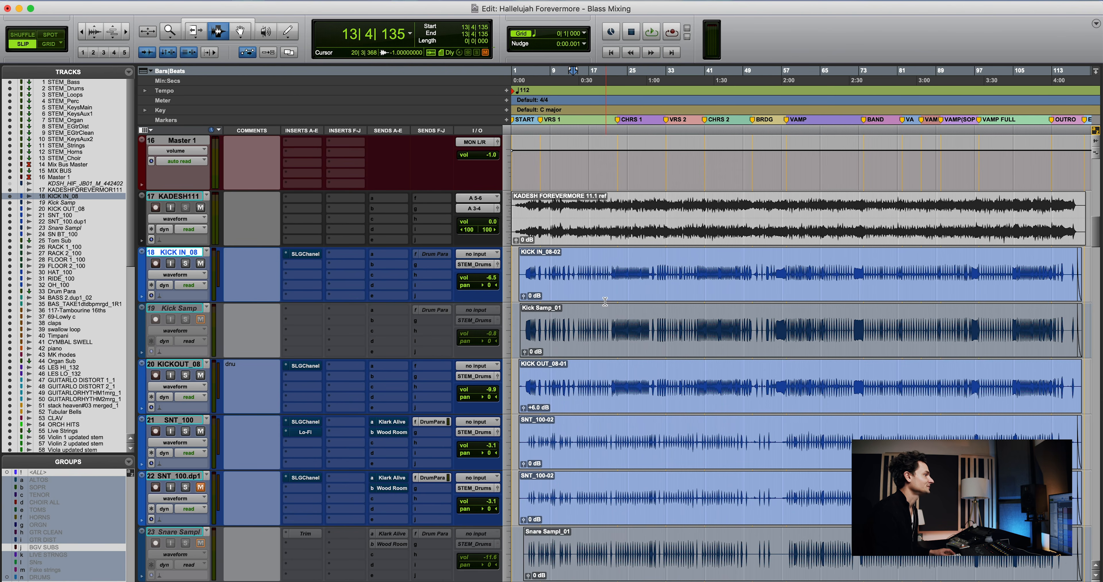
Play the session and review its tracks from the drums down to the background vocals and effects returns
key("space")
scroll(609, 292, "down", 4)
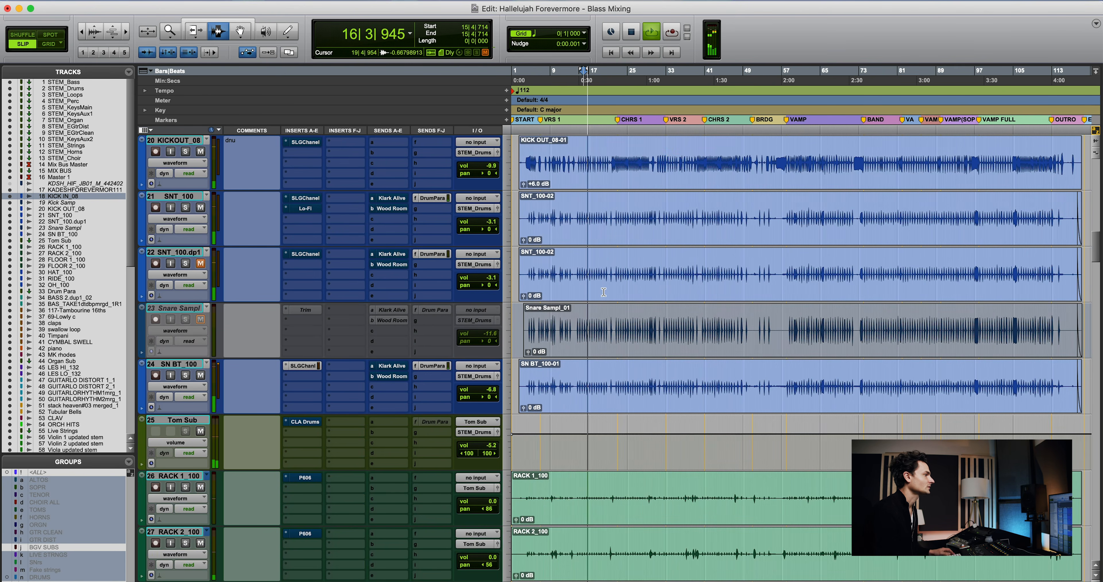
scroll(617, 290, "down", 14)
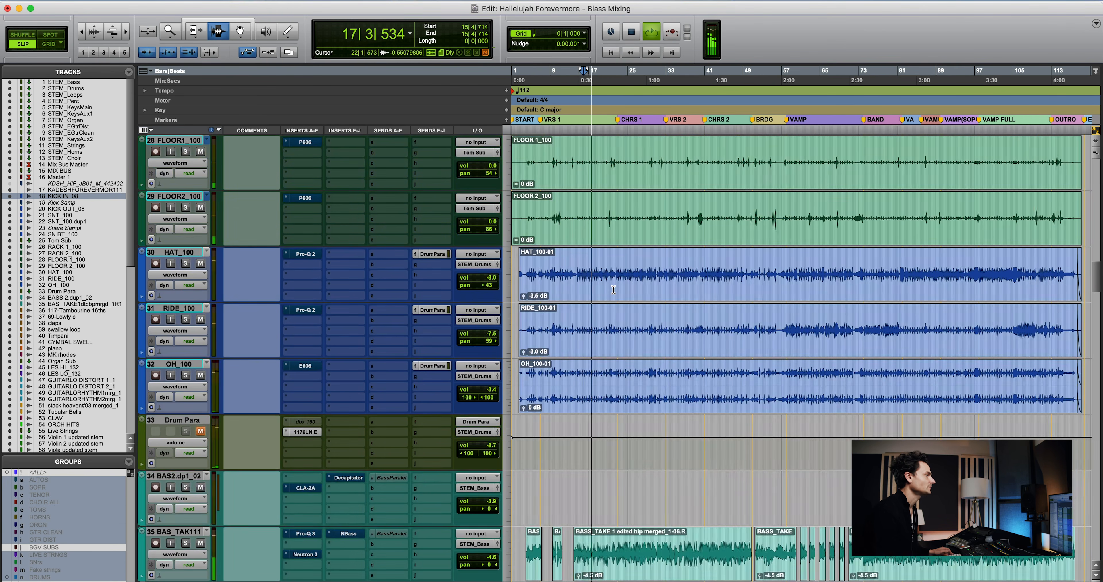
scroll(613, 290, "down", 16)
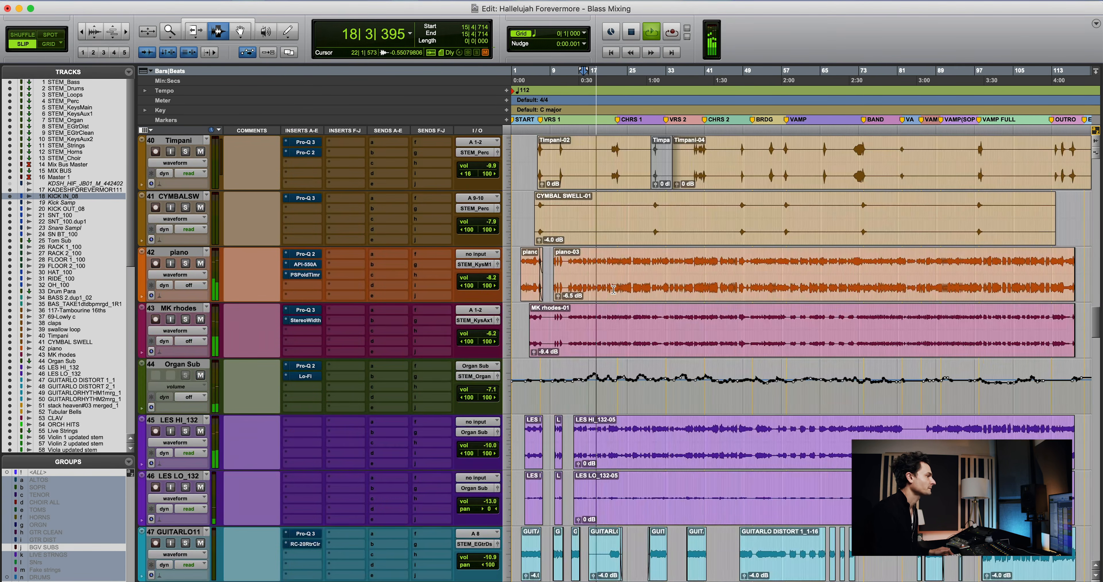
scroll(613, 289, "down", 11)
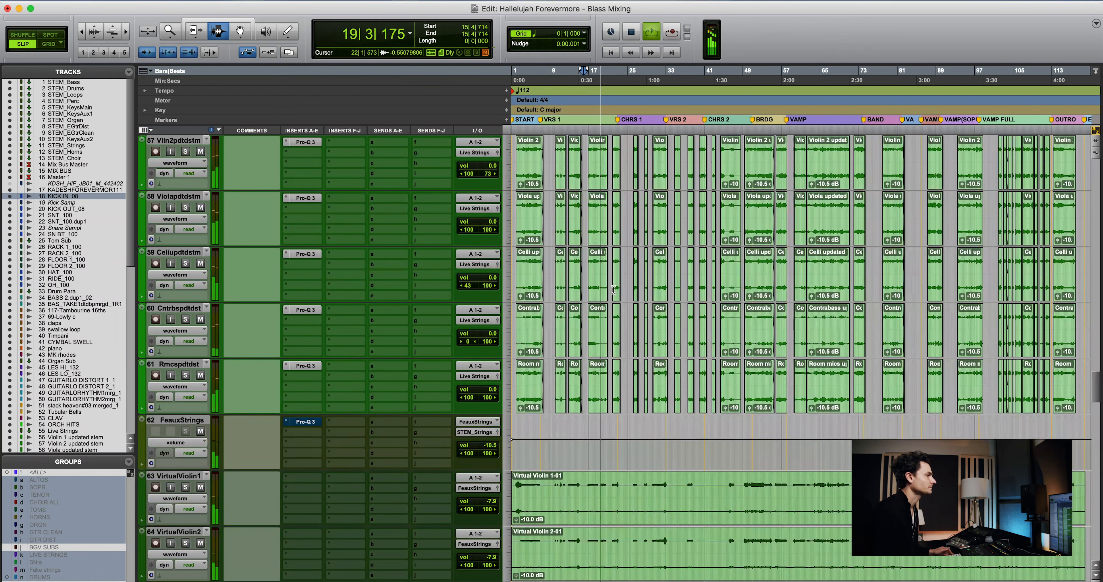
scroll(610, 289, "down", 16)
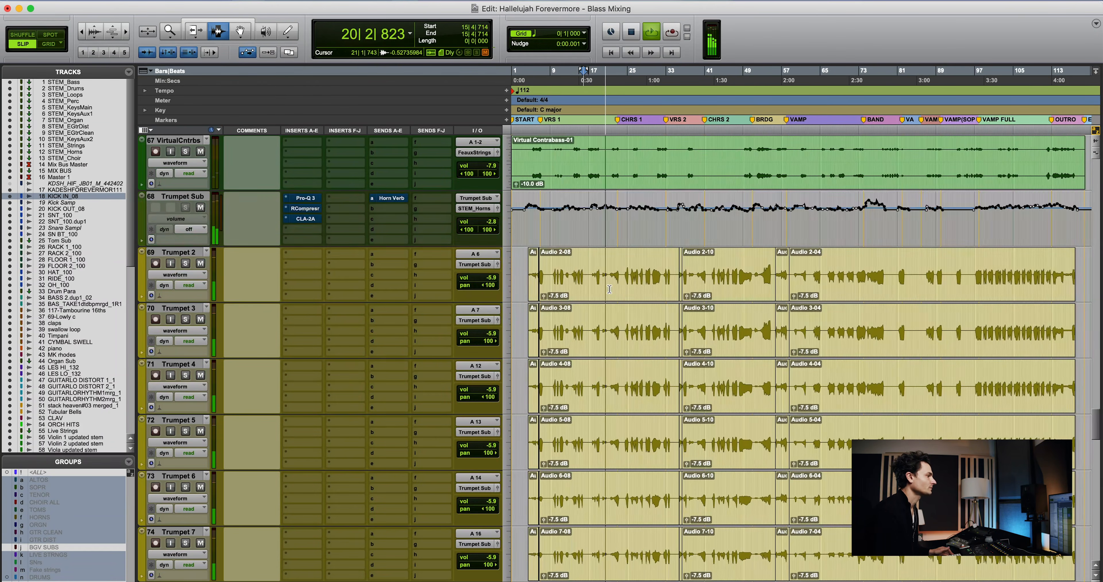
scroll(610, 290, "down", 3)
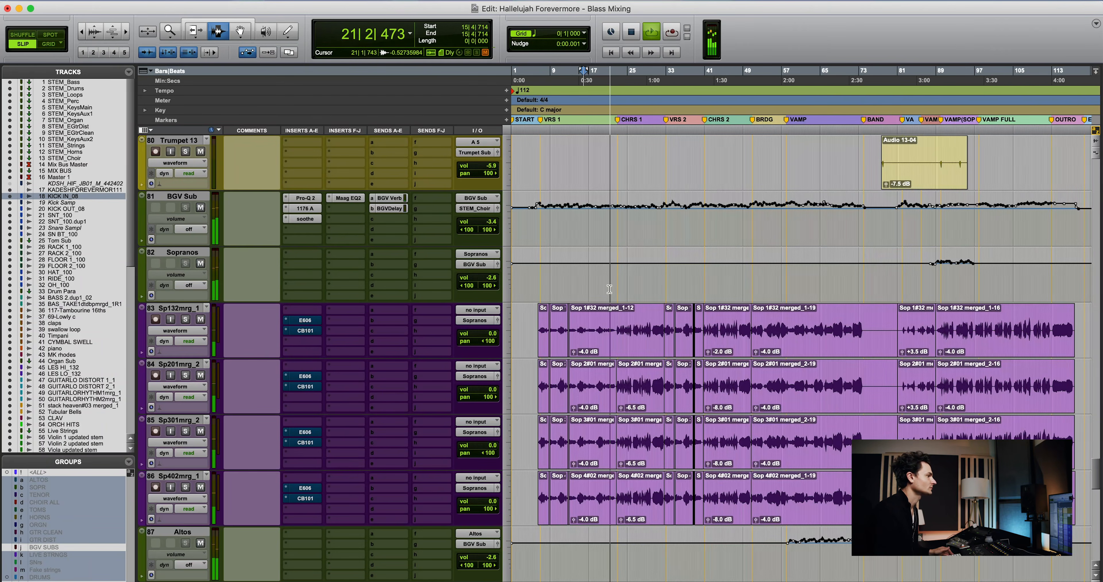
scroll(610, 289, "down", 12)
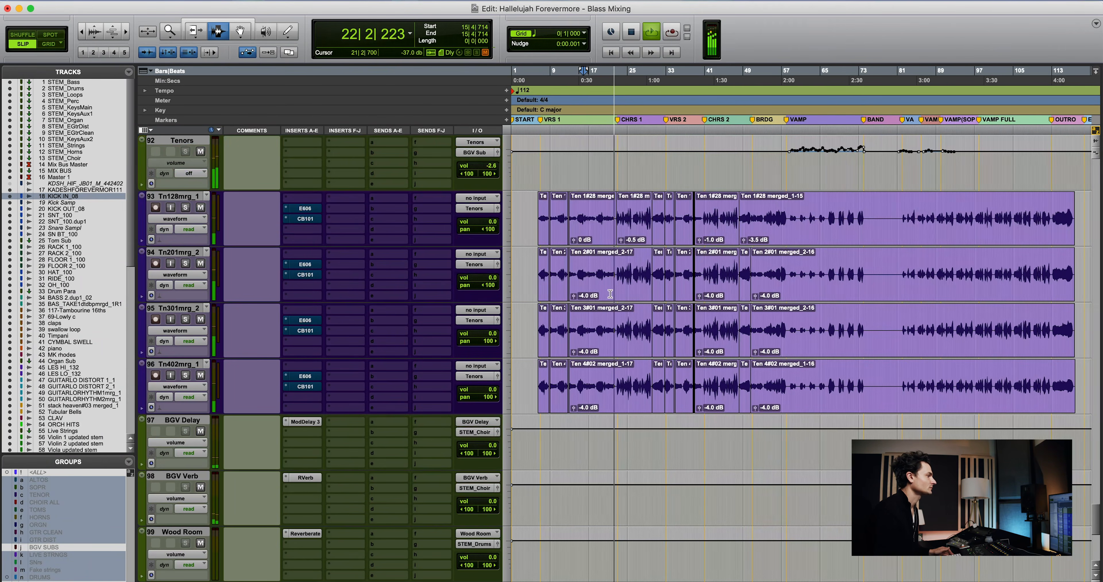
scroll(610, 294, "up", 13)
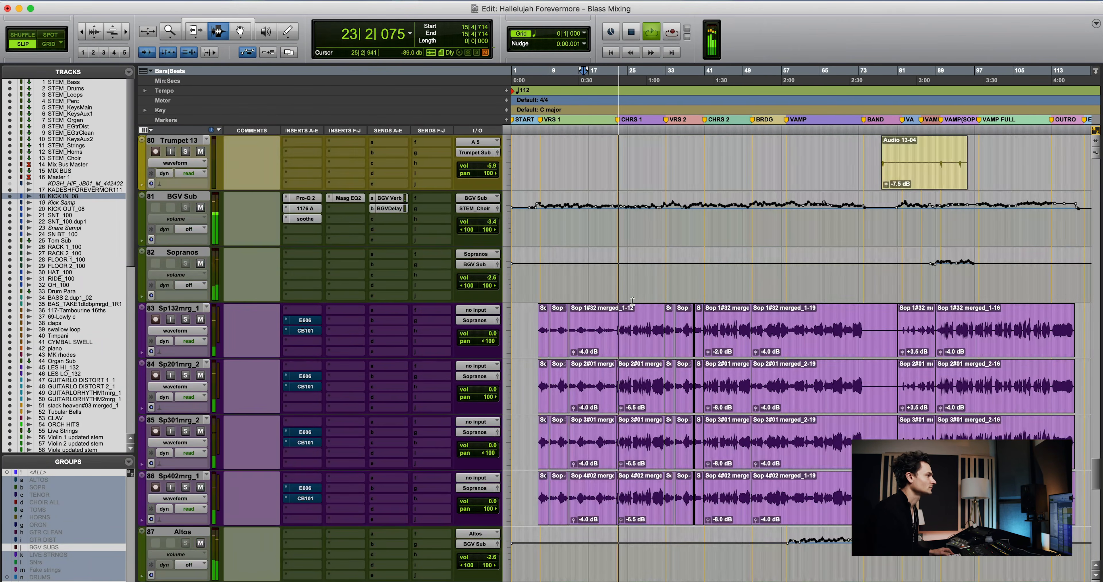
Select a passage on the BGV Sub track, then select one on Trumpet Sub and mute Trumpet Sub
left_click_drag(644, 283, 704, 278)
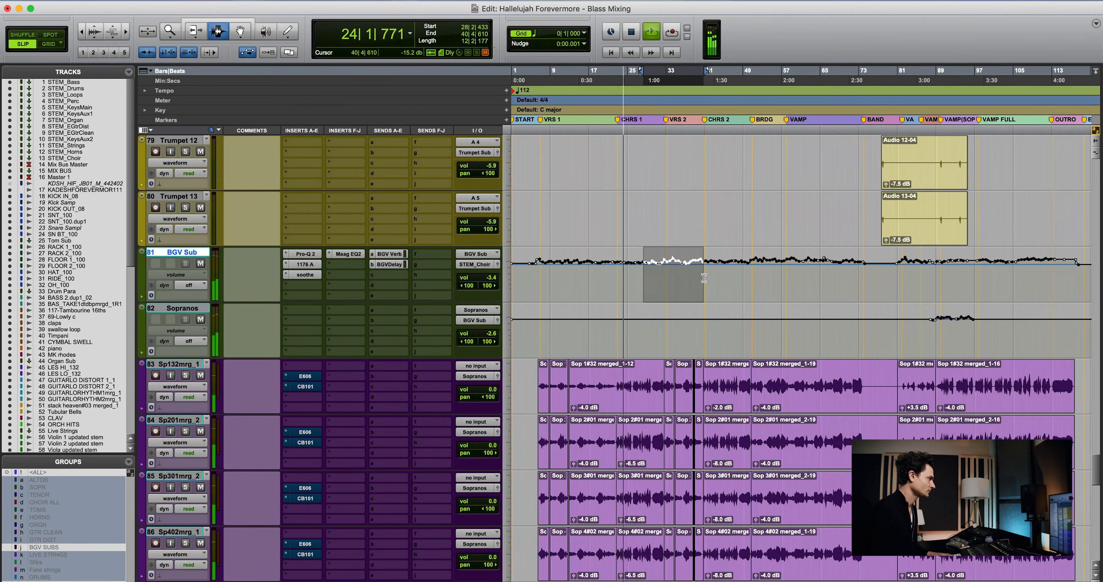
scroll(703, 308, "up", 9)
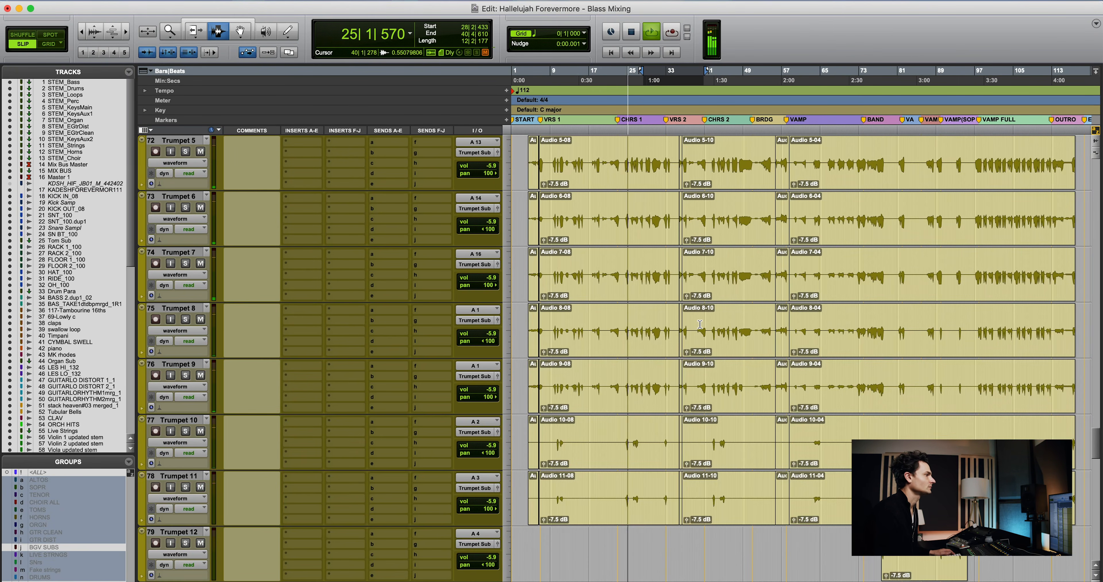
scroll(700, 324, "up", 3)
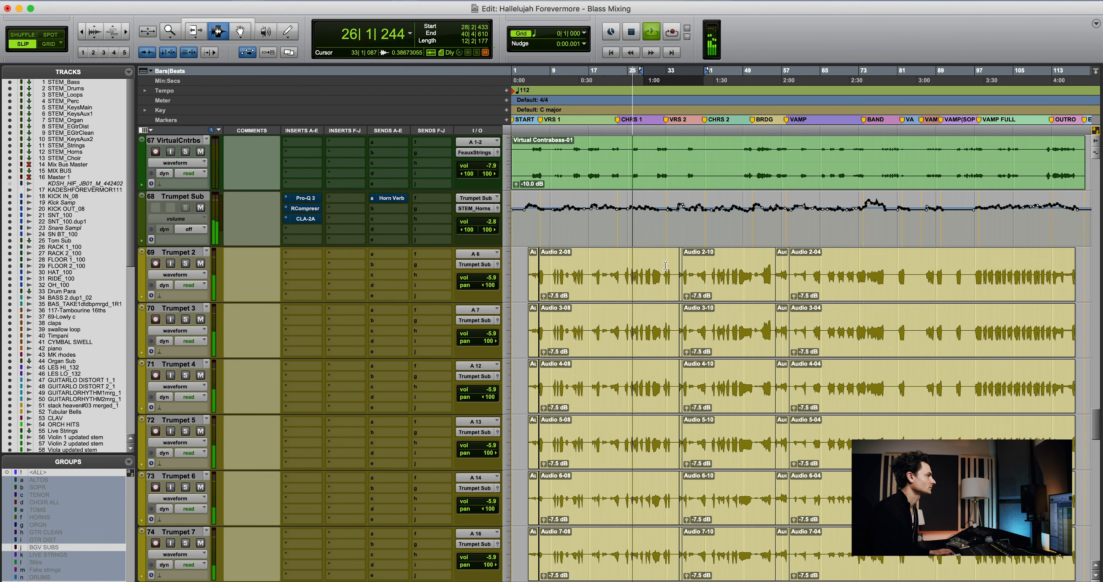
left_click_drag(647, 226, 750, 227)
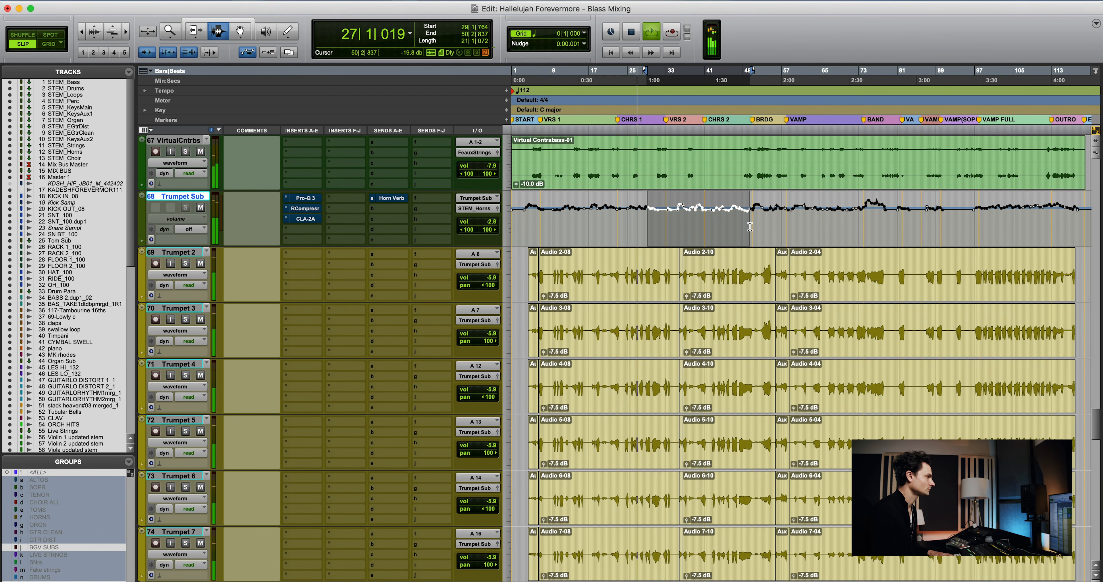
key("shift+m")
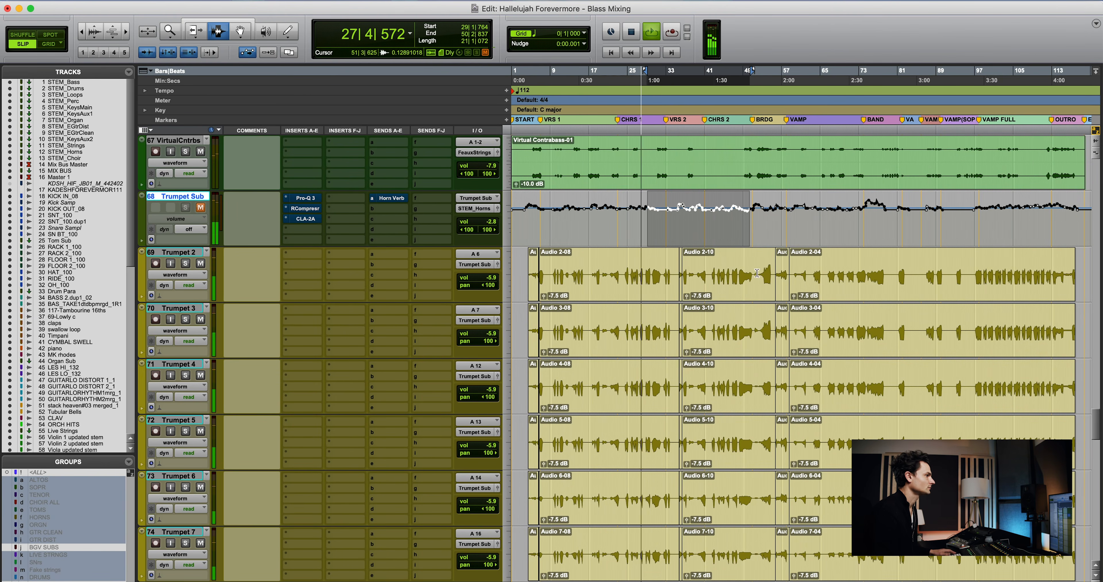
scroll(757, 273, "up", 7)
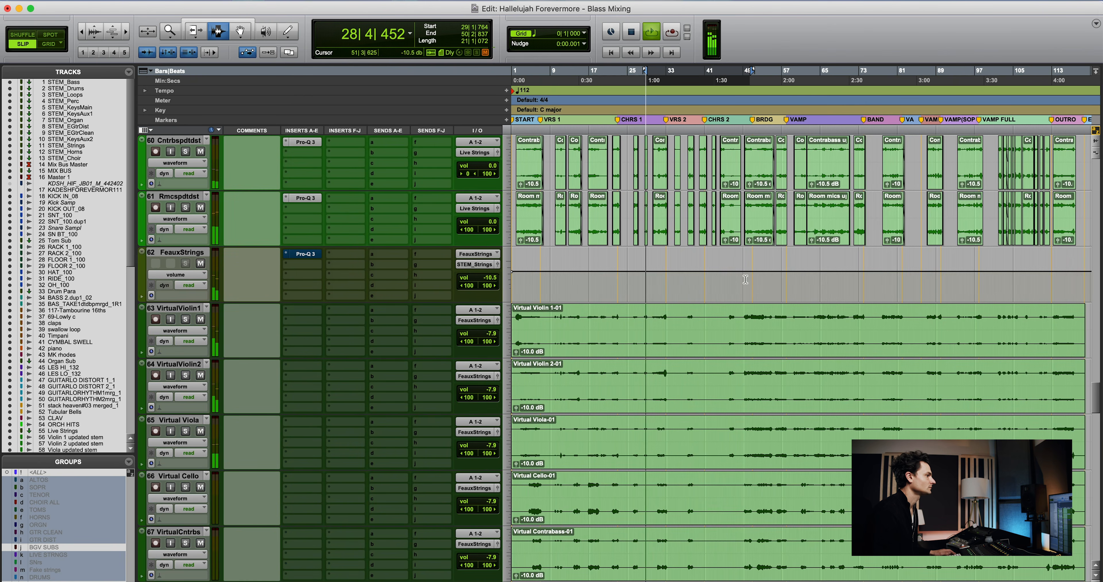
left_click_drag(651, 325, 723, 556)
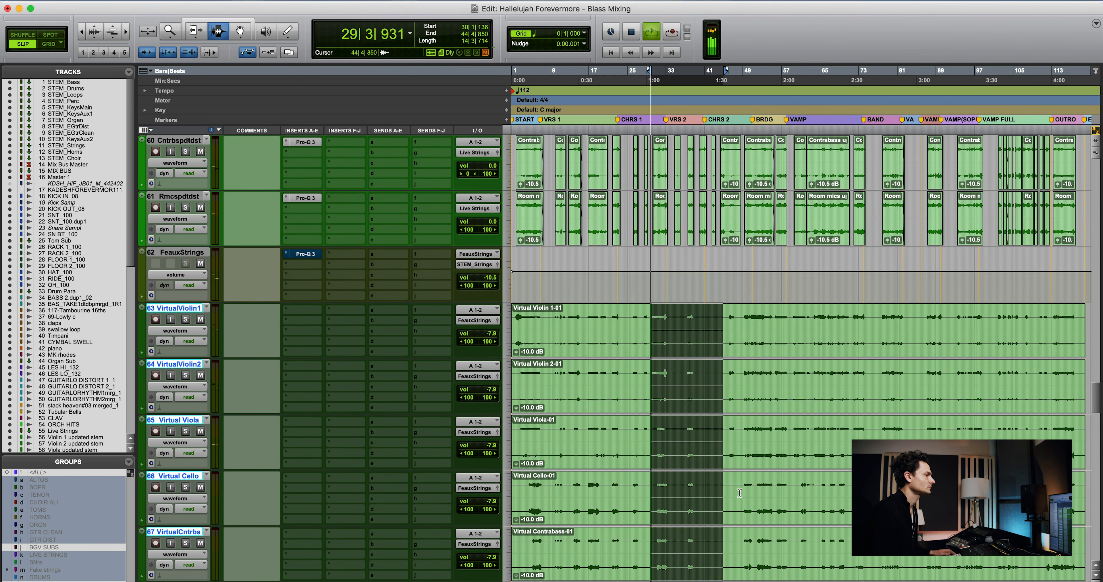
left_click_drag(744, 331, 802, 559)
key("shift+s")
key("shift+s")
Mute the Live Strings submix track during playback
left_click(741, 293)
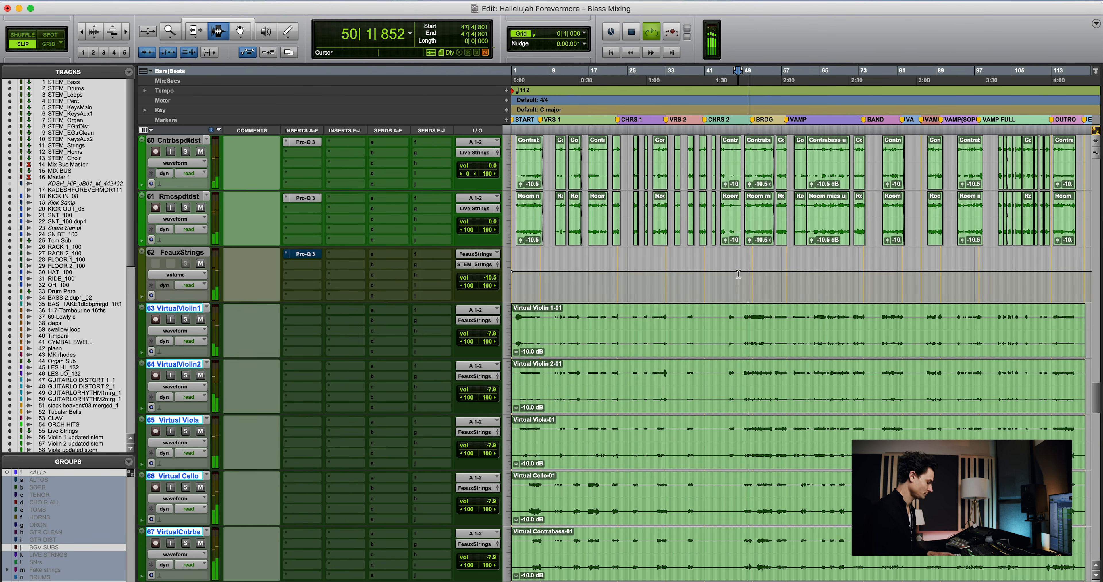
scroll(742, 292, "up", 7)
scroll(742, 292, "up", 1)
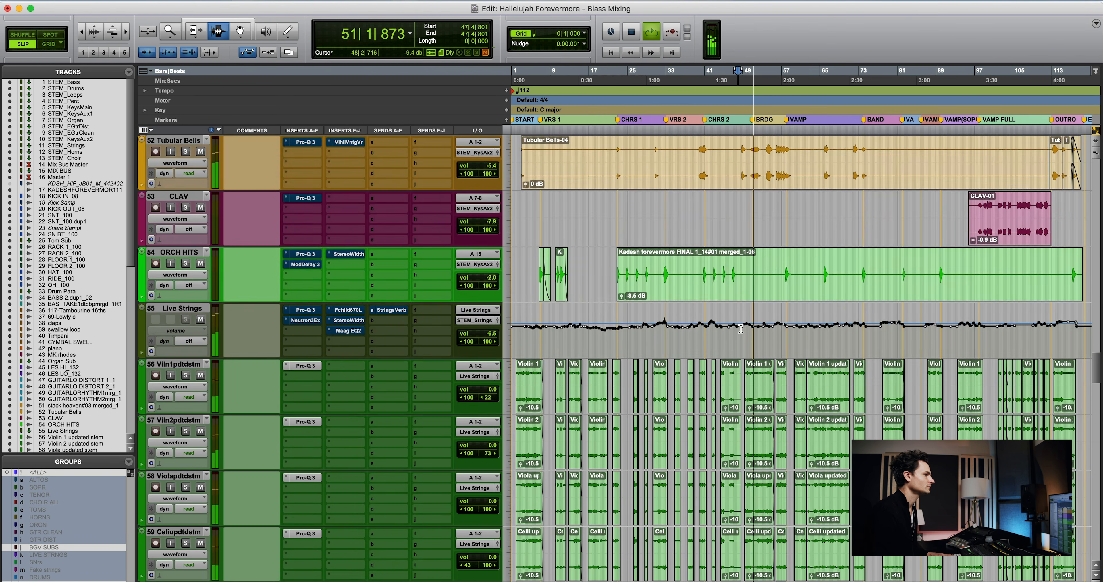
left_click(739, 331)
Mute the tracks between ORCH HITS and GUITARLO DISTORT 1, including the stack heaven track and all four guitars
left_click(733, 283)
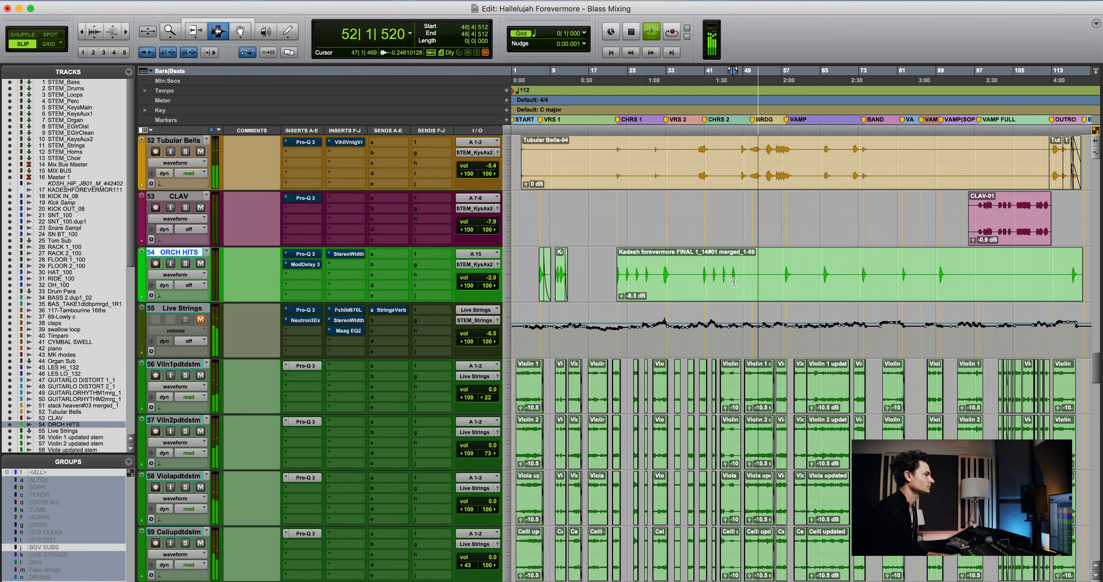
scroll(731, 243, "up", 2)
left_click_drag(732, 267, 771, 322)
key("shift+m")
left_click(741, 223)
key("shift+m")
scroll(741, 222, "up", 3)
key("shift+m")
scroll(753, 281, "up", 2)
key("shift+m")
scroll(770, 321, "up", 3)
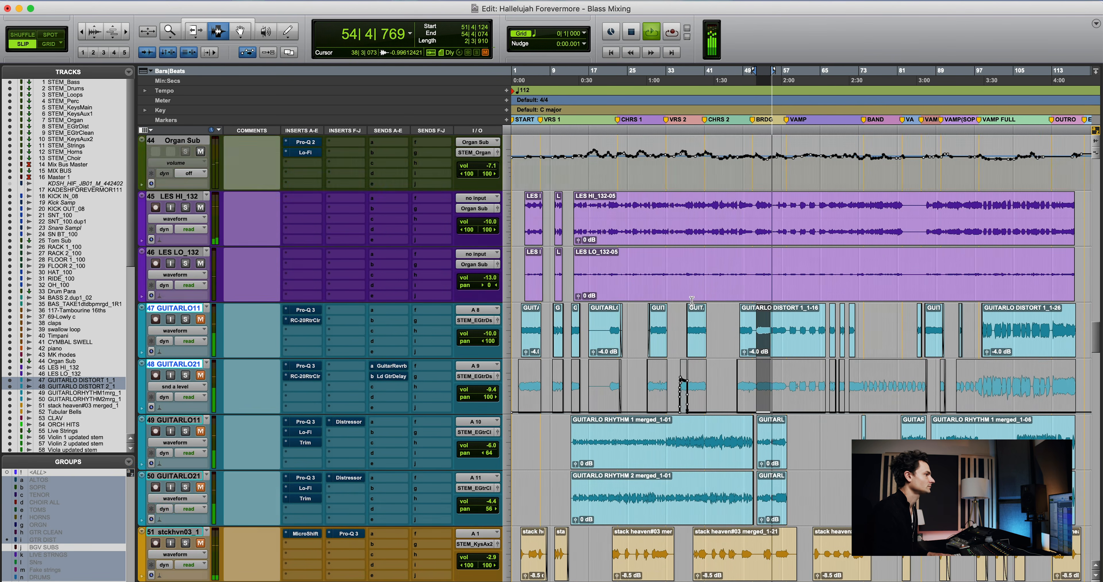
Mute the Organ Sub, piano and MK rhodes tracks
left_click(694, 295)
scroll(695, 292, "up", 2)
left_click_drag(692, 292, 702, 324)
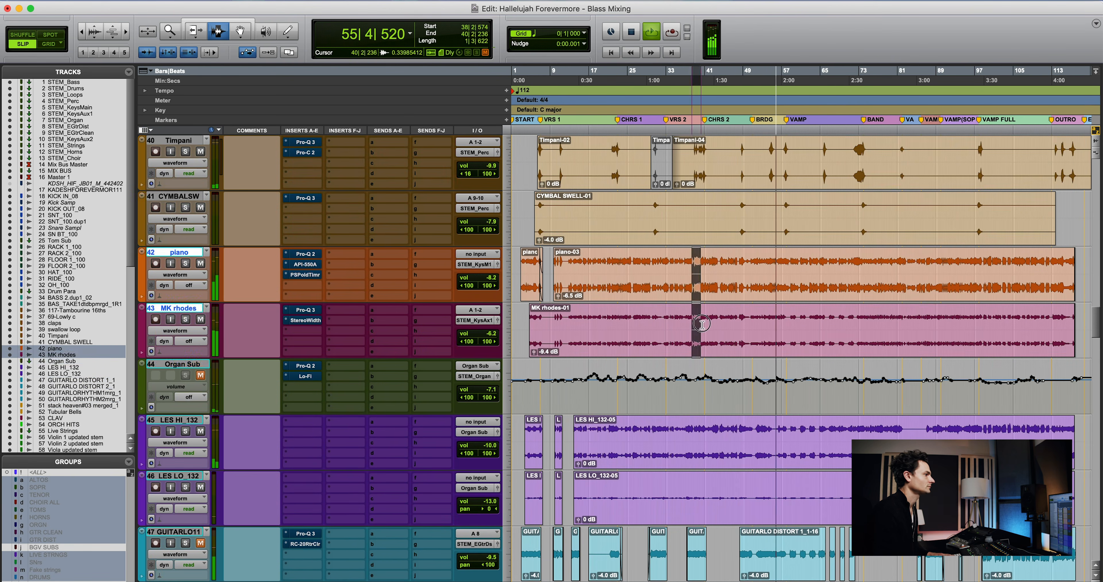
key("shift+m")
left_click(701, 279)
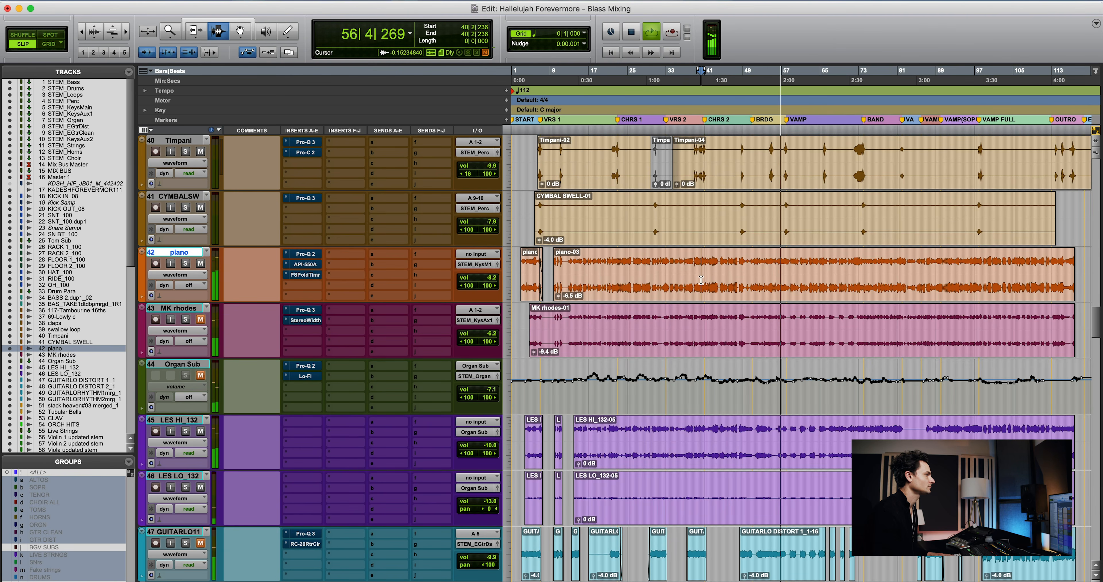
Mute the loop and percussion tracks from 117-Tambourine 16ths through CYMBAL SWELL
scroll(706, 289, "up", 1)
scroll(711, 274, "up", 4)
left_click_drag(713, 281, 729, 231)
key("shift+m")
scroll(720, 250, "up", 2)
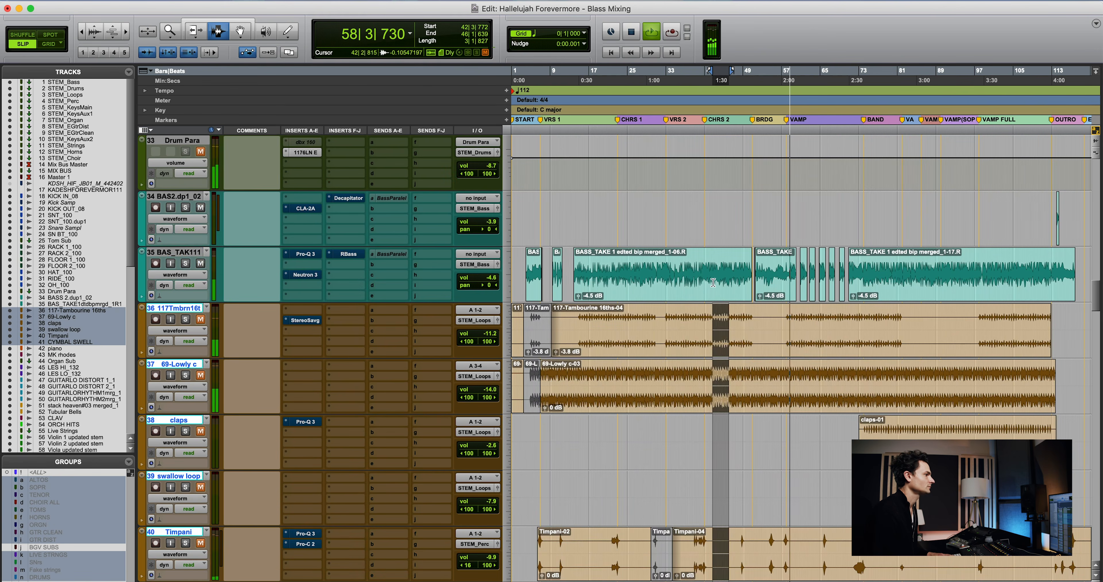
Mute both bass tracks, place the cursor on the HAT_100 track and stop playback
left_click(702, 281)
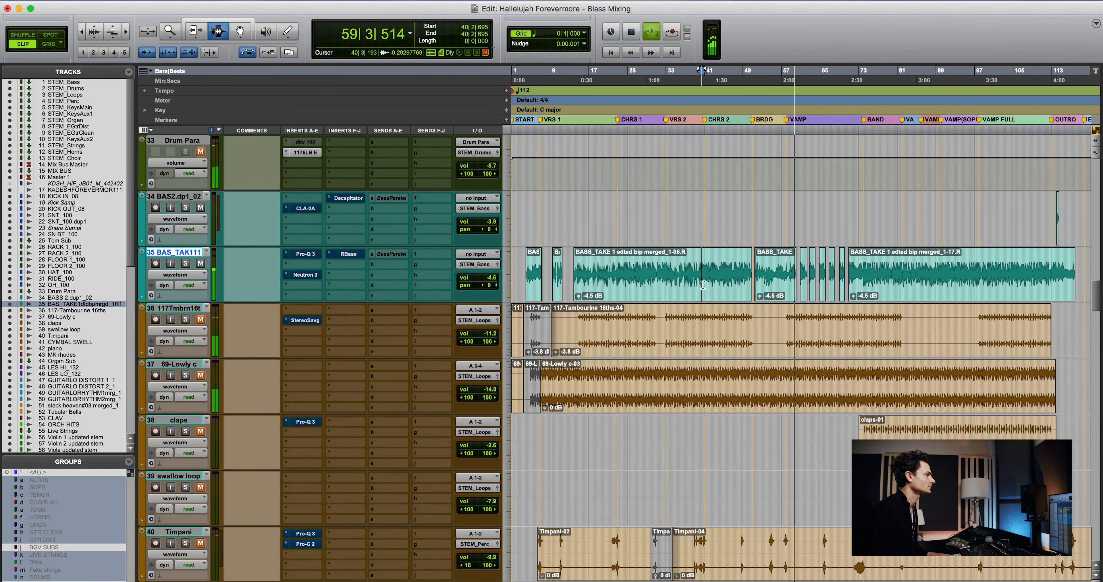
left_click(705, 236)
scroll(698, 278, "up", 5)
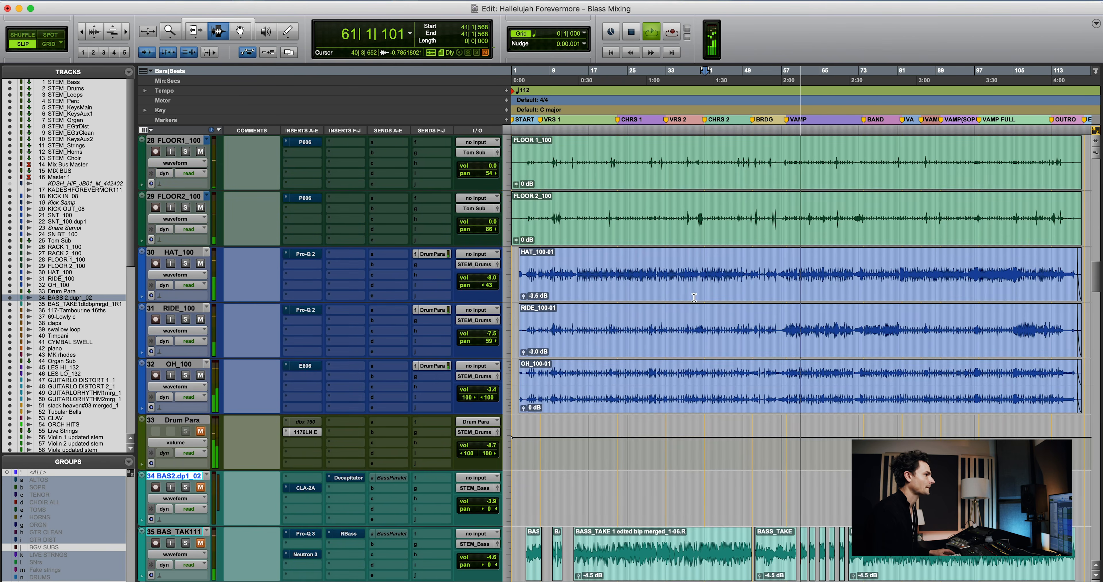
left_click(683, 301)
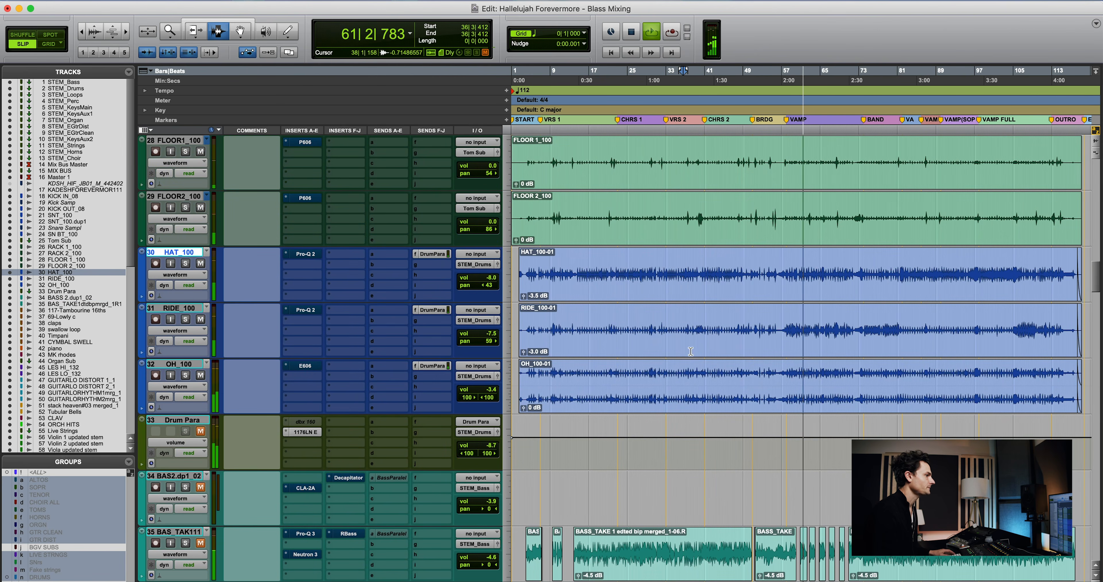
key("space")
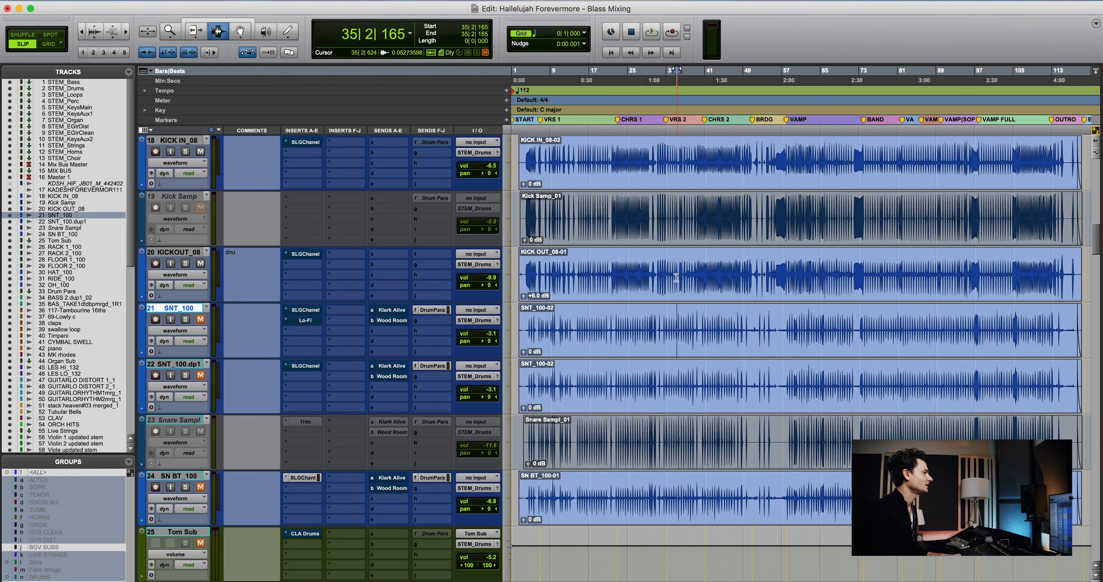
Solo the KICK IN_08 track and audition it from the start of CHRS 1
left_click(672, 283)
left_click(618, 182)
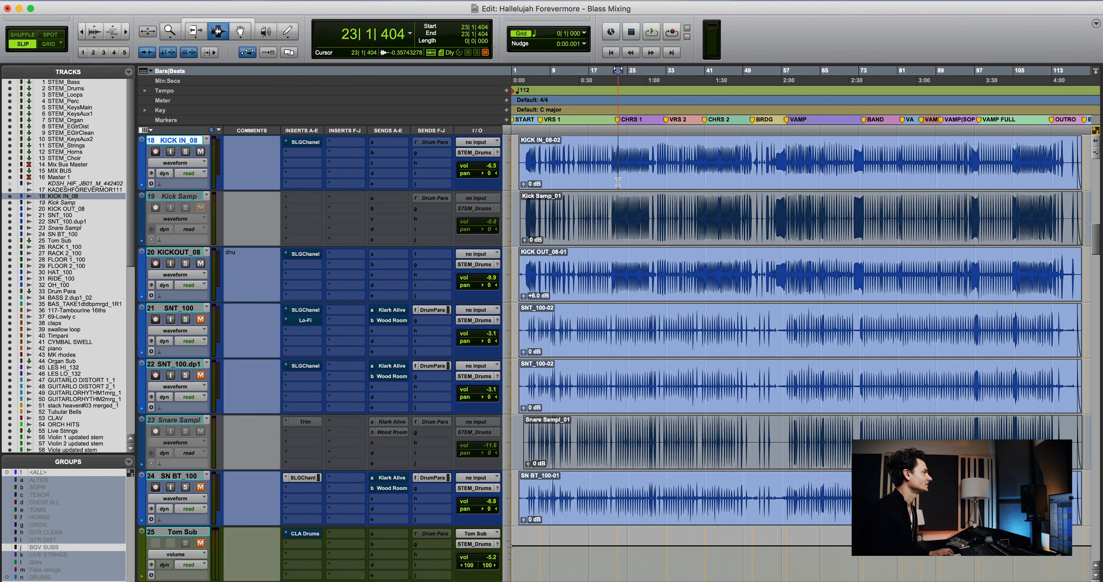
key("shift+s")
key("space")
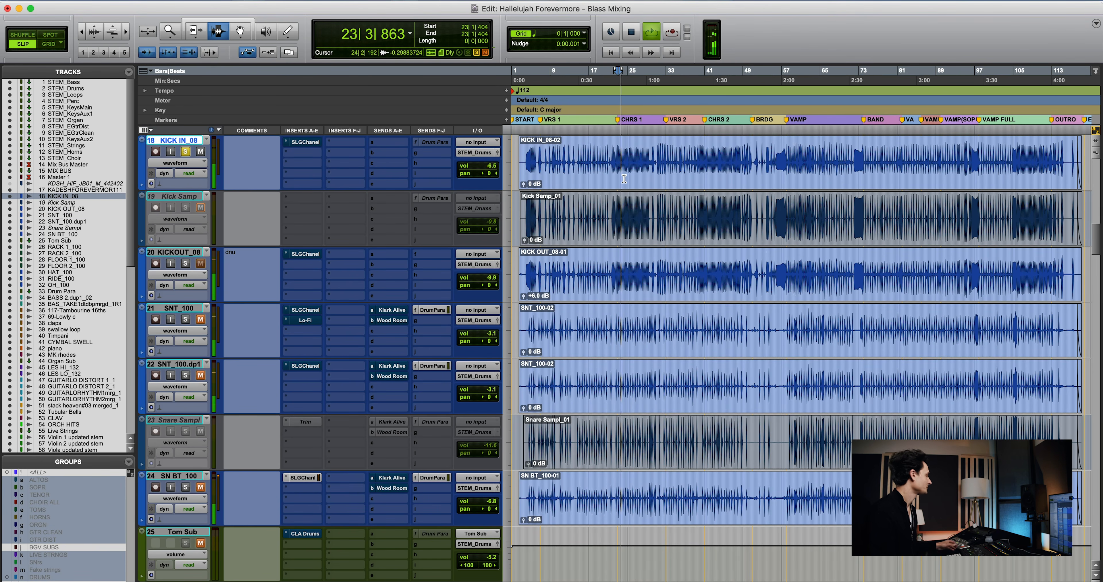
scroll(643, 185, "up", 1)
key("t")
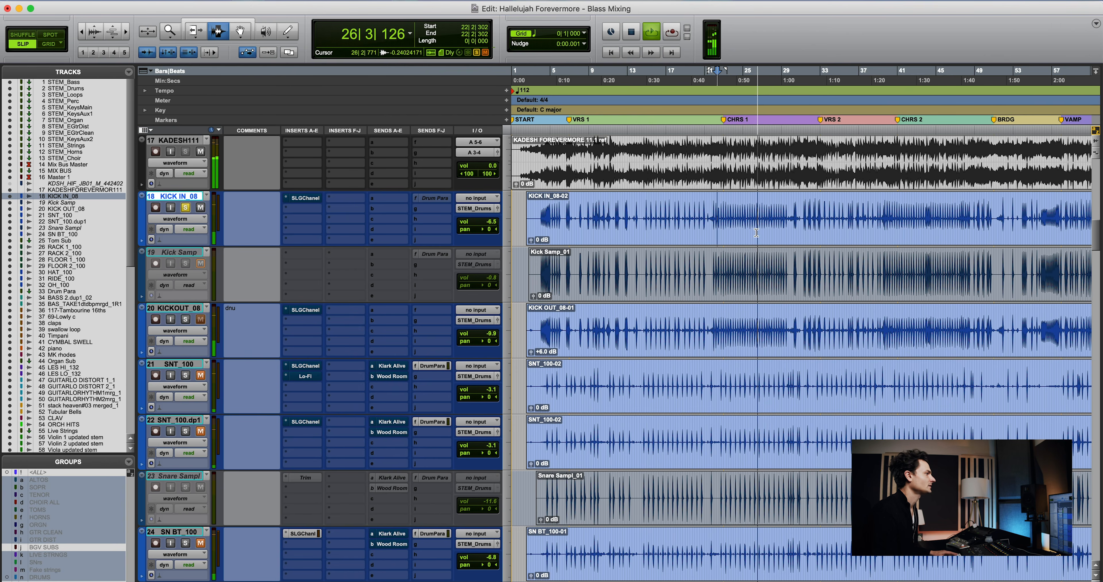
key("t")
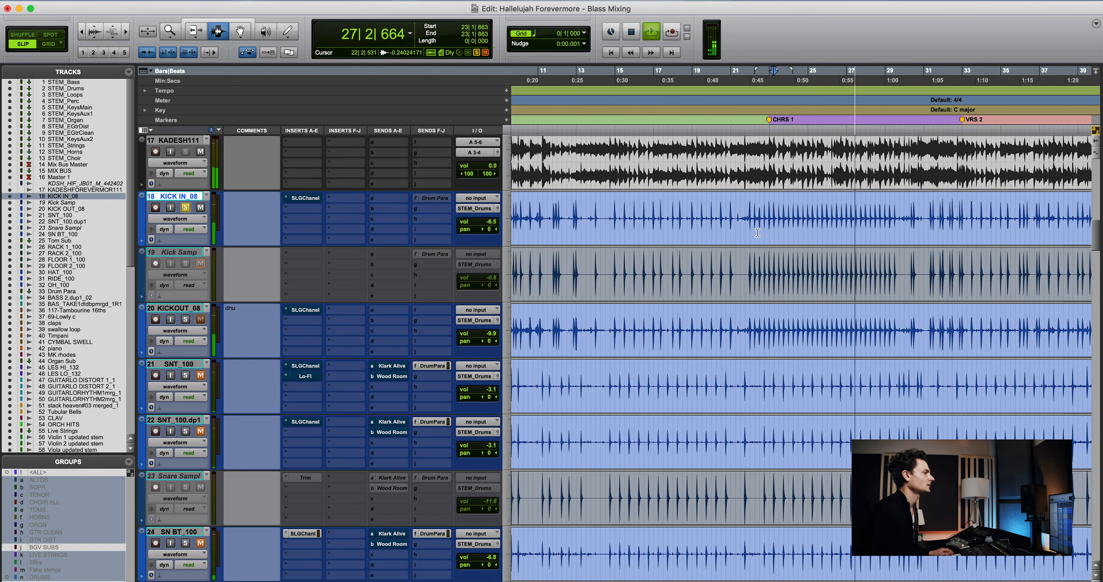
scroll(753, 246, "down", 3)
key("space")
Solo the KICK OUT_08 track and audition it from just before CHRS 1
scroll(754, 244, "up", 1)
left_click(752, 226)
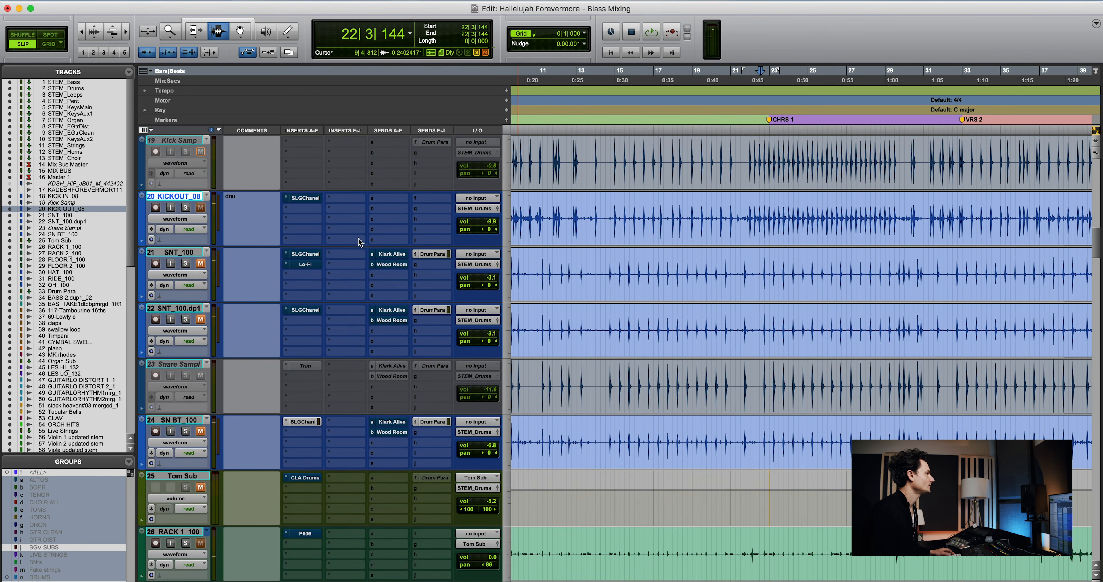
scroll(359, 243, "up", 2)
key("shift+s")
key("space")
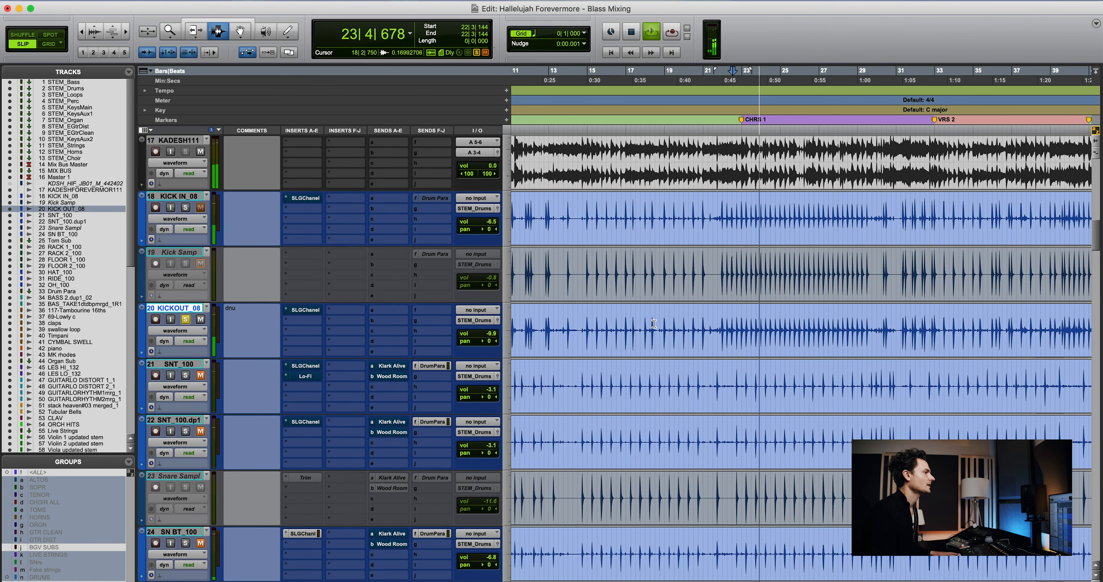
key("super+bracketleft")
key("space")
Select the dense KICK IN_08 passage around CHRS 1, about bars 21 to 29, and play it soloed
left_click(686, 227)
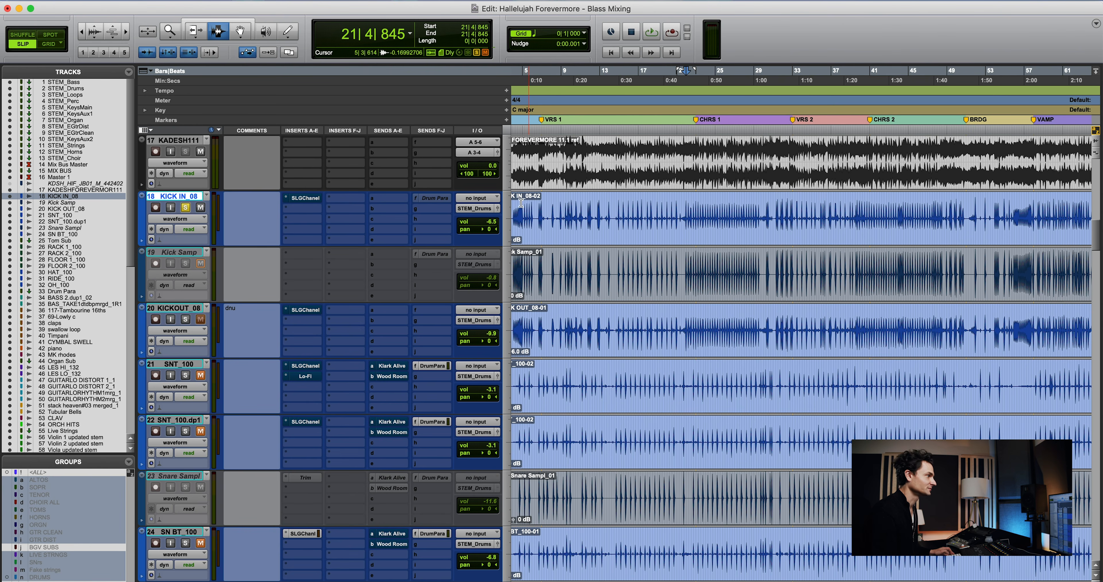
left_click_drag(685, 218, 758, 219)
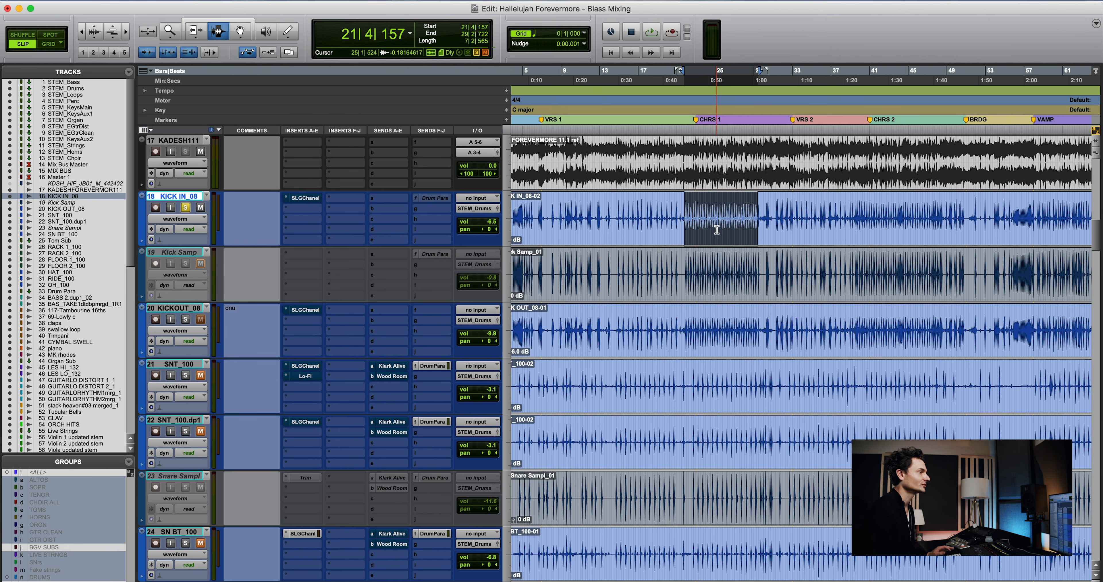
key("space")
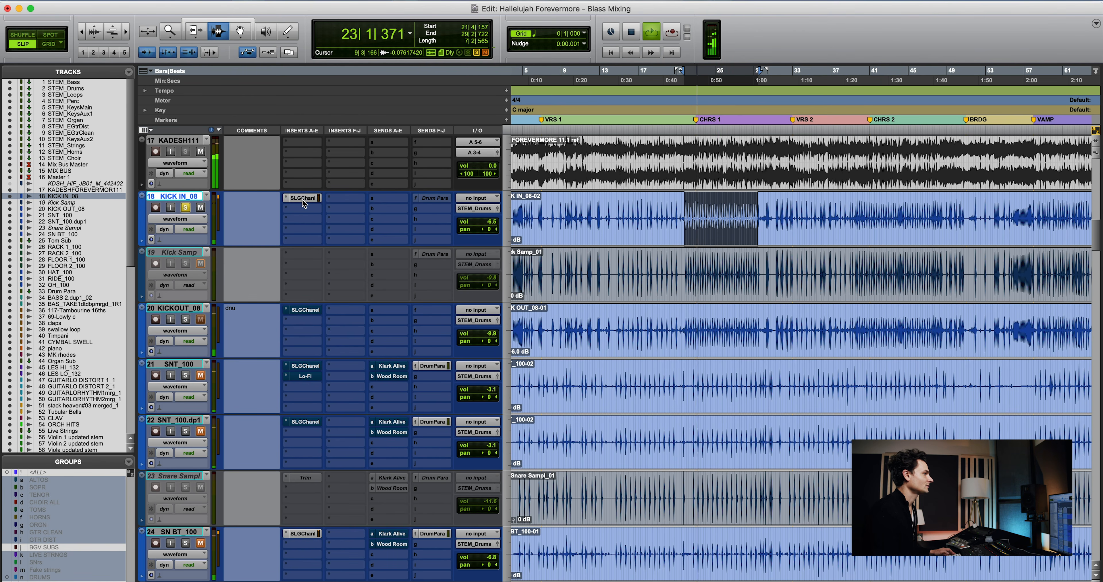
Open the SSLGChannel plug-in on the KICK IN_08 track to inspect its settings, and stop playback
left_click(302, 199)
scroll(755, 281, "up", 2)
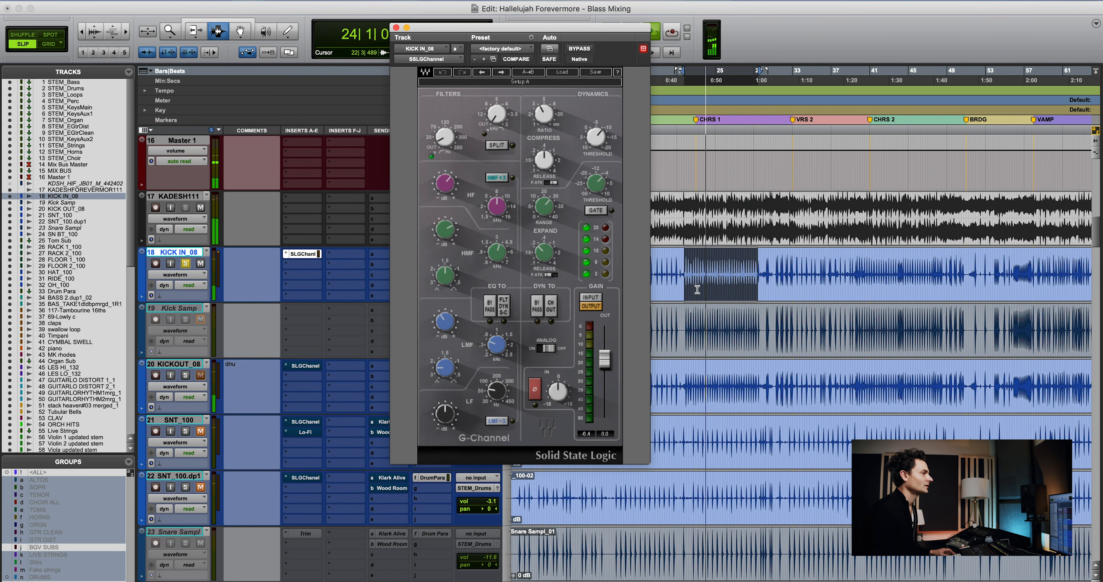
left_click(755, 281)
left_click(755, 281, "shift")
key("space")
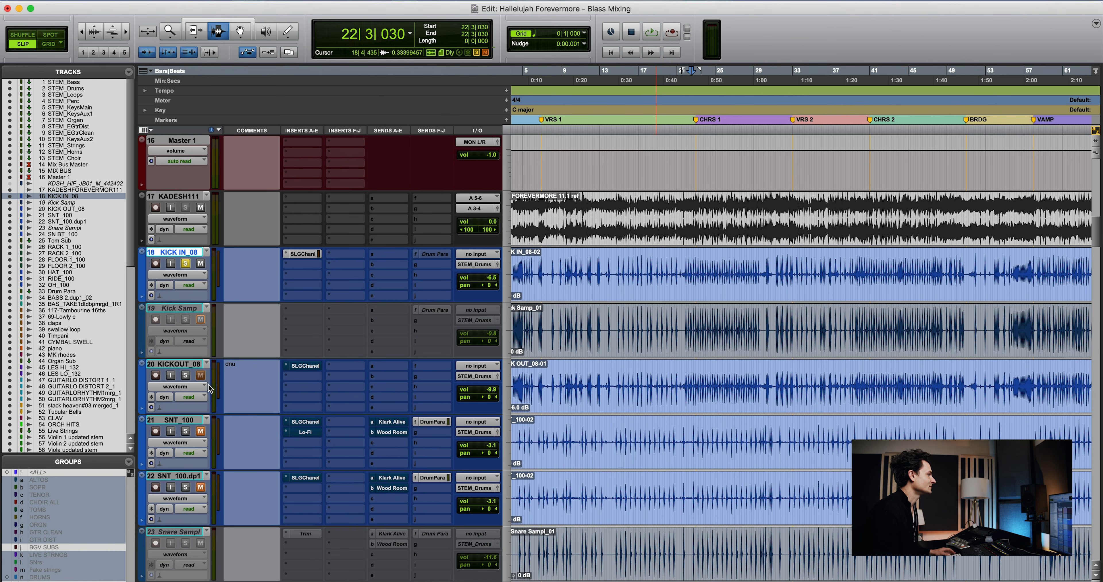
Solo the KICK OUT_08 track and audition its passage around CHRS 1, about bars 22 to 26, inspecting the waveform up close
left_click(187, 374)
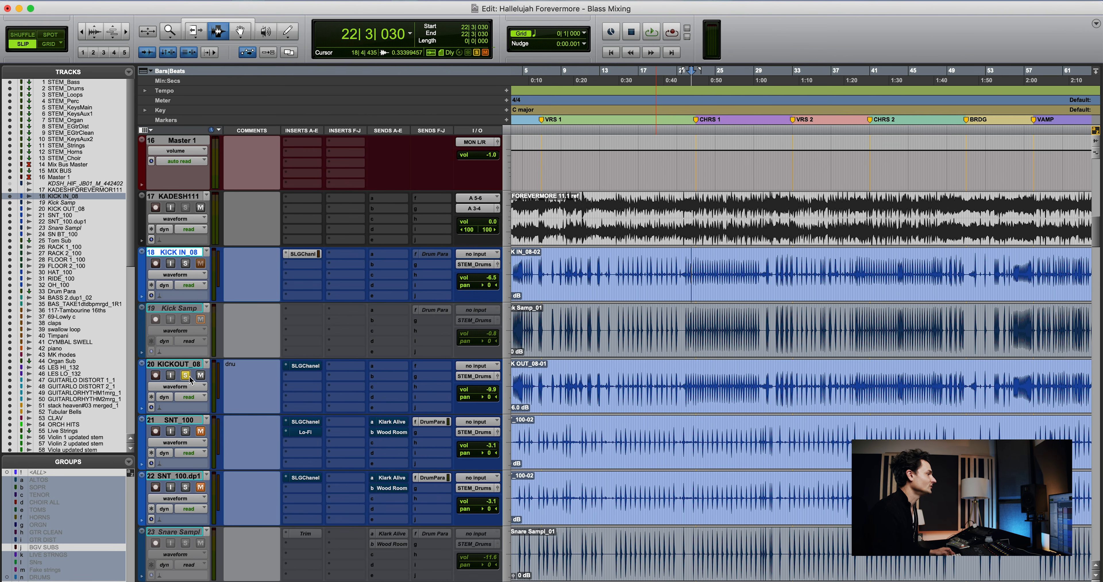
left_click_drag(686, 387, 729, 390)
key("space")
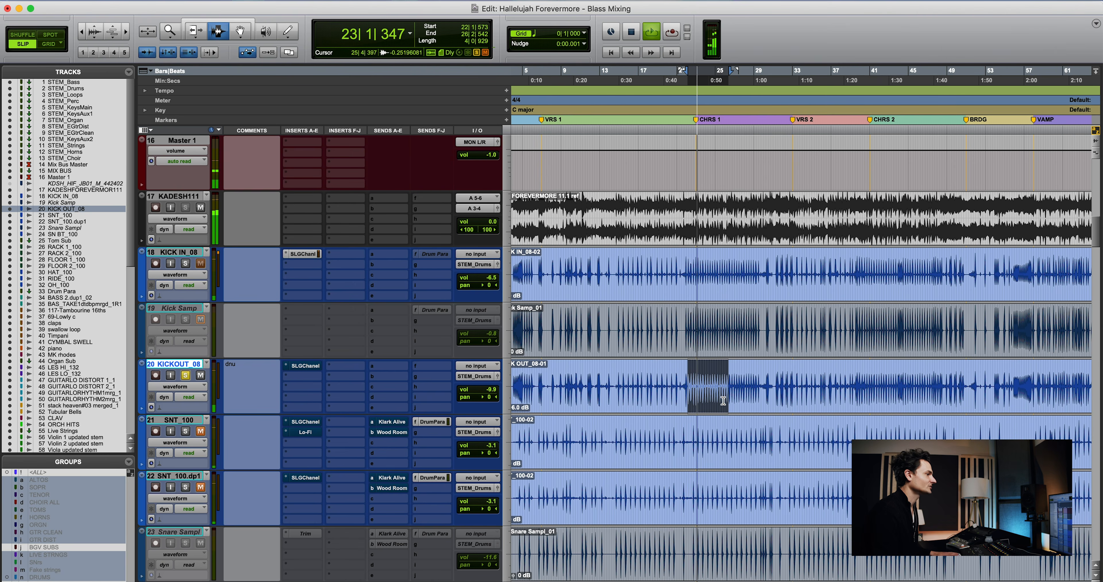
left_click(729, 390)
key("super+bracketright")
key("super+bracketright")
key("super+bracketright")
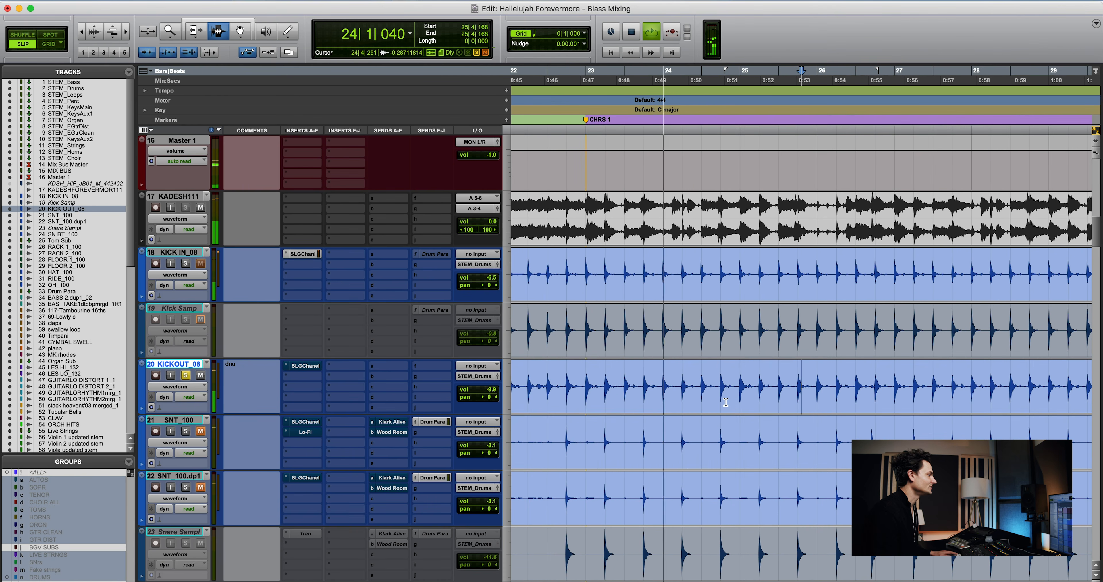
key("space")
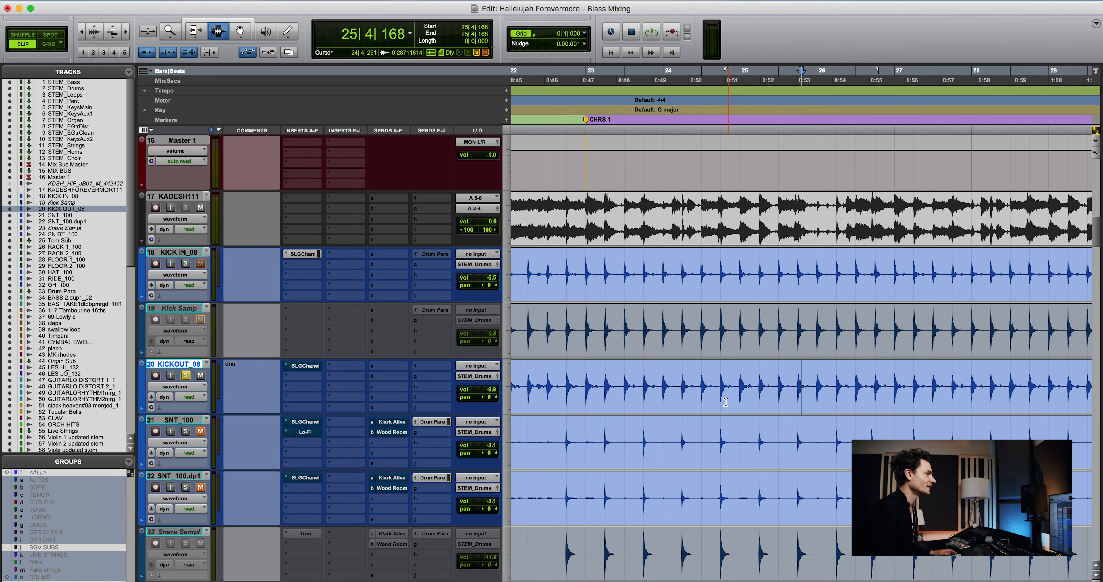
Hide the KICK OUT_08 track and make it inactive
left_click_drag(684, 289, 712, 288)
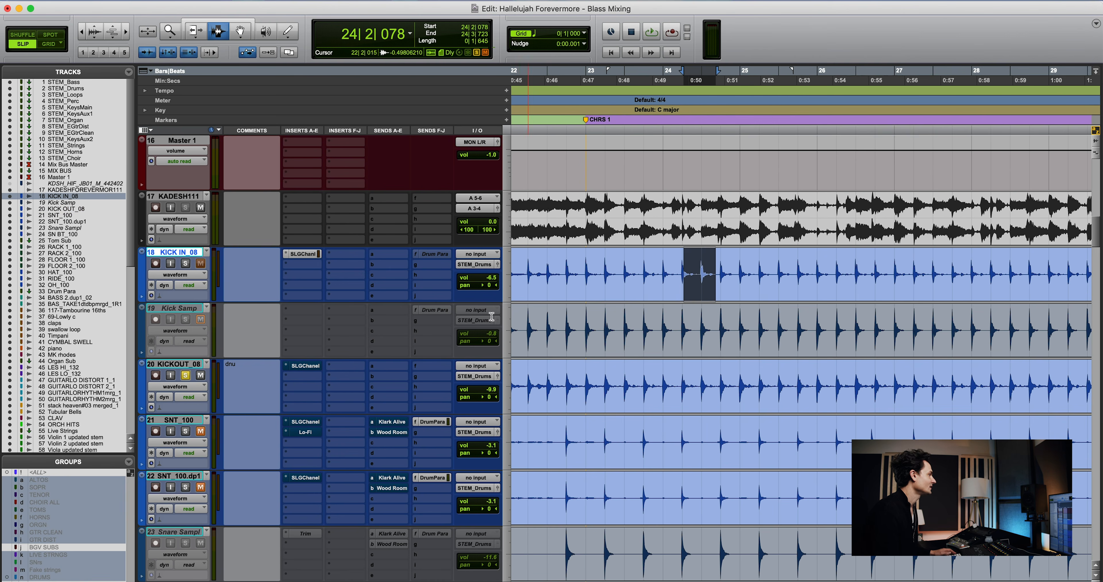
left_click(197, 364)
right_click(197, 364)
left_click(218, 385)
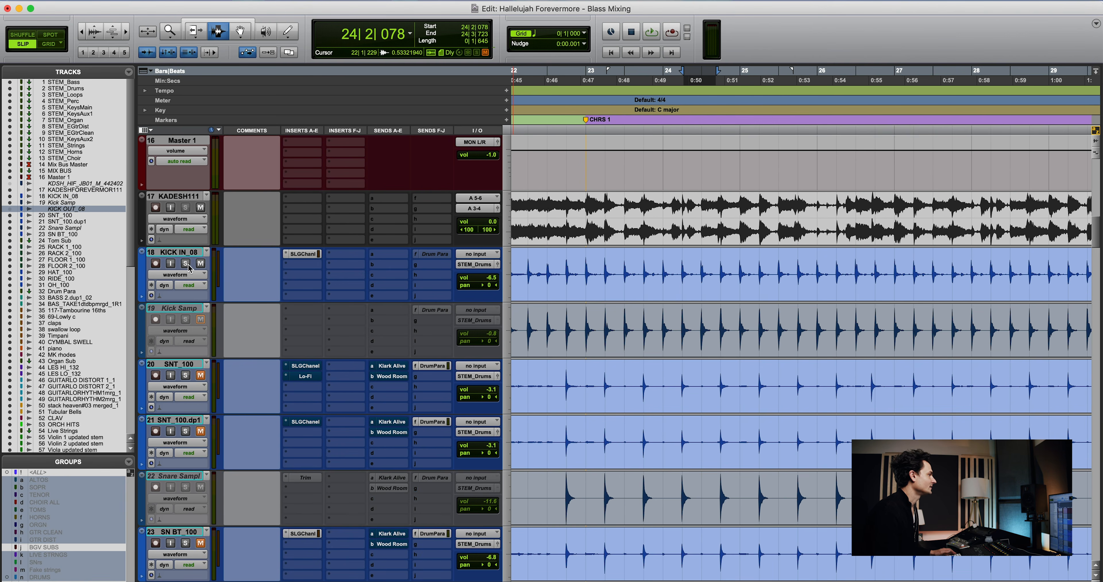
Make the Kick Samp track active and place the edit cursor on it just before CHRS 1
right_click(183, 309)
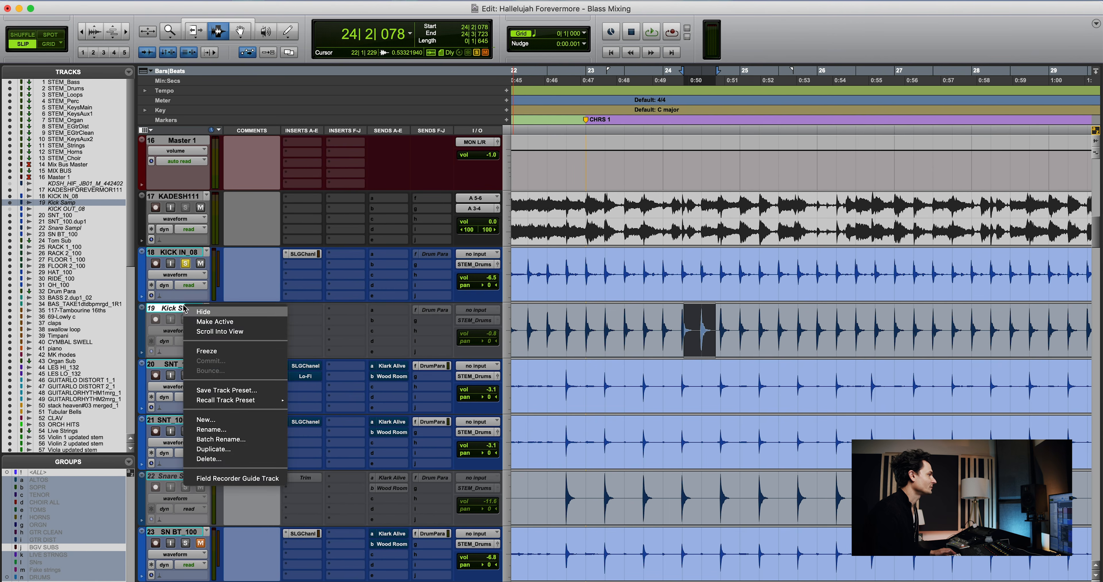
left_click(195, 323)
left_click(555, 321)
key("r")
key("r")
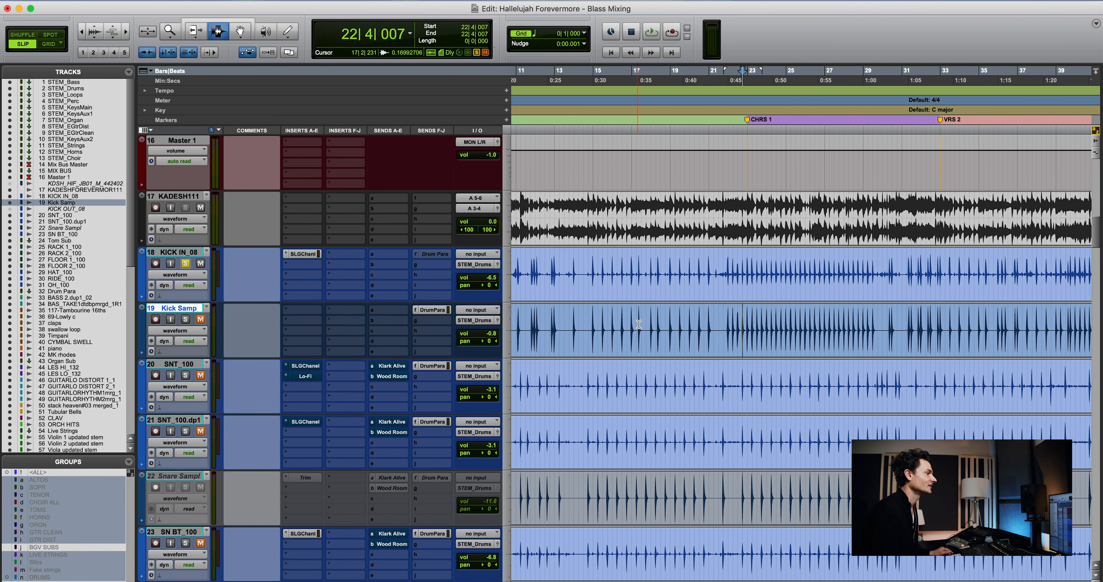
Play the Kick Samp track together with the soloed KICK IN_08 track from within CHRS 1
scroll(639, 324, "right", 3)
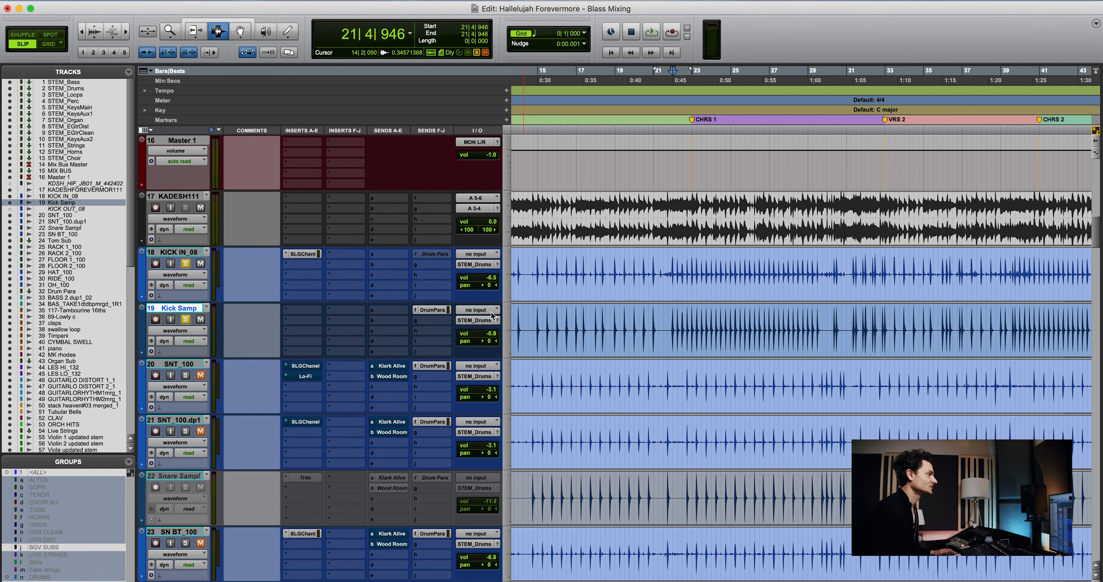
key("r")
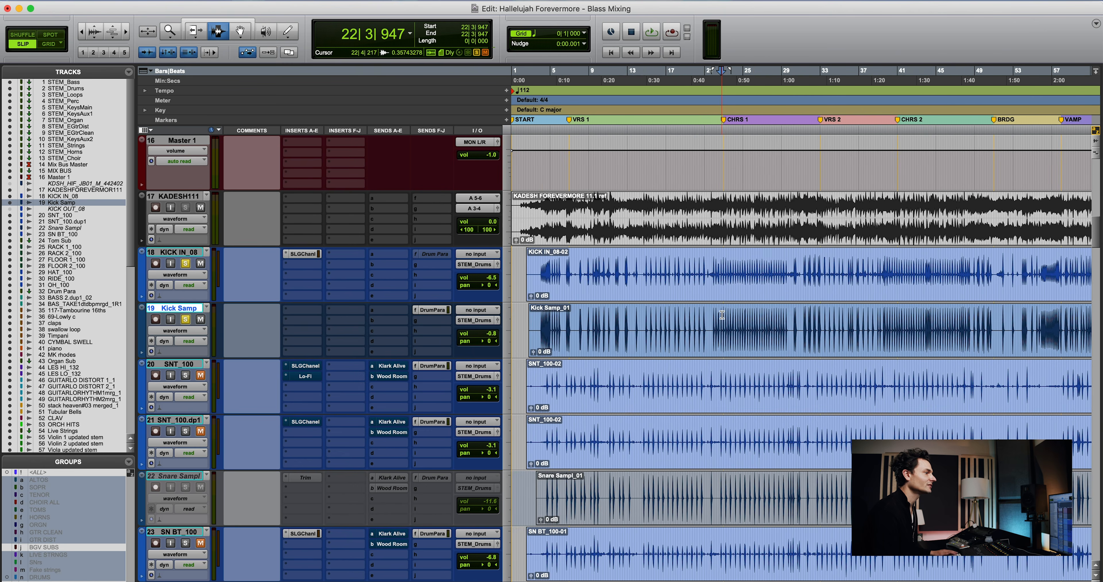
scroll(734, 319, "right", 2)
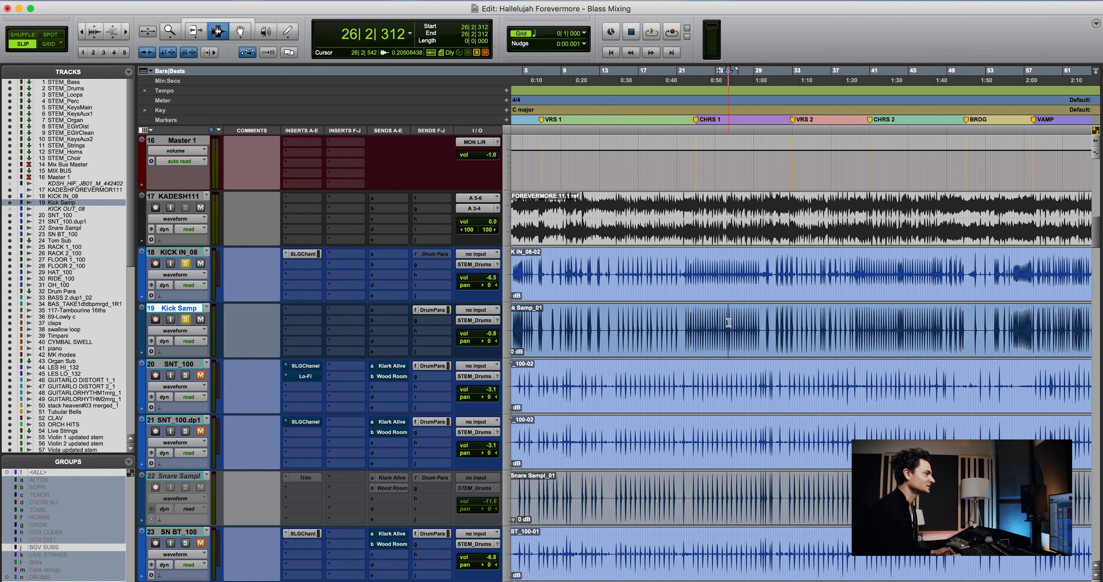
key("t")
key("t")
key("t")
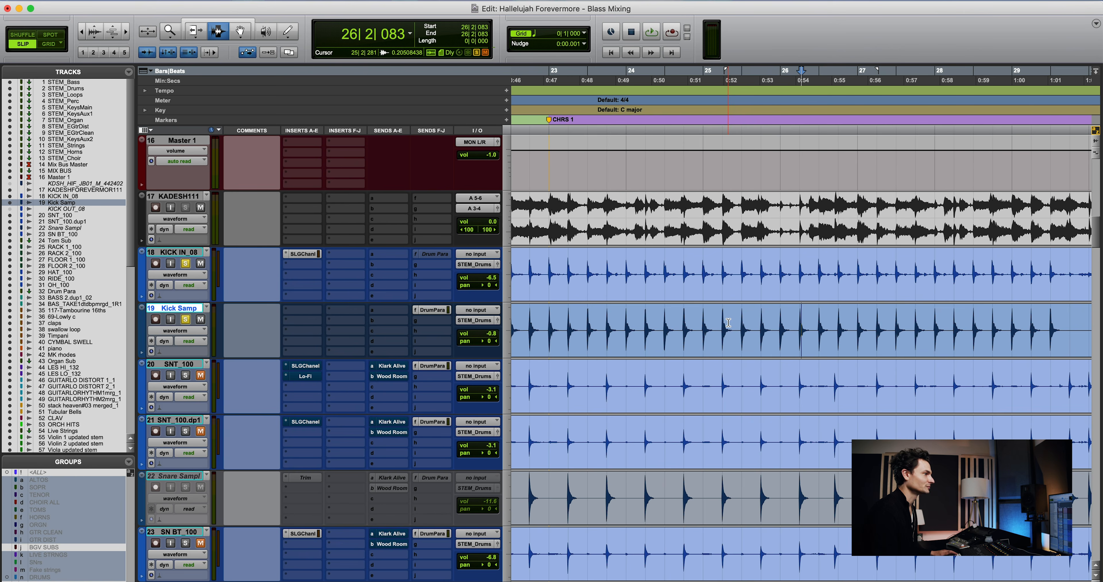
key("r")
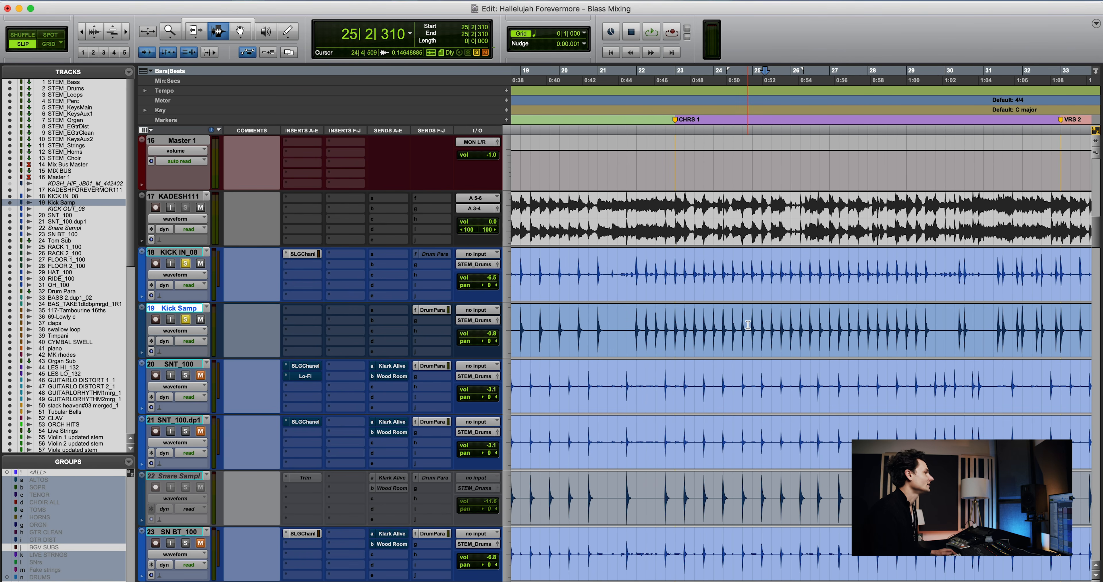
key("space")
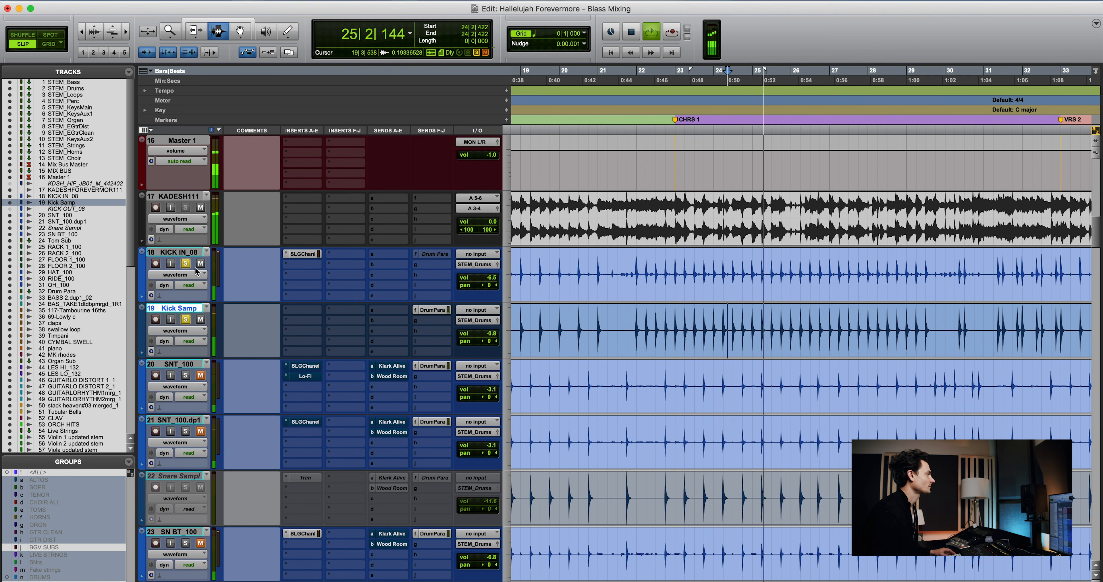
Compare Kick Samp with KICK IN_08 by toggling their solos during playback, then stop with both soloed
left_click(187, 320)
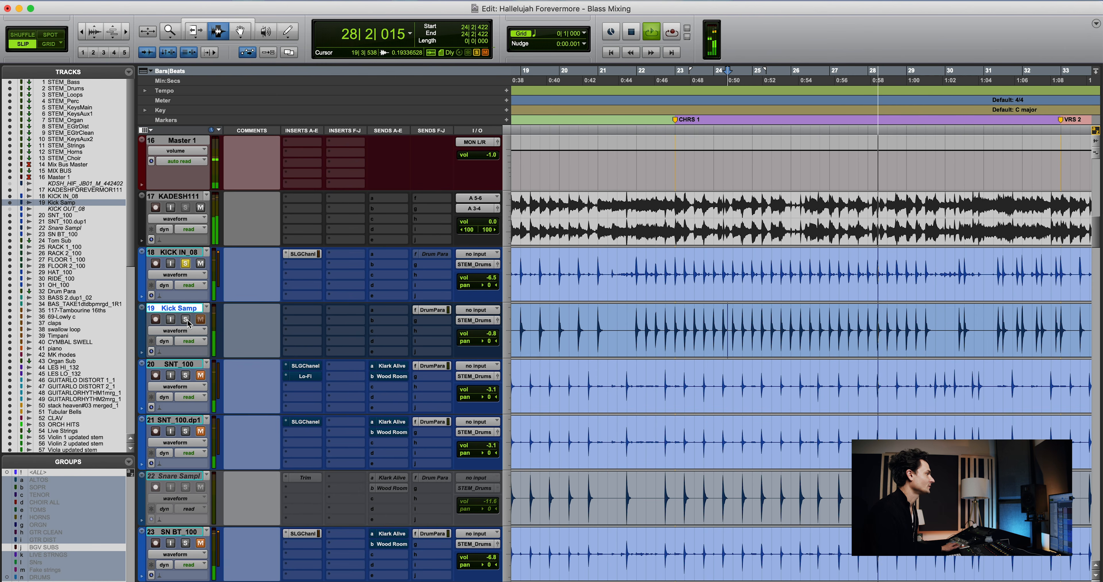
left_click(187, 319)
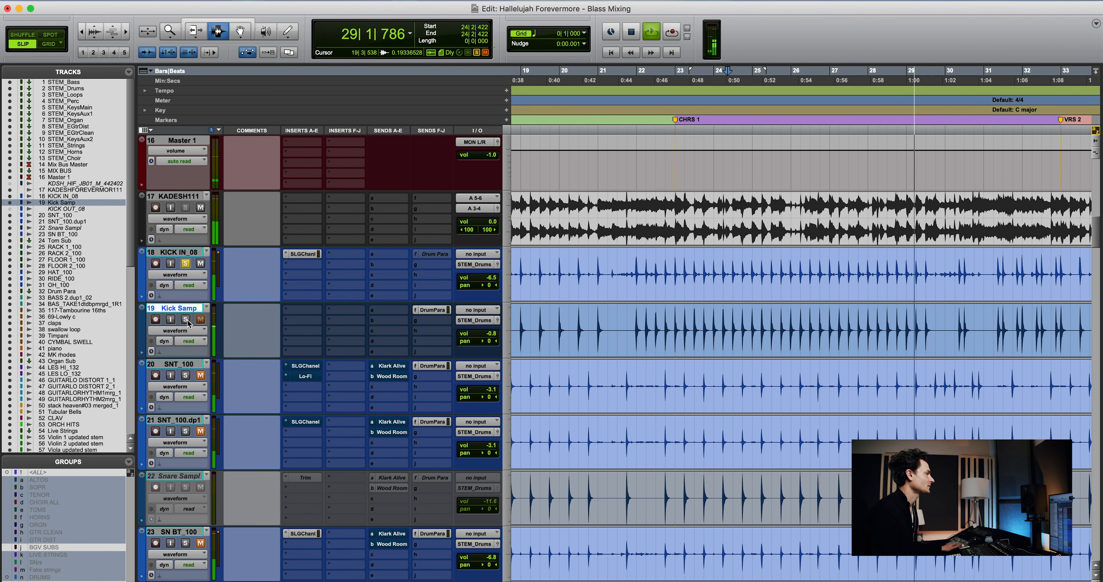
left_click(188, 262)
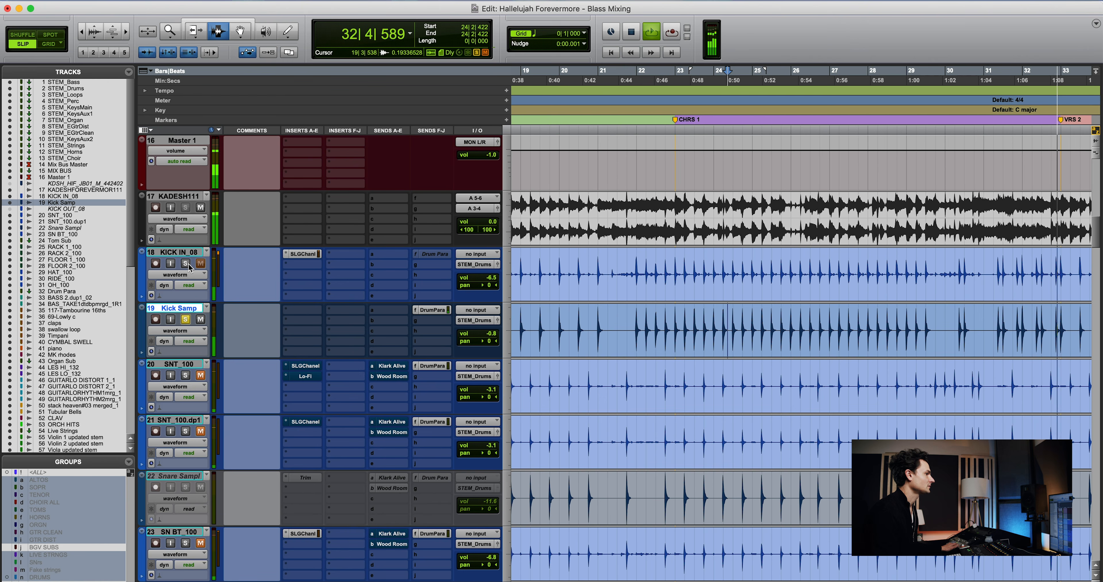
key("space")
left_click(189, 263)
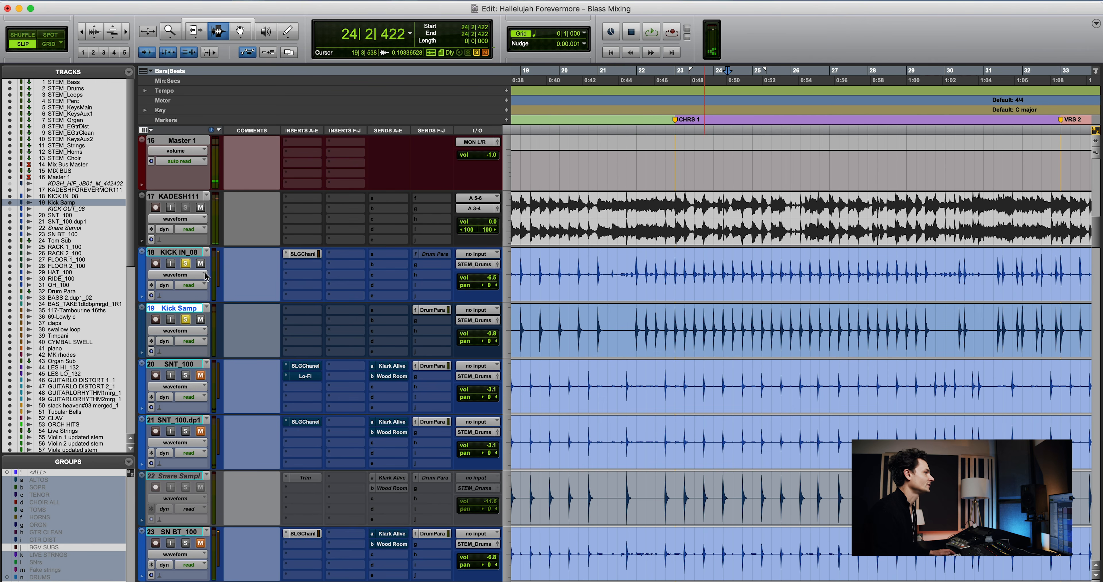
Place the cursor on the Kick Samp hit at 21|4|946 and examine its waveform against KICK IN_08 at close range
left_click(603, 309)
left_click(636, 313)
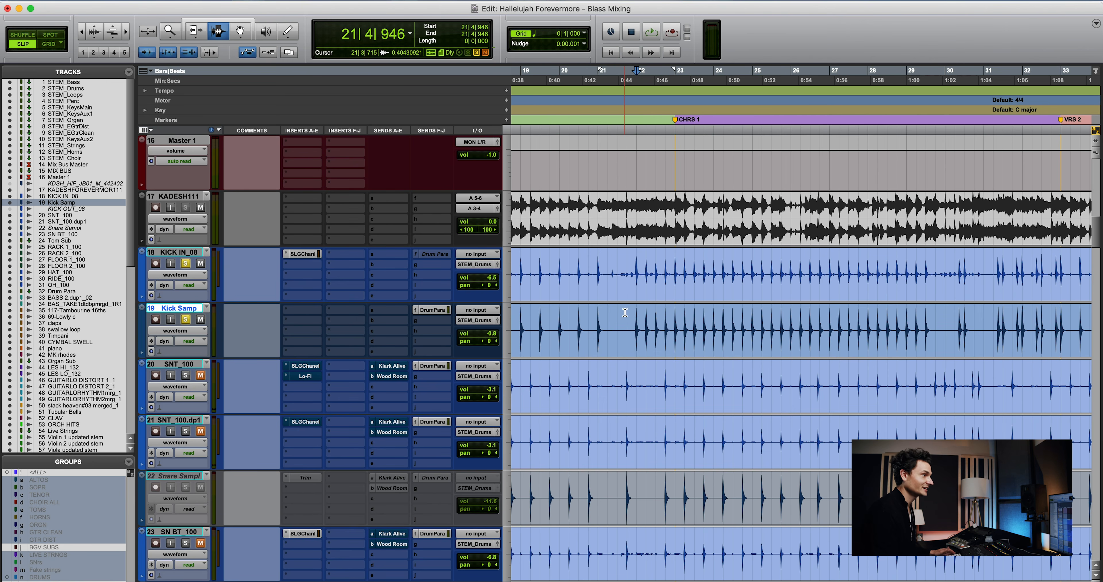
left_click(655, 335)
left_click(636, 328)
key("t")
key("t")
key("t")
key("t")
key("t")
key("t")
key("t")
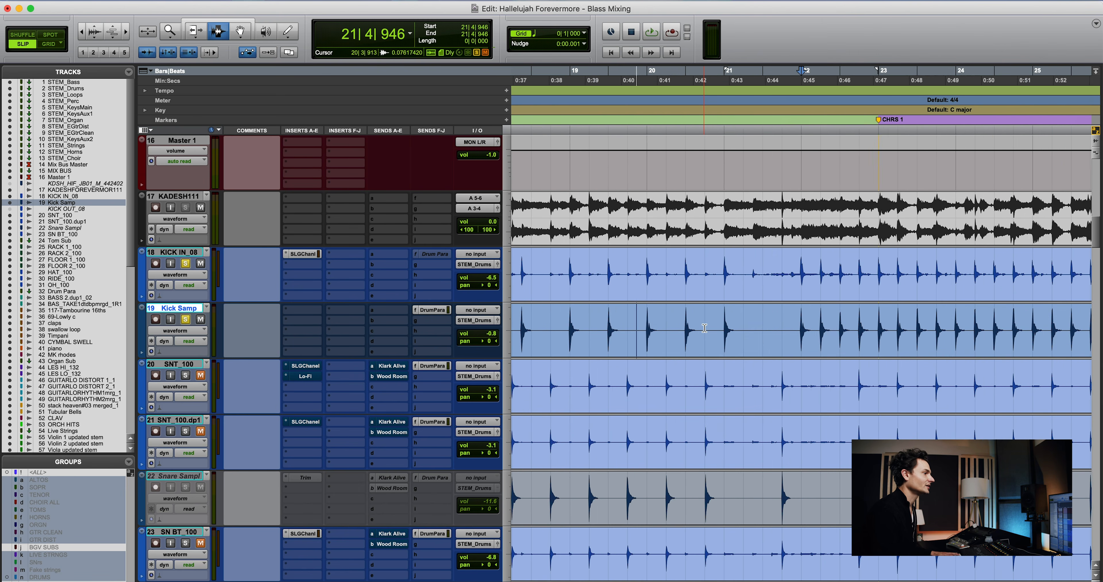
key("t")
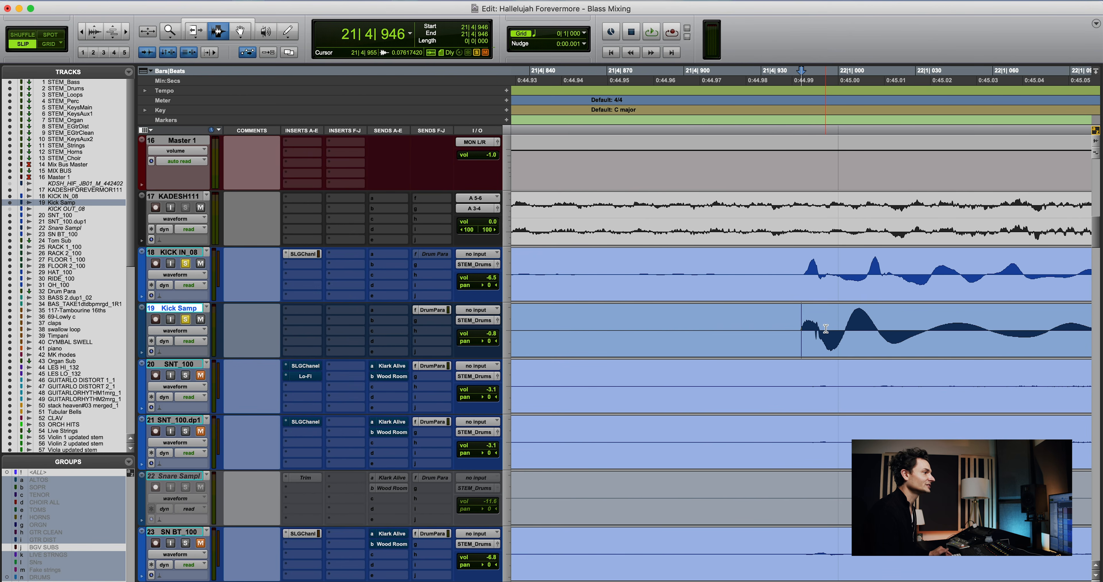
Step through the following Kick Samp transients up to 23|4|010 with taller waveforms, comparing their alignment with KICK IN_08
key("Tab")
key("Tab")
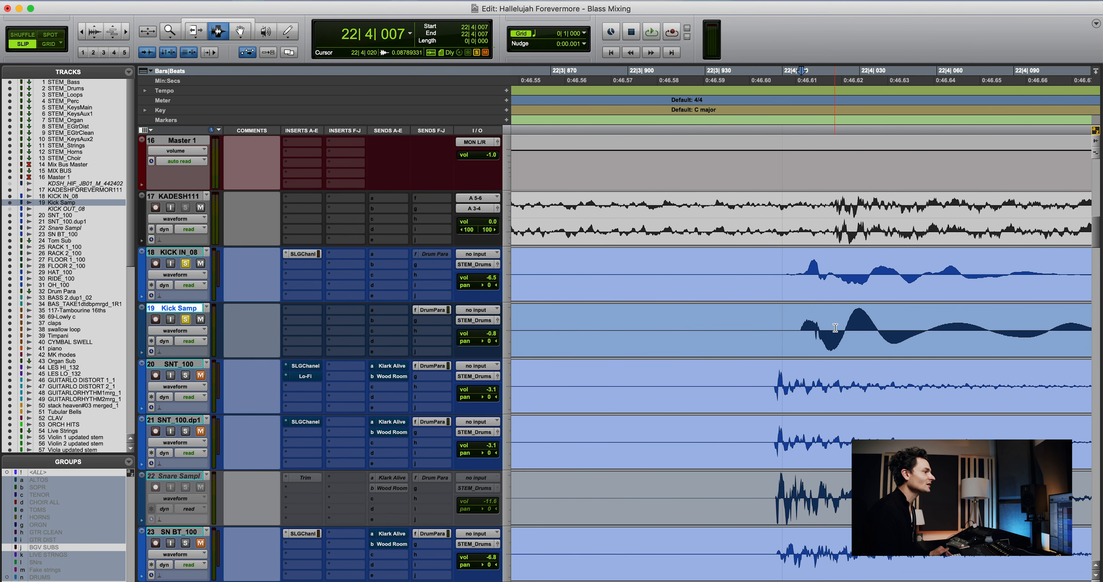
key("super+alt+bracketright")
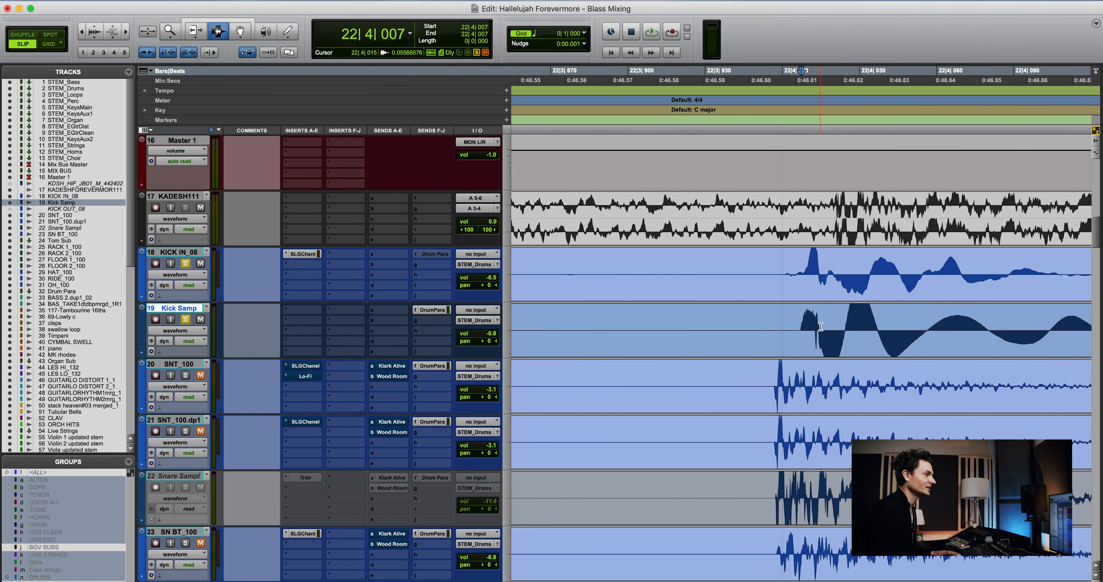
key("Tab")
key("Tab")
key("Tab")
key("Tab")
key("Tab")
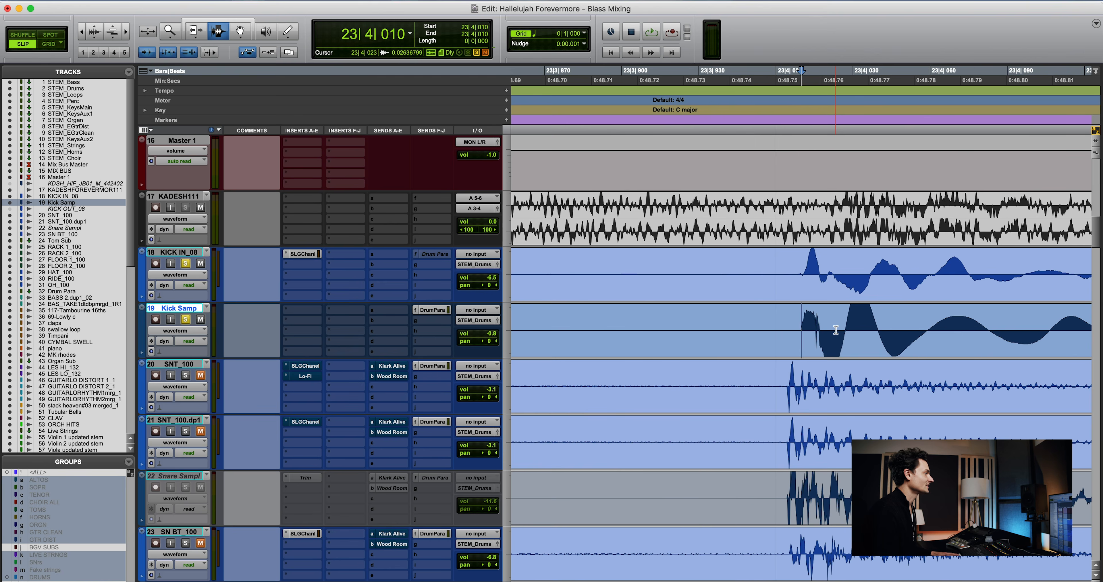
Mark the initial peak and a following wave cycle across KICK IN_08 and Kick Samp to compare their phase
key("super+bracketright")
key("super+alt+bracketright")
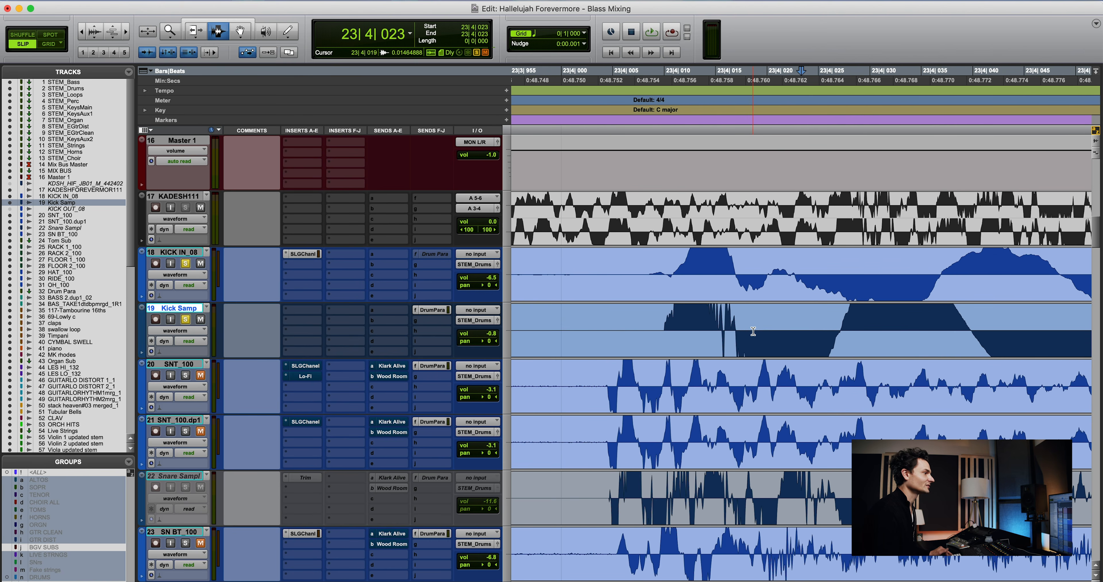
left_click_drag(665, 286, 736, 328)
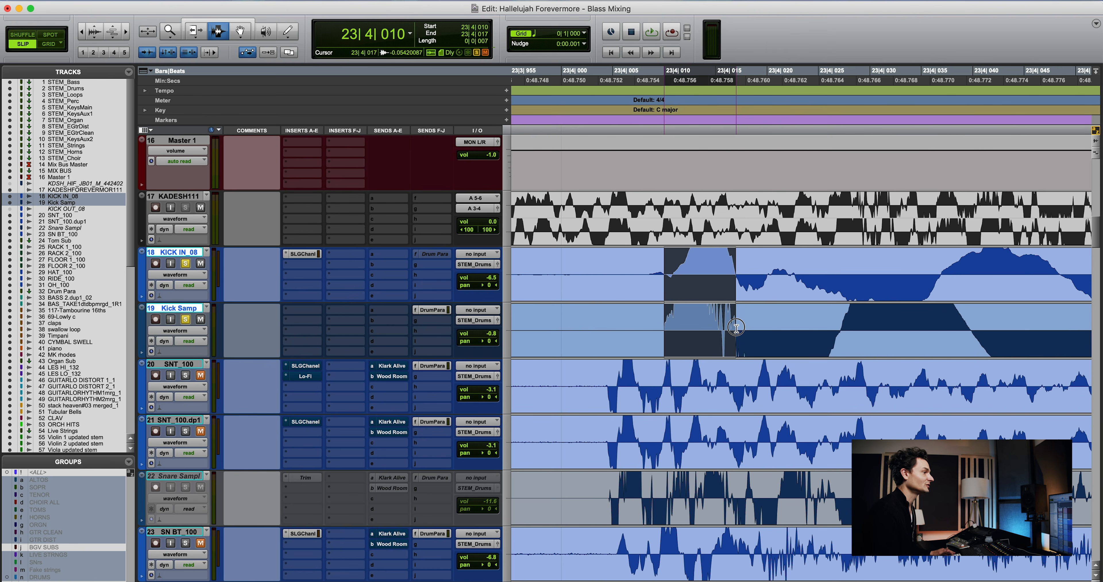
key("super+bracketleft")
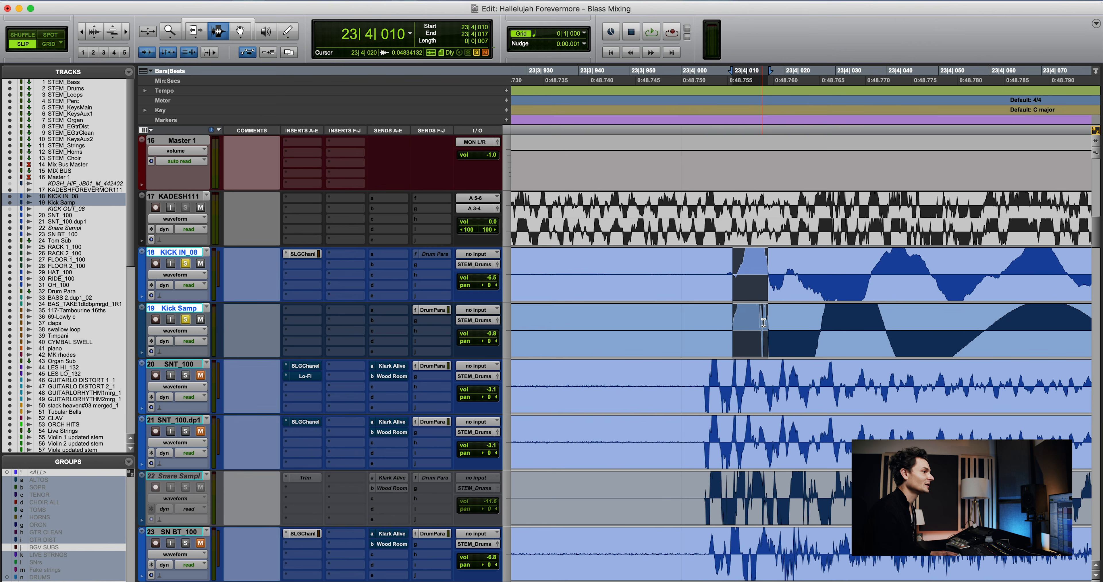
left_click_drag(826, 298, 929, 325)
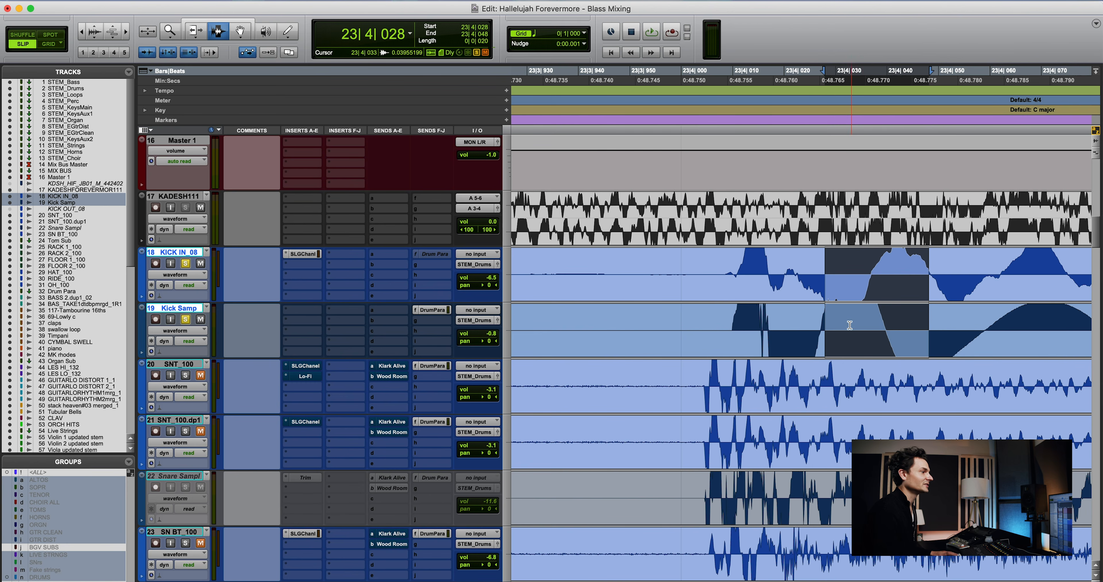
Return to a wider timeline view and select the single Kick Samp hit at bar 23, beat 2
left_click(824, 335)
key("r")
key("r")
key("r")
key("r")
left_click(796, 339)
key("r")
key("r")
key("r")
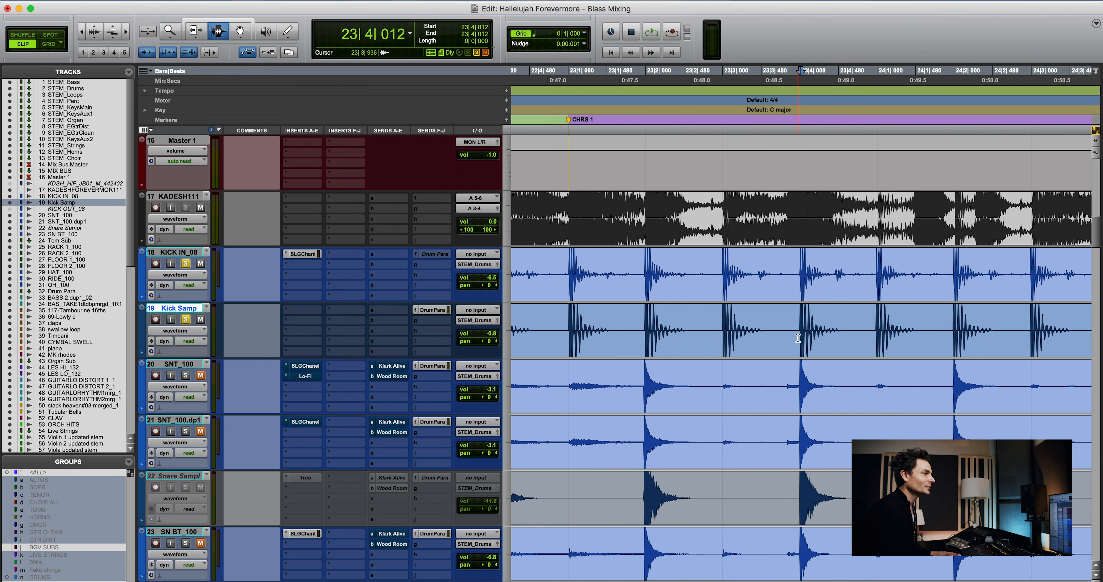
key("alt+Tab")
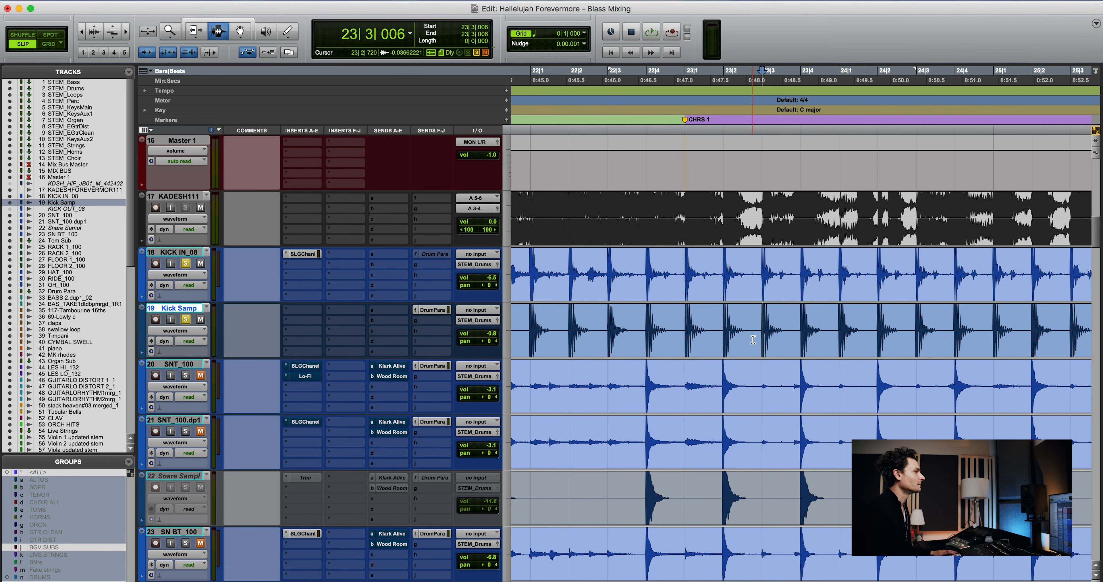
left_click_drag(720, 340, 756, 340)
Insert the Trim plug-in on the Kick Samp track, extend the selection slightly ahead of the hit and play it
left_click(305, 322)
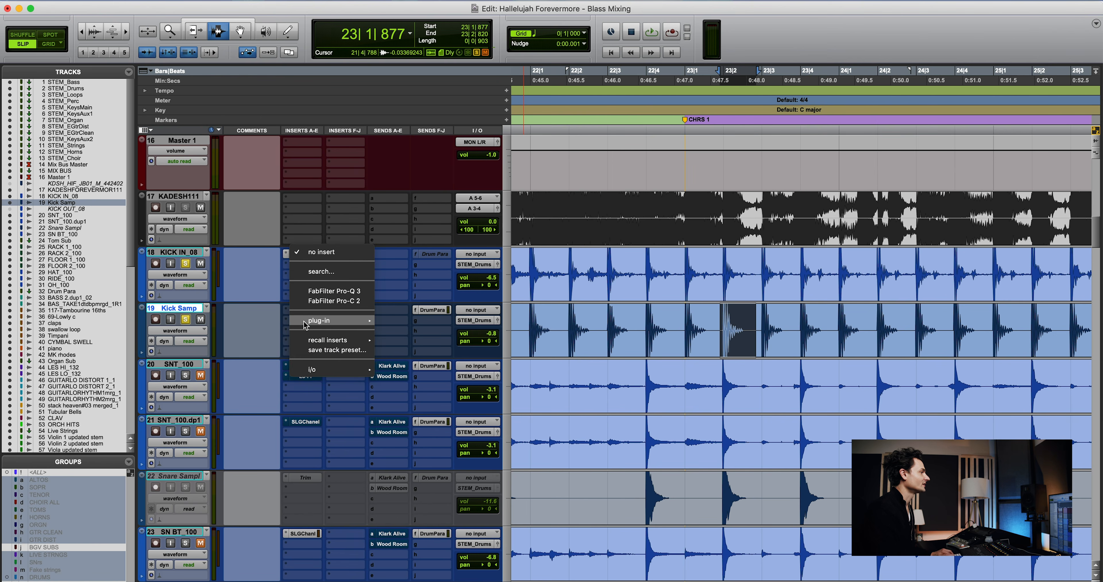
left_click(303, 321)
left_click_drag(757, 327, 758, 326)
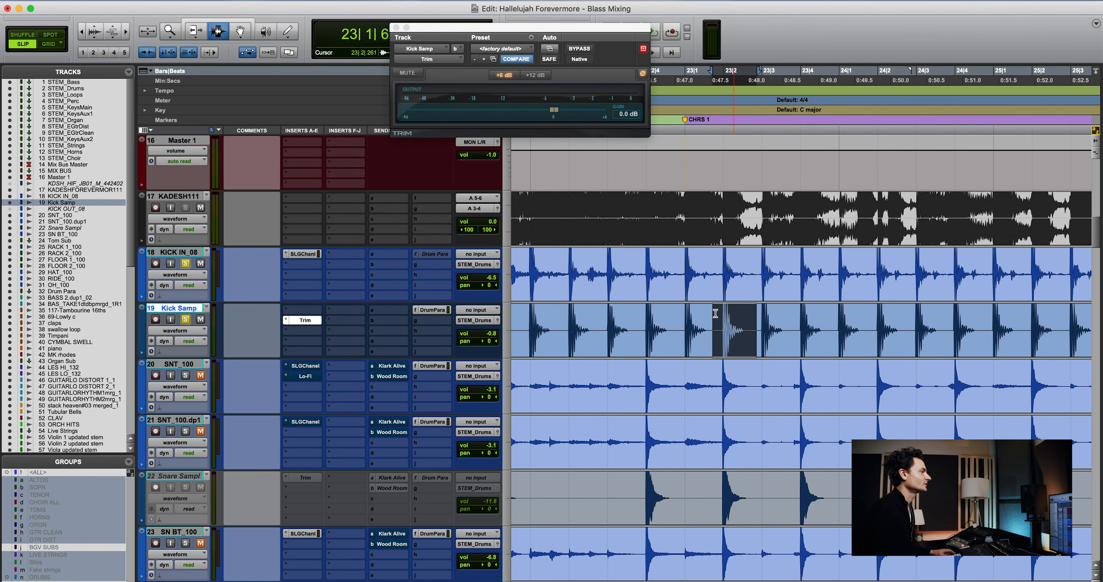
key("space")
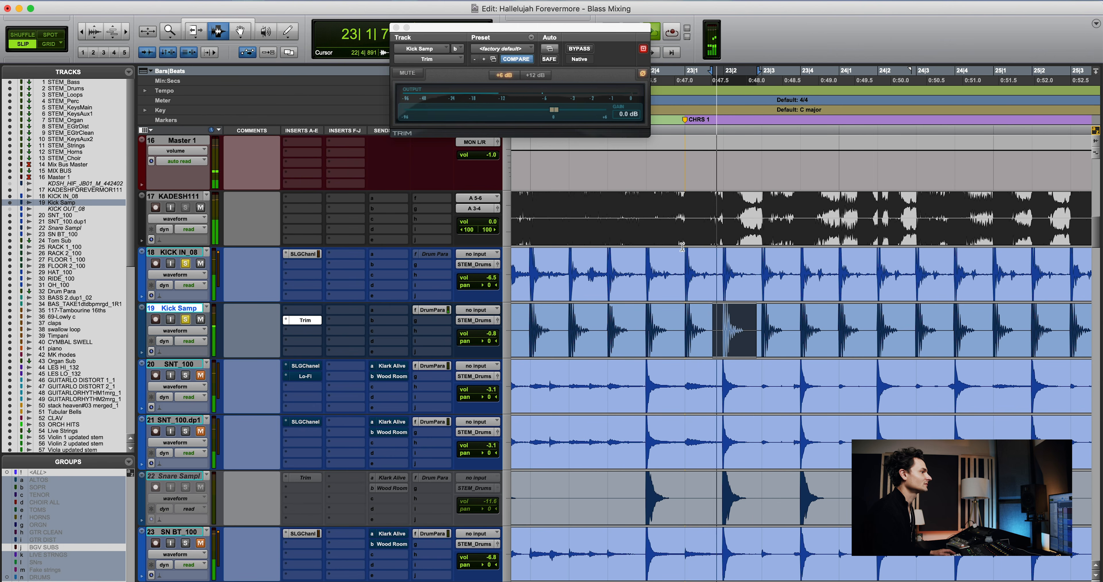
Switch off the polarity inversion in Kick Samp's Trim plug-in, reselect the hit at bar 23, beat 2 and bypass Trim
left_click(643, 74)
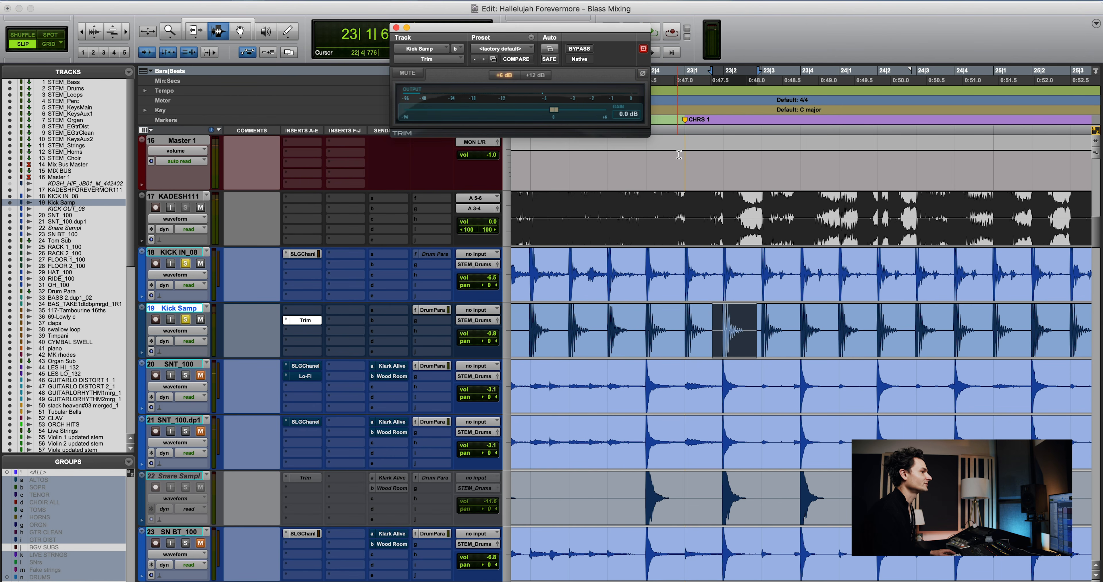
key("space")
left_click_drag(715, 328, 750, 329)
left_click(306, 320, "super")
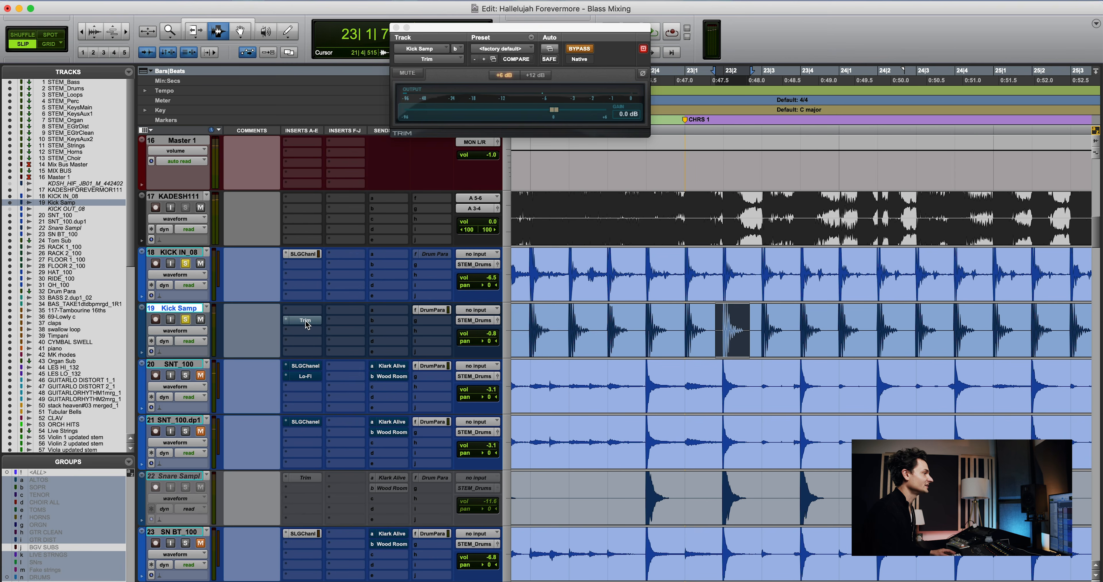
Zoom in on the transient at bar 23, beat 2 and mark one wave cycle across KICK IN_08 and Kick Samp
left_click(709, 335)
key("Tab")
key("t")
key("t")
key("t")
key("t")
key("t")
key("t")
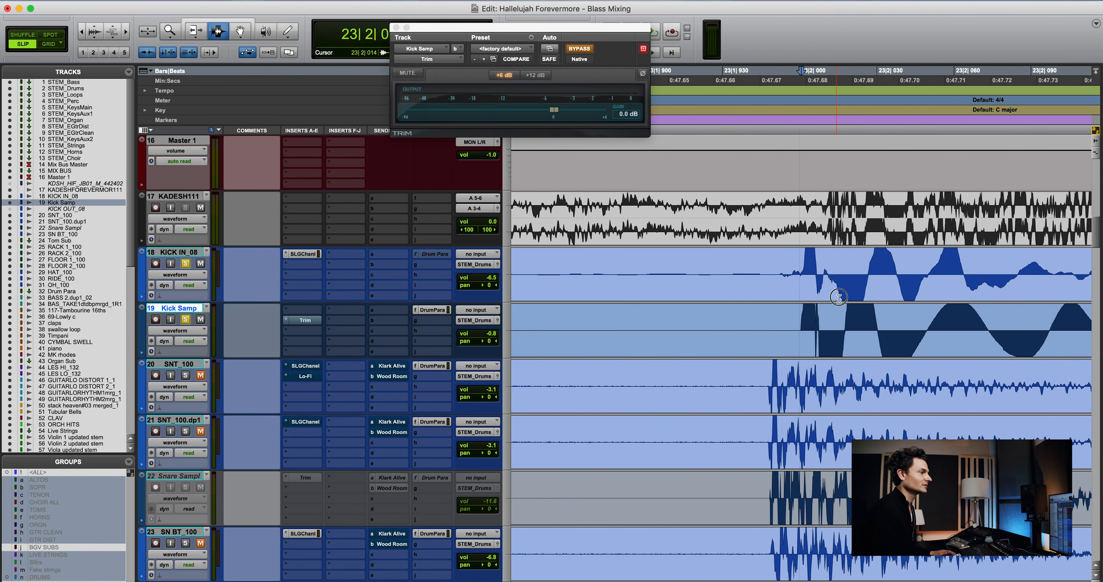
left_click_drag(839, 297, 874, 328)
key("r")
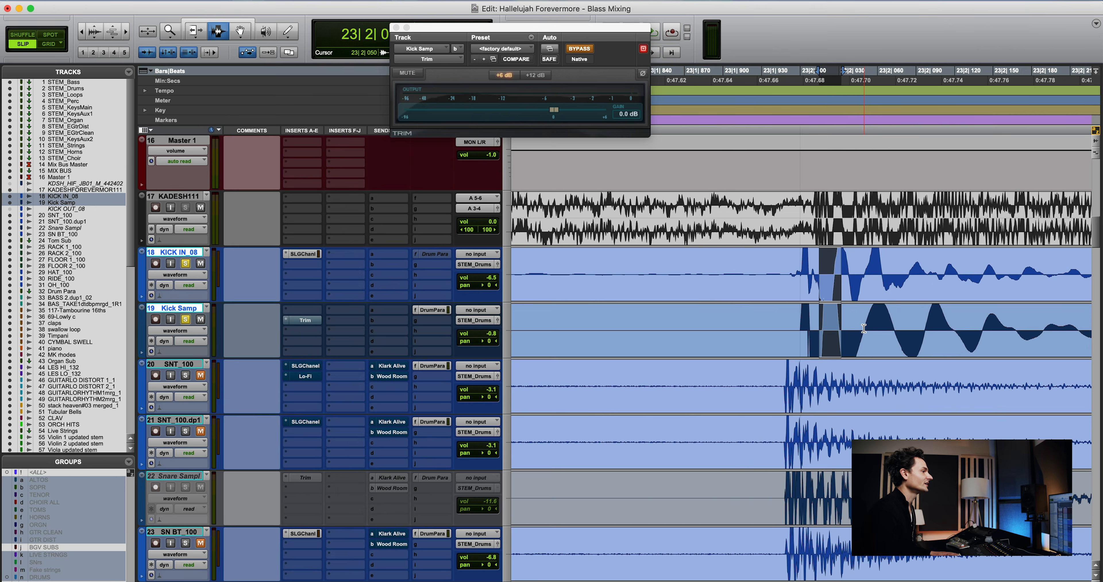
Return to a wider timeline view and select the single Kick Samp hit at bar 23, beat 1
key("r")
left_click(830, 333)
key("r")
key("r")
key("r")
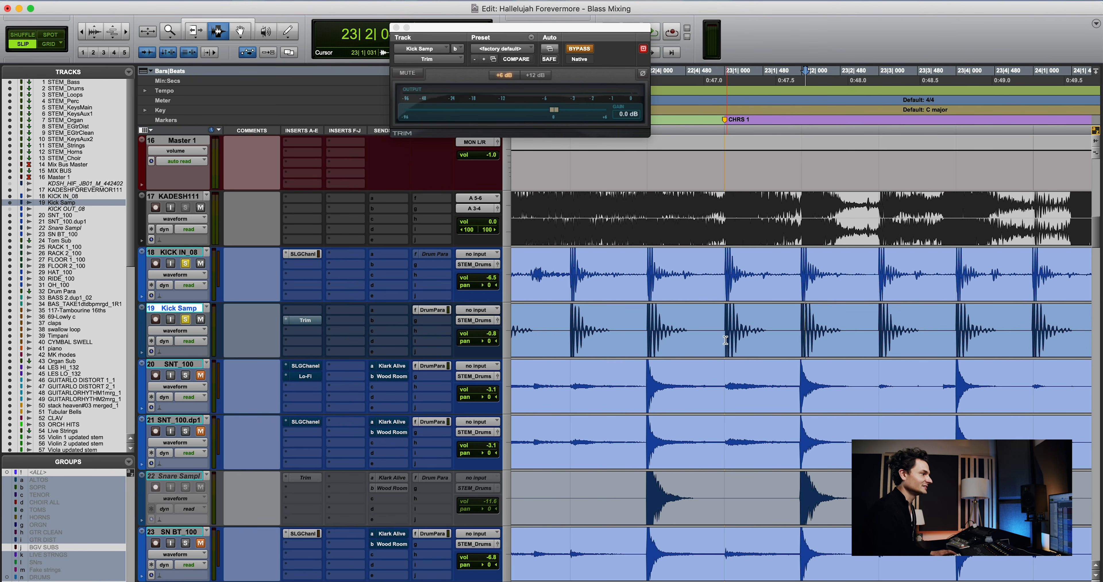
left_click_drag(720, 339, 769, 340)
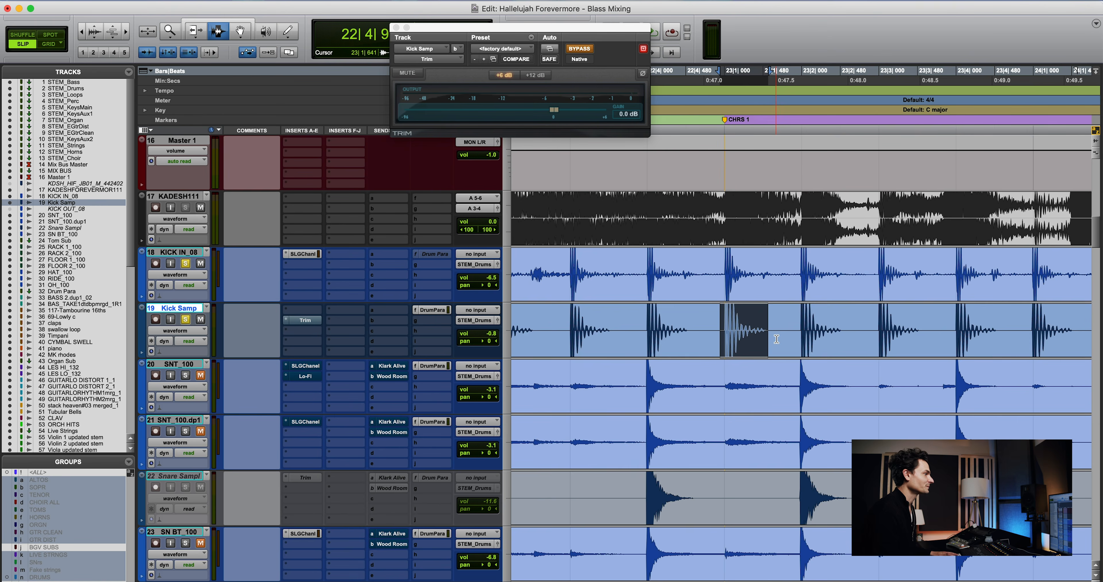
Select the two Kick Samp hits on beats 1 and 2 of bar 22
key("r")
left_click(605, 336)
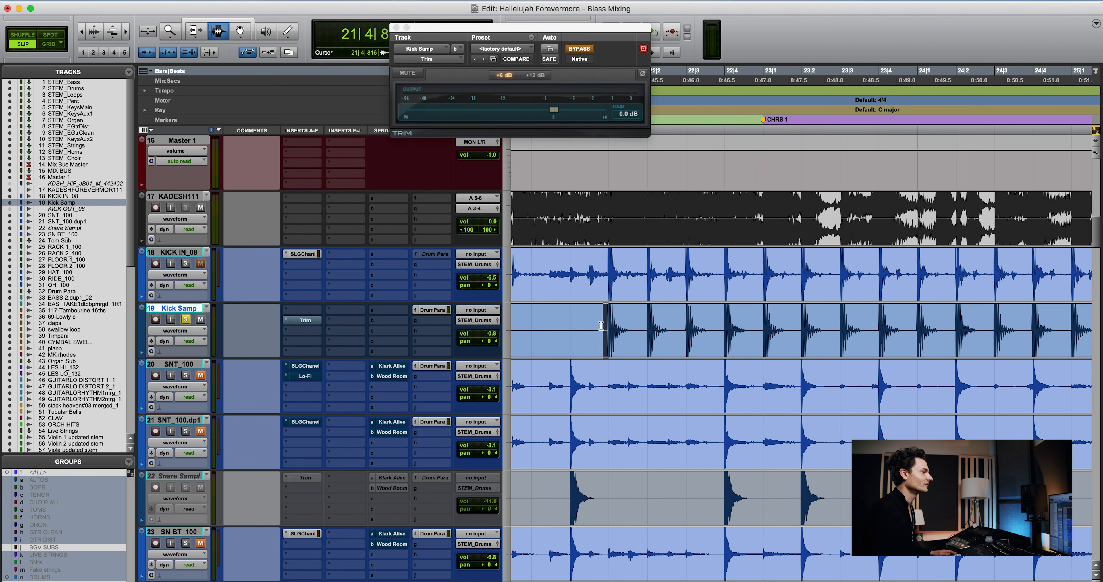
left_click_drag(602, 326, 674, 327)
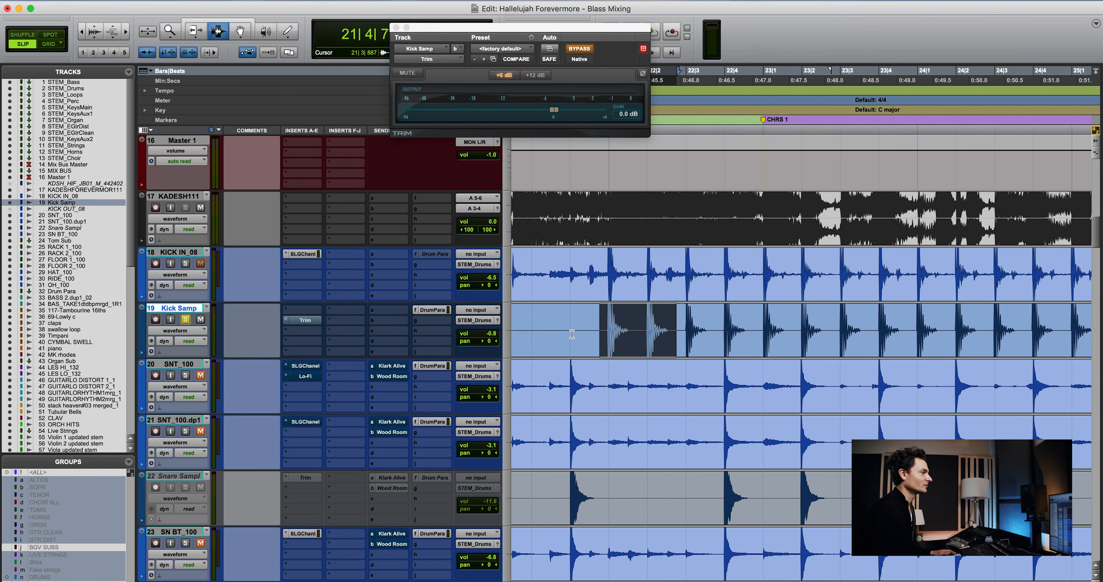
left_click_drag(599, 333, 668, 338)
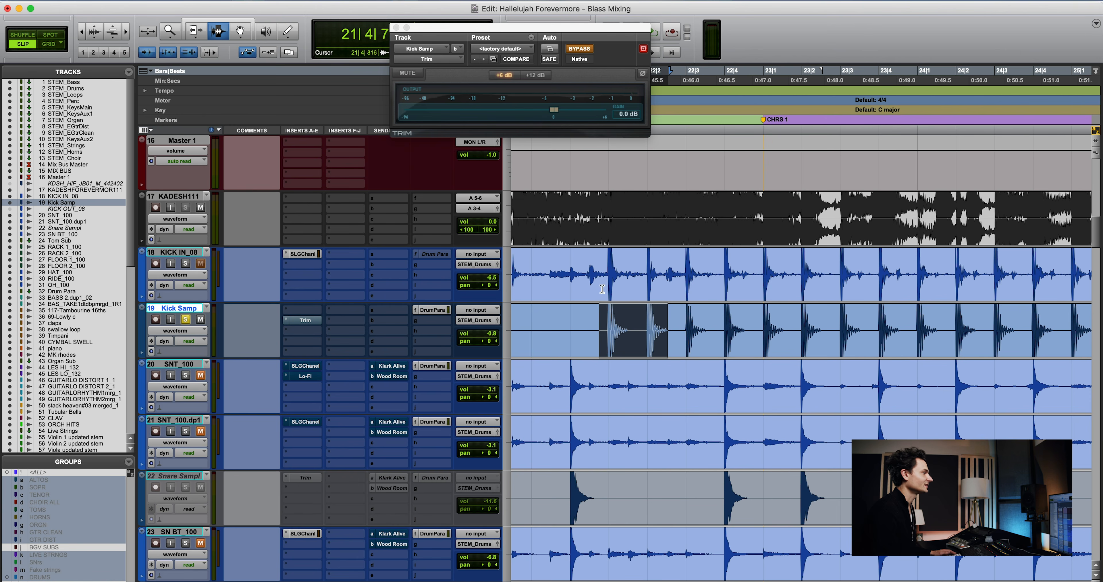
Unmute and solo SNT_100 in place of the kick tracks and play it around the first chorus
key("super+bracketleft")
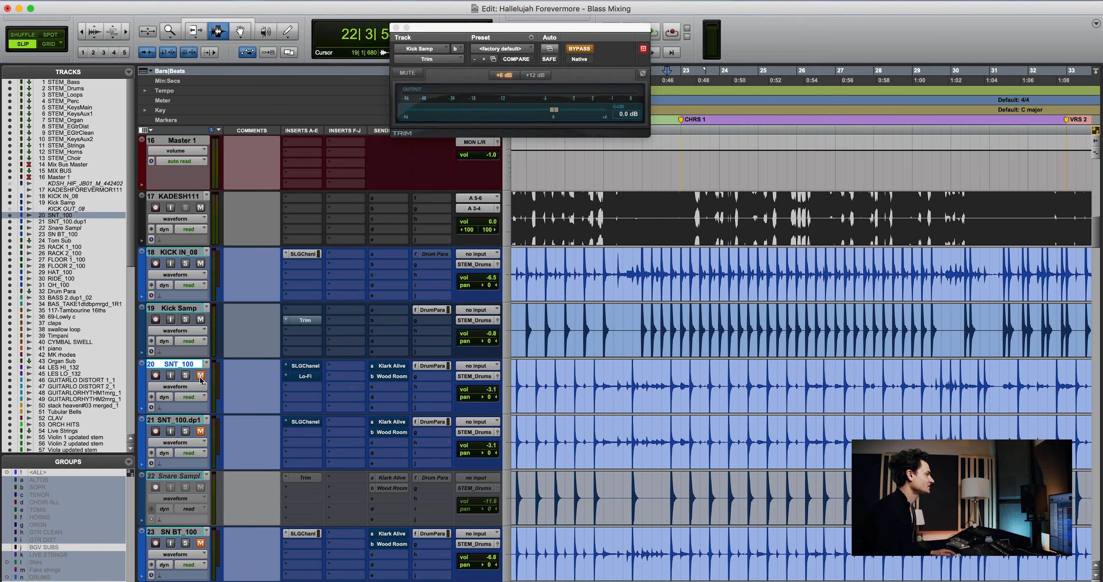
key("super+bracketleft")
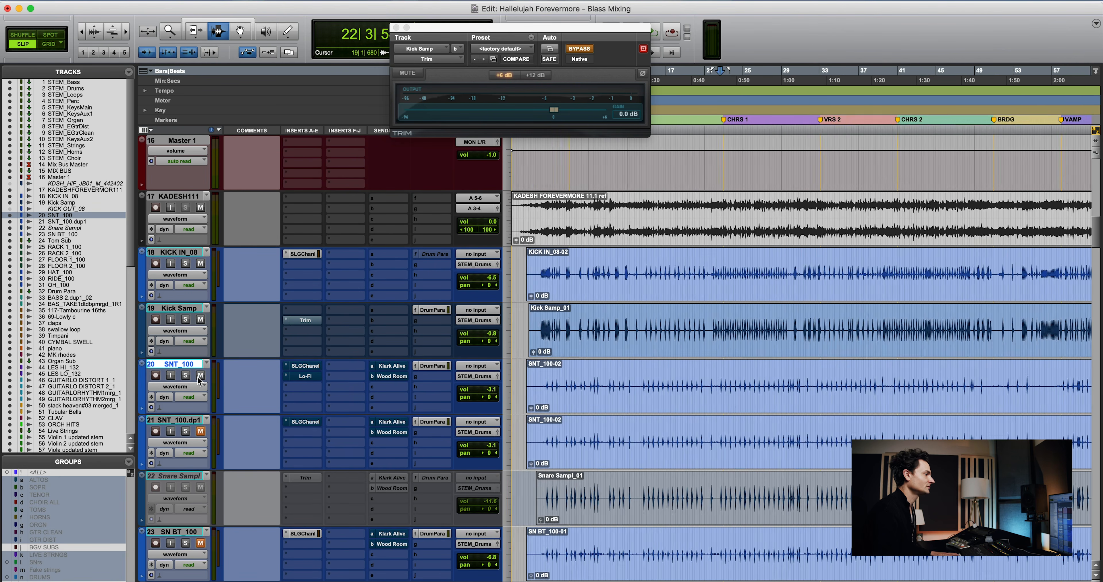
left_click(185, 375)
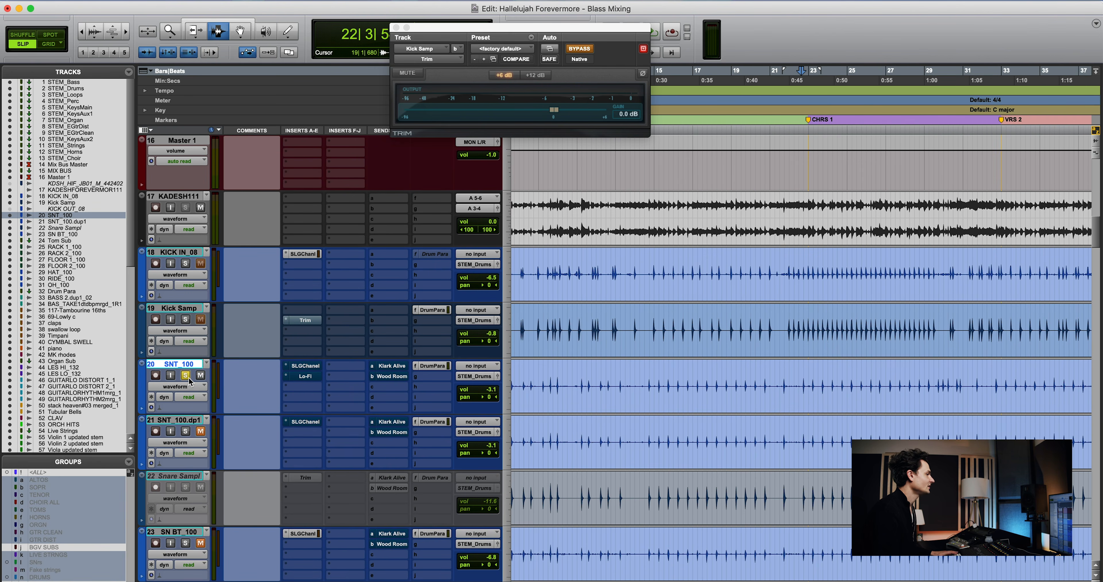
key("space")
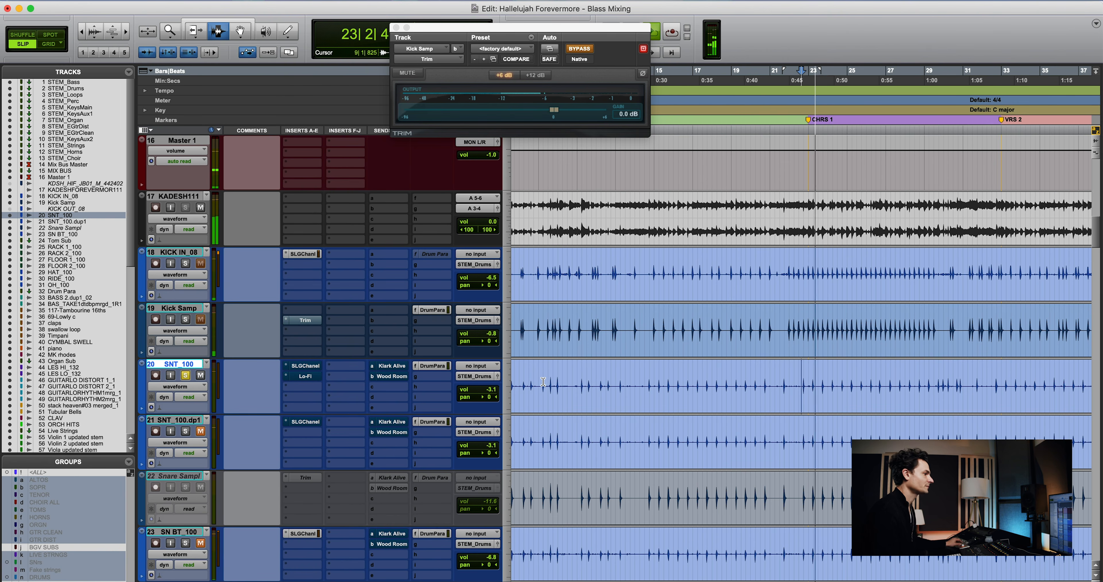
scroll(921, 398, "right", 2)
scroll(921, 398, "down", 1)
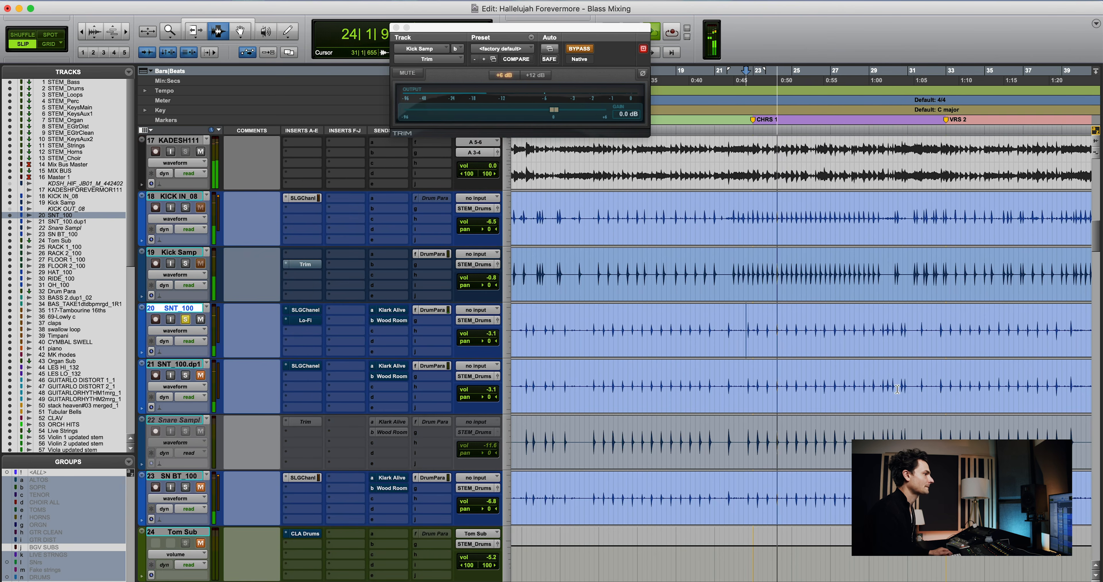
scroll(814, 368, "right", 2)
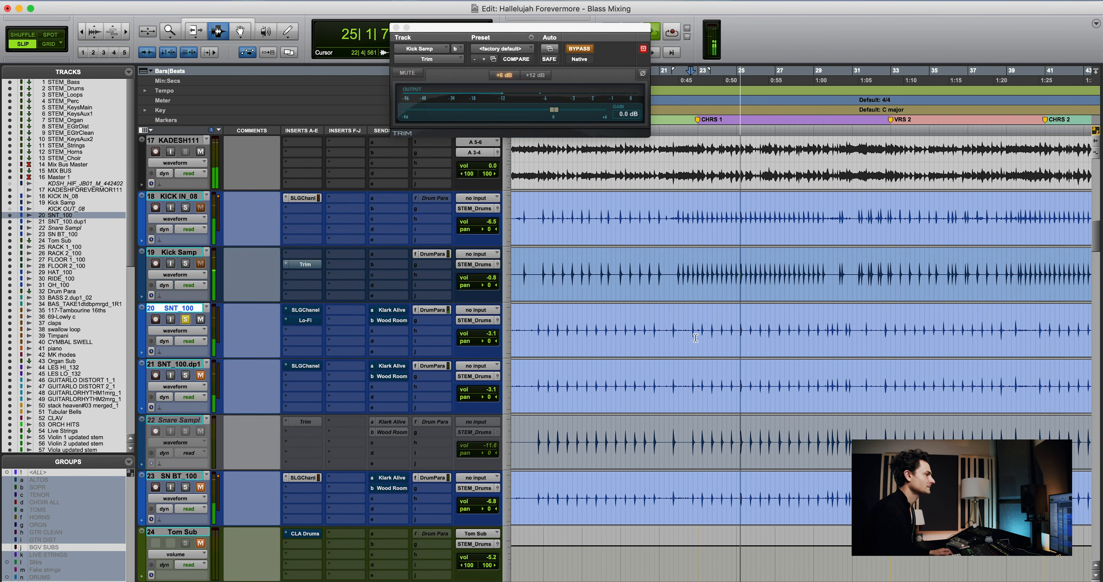
Select the first four or so chorus bars on SNT_100 and adjust the HMF gain in its SSL G-Channel during playback
left_click_drag(692, 339, 775, 338)
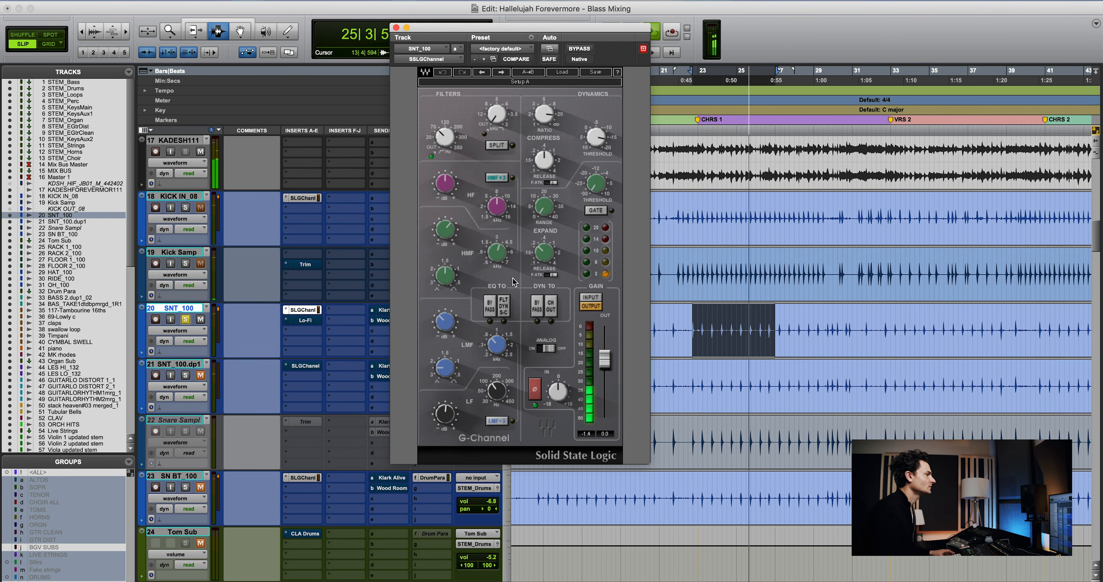
key("space")
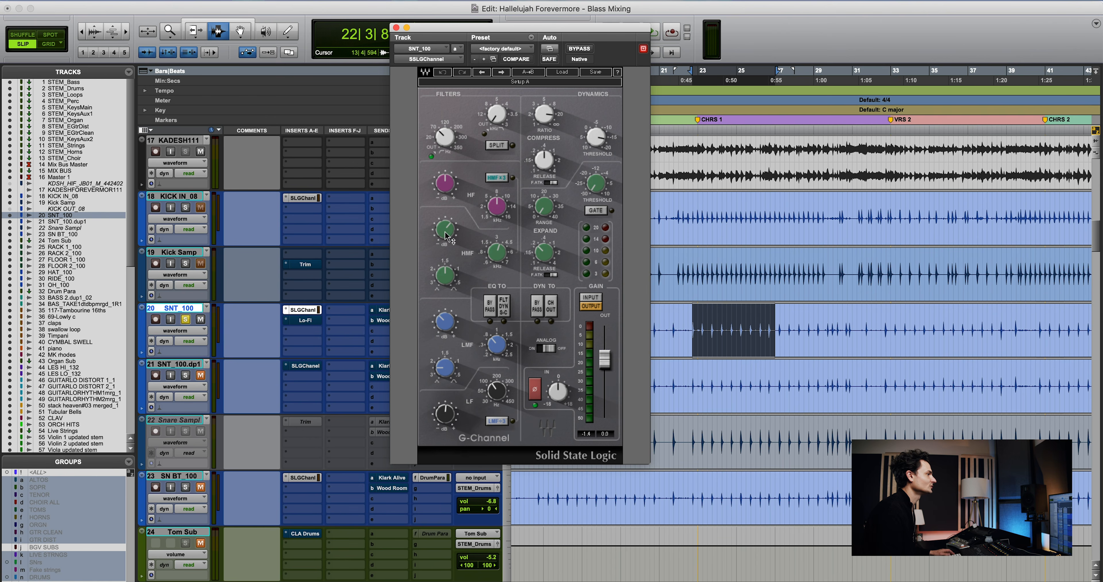
key("space")
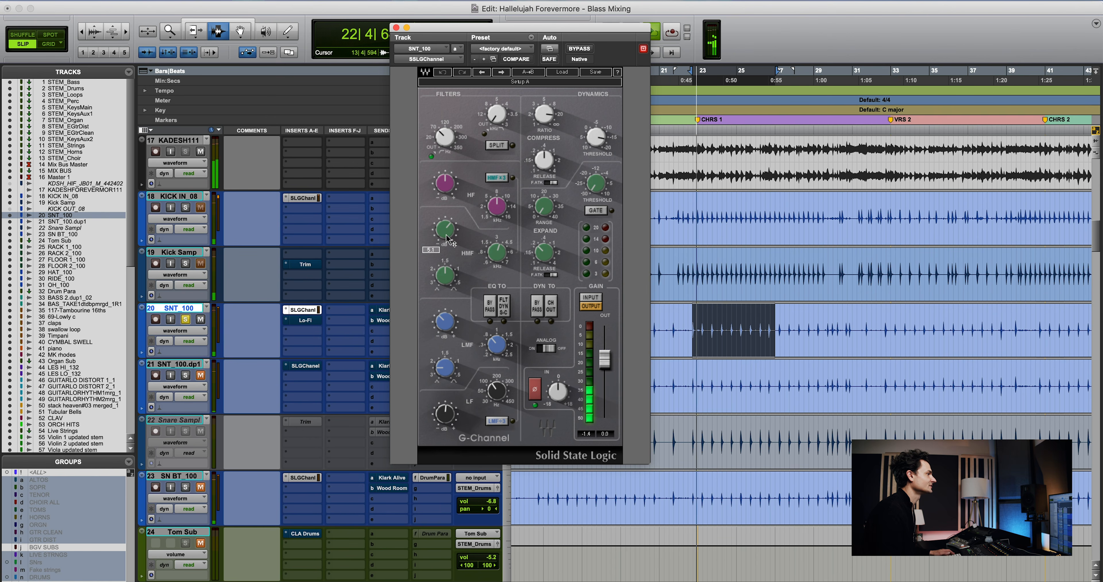
left_click_drag(449, 235, 440, 258)
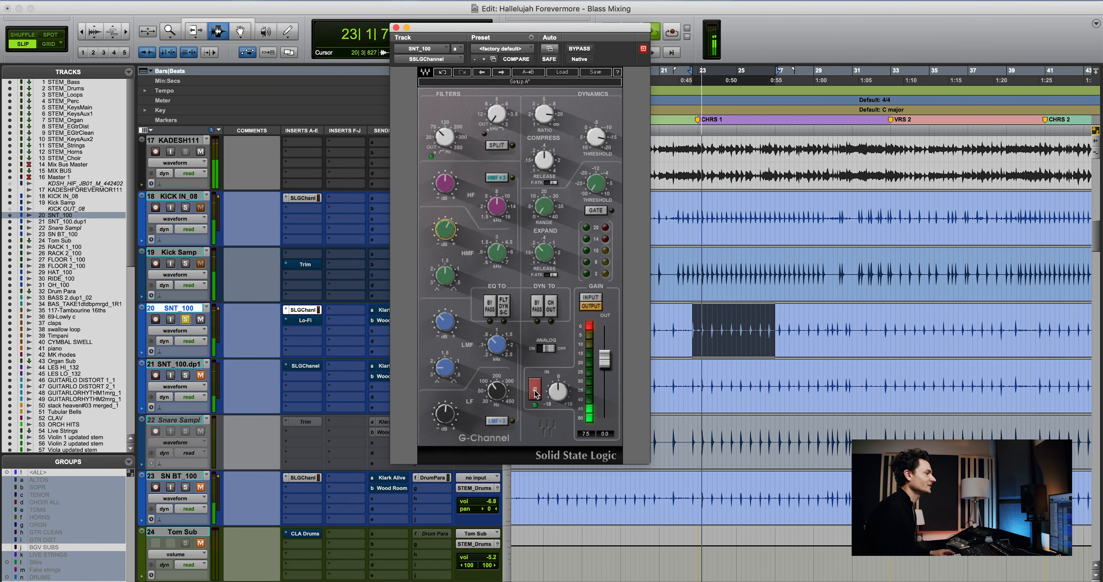
left_click(689, 345)
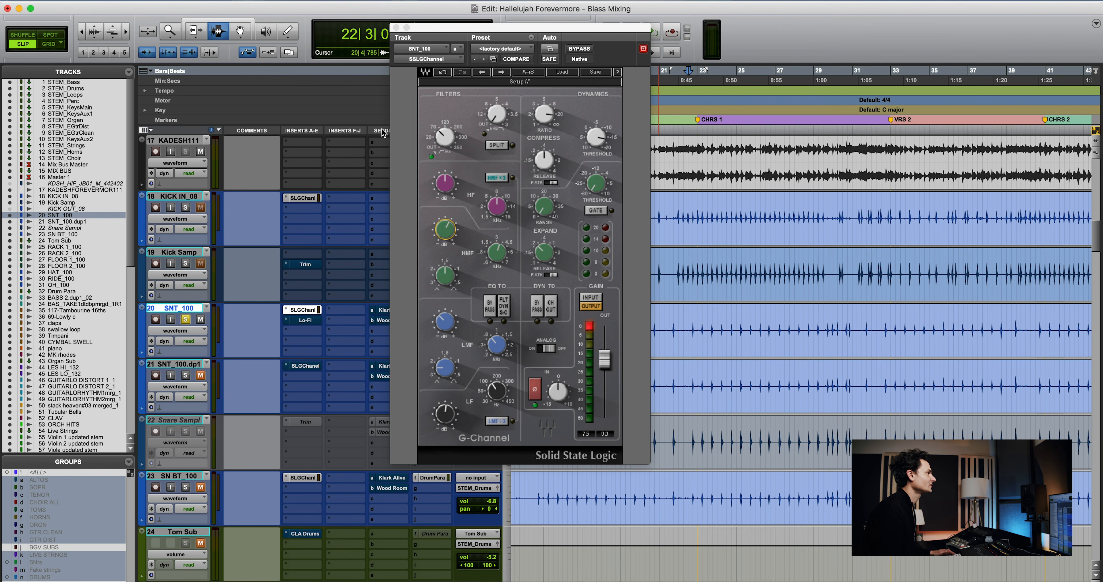
left_click(397, 27)
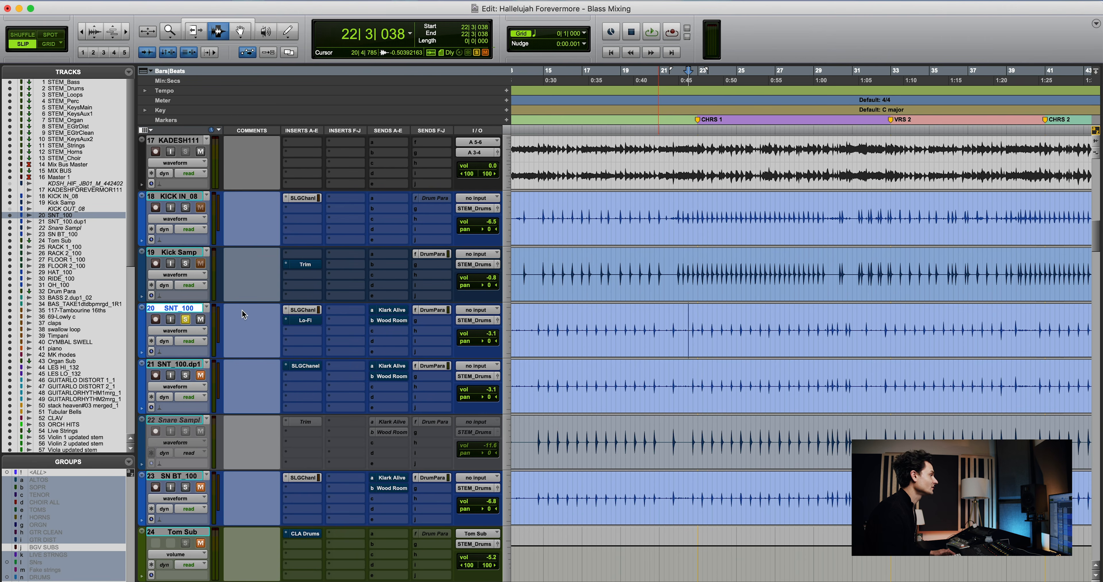
Take the Lo-Fi insert on SNT_100 out of bypass and audition the snare from just before the first chorus
left_click(308, 321)
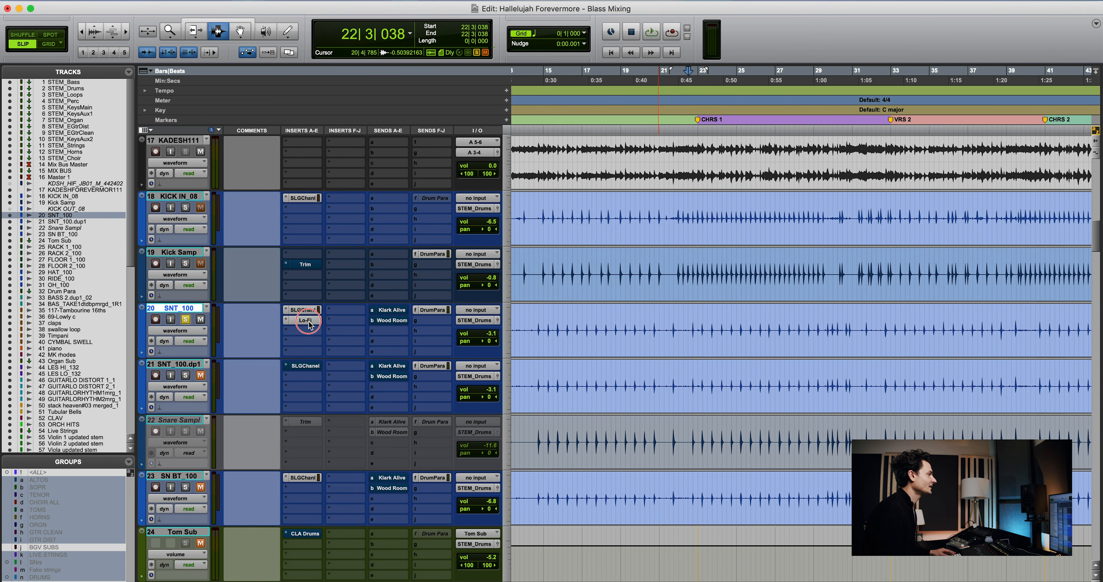
left_click(308, 320)
key("space")
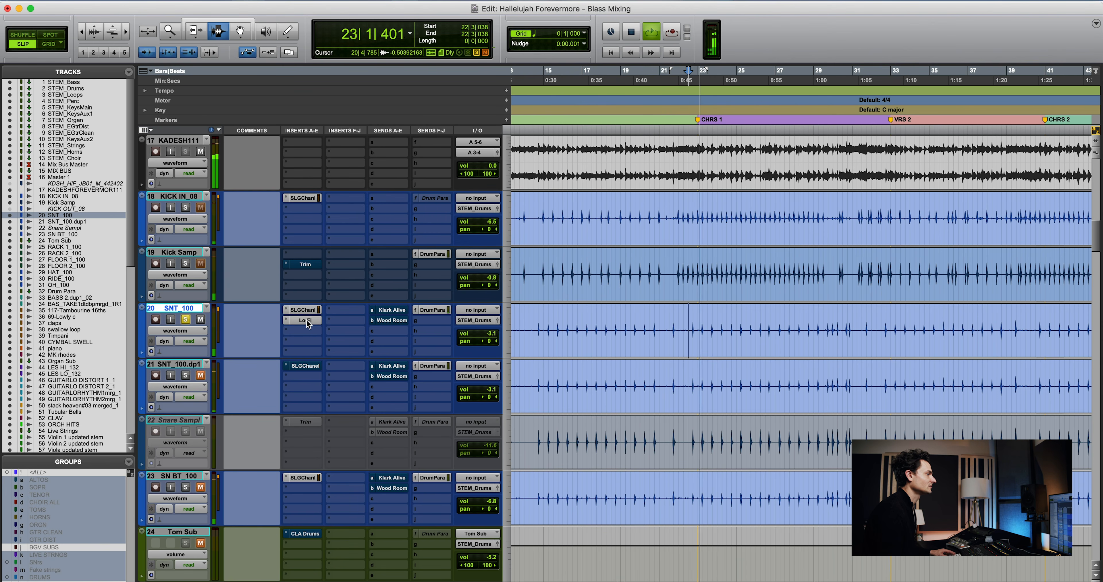
left_click(306, 320, "super")
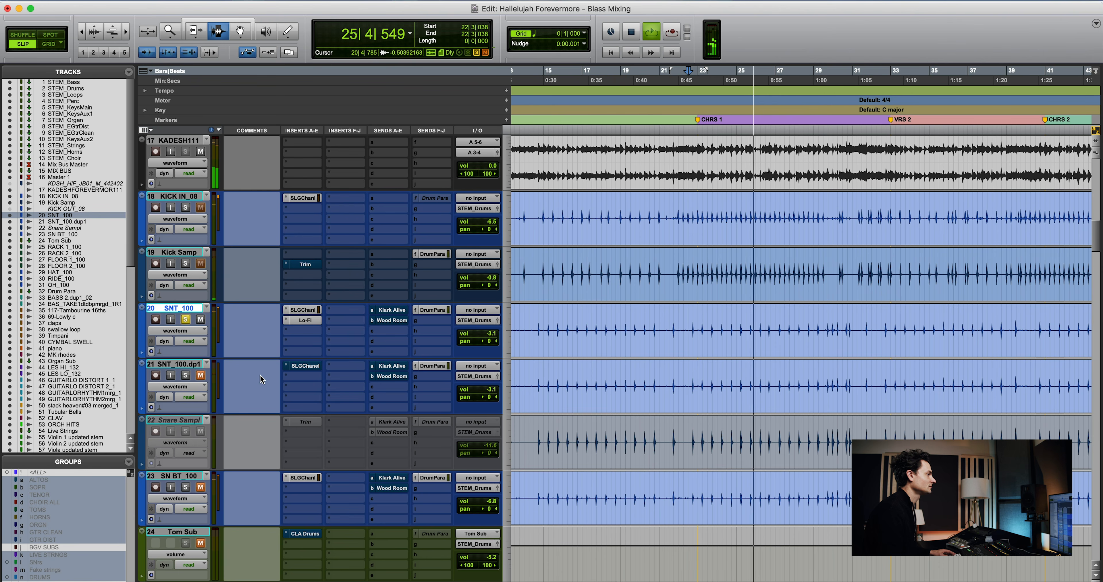
key("space")
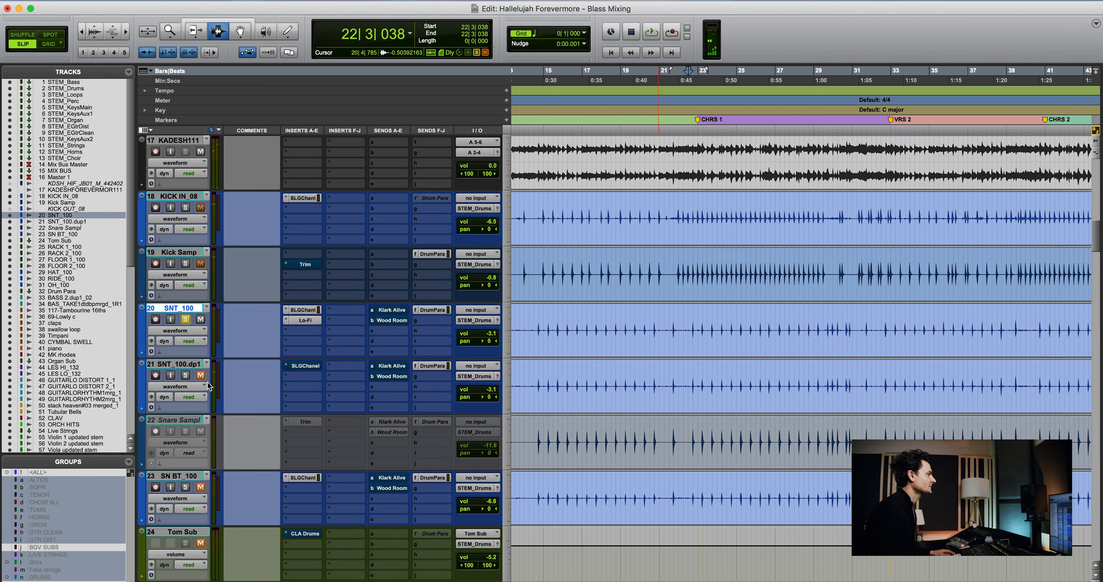
Solo SNT_100.dup1 in place of SNT_100 and take its SSL channel insert out of bypass
left_click(186, 376)
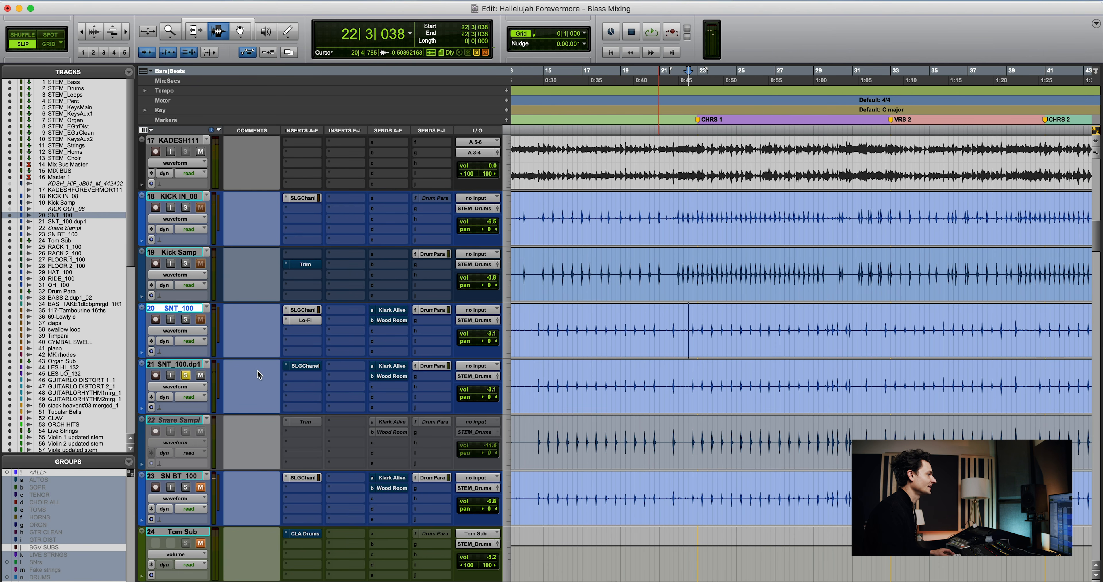
left_click(309, 368, "super")
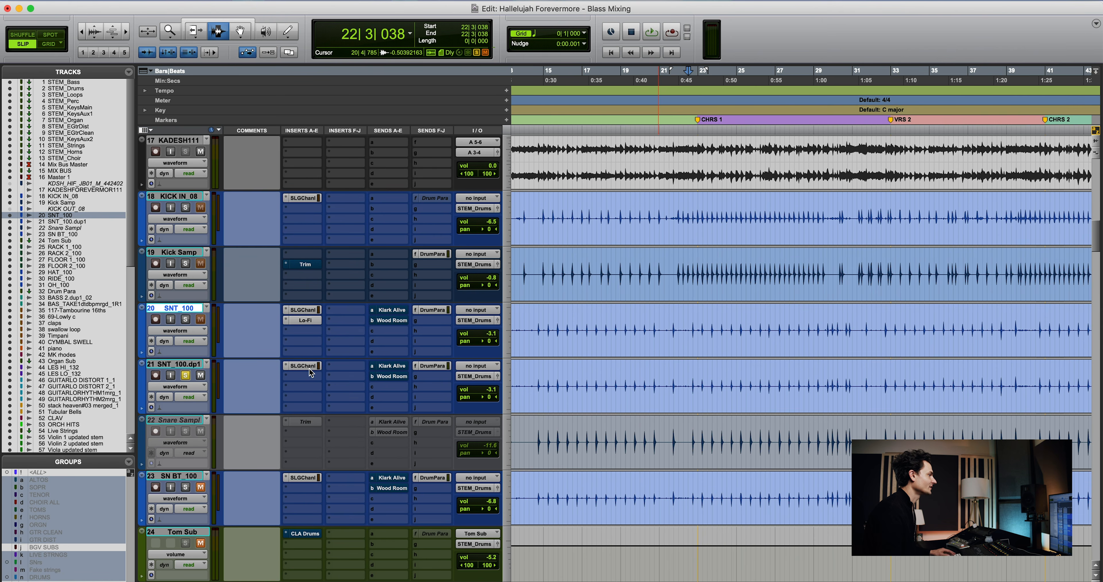
left_click(187, 365)
double_click(185, 363)
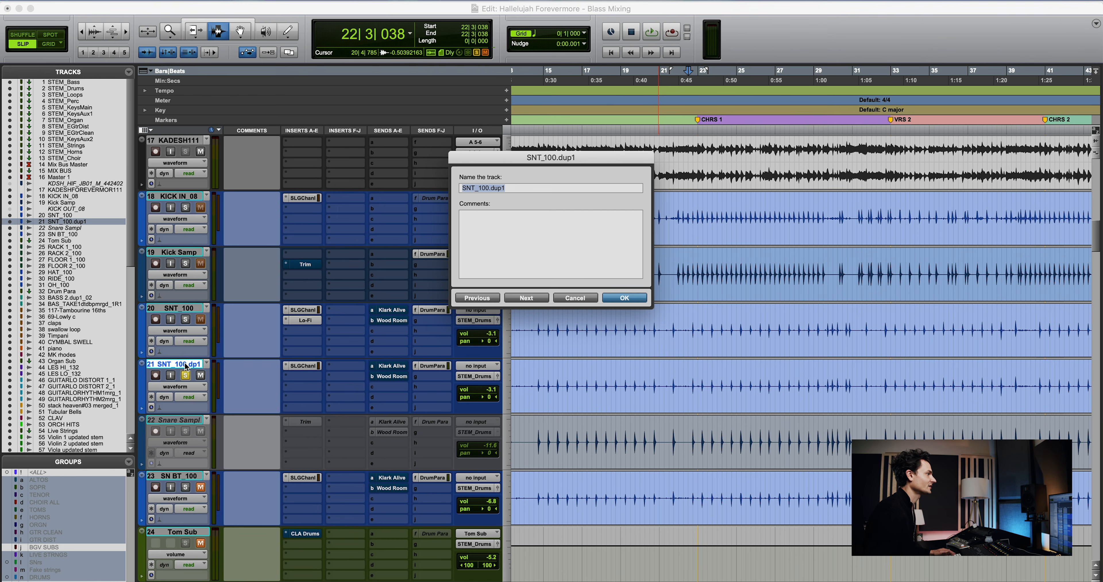
key("Escape")
Open the SSL G-Channel on SNT_100.dup1, audition the track from just before the first chorus and close the plug-in
left_click(304, 366)
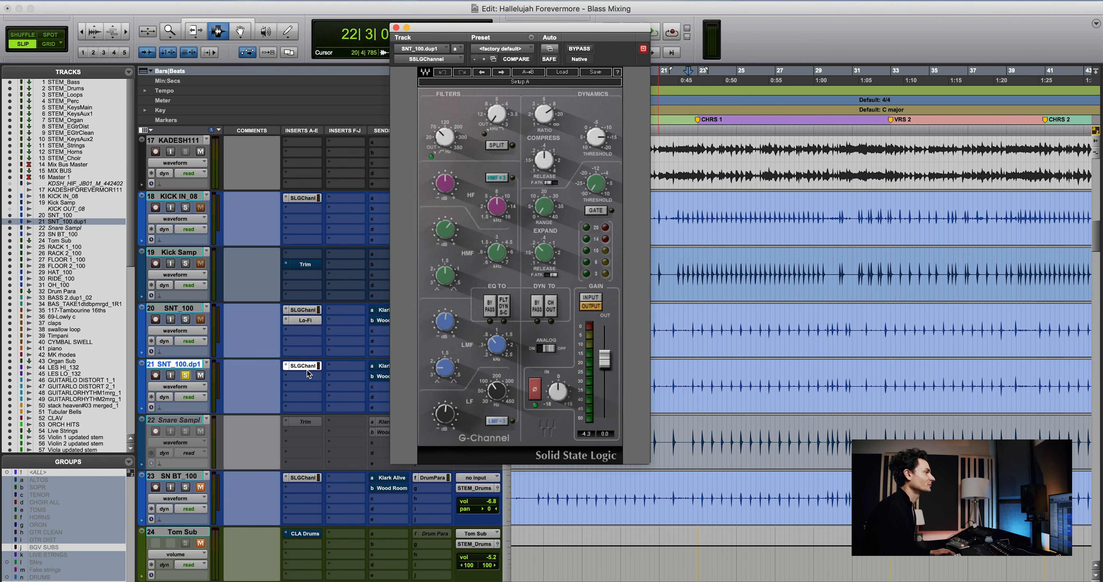
key("space")
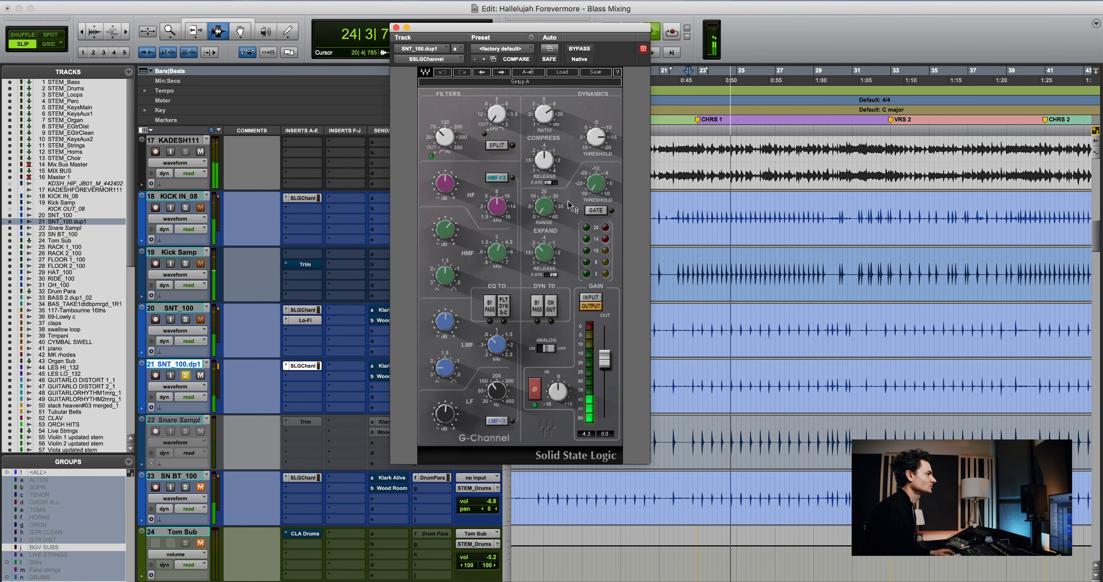
key("space")
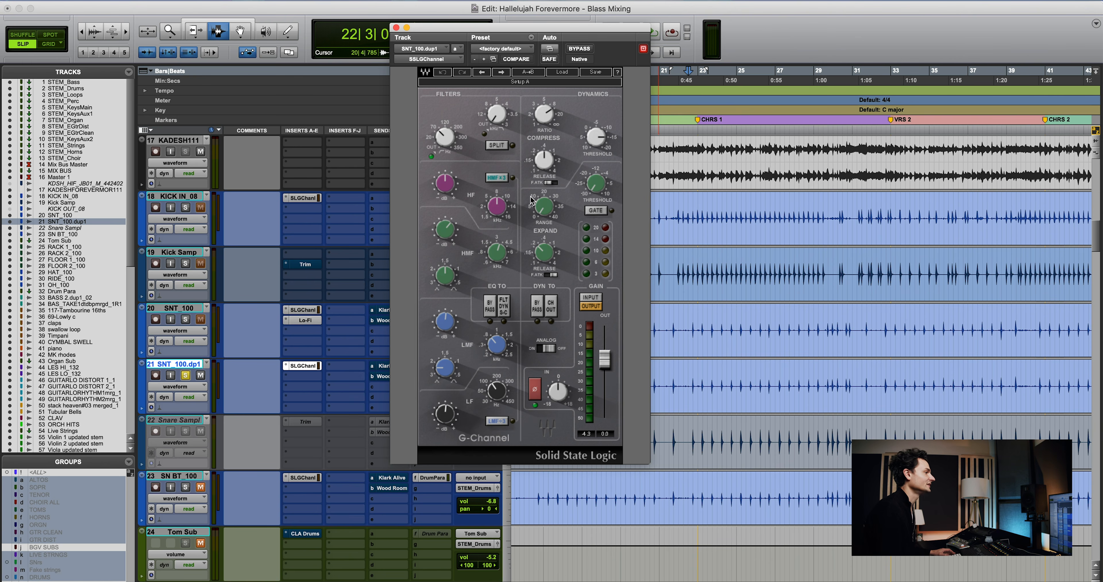
left_click(396, 28)
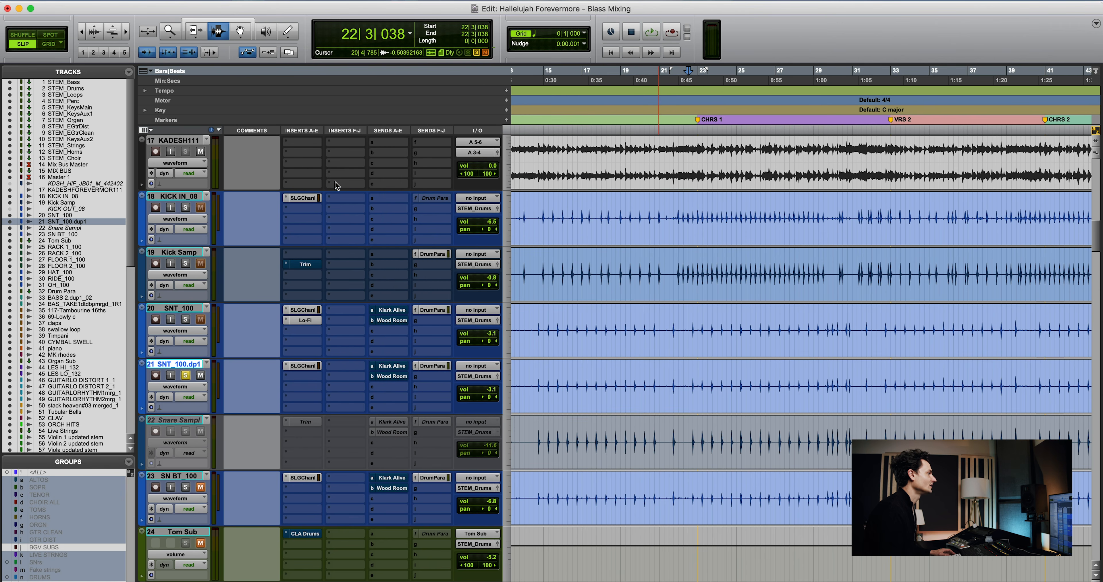
Solo SNT_100 together with SNT_100.dup1, play both around the first chorus and toggle the duplicate's mute for comparison
key("space")
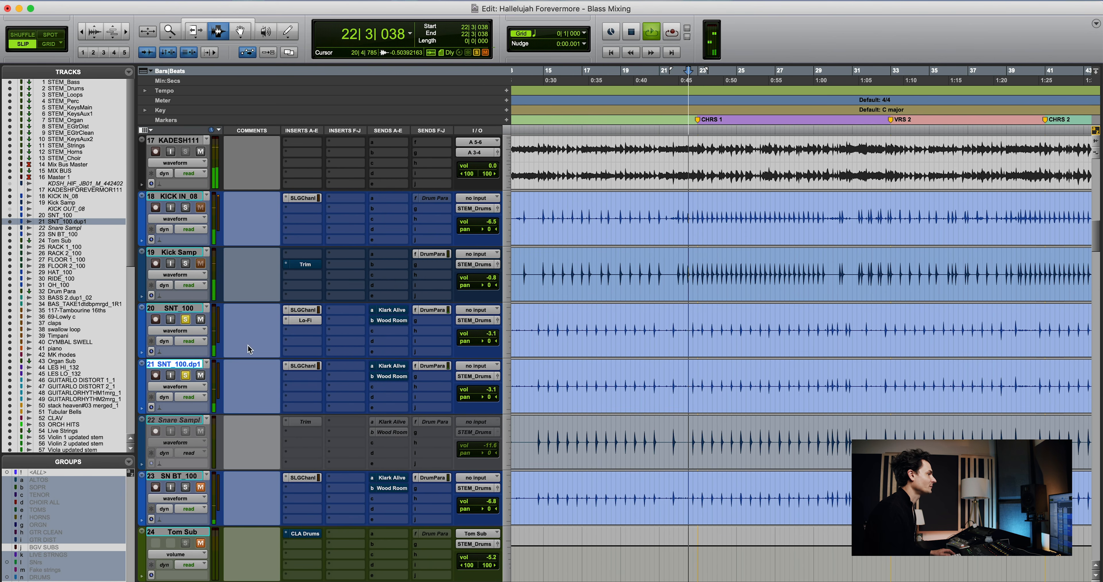
left_click_drag(690, 381, 728, 381)
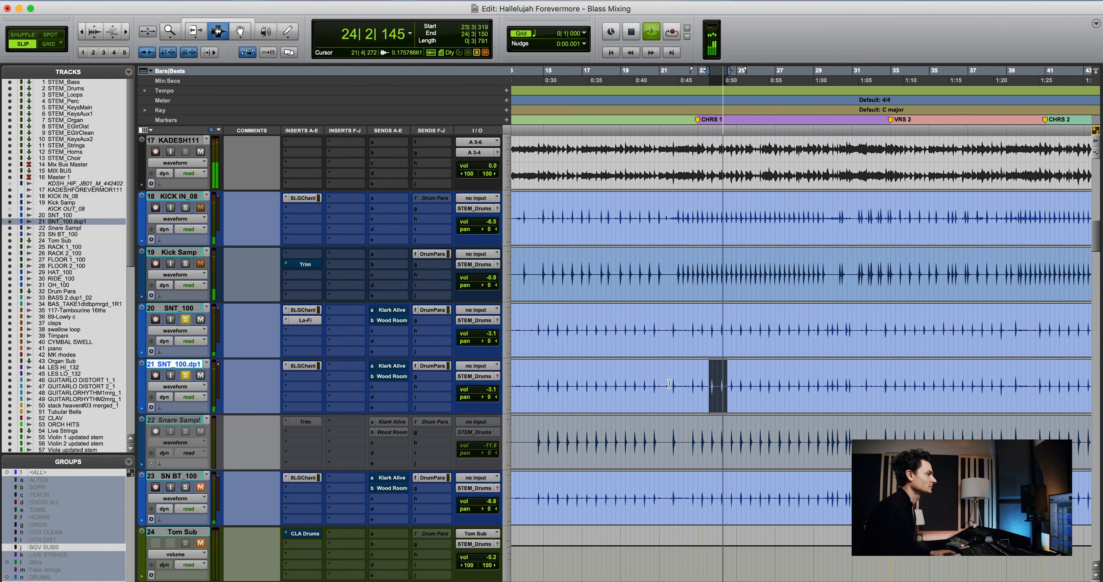
left_click(201, 376)
left_click(202, 377)
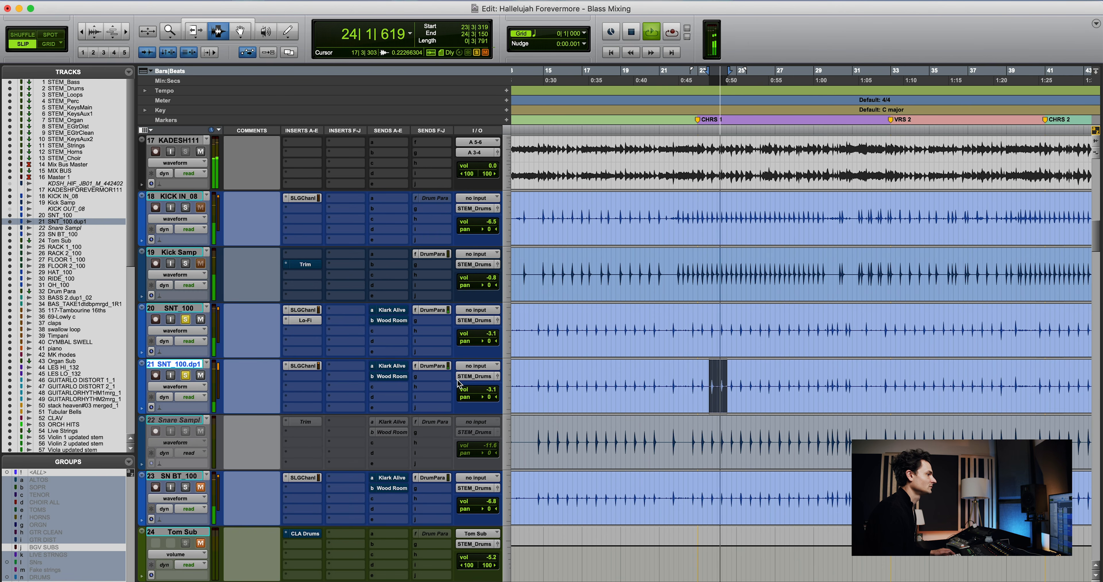
Replay the soloed SNT_100 and SNT_100.dup1 together from bar 20, just before the first chorus
key("space")
left_click(654, 389)
key("space")
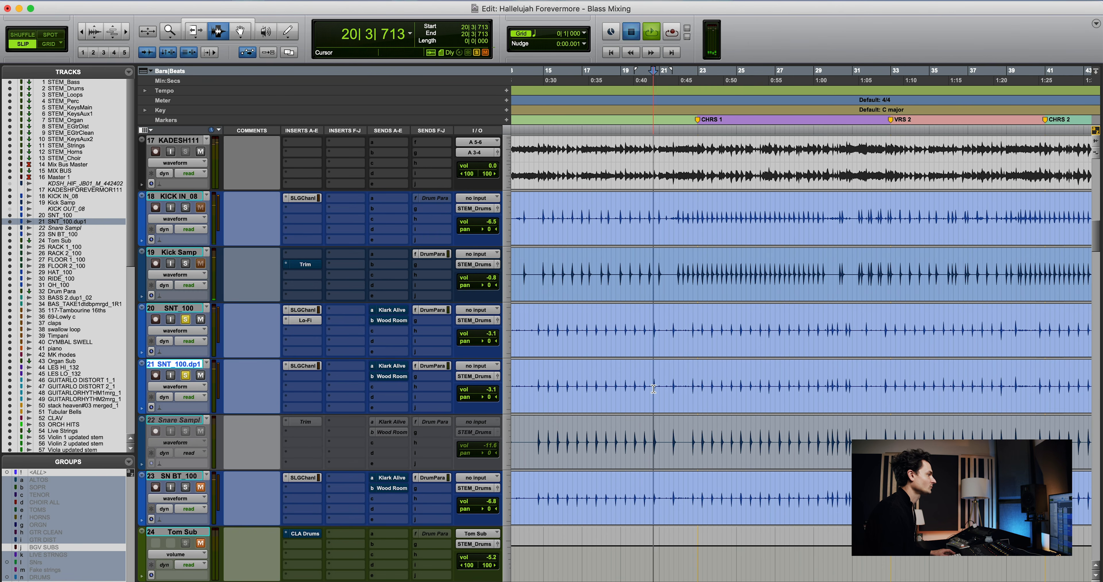
Solo SN BT_100, audition it from the first chorus, and inspect its SSL G-Channel settings before closing the plug-in
scroll(685, 419, "down", 1)
left_click(702, 447)
key("space")
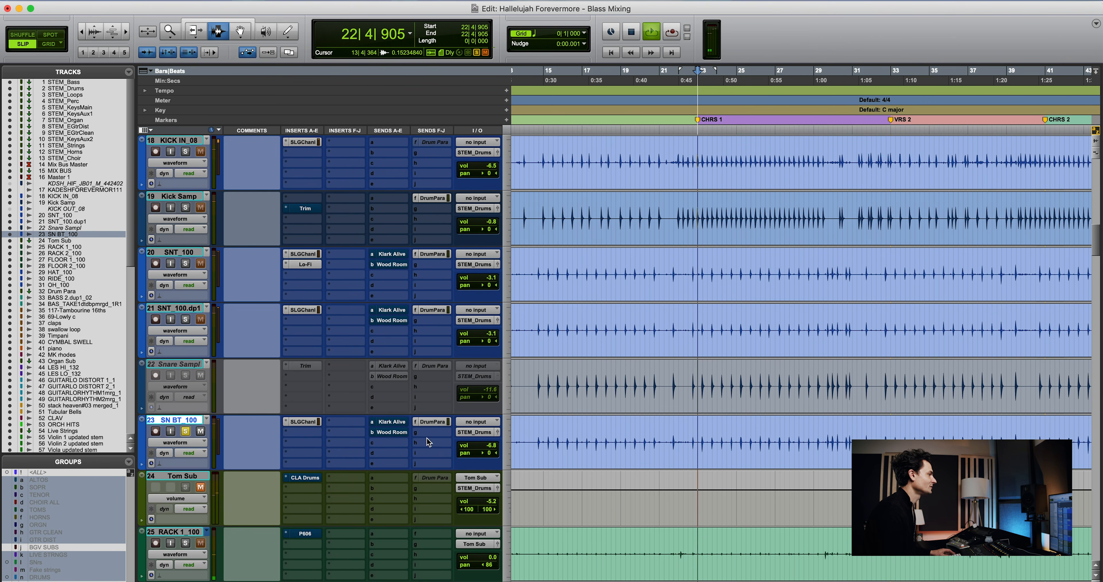
key("space")
left_click(304, 422)
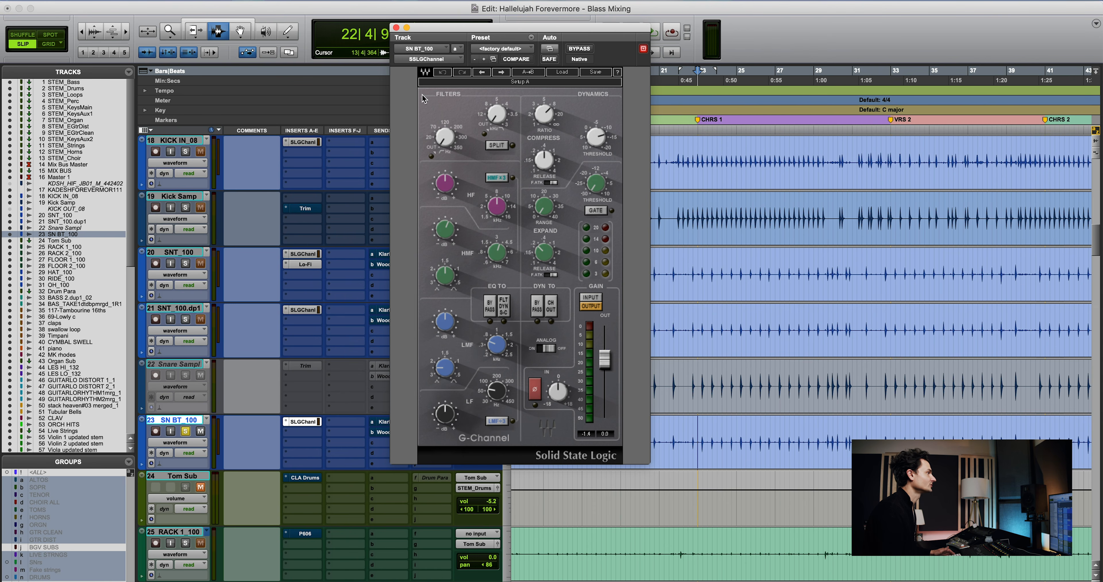
left_click(396, 27)
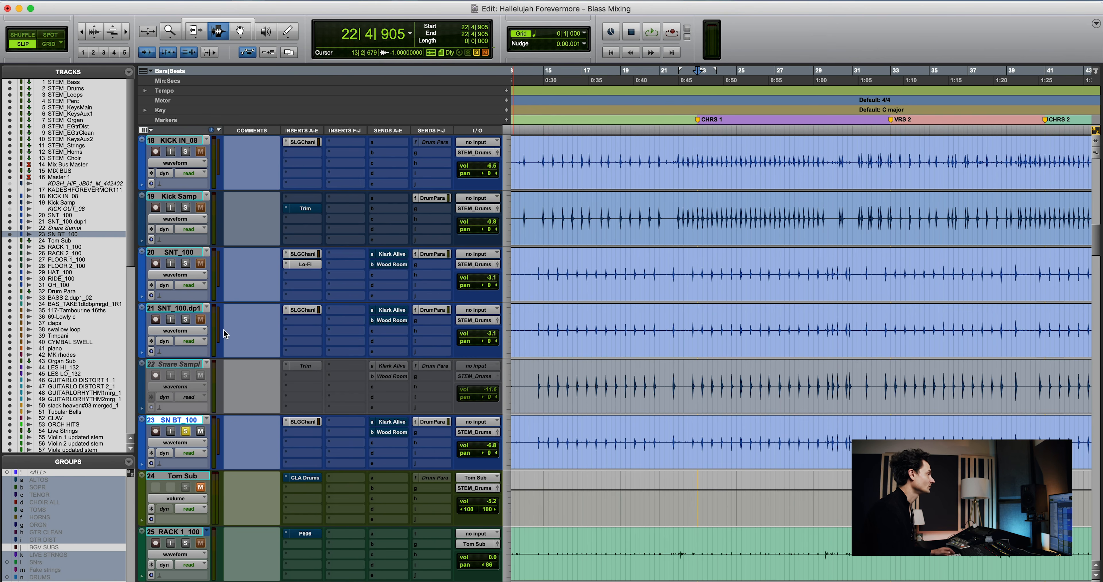
Make the inactive Snare Sampl track active
left_click(188, 363)
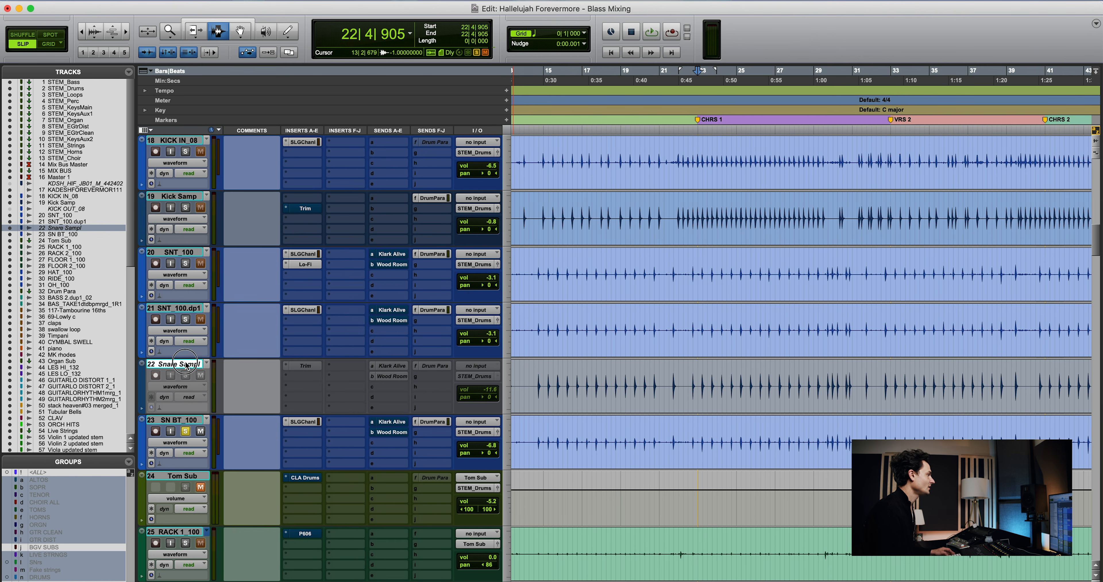
right_click(189, 364)
left_click(200, 381)
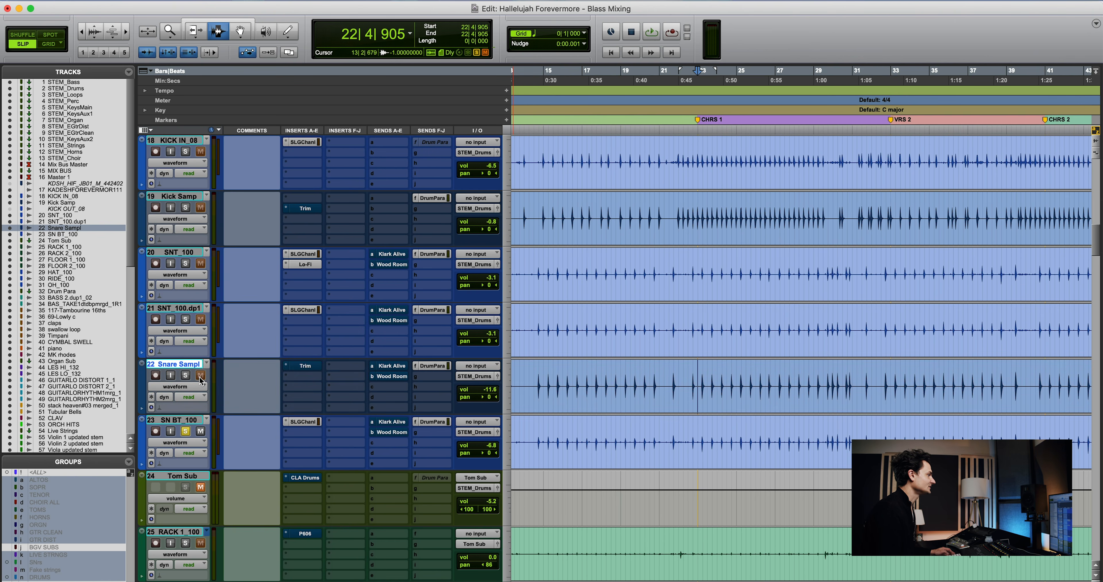
Solo the four tracks from SNT_100 through SN BT_100, play them from bar 14 and toggle Snare Sampl's mute for comparison
left_click(537, 392)
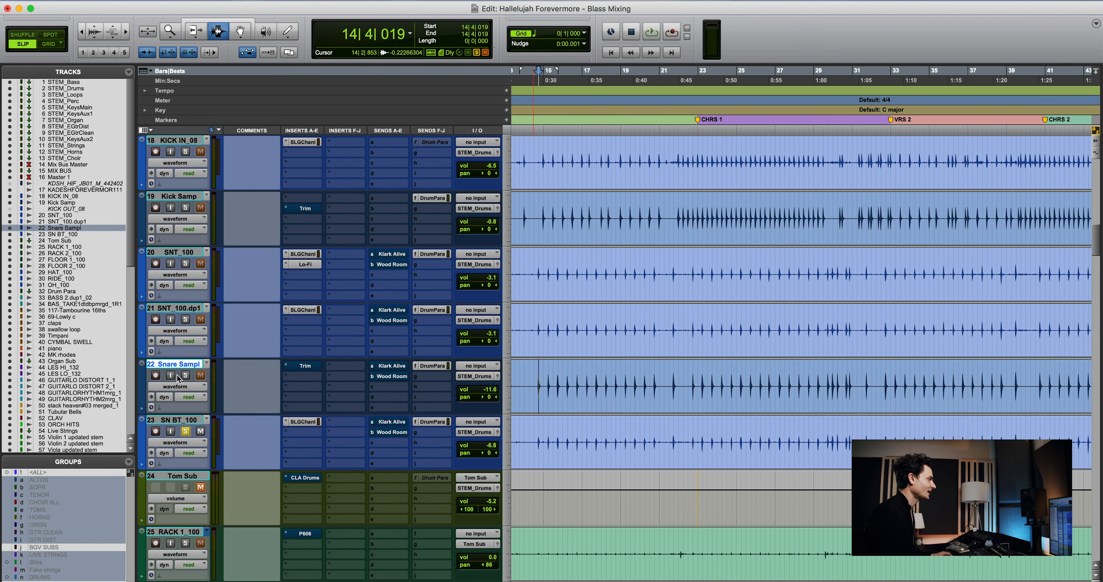
left_click(188, 419)
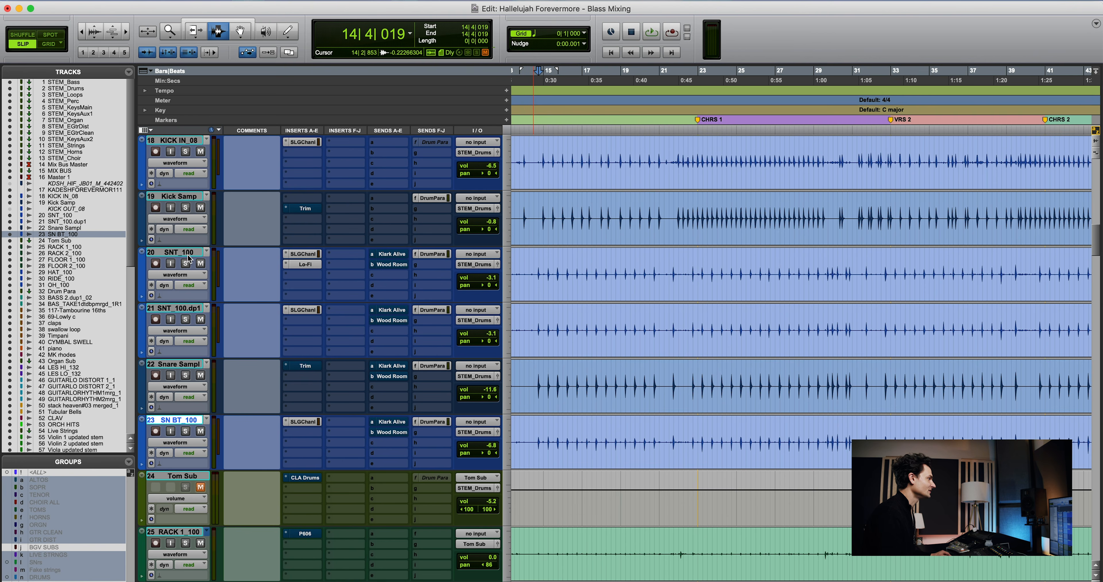
left_click(188, 253)
left_click(191, 420, "shift")
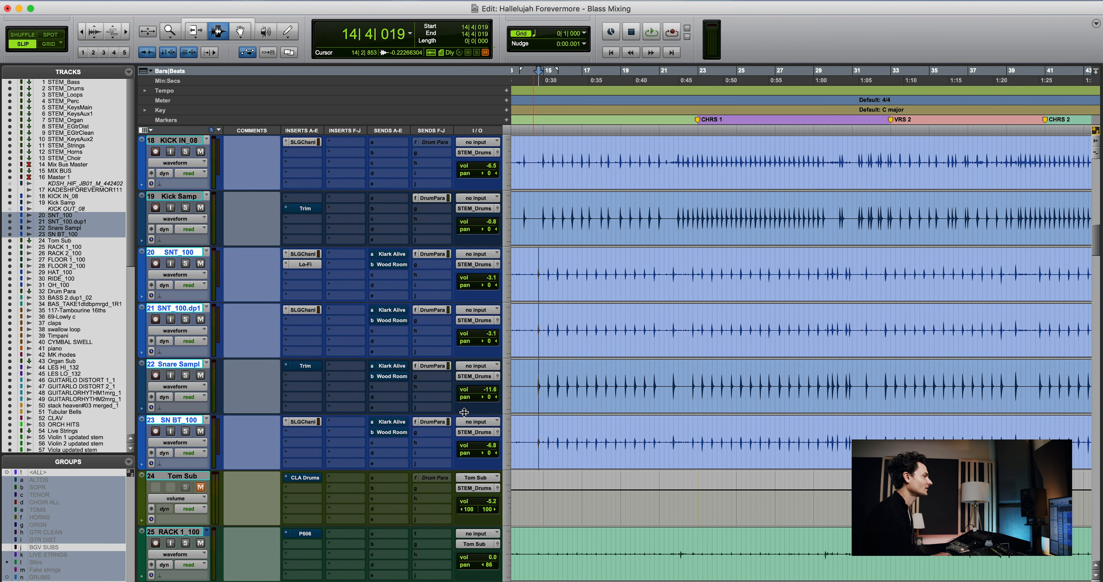
key("space")
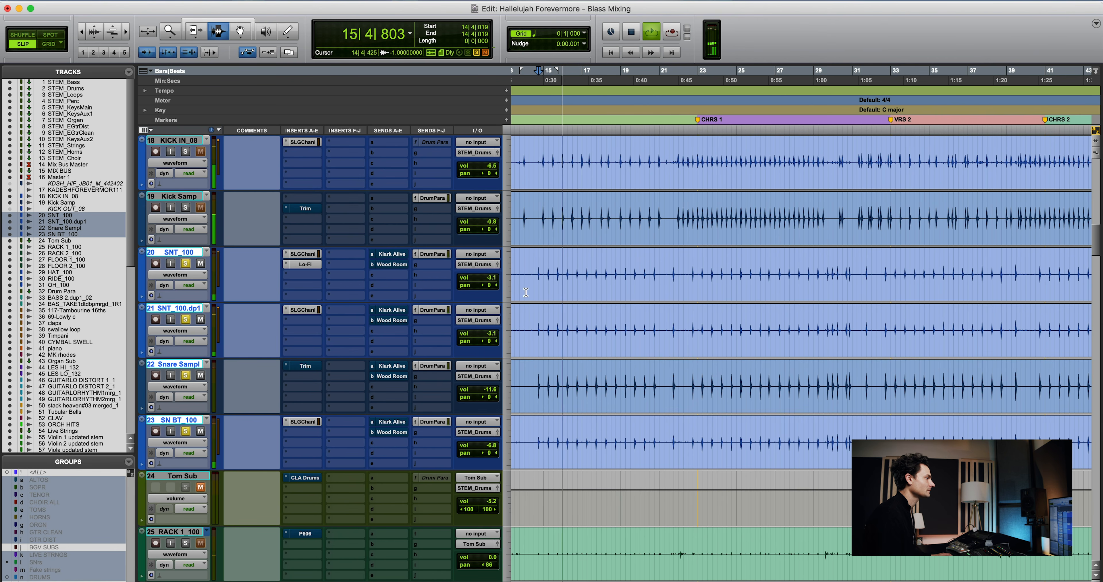
left_click(200, 375)
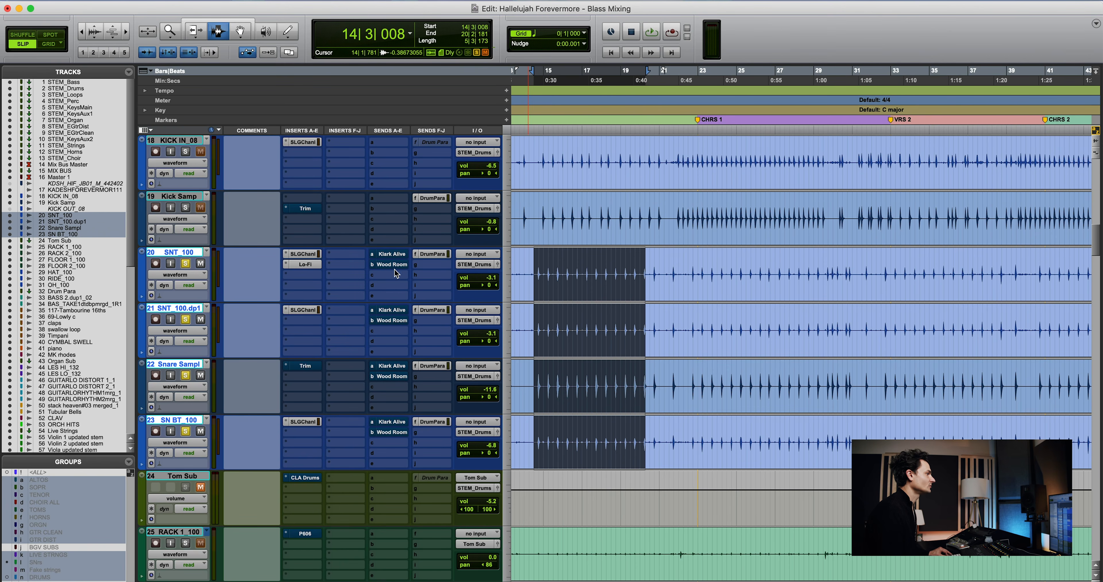
Unmute the Wood Room and Klark Alive sends on all four snare tracks and play the selection from bar 14
left_click(393, 266, "super")
left_click(393, 255, "super")
key("space")
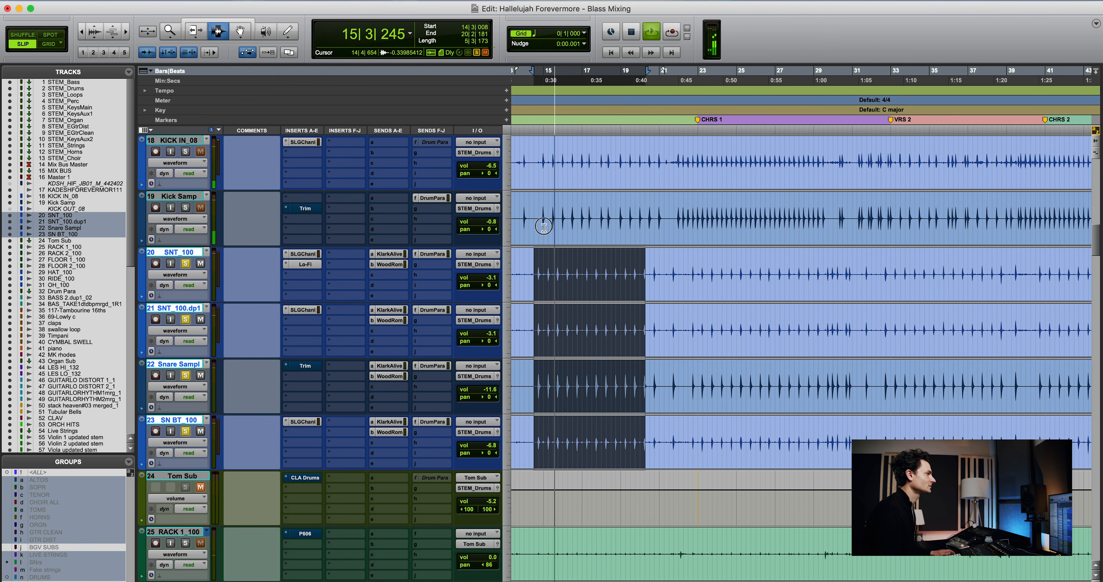
Solo KICK IN_08 and Kick Samp alongside the snare tracks and audition them together around bar 14
left_click_drag(543, 226, 574, 240)
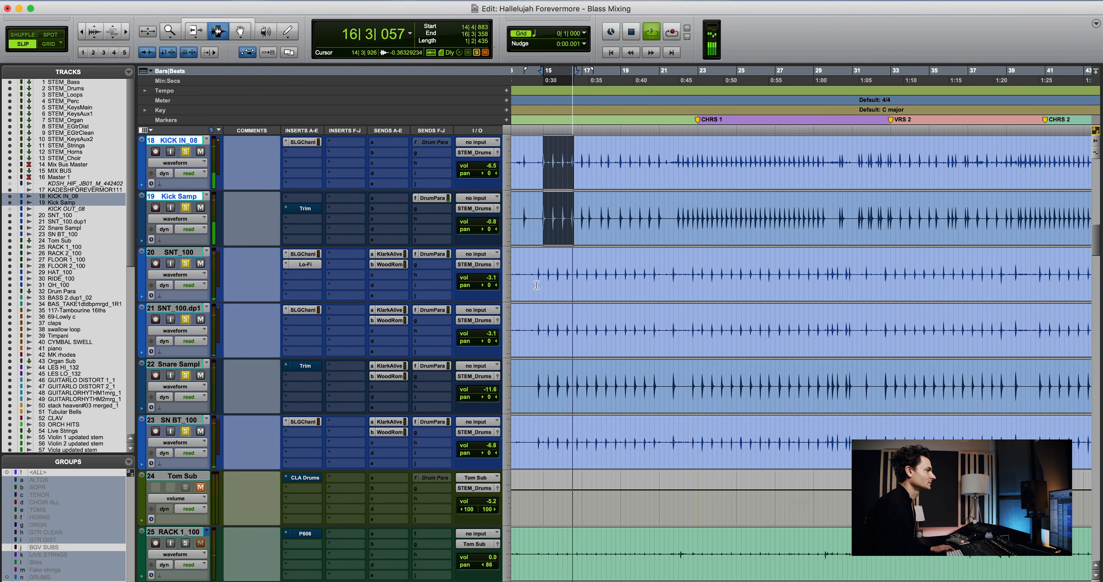
left_click(535, 276)
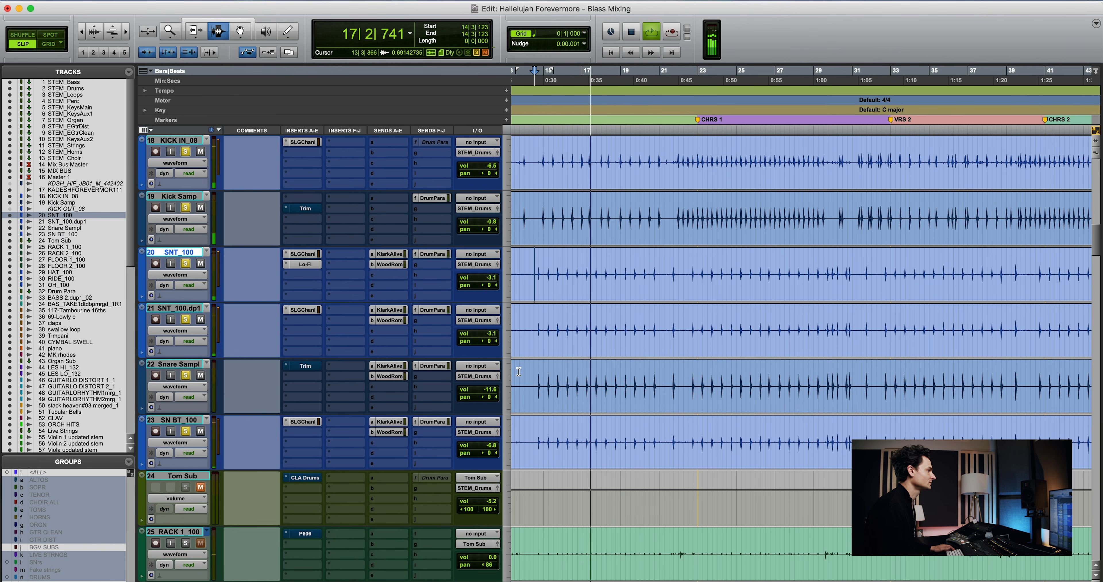
scroll(464, 389, "down", 3)
key("space")
scroll(281, 288, "up", 2)
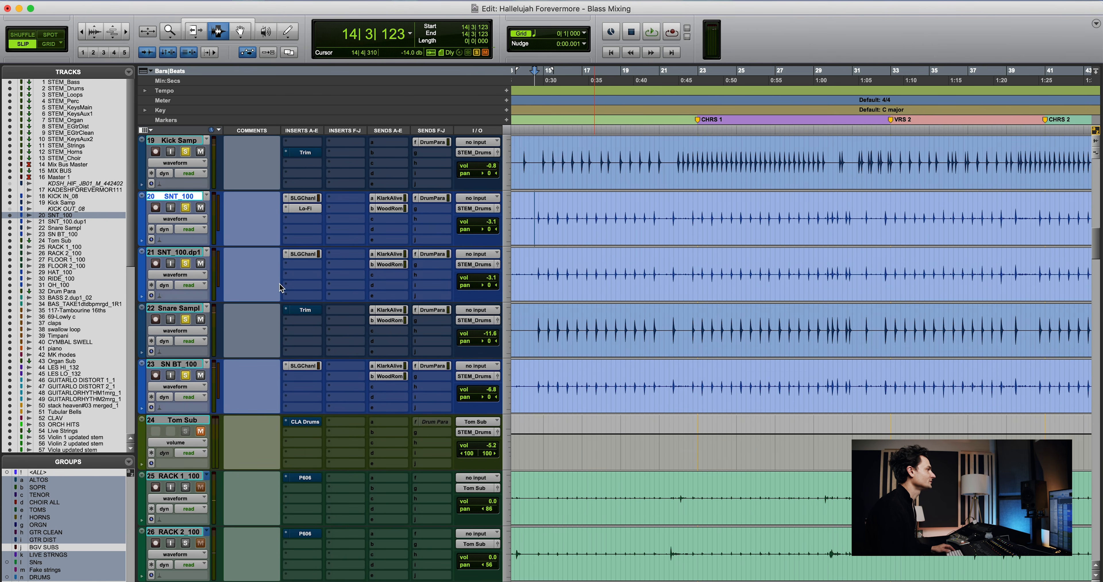
Solo only SNT_100 and audition it around bar 15 with its Klark Alive send open and its Wood Room send muted
left_click(187, 208)
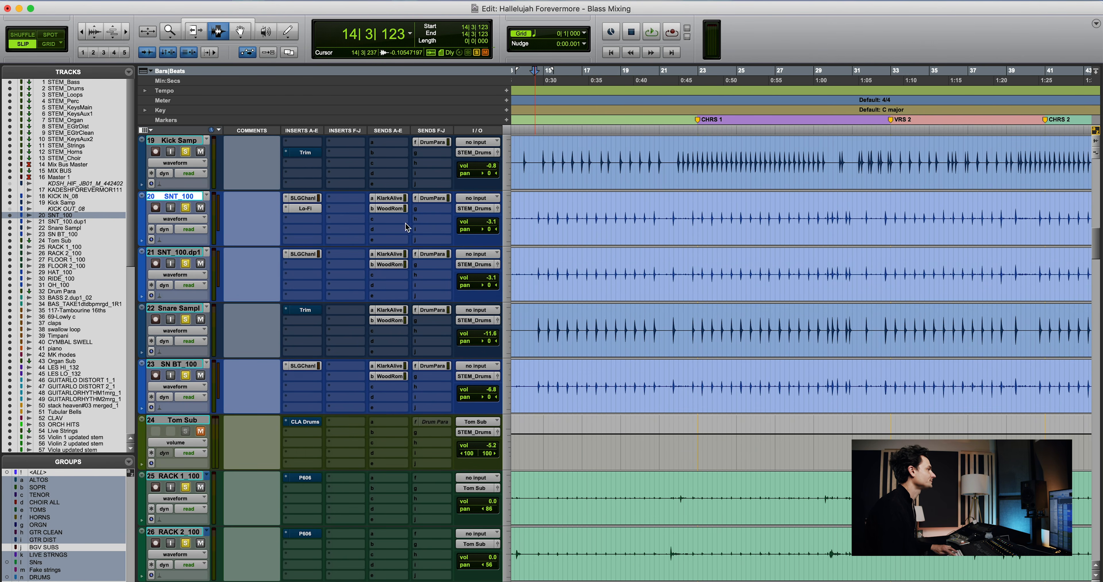
left_click(186, 208)
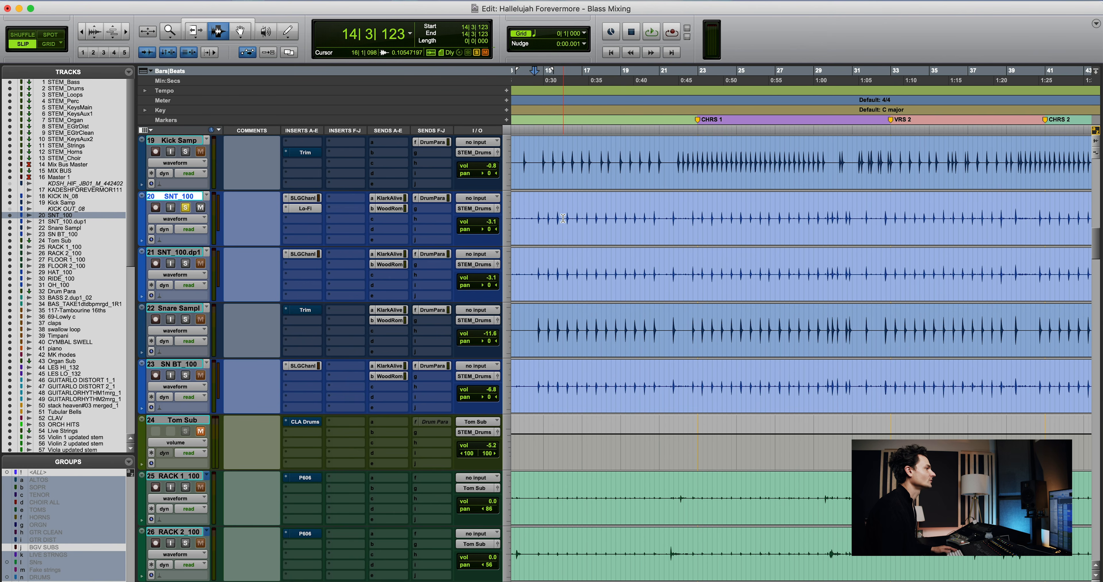
key("space")
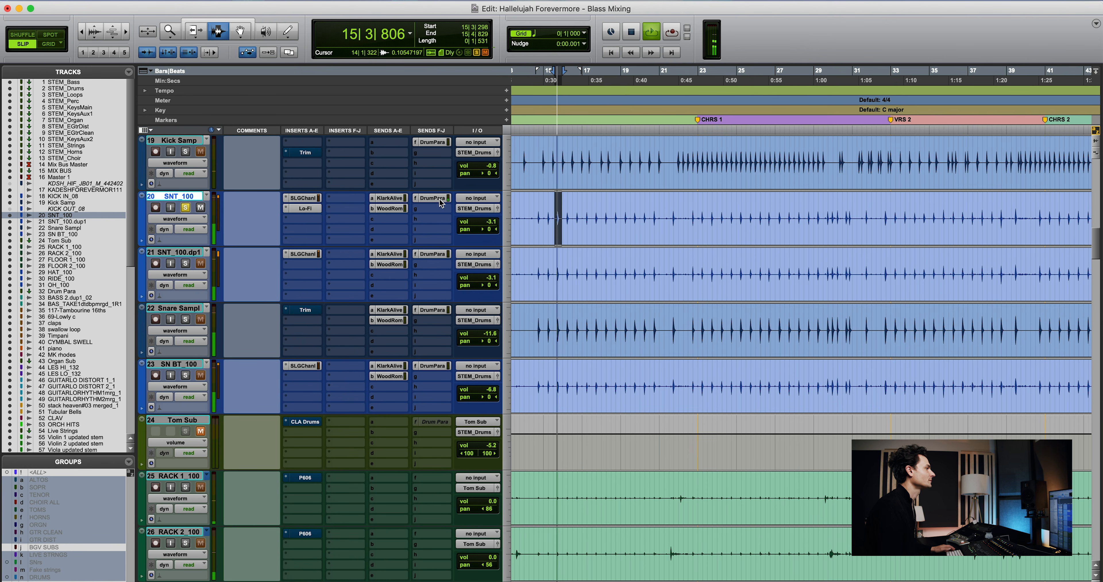
left_click(387, 197)
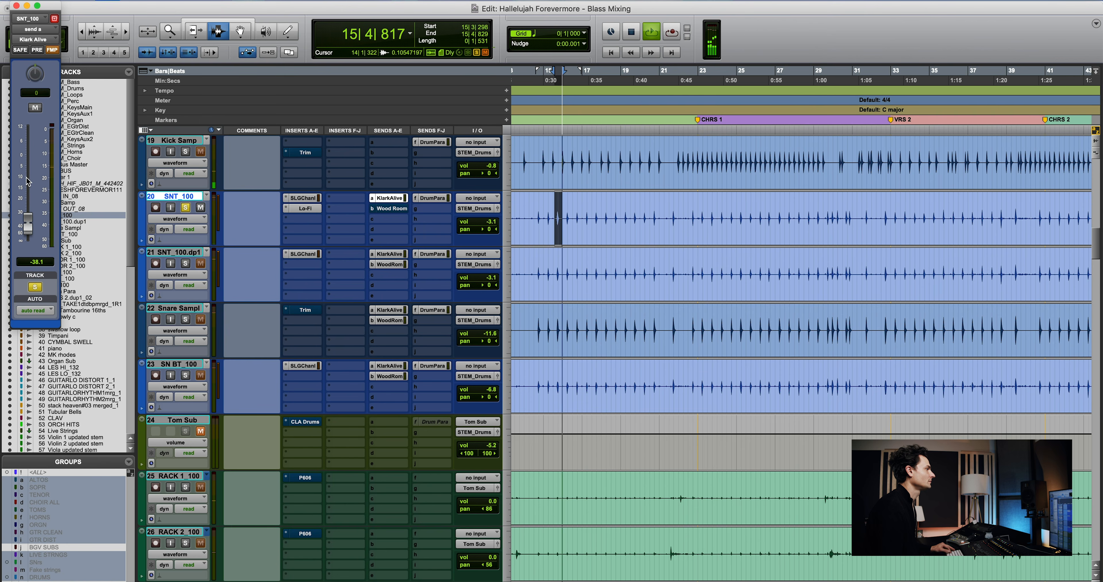
key("space")
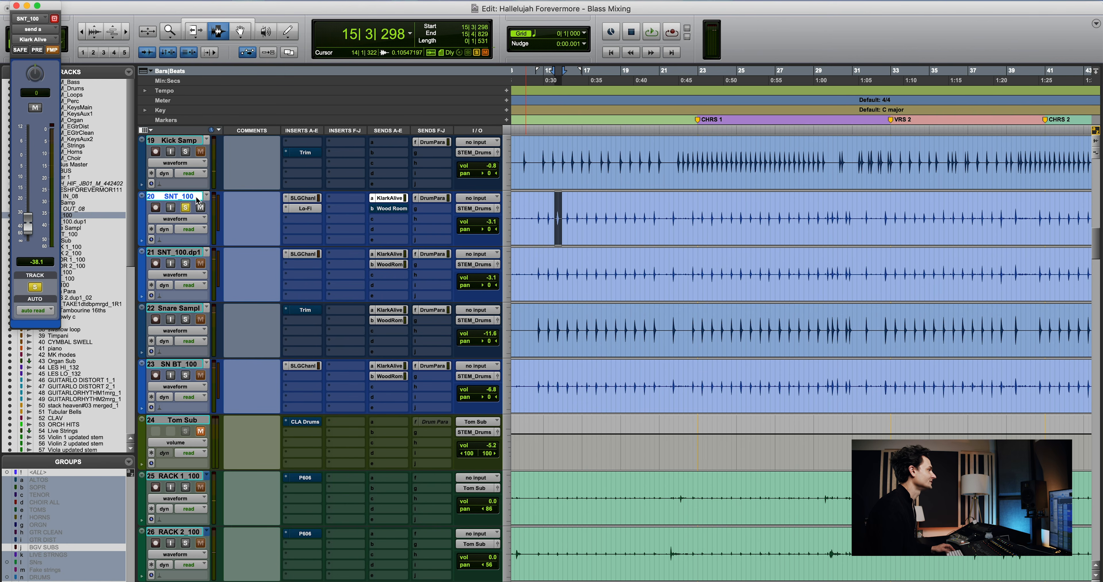
Open the Wood Room send on SNT_100 with Klark Alive muted, and toggle the Wood Room send's mute during playback
left_click(387, 209)
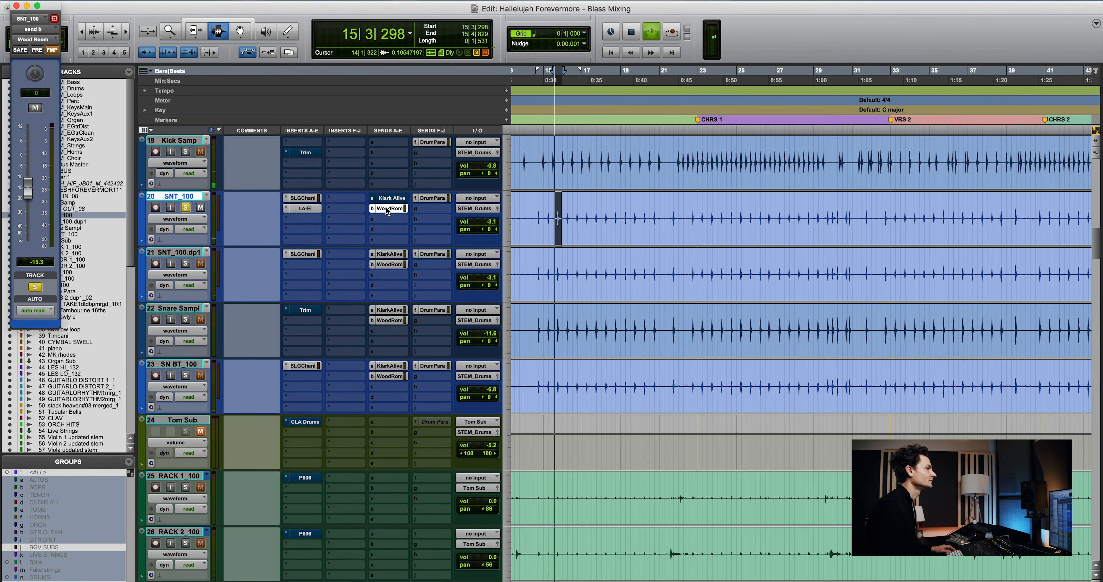
key("space")
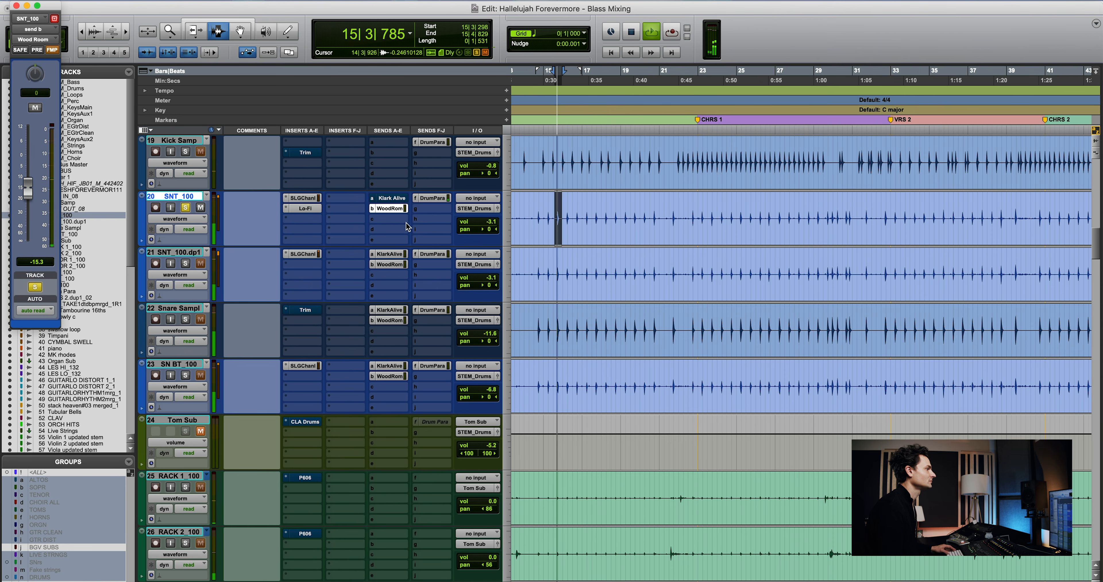
left_click(391, 211, "super")
left_click(391, 214, "super")
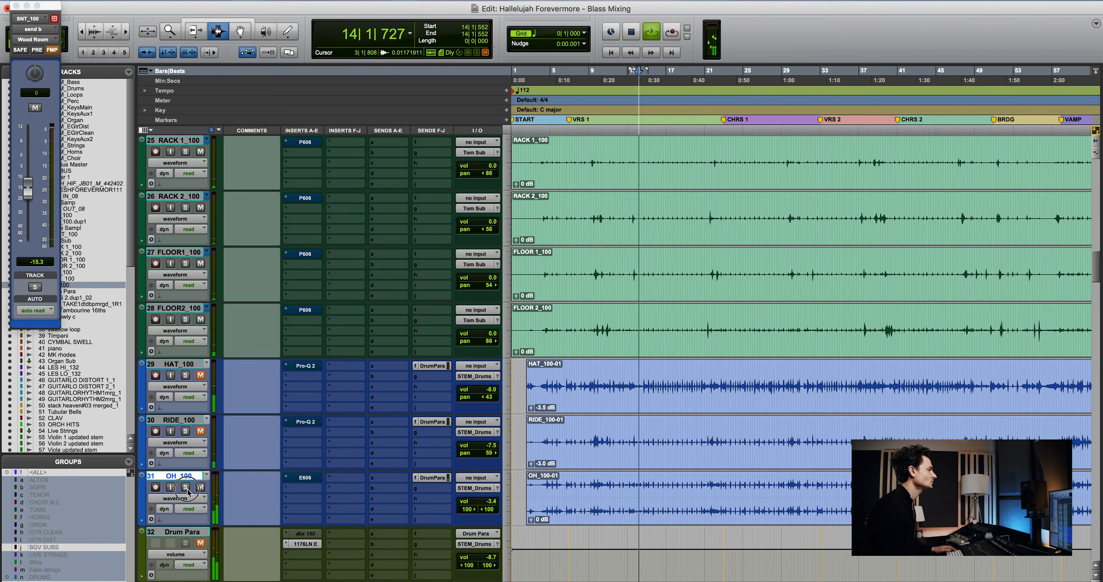
Audition the soloed OH_100 overheads in the verse before the first chorus
left_click(684, 493)
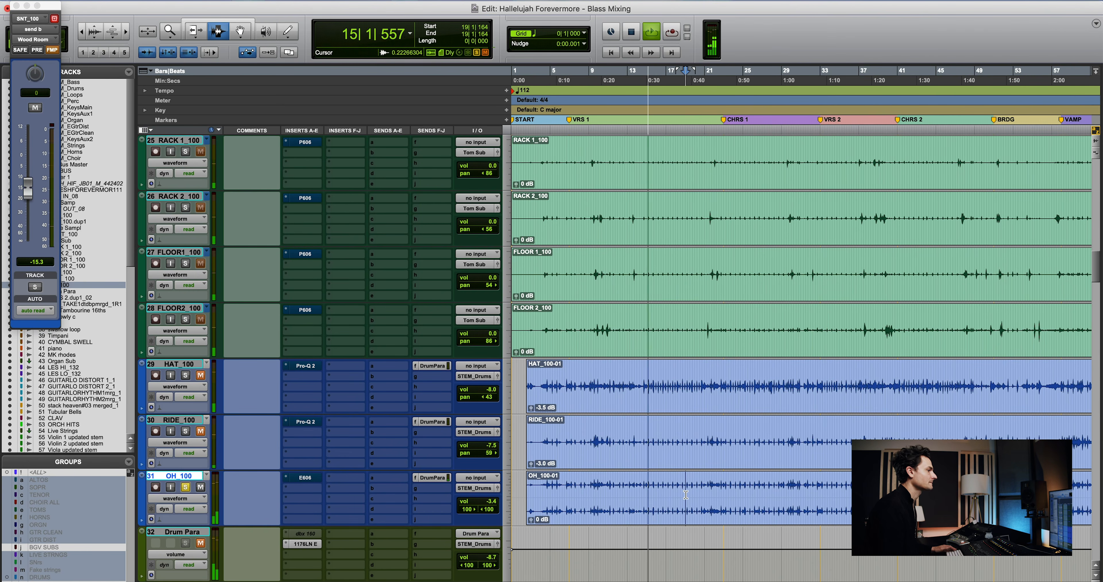
left_click(686, 493)
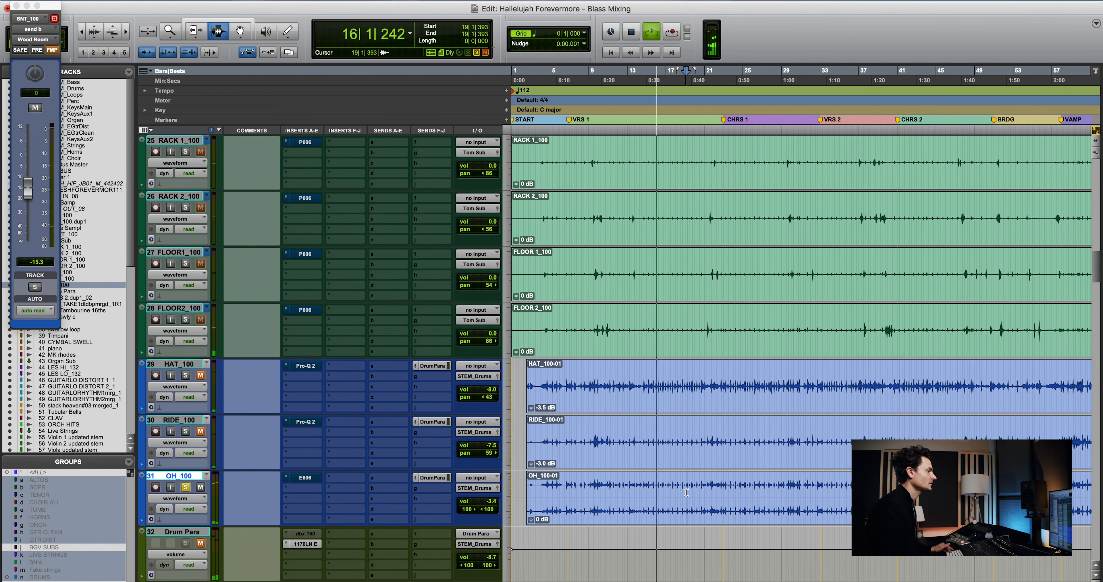
scroll(684, 493, "right", 2)
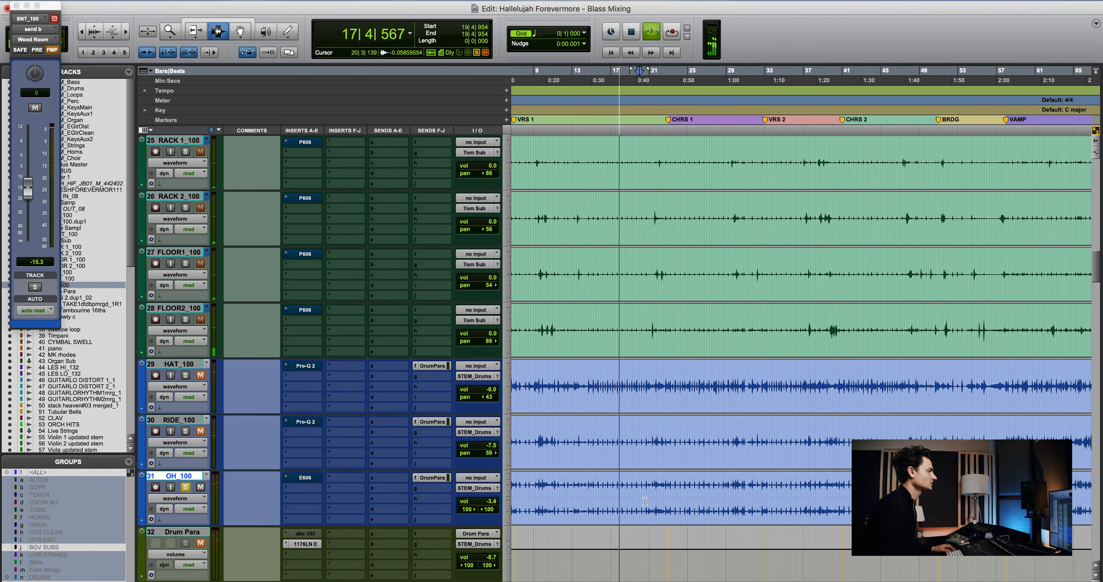
key("space")
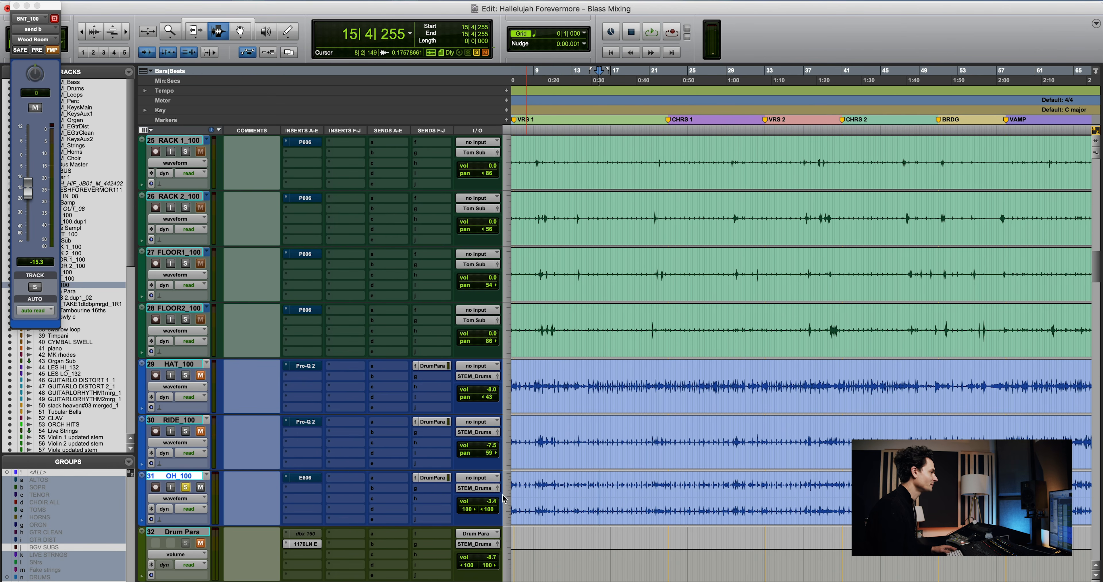
Open the FilterBank E606 EQ on OH_100 and play the overheads through it
left_click(312, 478)
key("space")
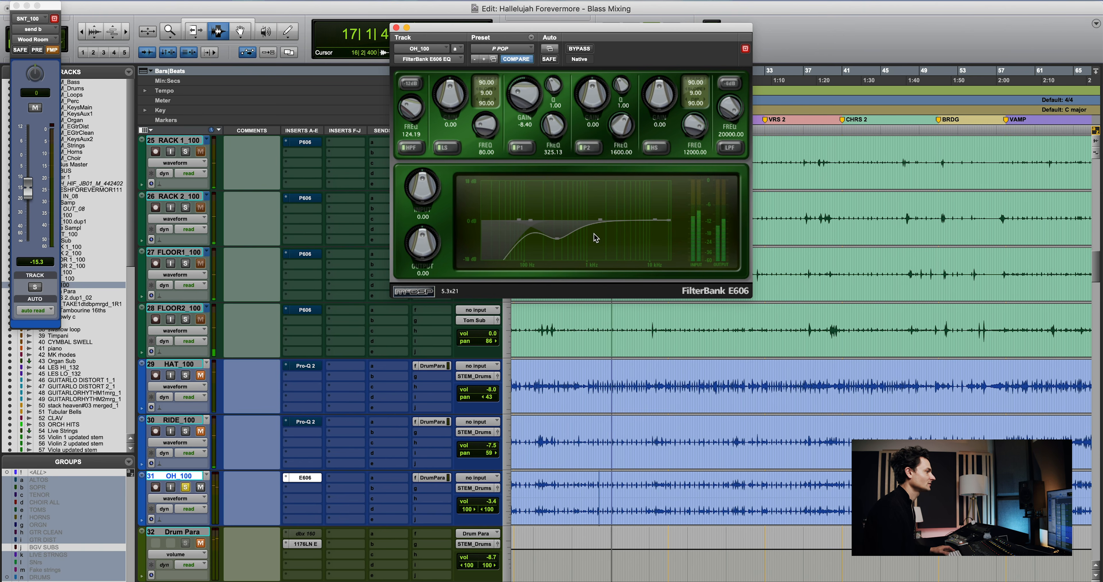
key("space")
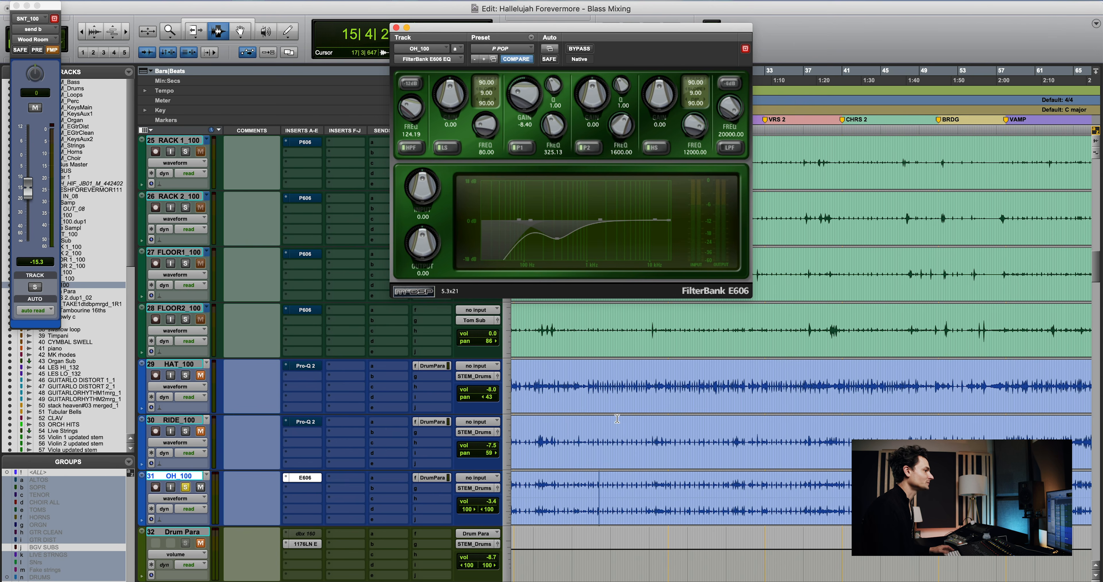
Play about four bars of OH_100 from bar 14 and set the E606 P1 band's gain to -7.50
left_click_drag(591, 501, 618, 499)
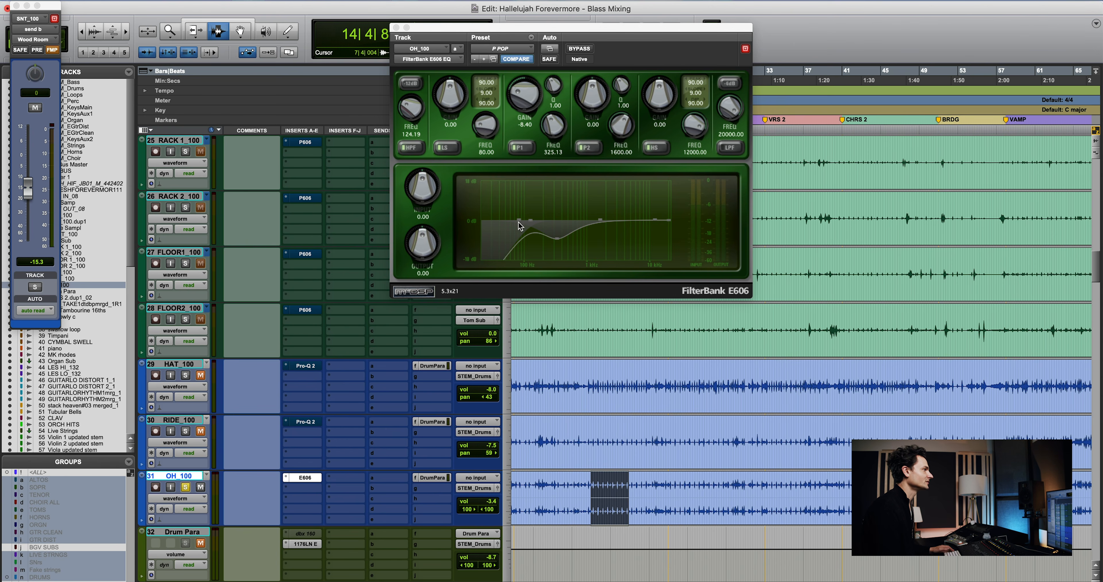
key("space")
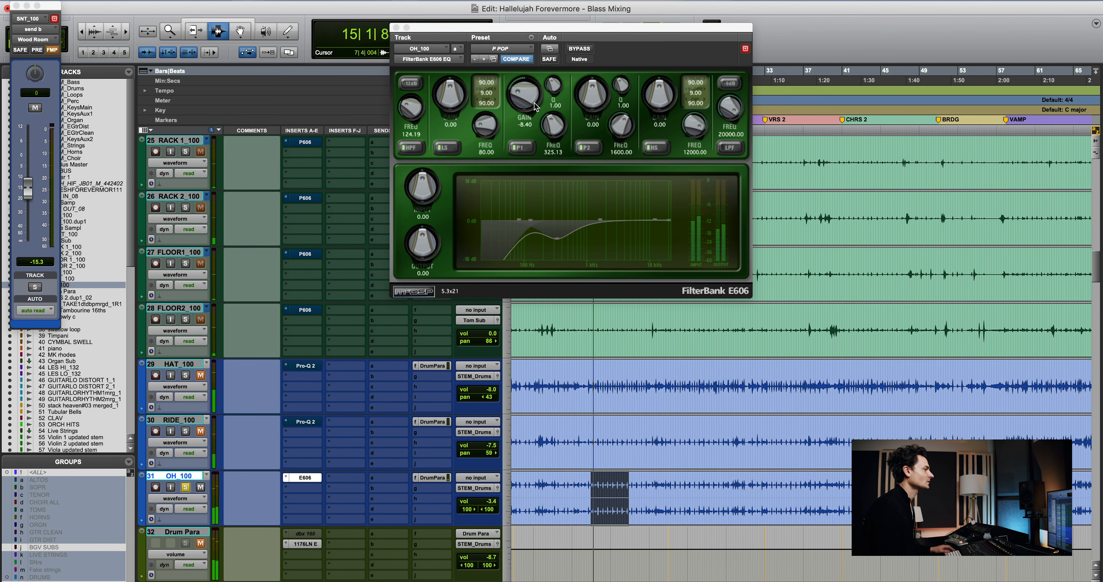
mouse_move(531, 109)
left_mouse_down()
mouse_move(539, 29)
mouse_move(522, 92)
left_mouse_up()
Switch the E606 P1 band and high-pass filter off and back on during playback to compare their effect
left_click(521, 148)
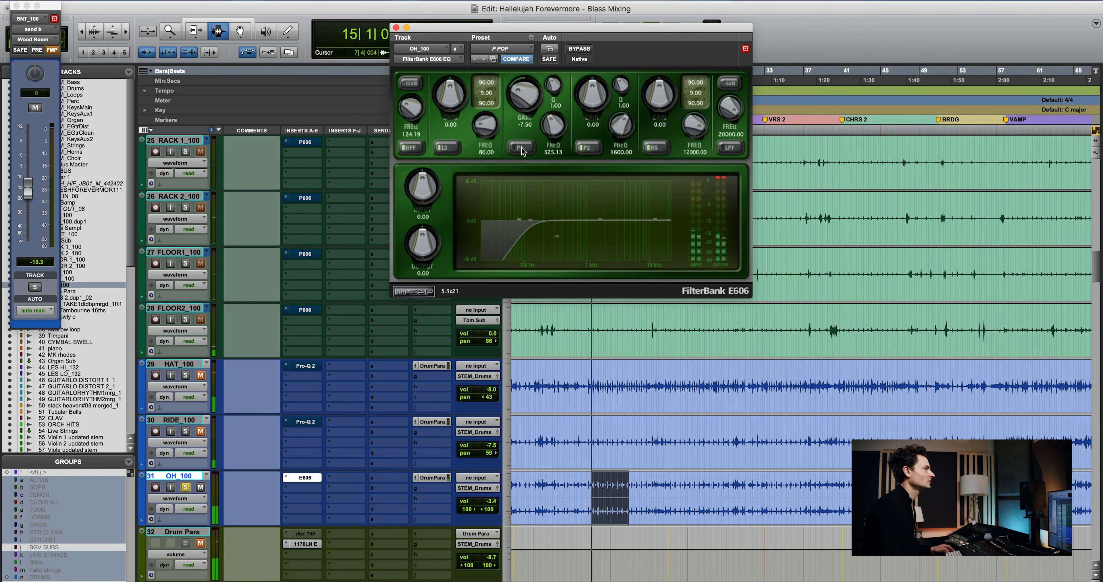
left_click(412, 148)
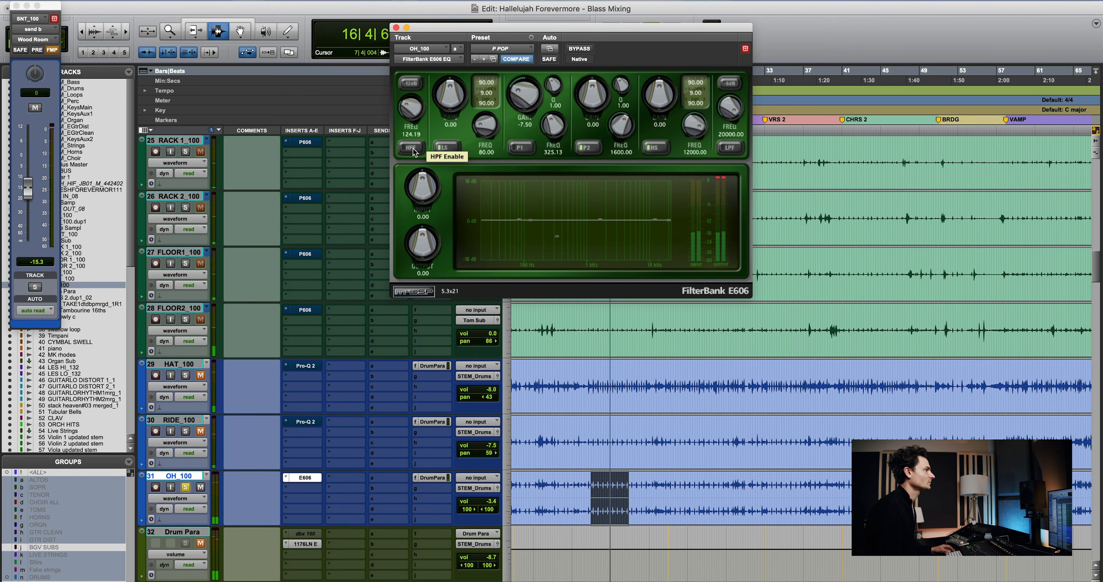
left_click(413, 150)
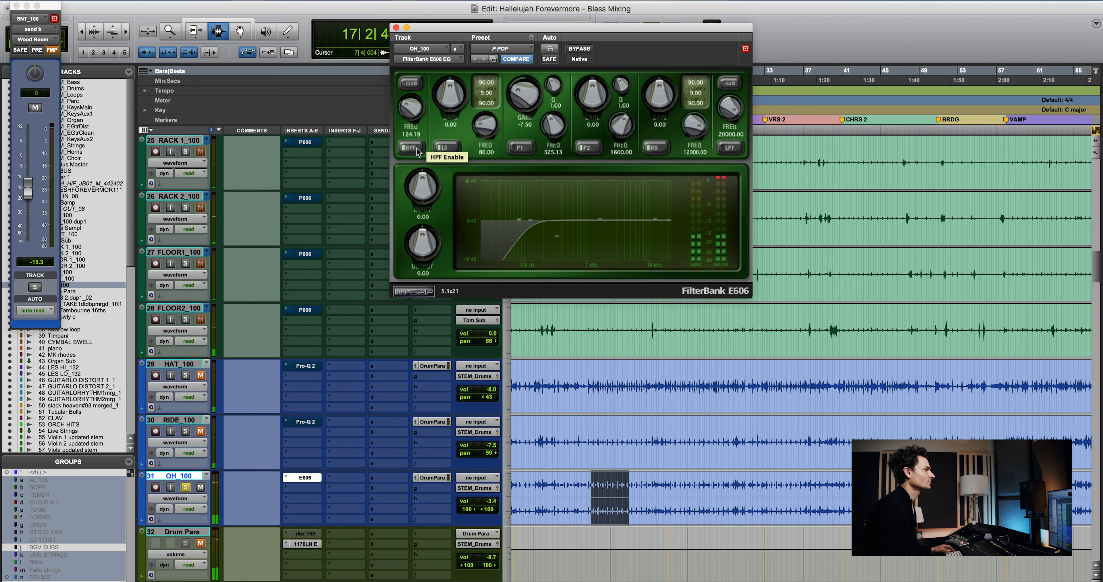
left_click(518, 149)
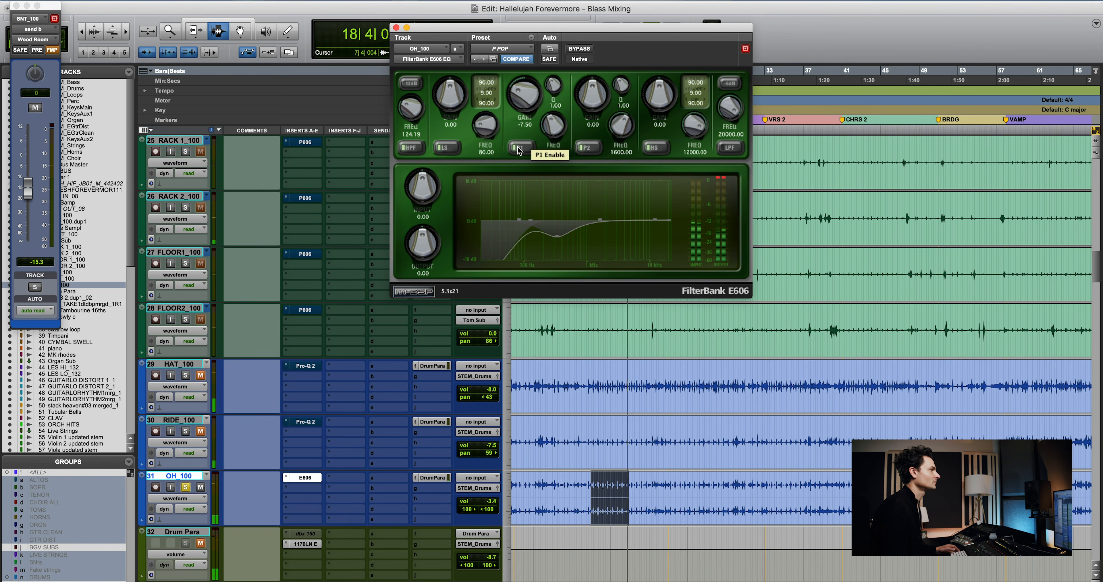
Close the E606 EQ and audition the soloed OH_100 overheads from the start of the vamp around bar 59
left_click(397, 28)
key("space")
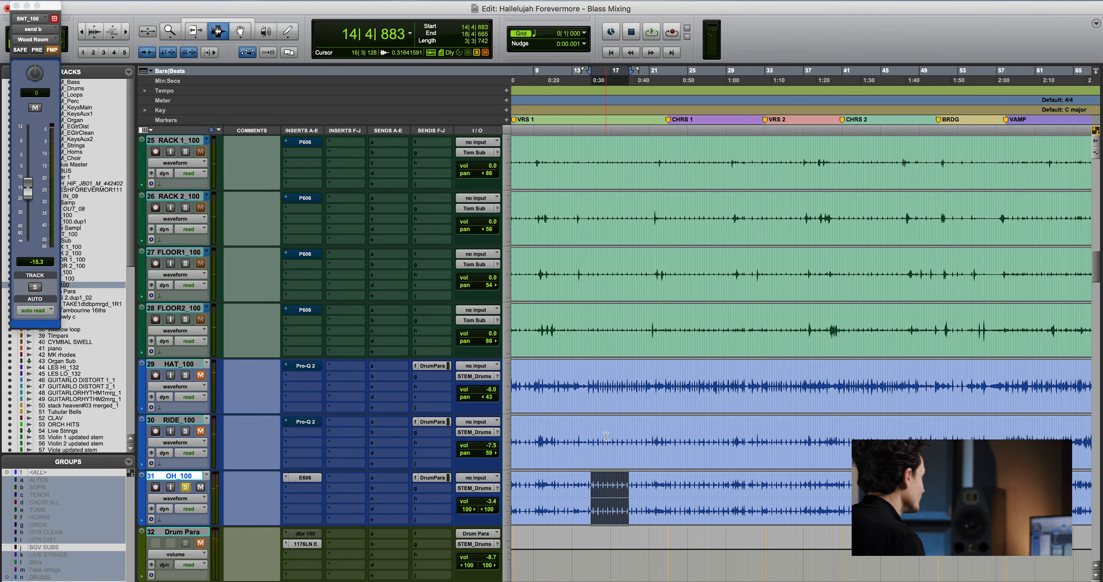
left_click_drag(600, 486, 684, 493)
left_click(734, 497)
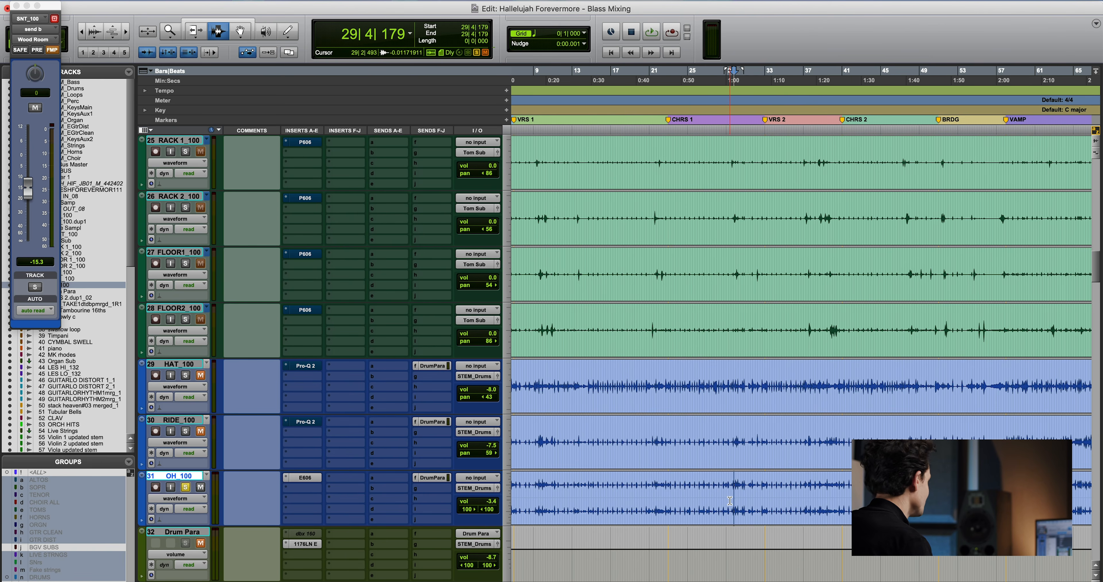
key("super+bracketleft")
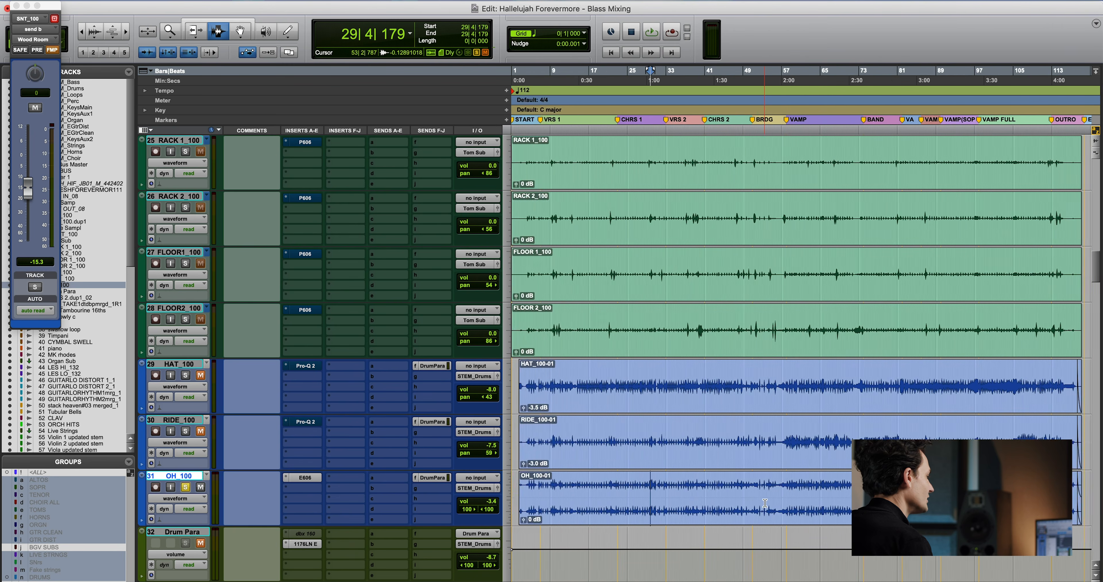
left_click(736, 500)
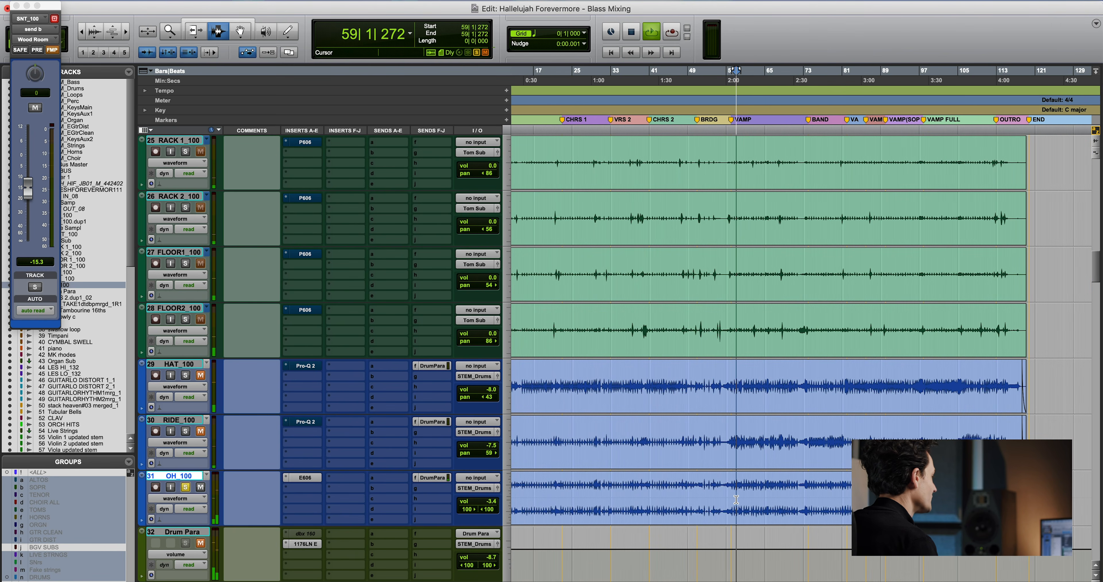
key("space")
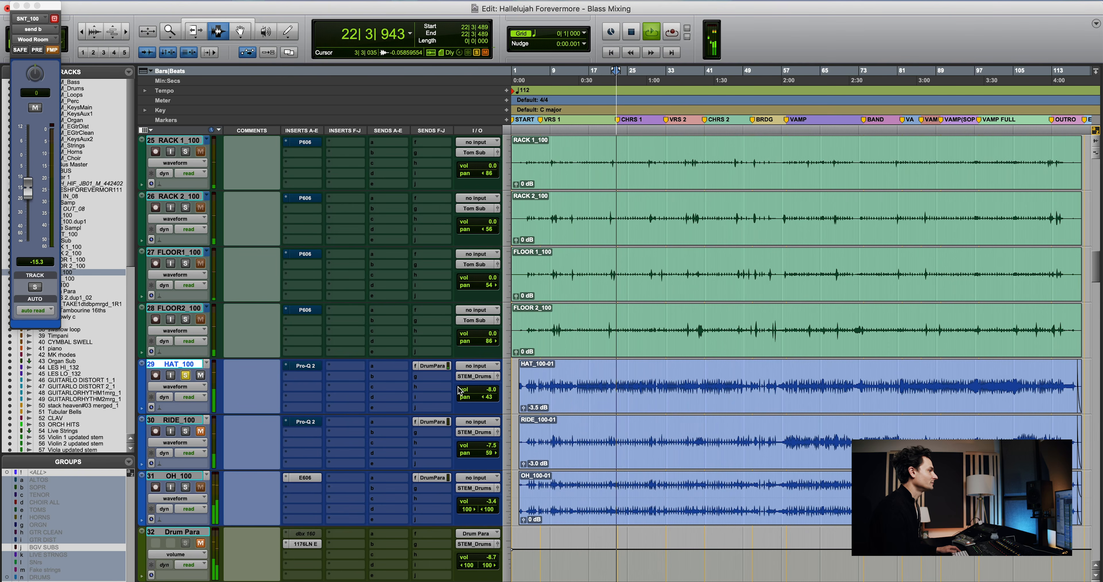
Open the Pro-Q 2 EQ on HAT_100, play the soloed hi-hat through it and close the EQ
key("space")
left_click(305, 366)
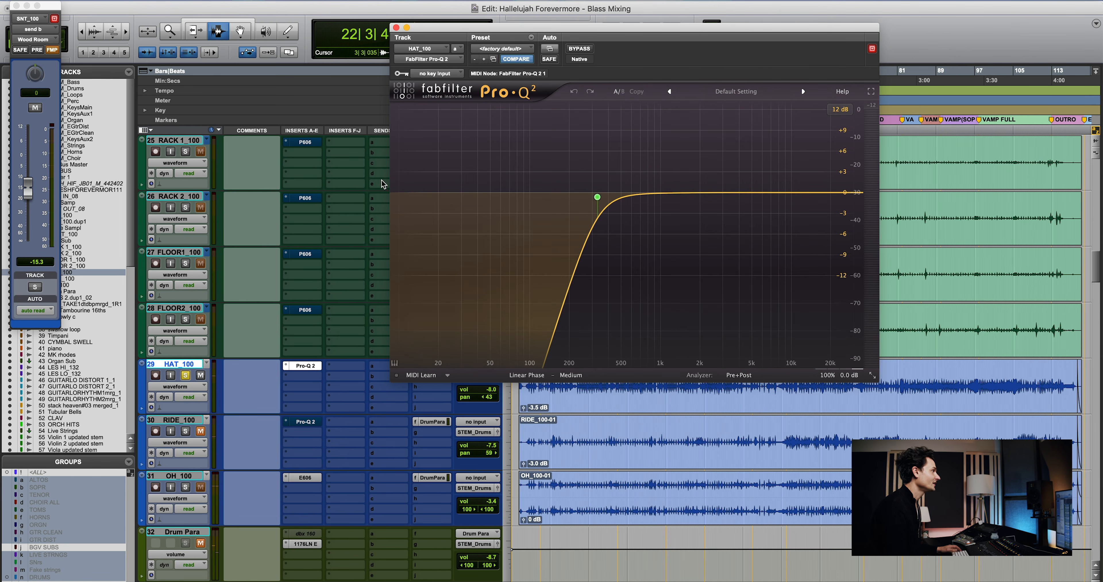
key("space")
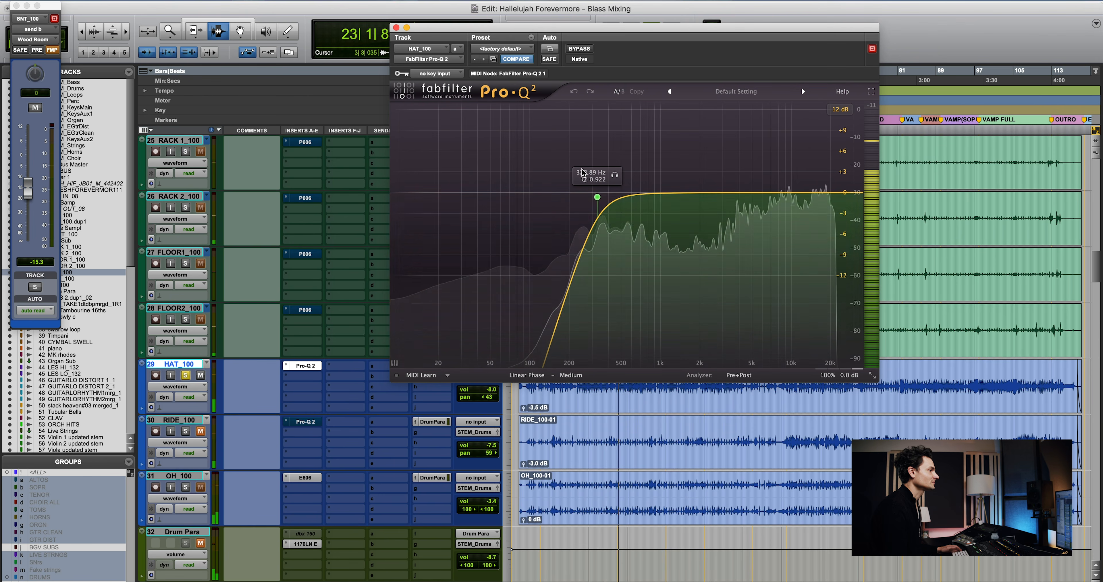
left_click(396, 28)
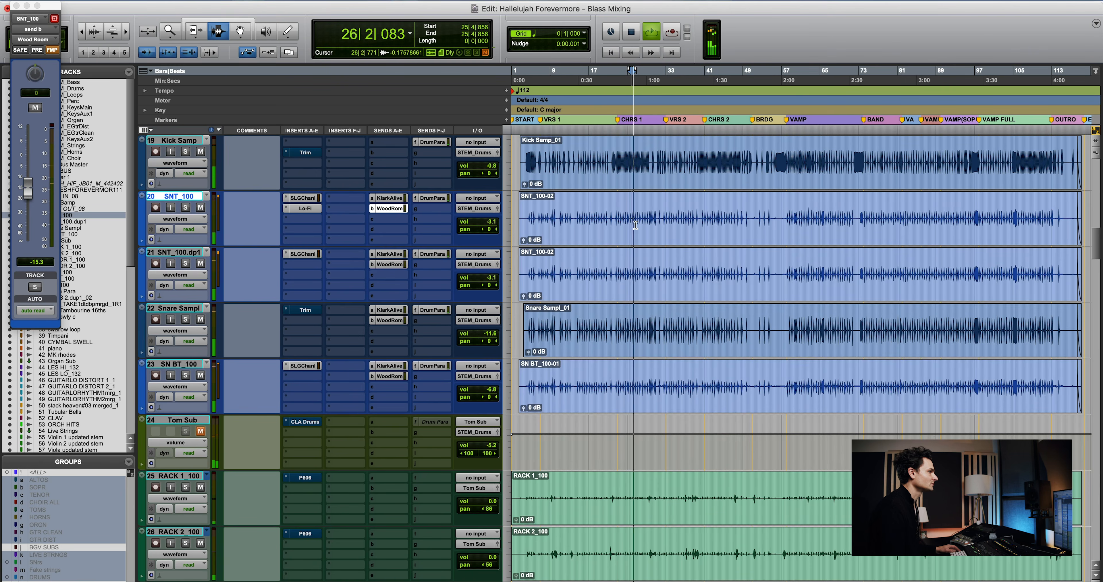
Turn off the DRUMS edit group so the tom tracks can be selected separately from the other drums
left_click(664, 253)
key("super+bracketright")
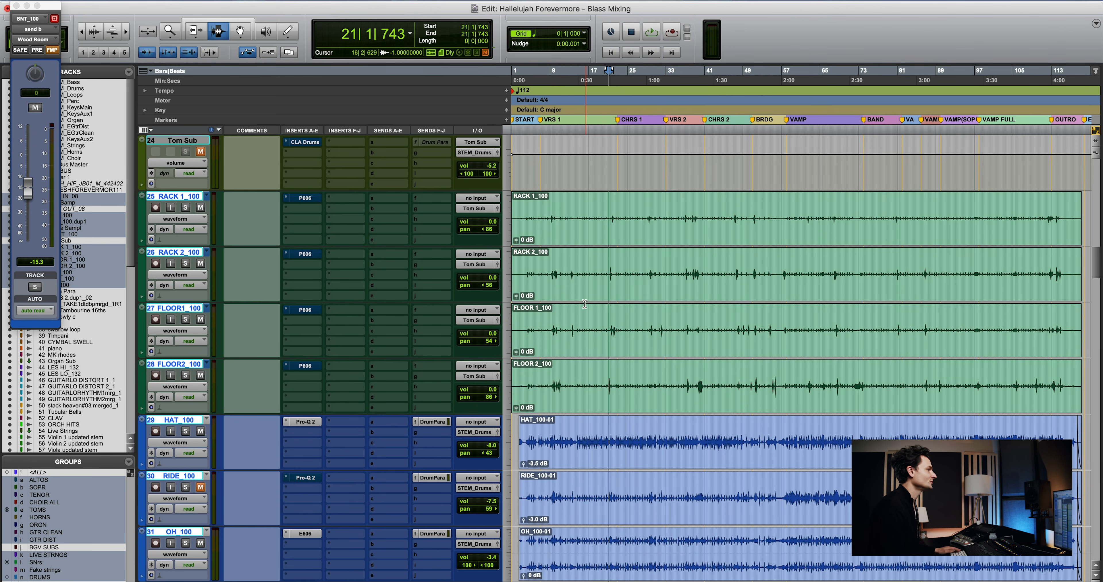
left_click(40, 577)
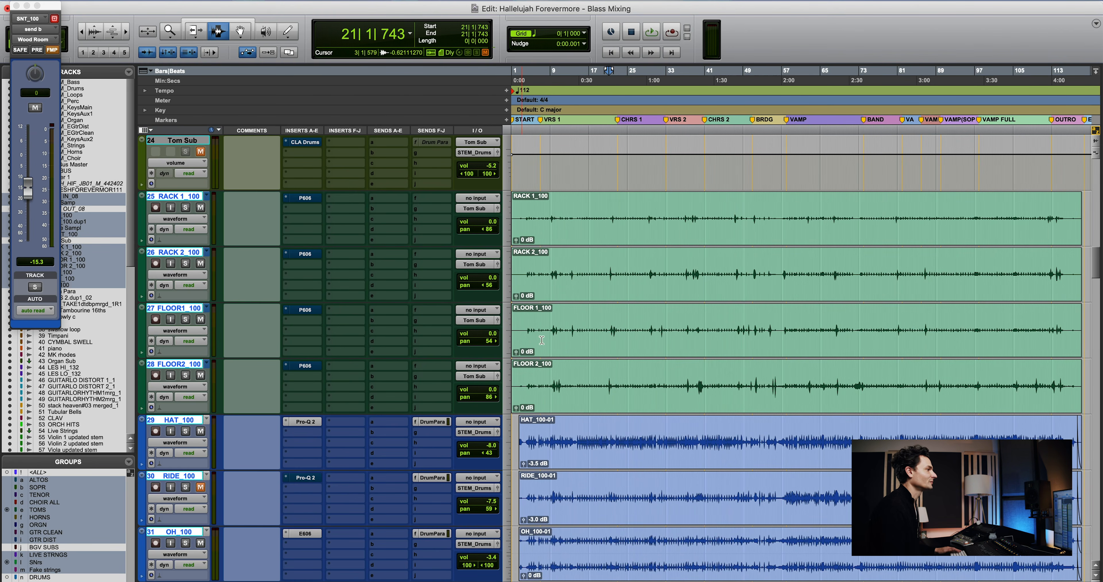
Solo the four rack and floor tom tracks and play their fill from 9|1|825 to 10|4|872
left_click(569, 305)
key("super+bracketright")
key("super+bracketright")
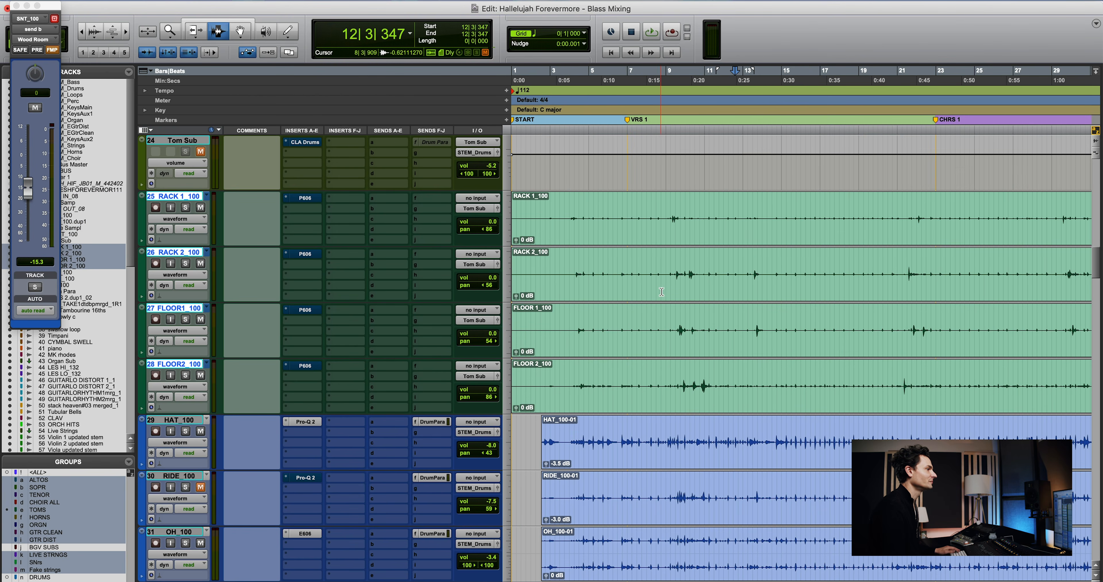
left_click_drag(670, 288, 703, 289)
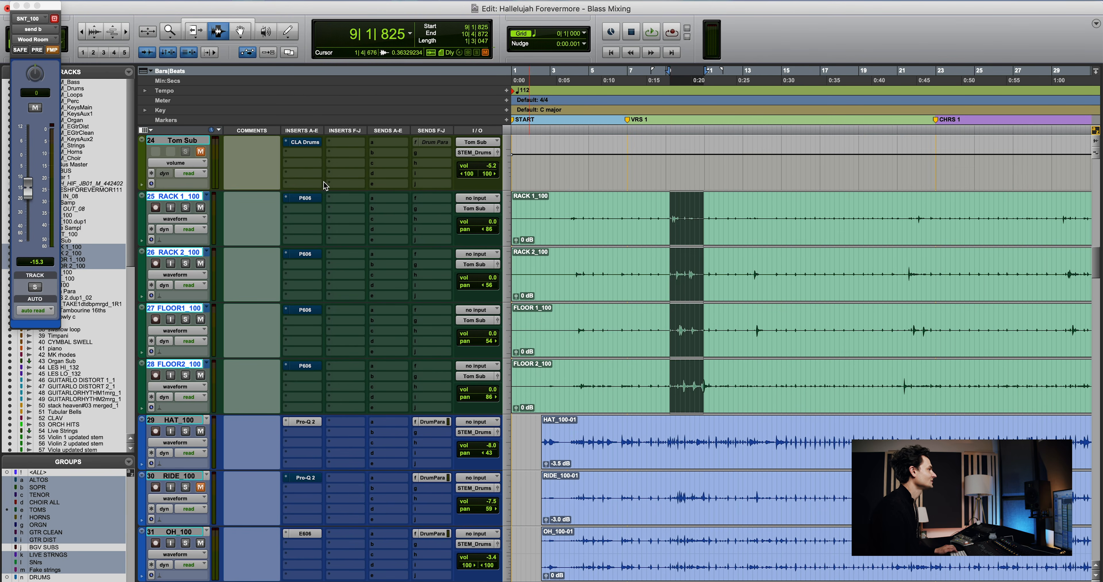
key("shift+s")
key("space")
key("super+bracketright")
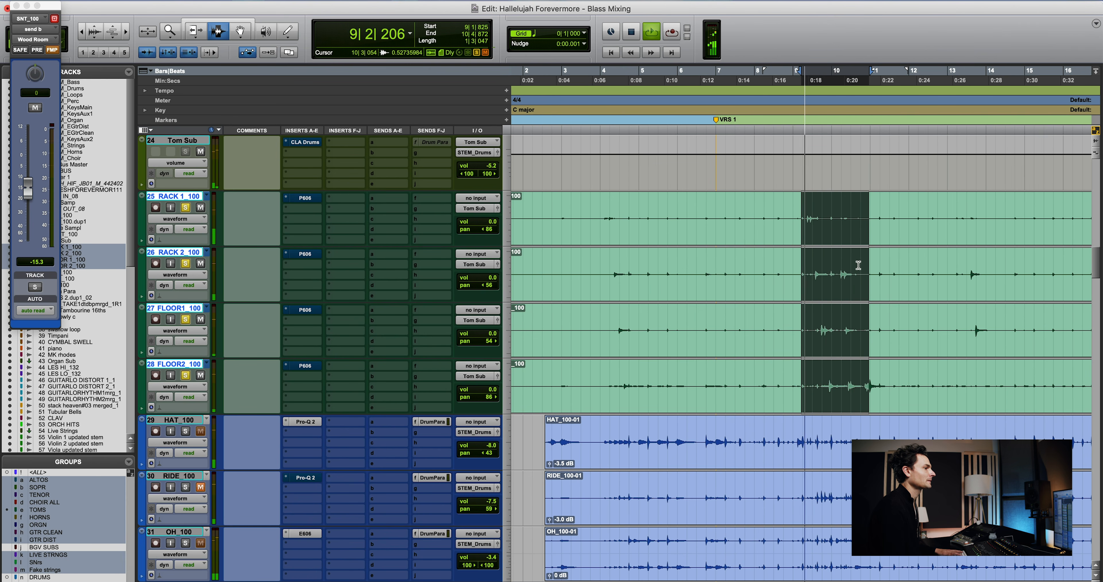
key("super+bracketright")
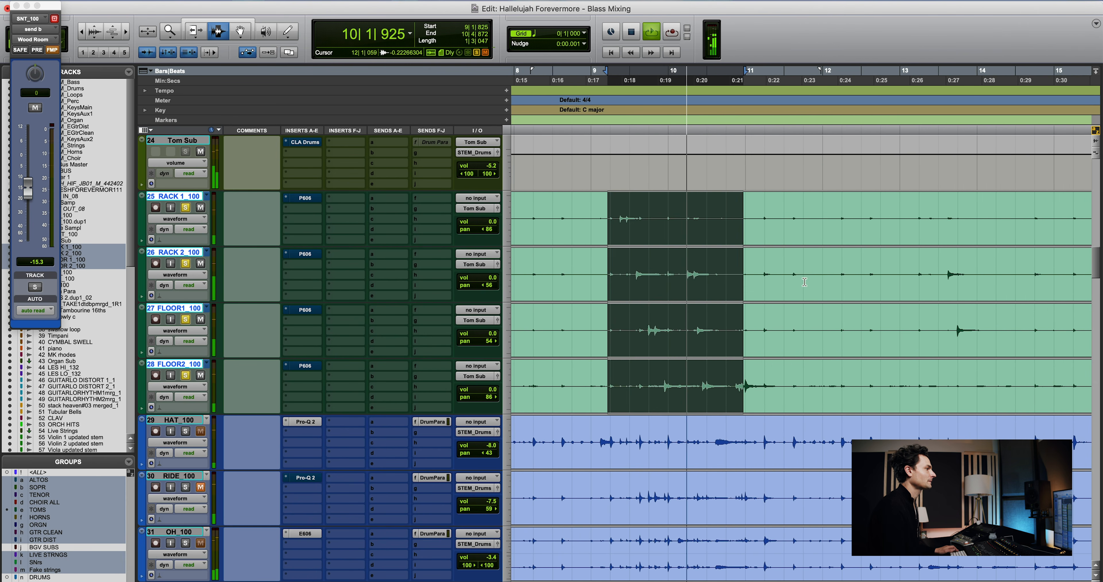
key("space")
Enlarge the track waveforms vertically and play the soloed toms from the end of bar 10
left_click(632, 246)
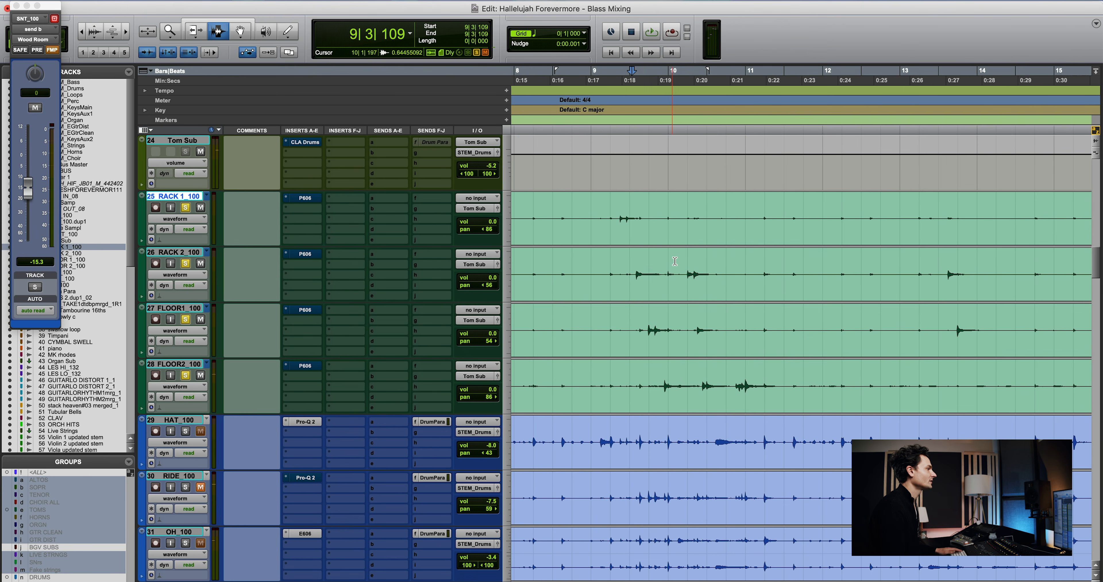
key("super+alt+bracketright")
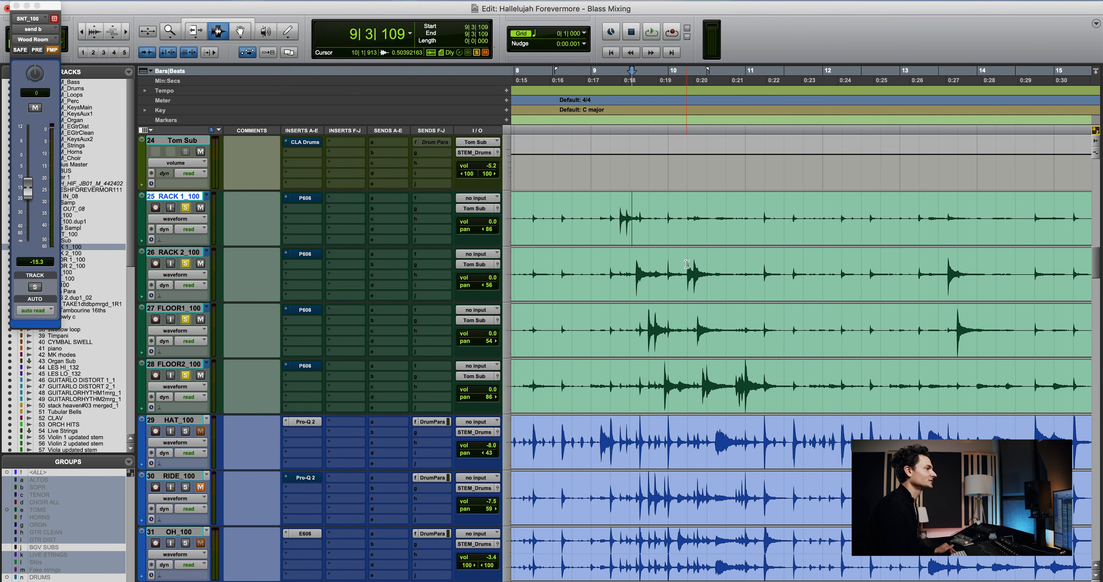
left_click(724, 239)
key("space")
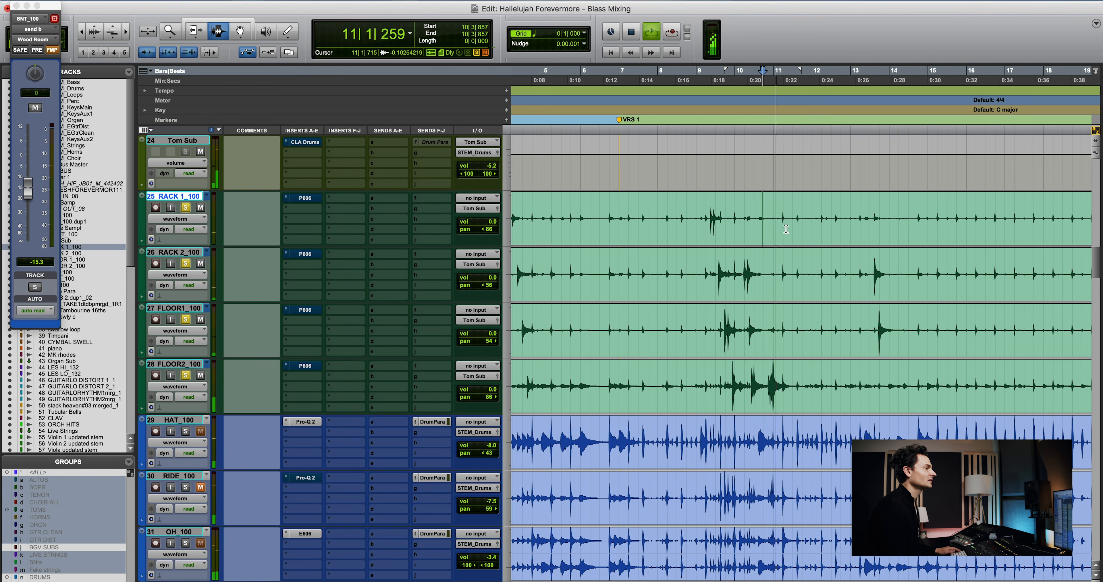
key("super+bracketleft")
Audition the bleed between tom fills, playing from bar 14 and over about two bars selected from 15|3|699
scroll(799, 230, "down", 1)
left_click(919, 234)
scroll(919, 233, "up", 1)
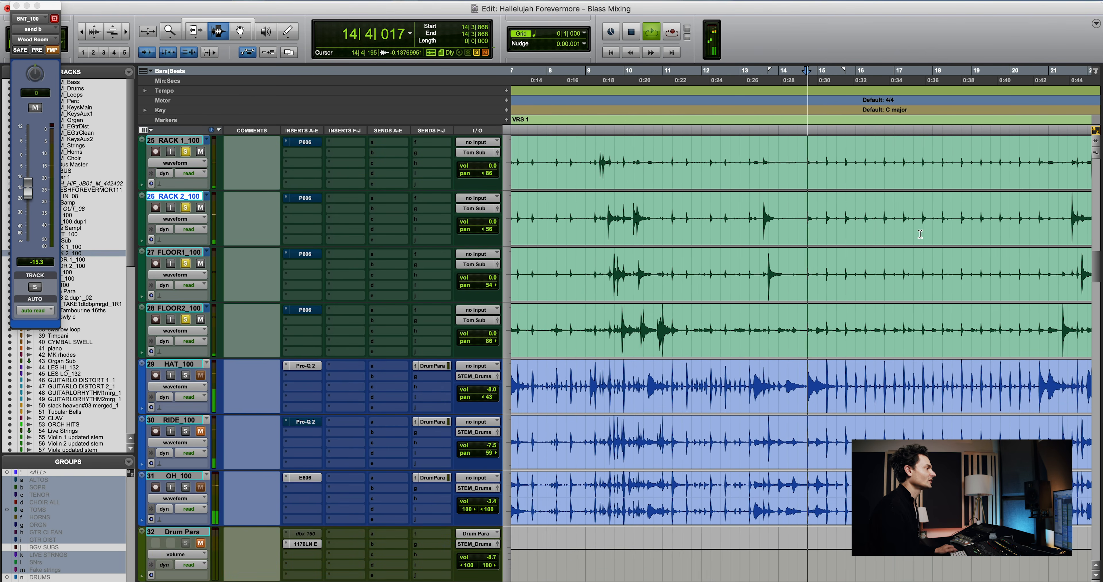
left_click_drag(843, 257, 914, 364)
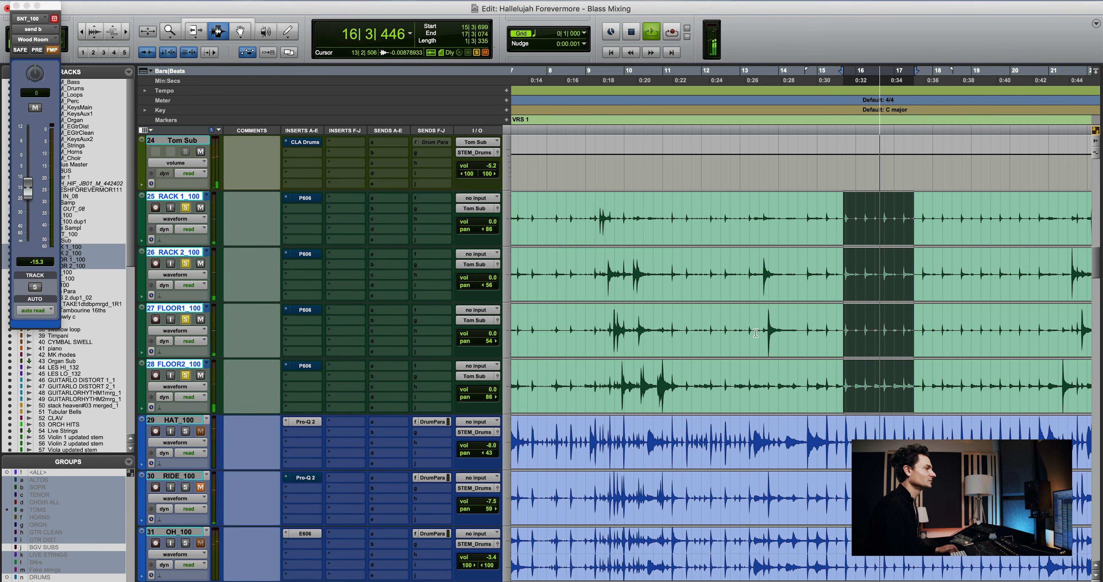
key("space")
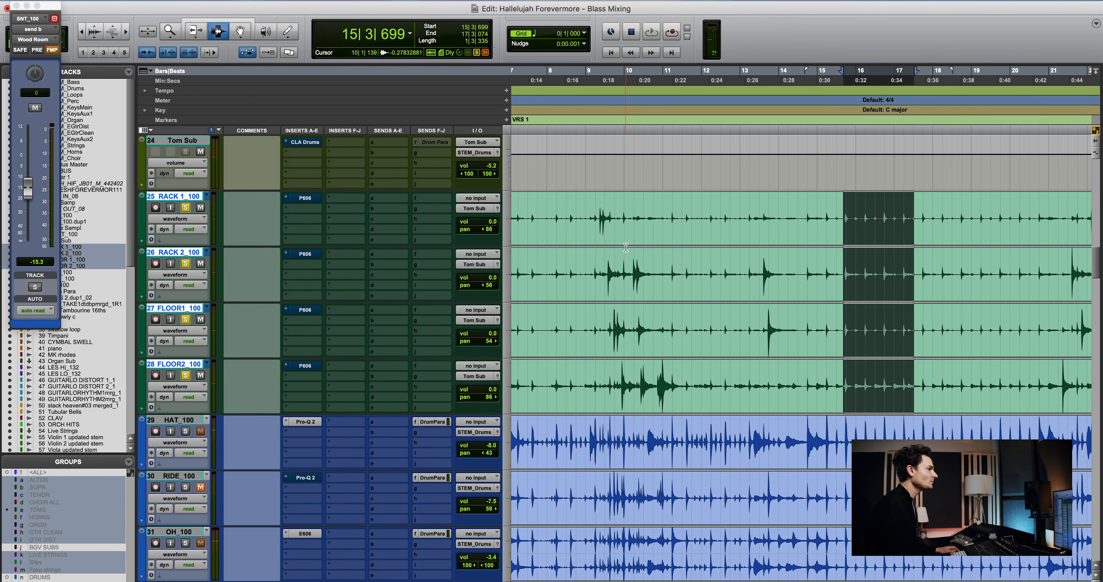
Select the tom fill from 9|2|037 to 11|3|344 on all four toms and set the nudge value to 1 msec
left_click_drag(596, 233, 686, 379)
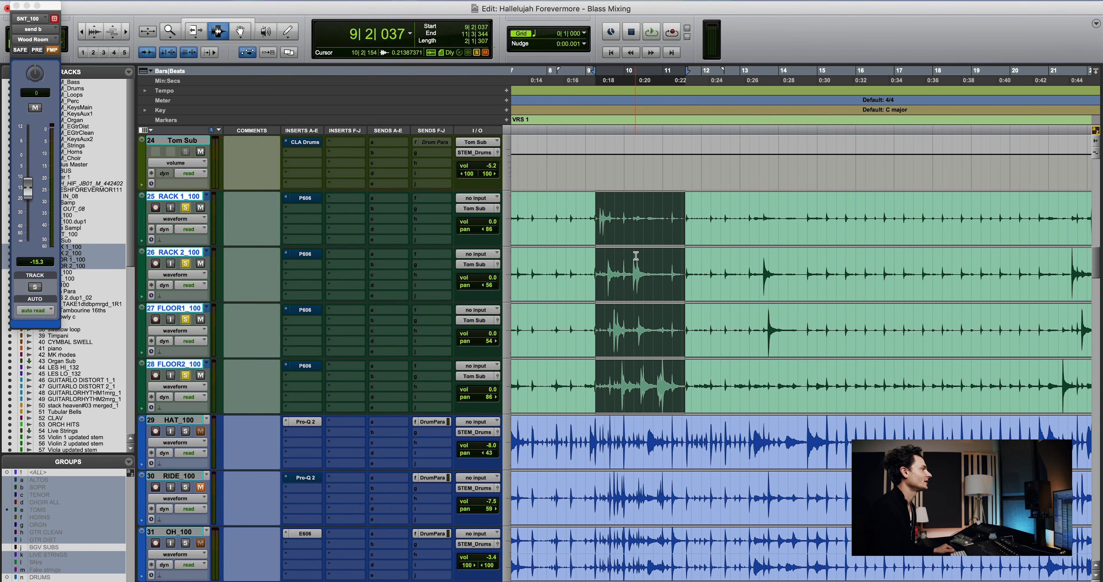
scroll(636, 255, "left", 5)
left_click(691, 252)
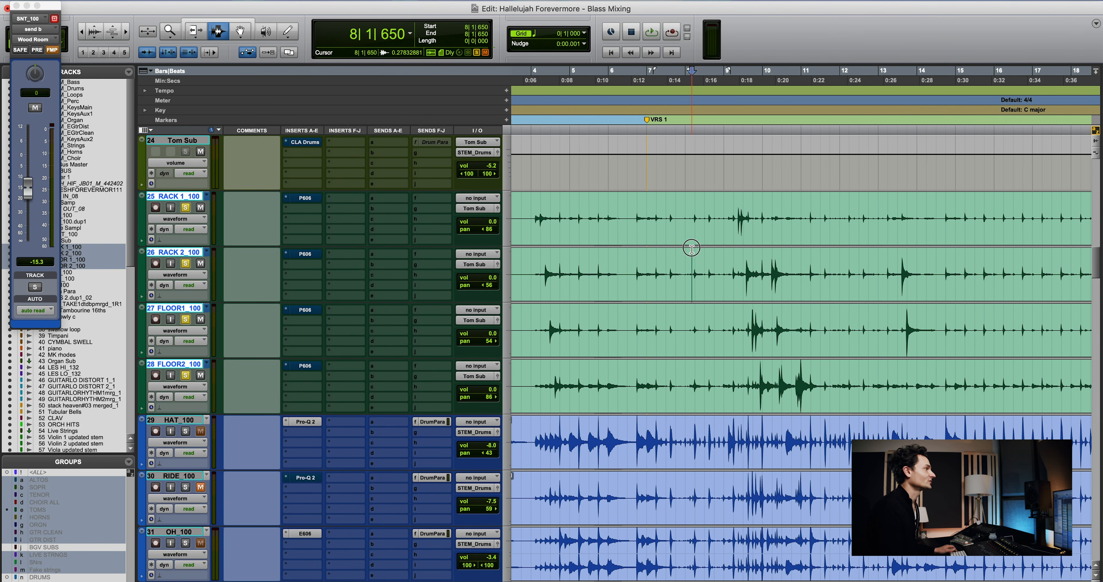
left_click(584, 44)
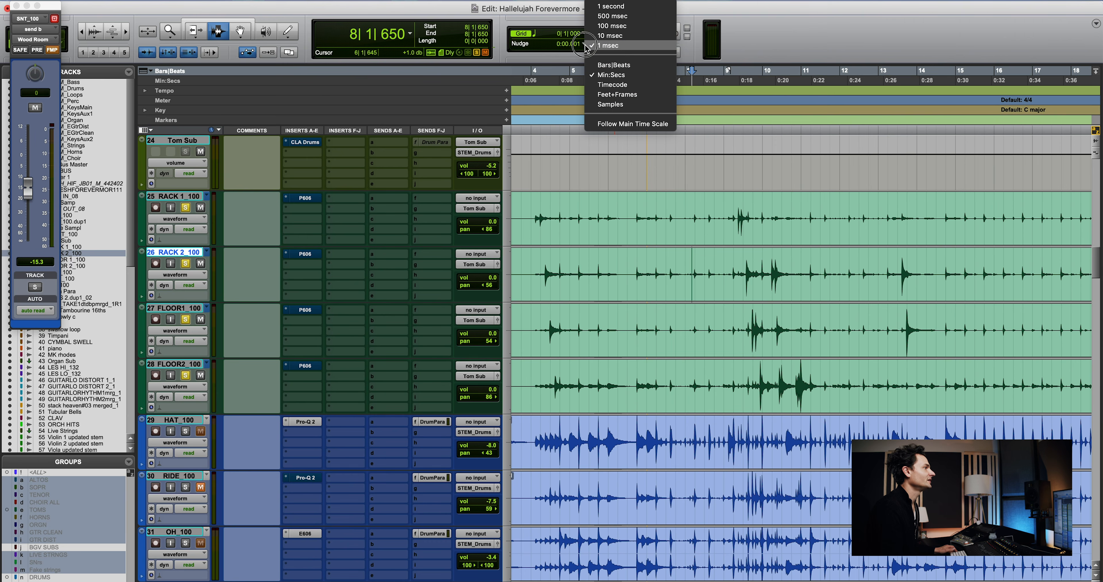
left_click(616, 46)
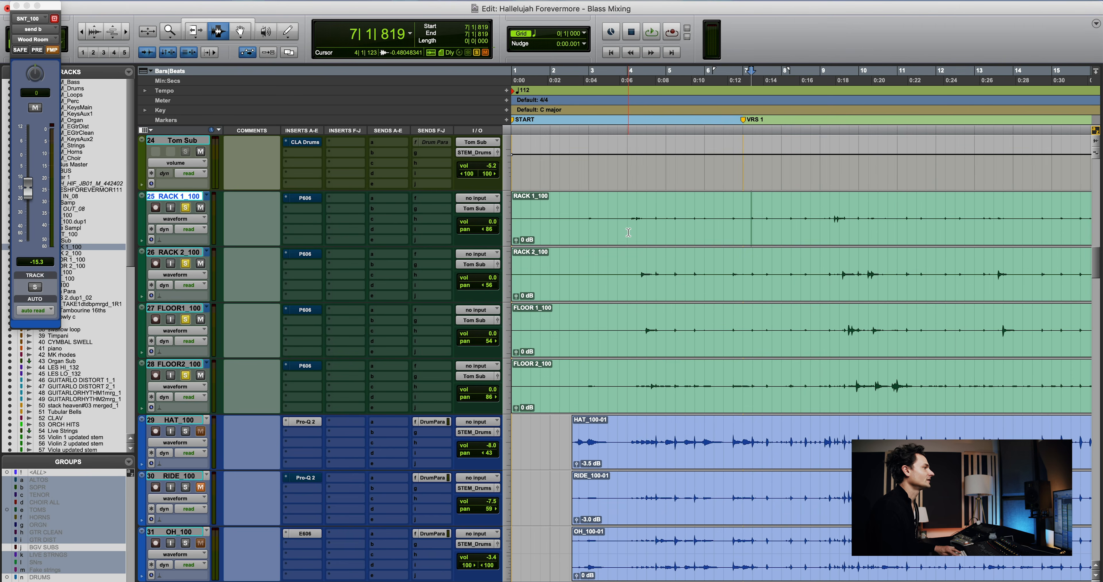
Select the tom fill in bars 4 and 5 and open the list of RACK 1_100 playlists
left_click_drag(629, 232, 684, 231)
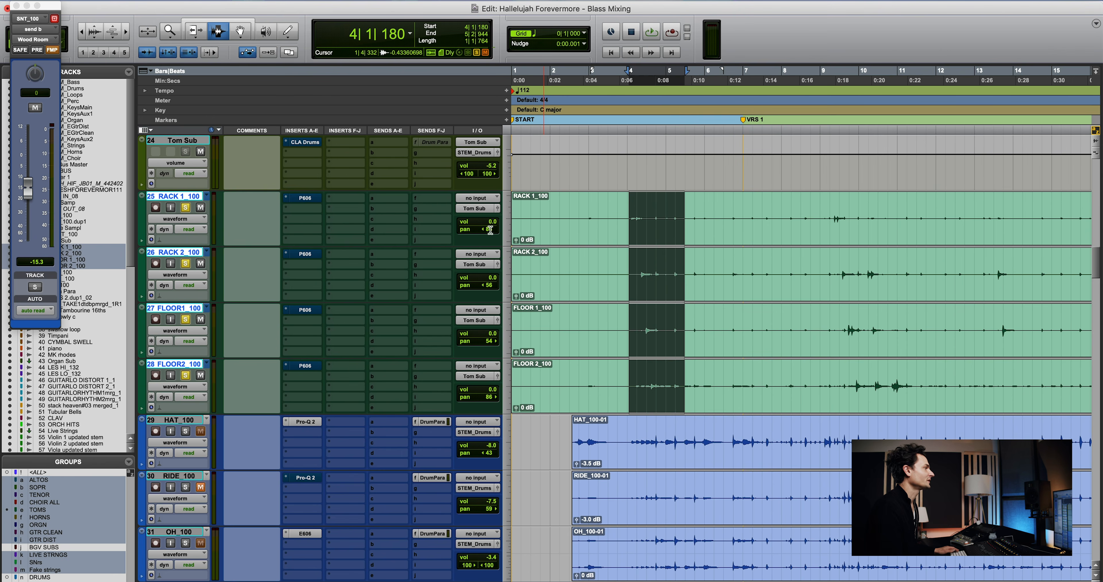
left_click(207, 197)
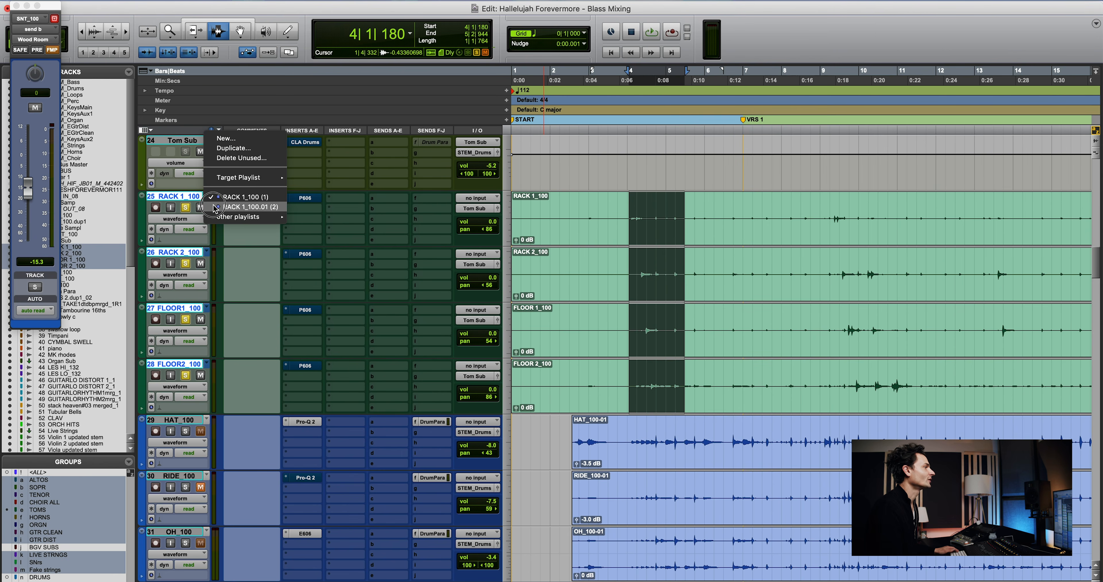
Suspend the edit groups and place the edit cursor on RACK 1_100's first tom hit in the bar 9 fill, at 9|2|509
key("super+shift+g")
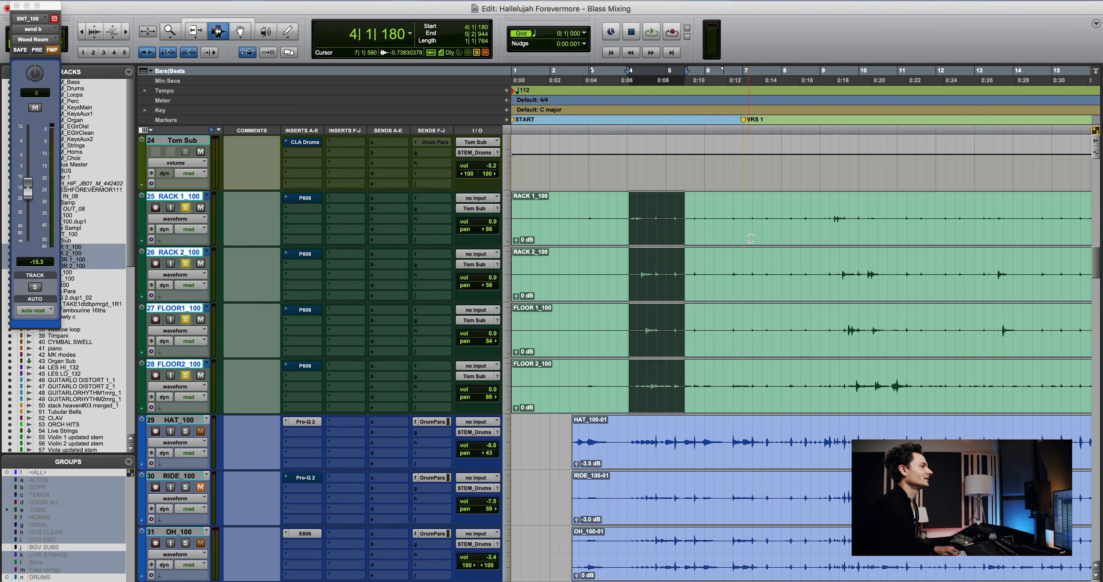
left_click(825, 228)
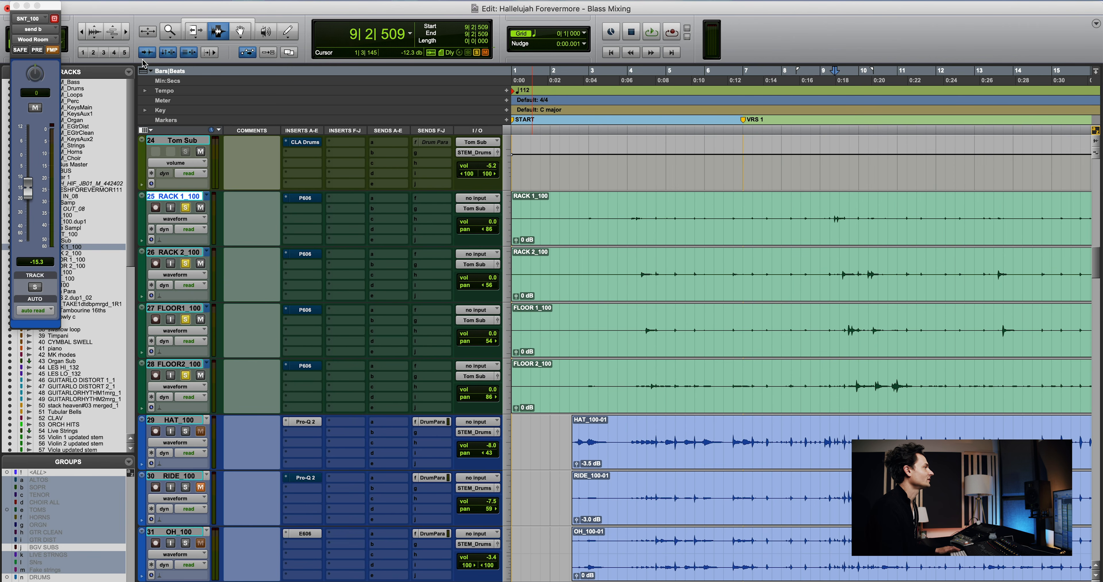
key("t")
key("t")
key("t")
key("t")
key("t")
key("t")
key("t")
key("t")
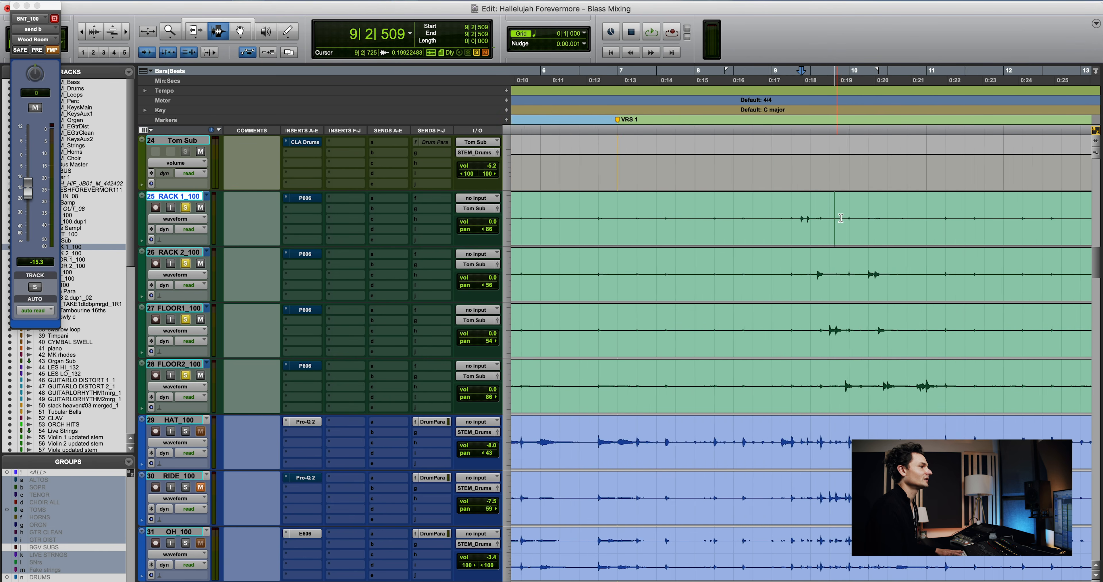
key("super+alt+bracketright")
key("super+alt+bracketright")
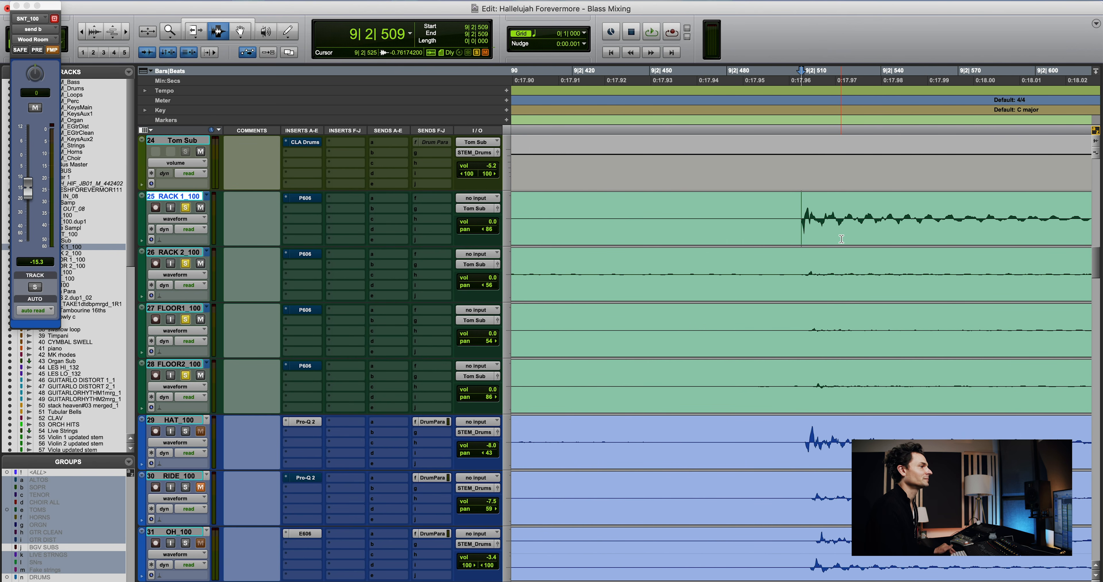
Move the edit cursor back to 9|2|507 and trim the start of the RACK 1_100 clip to it
key("r")
key("r")
key("r")
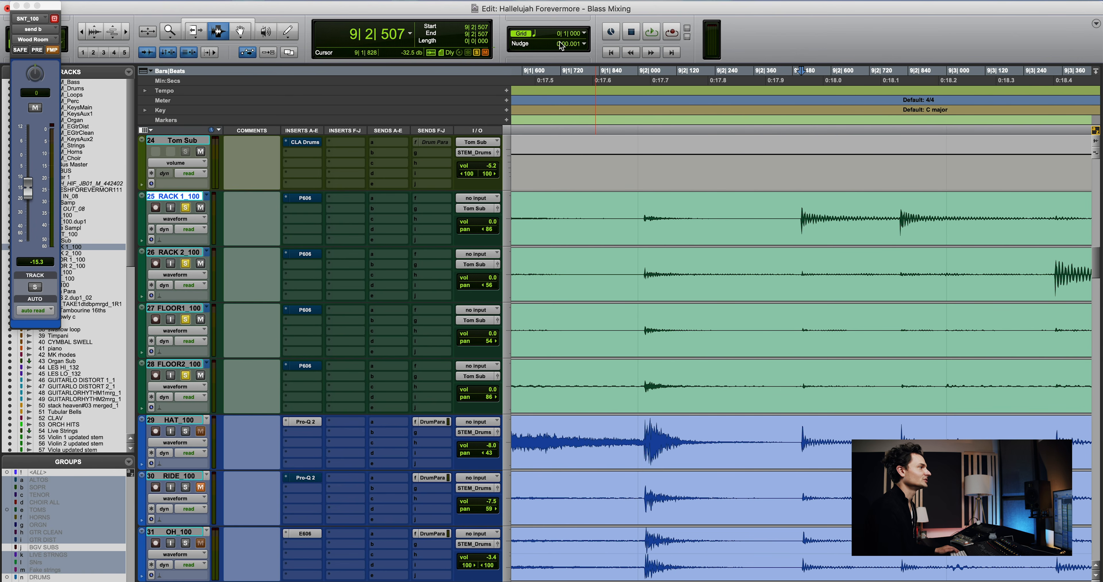
key("a")
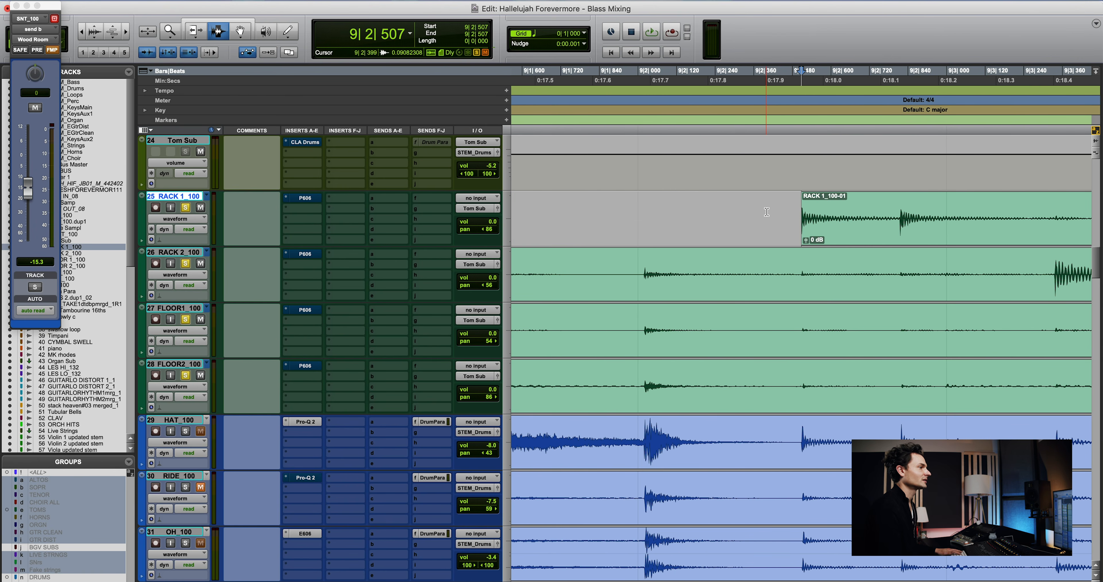
Separate the RACK 1_100 clip after its bar 9 hits and fade out the hits' tail from 9|3|224
key("r")
key("r")
key("r")
key("r")
key("r")
key("r")
key("r")
key("t")
key("t")
key("t")
key("t")
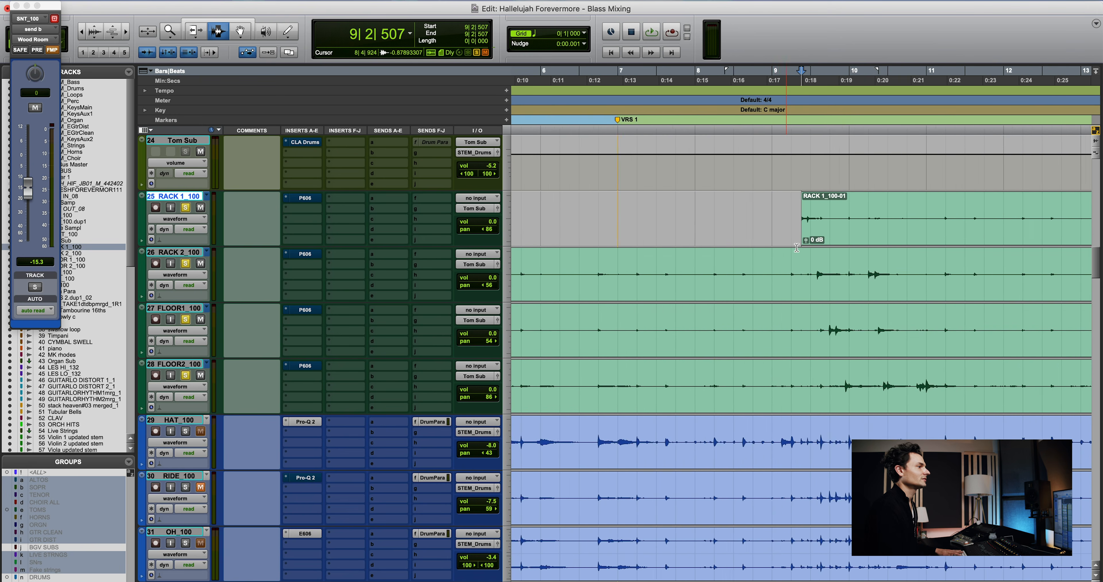
key("alt+super+bracketright")
key("alt+super+bracketright")
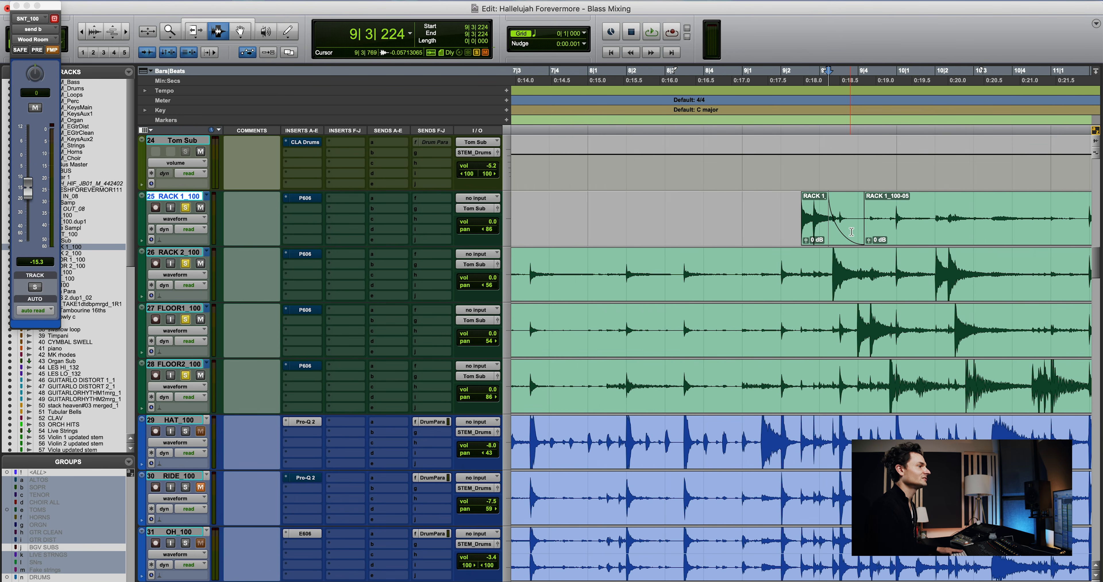
Lengthen the end of the RACK 1_100 hit clip and start its fade-out slightly earlier
key("F6")
left_click_drag(852, 232, 854, 231)
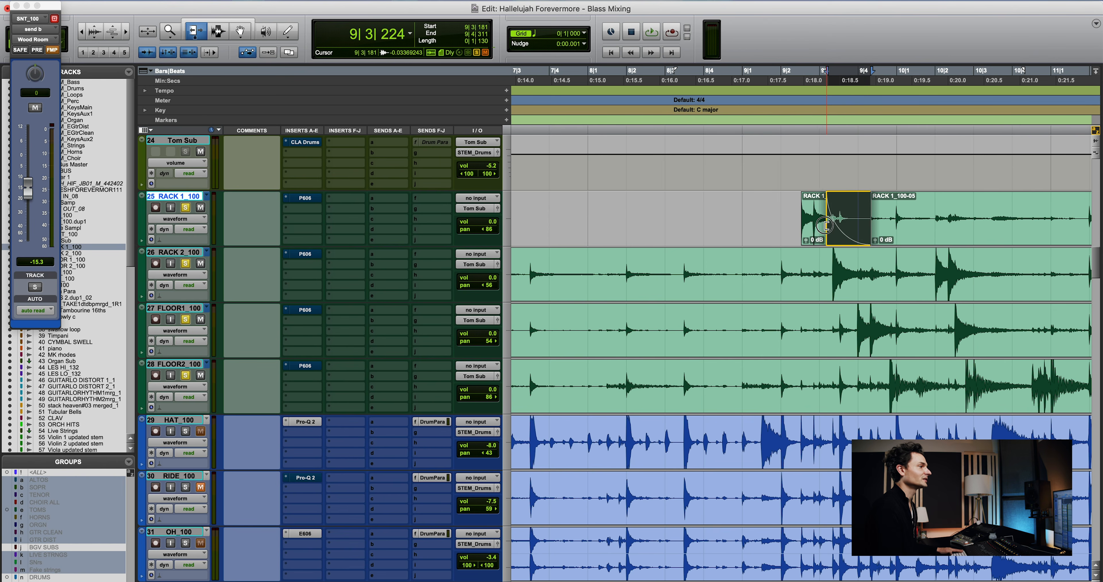
key("F7")
left_click(795, 230)
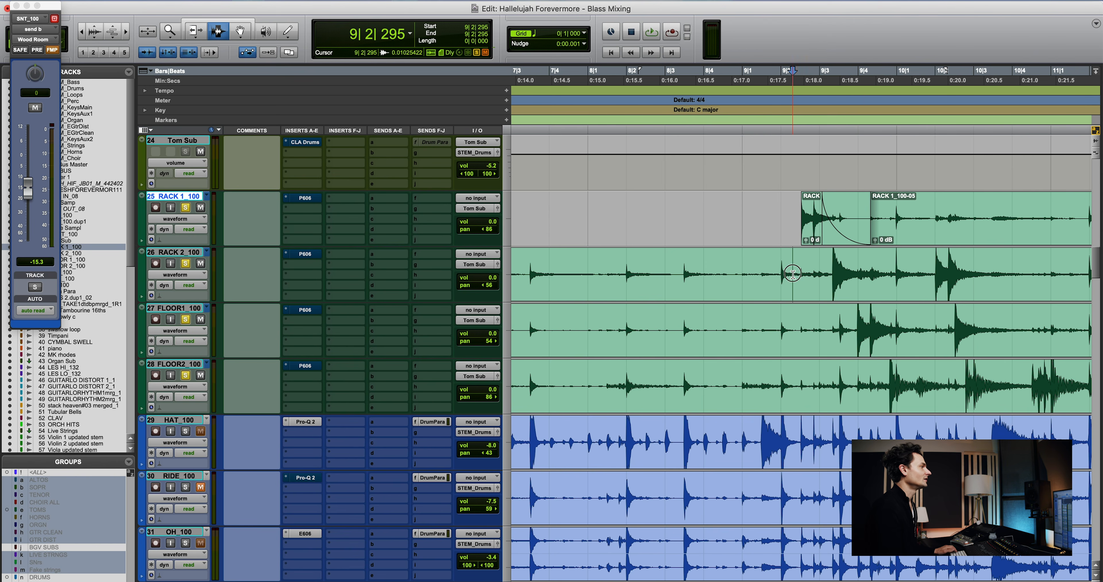
Solo RACK 2_100 and trim the start of its clip to the first tom hit at 9|3|338
left_click(793, 274)
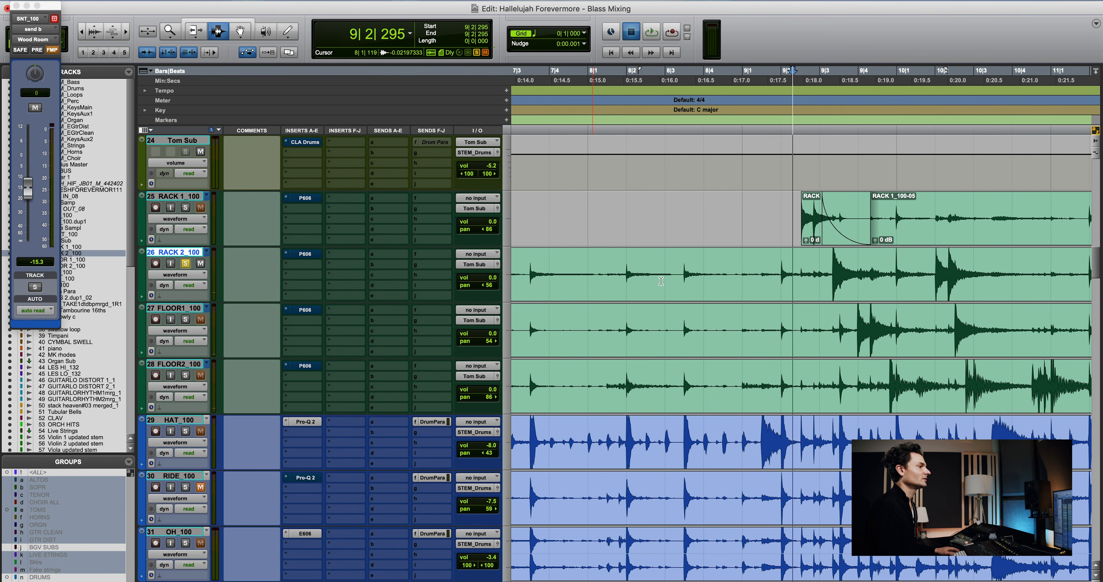
key("space")
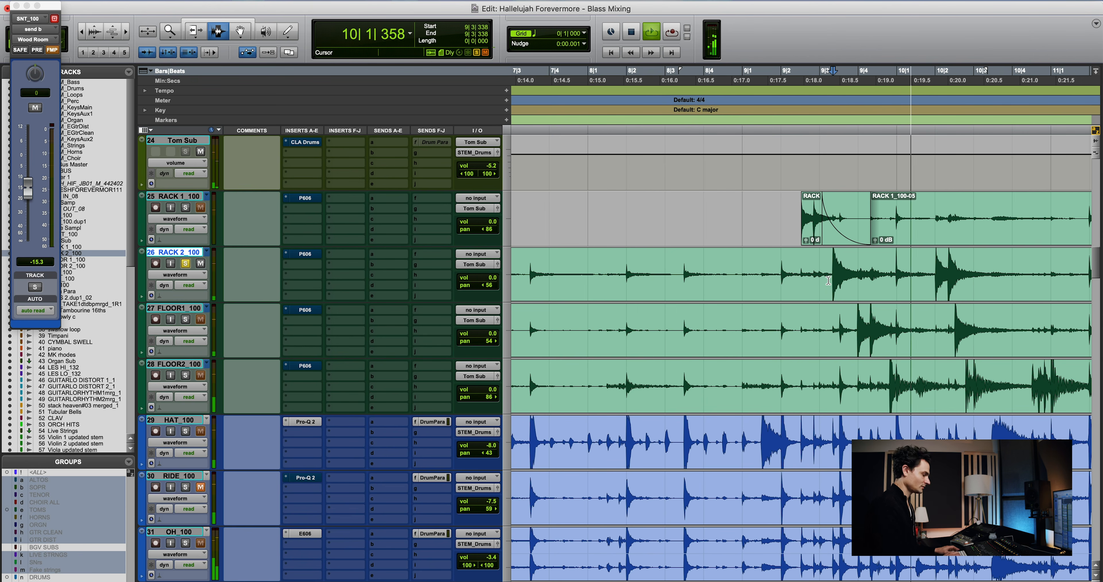
key("a")
key("space")
Split RACK 2_100 at 10|1|225 with a fade-out on the first hit, and trim the next clip's start to 10|2|012
left_click(906, 282)
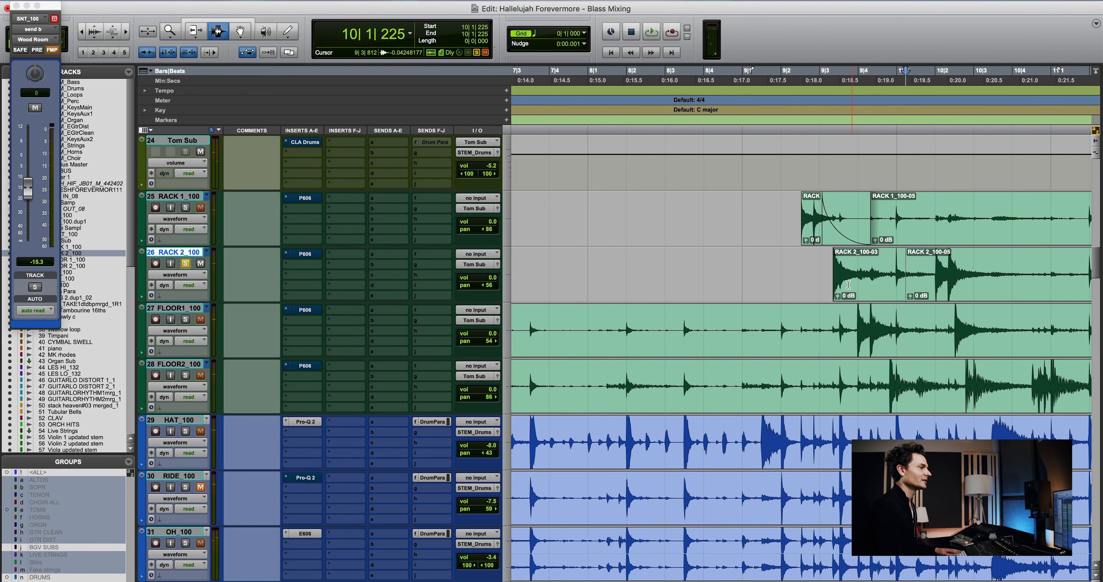
left_click(848, 285)
key("g")
key("comma")
key("a")
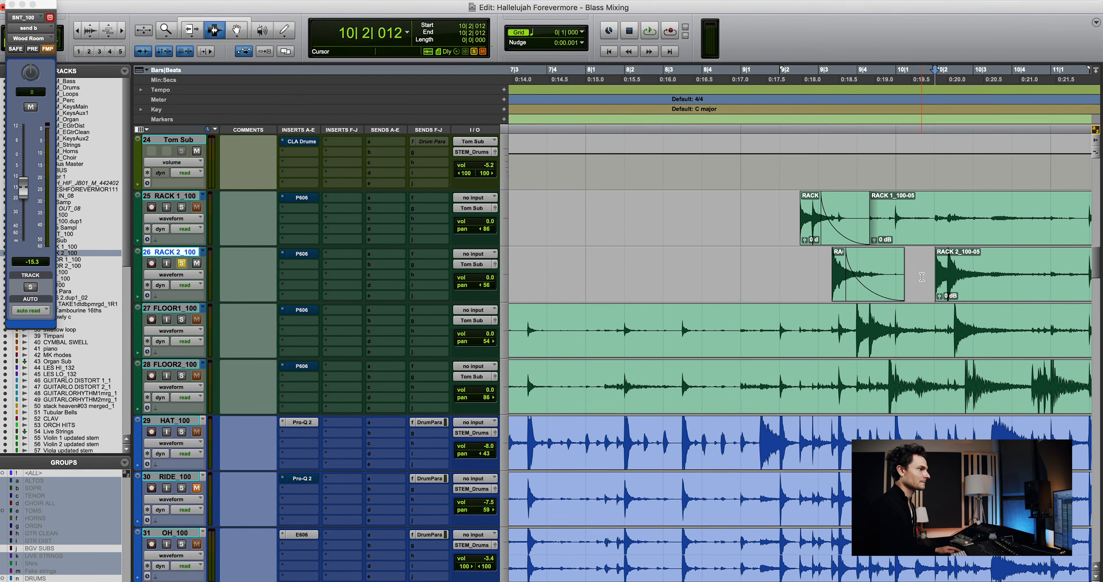
Separate RACK 2_100's bar 10 hit and fade it out from 10|2|613, and trim the remaining clips on both rack toms to about bar 11
left_click(1022, 279)
key("b")
left_click(960, 280)
key("g")
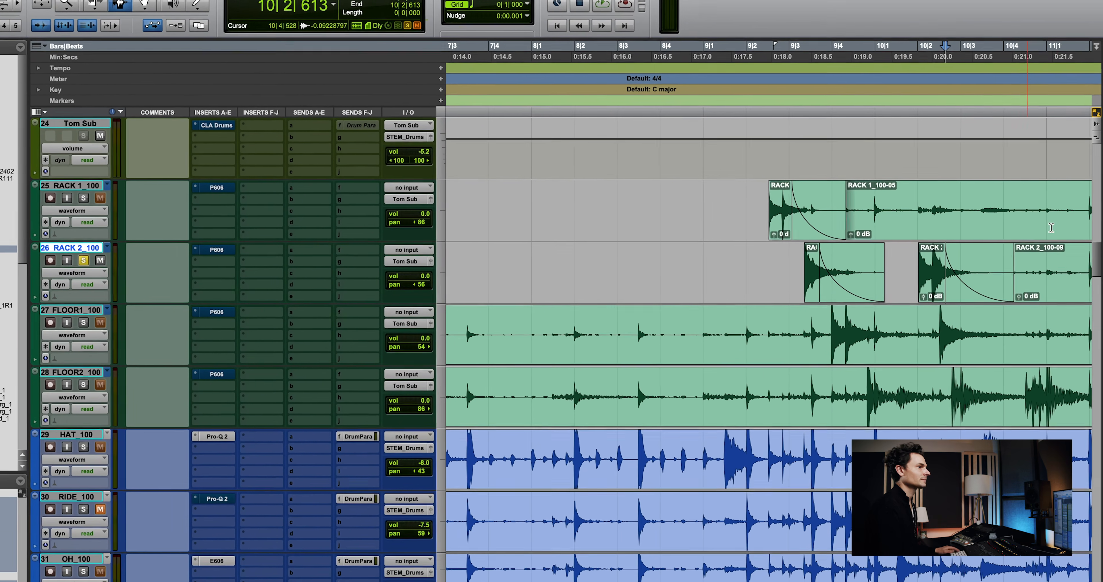
left_click_drag(1060, 223, 1060, 269)
key("a")
Separate FLOOR1_100's bar 10 hit into its own clip ending near bar 11 and fade out its tail
left_click(1051, 332)
key("b")
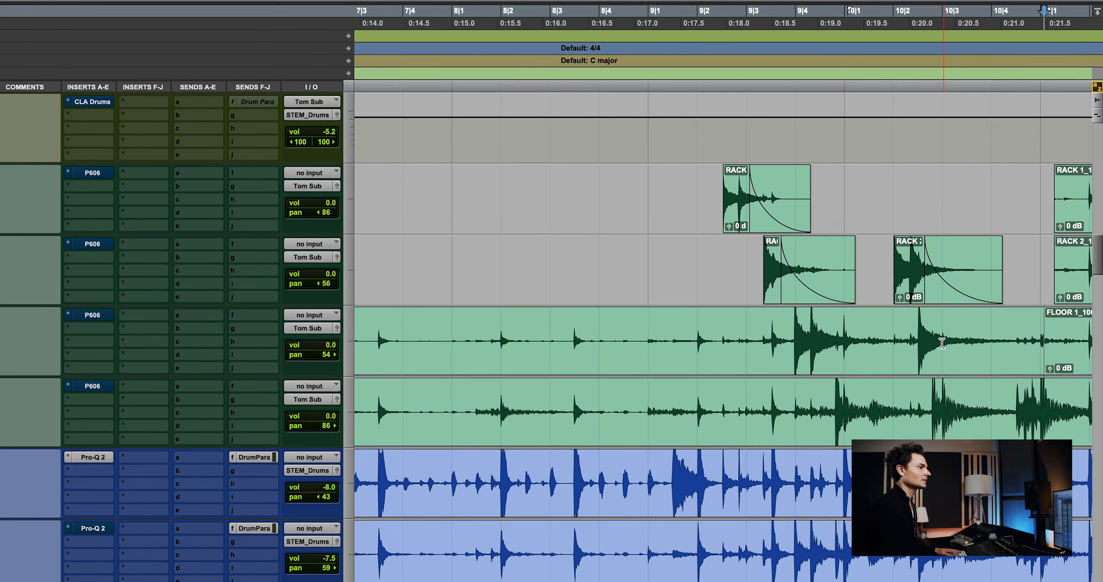
left_click(946, 341)
key("g")
left_click(921, 346)
key("Tab")
key("b")
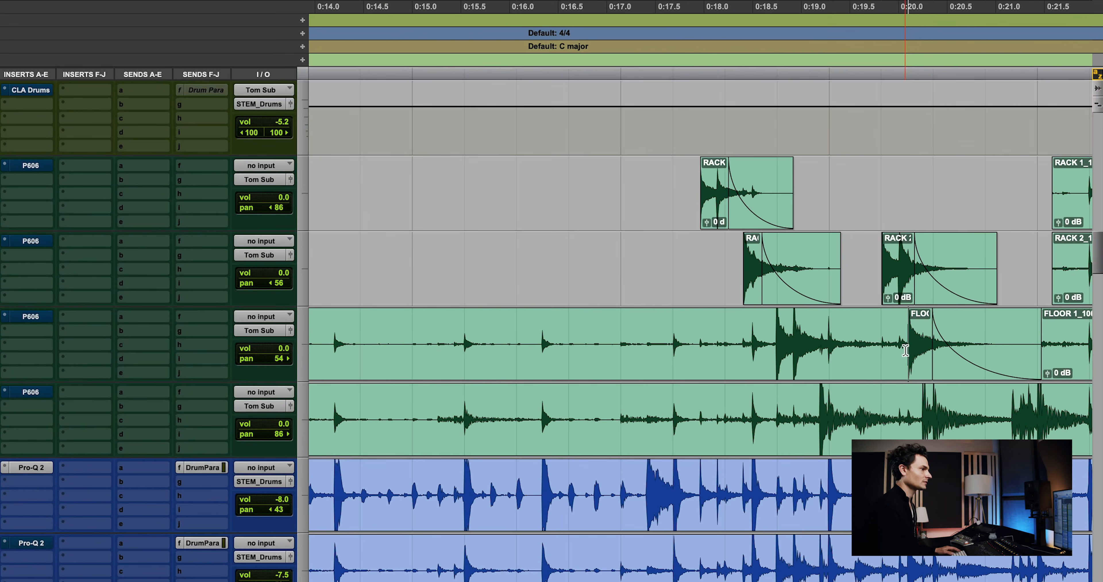
Fade out FLOOR1_100's bar 9 hit and remove the bleed before it
key("g")
left_click(770, 352)
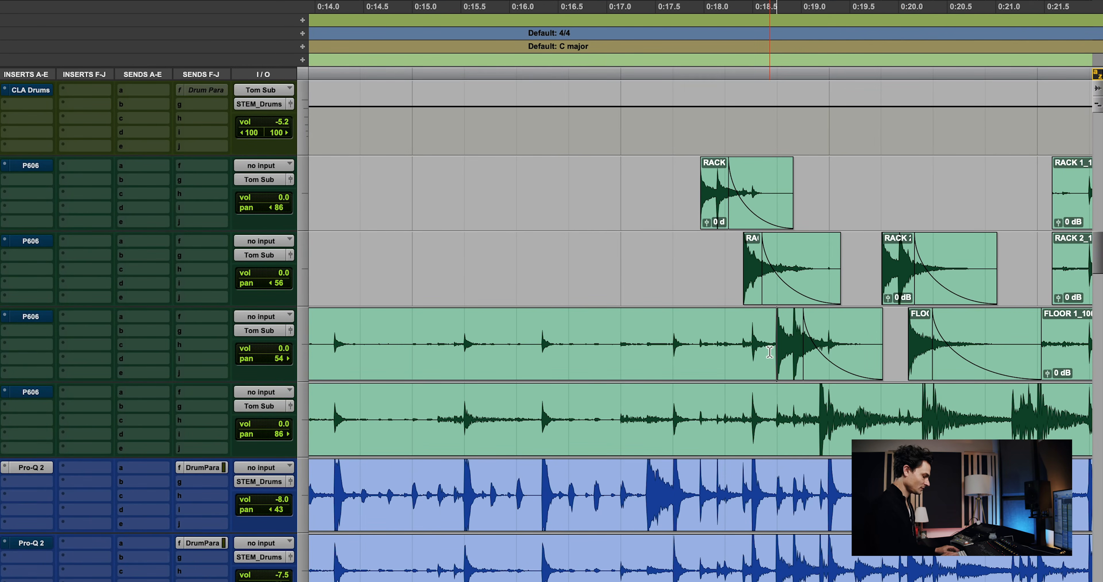
left_click(771, 356)
key("Delete")
Trim the start of FLOOR2_100 to its first hit at 9|4|802 and solo the track
key("a")
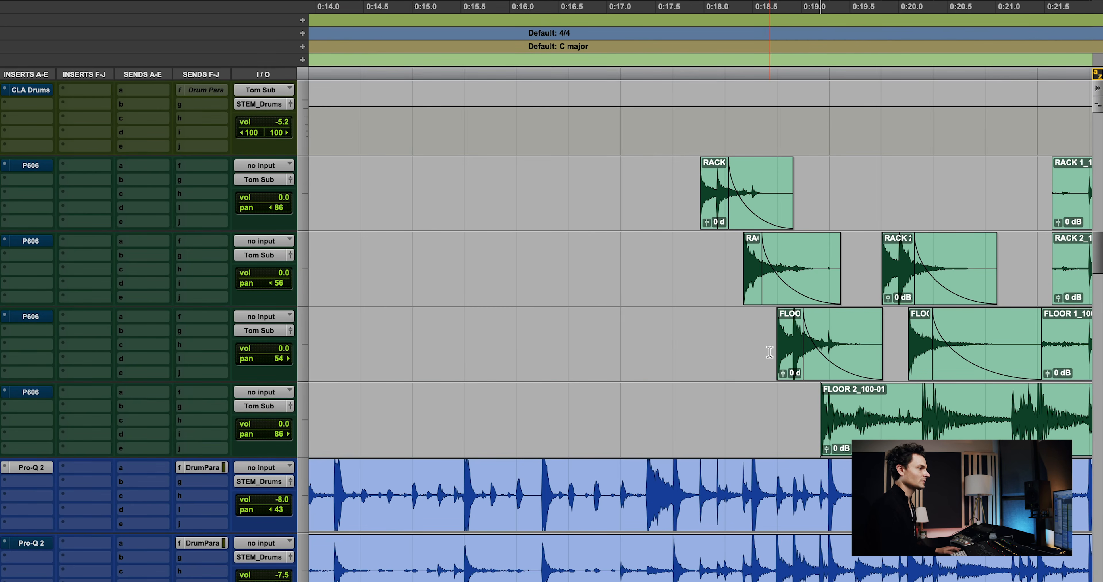
key("space")
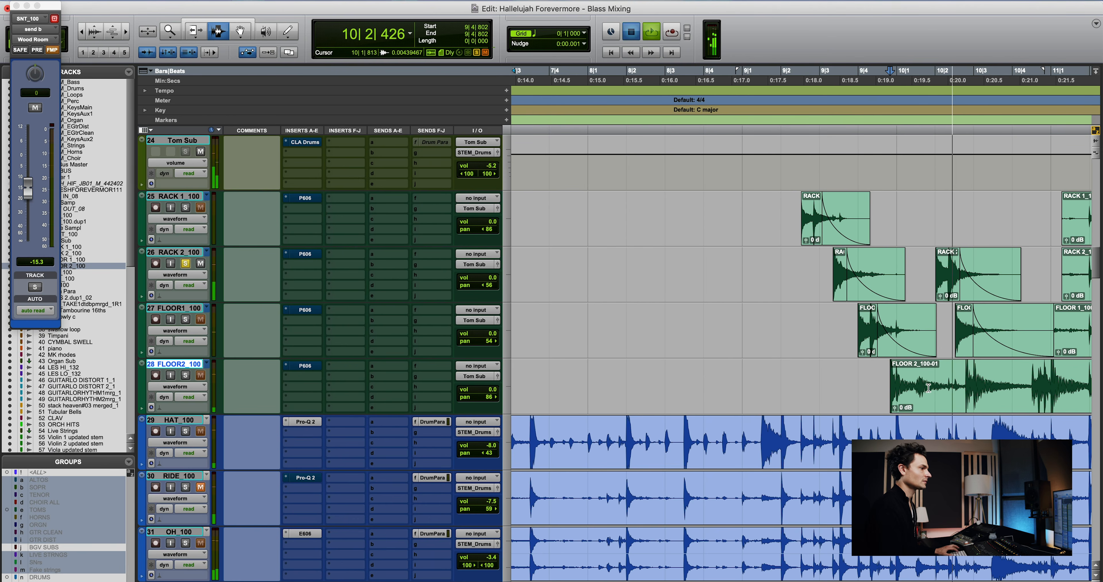
key("shift+s")
key("space")
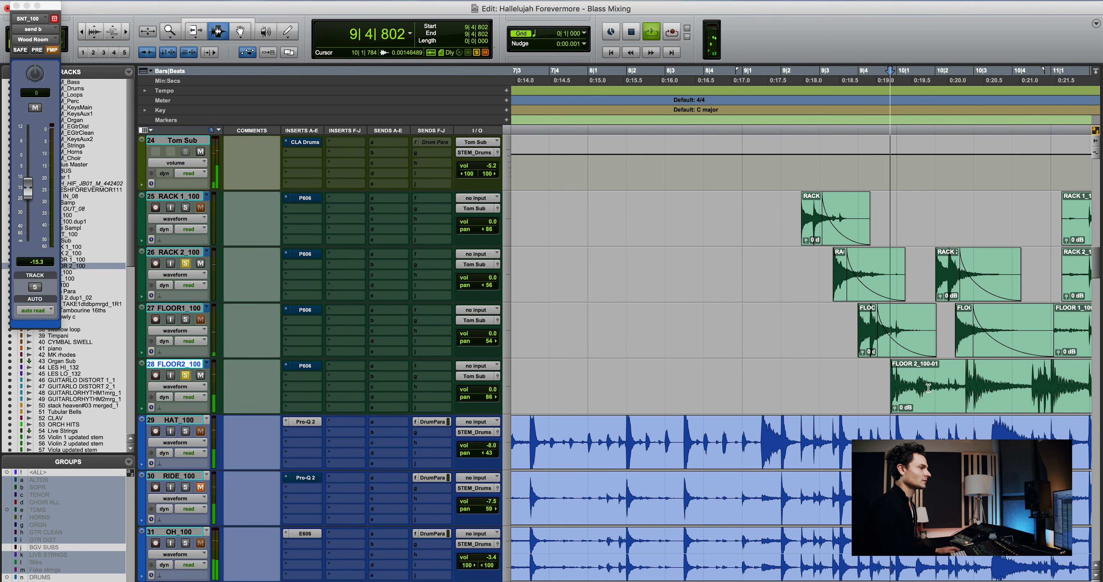
Separate FLOOR2_100 at its second hit, 10|2|772, fade out the first hit's clip and listen from 9|4|325
left_click(960, 395)
key("Tab")
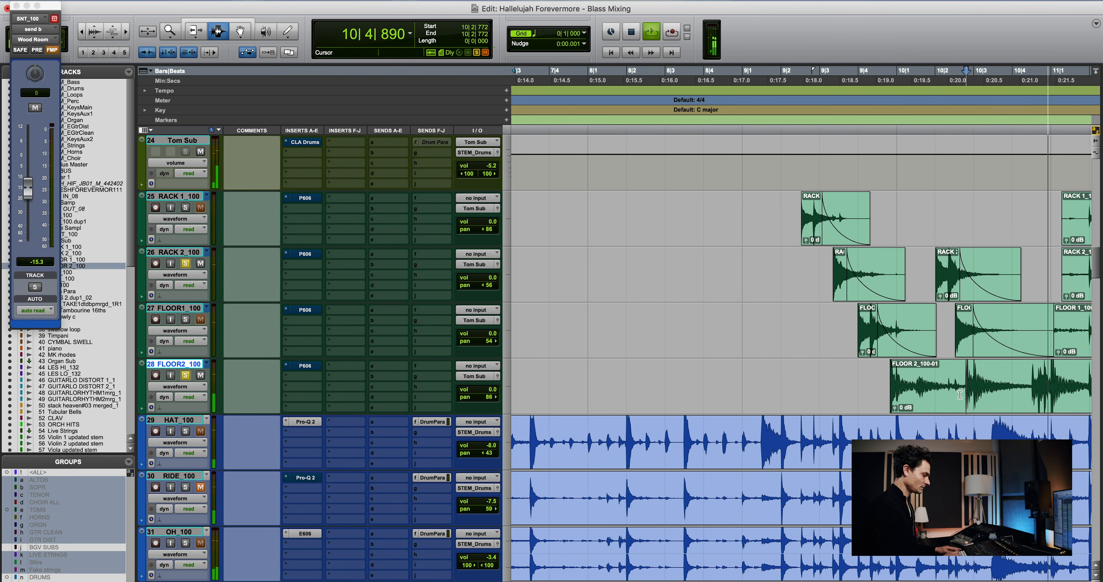
key("space")
key("b")
left_click(910, 394)
key("g")
left_click(871, 394)
key("space")
Separate FLOOR2_100 at its third hit, 10|4|503, and fade out the second hit's clip
scroll(871, 393, "right", 5)
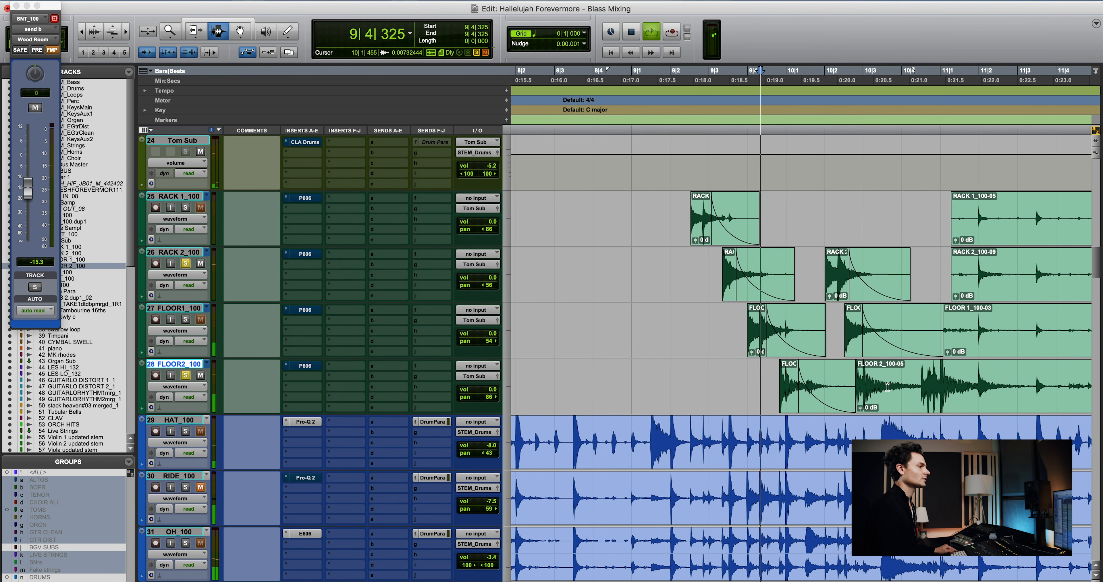
left_click(835, 395)
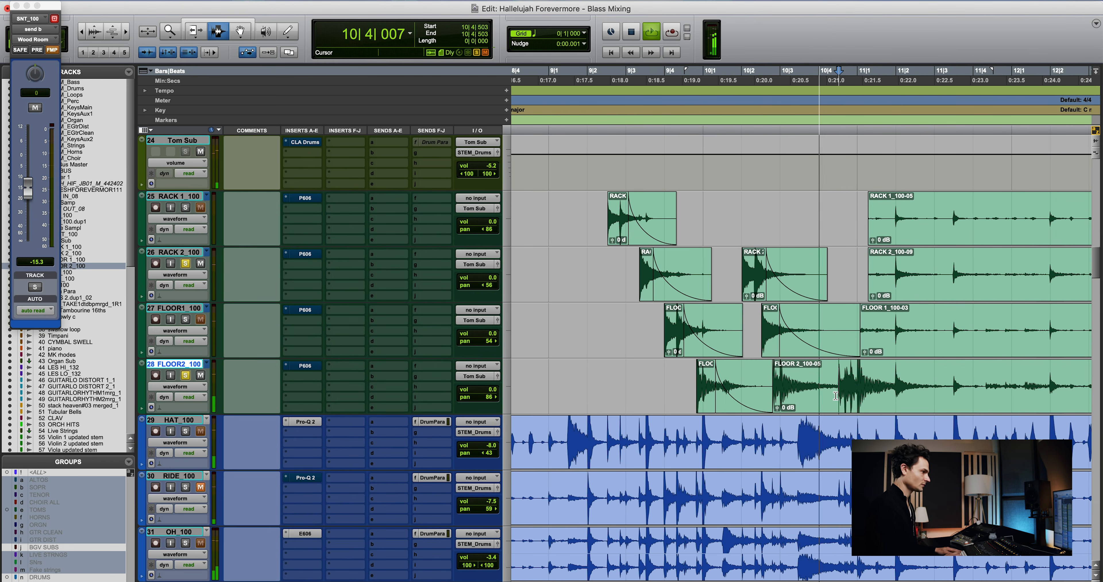
key("b")
key("space")
left_click(794, 395)
key("g")
Play the fill from 10|2|384 and separate FLOOR2_100 after its last hit, with a fade-out on that hit's tail
left_click(757, 395)
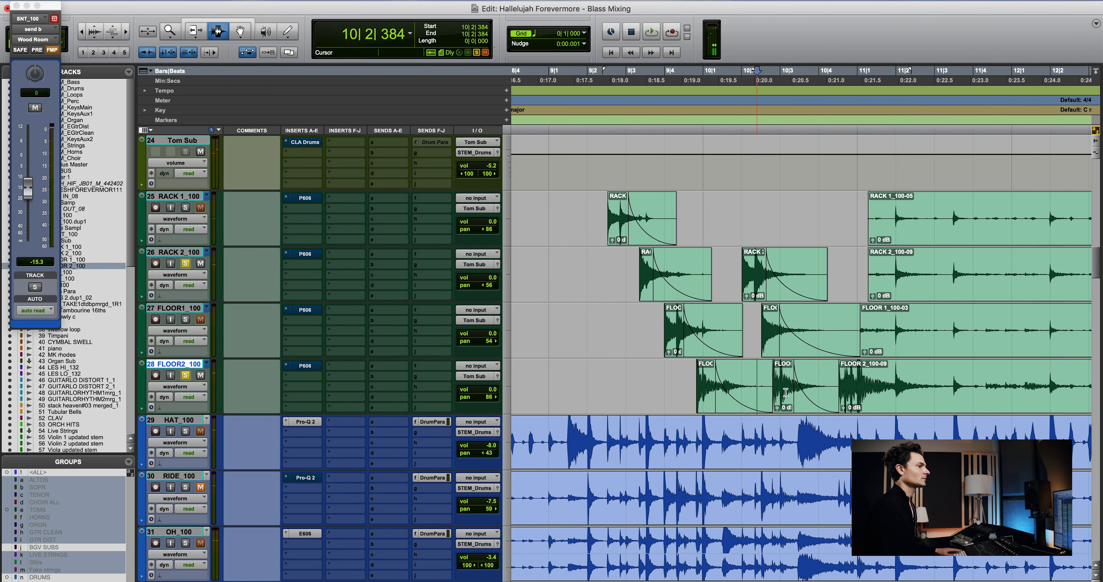
key("space")
left_click(926, 393)
key("b")
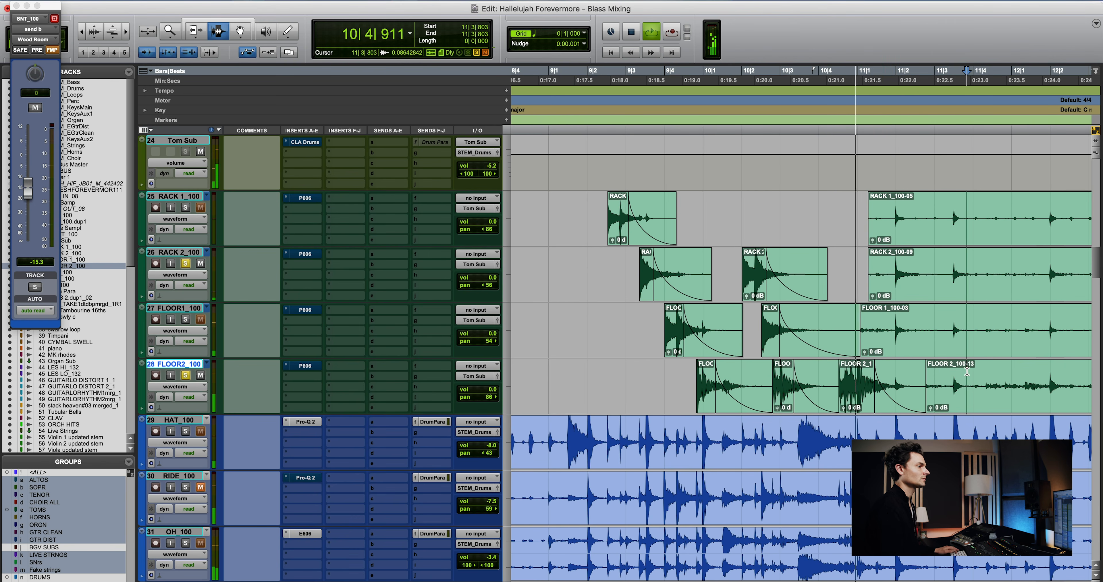
Trim the start of the remaining clips on all four tom tracks to 11|3|803
left_click_drag(967, 214, 966, 372)
key("a")
key("space")
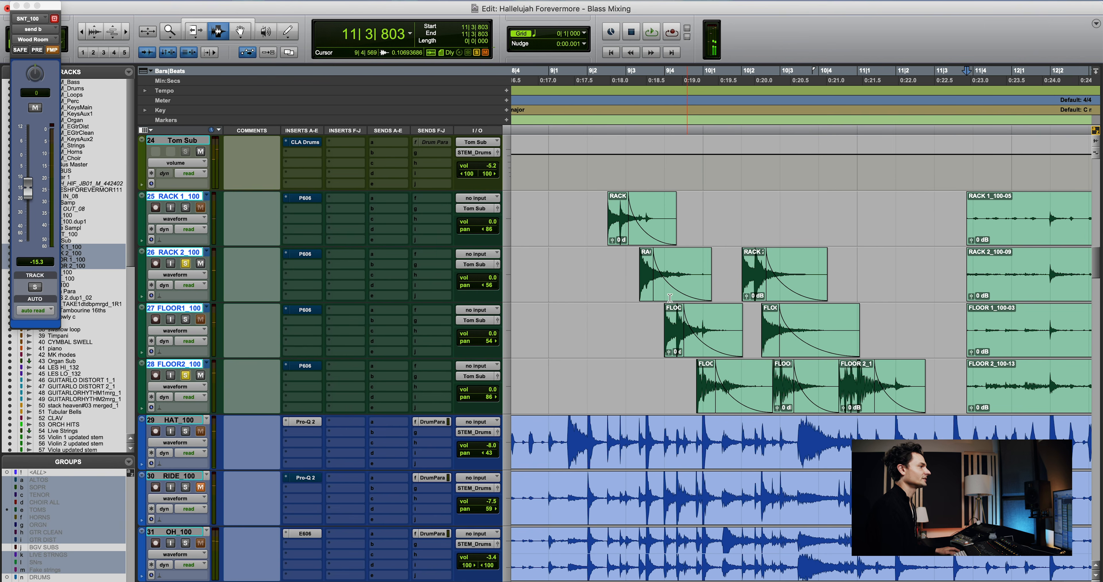
Solo all four tom tracks and play back the cleaned fill from 9|2|194 to 11|3|014
left_click(601, 262)
left_click(590, 227)
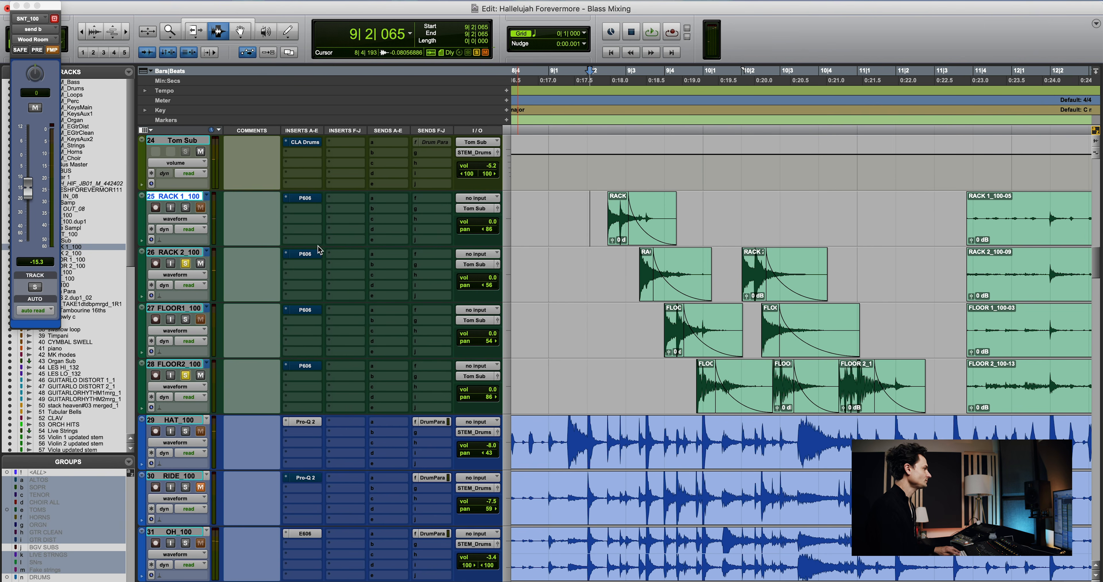
left_click(185, 207)
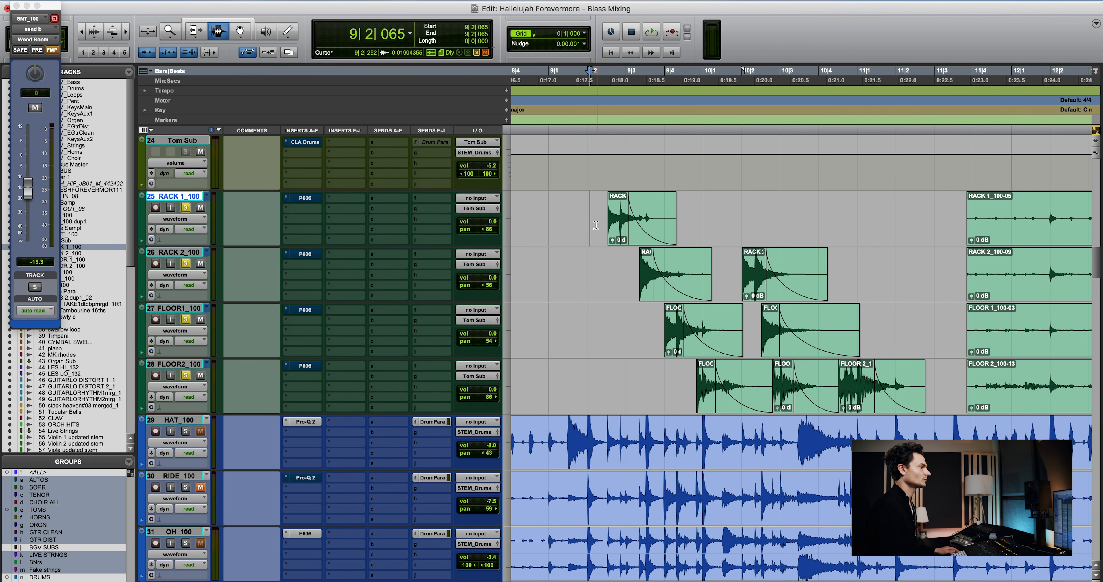
left_click_drag(595, 227, 935, 253)
key("space")
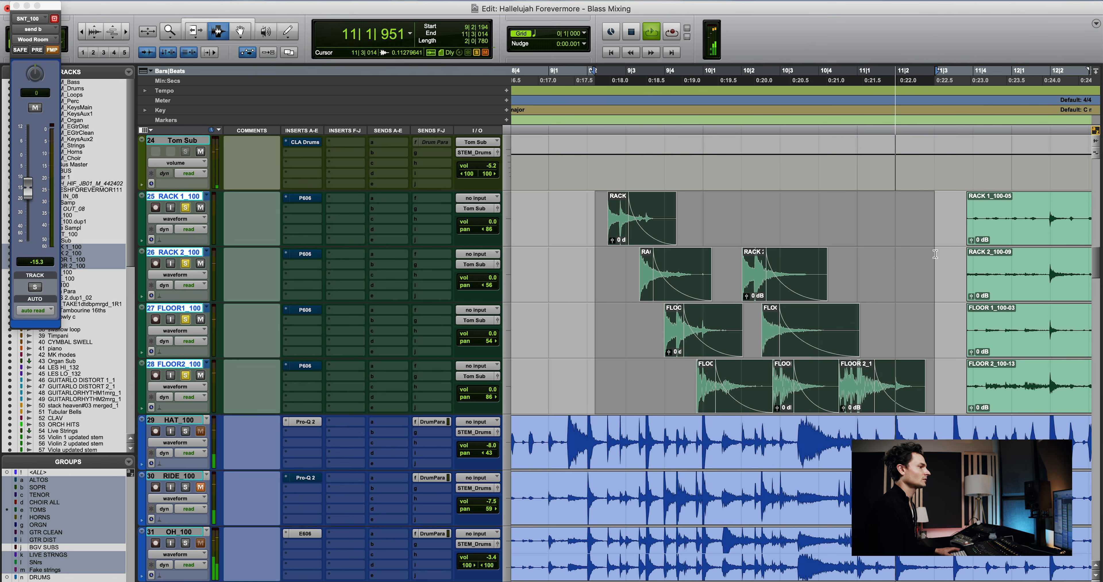
key("space")
Select 8|3|135 to 11|3|545 on all four tom tracks and apply batch fades with 1 ms fade-ins, crossfades and fade-outs
key("alt+a")
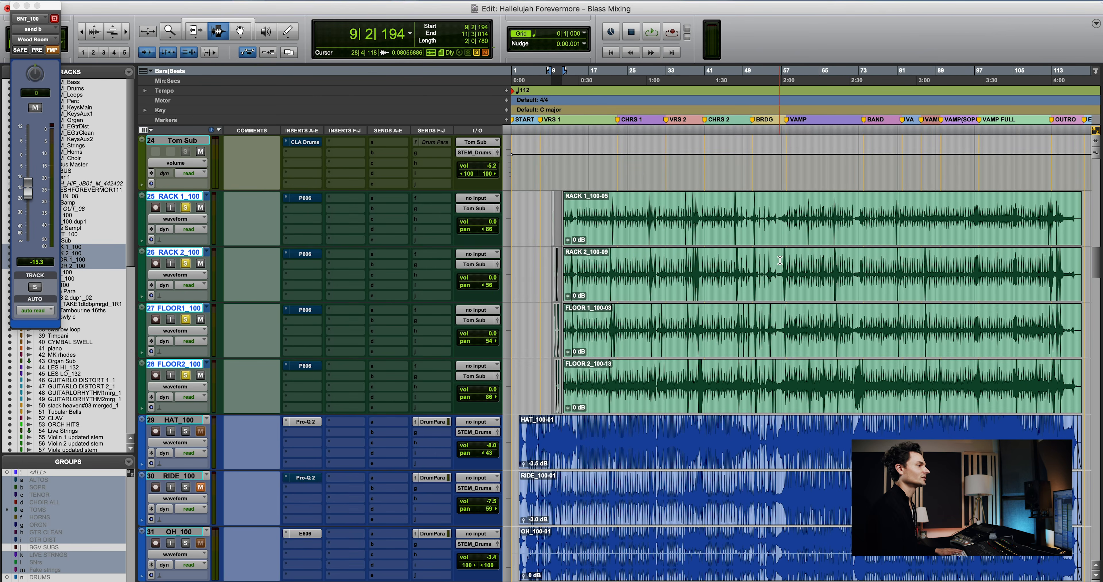
key("super+bracketright")
key("super+bracketright")
key("super+bracketright")
key("super+bracketright")
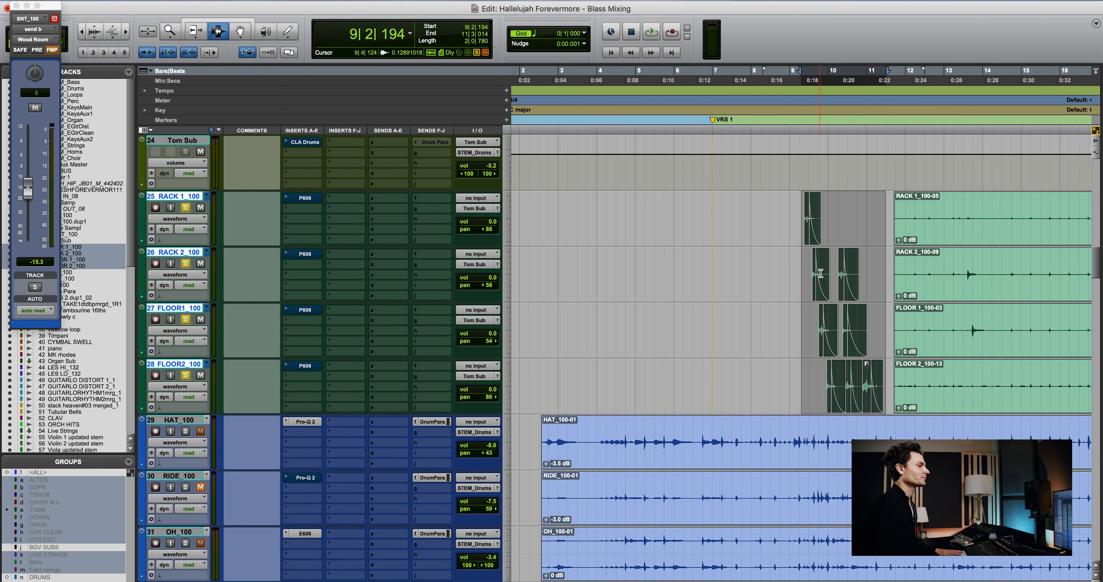
scroll(839, 281, "right", 5)
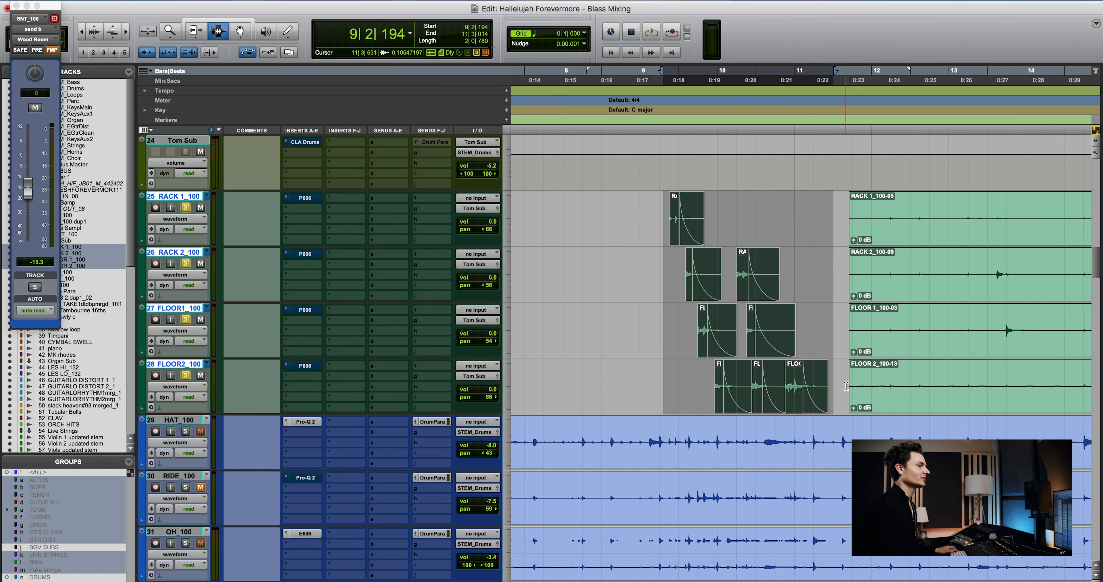
left_click_drag(846, 386, 604, 206)
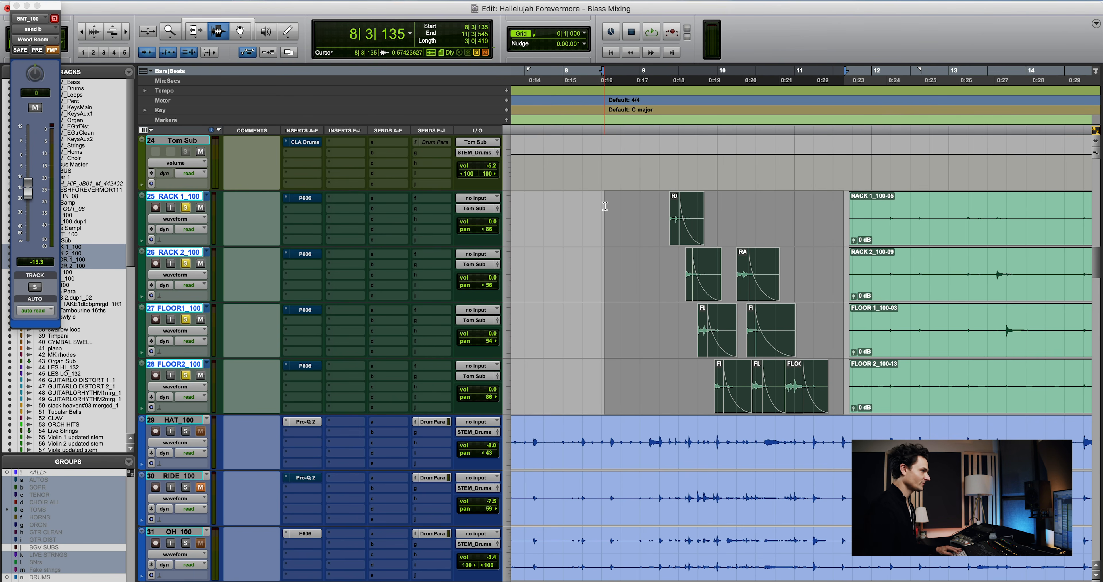
key("super+f")
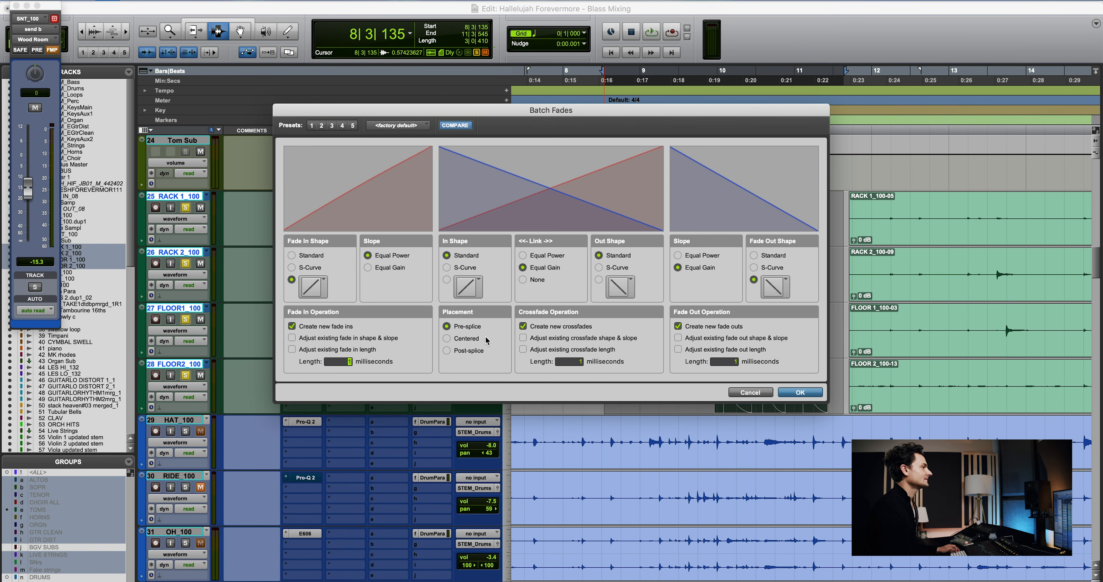
left_click(797, 395)
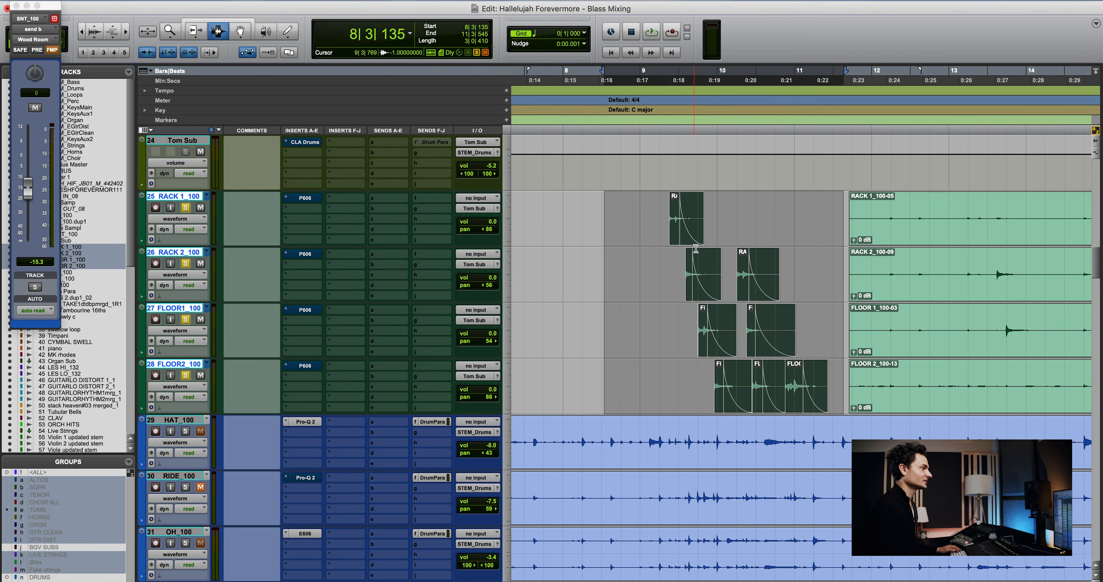
Examine the fade-in at the start of RACK 2_100's first hit, at 9|3|336, down to waveform detail
left_click(677, 276)
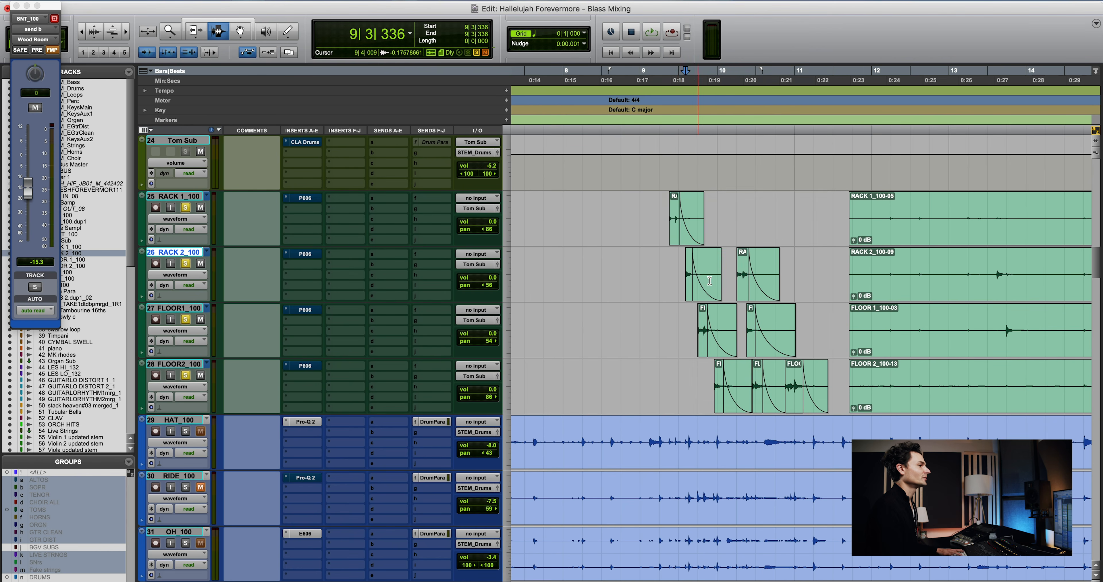
key("t")
key("t")
key("t")
key("t")
key("t")
key("t")
key("t")
key("t")
key("t")
key("t")
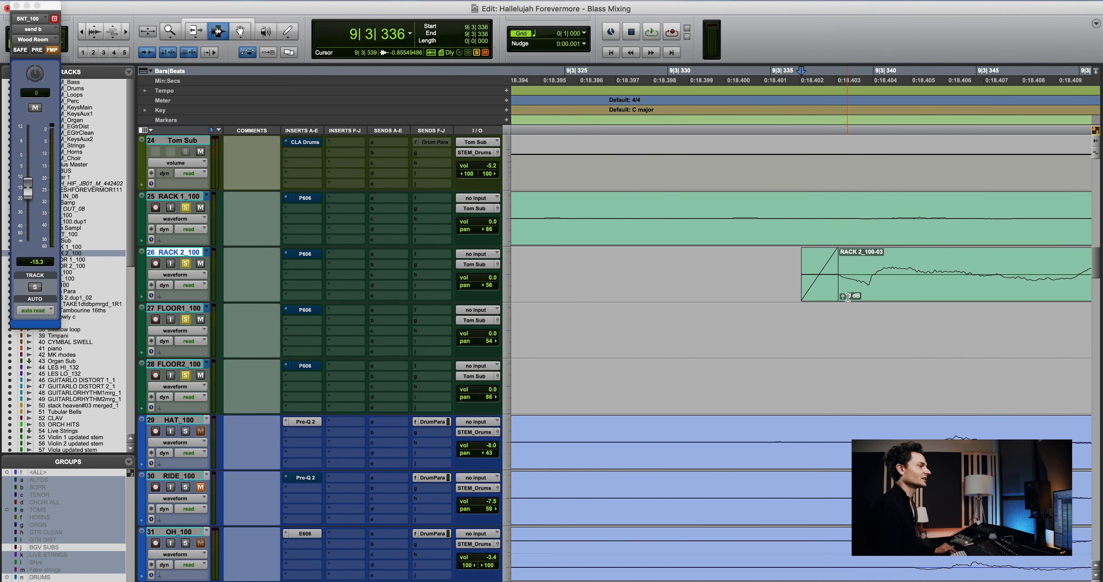
key("r")
key("r")
key("r")
key("r")
key("r")
key("r")
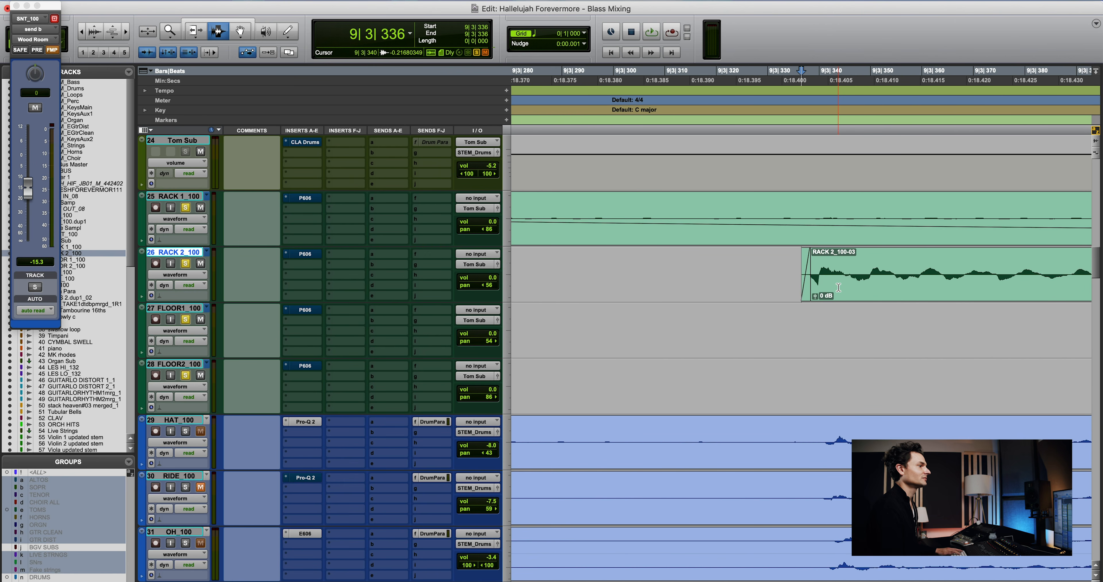
key("r")
key("r")
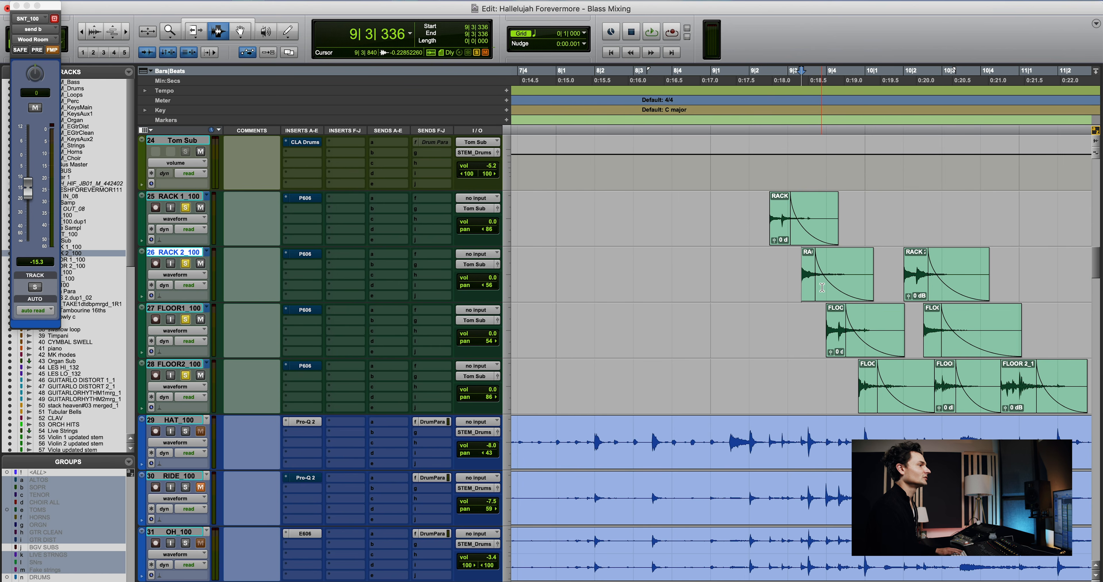
scroll(777, 277, "right", 5)
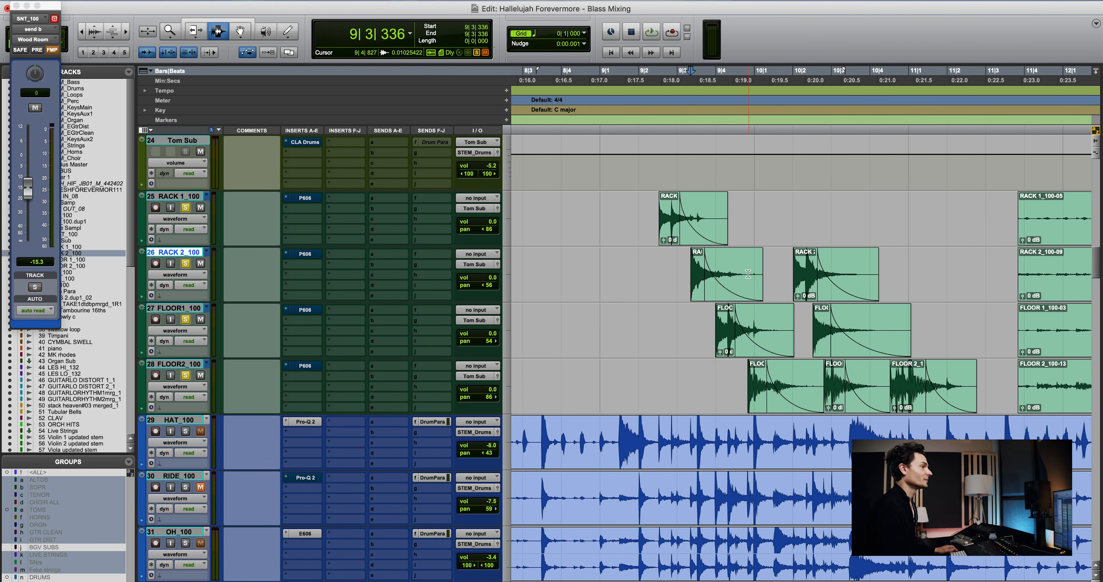
Select 9|2|295 to 11|3|000 on all four tom tracks and consolidate each track's cleaned hits into one clip
left_click_drag(669, 262, 986, 397)
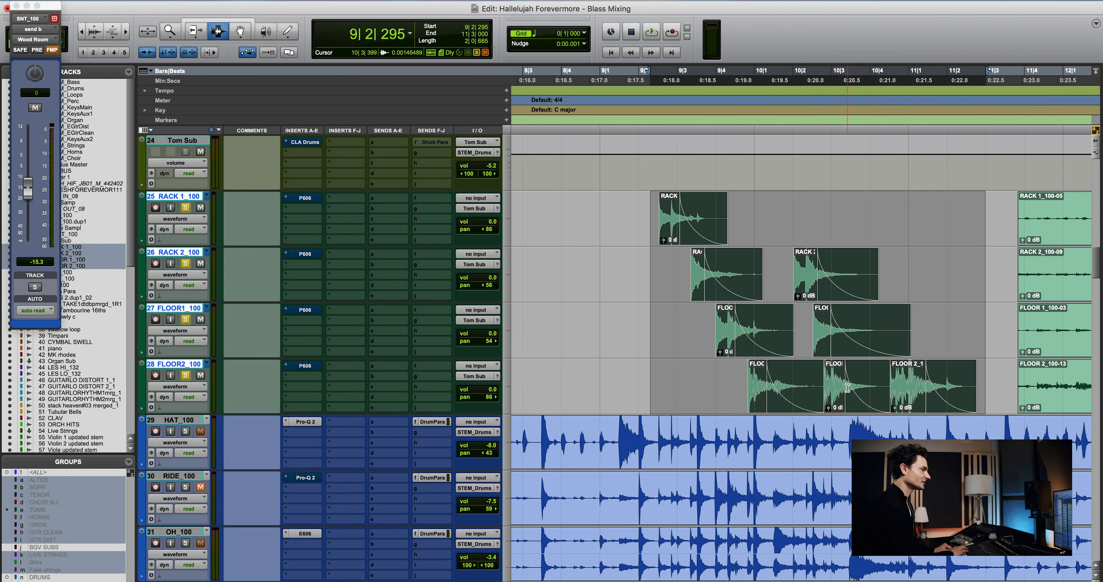
key("alt+shift+3")
key("r")
key("r")
key("r")
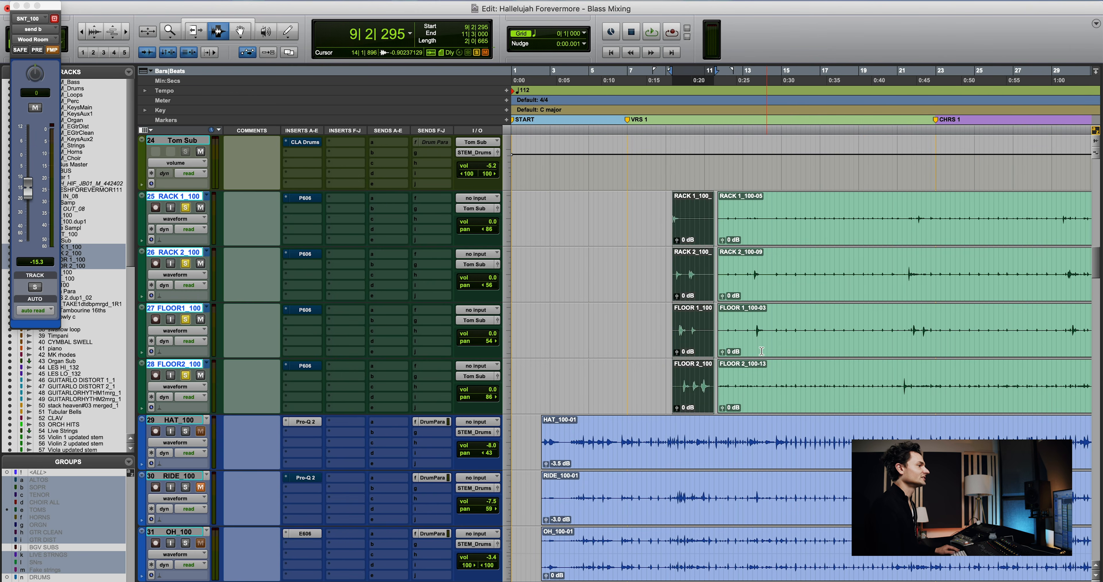
Switch all four tom tracks to their cleaned .01 playlists, starting from RACK 1_100
left_click_drag(773, 327, 799, 327)
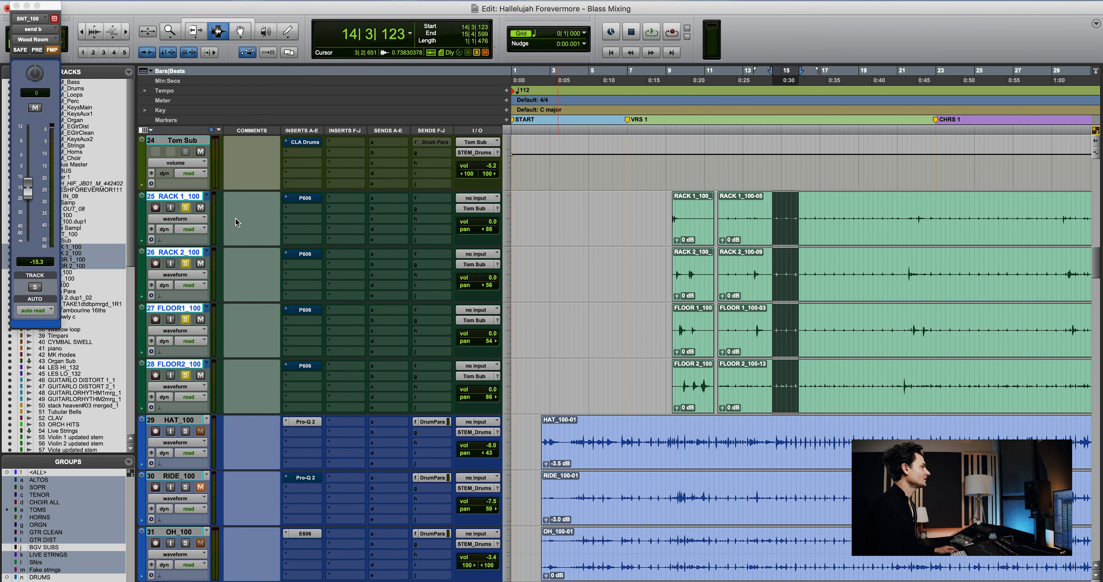
left_click(206, 196)
left_click(253, 203)
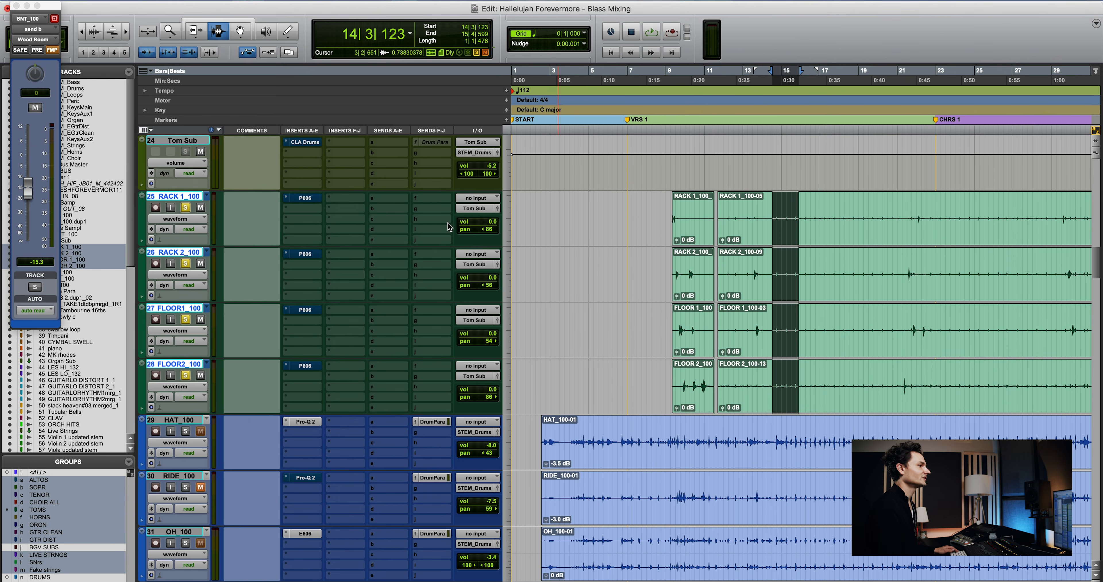
key("r")
key("r")
left_click(672, 279)
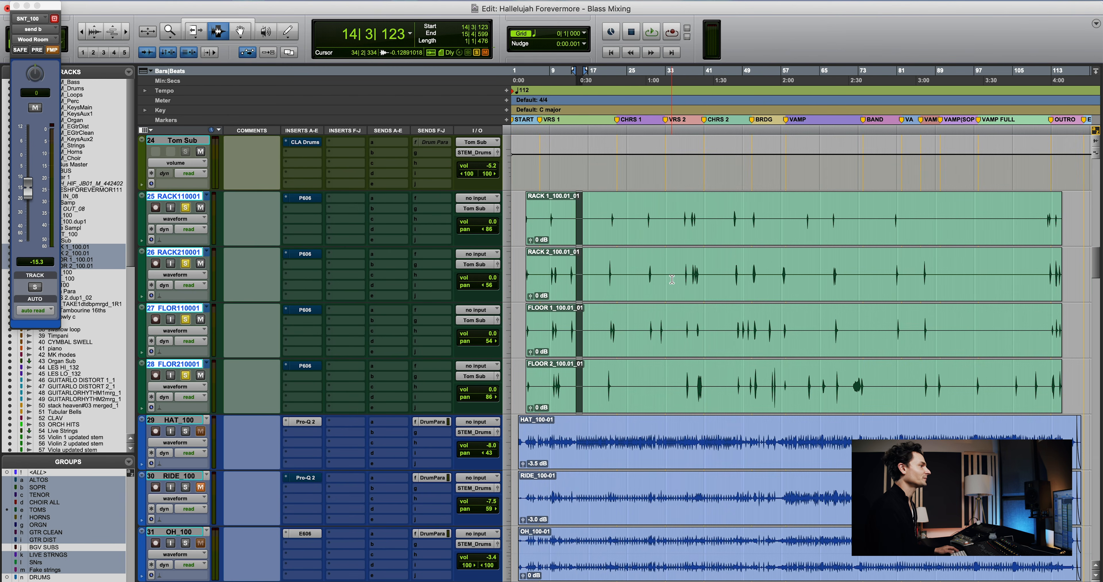
Play the tom fill from 37|1|155 to 38|1|588 on all four tracks and activate their P606 EQs
key("t")
key("t")
scroll(732, 265, "right", 5)
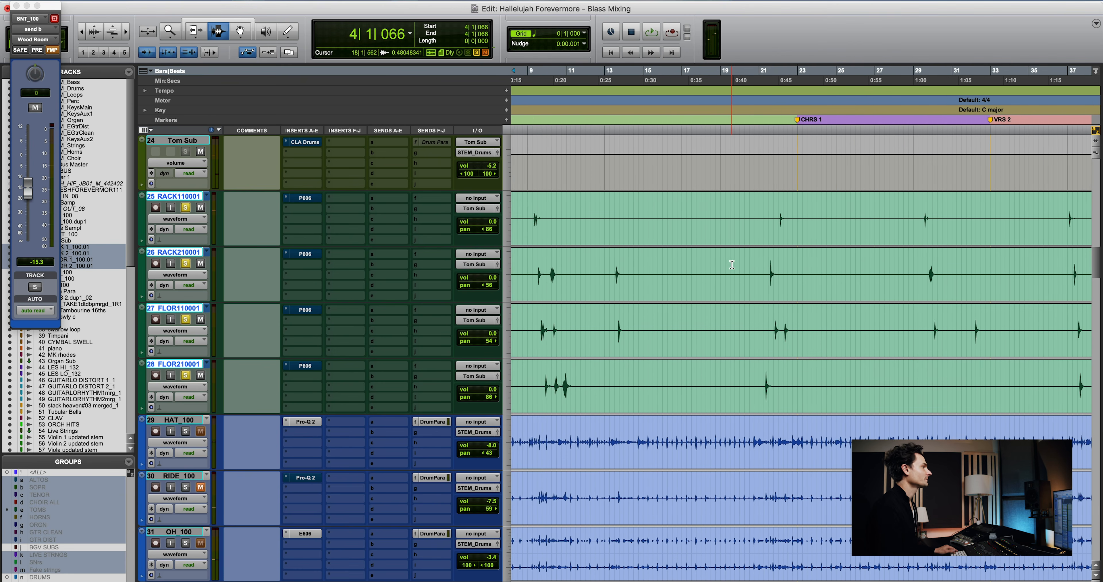
key("t")
key("t")
key("t")
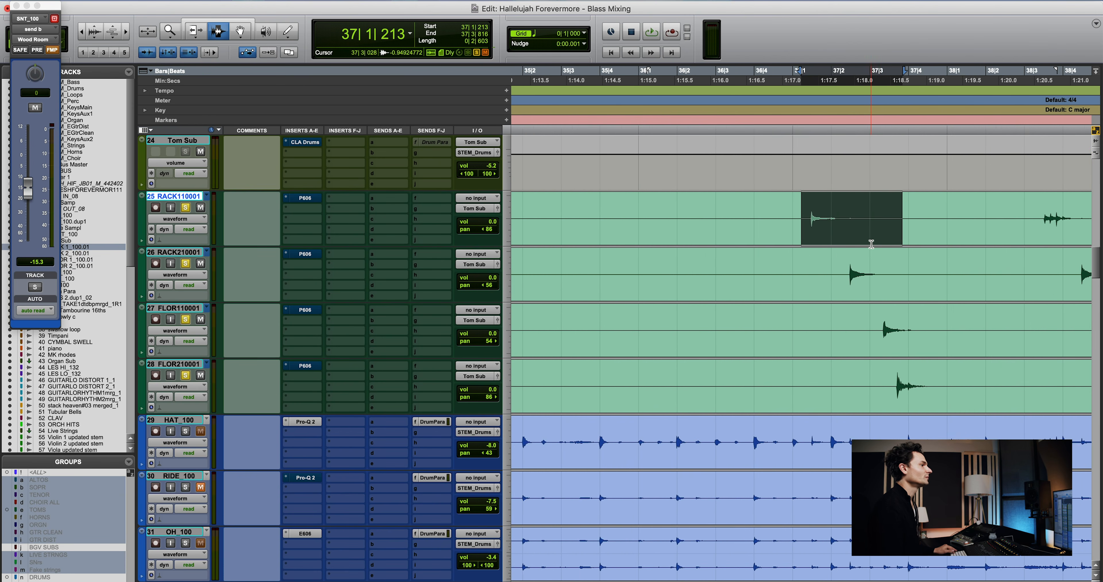
scroll(818, 243, "right", 2)
mouse_move(799, 227)
left_mouse_down()
mouse_move(753, 232)
mouse_move(811, 236)
left_mouse_up()
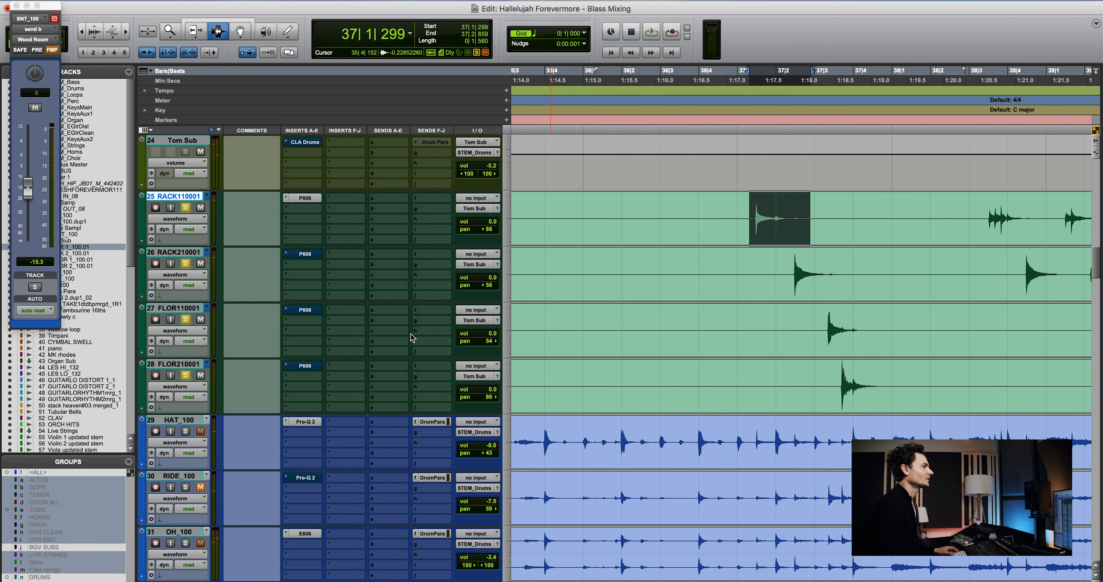
left_click_drag(745, 232, 915, 385)
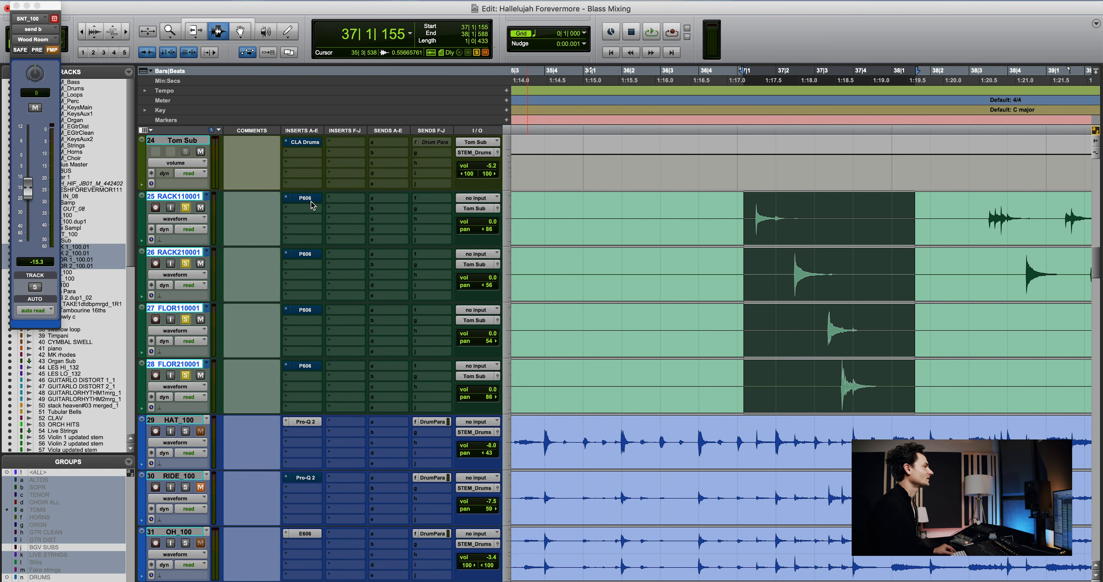
key("space")
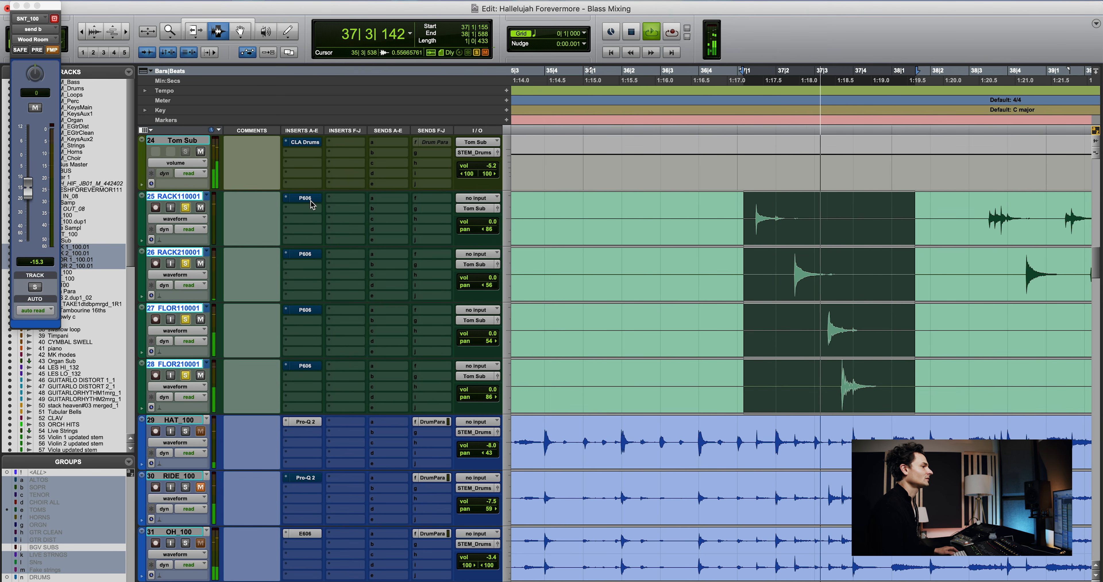
left_click(305, 198, "super")
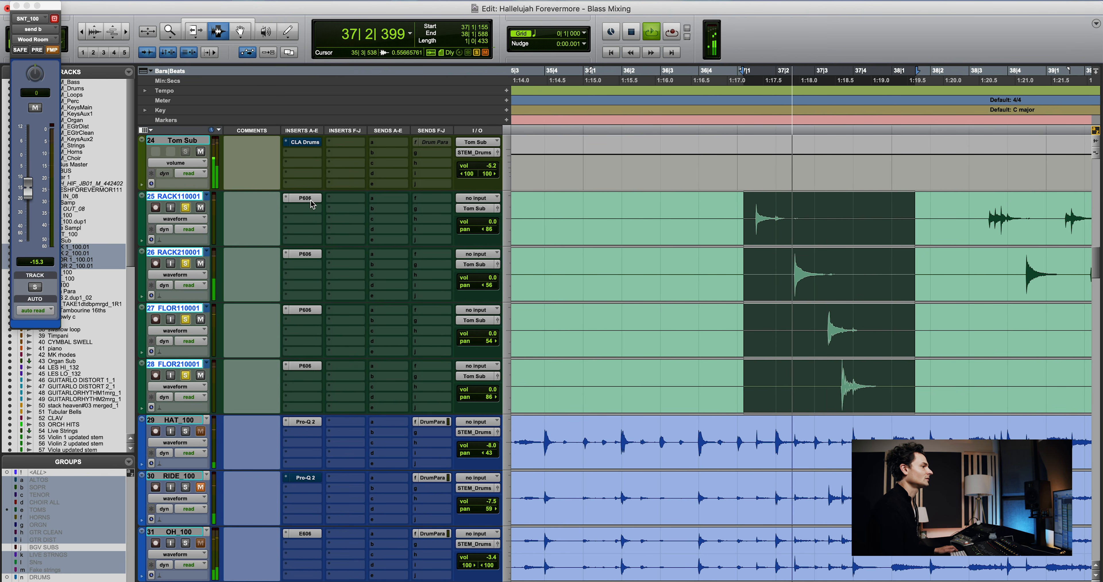
Select RACK 1's hit at 37|1|284, sweep boosted band P3 of its P606 EQ to 565.01 Hz, and cut the gain to -15.00
mouse_move(749, 221)
left_mouse_down()
mouse_move(796, 221)
mouse_move(749, 221)
left_mouse_up()
left_click(785, 222)
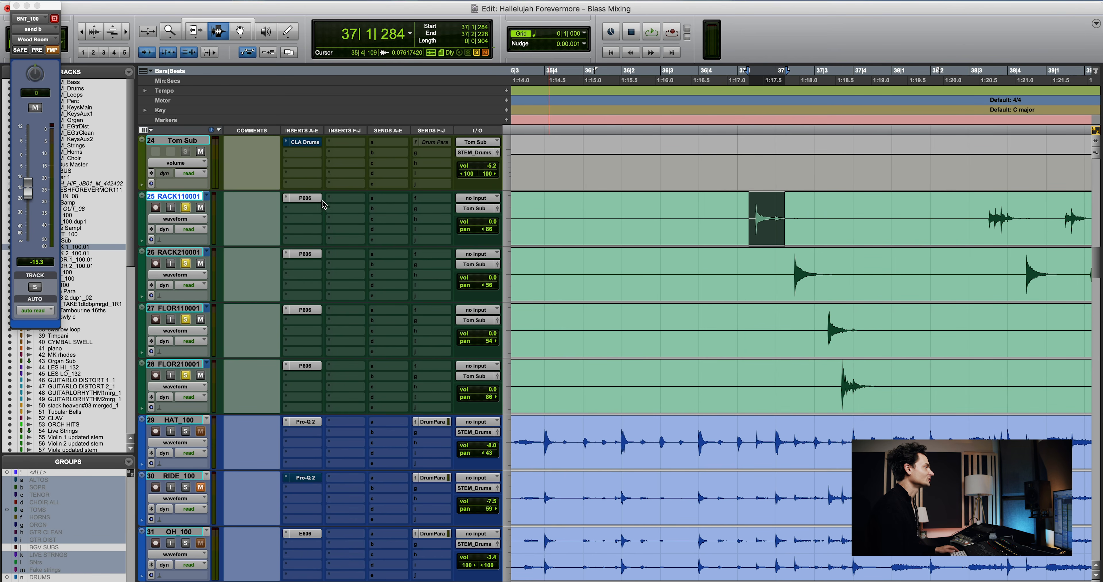
left_click(312, 199)
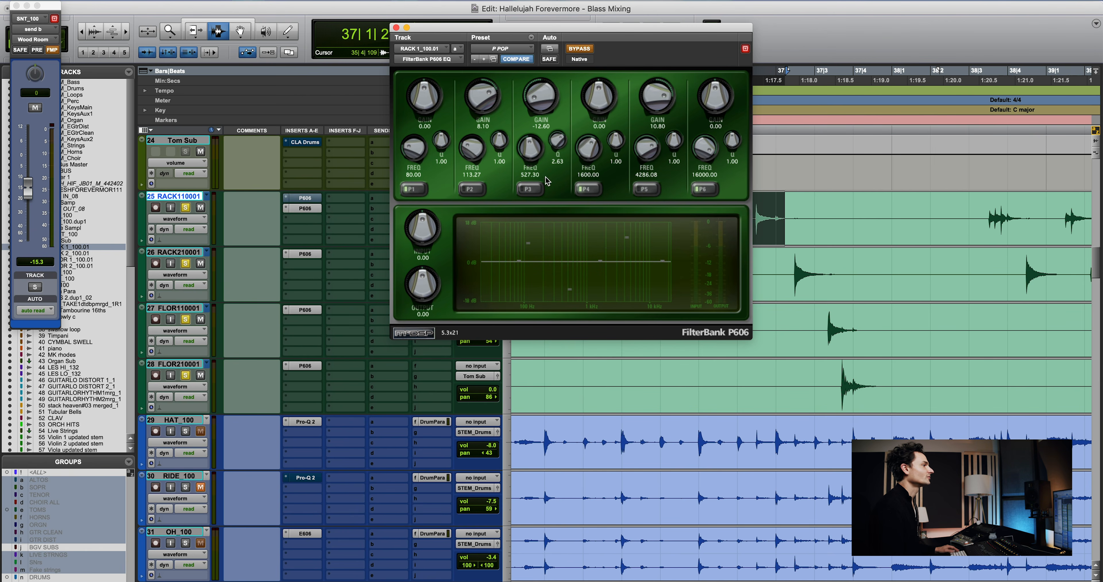
left_click(535, 190)
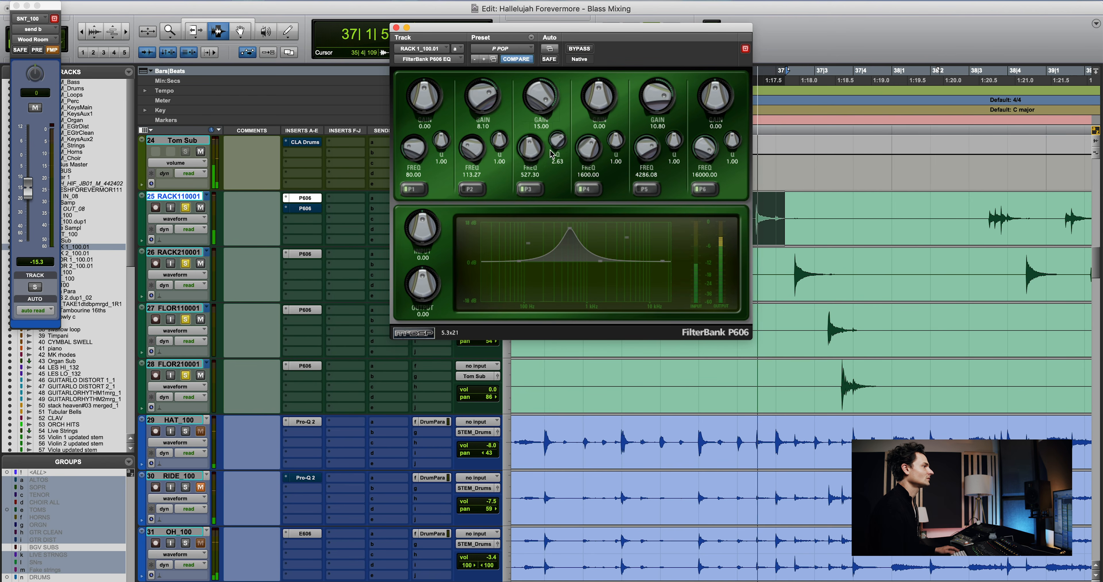
mouse_move(532, 158)
left_mouse_down()
mouse_move(531, 167)
mouse_move(540, 161)
left_mouse_up()
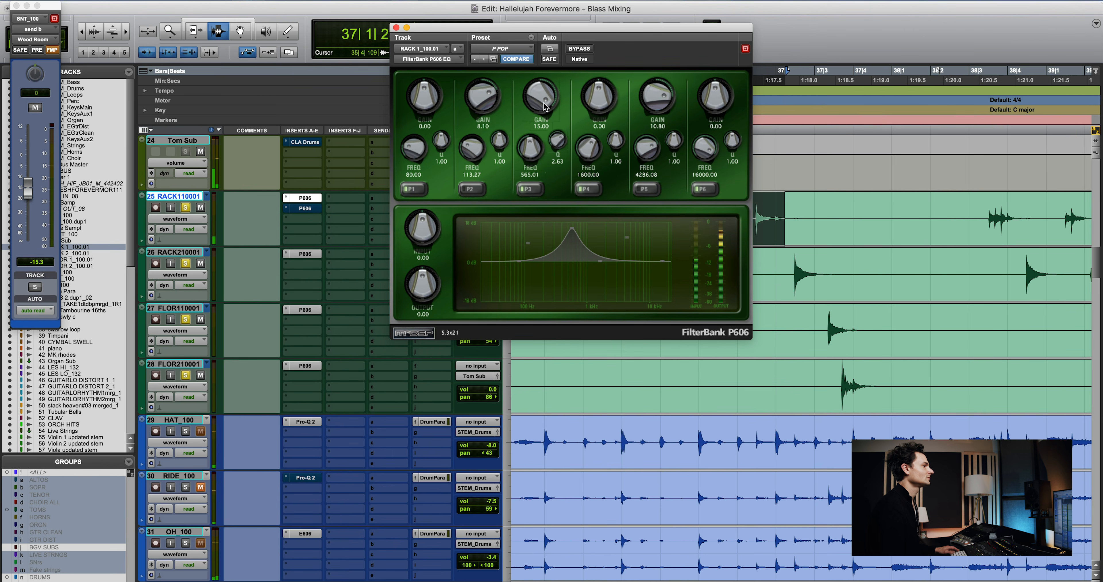
left_click_drag(545, 106, 536, 171)
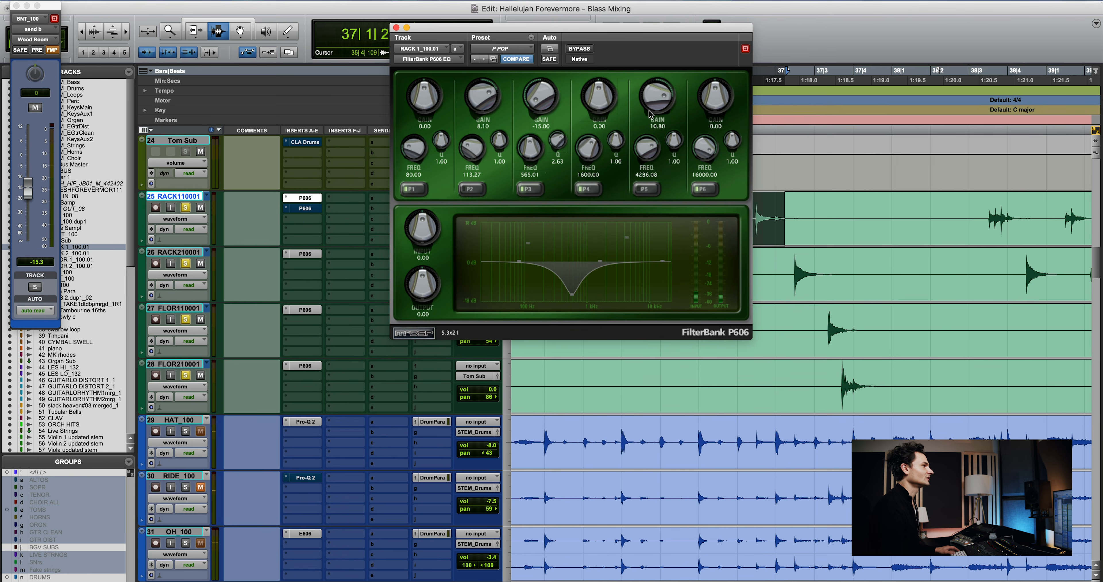
Enable bands P5 and P2 on RACK 1's P606 EQ with gains of 11.40 and 10.50
left_click(648, 189)
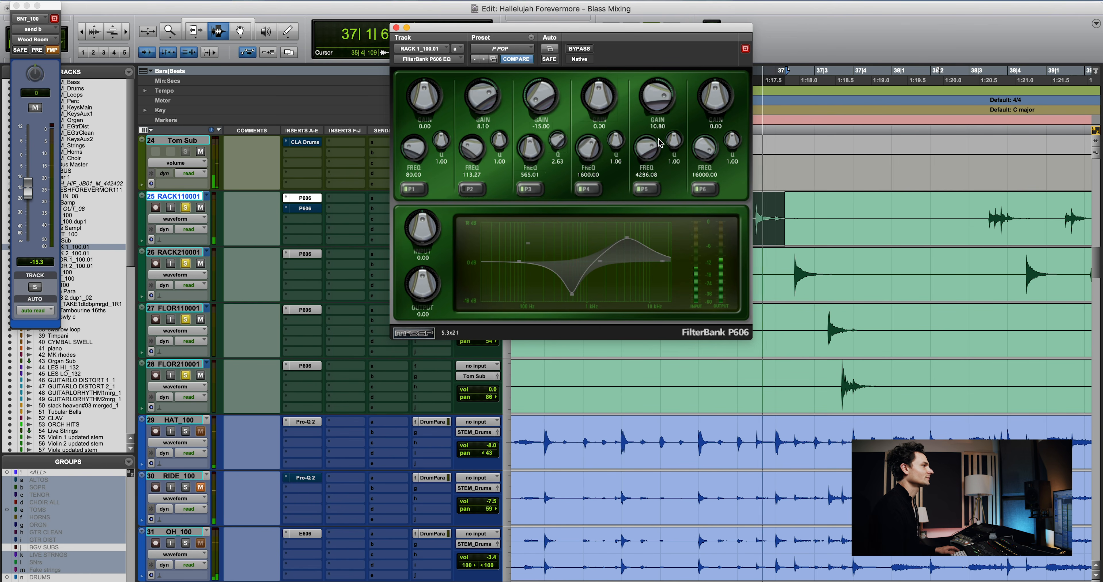
left_click_drag(659, 119, 662, 96)
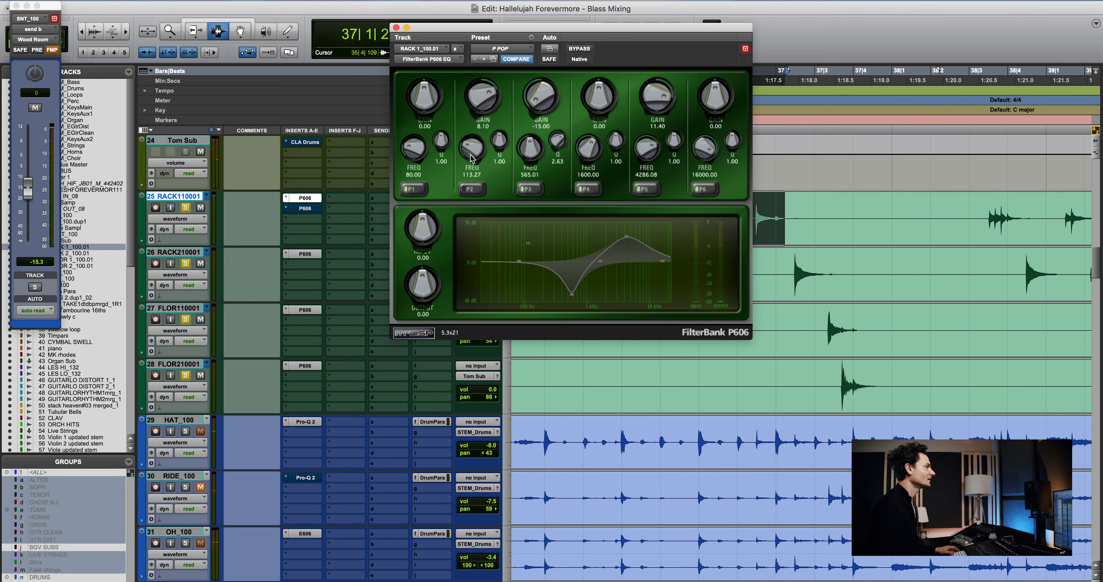
left_click(482, 193)
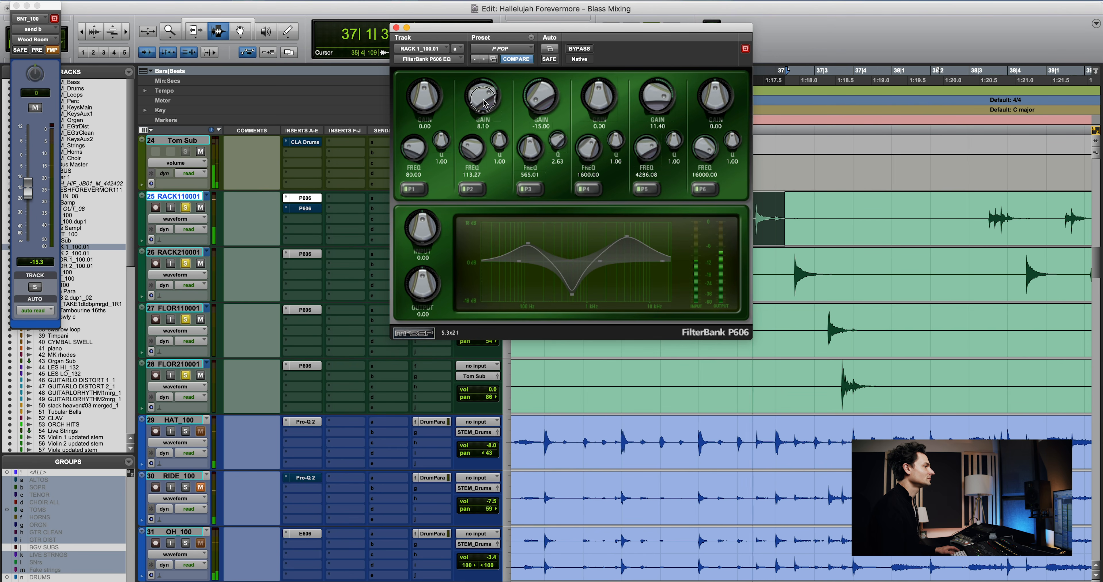
left_click_drag(484, 107, 519, 107)
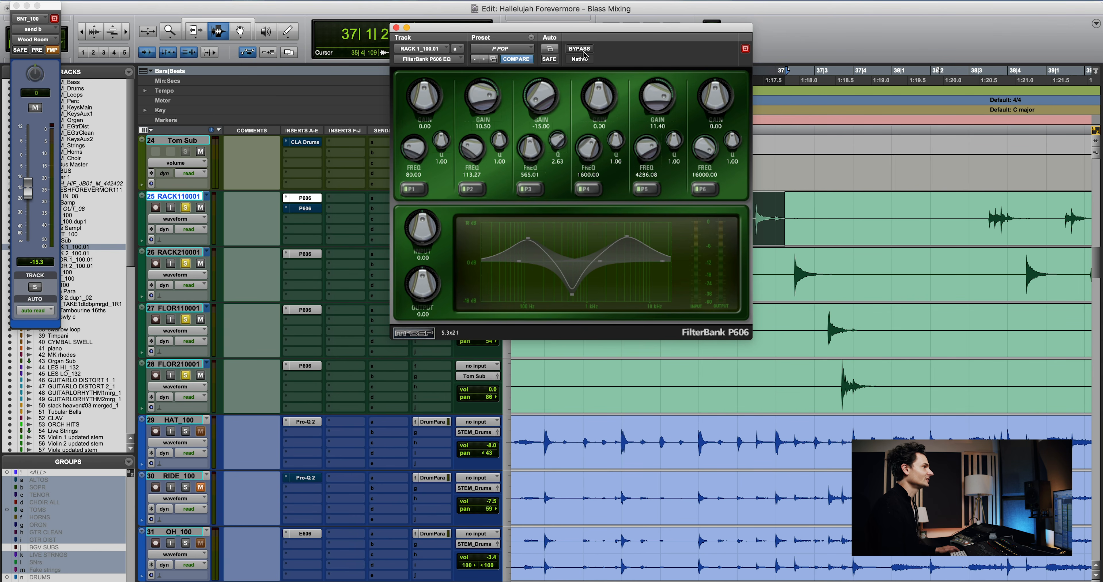
key("super+w")
Check FLOOR 1's P606 EQ against its hit at 37|3|171, and enable bands P2 and P5 on FLOOR 2's P606
left_click_drag(821, 341, 865, 341)
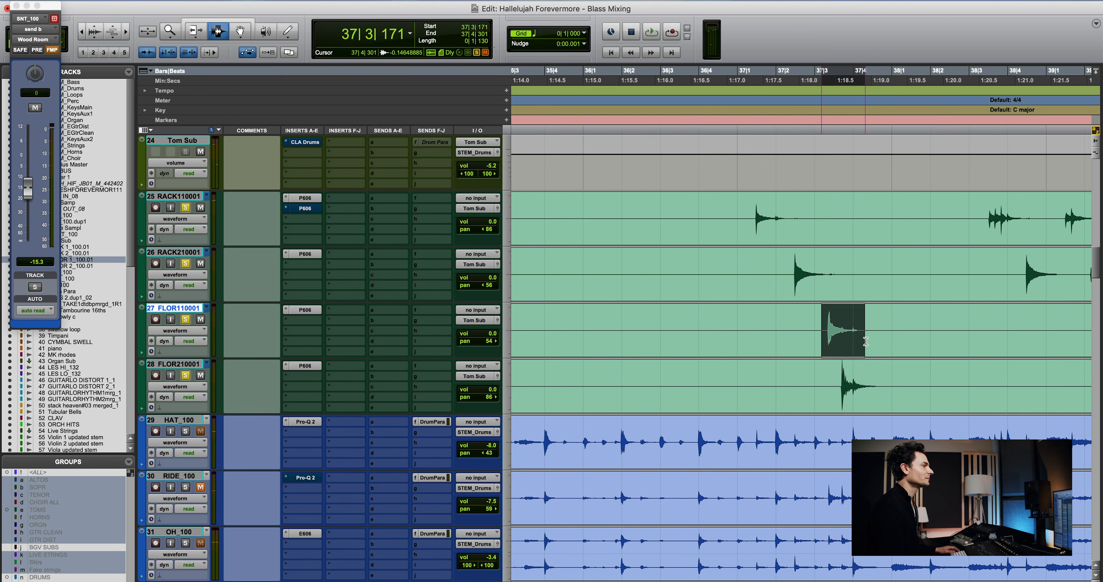
left_click(305, 311)
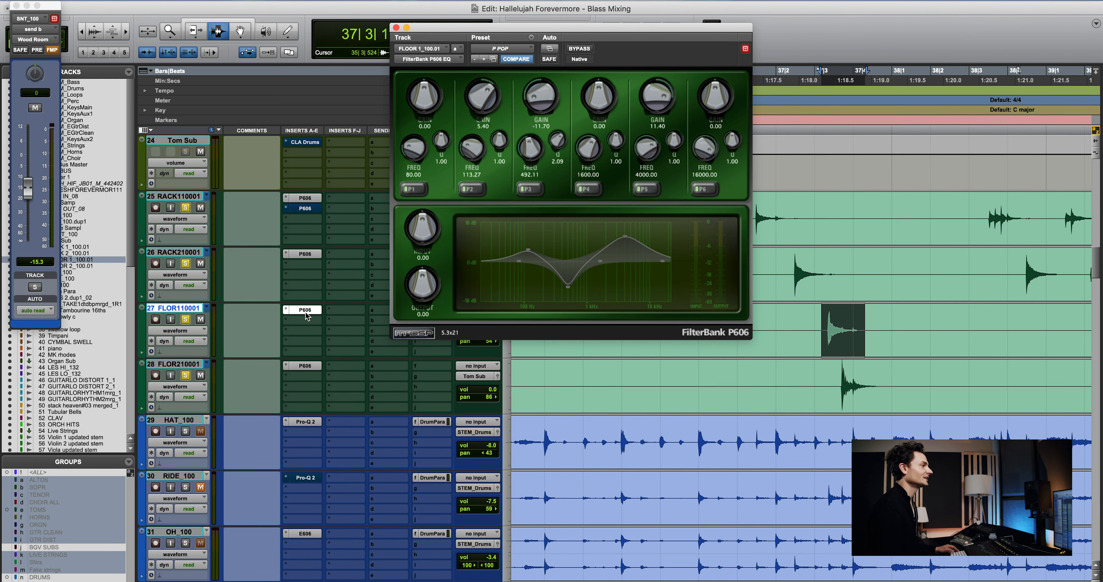
left_click(310, 366)
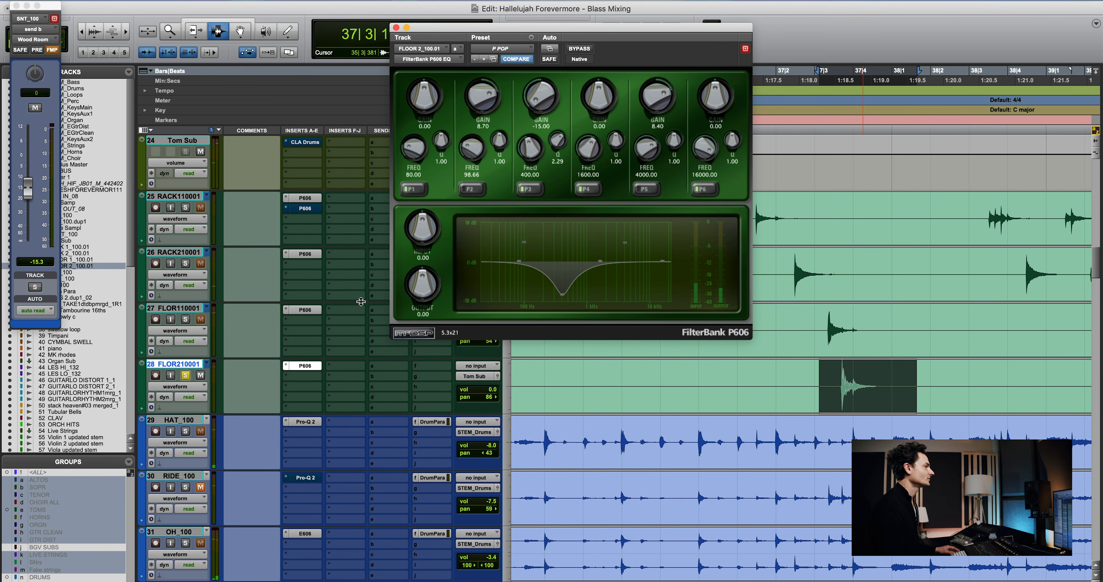
left_click(472, 189)
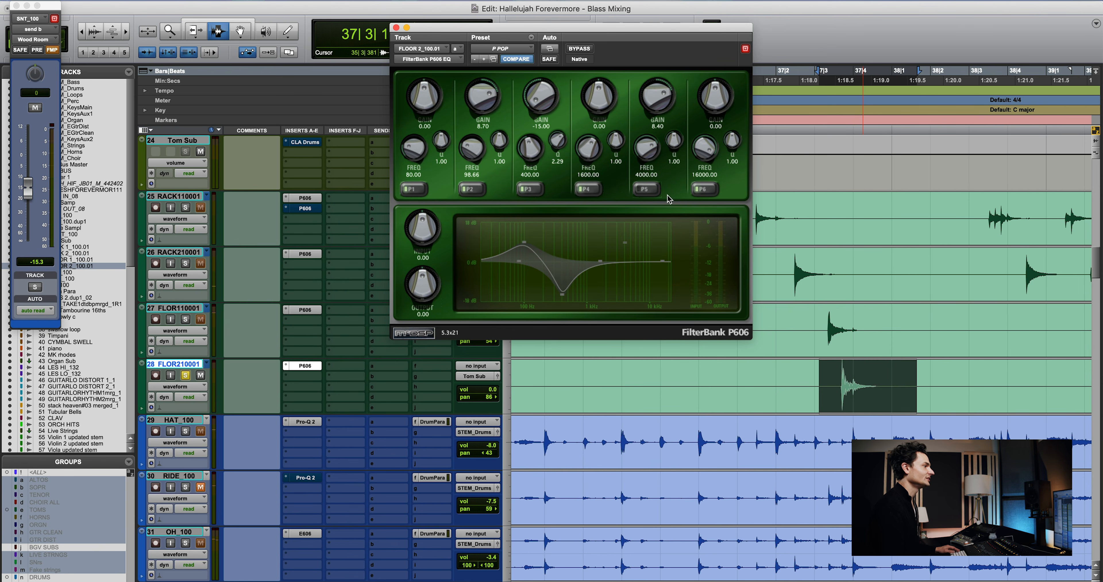
left_click(646, 189)
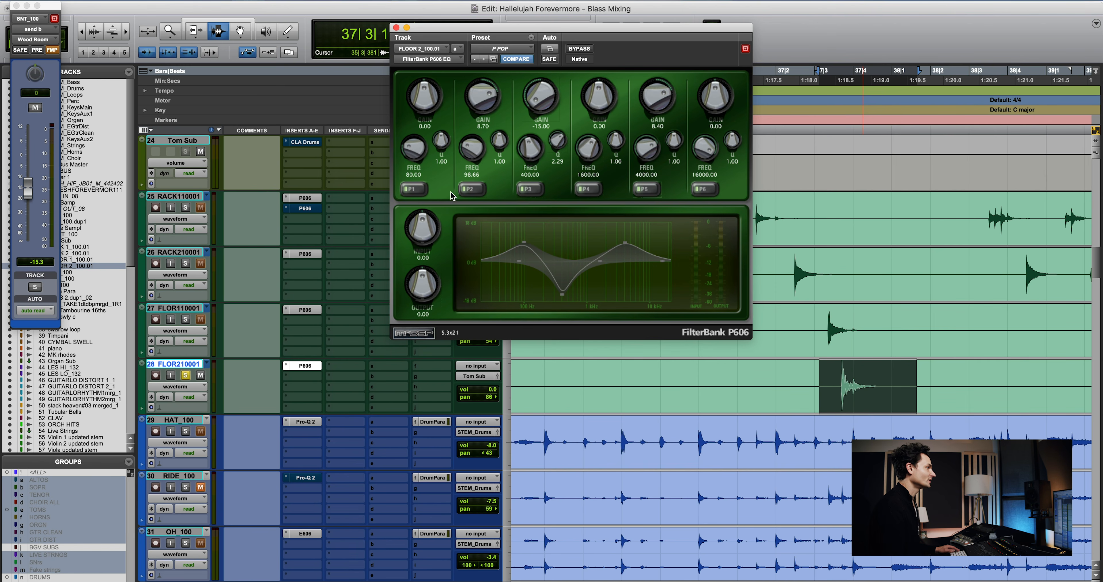
Solo all four tom tracks, reactivate their group, and switch them back to the uncleaned original playlists
left_click(185, 207)
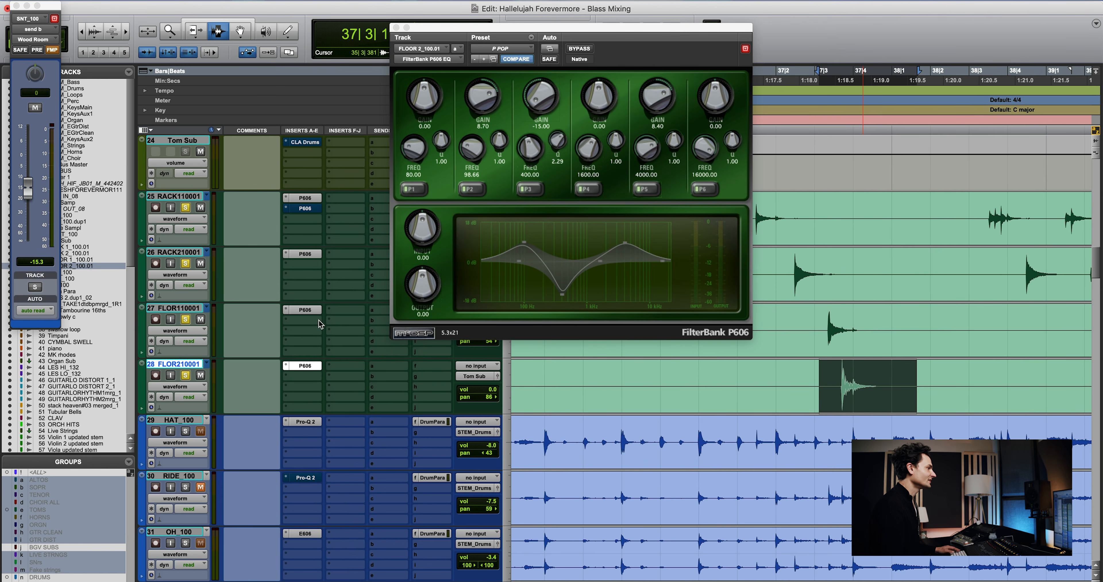
key("r")
key("r")
scroll(465, 380, "up", 3)
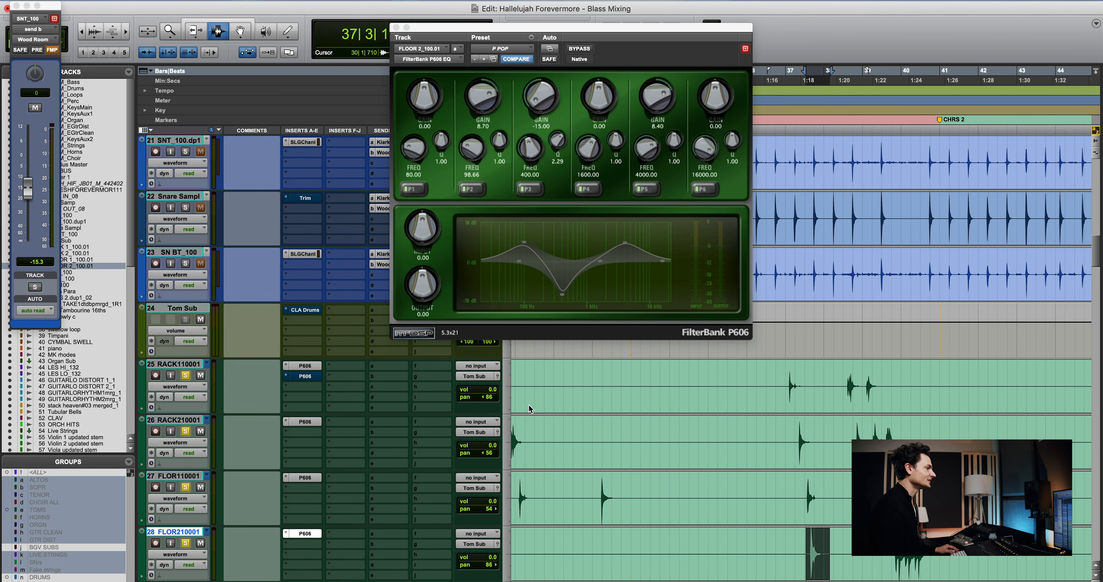
left_click(586, 413)
key("shift+super+g")
left_click_drag(638, 423, 694, 428)
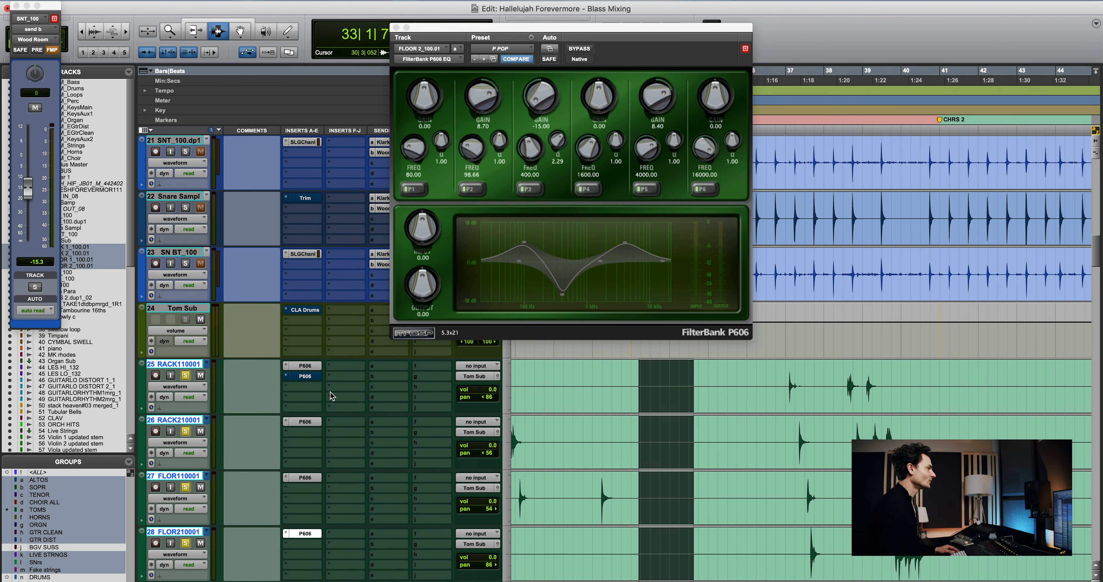
left_click(206, 365)
left_click(234, 355)
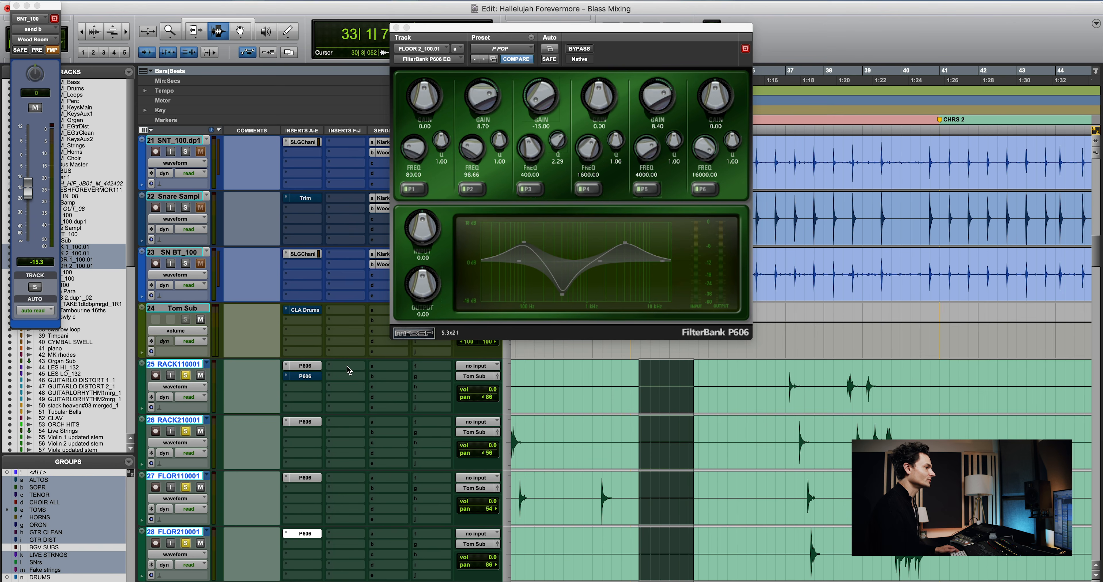
Play the uncleaned tom bleed from 33|2|323 on all four tracks, comparing the P606 EQs bypassed and active
left_click(644, 420)
left_click_drag(645, 420, 714, 423)
key("space")
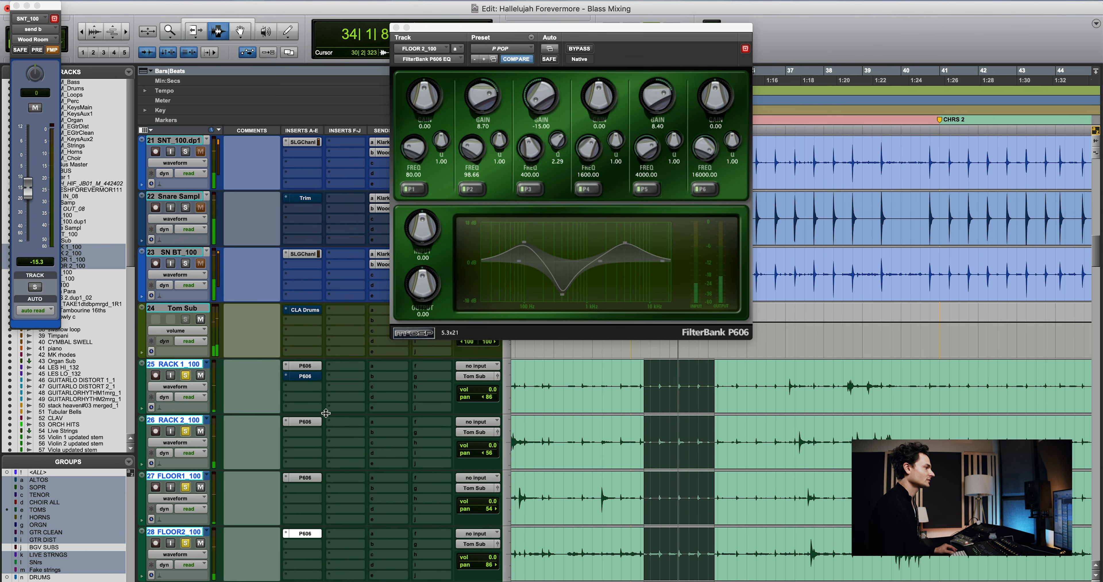
left_click(310, 366, "super")
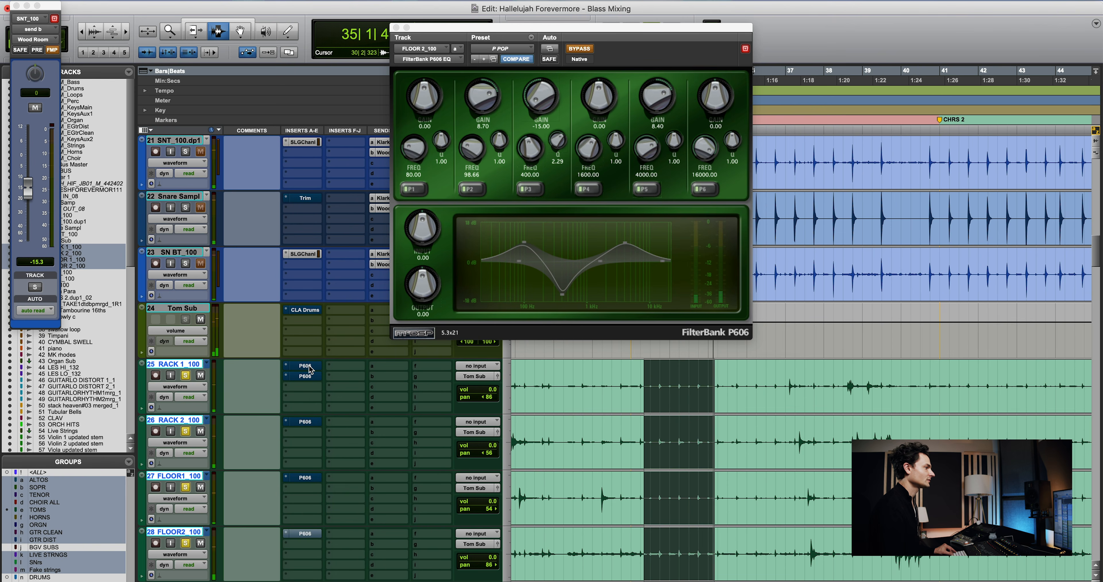
left_click(310, 366, "super")
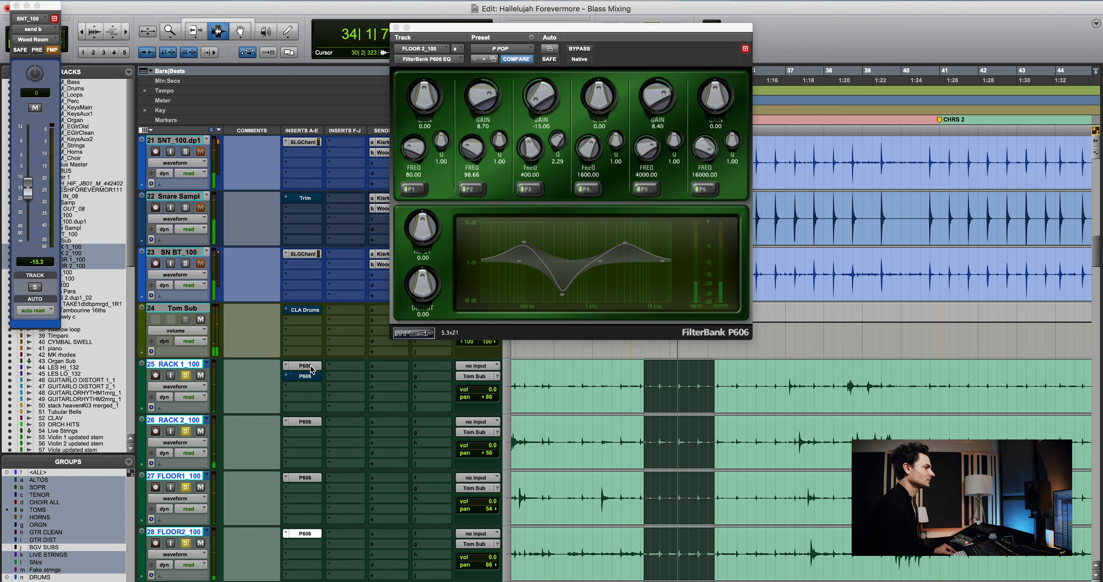
key("space")
Return all four tom tracks to the cleaned .01 playlists and place the cursor at the fill in bar 37
left_click(207, 364)
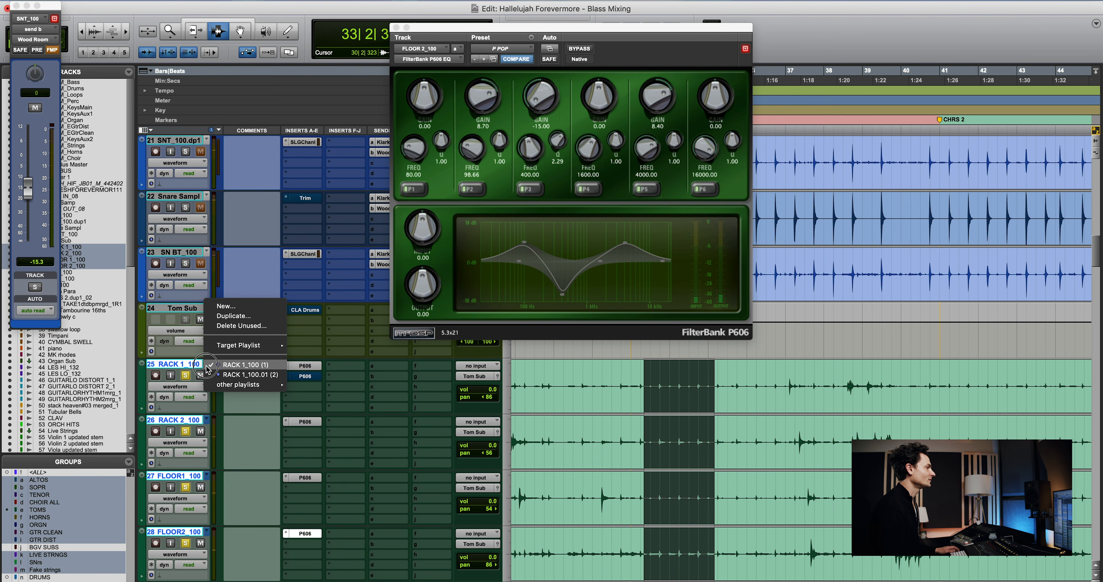
left_click(214, 375)
left_click_drag(727, 411, 787, 419)
left_click(739, 419)
key("r")
key("r")
key("t")
left_click(827, 406)
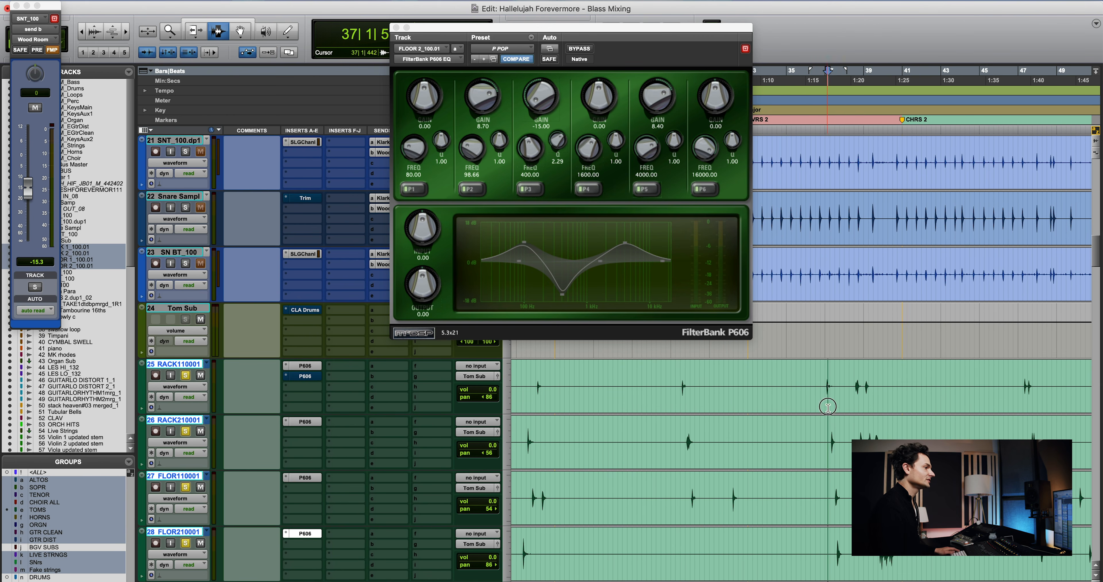
Open CLA Drums on the Tom Sub and play the soloed, cleaned tom fill at bar 37 through it
left_click(298, 311)
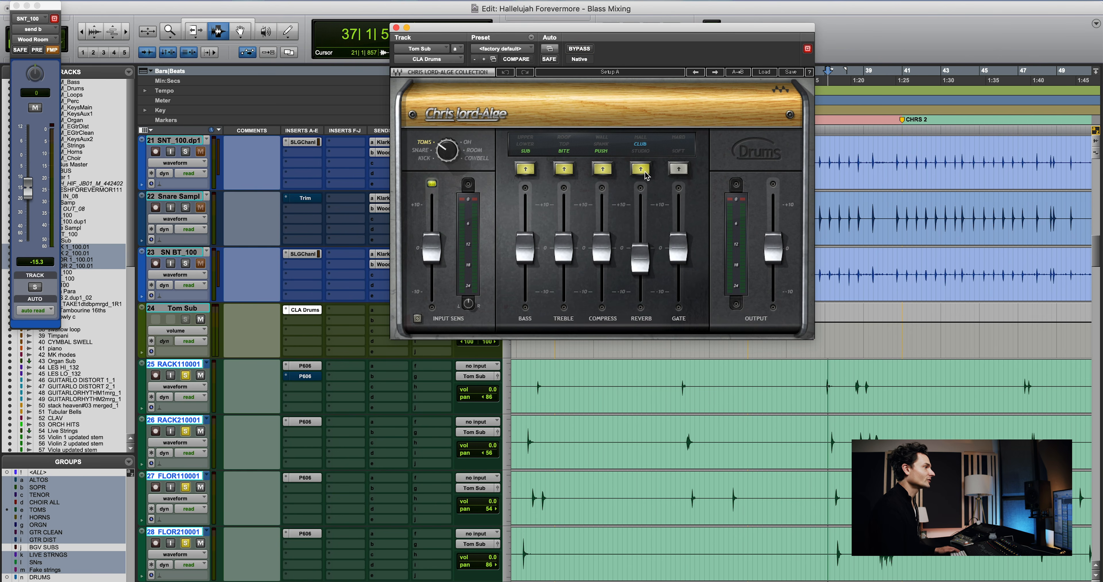
left_click_drag(819, 420, 854, 417)
key("t")
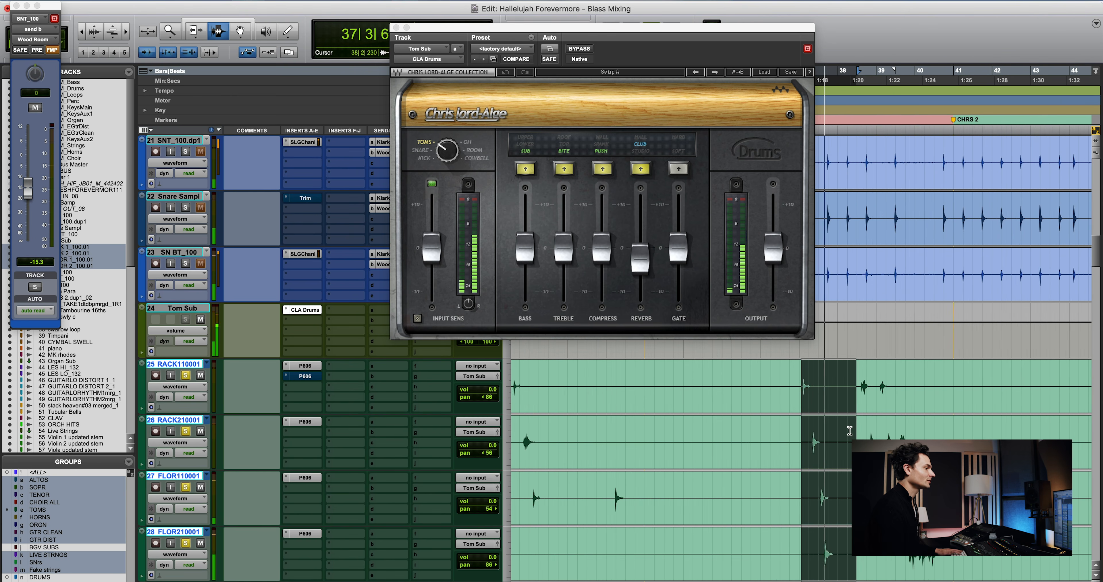
key("r")
key("space")
Play the cleaned tom fill within the full drum mix from 36|4|026, with the tom tracks no longer soloed
left_click(741, 457)
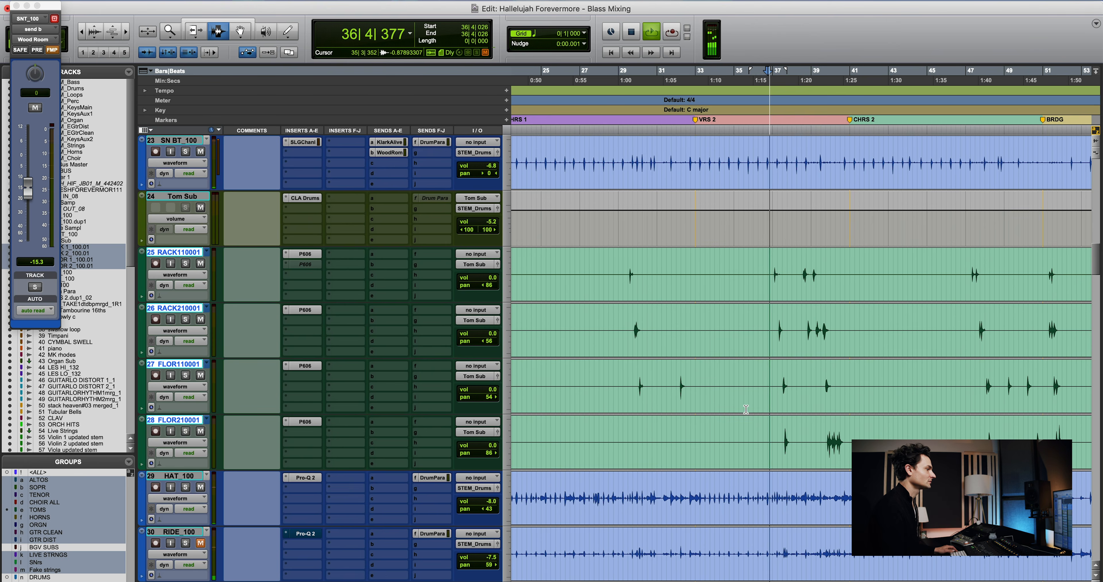
scroll(746, 410, "down", 2)
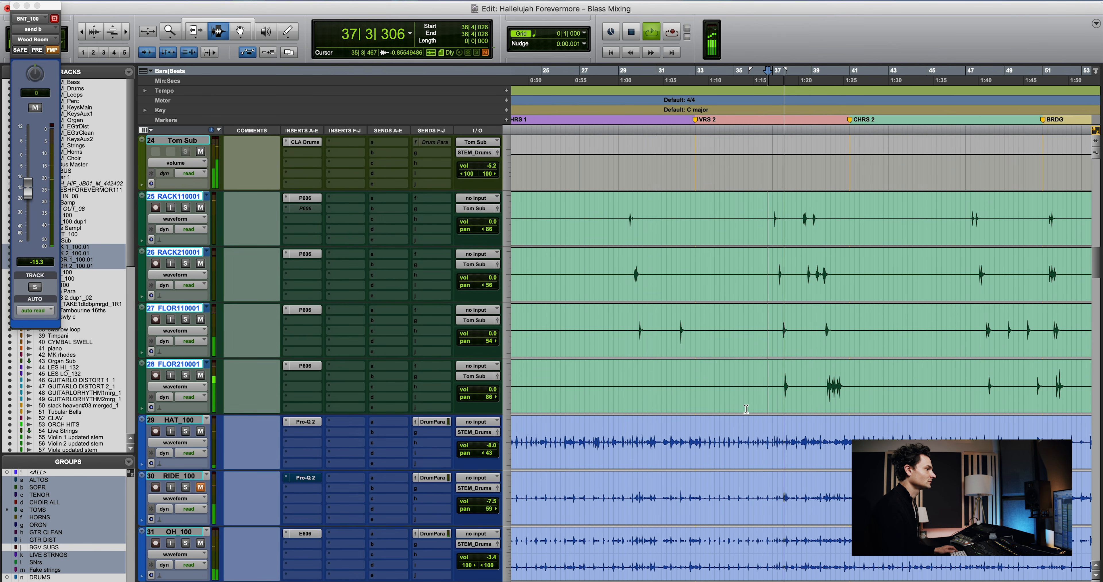
key("r")
scroll(784, 406, "down", 3)
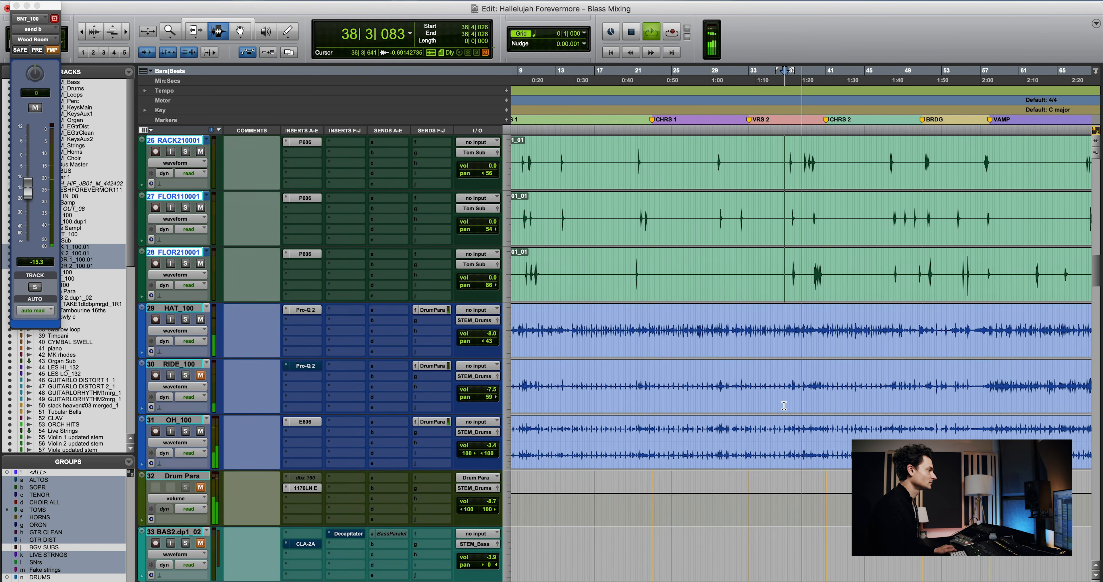
scroll(784, 404, "right", 2)
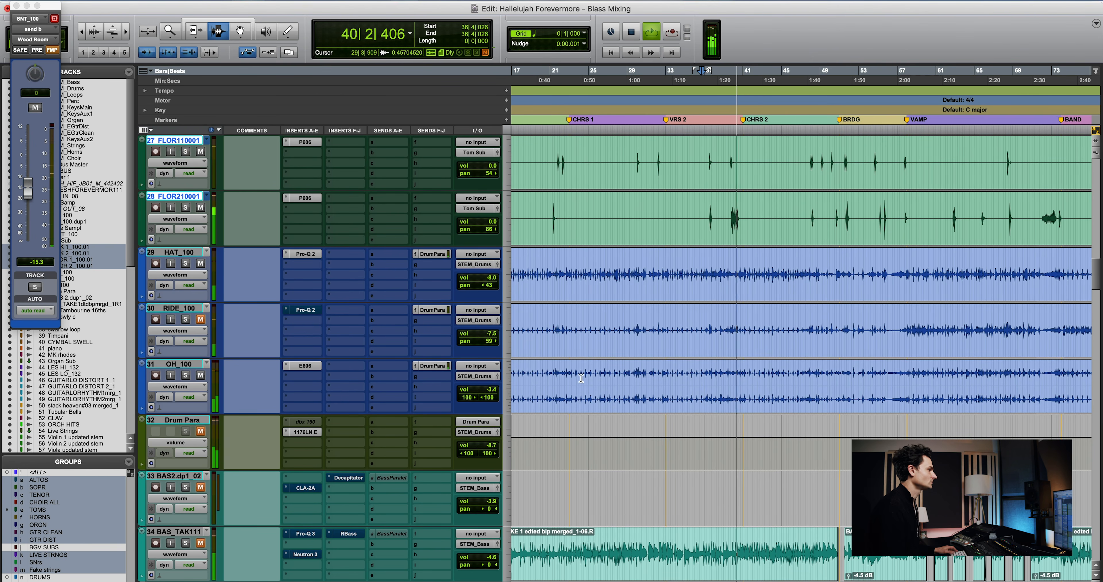
scroll(588, 396, "up", 1)
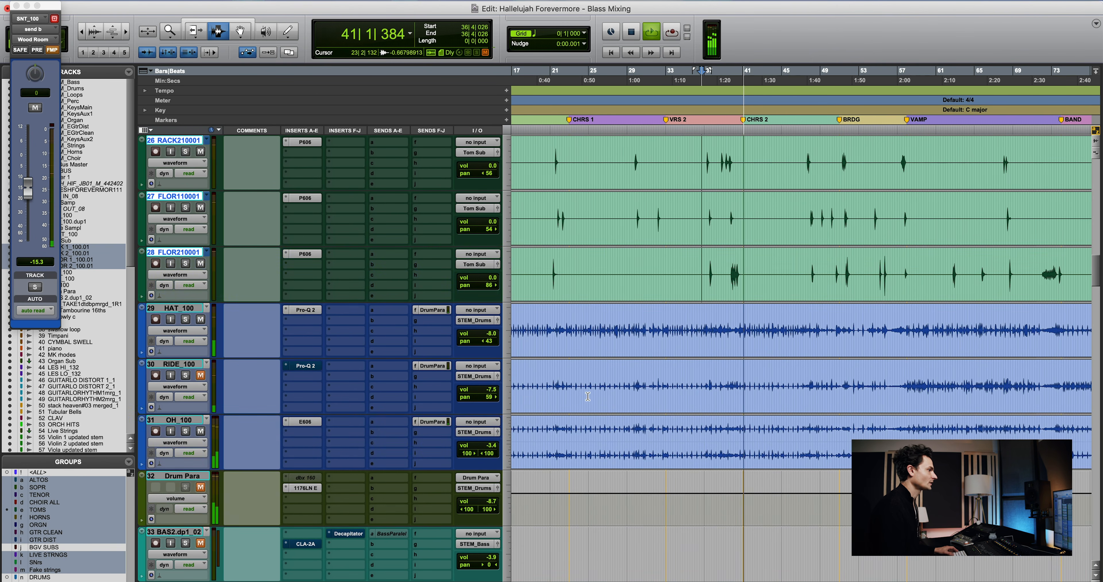
Examine the RIDE_100 waveform across the whole song, comparing CHRS 1 with the VAMP section
left_click(614, 388)
key("r")
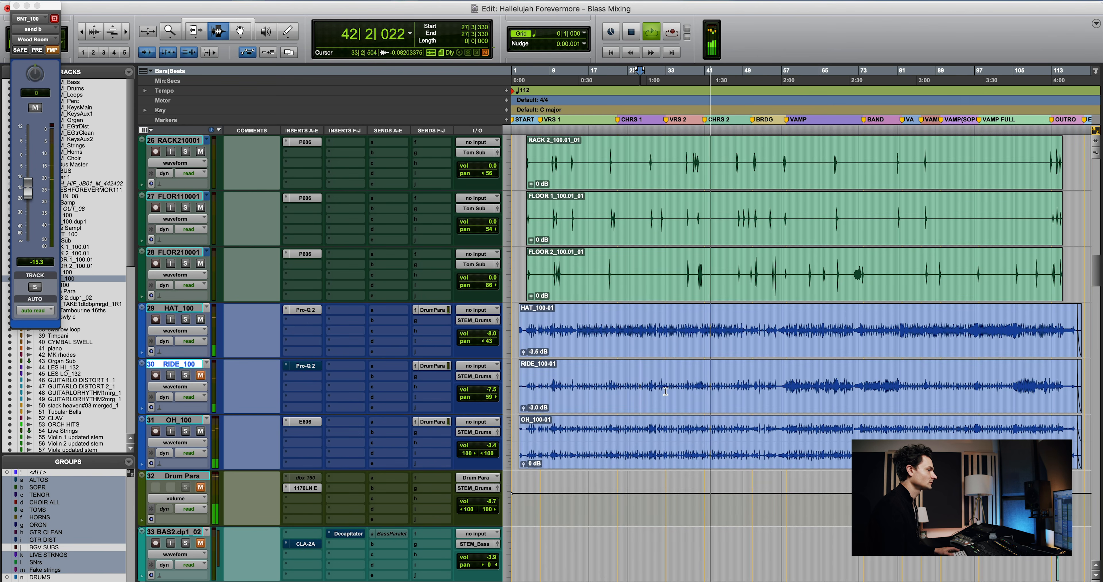
key("space")
left_click(628, 394)
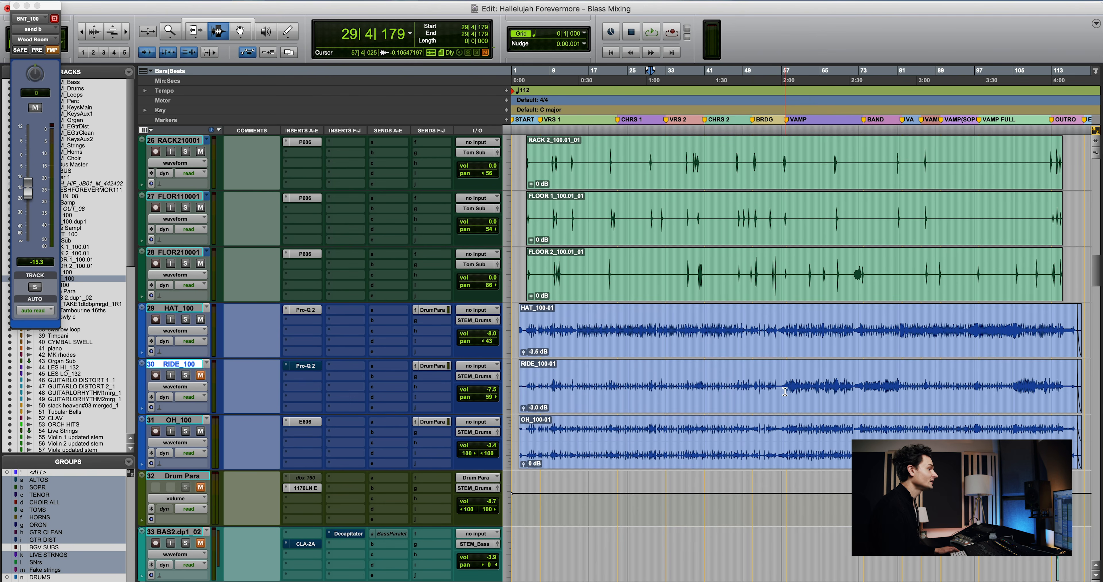
left_click_drag(792, 392, 886, 392)
left_click(637, 399)
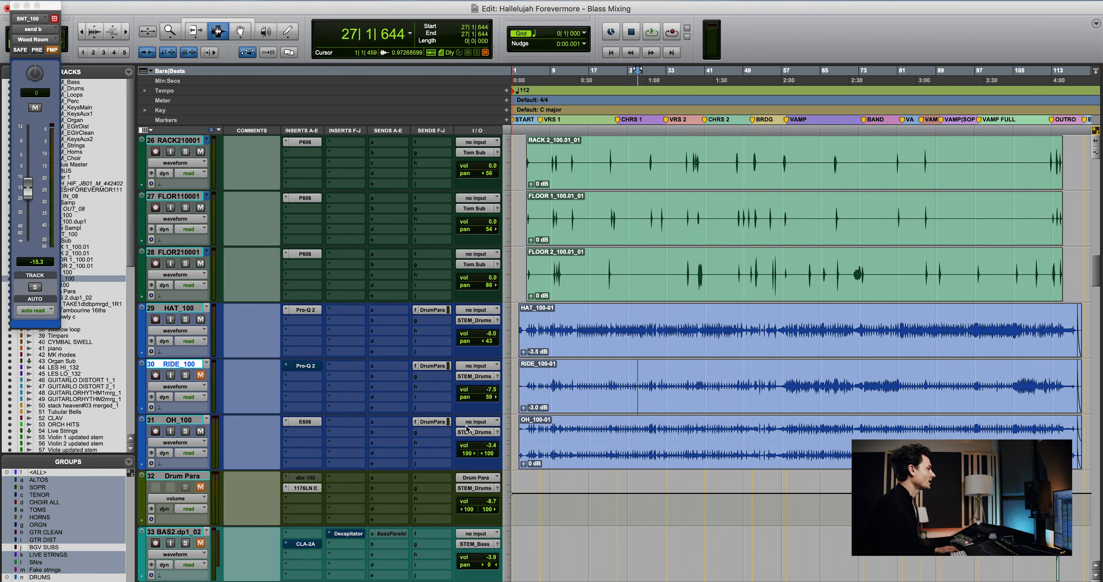
Examine the Drum Para bus and the overhead, hat, ride, snare and kick tracks
left_click(198, 479)
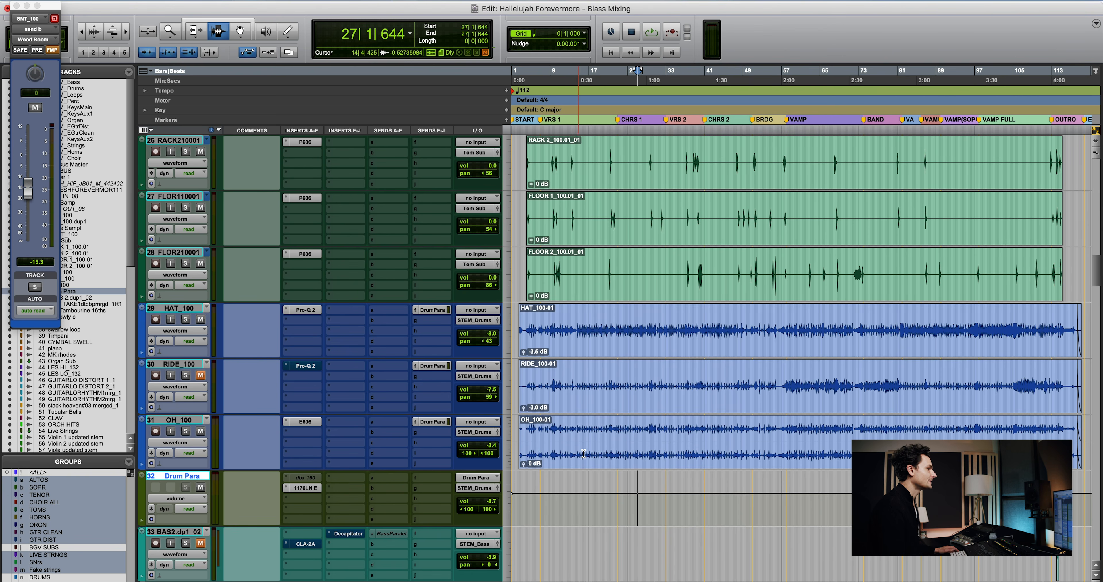
left_click_drag(588, 451, 595, 430)
scroll(595, 430, "up", 2)
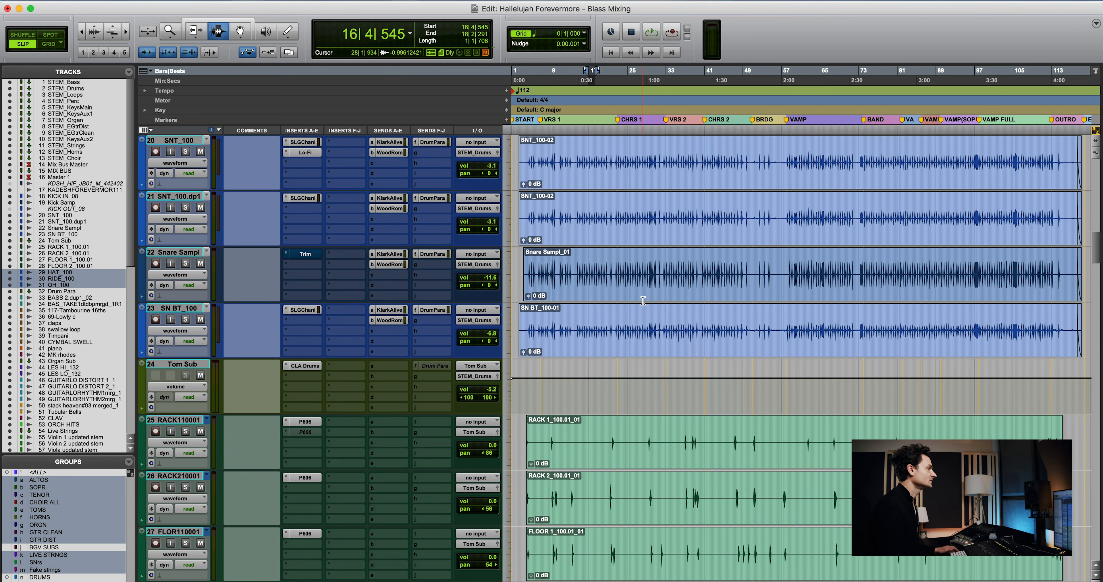
mouse_move(644, 301)
left_mouse_down()
mouse_move(638, 281)
mouse_move(653, 303)
left_mouse_up()
scroll(638, 282, "up", 3)
left_click(644, 218)
scroll(642, 256, "down", 5)
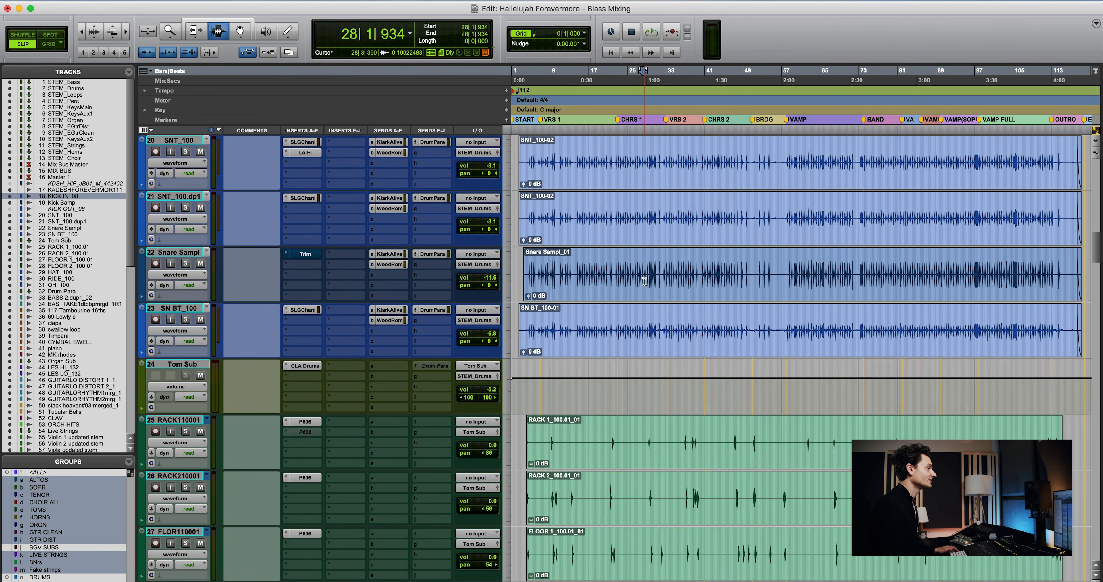
Play the song from 17|4|834 and compare it with the Drum Para bus muted and active
scroll(626, 286, "down", 5)
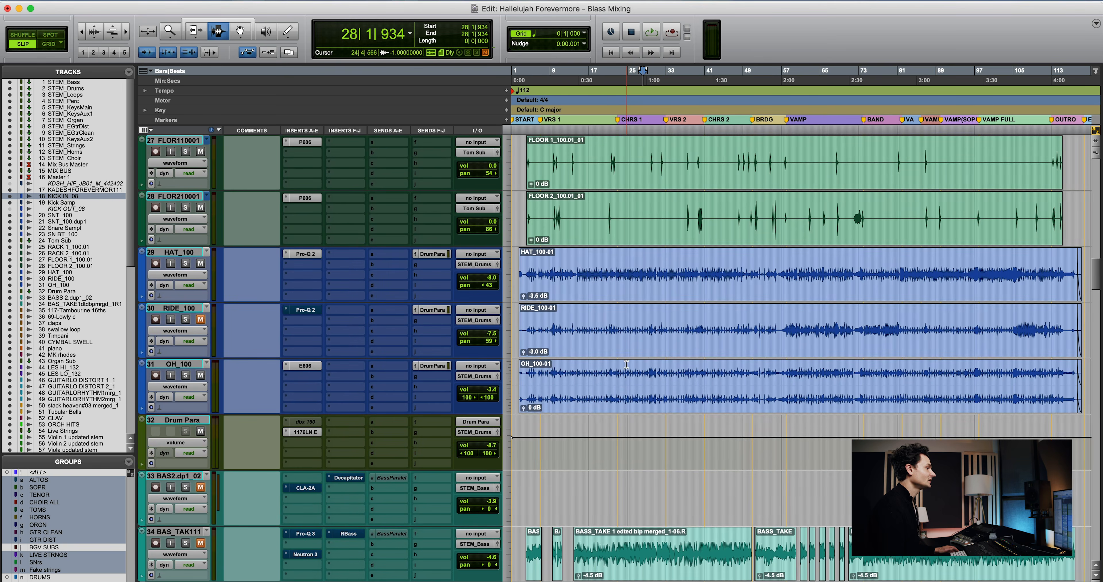
left_click(594, 329)
key("space")
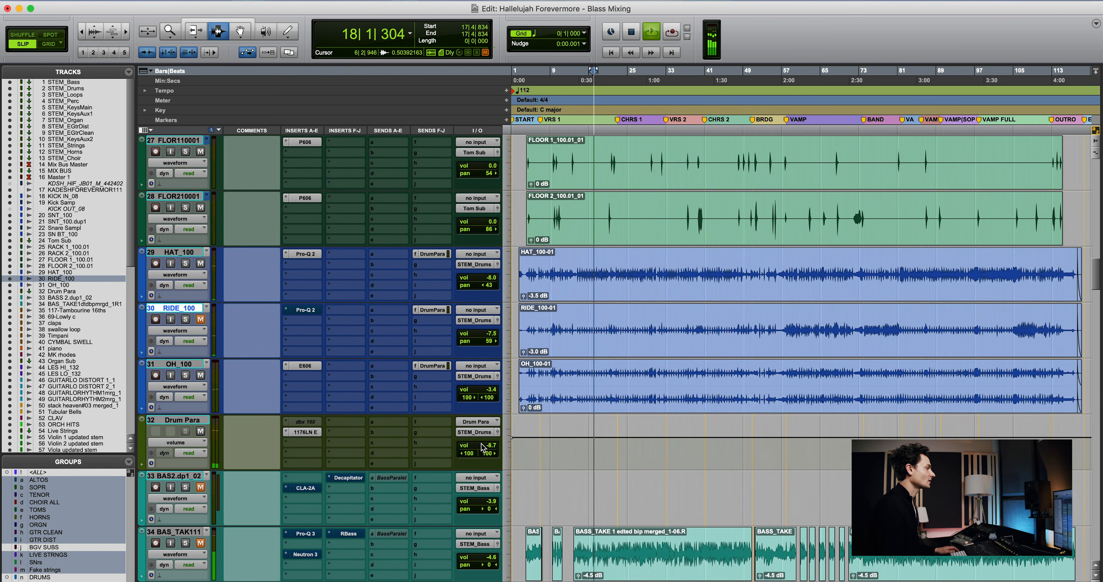
left_click(200, 431)
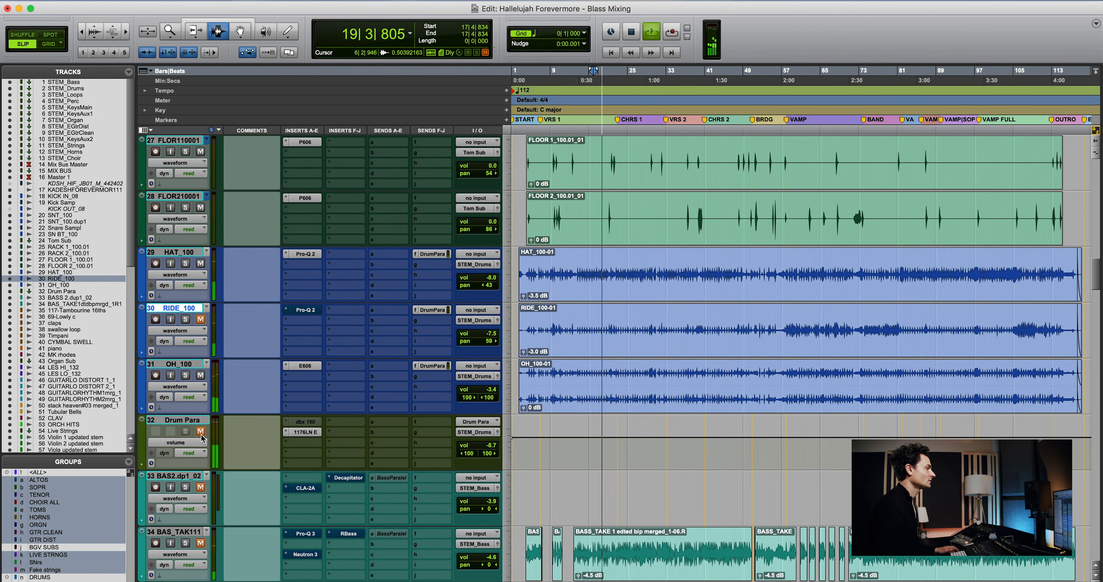
left_click(200, 433)
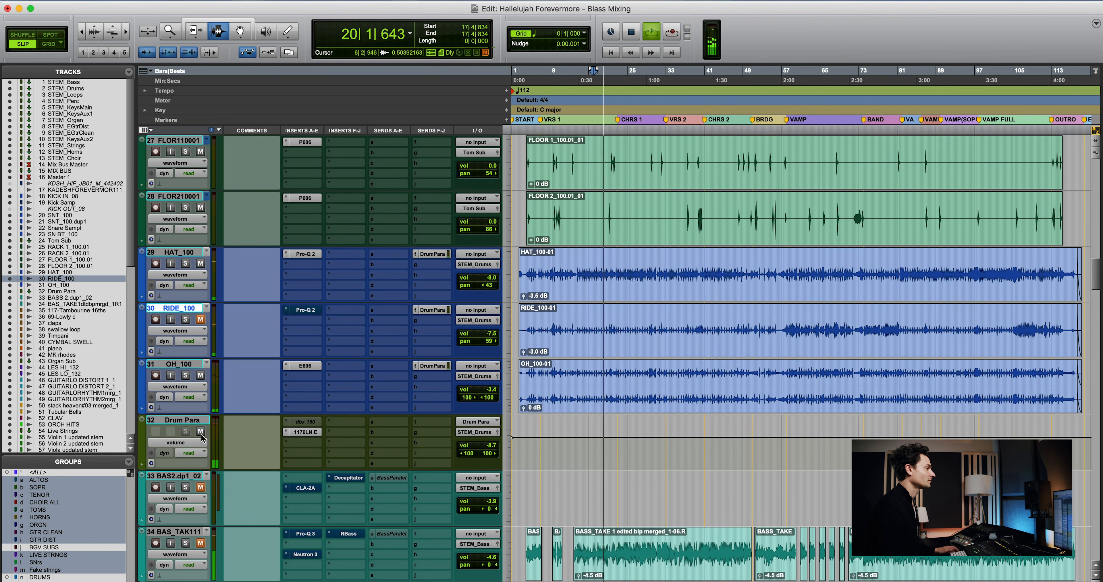
Check the 1176LN compressor on Drum Para during playback, compare the bus muted and active again, and close the plug-in
left_click(299, 434)
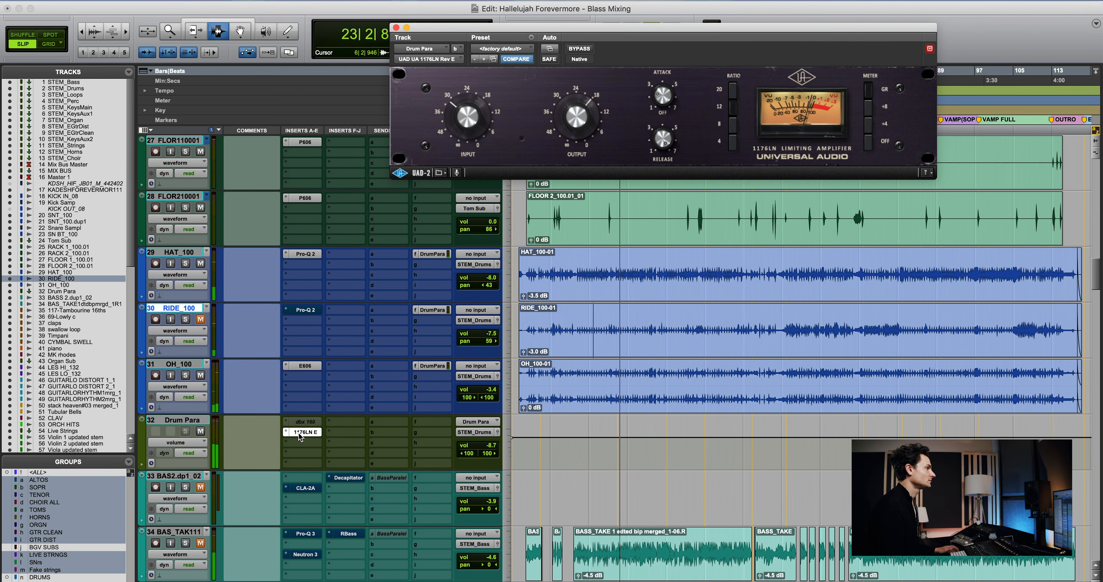
left_click(202, 431)
left_click(200, 432)
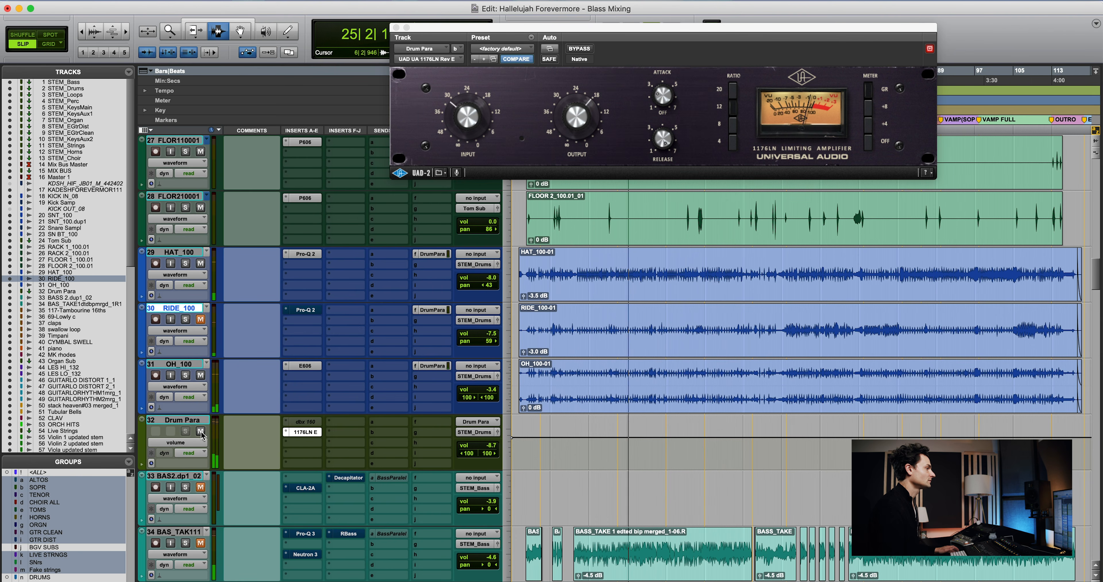
key("space")
left_click(621, 391)
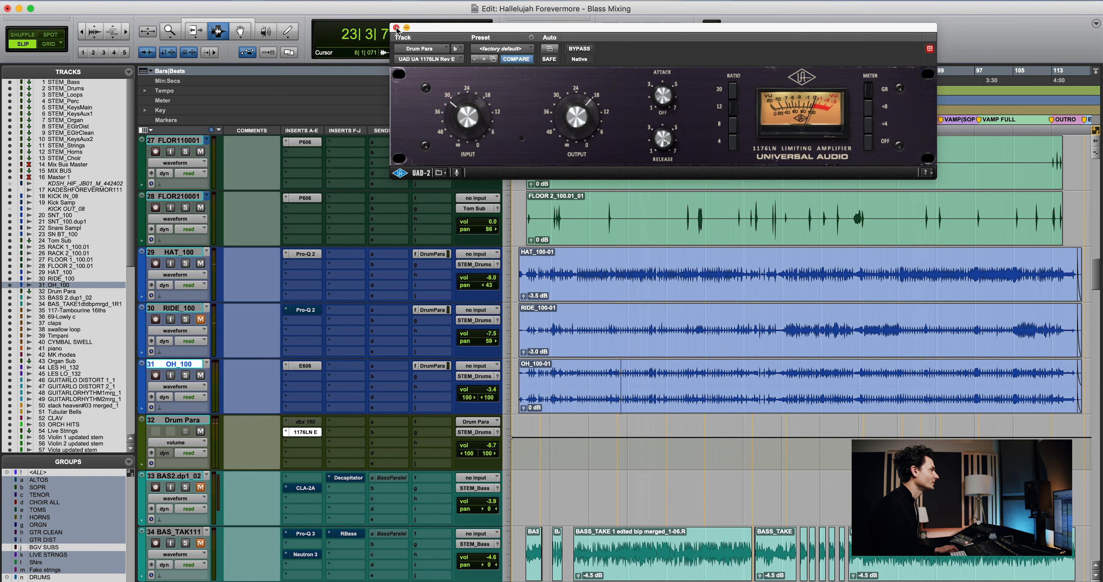
left_click(397, 28)
Move on to the BAS_TAKE1 bass track and play the mix from 22|1|114 into CHRS 1
scroll(624, 372, "up", 1)
left_click(618, 374)
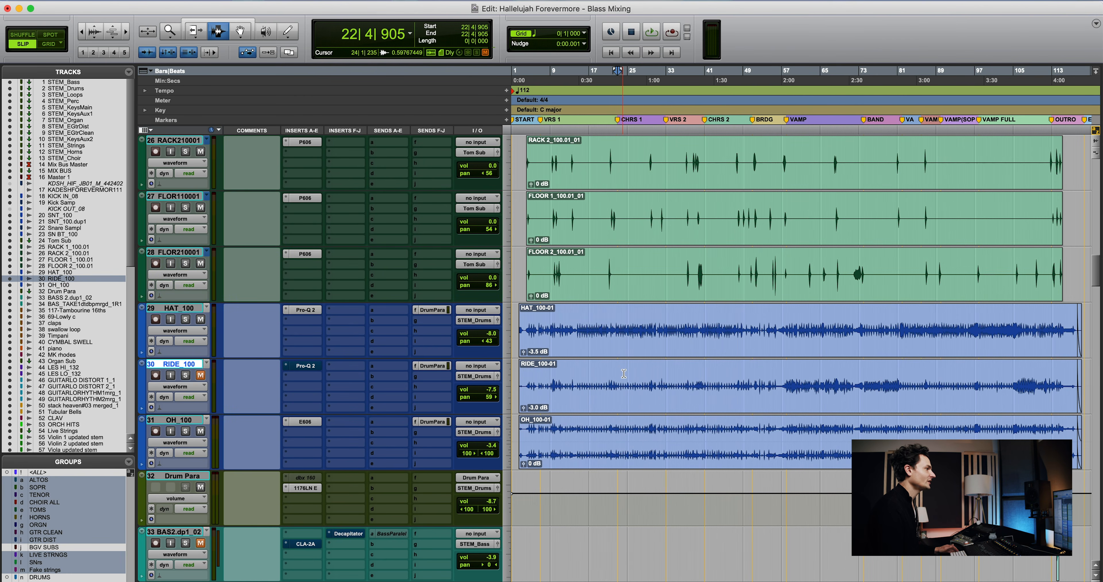
left_click(624, 405)
scroll(624, 407, "down", 2)
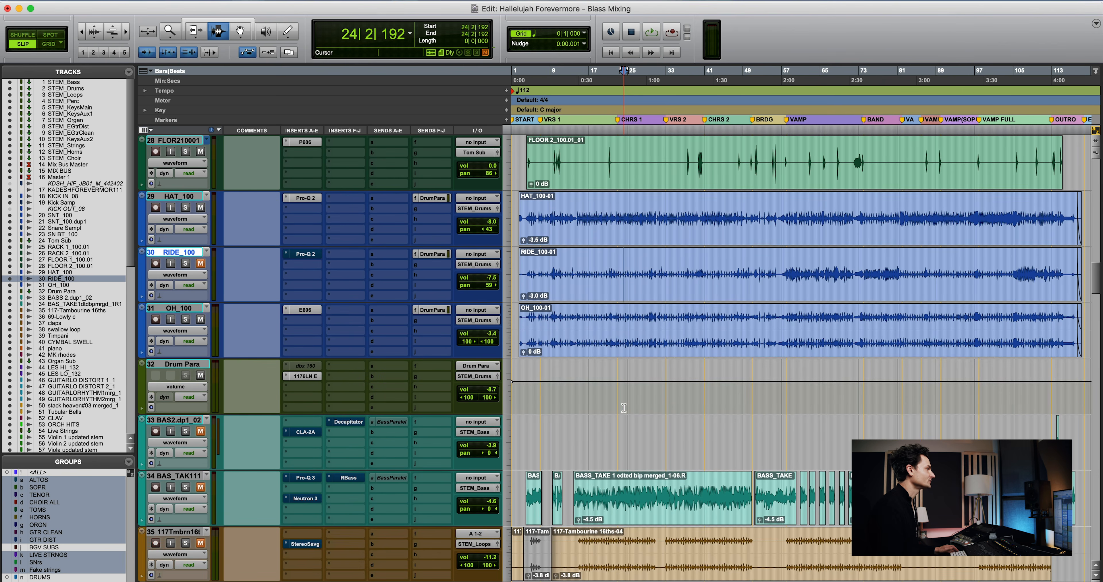
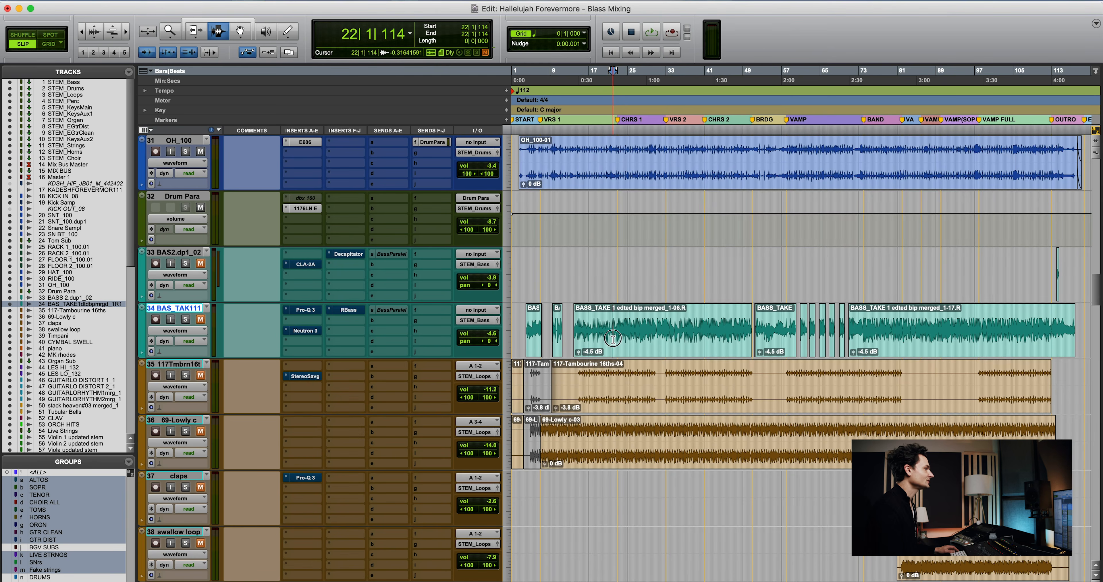
key("space")
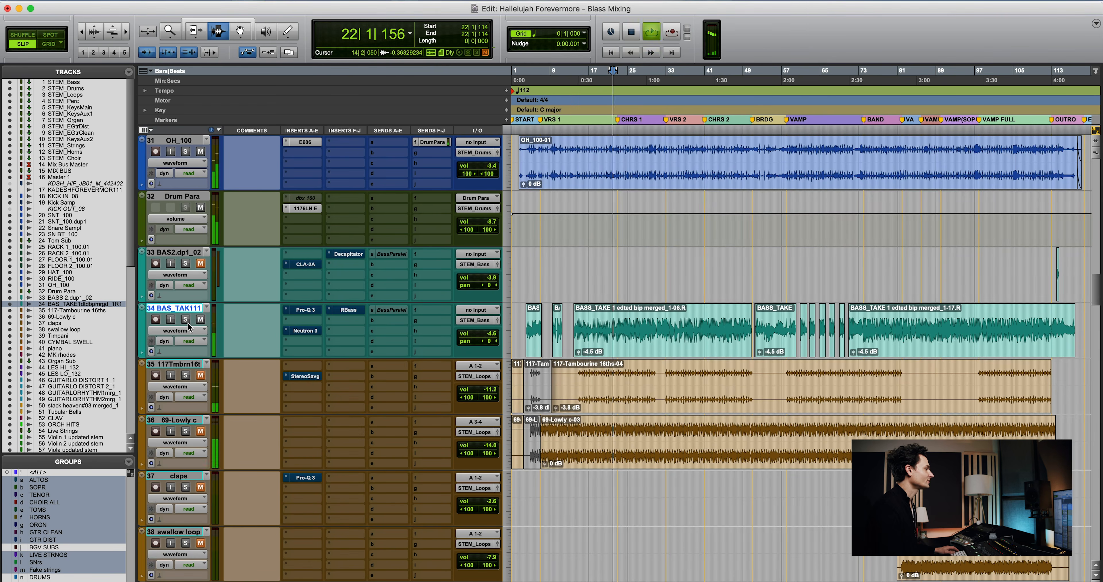
left_click(627, 343)
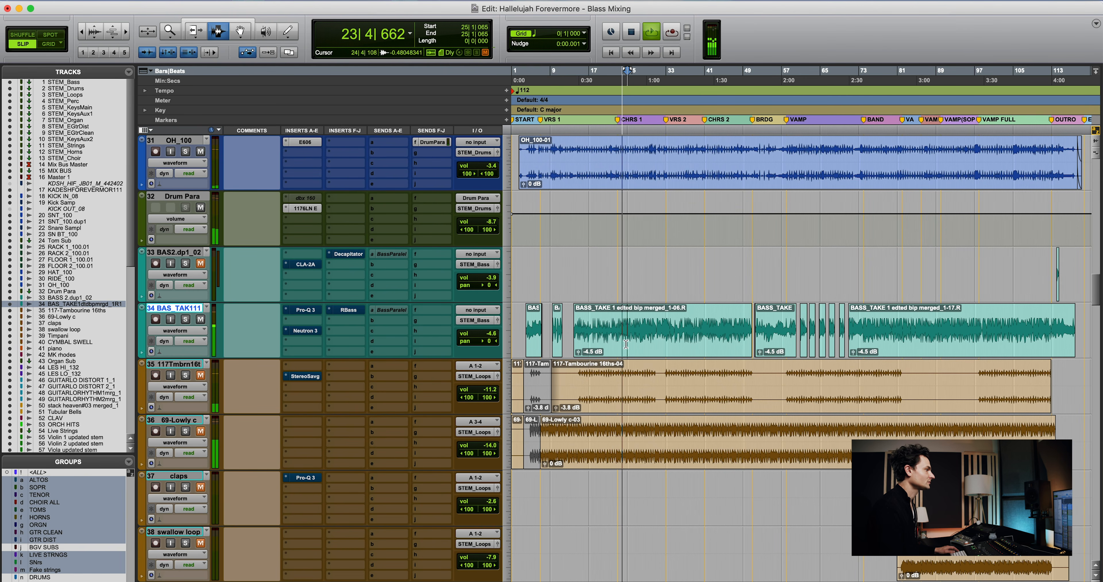
left_click(645, 336)
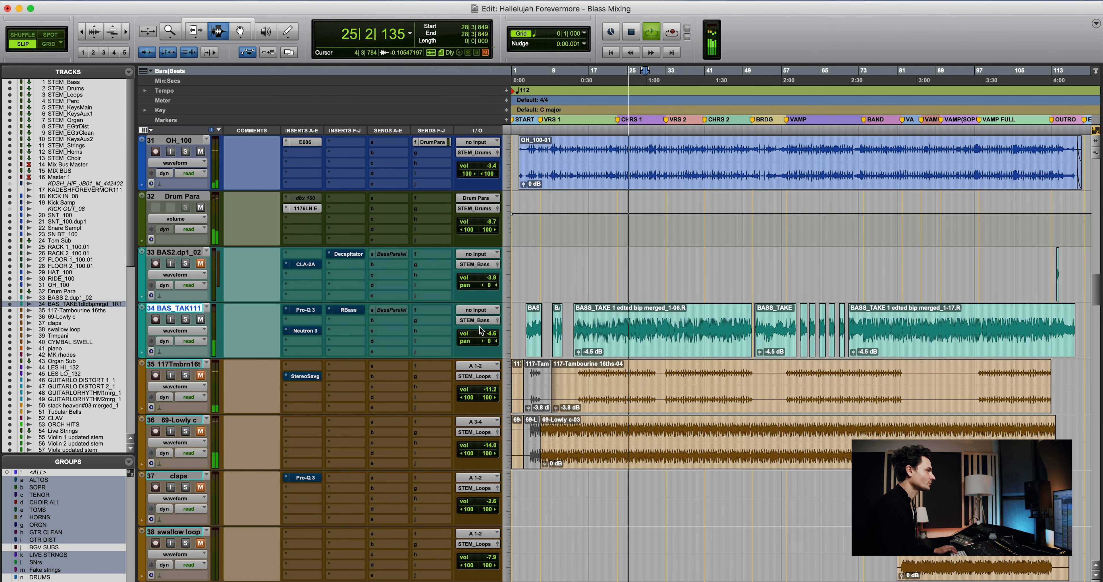
Solo the BAS_TAKE1 bass track, activate its Pro-Q 3 insert, and check the EQ's 484.54 Hz cut during playback
key("shift+s")
left_click(306, 310, "super")
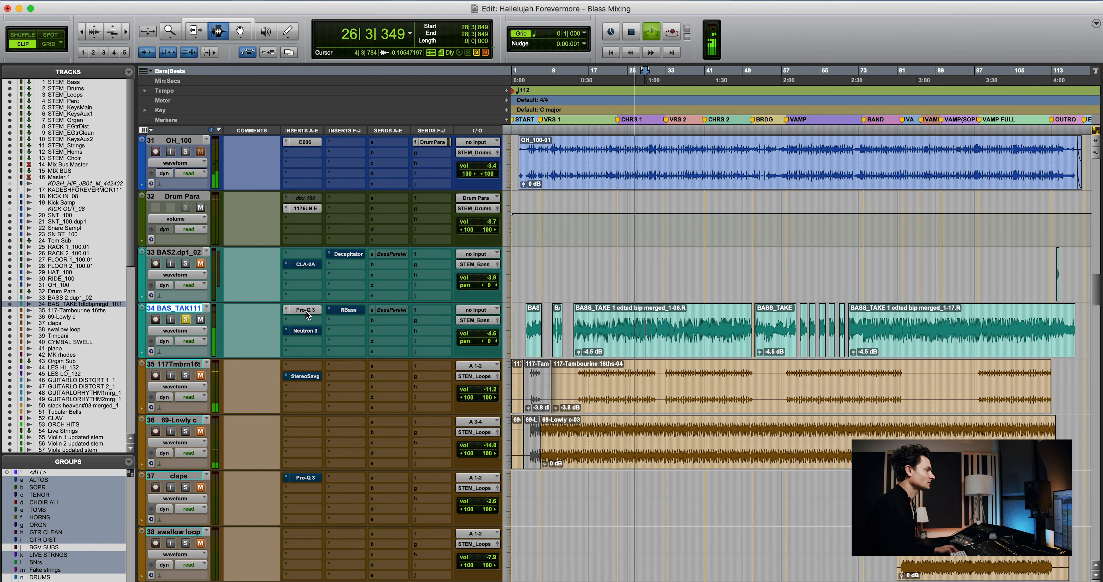
left_click(306, 310)
left_click(633, 250)
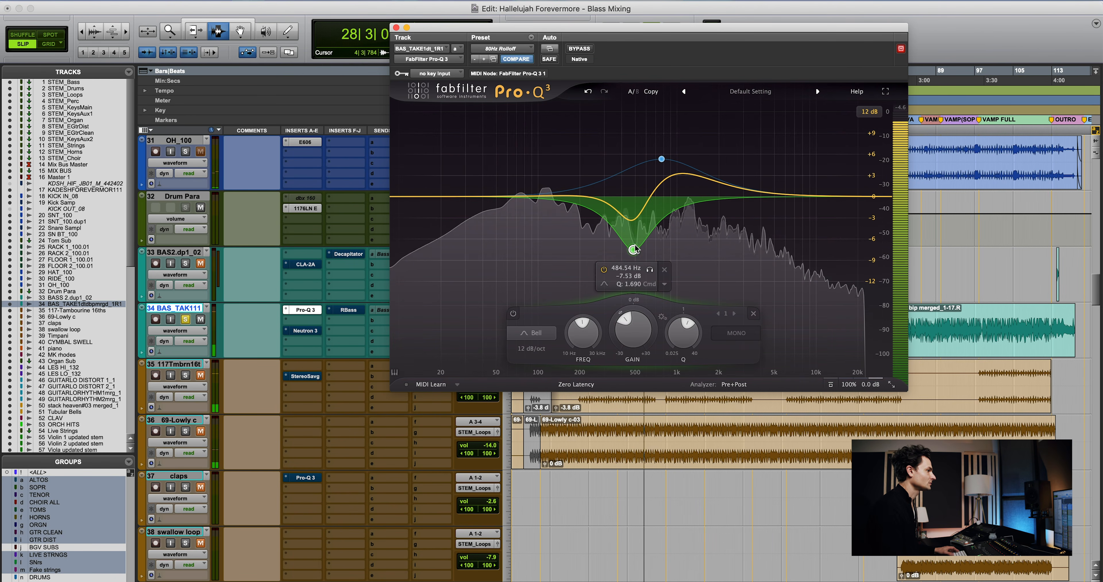
left_click(650, 269)
key("space")
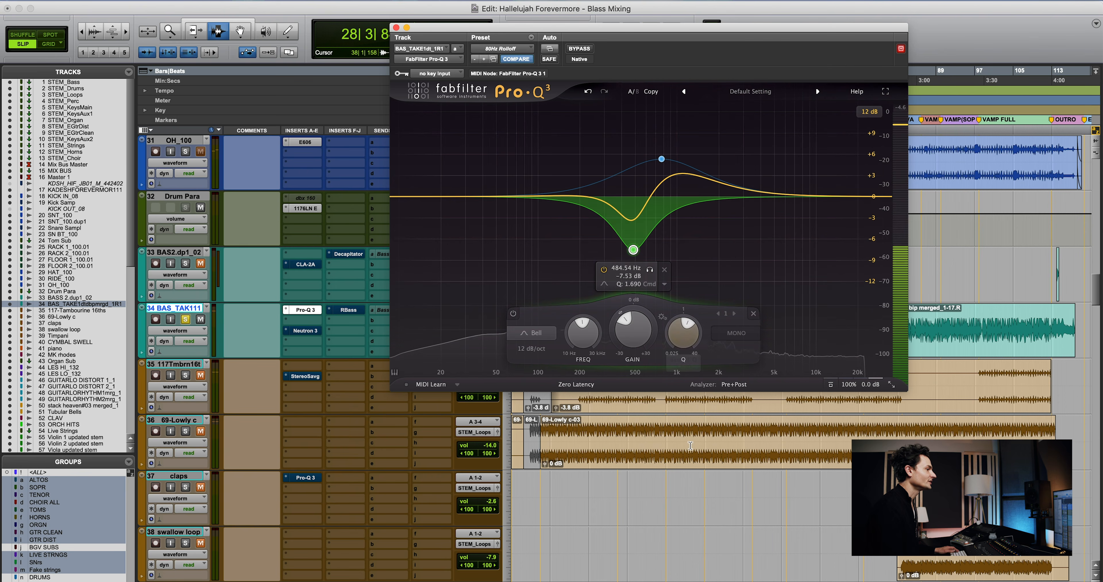
Select a bass section starting in bar 24 and play it with Pro-Q 3's 484.54 Hz band auditioned alone
scroll(655, 450, "up", 3)
left_click_drag(627, 441, 652, 445)
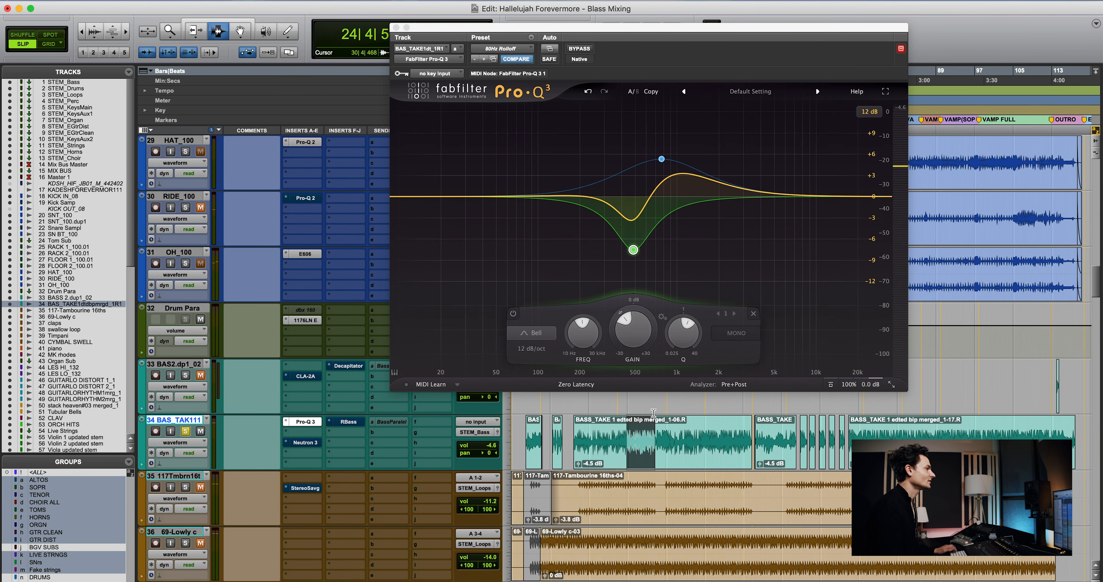
key("space")
left_click(650, 271)
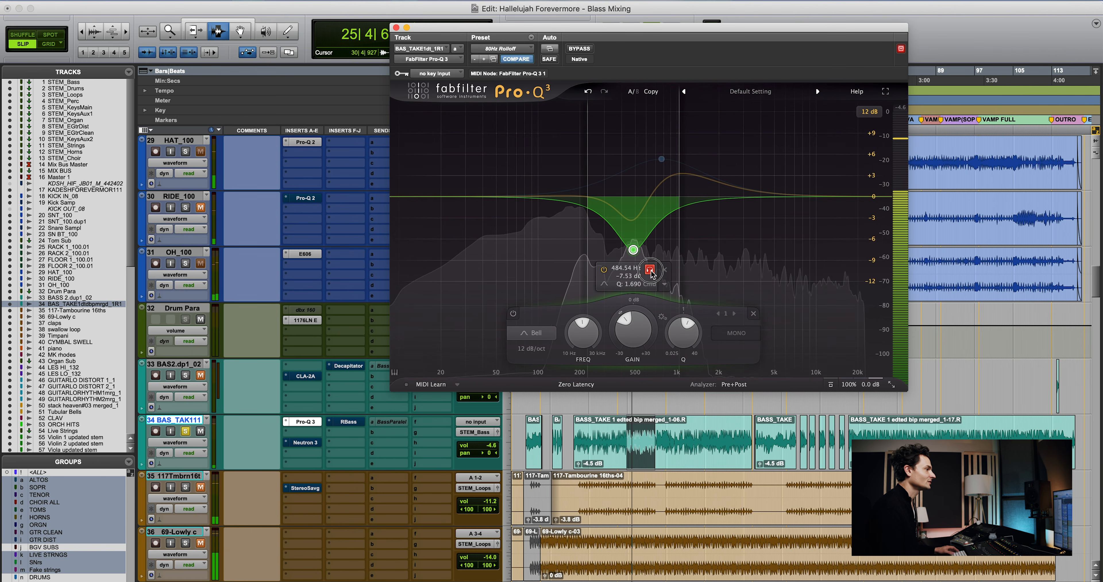
left_click(649, 270)
key("space")
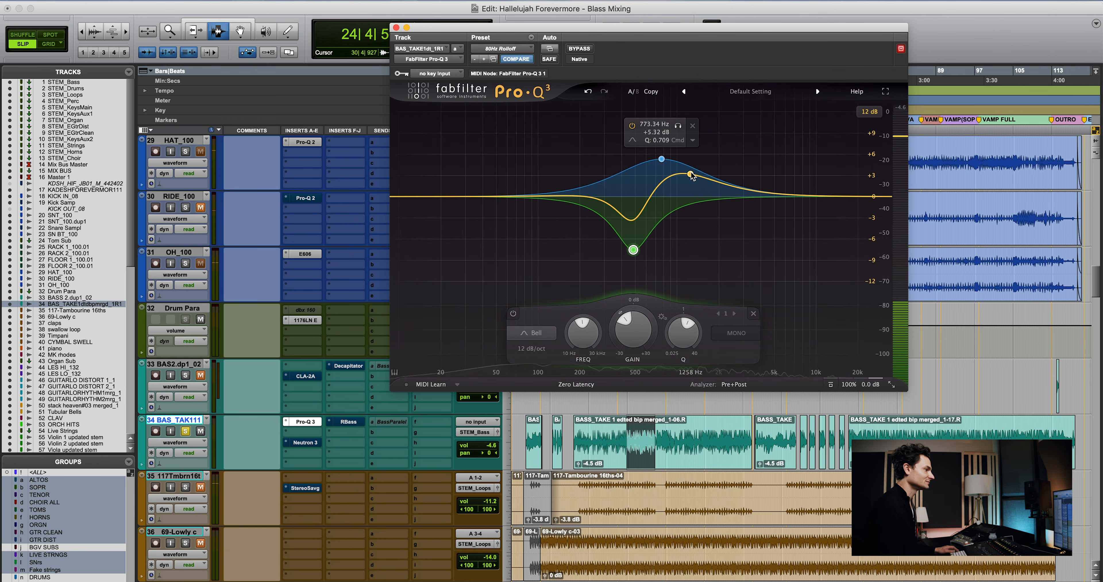
Audition Pro-Q 3's 773.34 Hz boost band alone while the bass plays, then close the EQ
key("space")
left_click(679, 125)
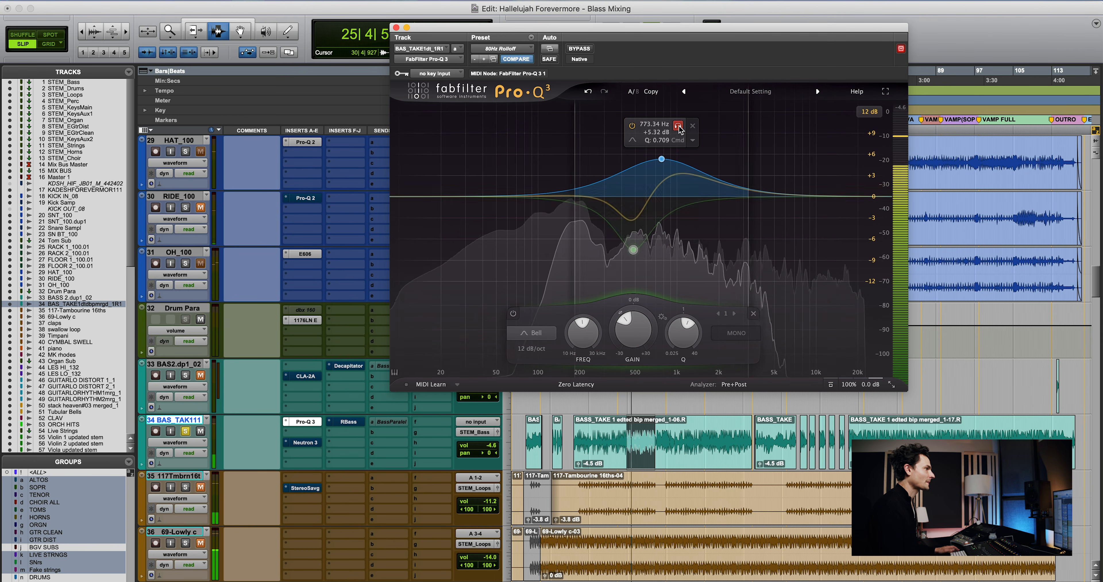
left_click(679, 125)
left_click(396, 27)
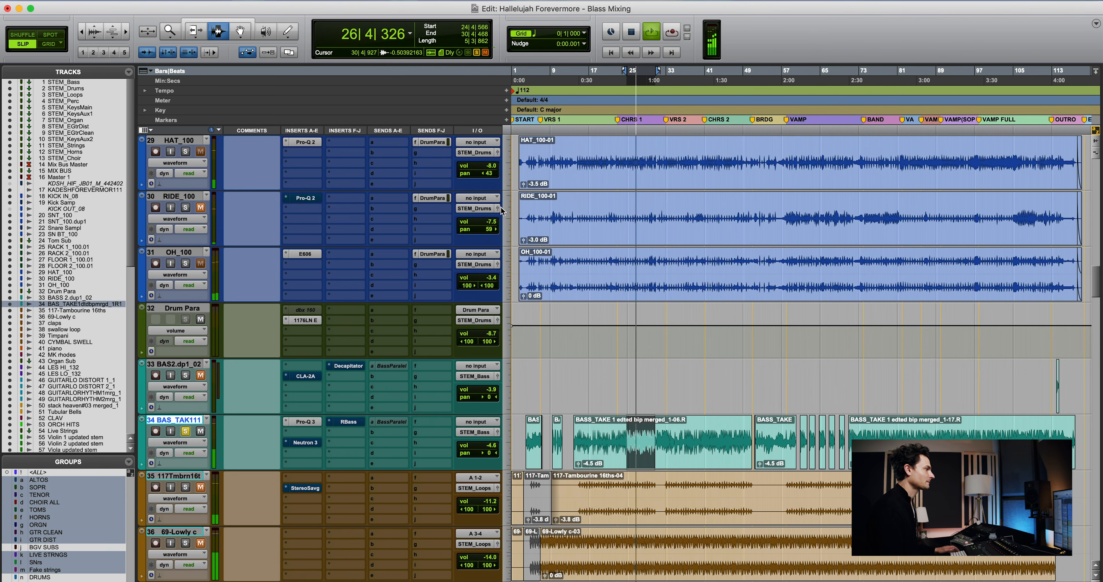
Enable Neutron 3 on the BAS_TAKE1 bass track and play the soloed bass from the start of CHRS 1
scroll(589, 368, "down", 2)
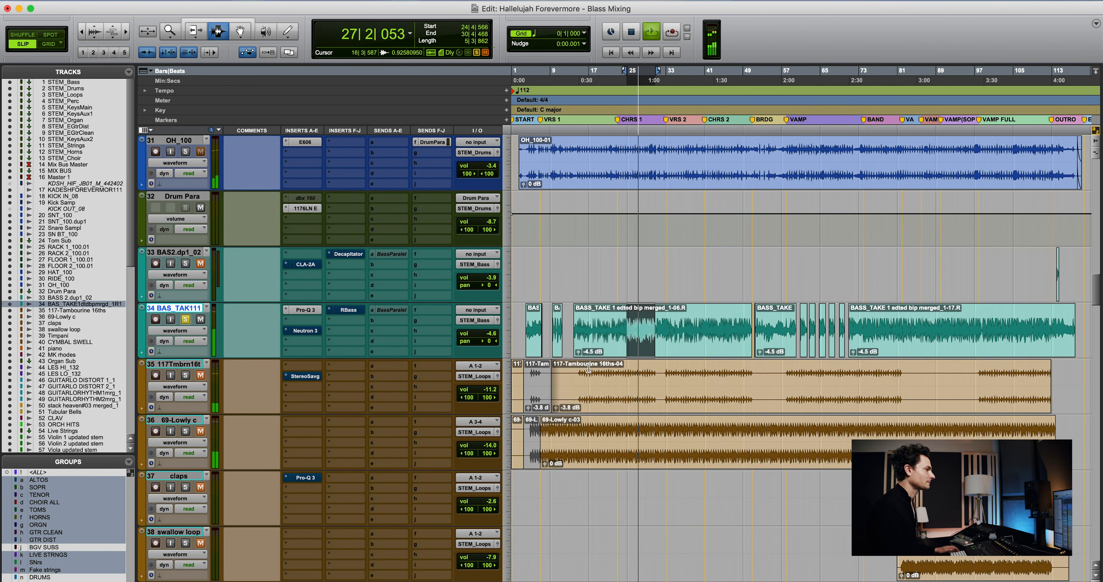
left_click(618, 342)
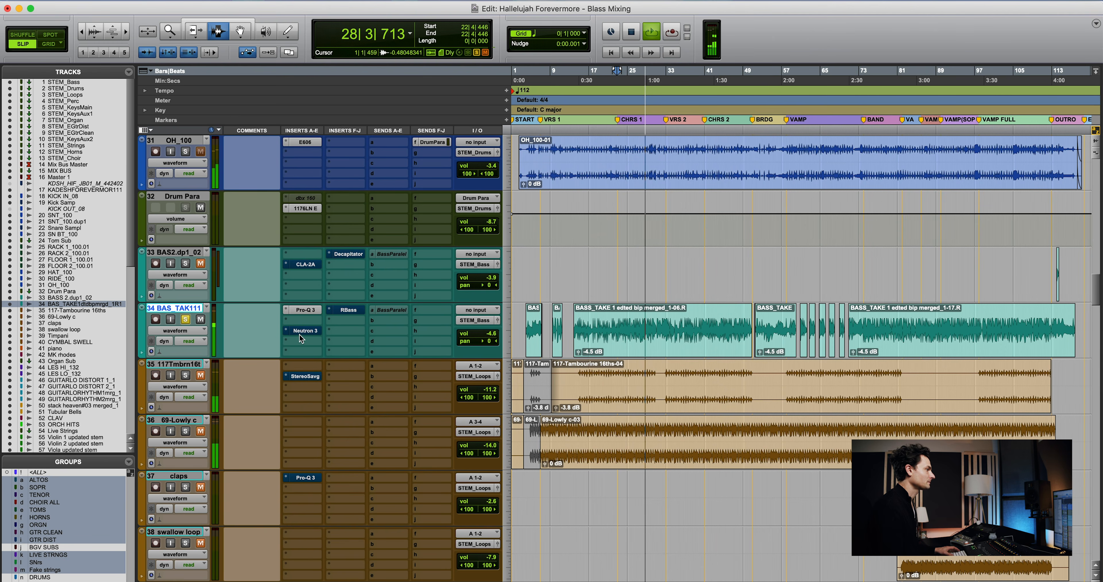
key("space")
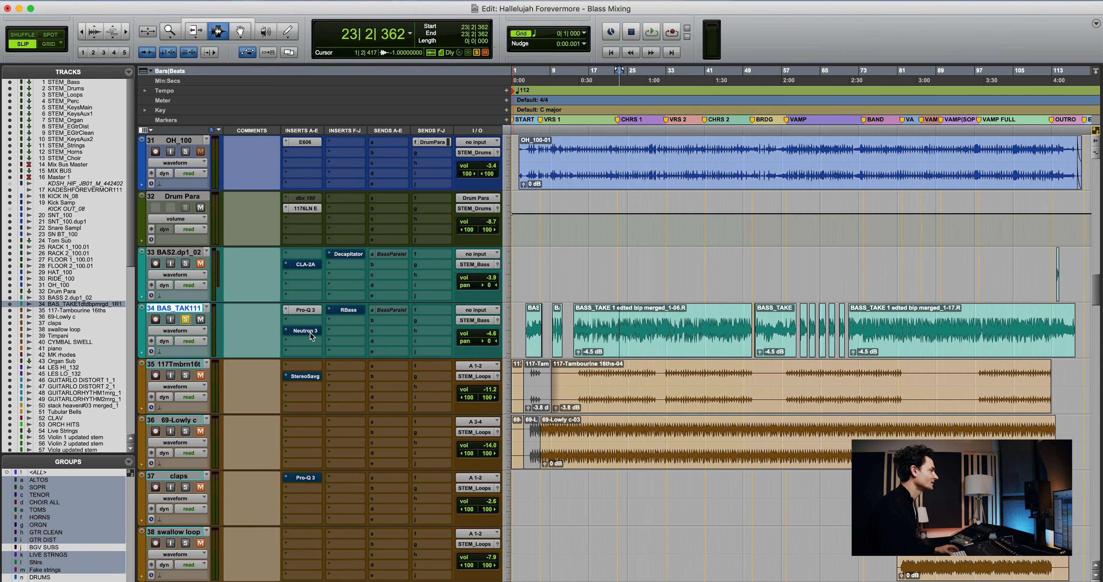
left_click_drag(615, 334, 673, 334)
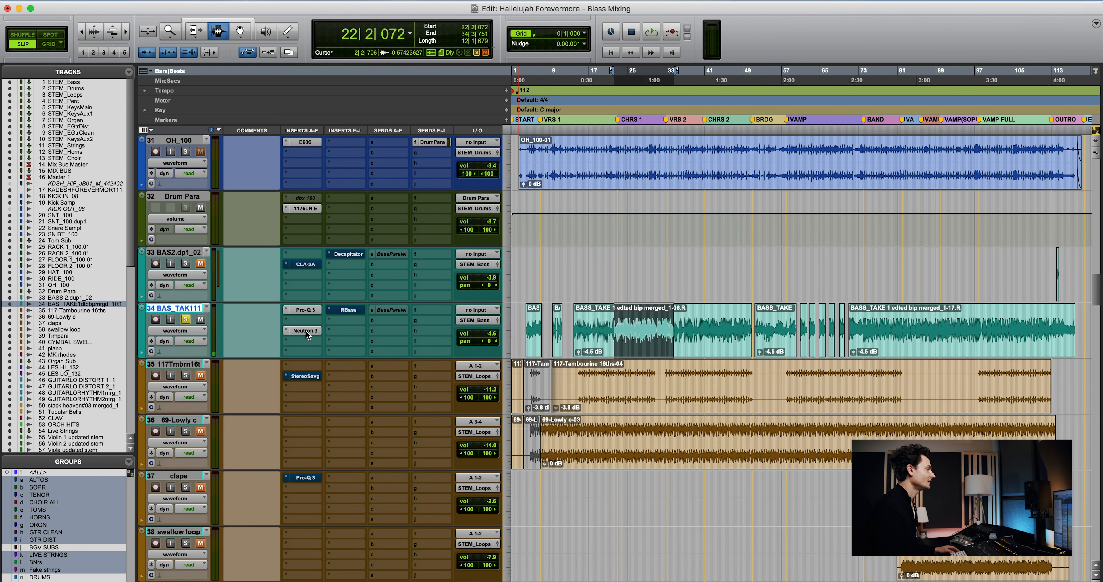
left_click_drag(629, 332, 687, 337)
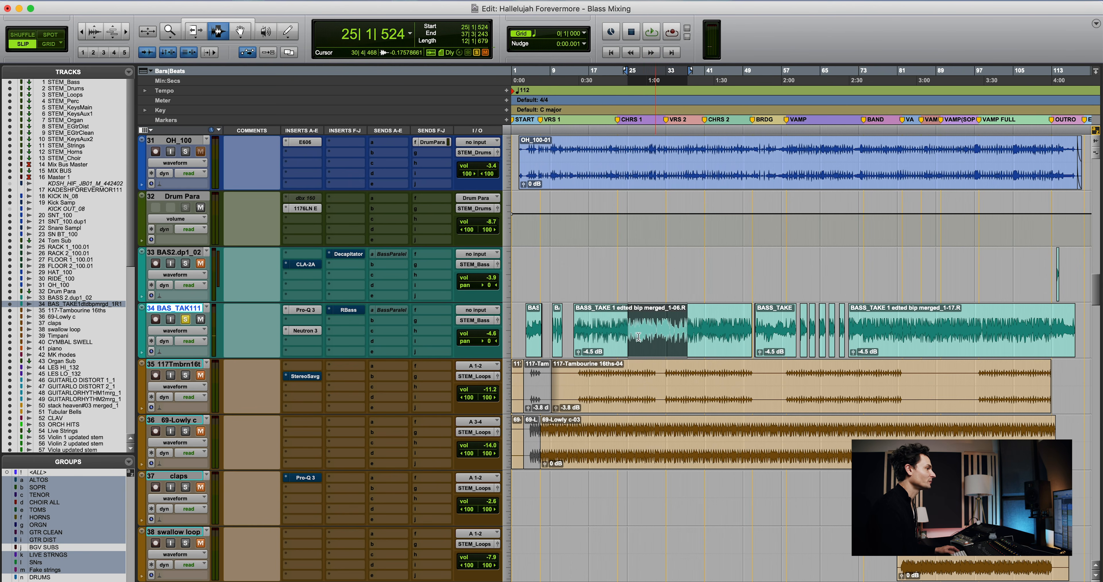
left_click(621, 338)
key("space")
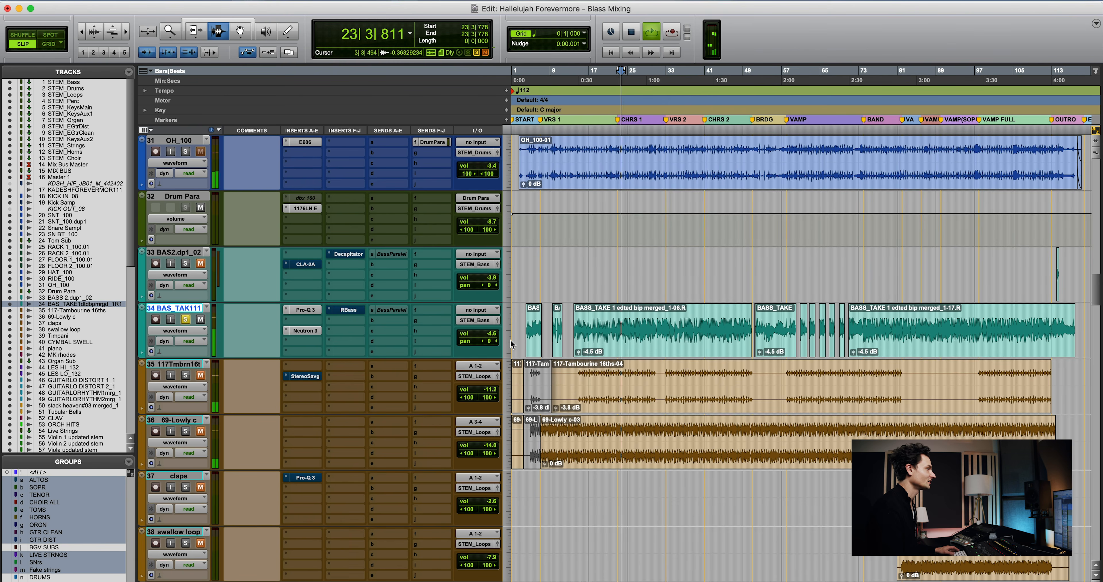
Open Neutron 3 on the bass track and examine its Equalizer curve while the first chorus plays
left_click(307, 330)
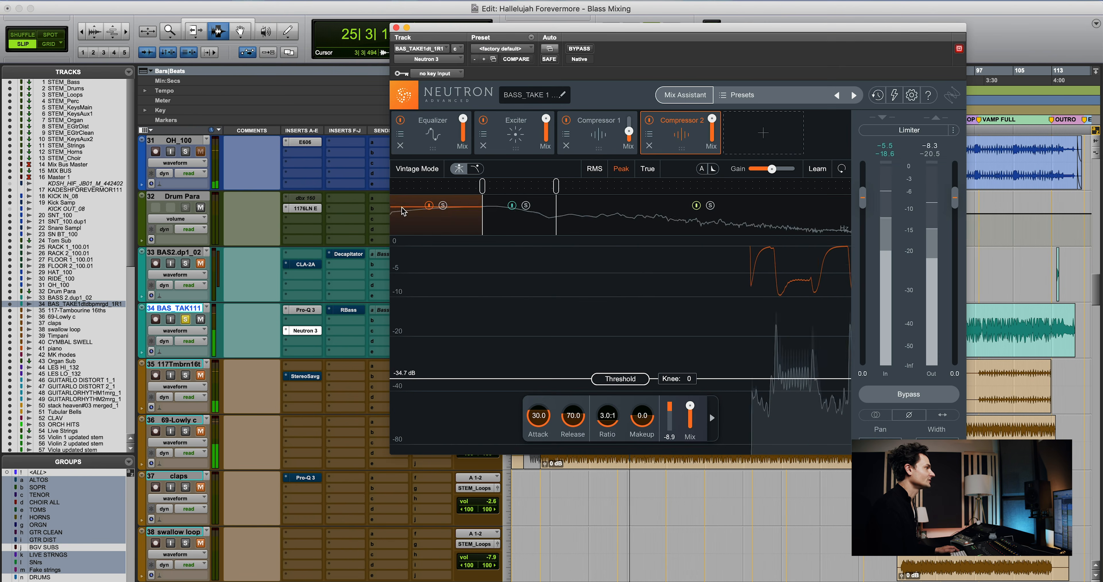
left_click(433, 124)
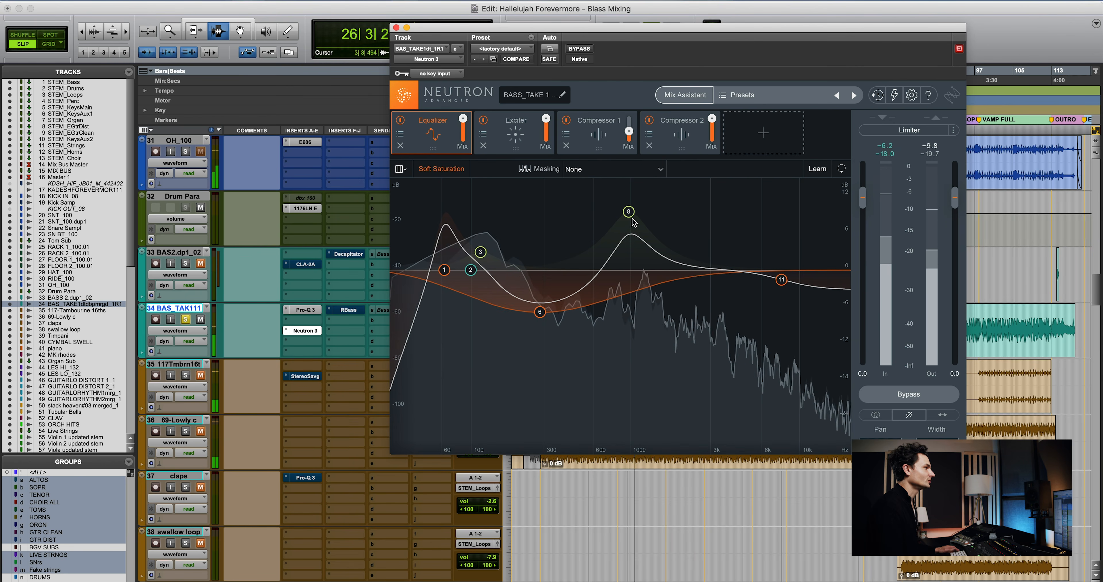
key("space")
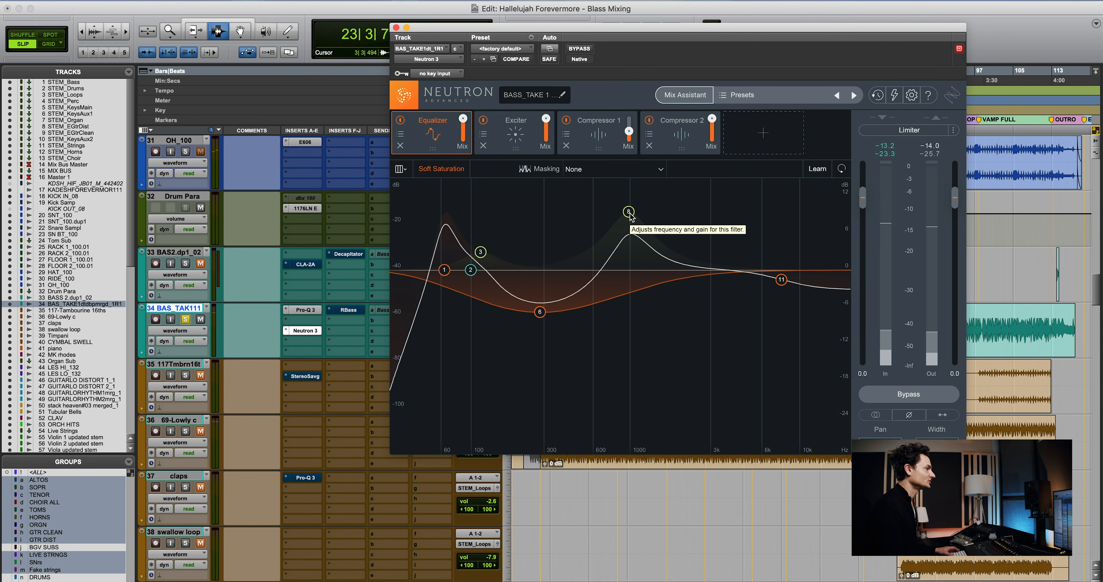
key("space")
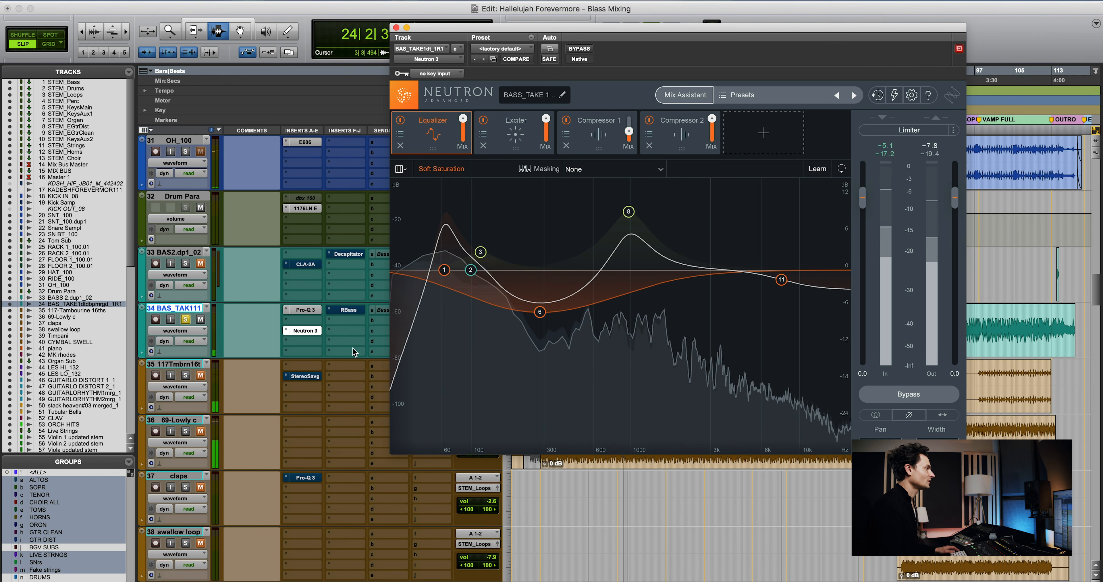
Examine Neutron's Exciter and Compressor 1 settings on the bass during playback
left_click(531, 146)
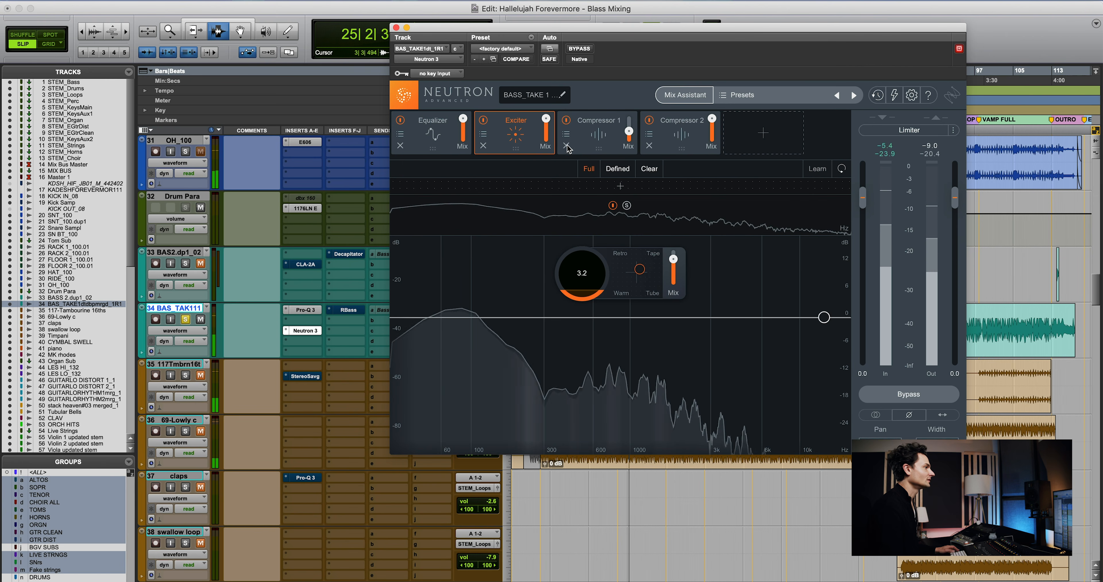
key("space")
left_click(602, 140)
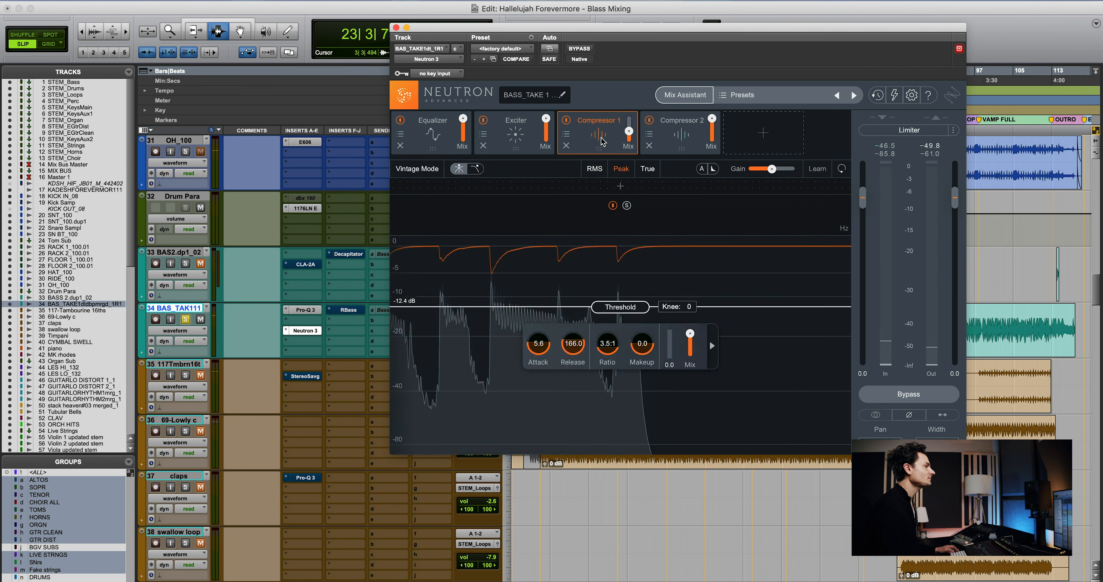
key("space")
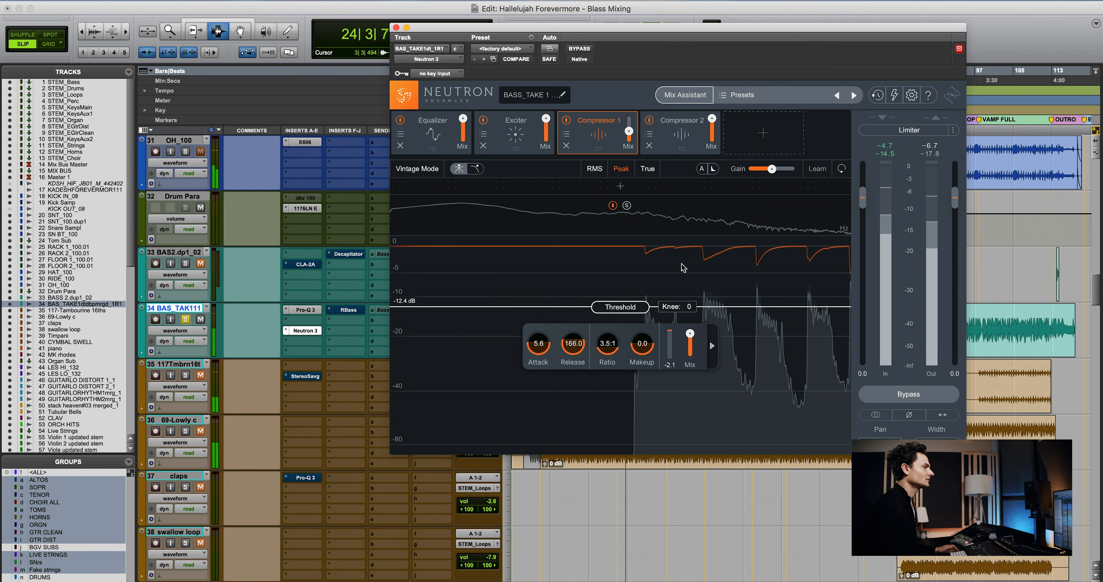
Examine the three bands of Neutron's Compressor 2 during playback and close the plug-in window
left_click(679, 134)
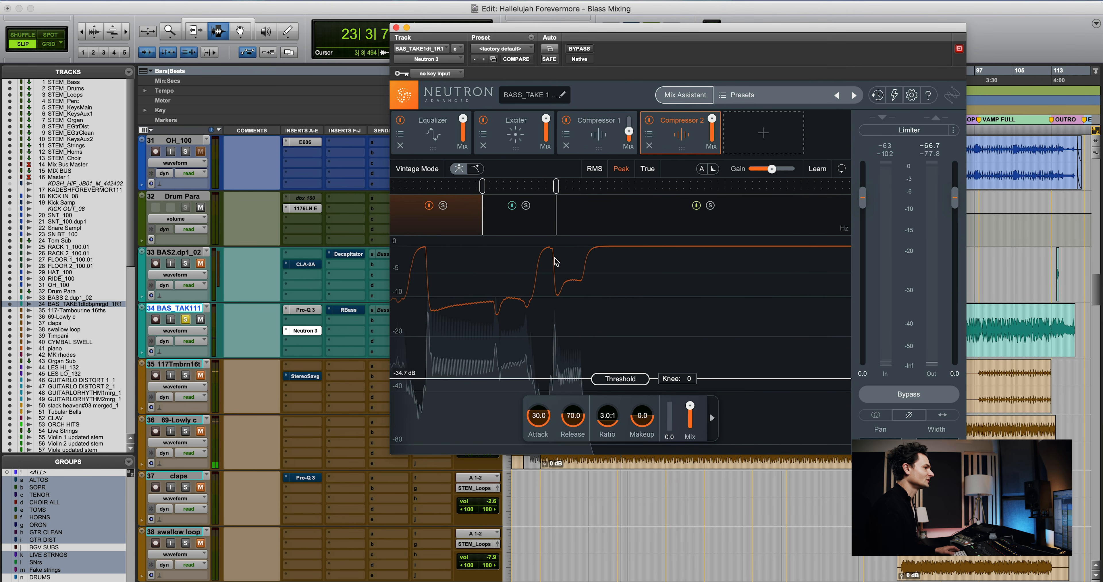
key("space")
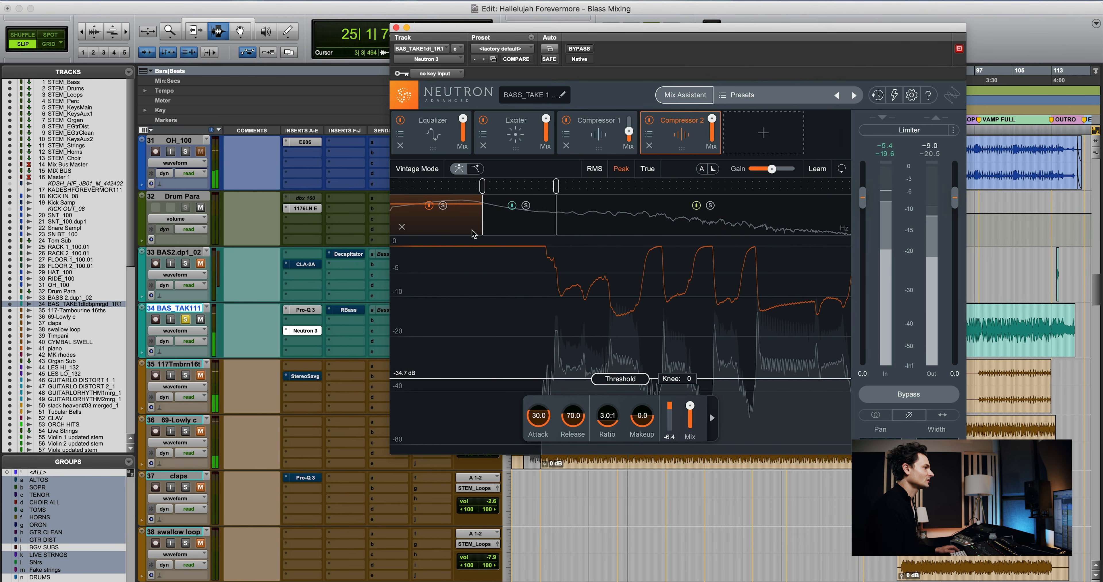
left_click(519, 220)
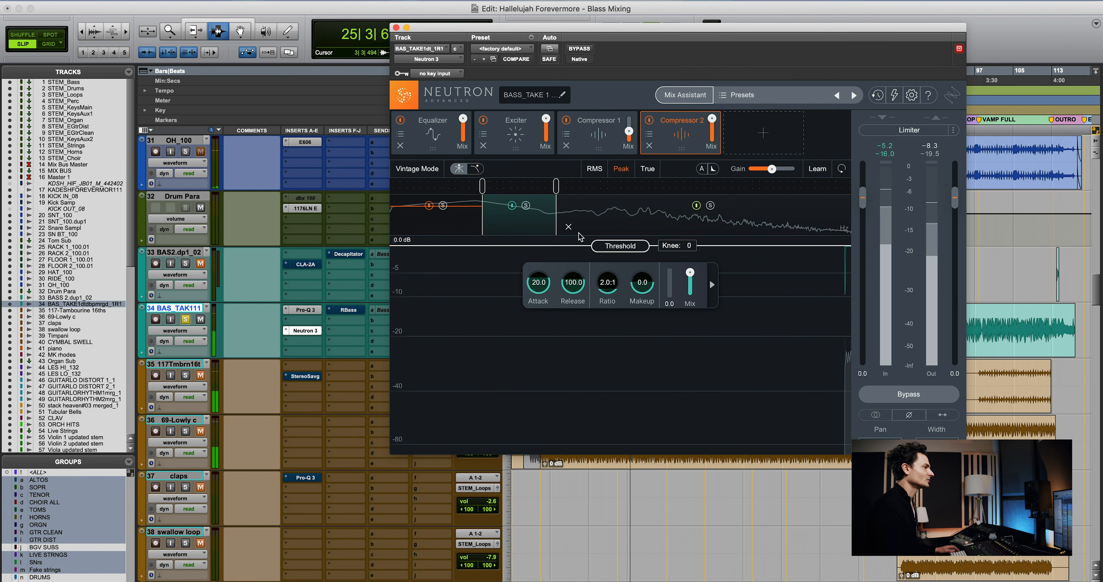
left_click(628, 229)
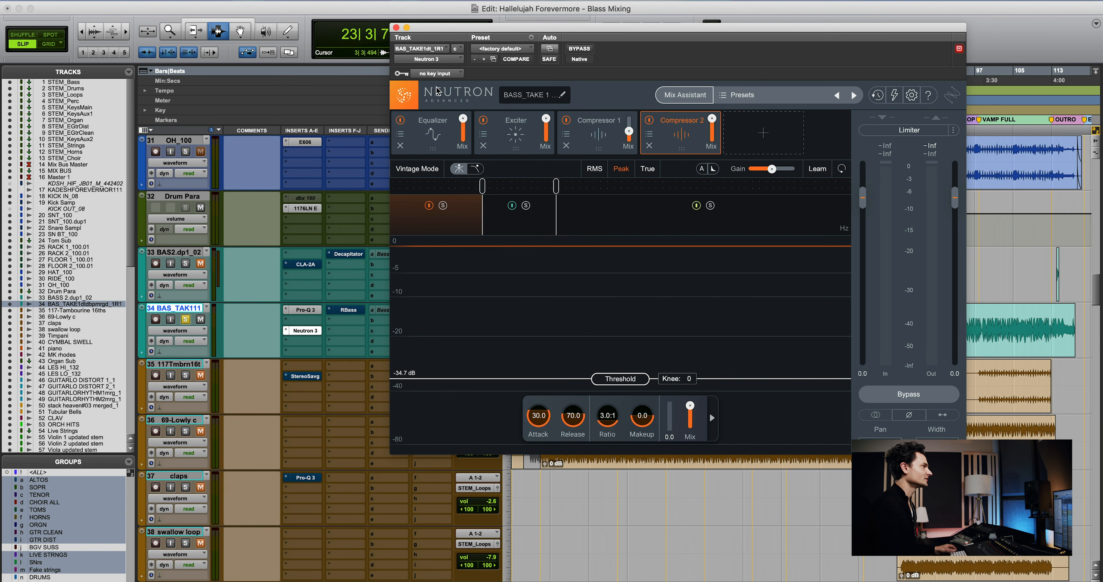
left_click(396, 28)
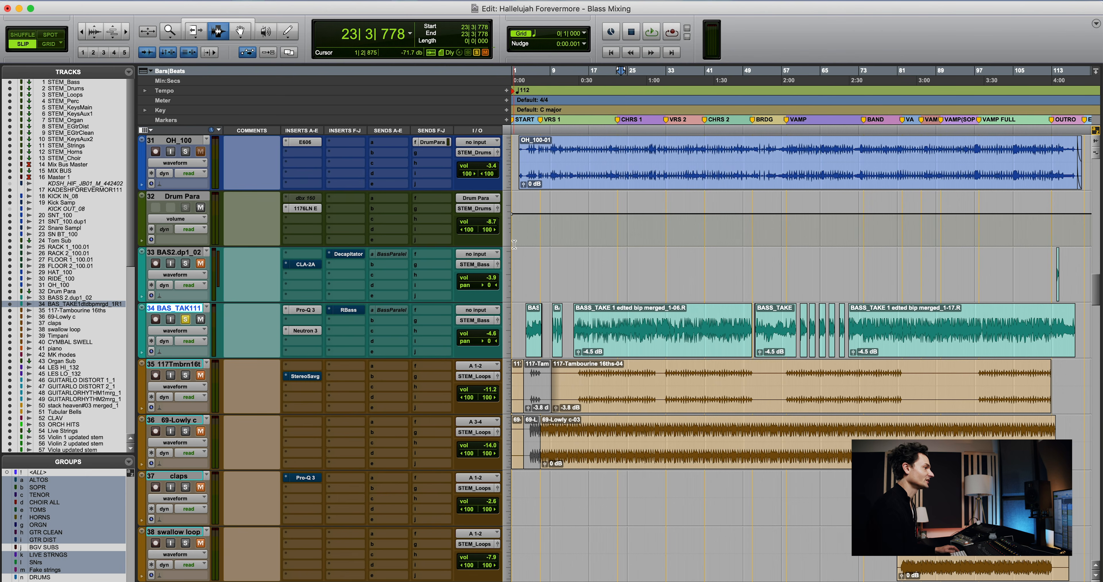
Play the soloed bass from CHRS 1 without RBass, stop playback and enable the RBass insert
left_click(634, 322)
left_click(622, 328)
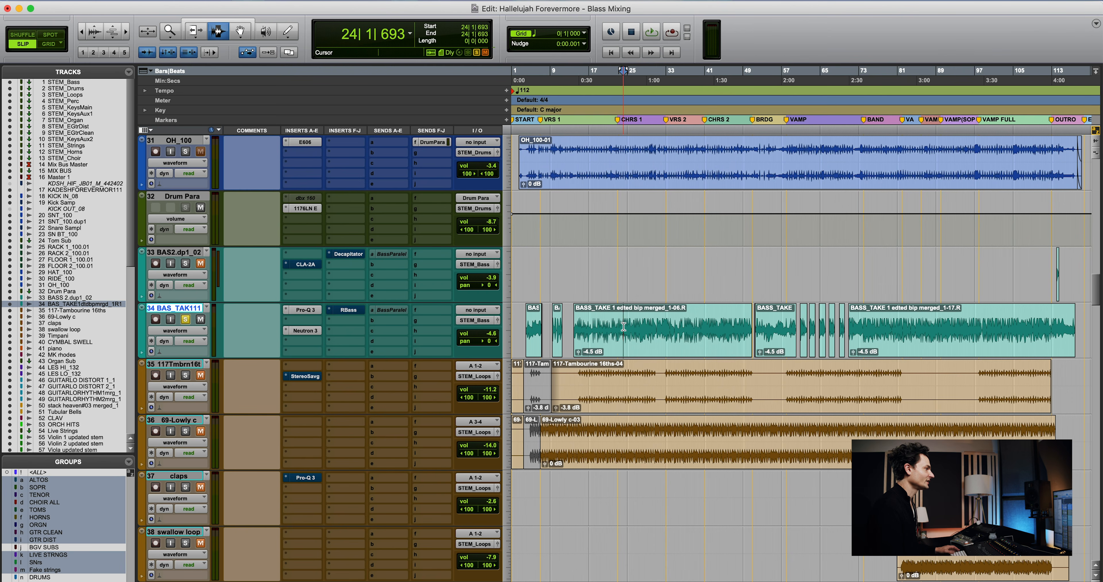
key("space")
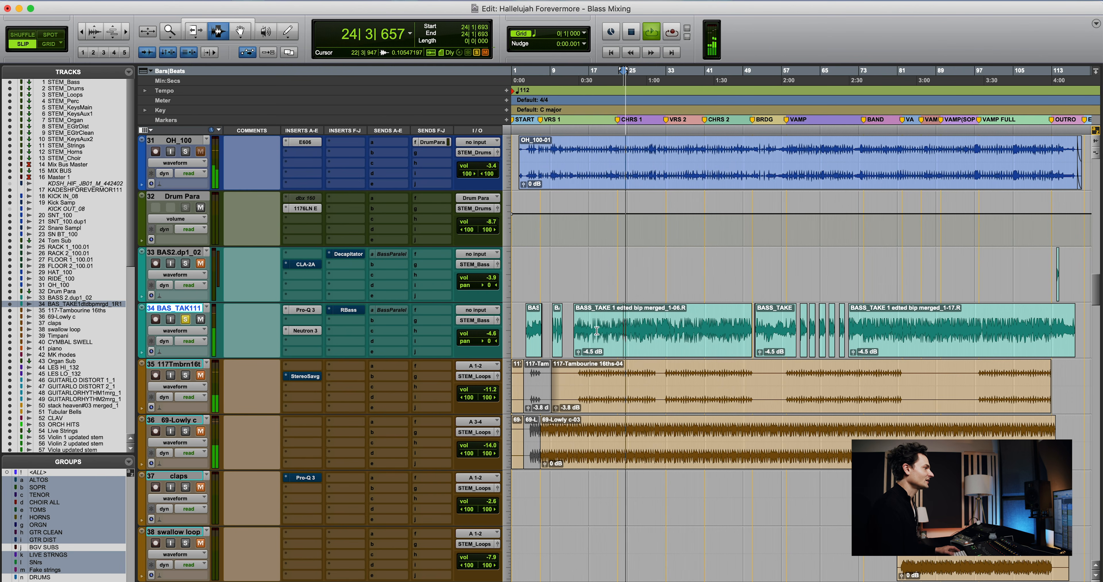
key("space")
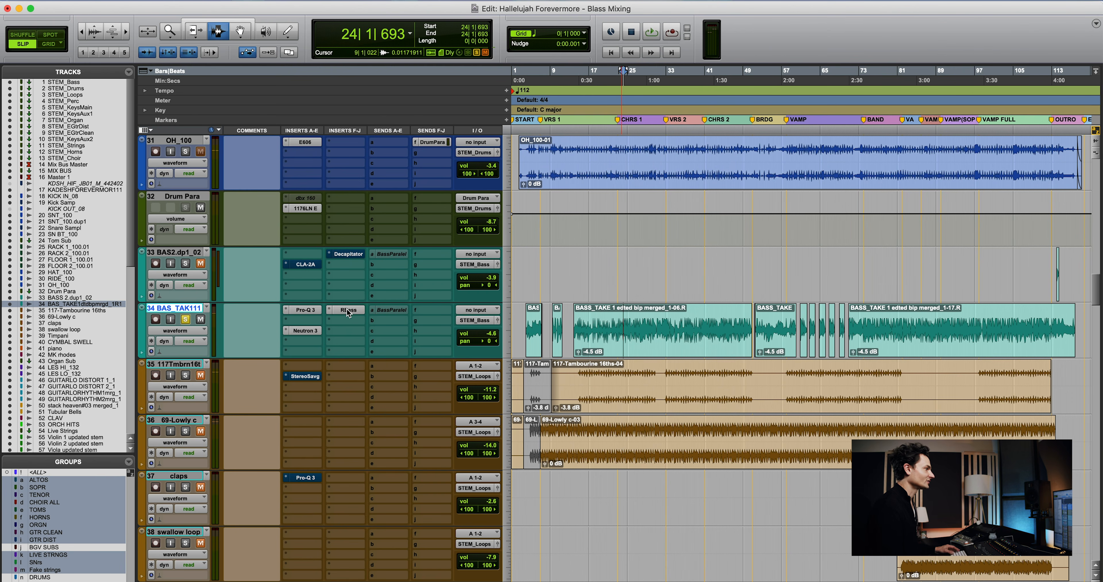
left_click(348, 309, "ctrl+super")
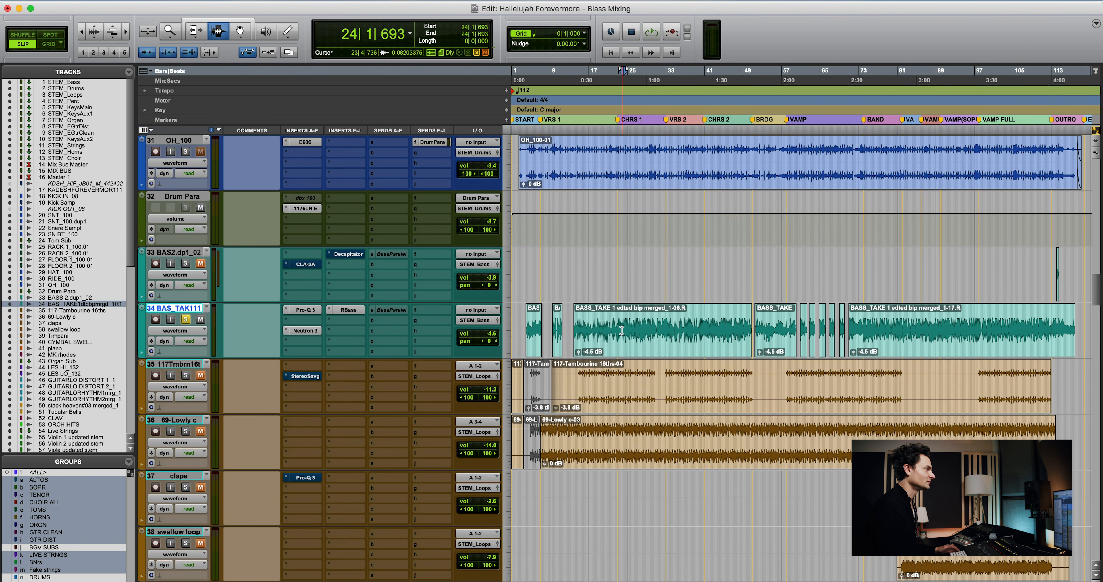
Loop-select the first chorus on the bass track and compare the sound with RBass bypassed and enabled
left_click_drag(618, 333, 682, 333)
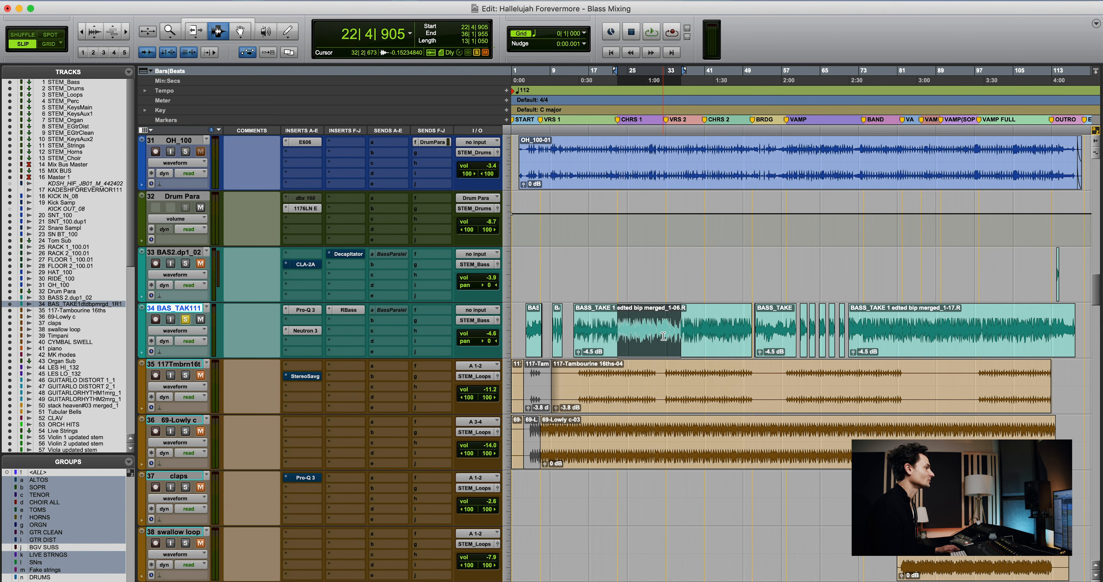
key("space")
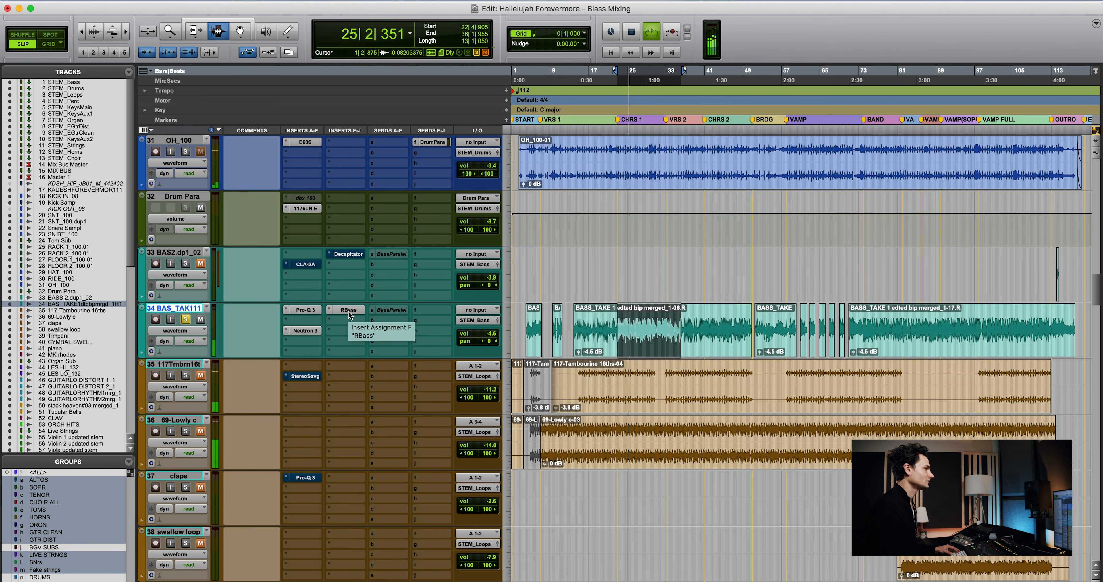
left_click(348, 310, "super")
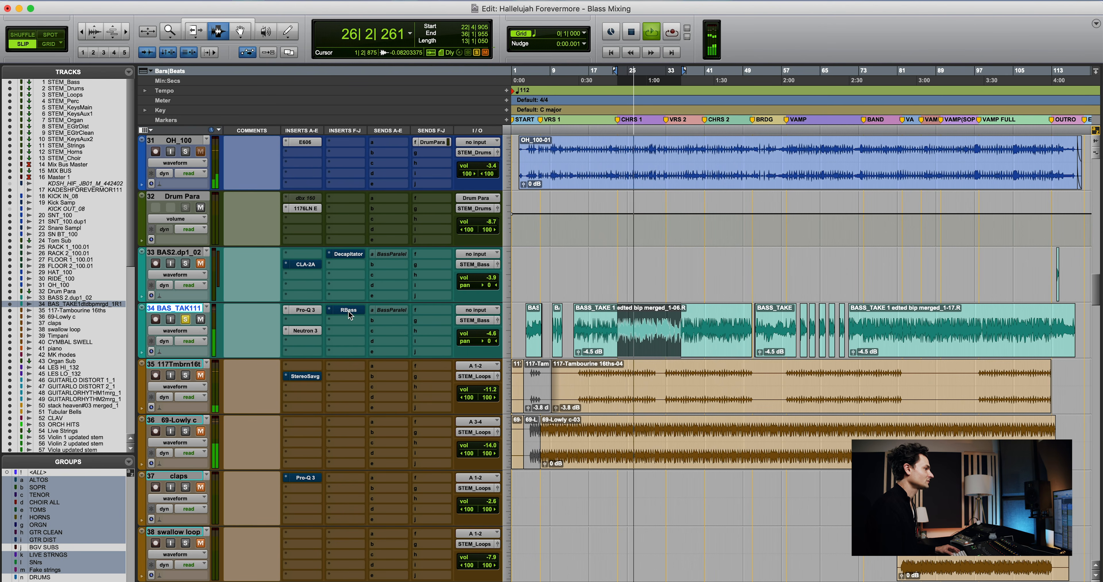
left_click(348, 310, "super")
key("space")
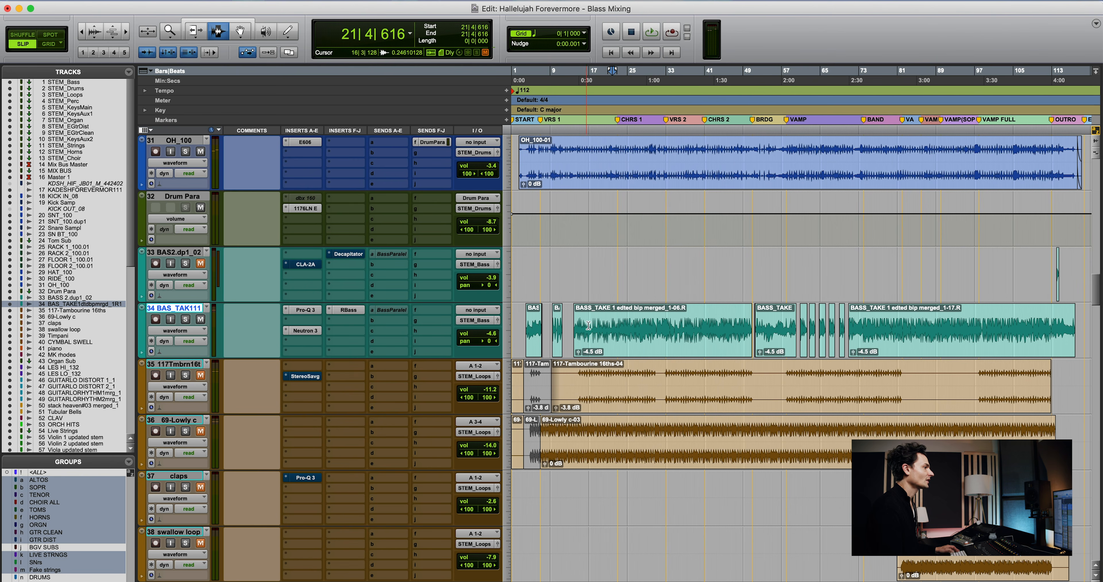
Unsolo the bass track and play it within the full mix from the start of CHRS 1
left_click(601, 328)
left_click(619, 328)
key("space")
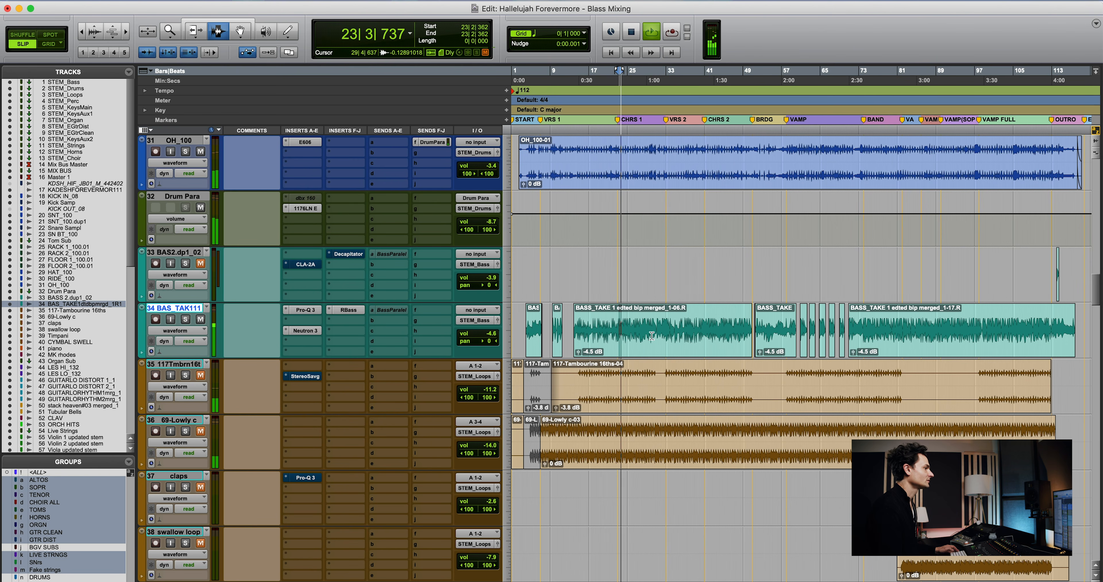
left_click(652, 334)
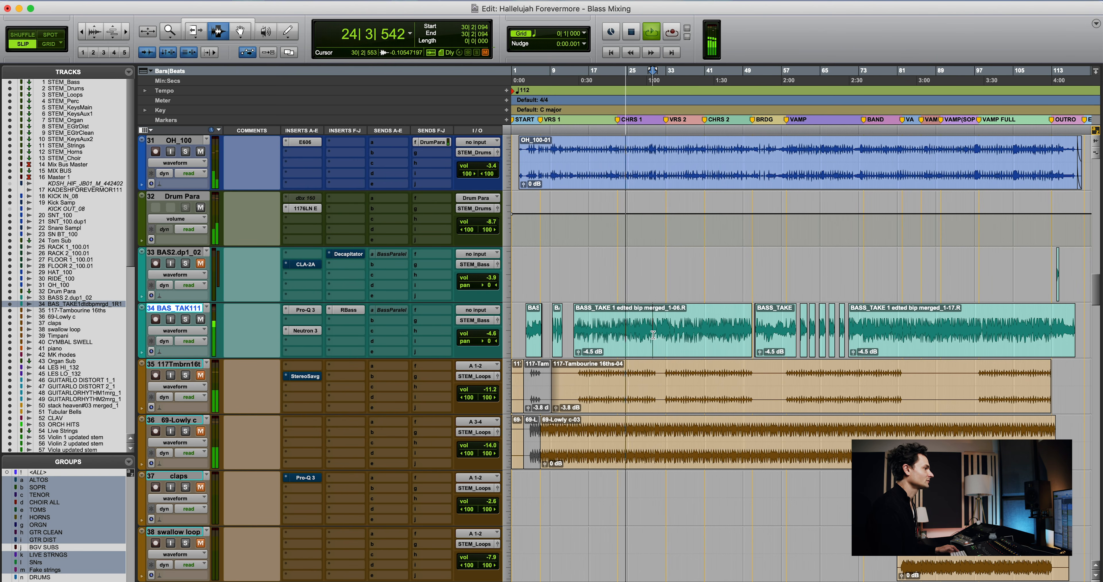
Solo the 117-Tambourine 16ths track and play it from bar 33
scroll(652, 334, "down", 2)
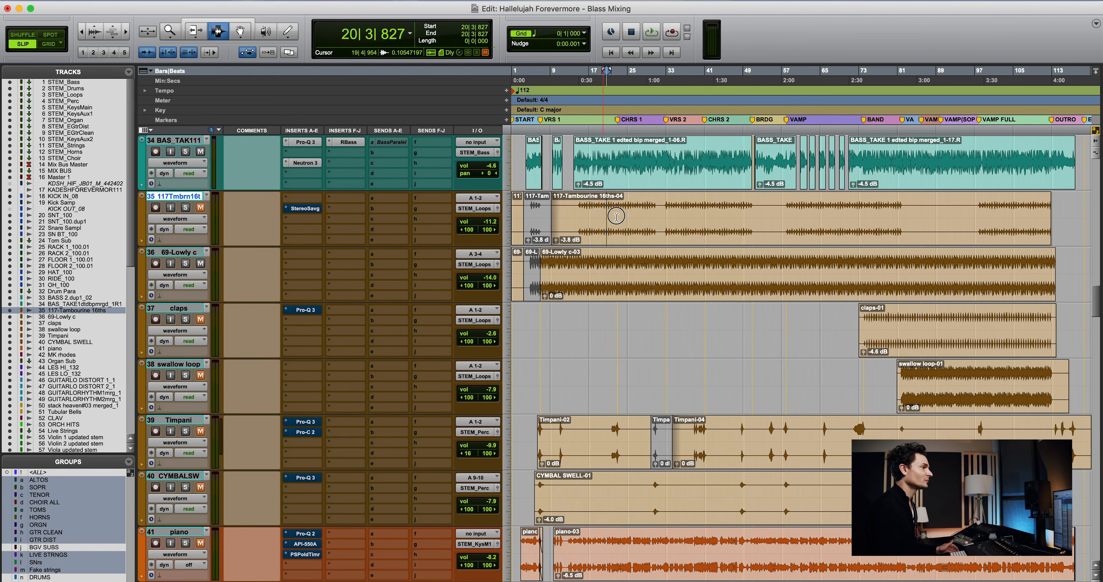
left_click(673, 221, "shift")
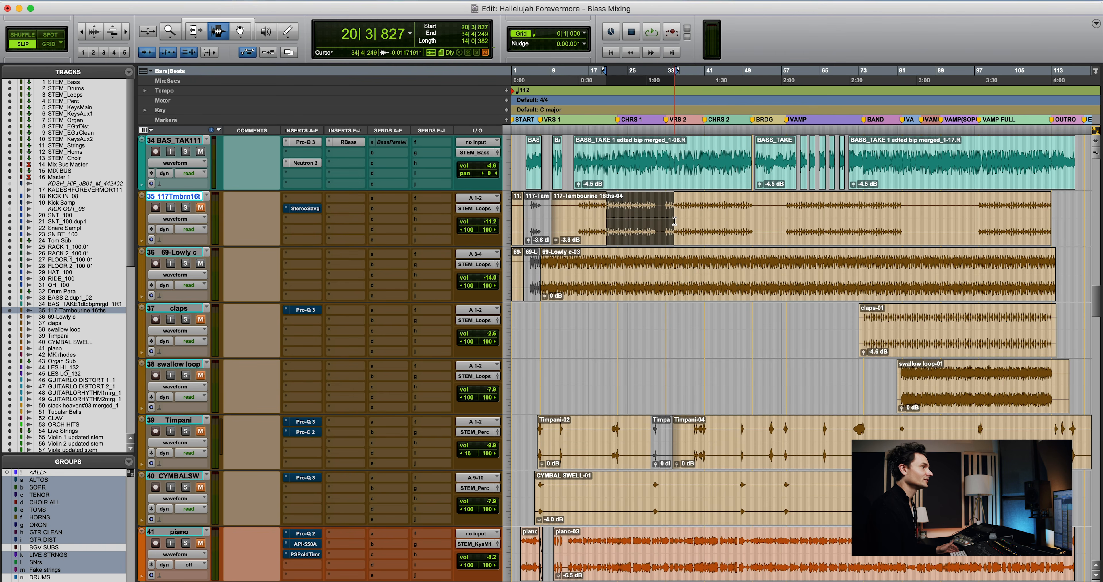
left_click(661, 228)
key("Tab")
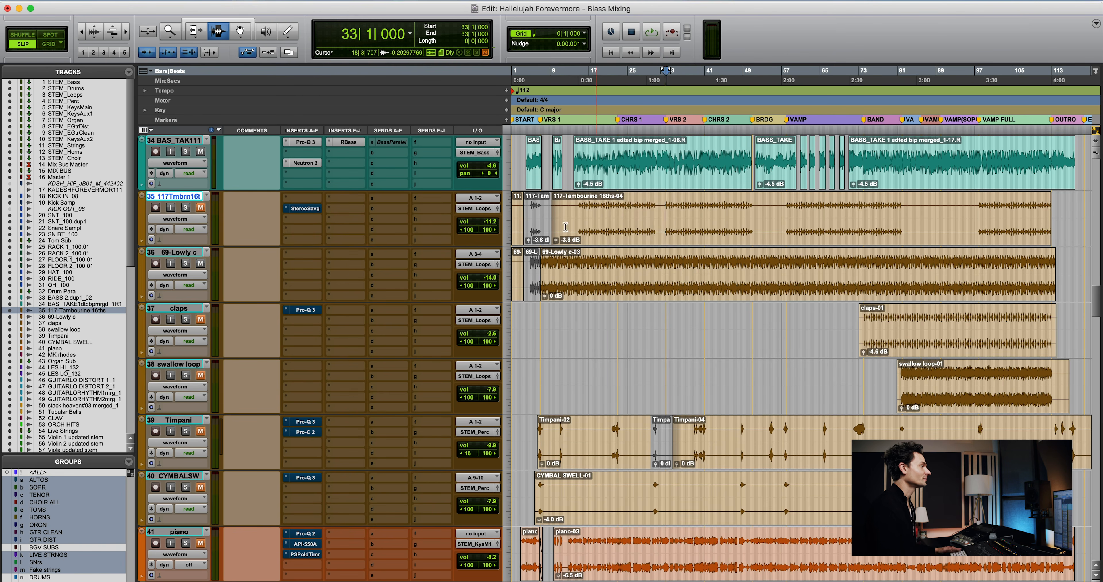
left_click(185, 208)
key("space")
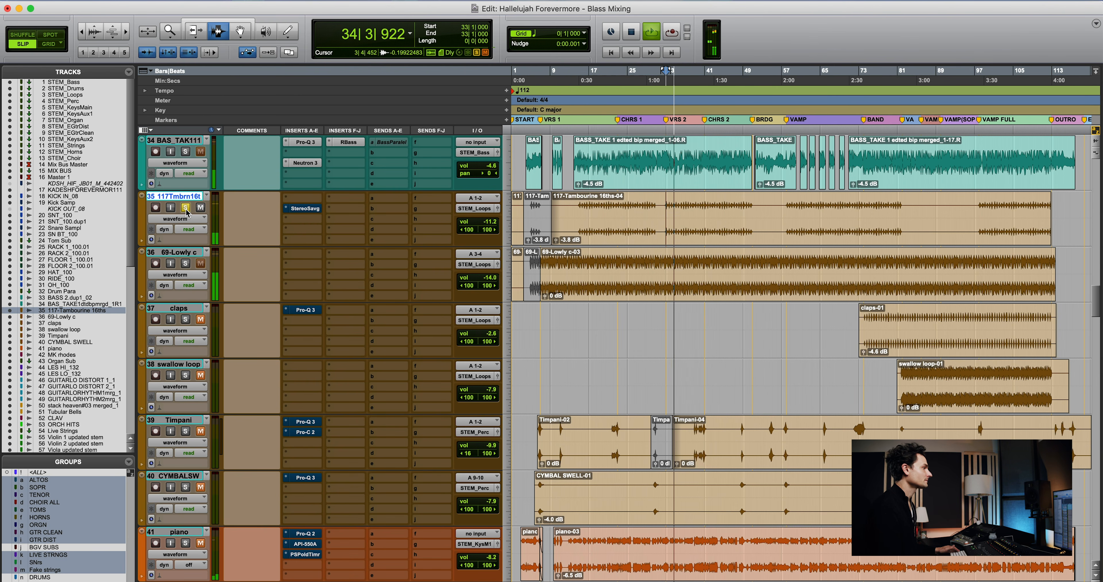
key("space")
left_click(185, 208)
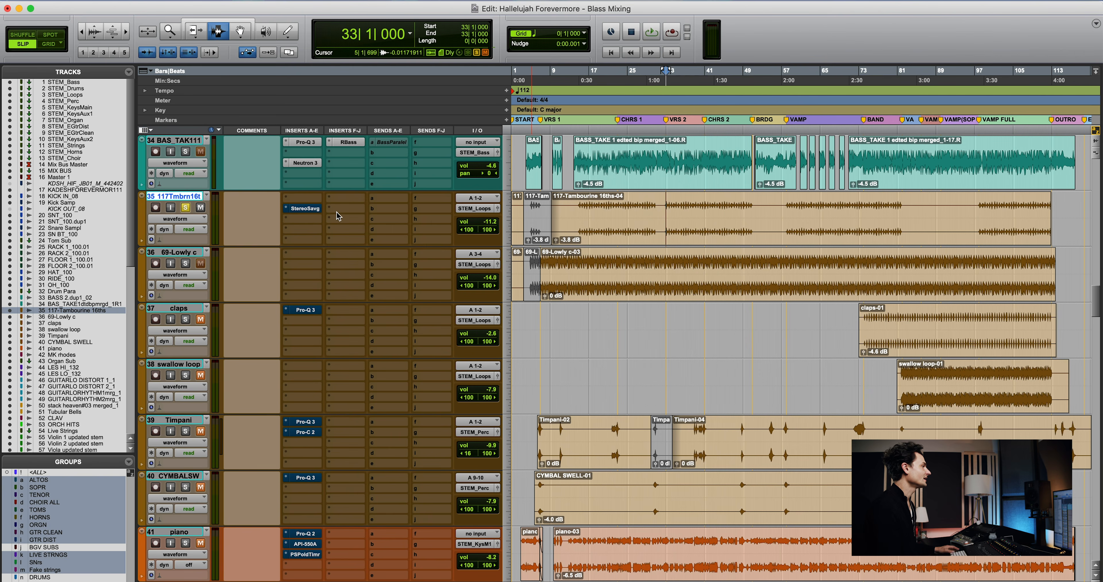
Open StereoSavage on the tambourine track and examine its panning effect during playback
left_click(303, 208)
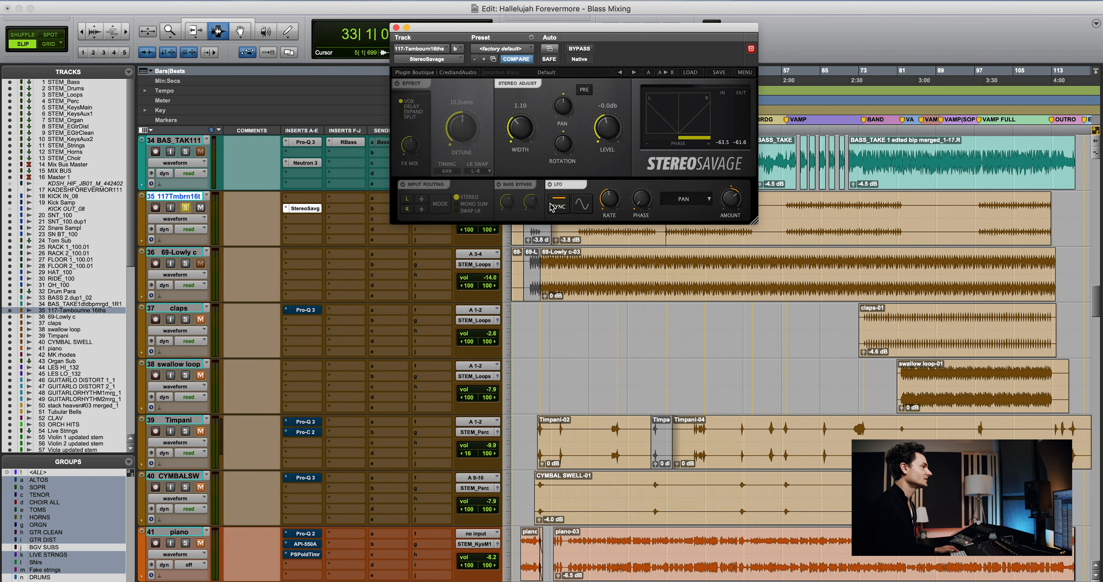
key("space")
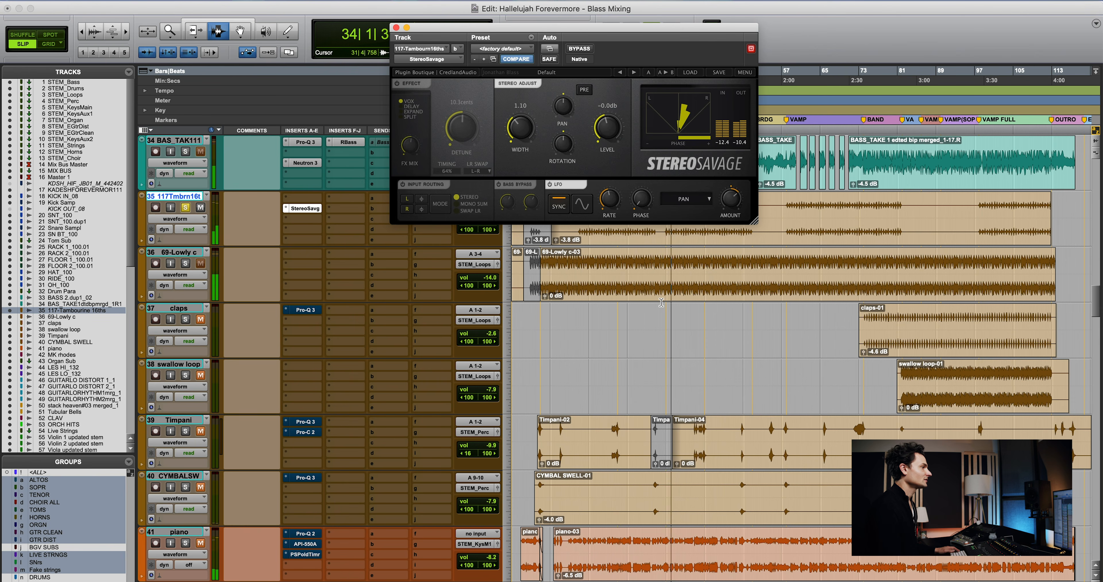
Play the soloed tambourine track, compare it with StereoSavage bypassed and enabled, and close the plug-in
scroll(662, 302, "up", 1)
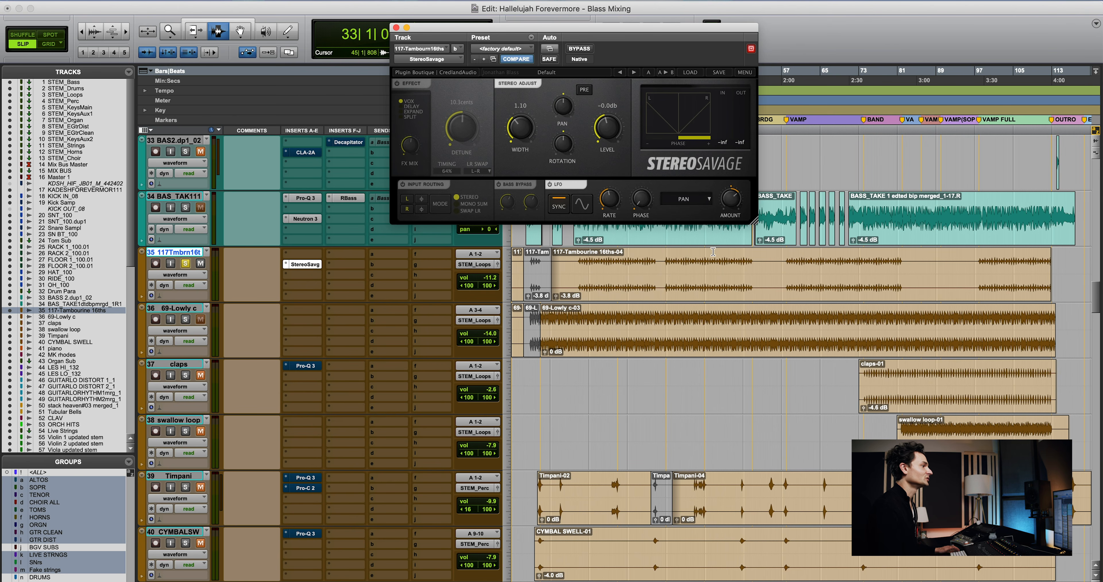
key("space")
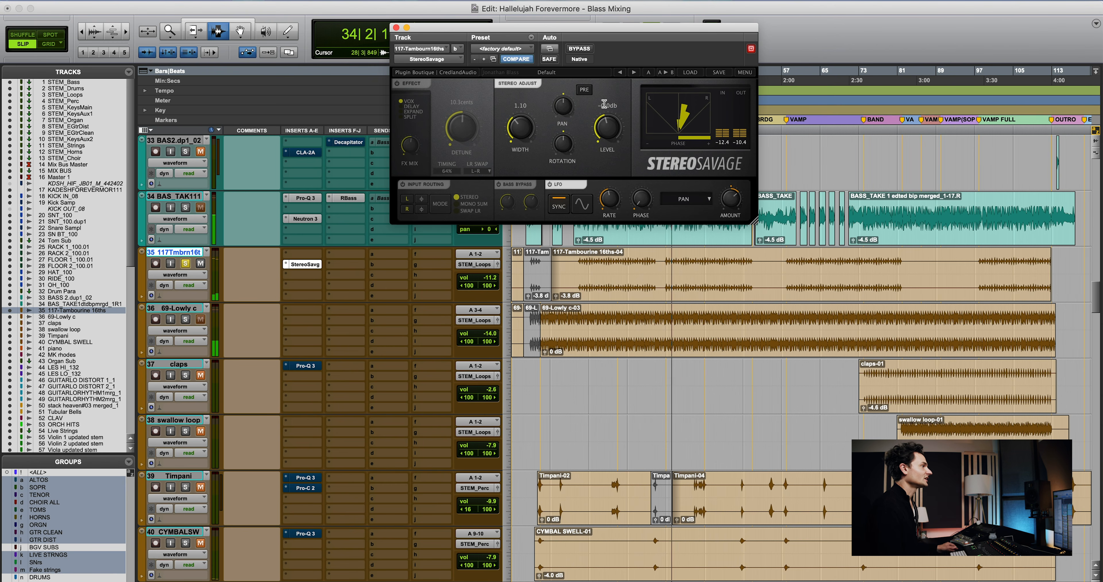
left_click(584, 50)
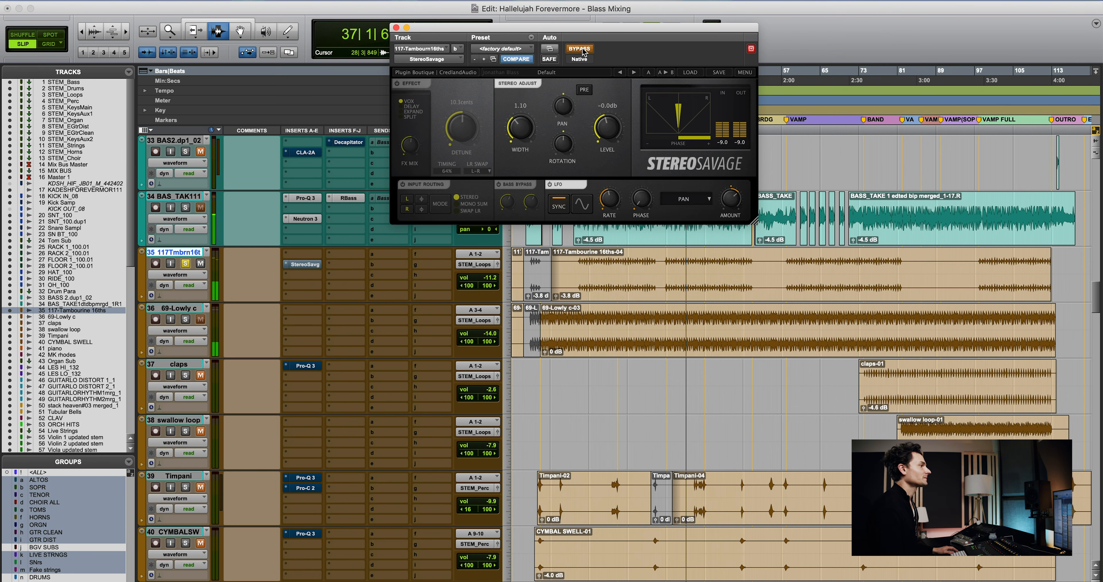
left_click(583, 50)
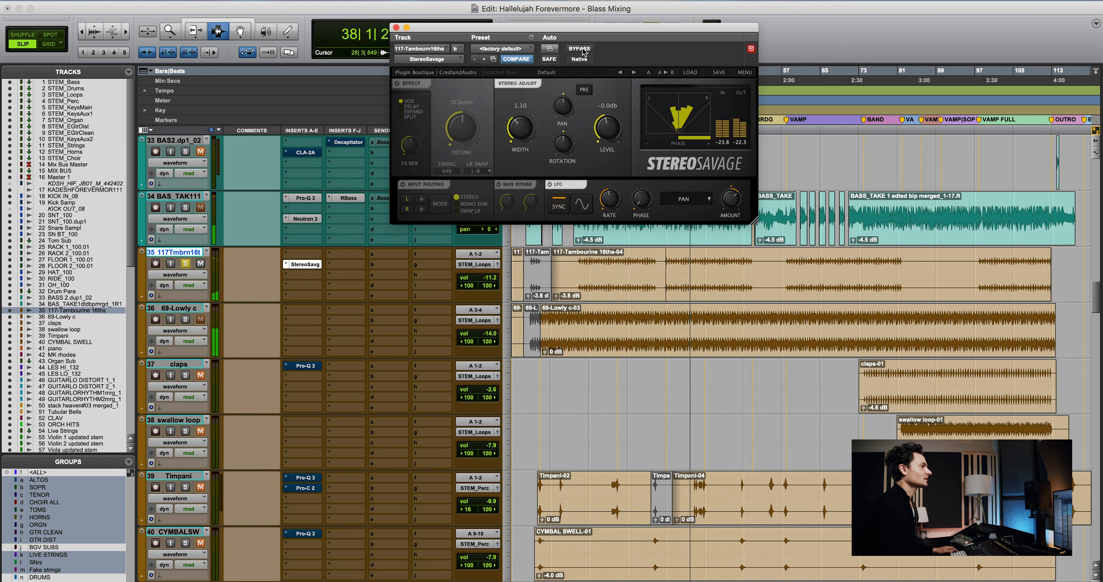
key("space")
left_click(396, 27)
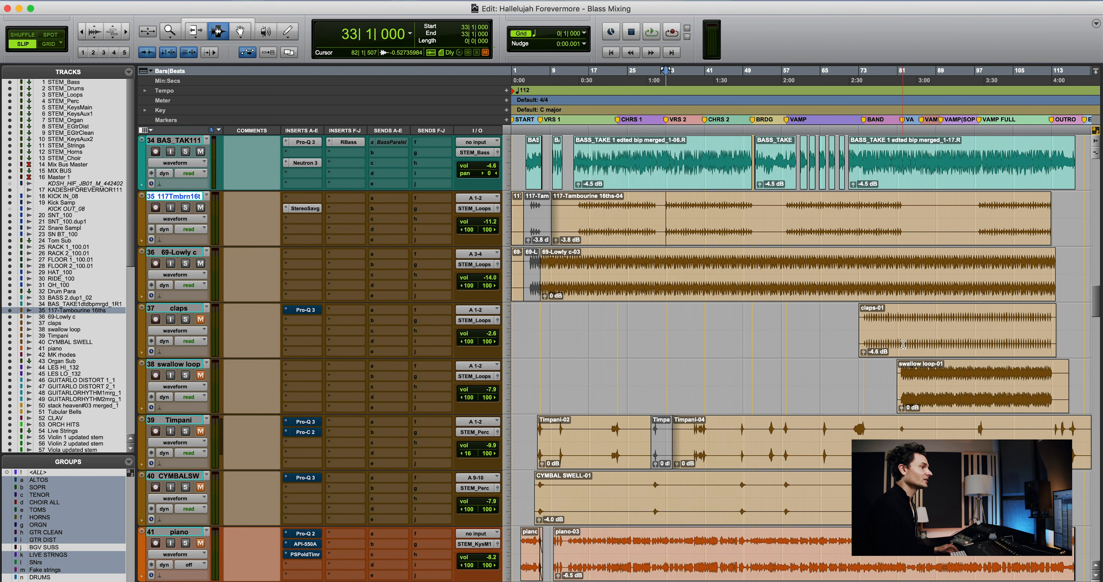
Play from bar 87 with the swallow loop track soloed, stop playback and unsolo the track
left_click_drag(906, 347, 945, 367)
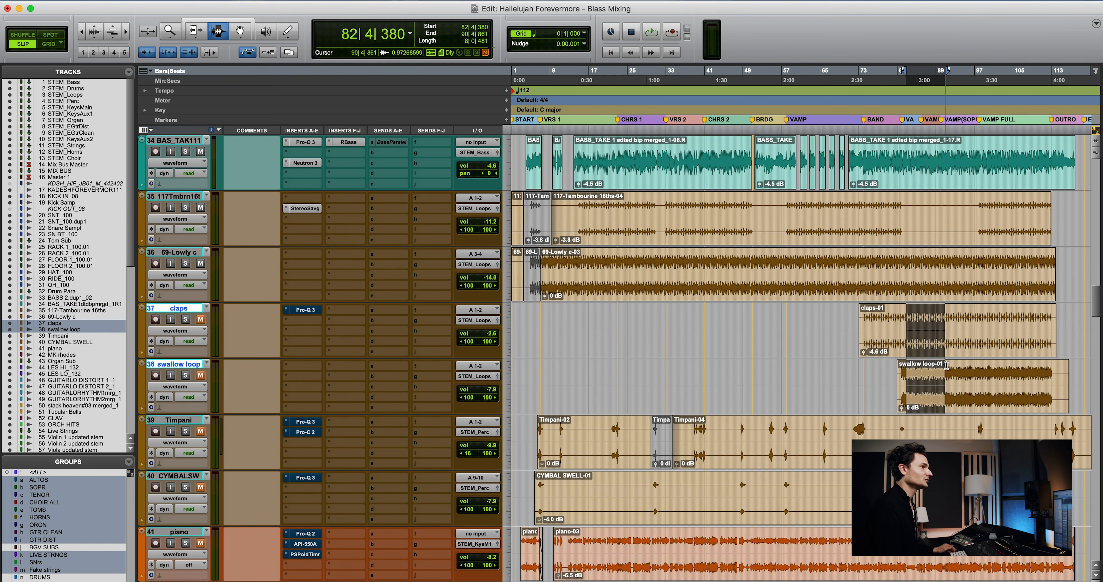
scroll(917, 383, "right", 5)
left_click(817, 391)
scroll(813, 390, "right", 2)
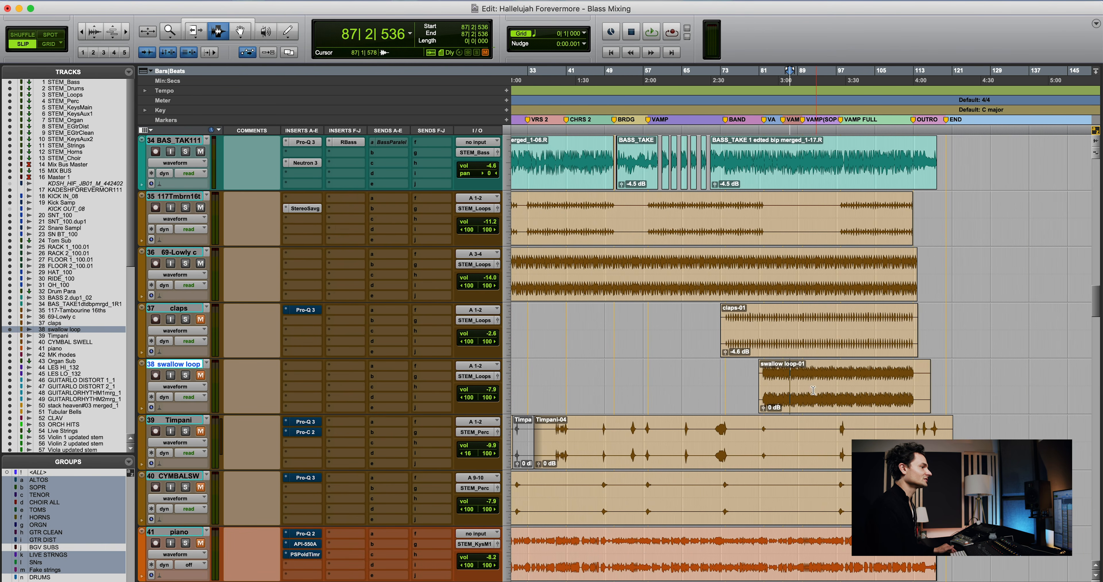
key("space")
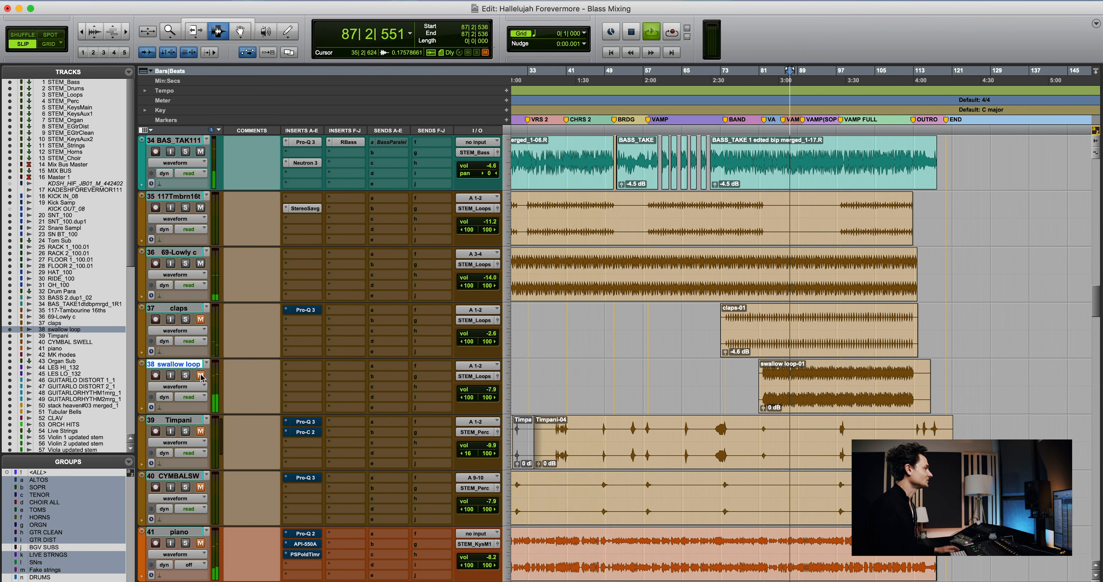
left_click(185, 375)
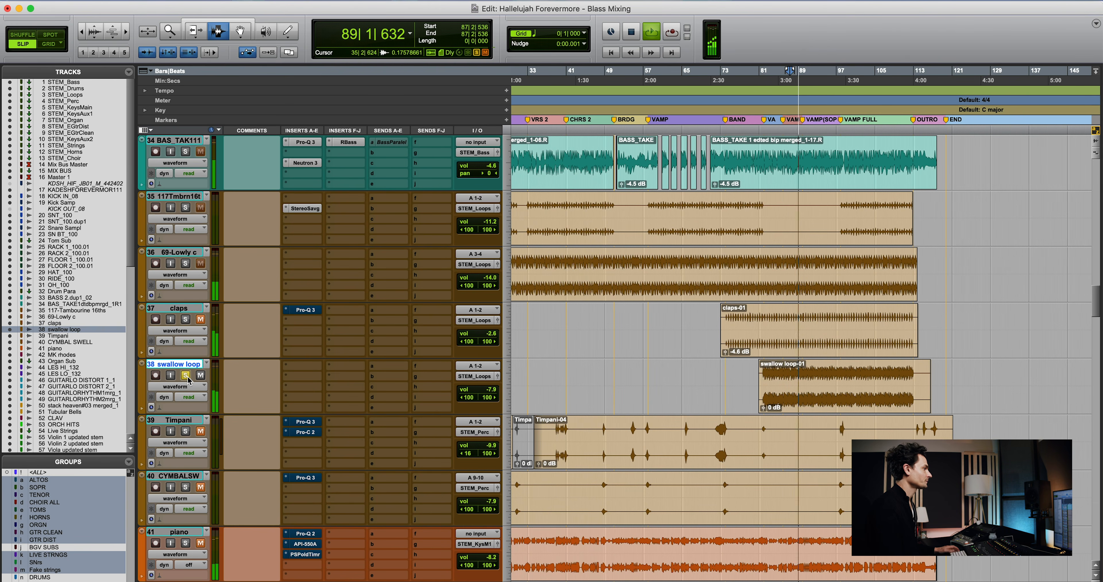
key("space")
left_click(188, 375)
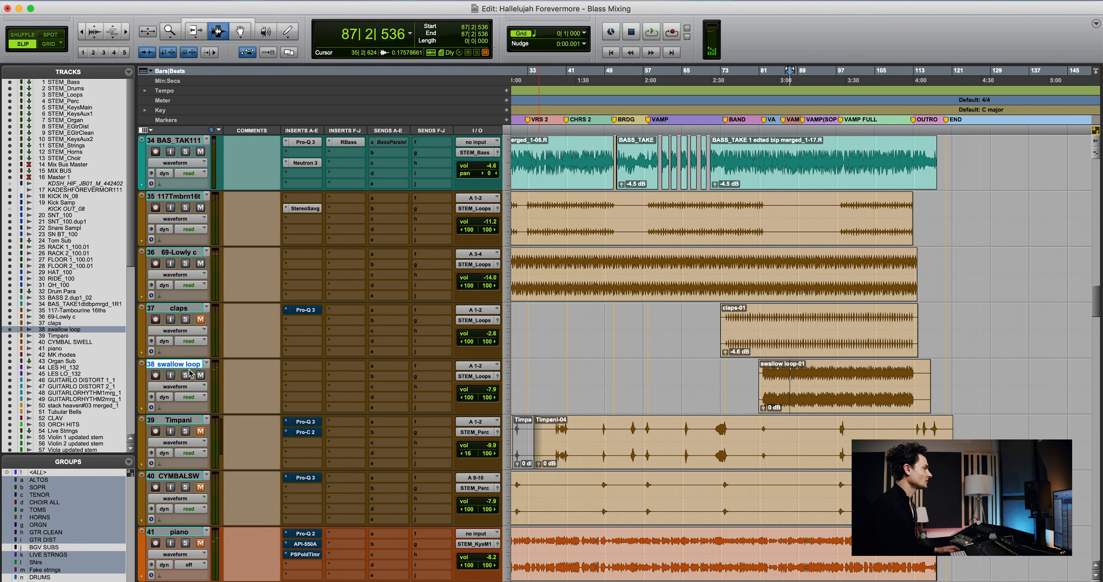
scroll(685, 381, "right", 3)
left_click(681, 384)
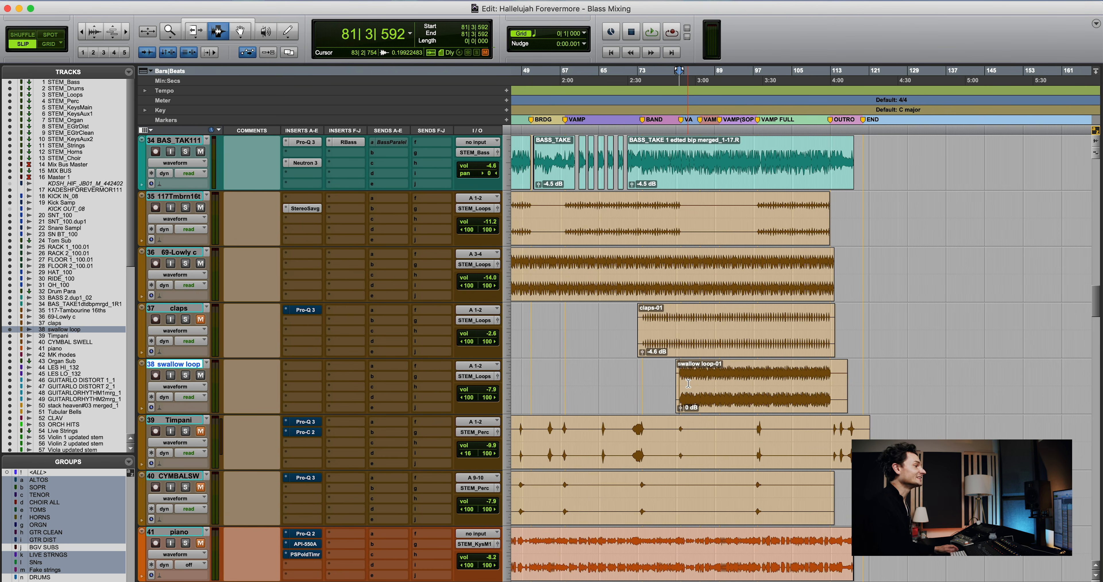
left_click_drag(680, 386, 782, 386)
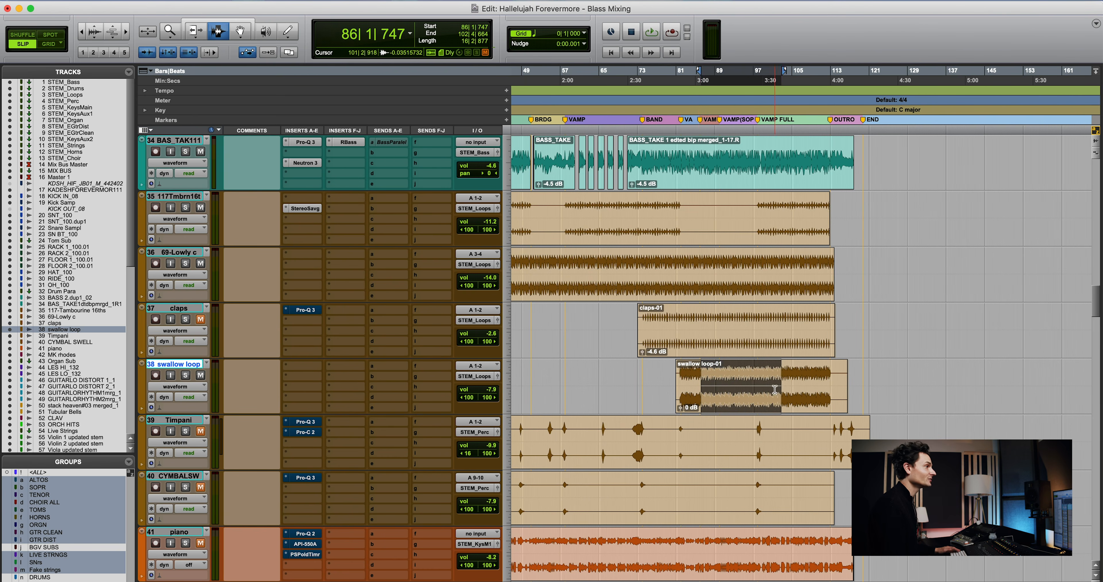
scroll(774, 391, "up", 2)
scroll(774, 390, "up", 4)
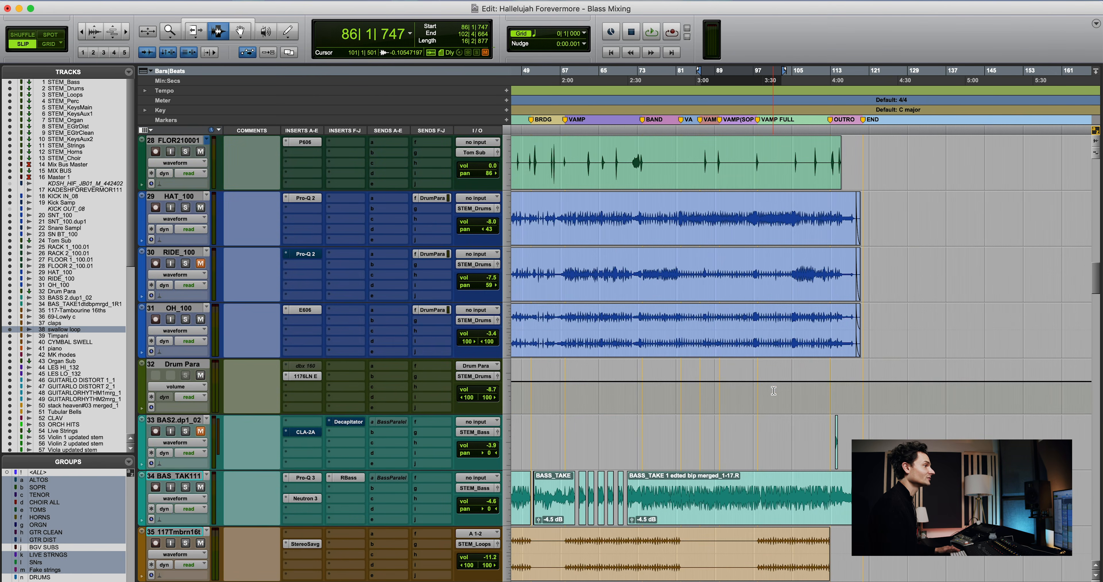
scroll(691, 349, "down", 7)
left_click(681, 339)
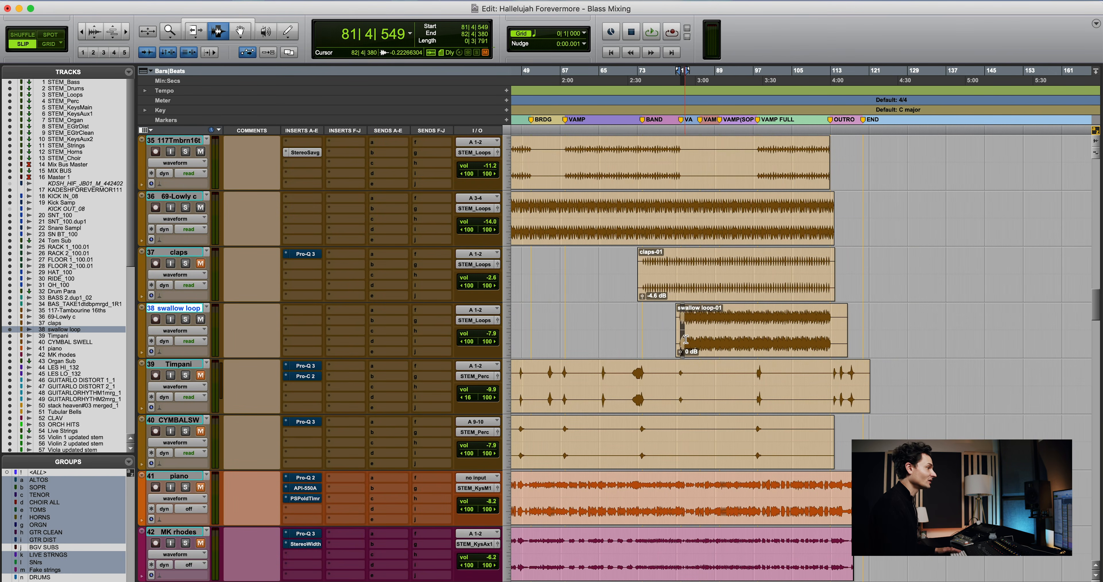
left_click(698, 339)
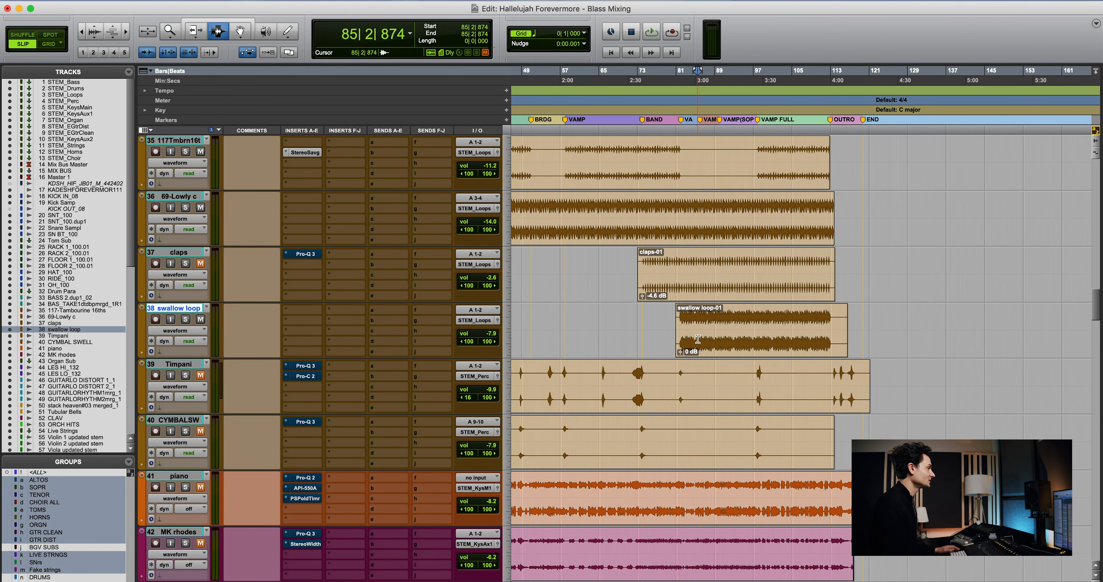
Start playback from bar 84 on the claps track, then unmute and solo the track
left_click(694, 296)
key("space")
left_click(200, 263)
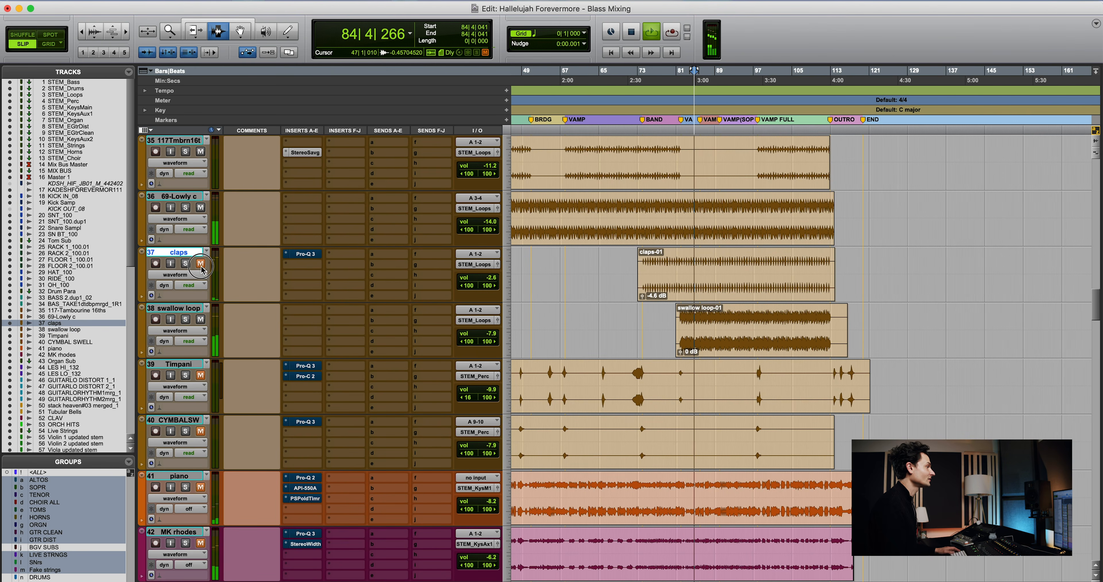
left_click(185, 263)
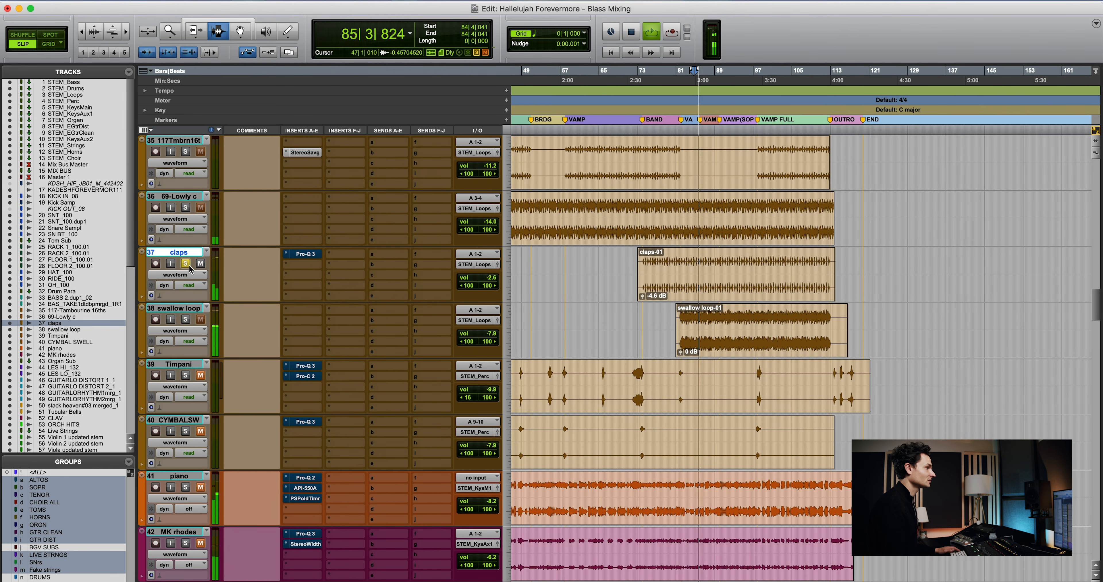
Enable Pro-Q 3 on the claps track and examine its low-cut and upper-mid boost bands during playback
left_click(306, 254)
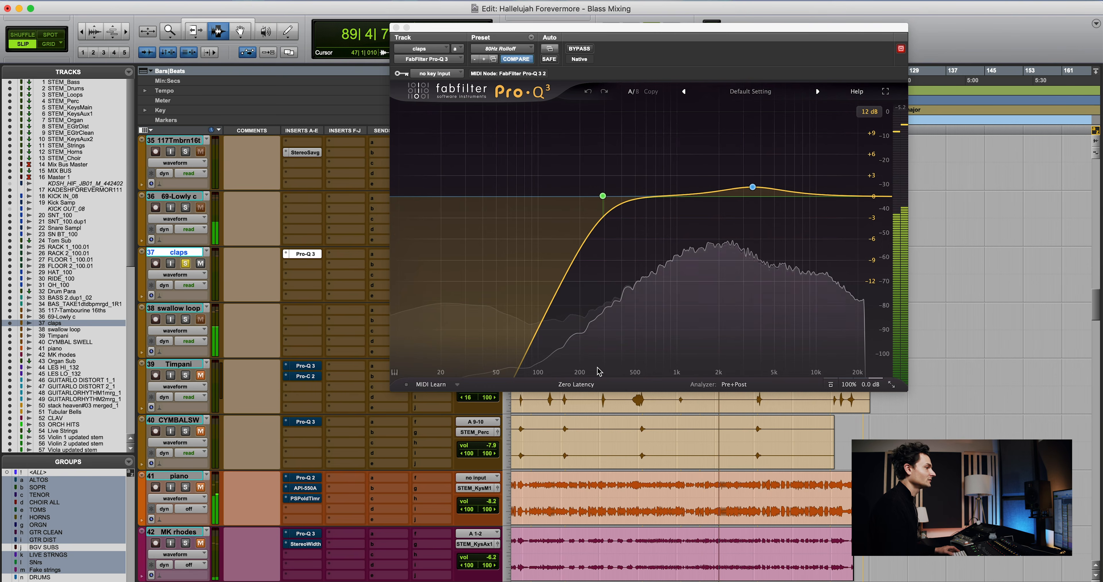
scroll(685, 470, "up", 1)
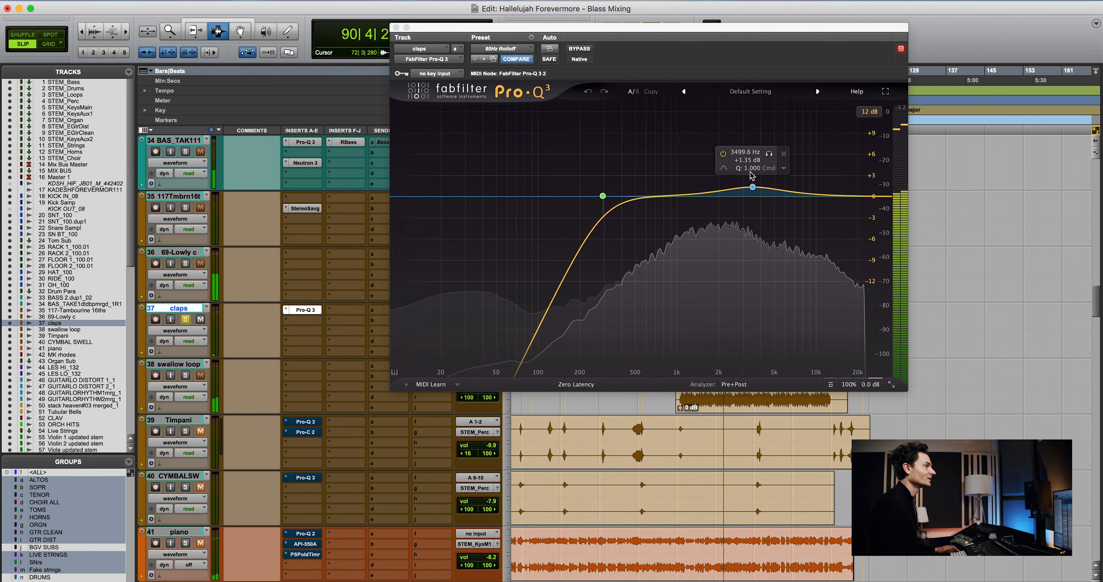
scroll(735, 416, "up", 1)
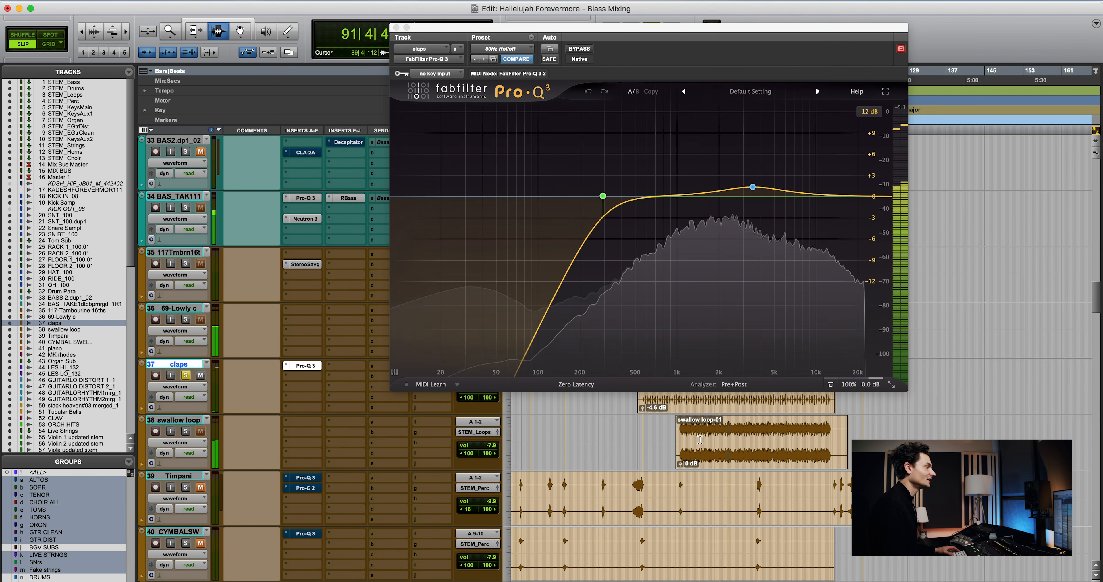
mouse_move(598, 226)
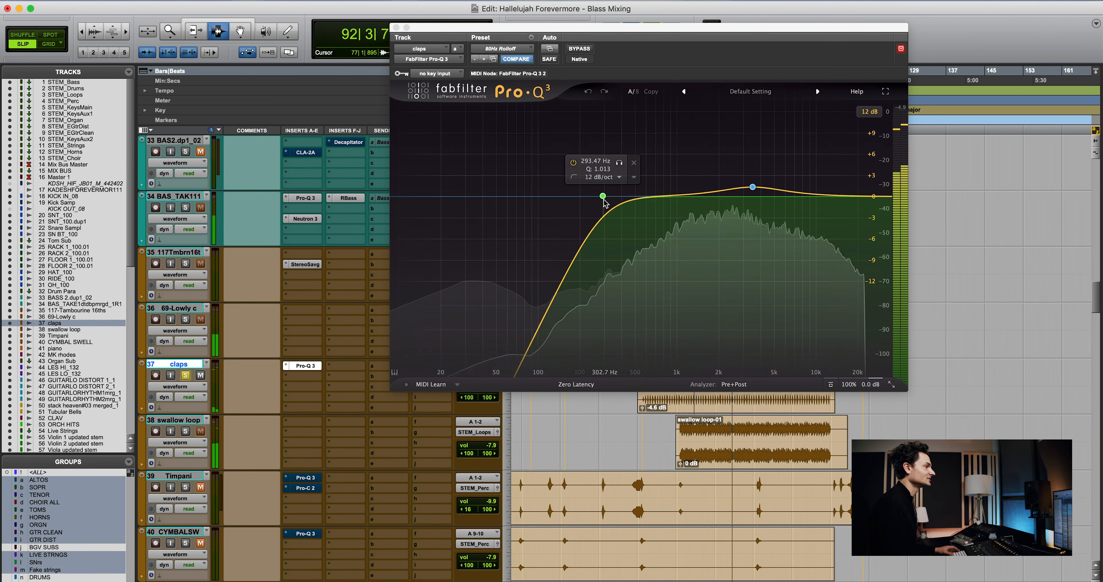
Replay the soloed claps from bar 84 while watching the Pro-Q 3 low cut, and close the plug-in
key("space")
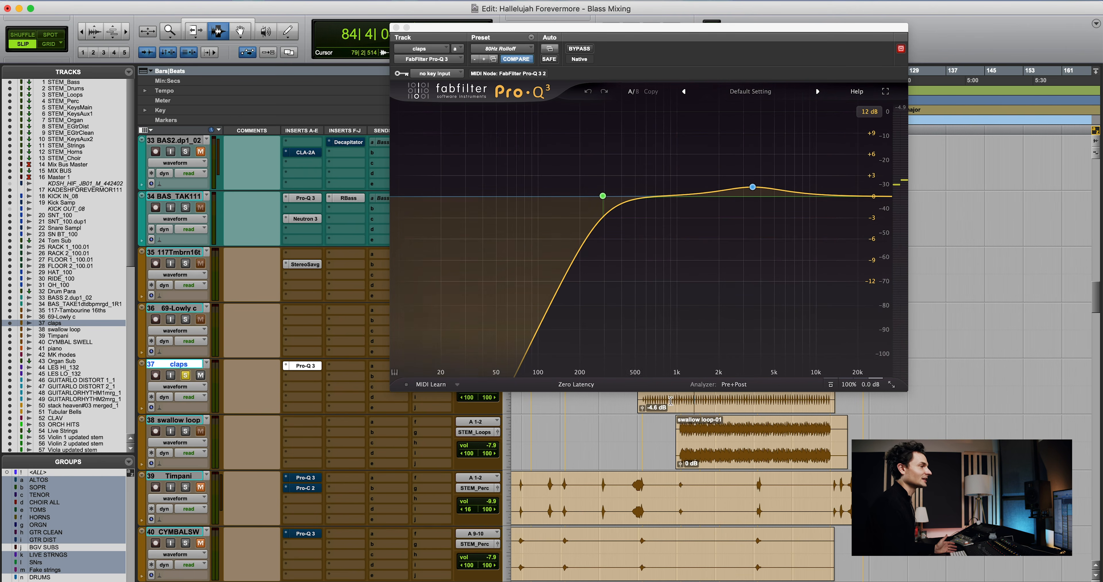
scroll(674, 406, "up", 1)
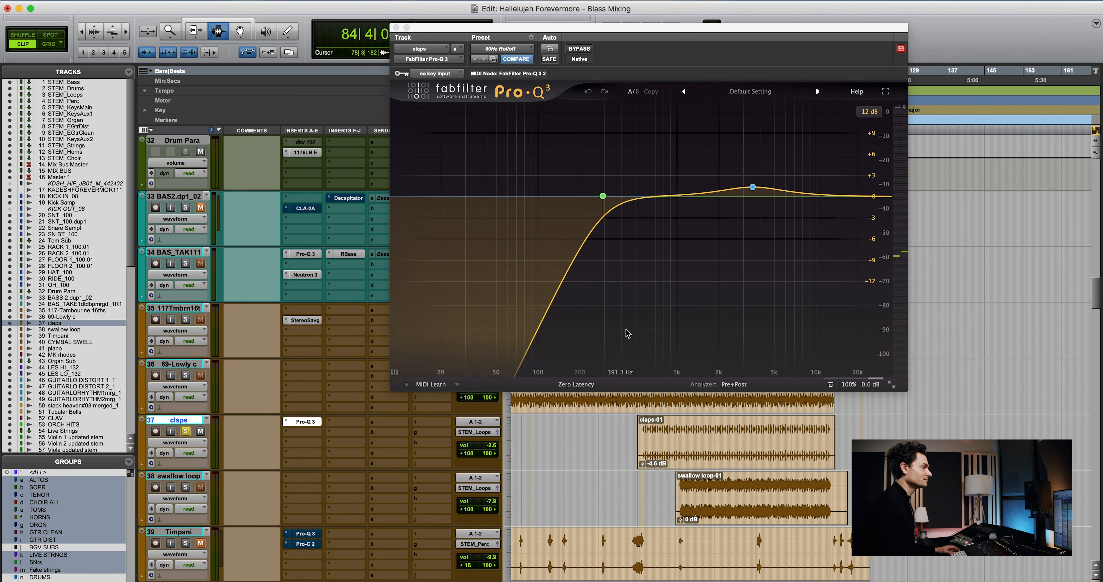
key("space")
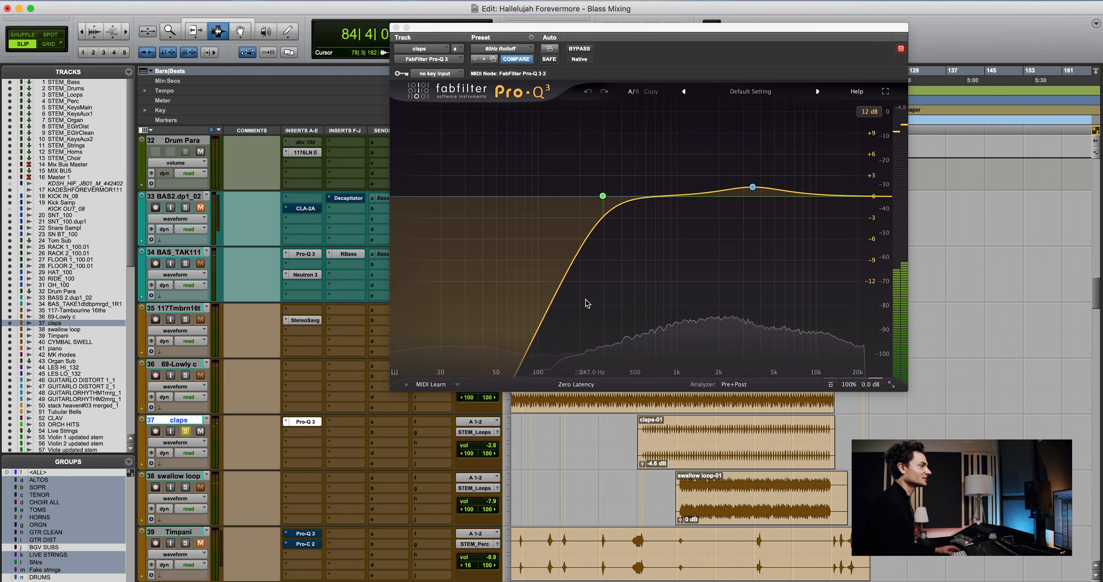
key("space")
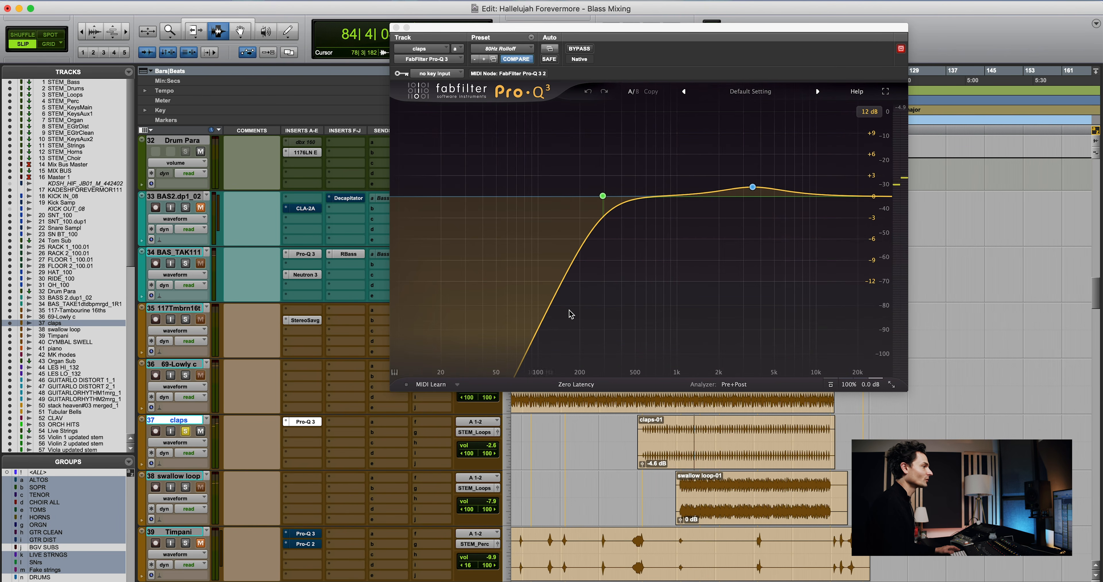
key("space")
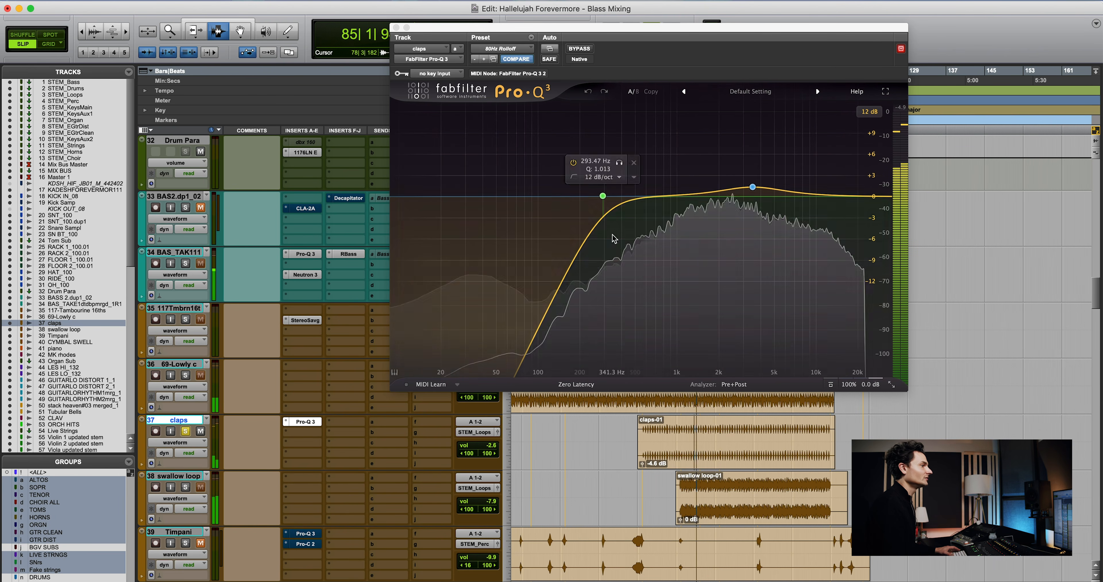
key("space")
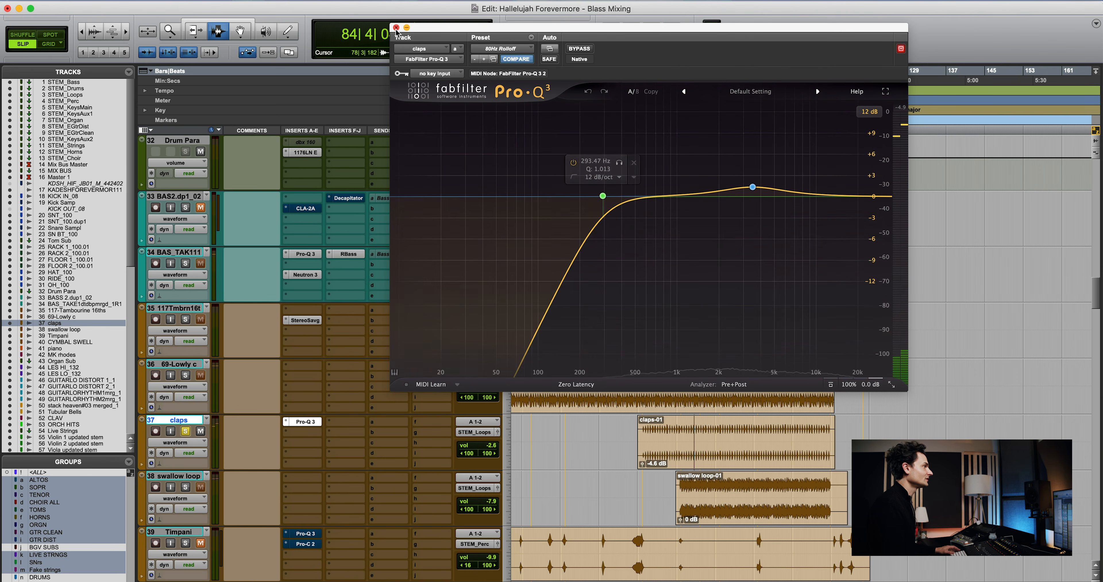
left_click(397, 28)
Unsolo the claps track and play it within the mix from bar 83
scroll(814, 224, "down", 5)
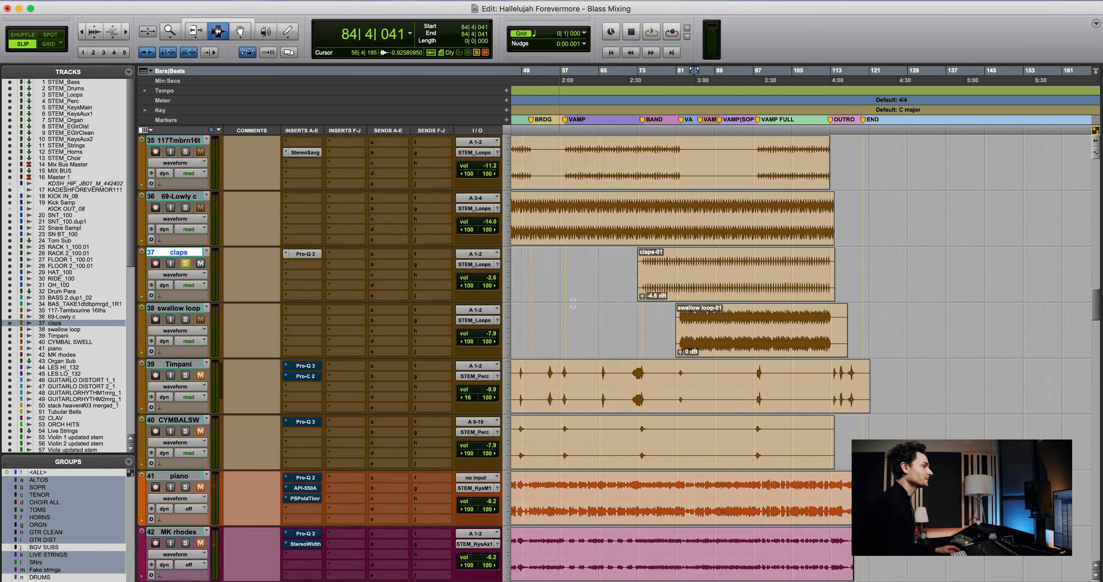
scroll(814, 224, "left", 5)
key("space")
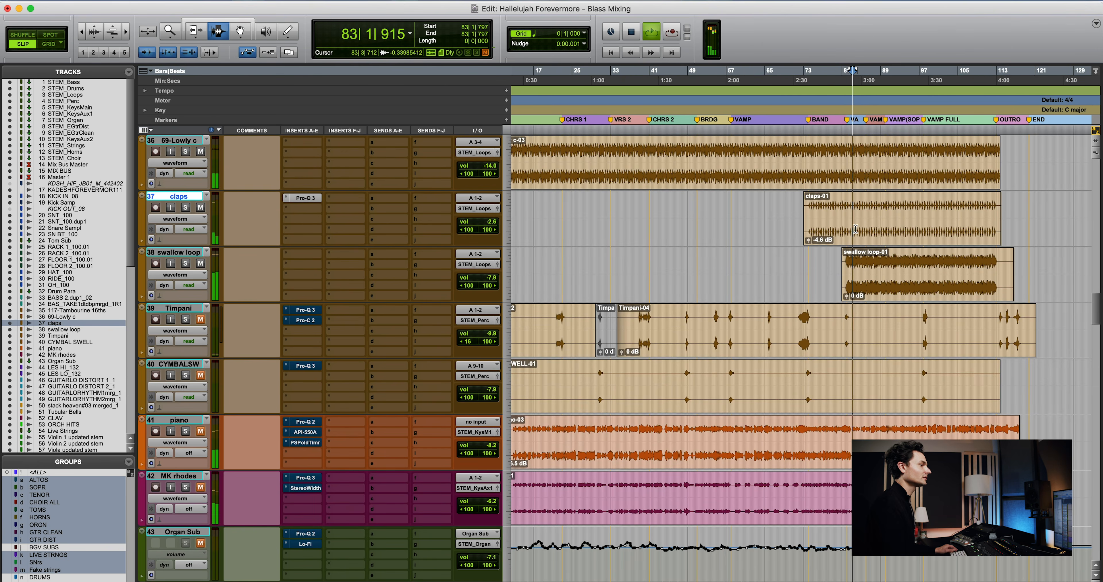
Locate the piano track during playback and place the edit cursor on it at bar 89 in the vamp
scroll(854, 223, "right", 2)
scroll(854, 225, "down", 2)
scroll(856, 229, "right", 2)
scroll(856, 229, "right", 1)
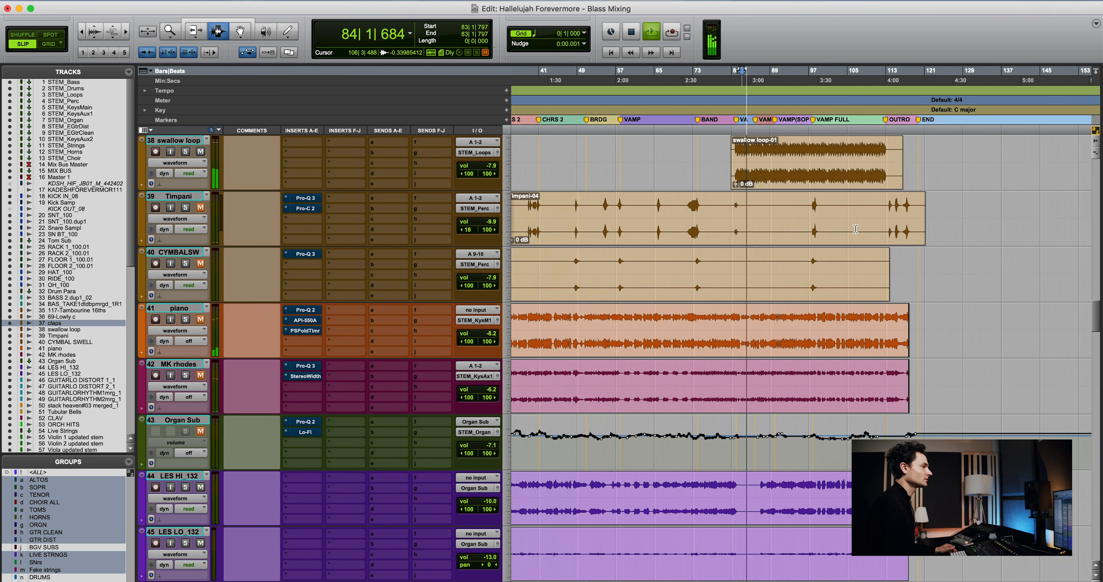
scroll(852, 235, "down", 1)
scroll(839, 256, "down", 4)
scroll(834, 271, "right", 1)
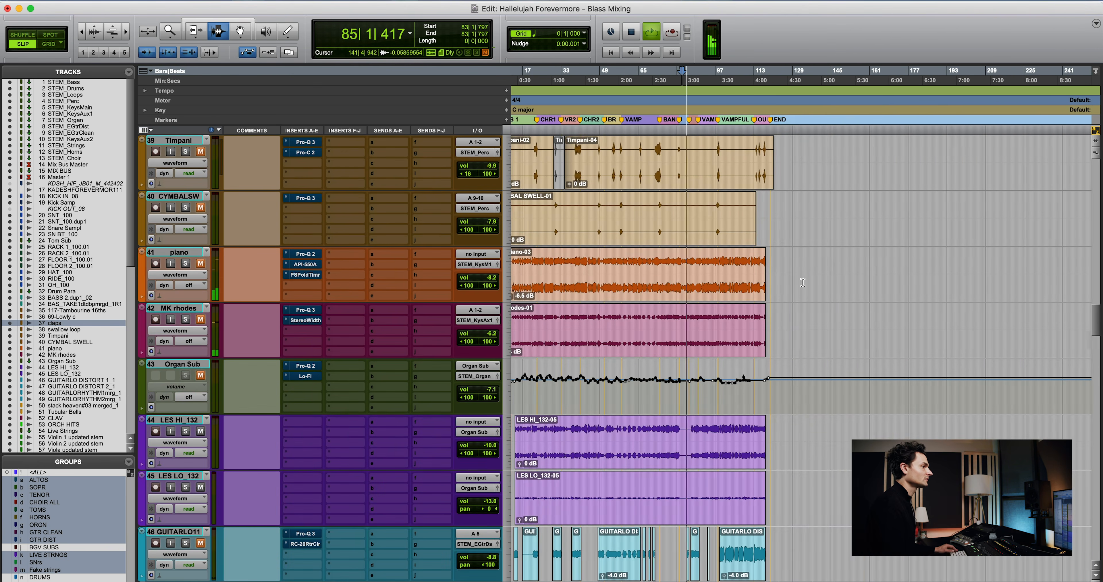
left_click(723, 286)
scroll(722, 286, "up", 3)
scroll(721, 287, "right", 3)
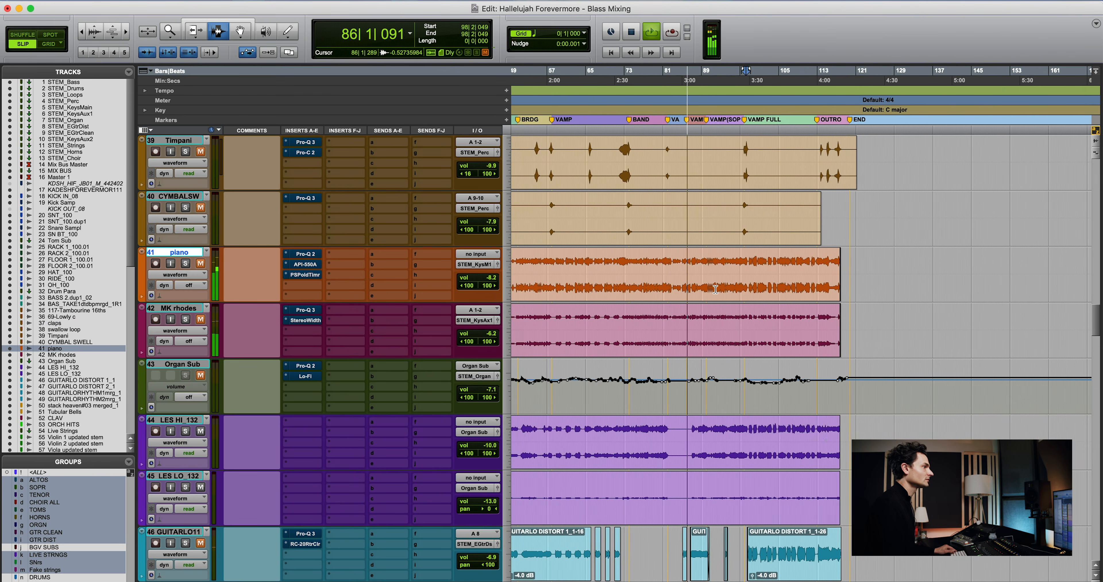
left_click_drag(624, 293, 705, 291)
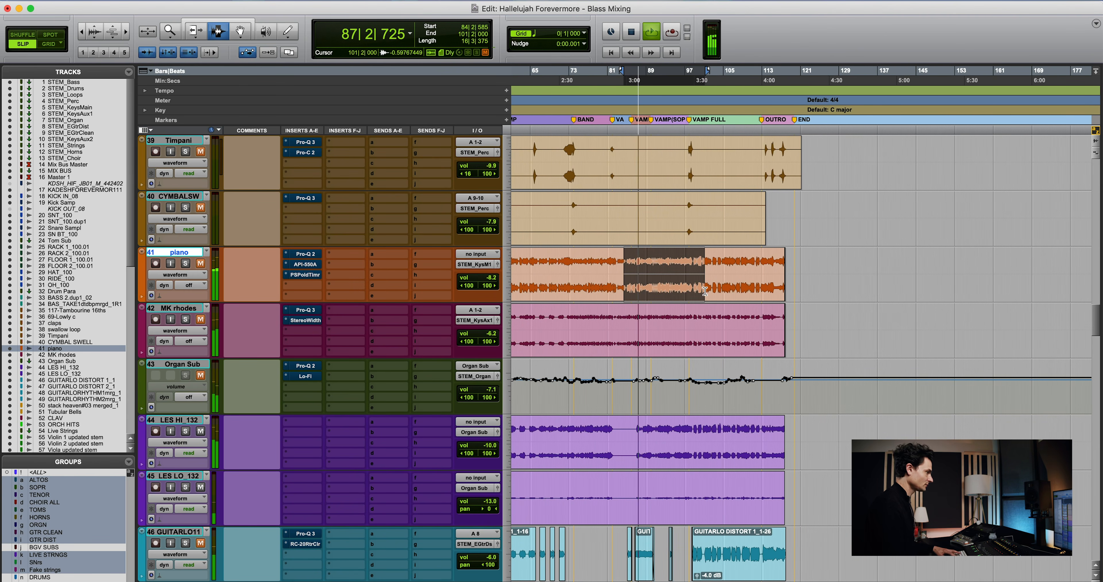
left_click(646, 286)
left_click(644, 286)
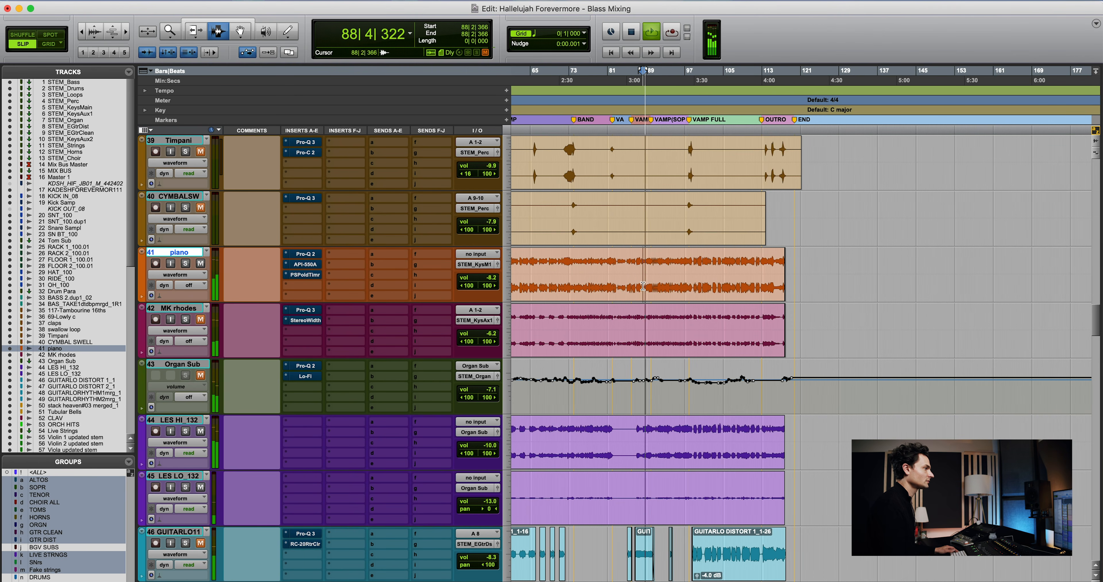
left_click(646, 287)
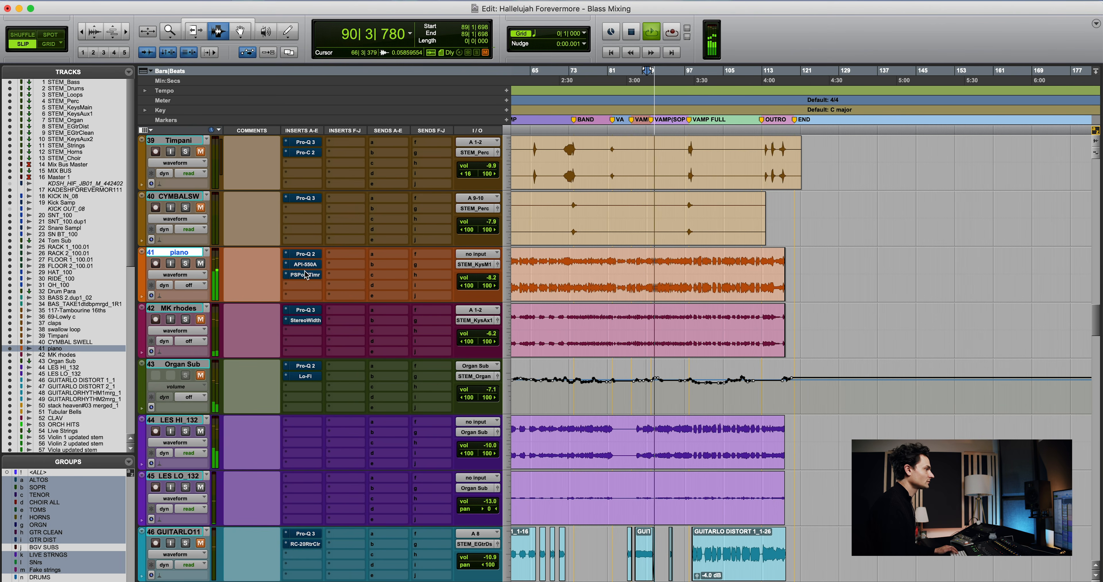
Solo the piano track, play it from bar 89, and enable Pro-Q 2 to examine its low cut and low-mid dip
key("shift+s")
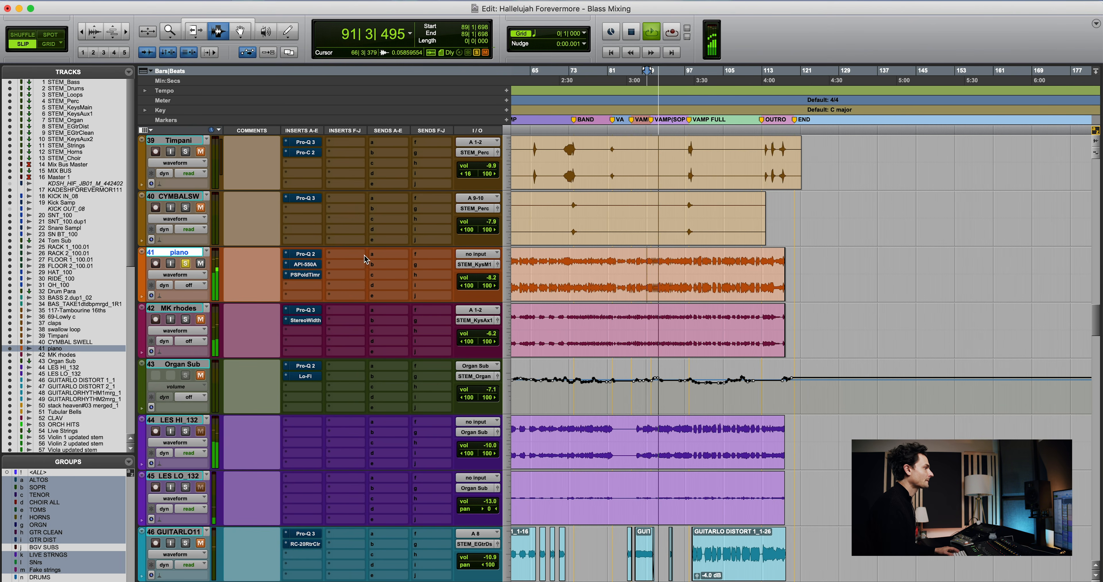
key("space")
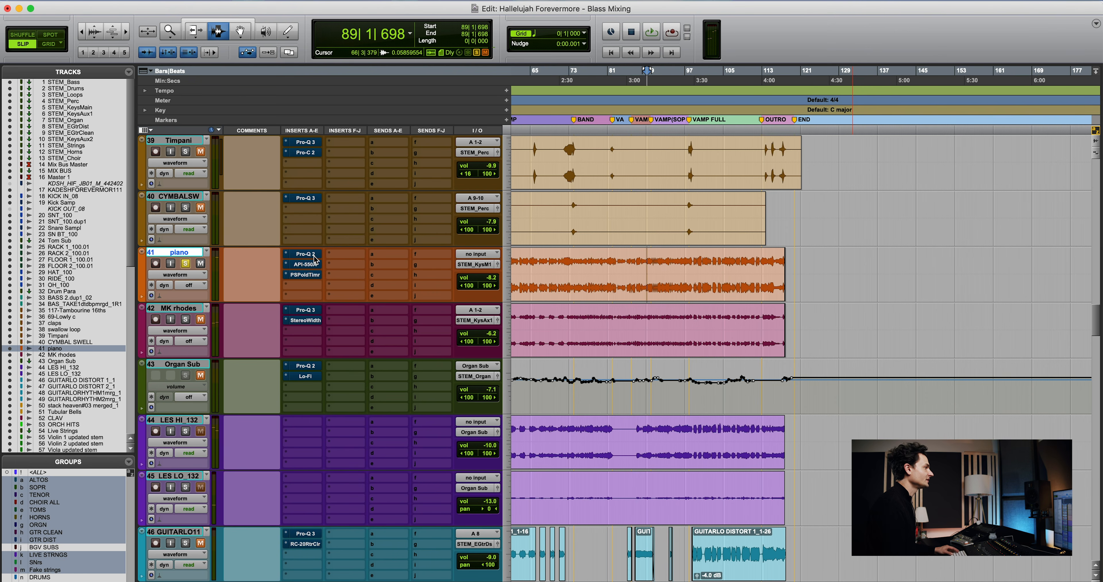
key("space")
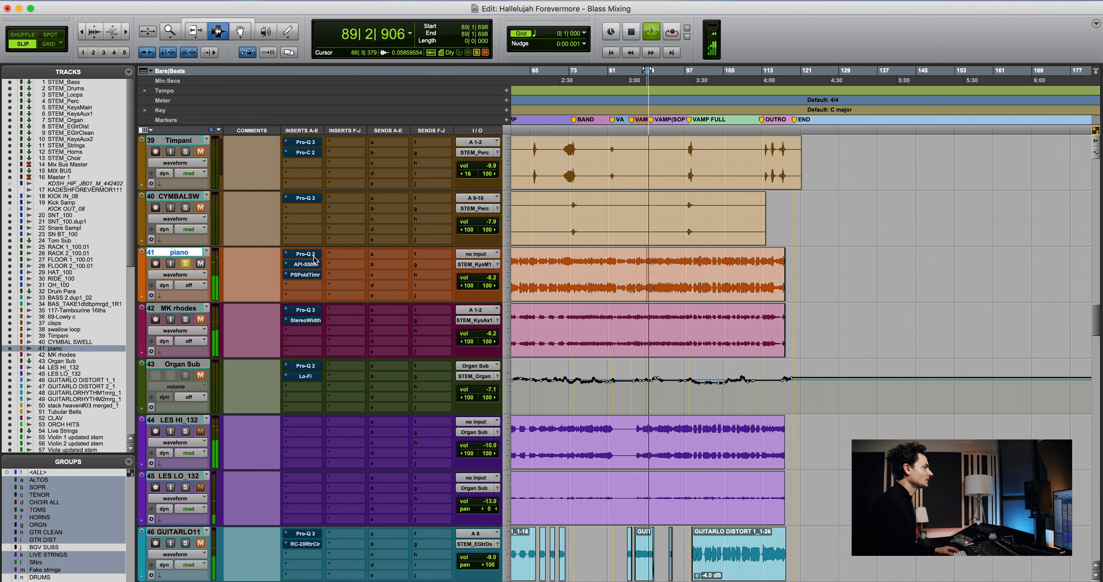
left_click(312, 254)
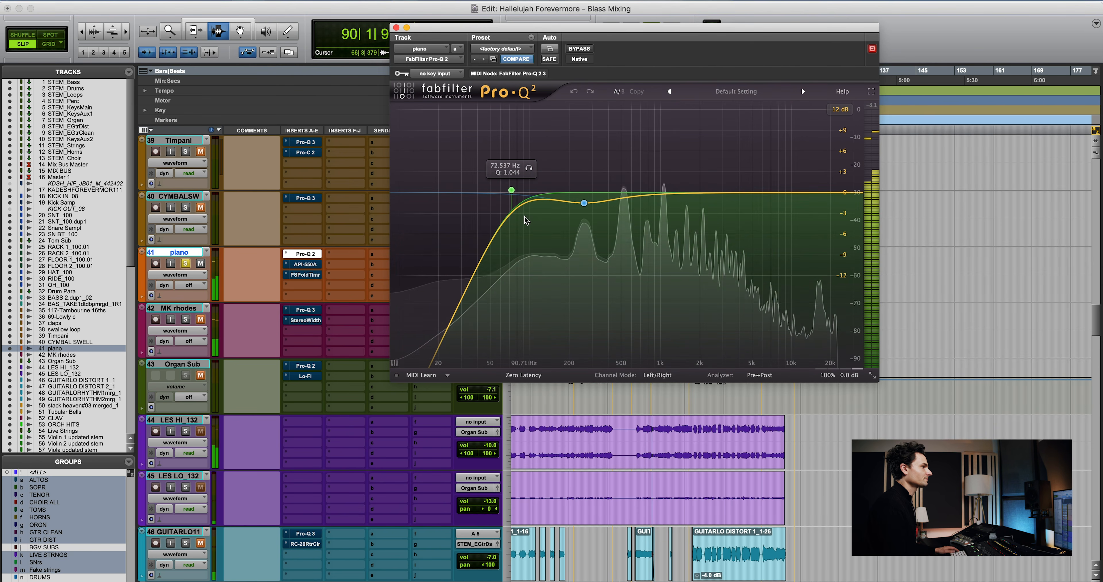
key("space")
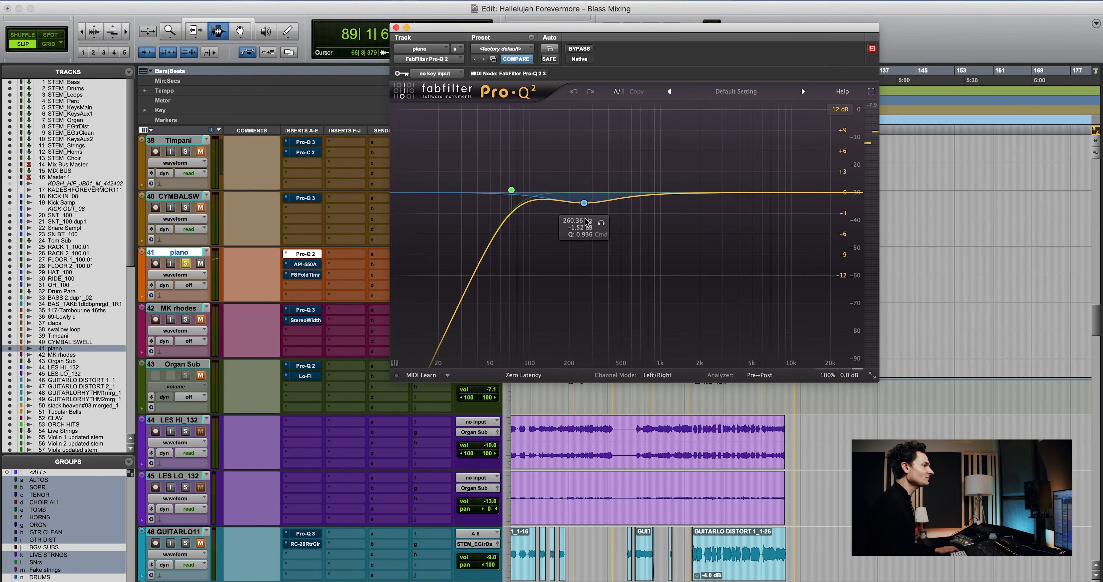
Enable API-550A on the piano and compare it bypassed and active while playing the soloed track from bar 89
left_click(305, 266)
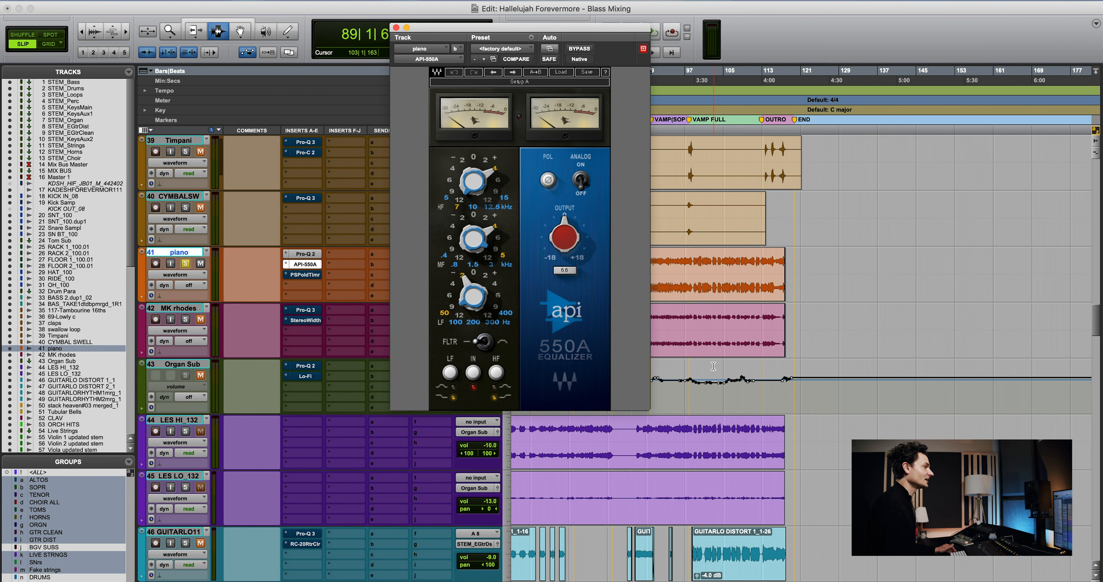
scroll(713, 366, "up", 4)
scroll(700, 413, "up", 2)
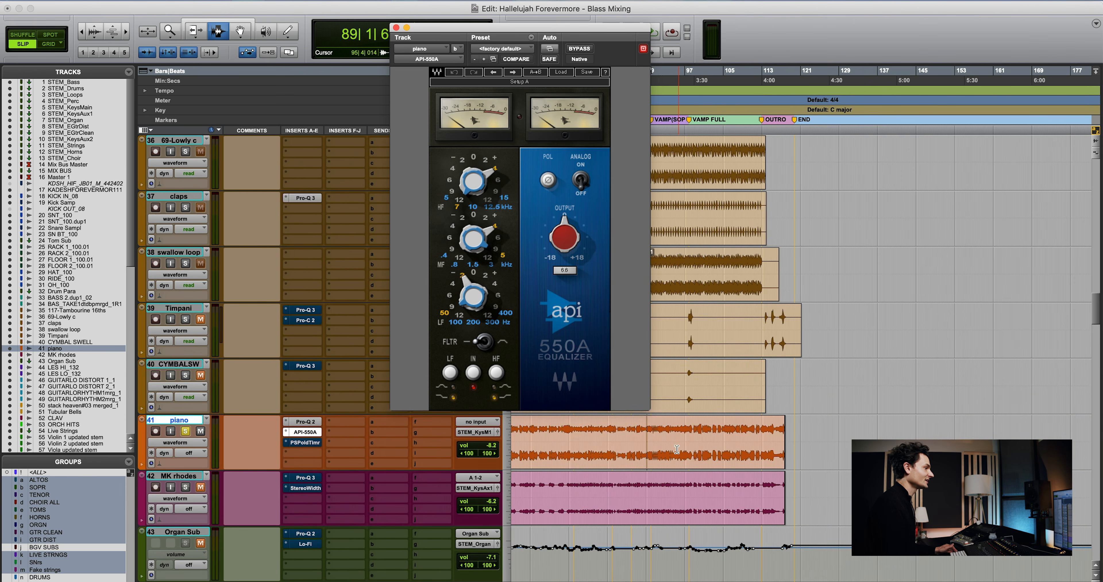
left_click_drag(677, 450, 647, 457)
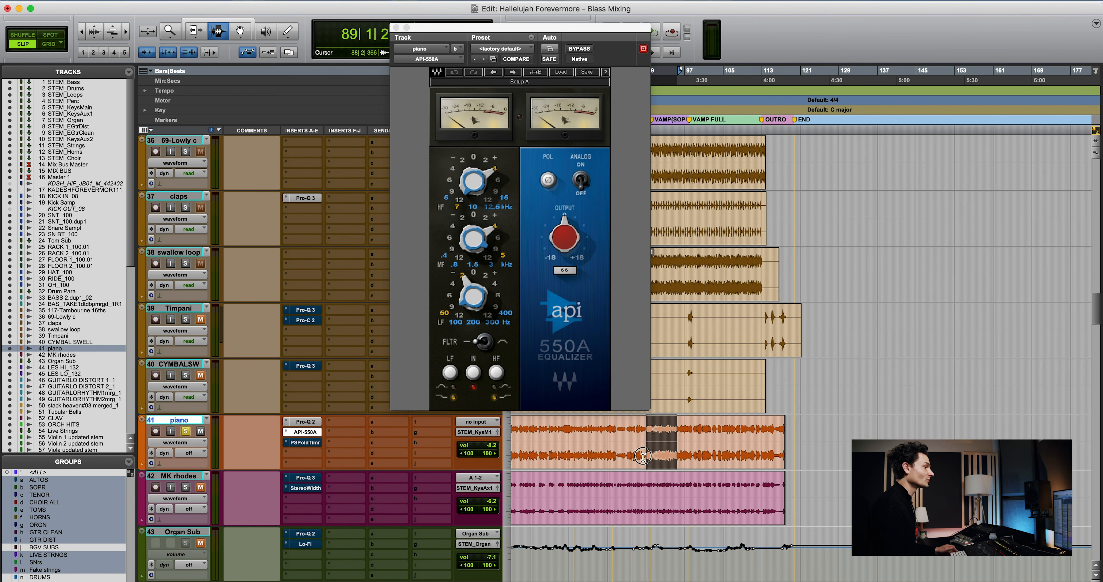
left_click(644, 456)
key("space")
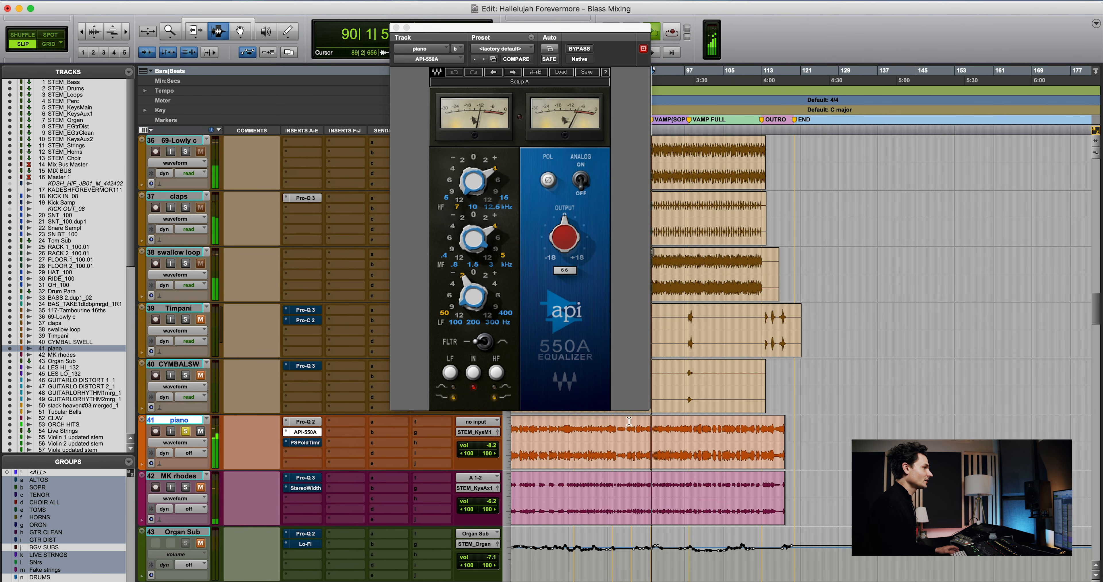
left_click(579, 49)
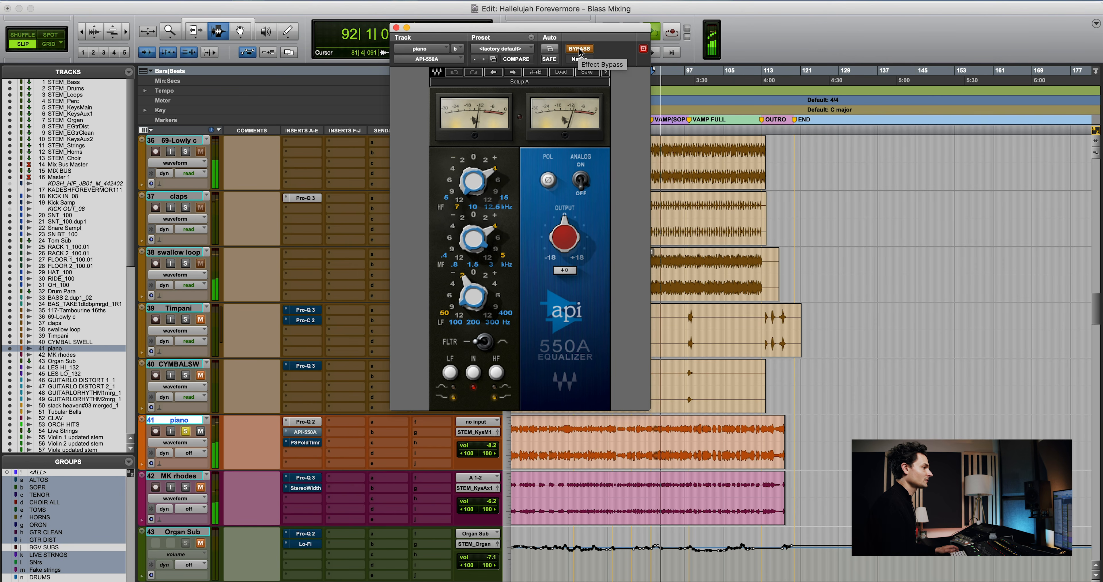
left_click(579, 49)
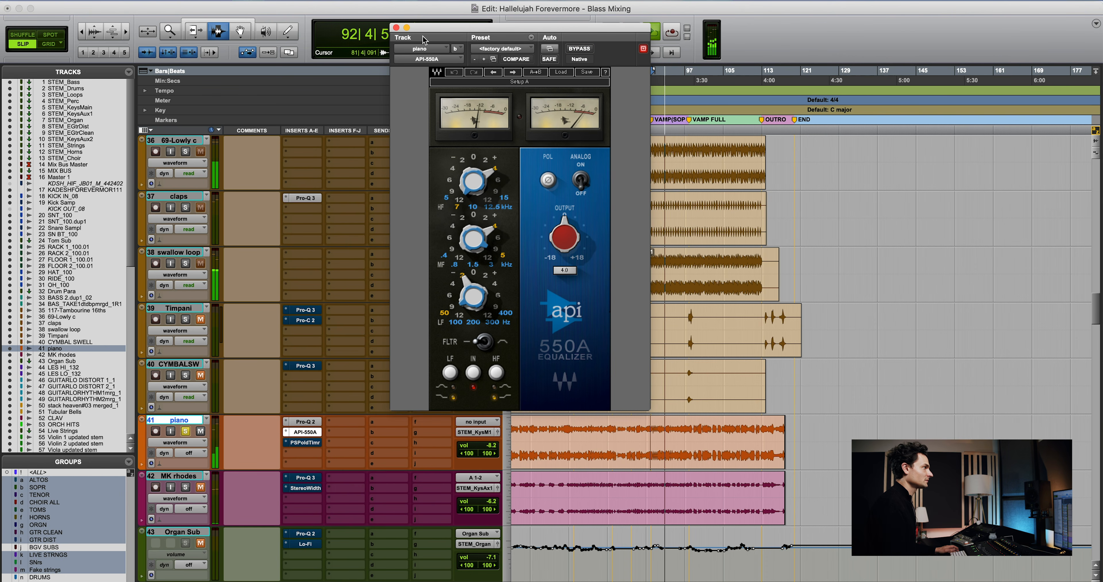
Enable PSP oldTimer on the piano, view its compression settings during playback, and close the plug-in
left_click_drag(424, 40, 513, 26)
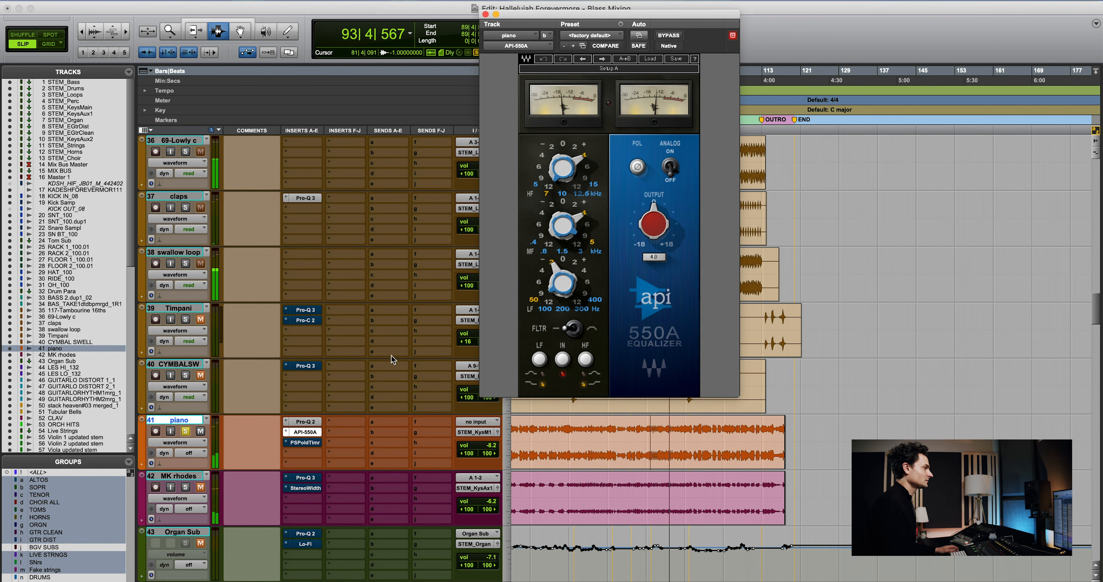
left_click(305, 442)
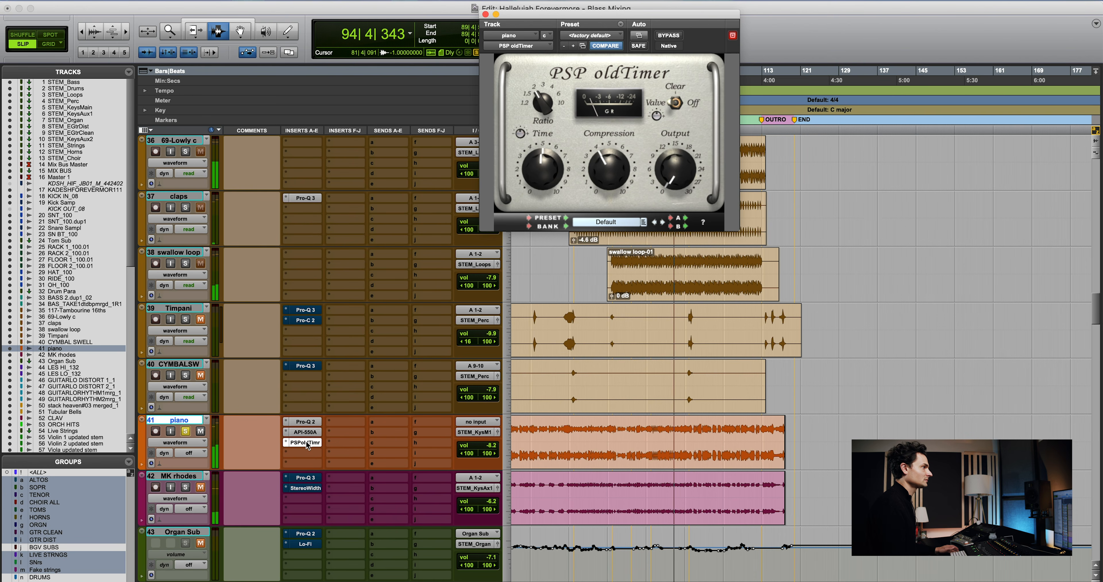
left_click(308, 443)
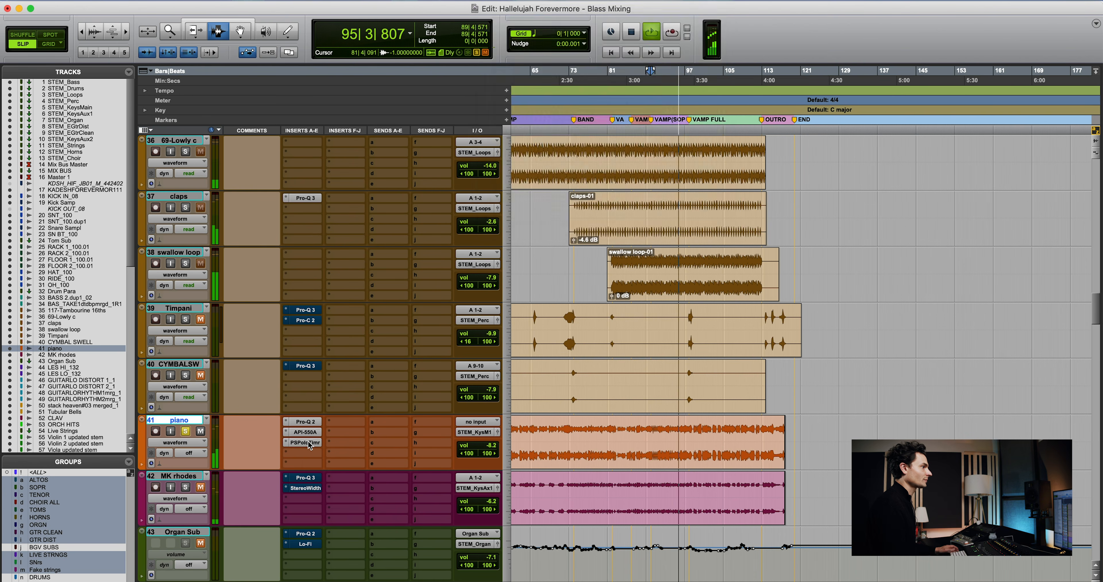
key("space")
Unsolo the piano track and play it within the mix from around bar 91
left_click(660, 438)
scroll(655, 415, "down", 1)
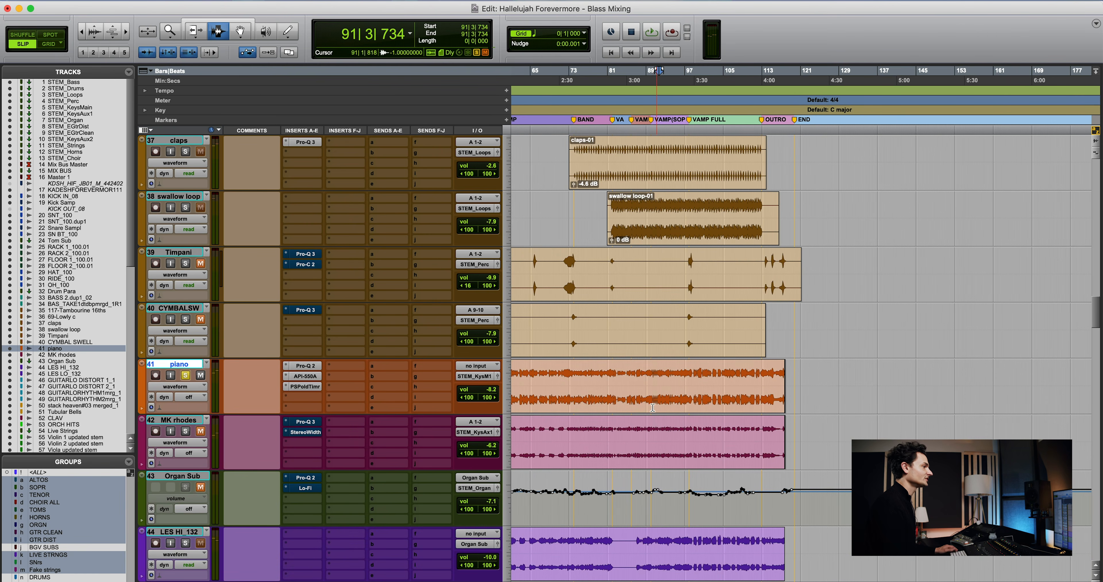
key("space")
key("shift+s")
scroll(662, 373, "down", 1)
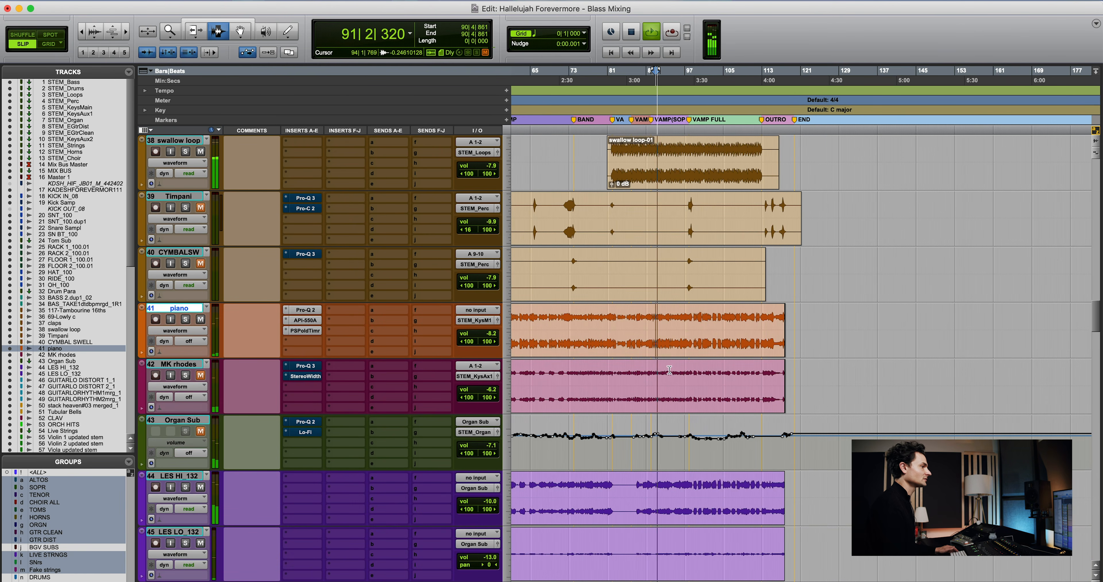
Audition the piano within the full mix from bars 91 and 86 and stop playback
scroll(667, 347, "down", 1)
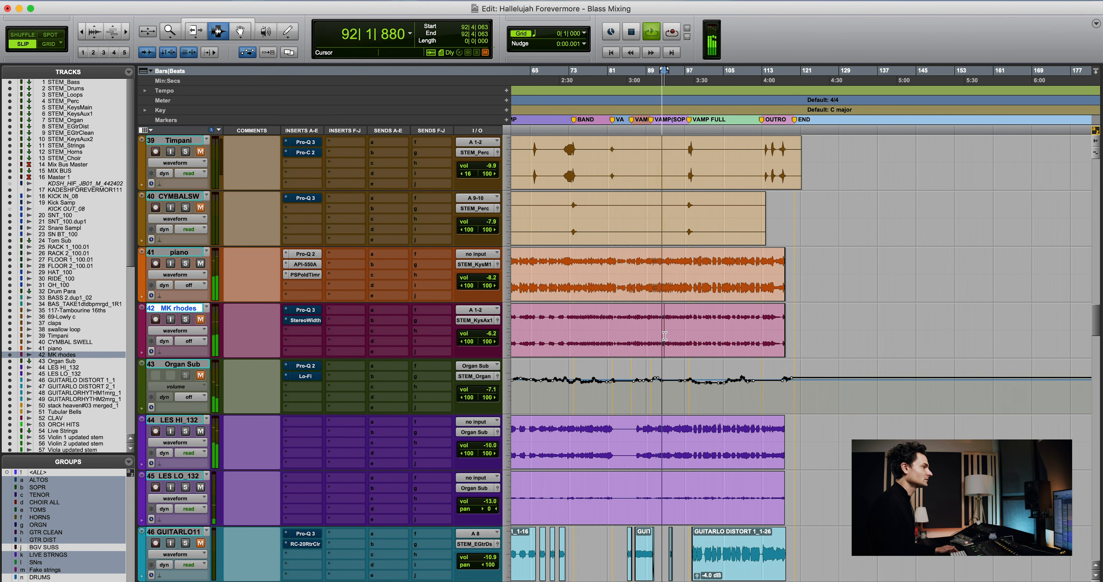
left_click(658, 295)
left_click(660, 295)
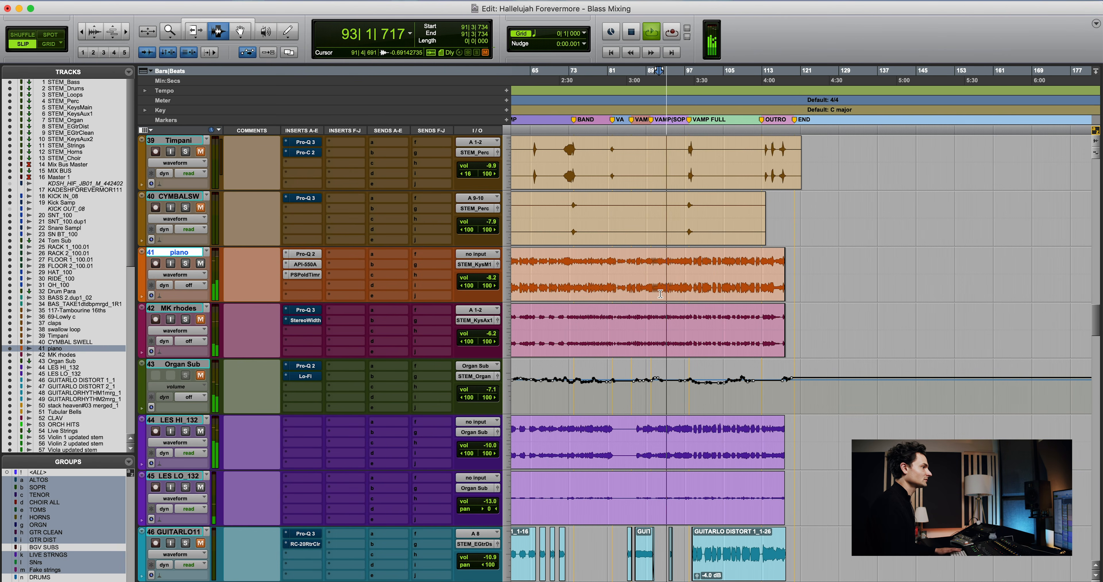
key("super+bracketleft")
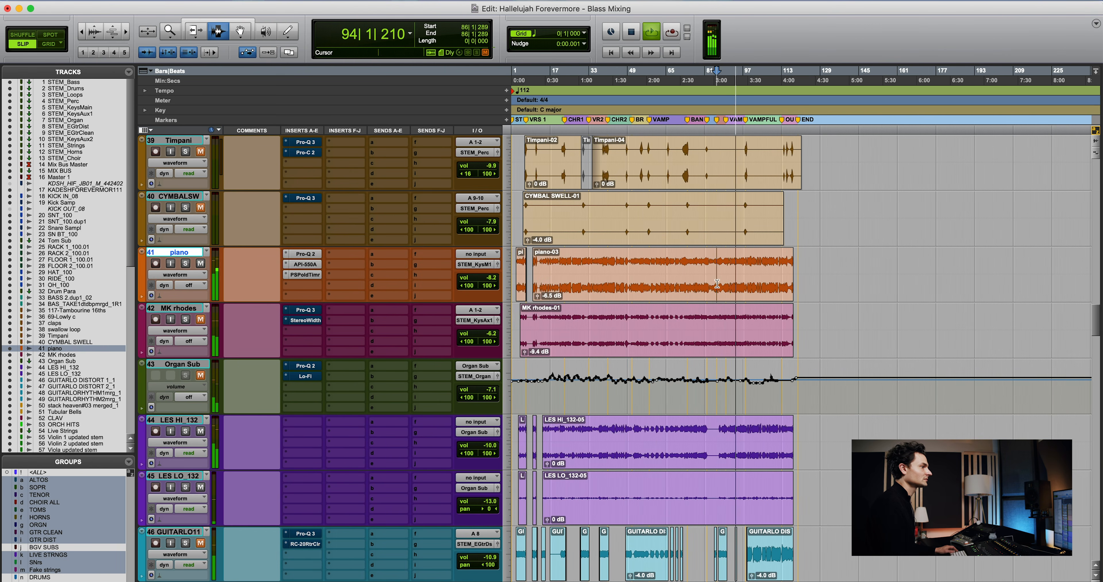
key("space")
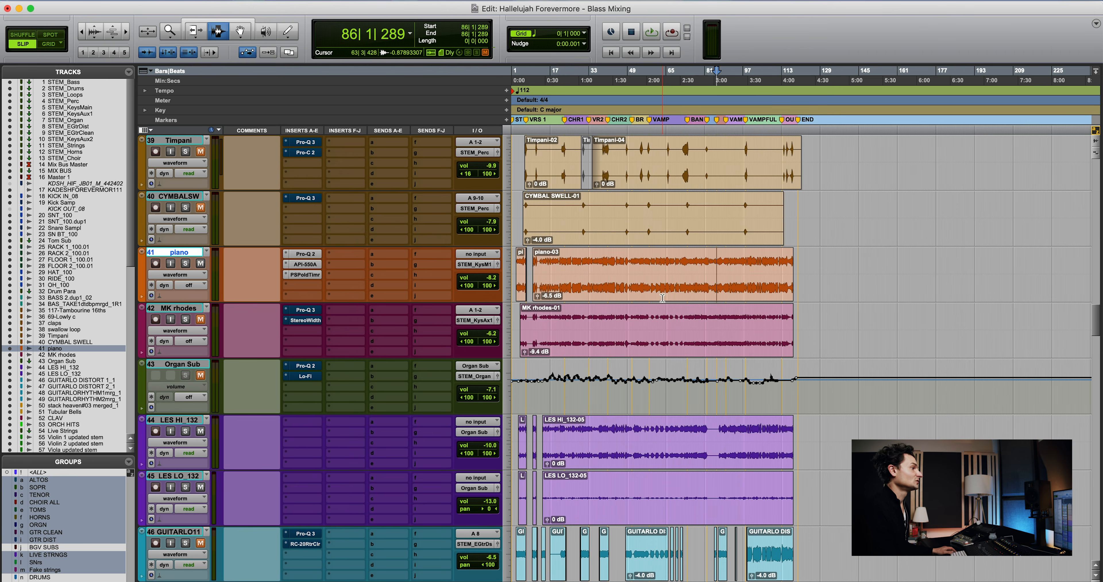
Solo the MK rhodes track during playback from bar 82, and solo the piano along with it
left_click(709, 329)
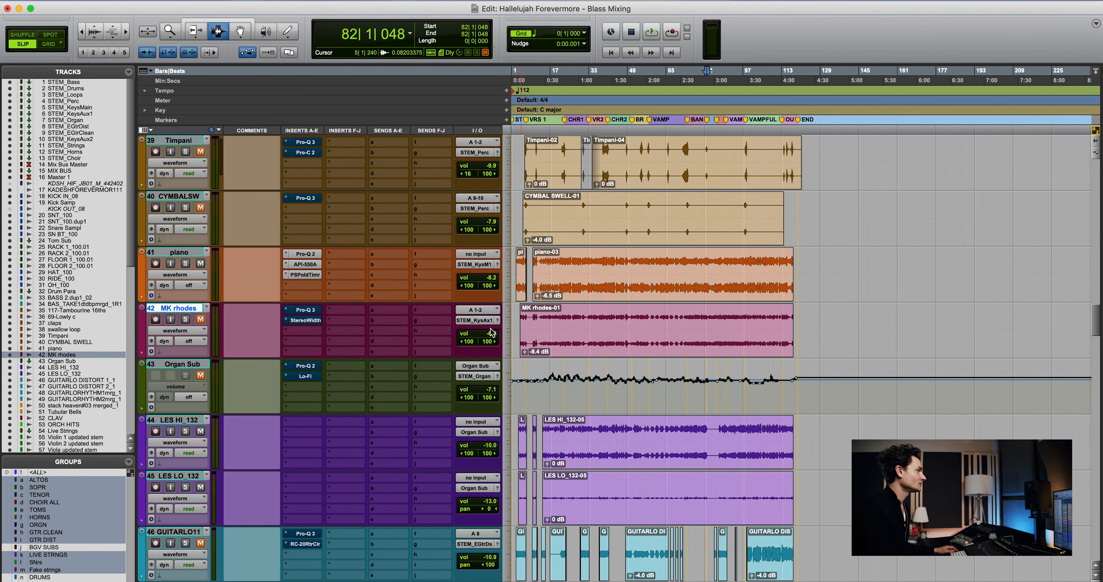
key("space")
left_click(186, 319)
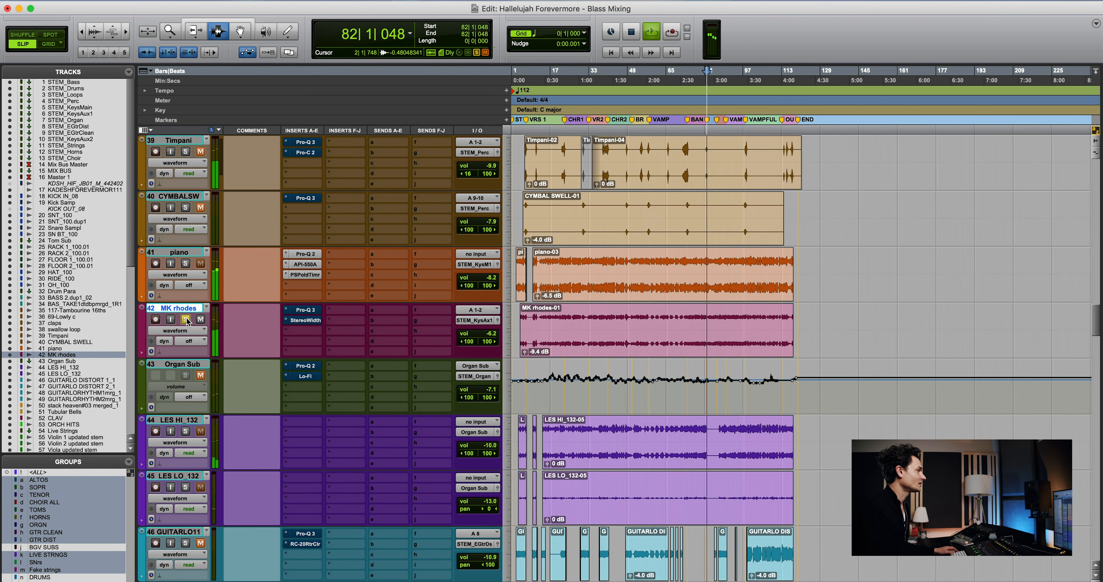
left_click(695, 291)
key("shift+s")
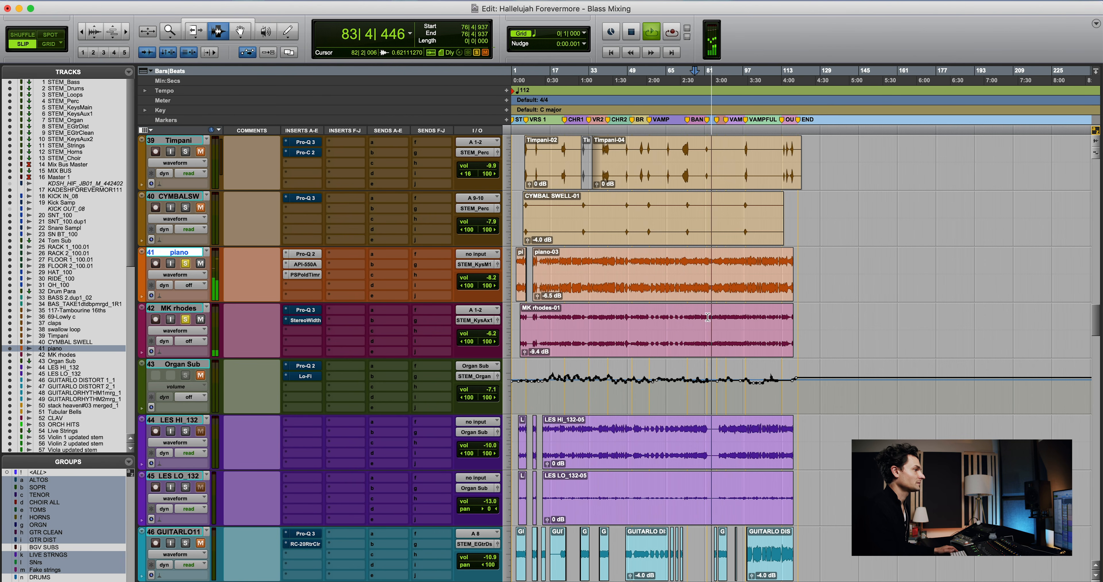
Play the soloed MK rhodes and piano together, placing the edit cursor on the rhodes at bars 85, 78 and 73
left_click(707, 317)
left_click(716, 317)
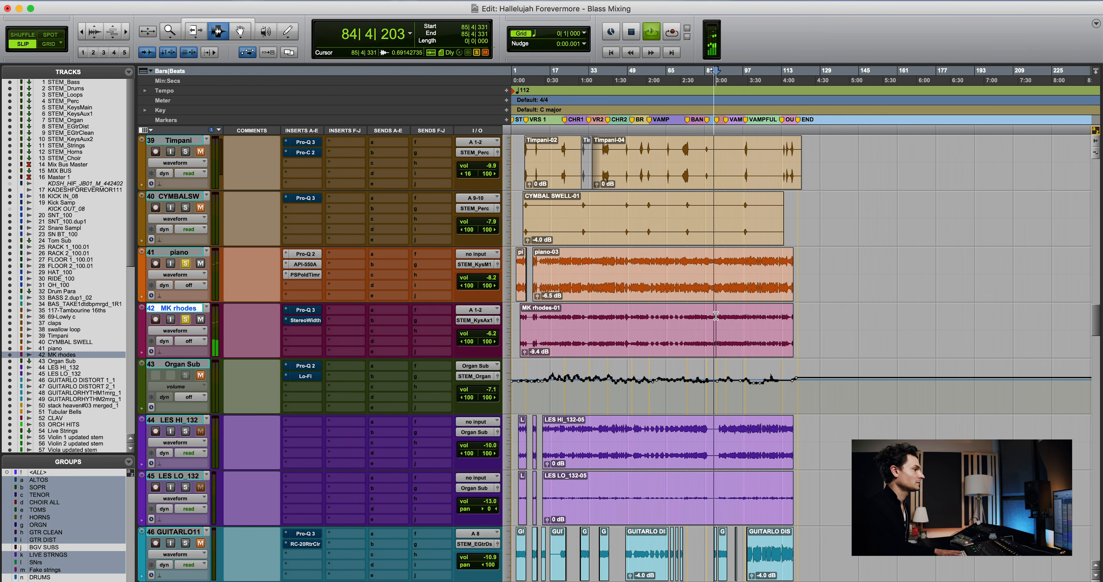
key("t")
key("t")
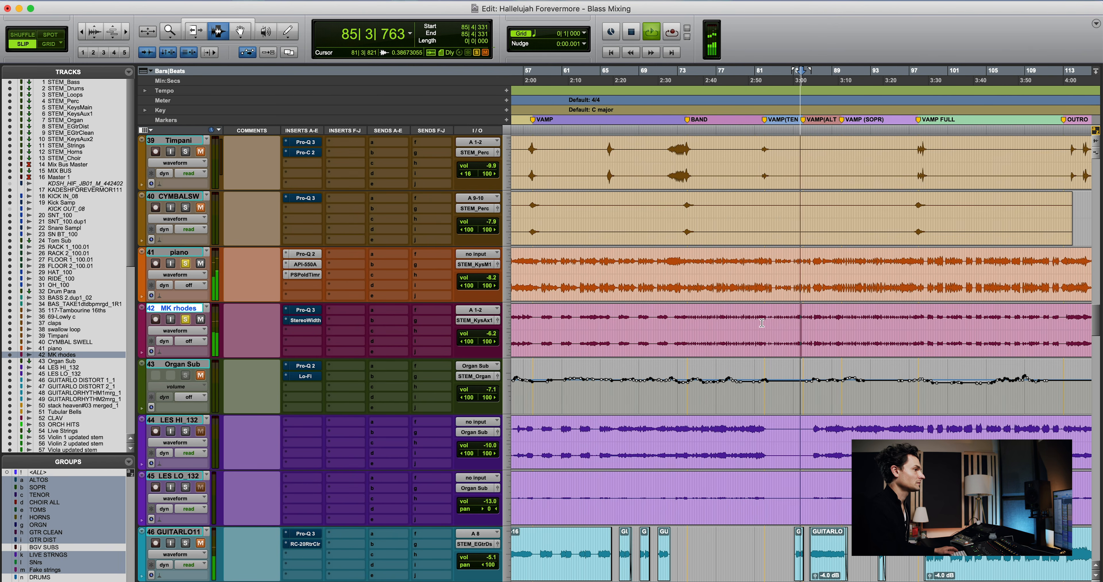
left_click(752, 324)
key("r")
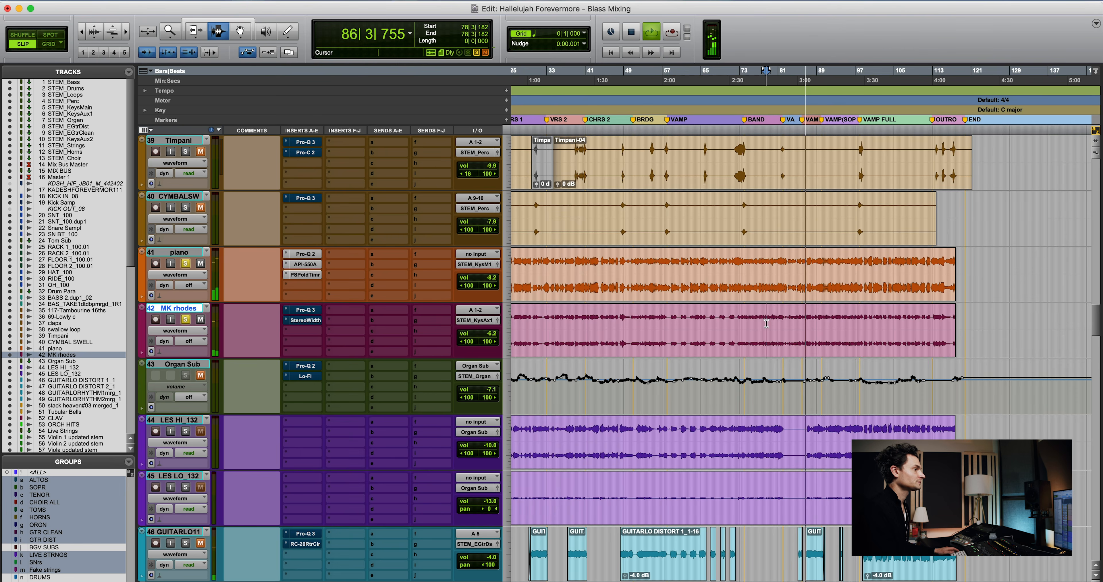
left_click(743, 324)
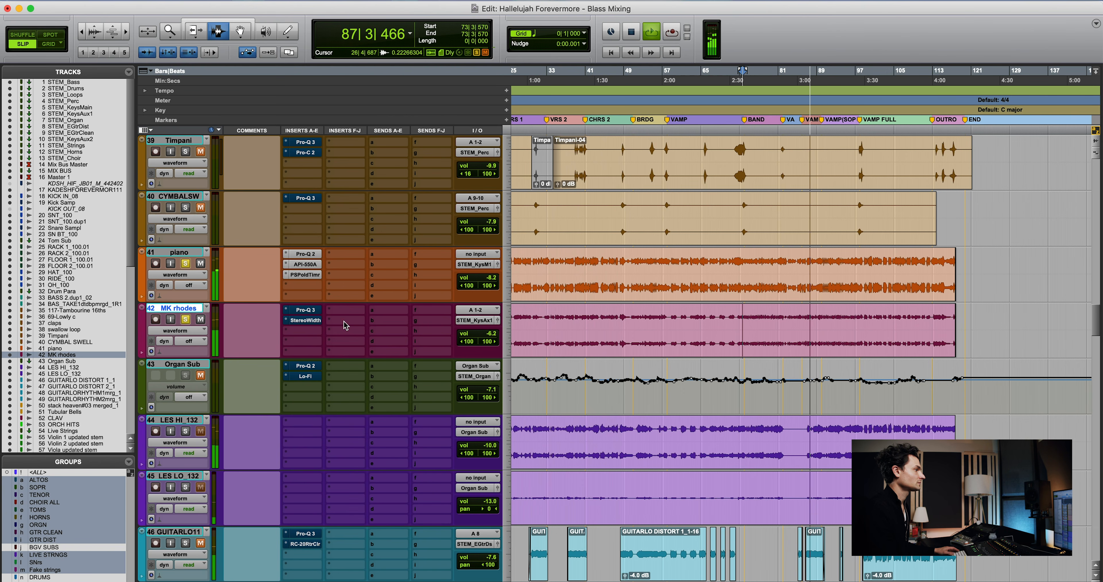
Enable Pro-Q 3 and StereoWidth on MK rhodes, examine the Pro-Q 3 low cut during playback, and close it
left_click(310, 311)
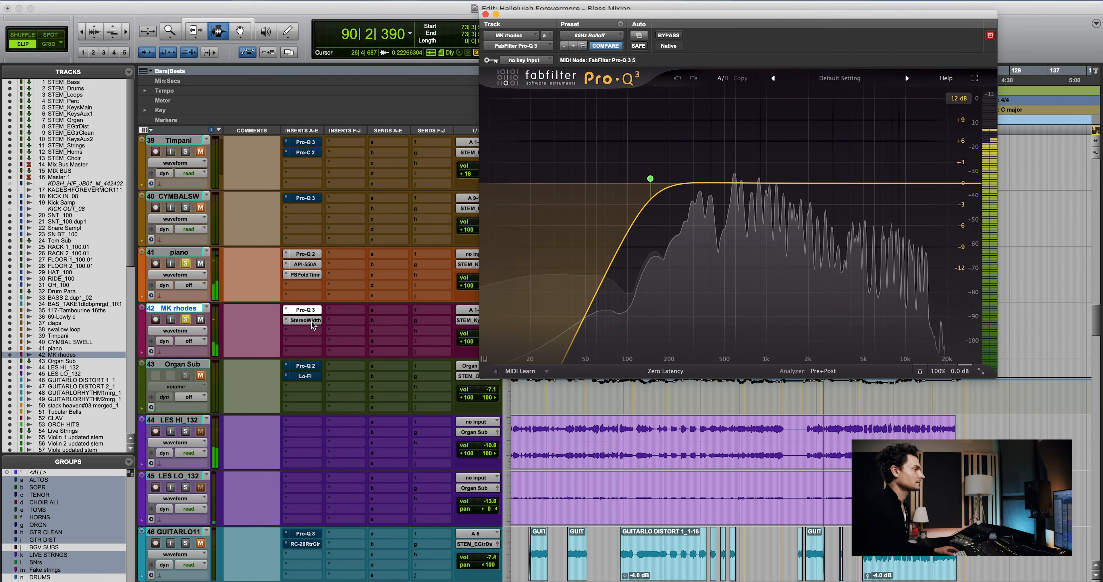
key("space")
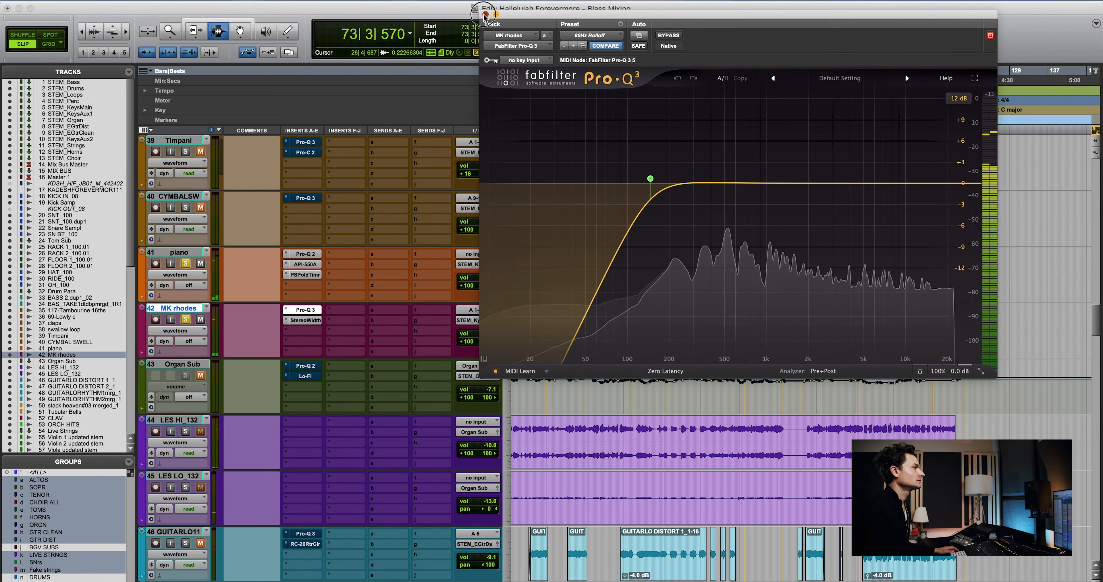
left_click(486, 14)
Mark the MK rhodes passage in the band section from bar 72 to bar 81, and place the cursor at bar 76
left_click_drag(742, 298, 787, 329)
left_click(771, 335)
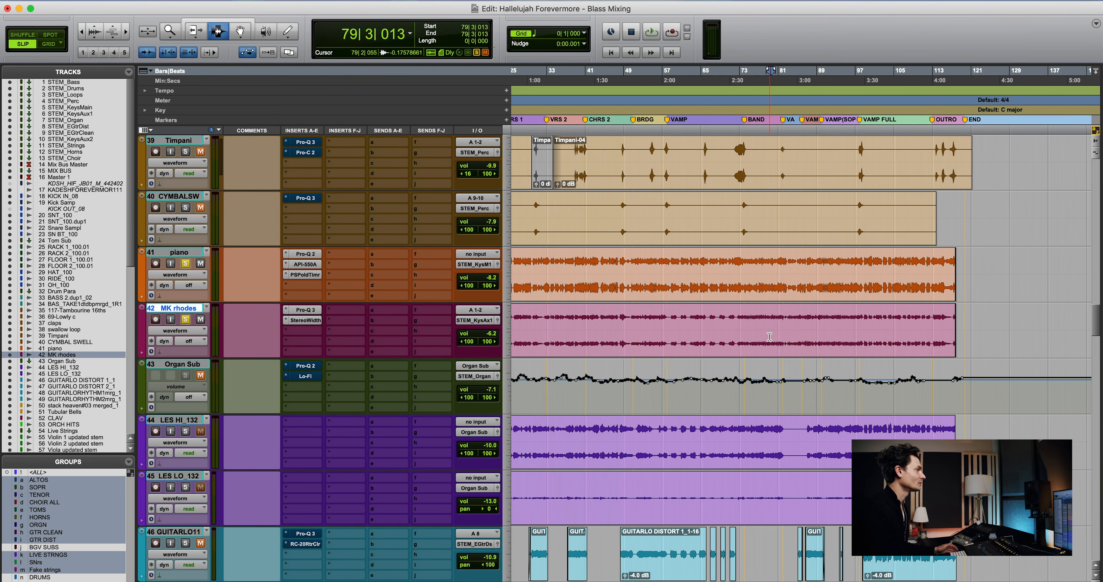
left_click(739, 332)
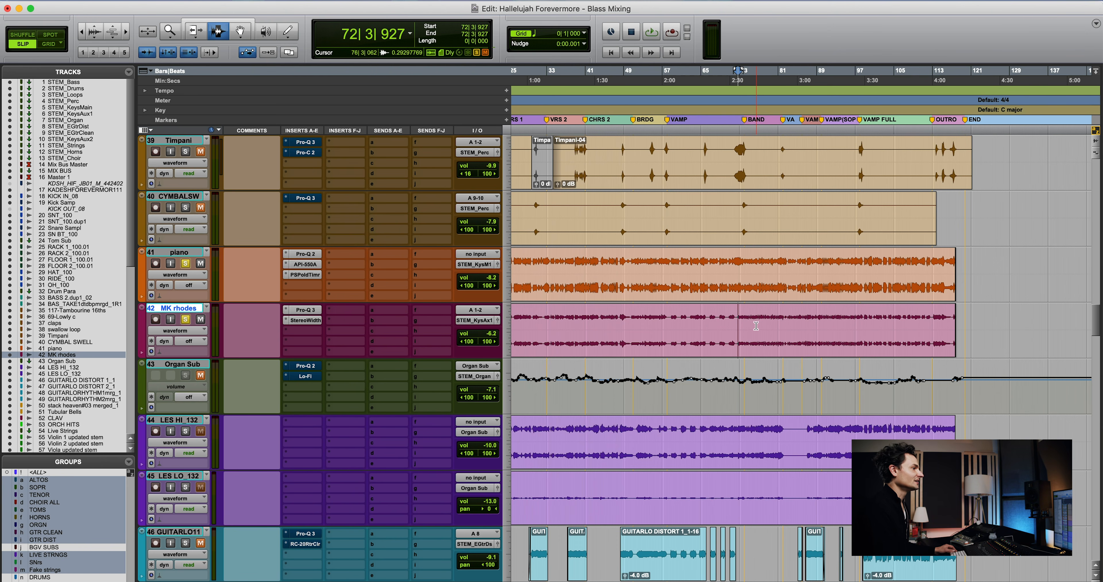
left_click_drag(740, 329, 780, 330)
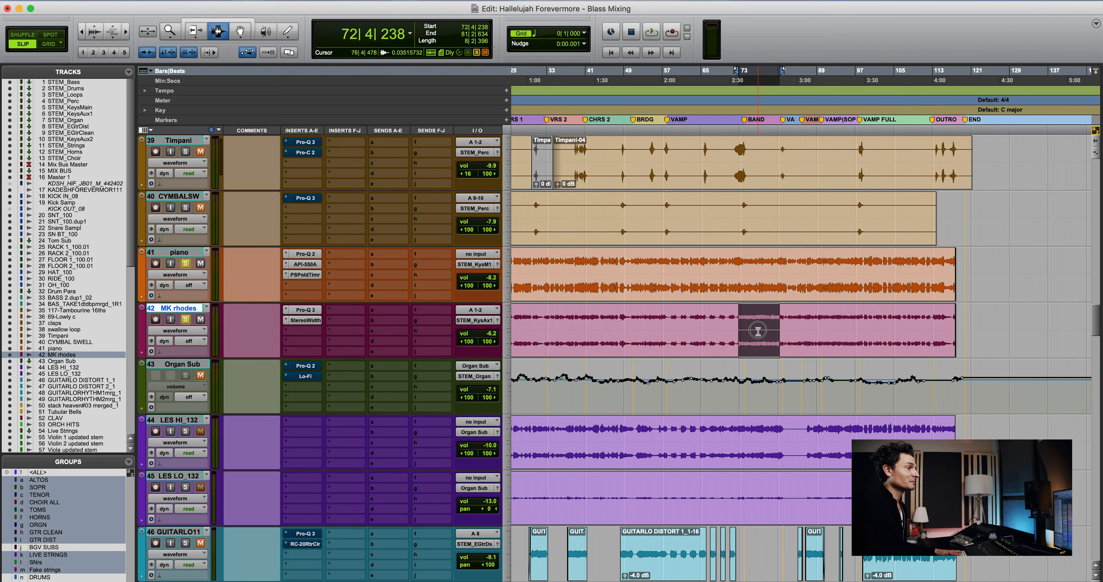
left_click(758, 331)
Enlarge the track waveforms to inspect the rhodes and piano parts, and select a short stretch of MK rhodes in bar 55
key("super+bracketright")
key("super+bracketright")
key("super+alt+bracketright")
key("super+alt+bracketright")
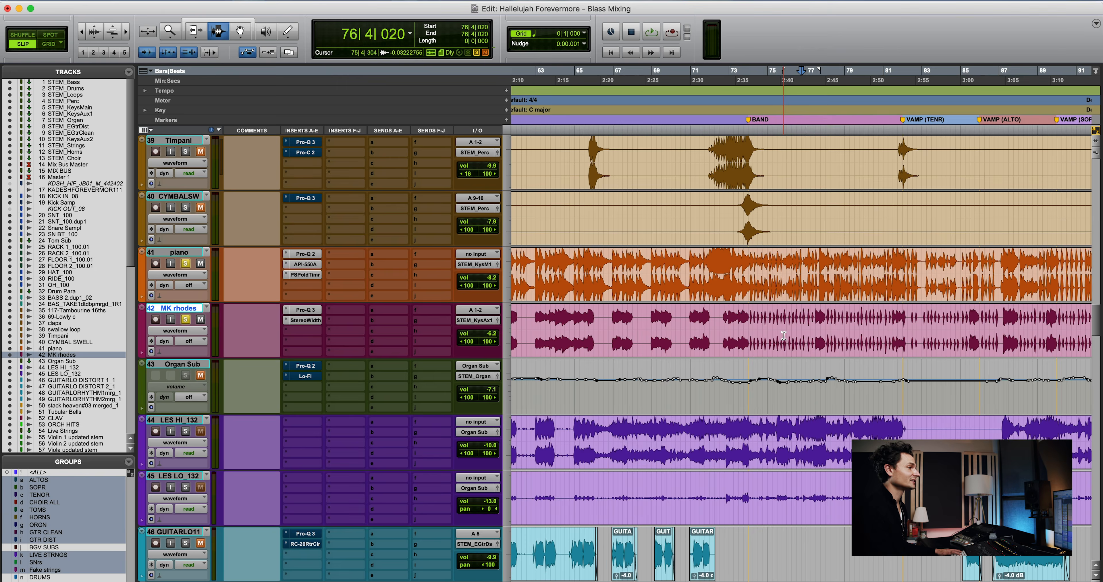
key("super+bracketleft")
key("super+bracketleft")
scroll(781, 350, "left", 3)
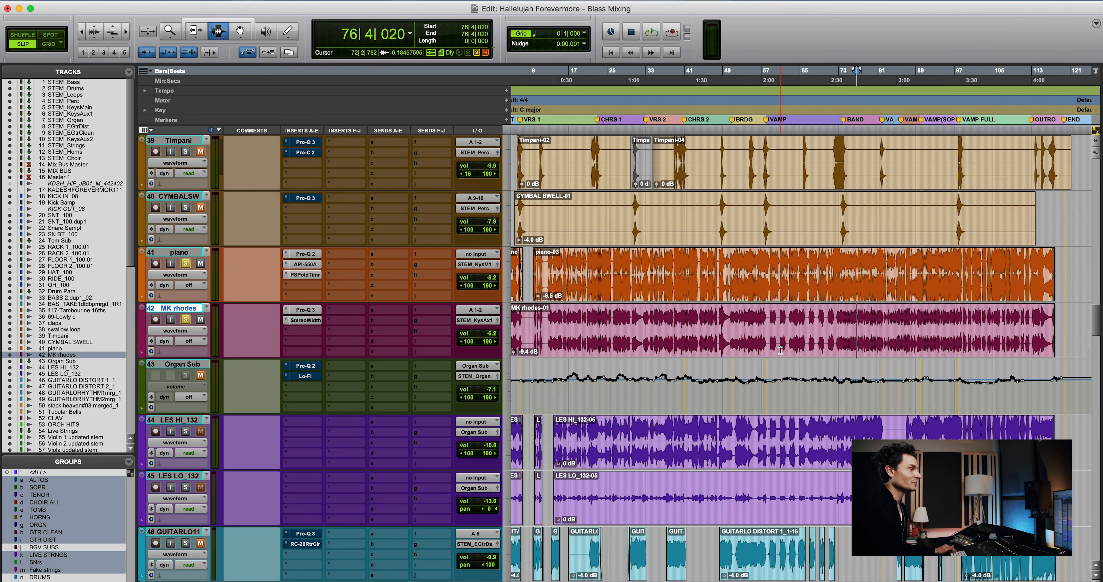
left_click_drag(752, 345, 755, 345)
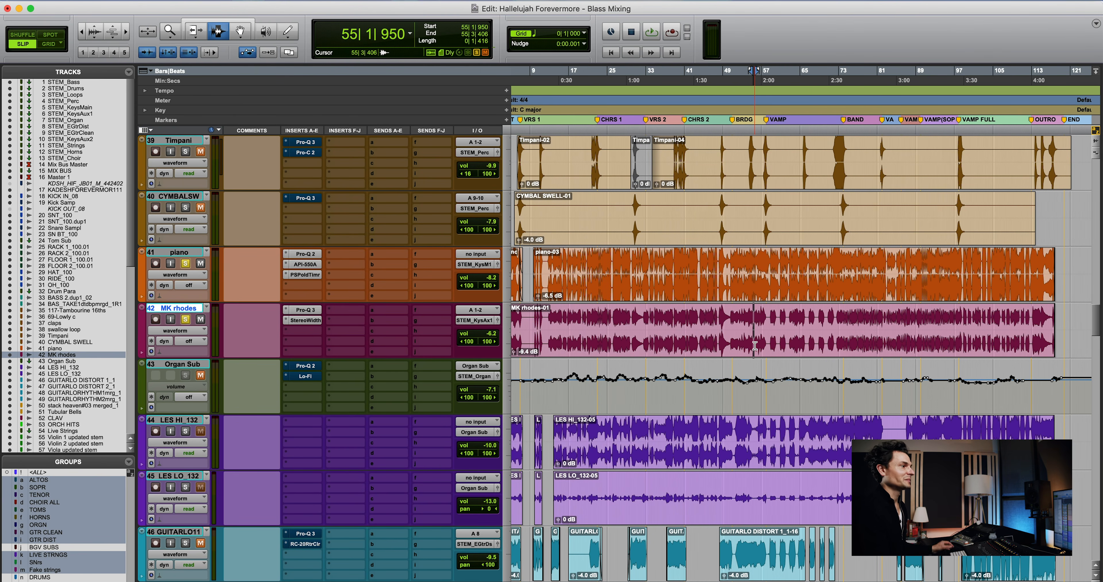
Play the soloed MK rhodes and piano from bar 75, enlarge the band section, and continue from bar 78
left_click(851, 323)
key("space")
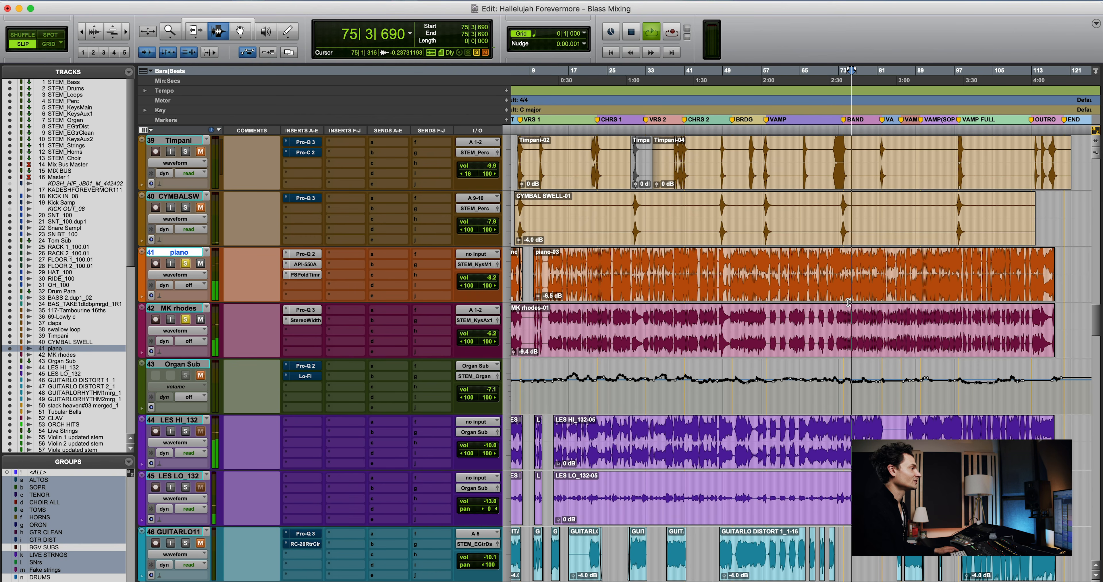
left_click(853, 327)
key("t")
key("t")
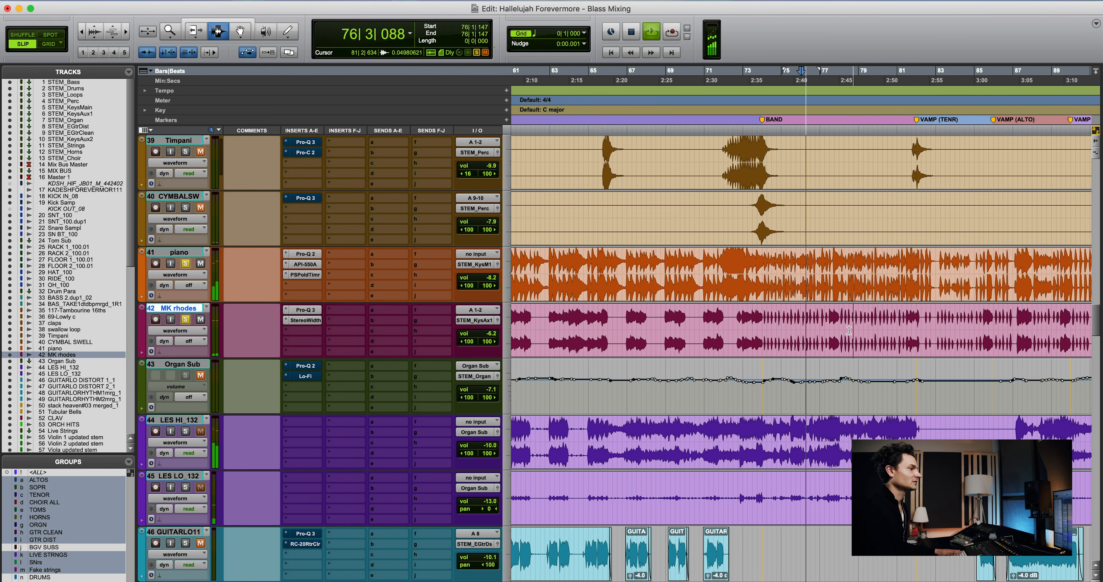
left_click(844, 333)
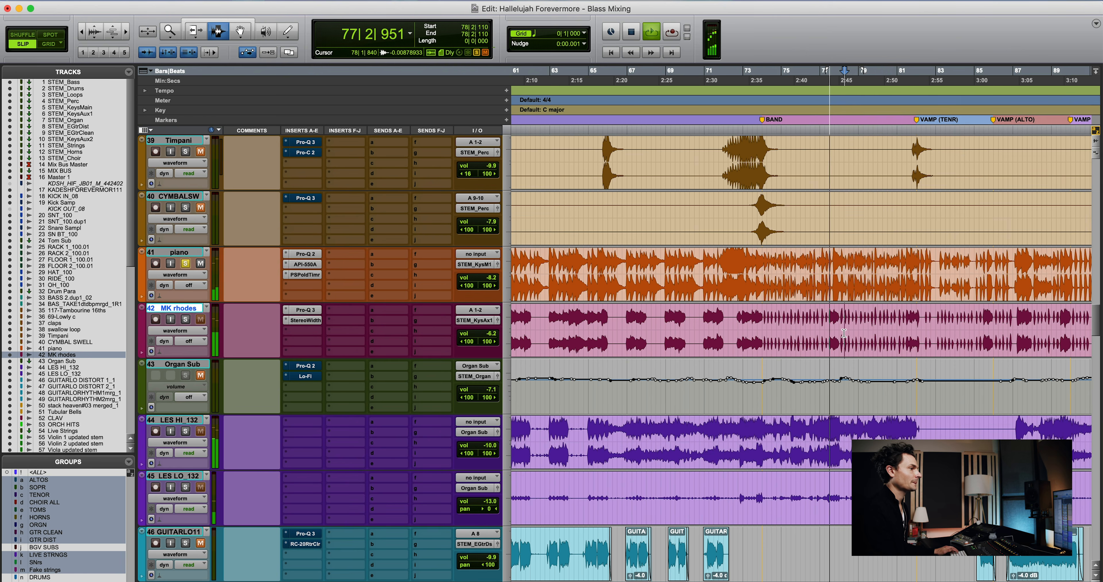
Compare MK rhodes with StereoWidth bypassed and enabled, stop playback, place the edit cursor at bar 73, and check the StereoWidth plug-in
key("shift+s")
key("shift+s")
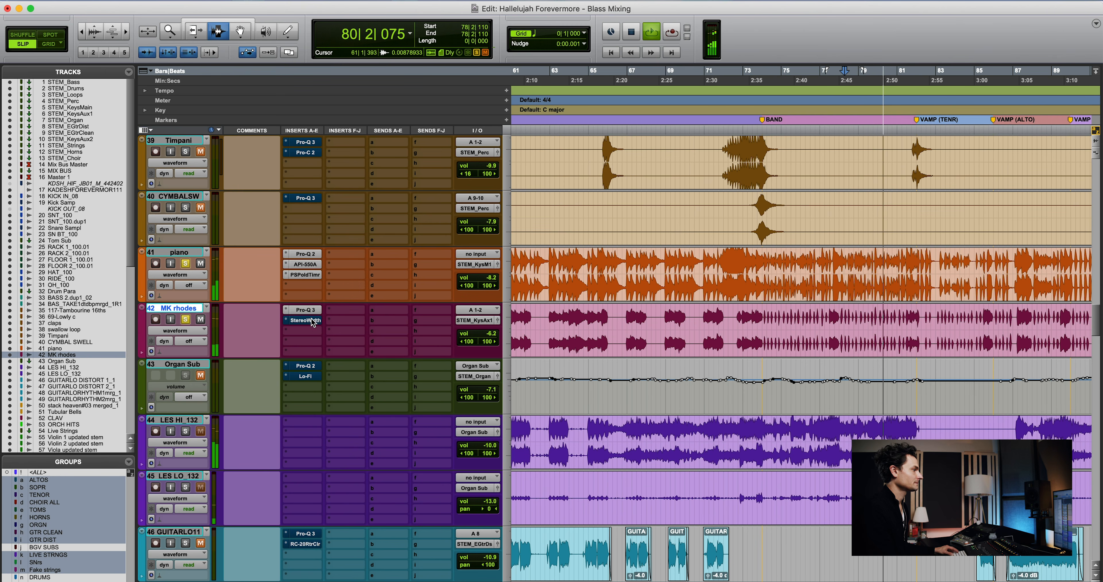
key("super+bracketleft")
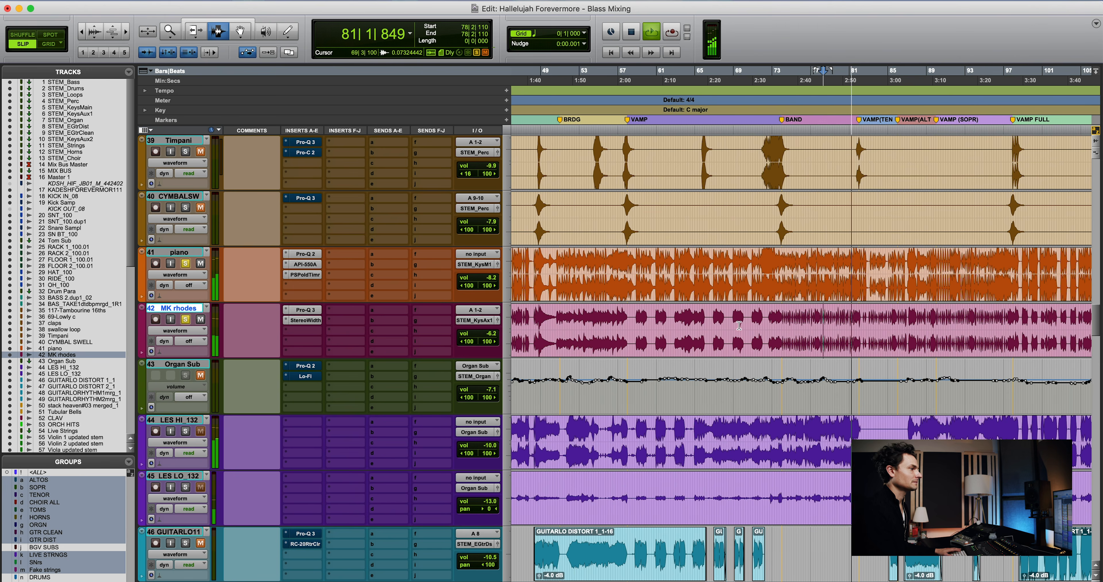
key("space")
left_click(780, 329)
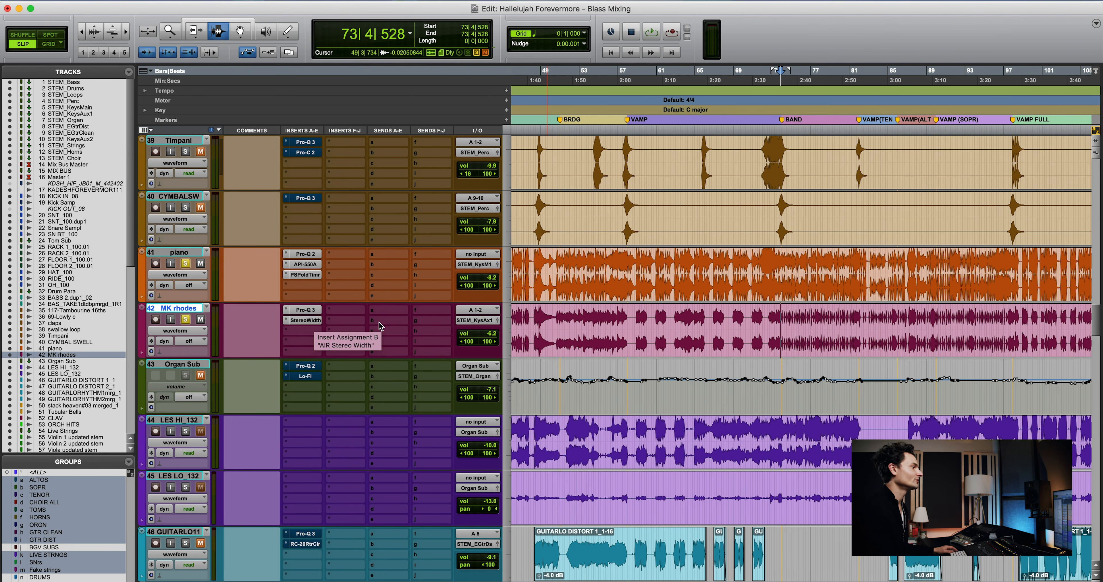
left_click(305, 321)
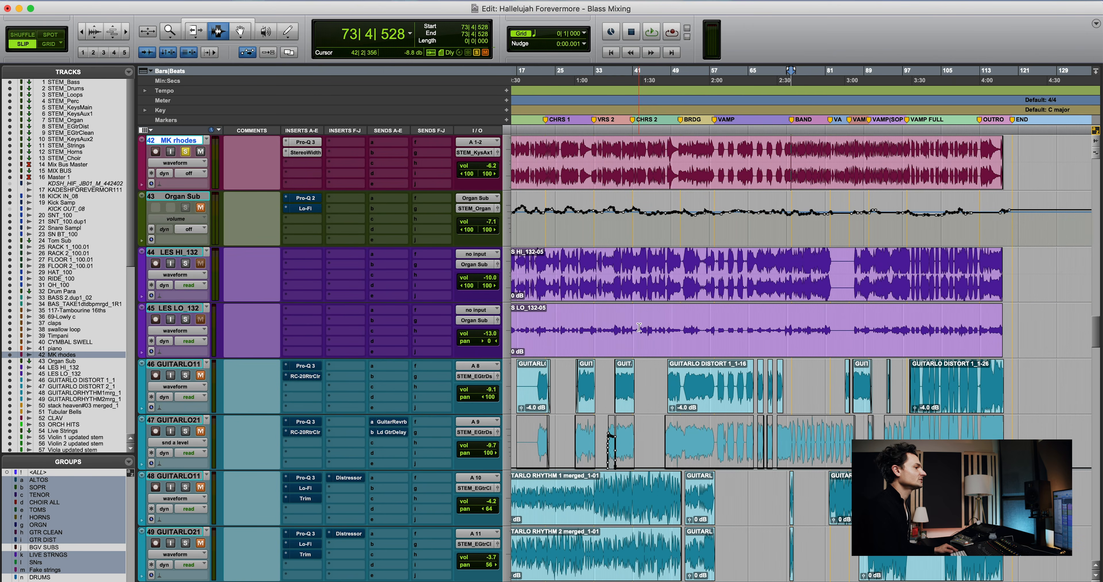
Solo the organ tracks LES HI_132 and LES LO_132, unmute Organ Sub, and play from bar 20
scroll(647, 331, "down", 3)
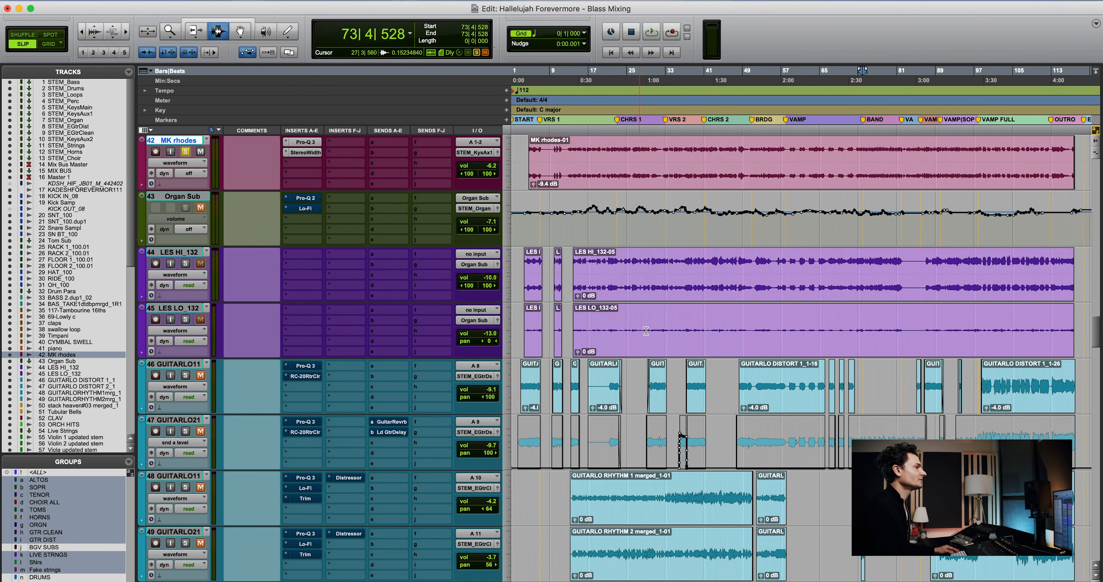
scroll(647, 331, "up", 5)
left_click(662, 272)
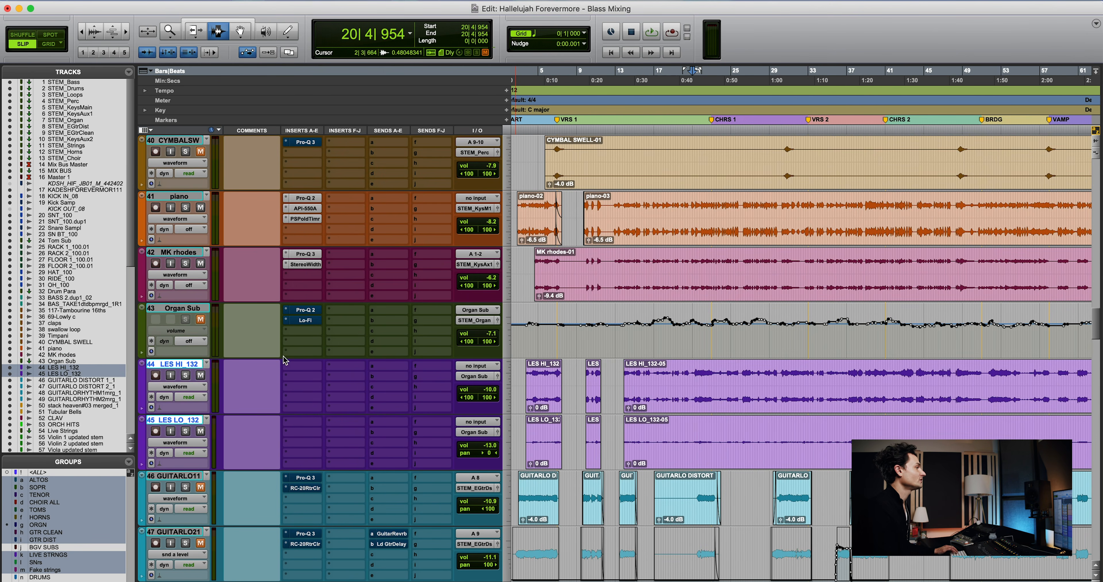
key("shift+s")
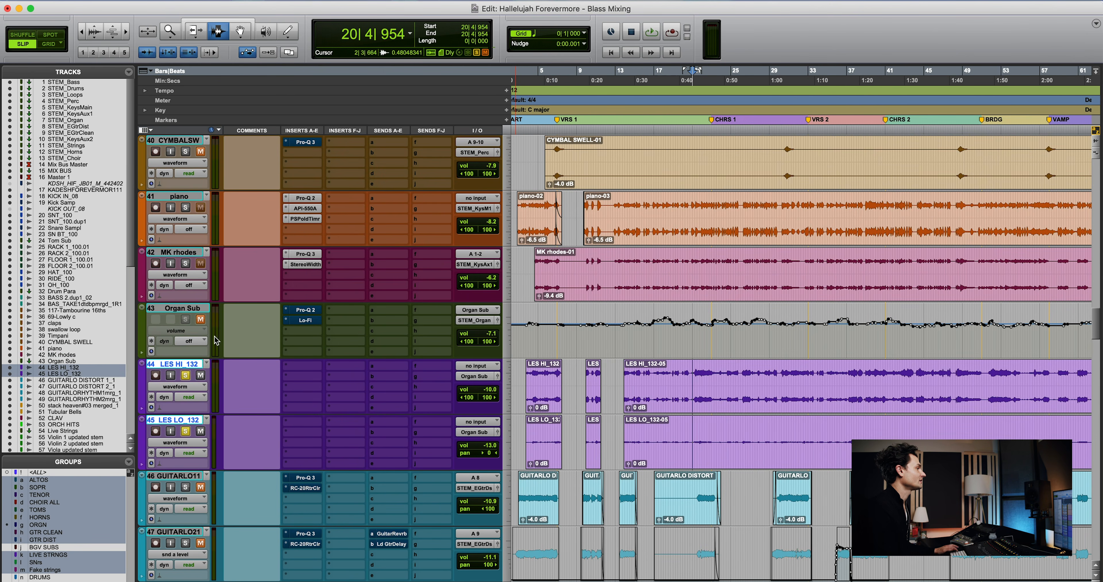
key("space")
left_click(200, 319)
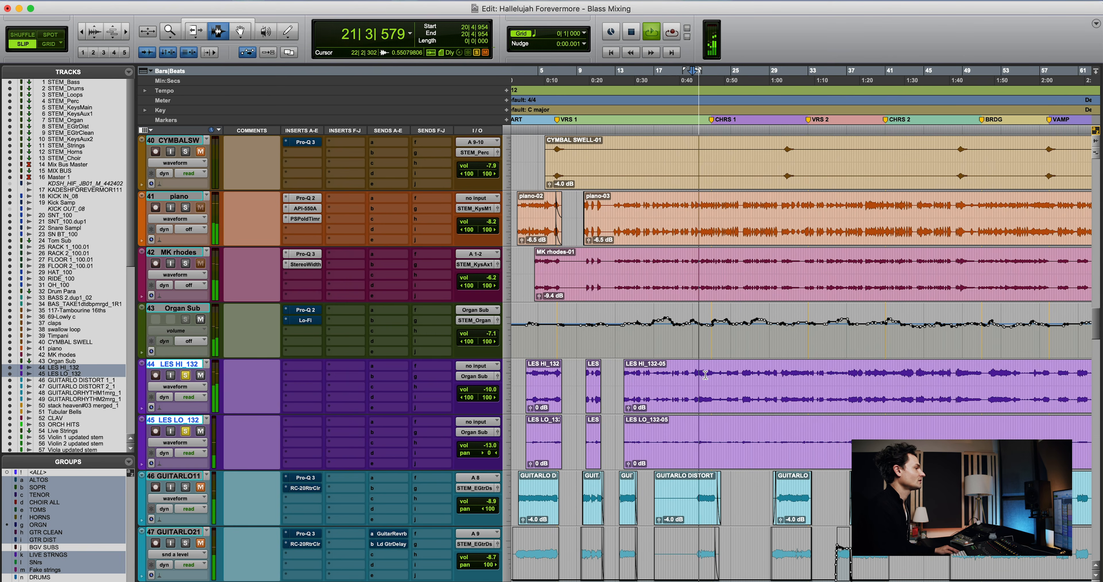
Audition the soloed organ tracks going into the BAND section from bars 71 and 72, and stop playback
key("super+bracketleft")
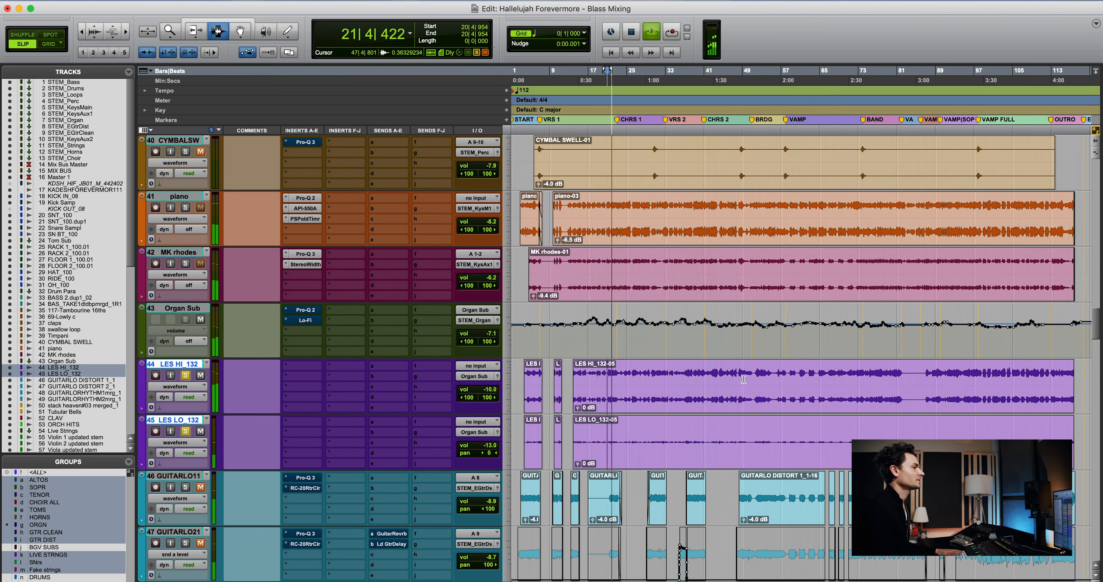
left_click(852, 379)
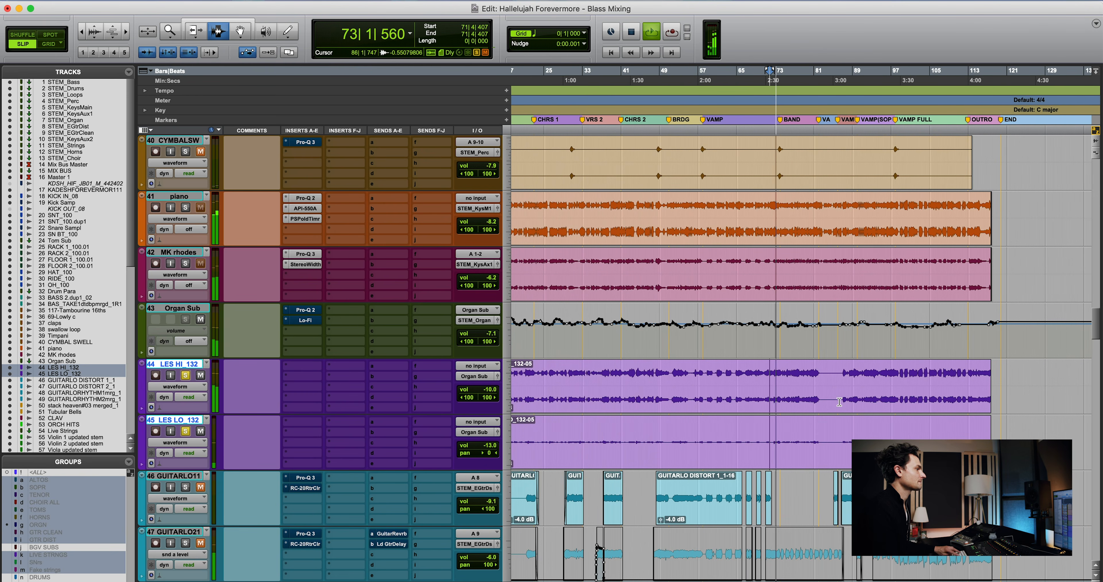
left_click(774, 390)
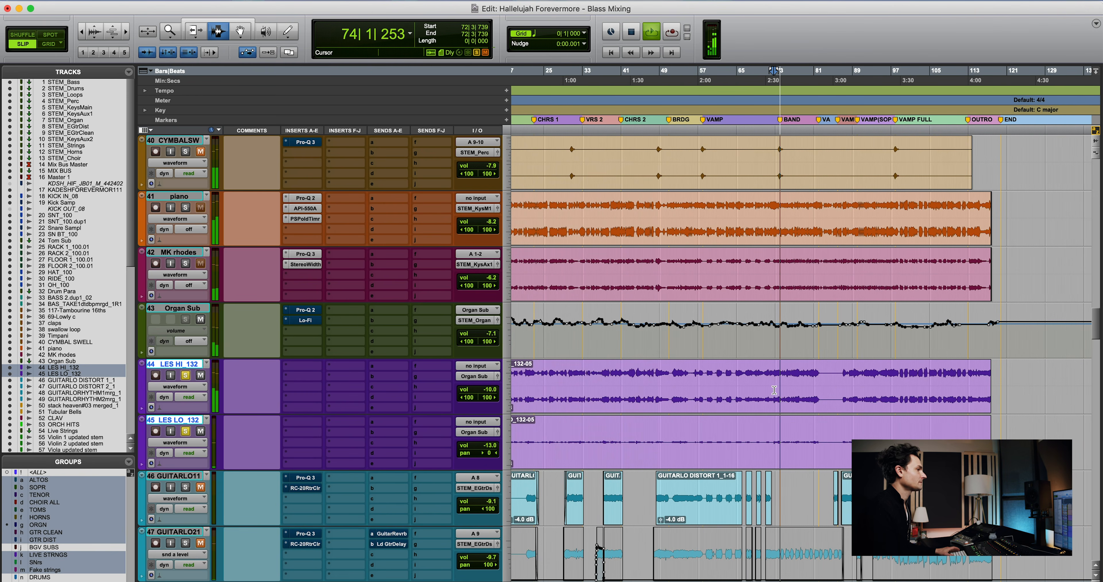
key("space")
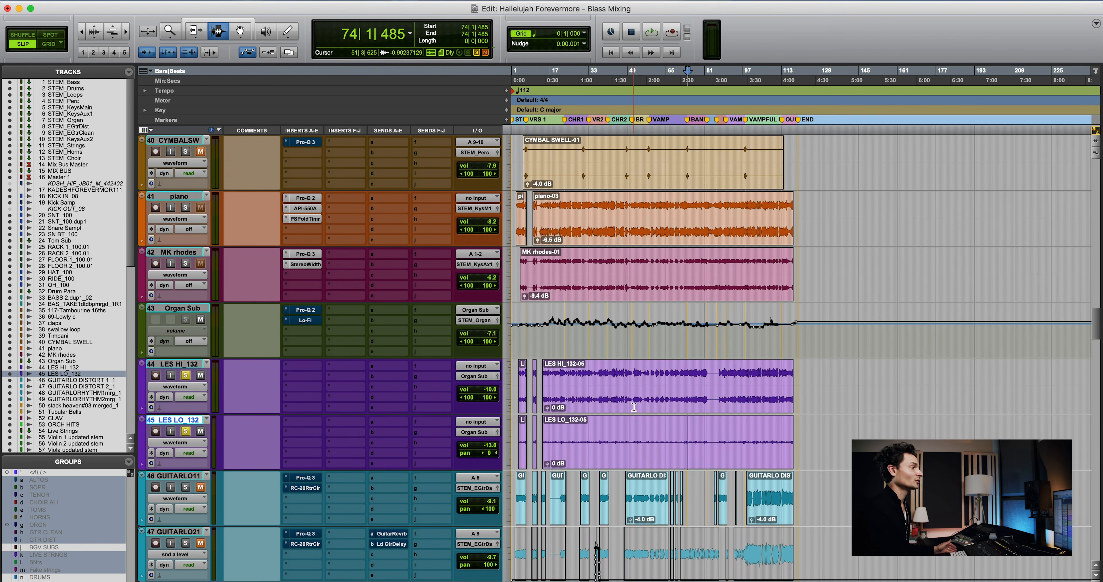
Select the LES HI_132 passage from bar 73 to bar 84 and play it with LES LO_132 unsoloed
left_click(634, 398)
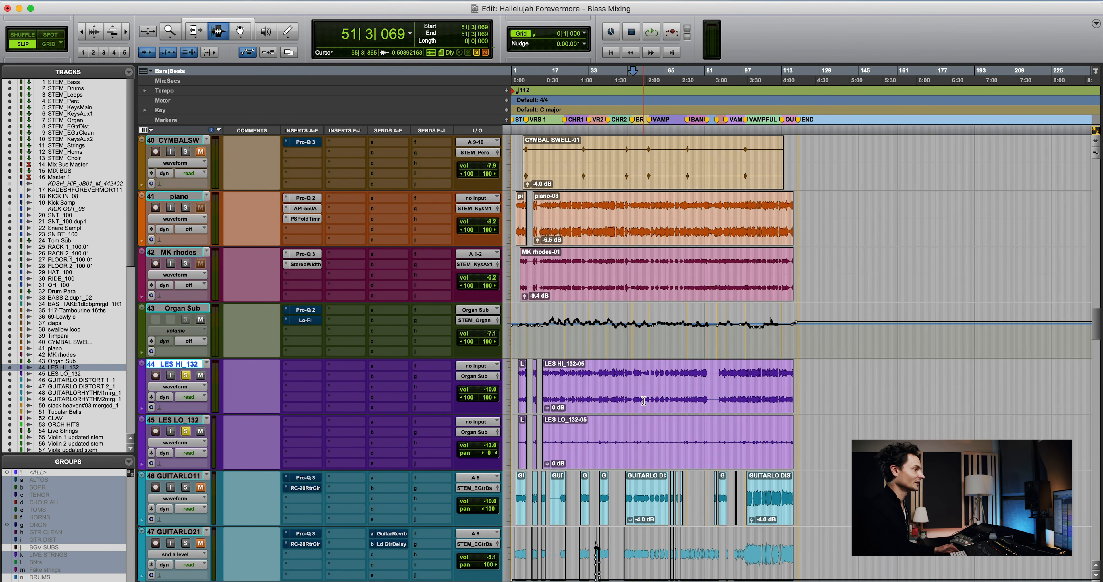
left_click_drag(643, 400, 714, 396)
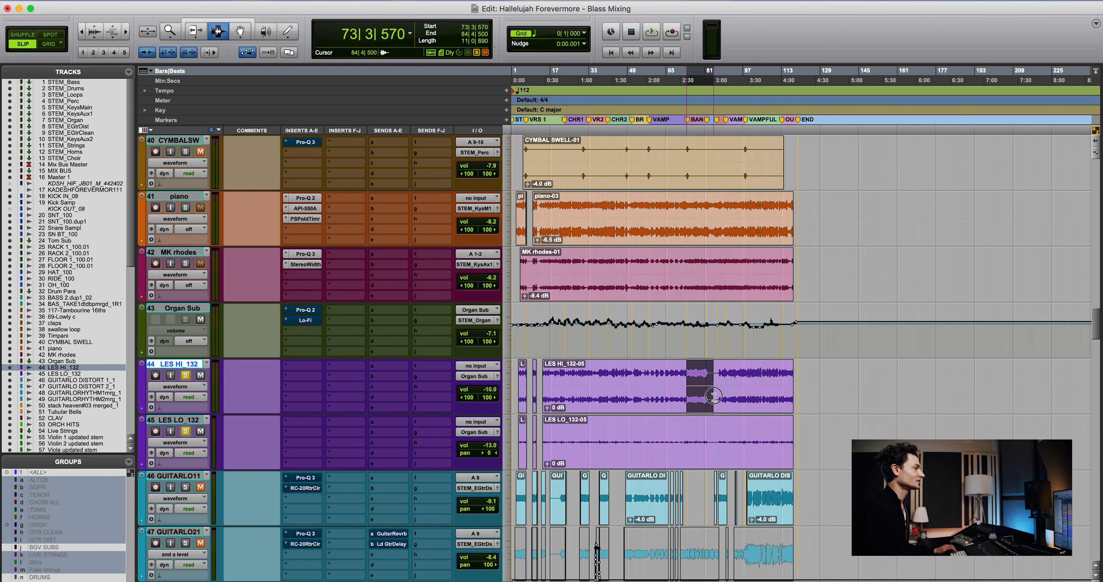
left_click(188, 429)
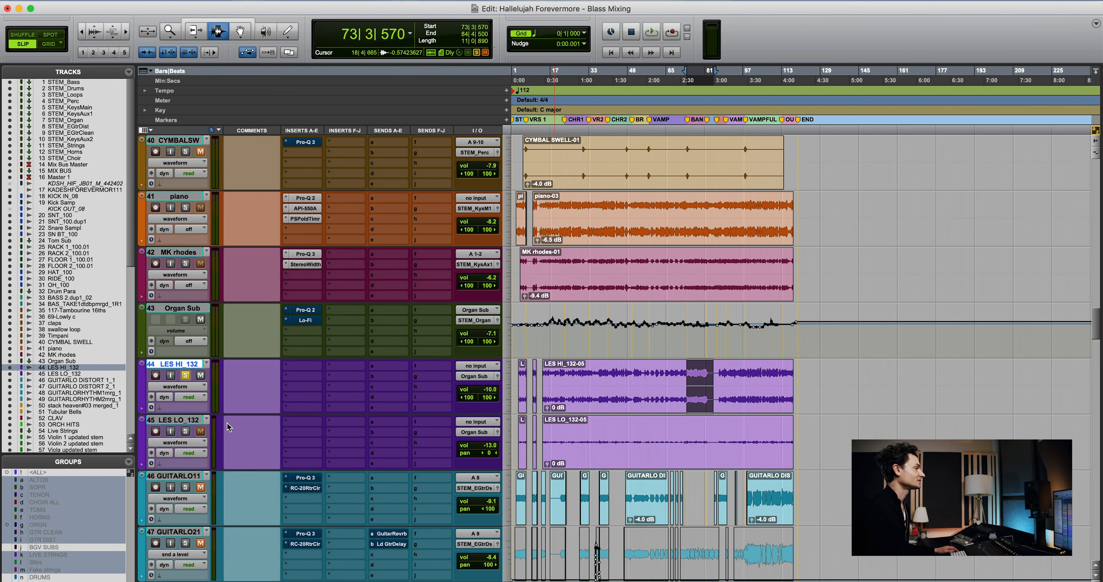
key("space")
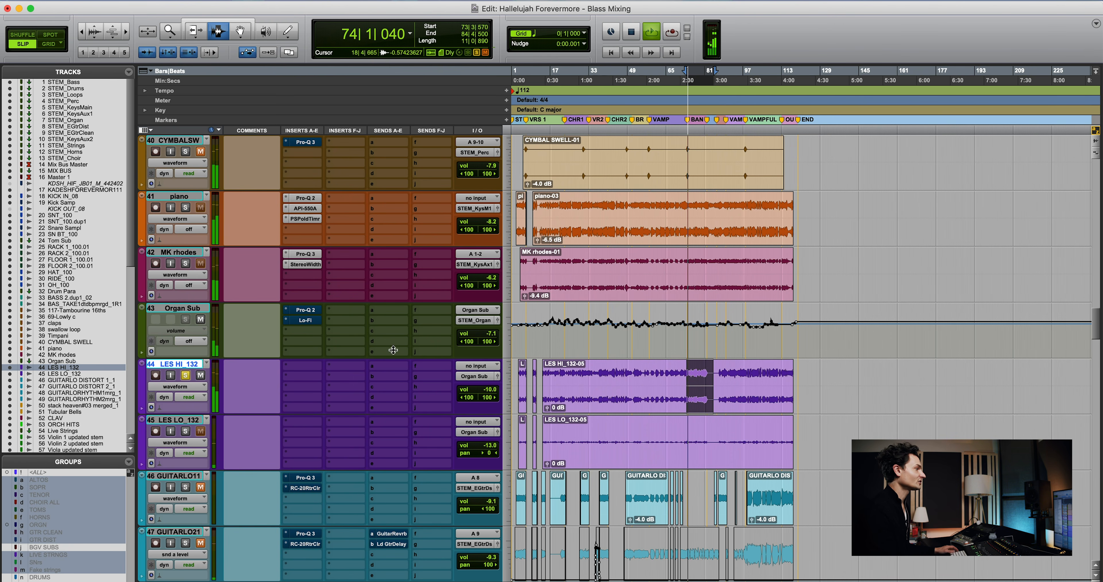
Enable Pro-Q 2 and Lo-Fi on Organ Sub, solo LES LO_132 again, and open the Lo-Fi settings
left_click(312, 315)
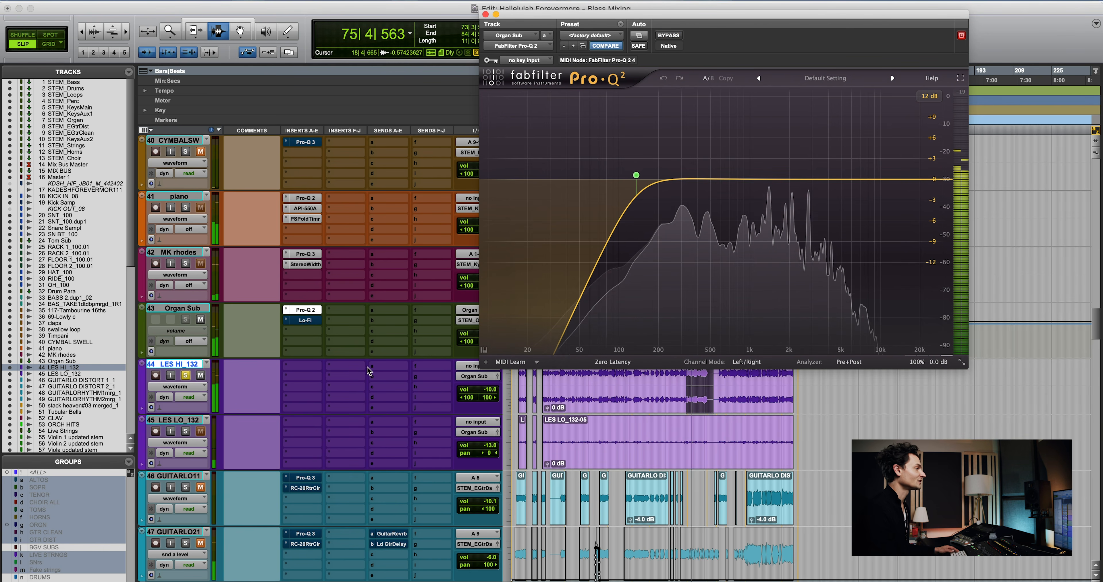
left_click(186, 432)
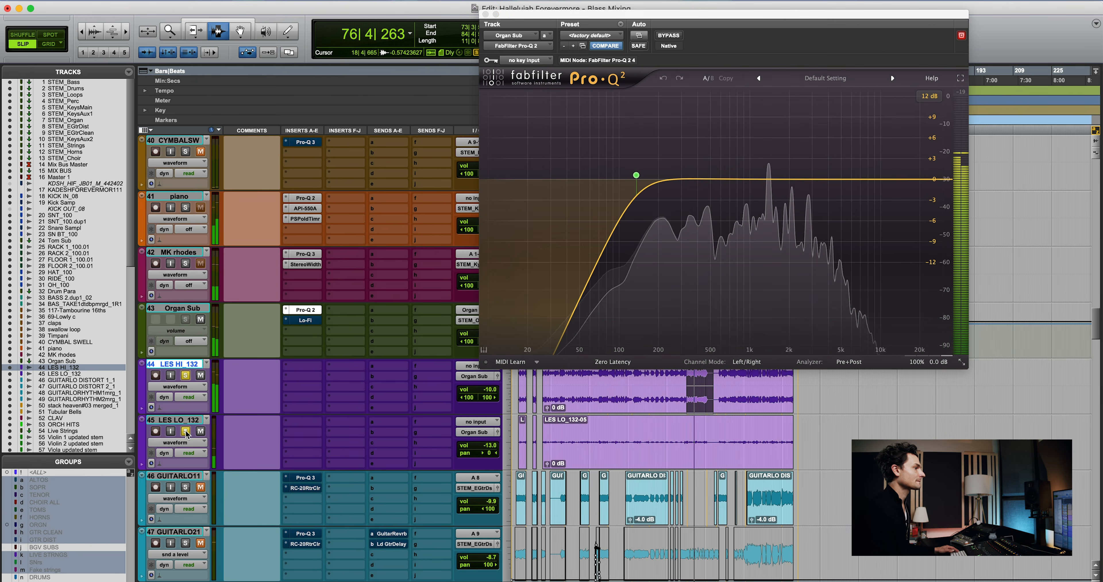
left_click(312, 321, "super")
key("space")
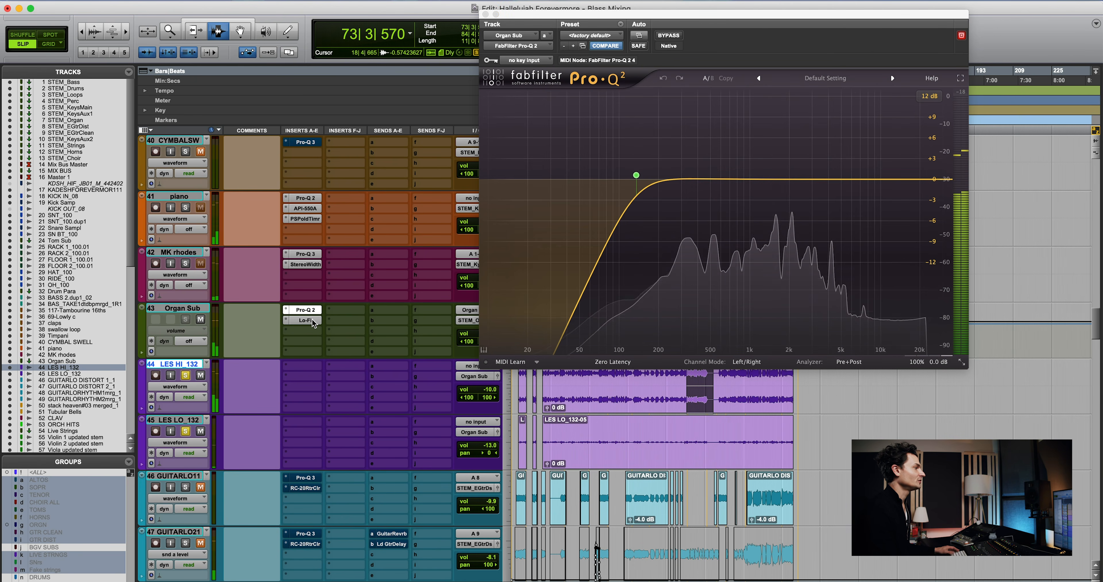
left_click(312, 321)
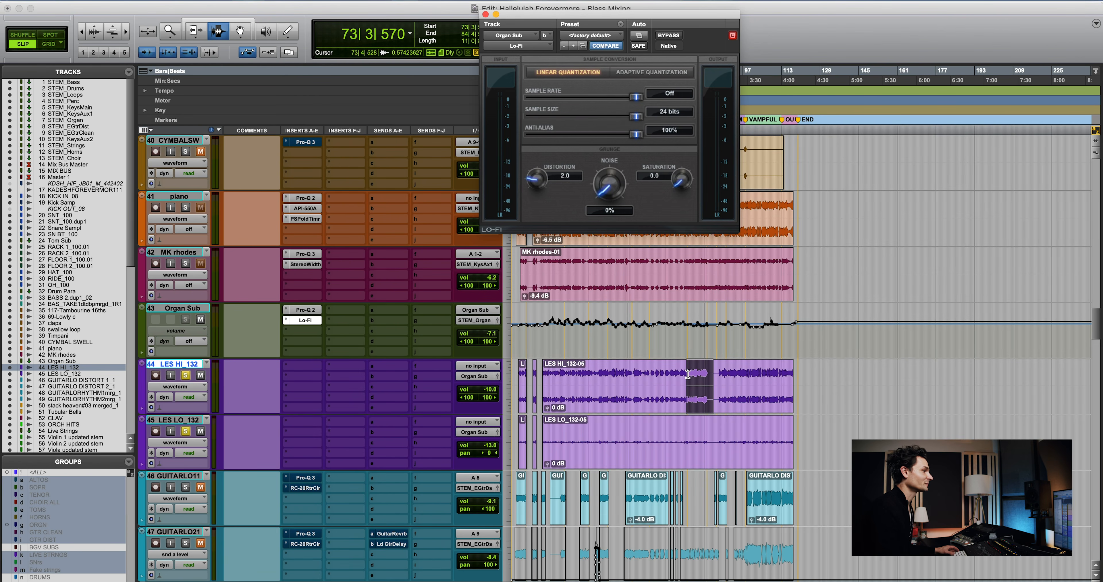
Select LES HI_132 from bar 73 to bar 82 and compare Organ Sub with Lo-Fi bypassed and enabled during playback
left_click_drag(688, 374, 708, 375)
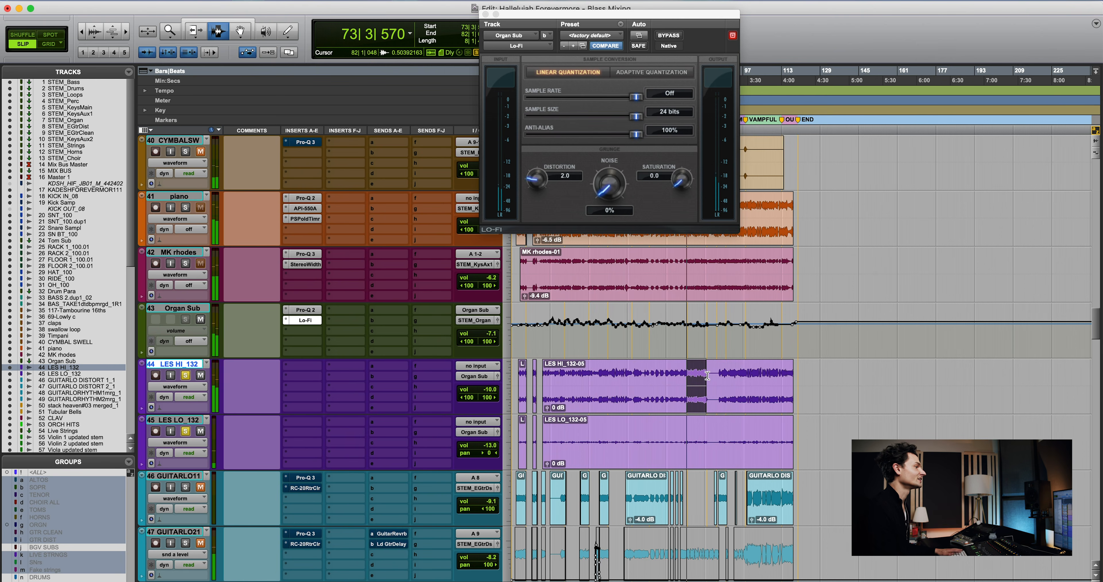
key("t")
scroll(708, 376, "right", 2)
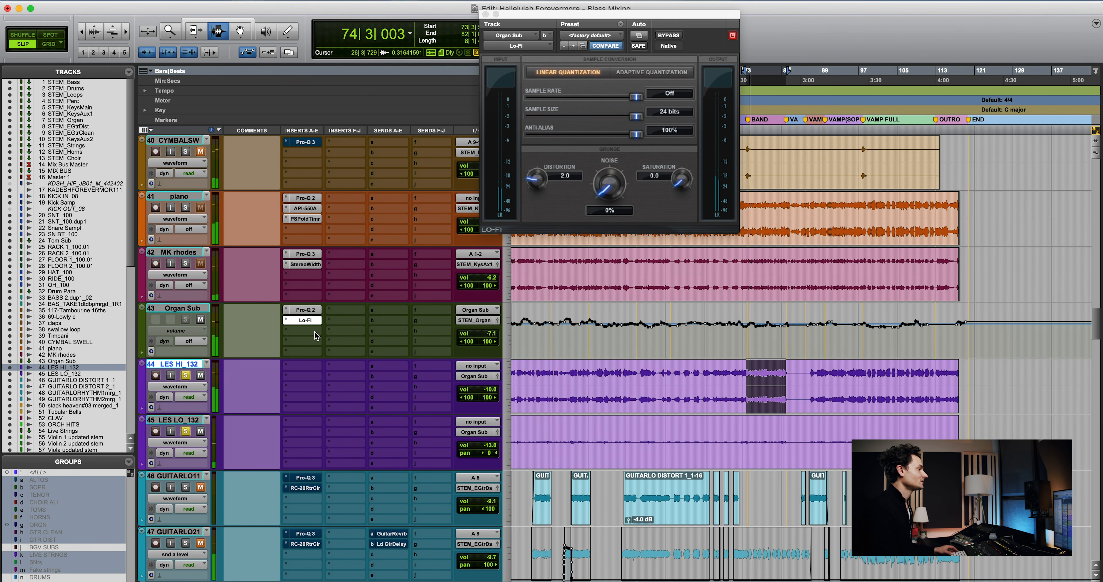
left_click(306, 321, "super")
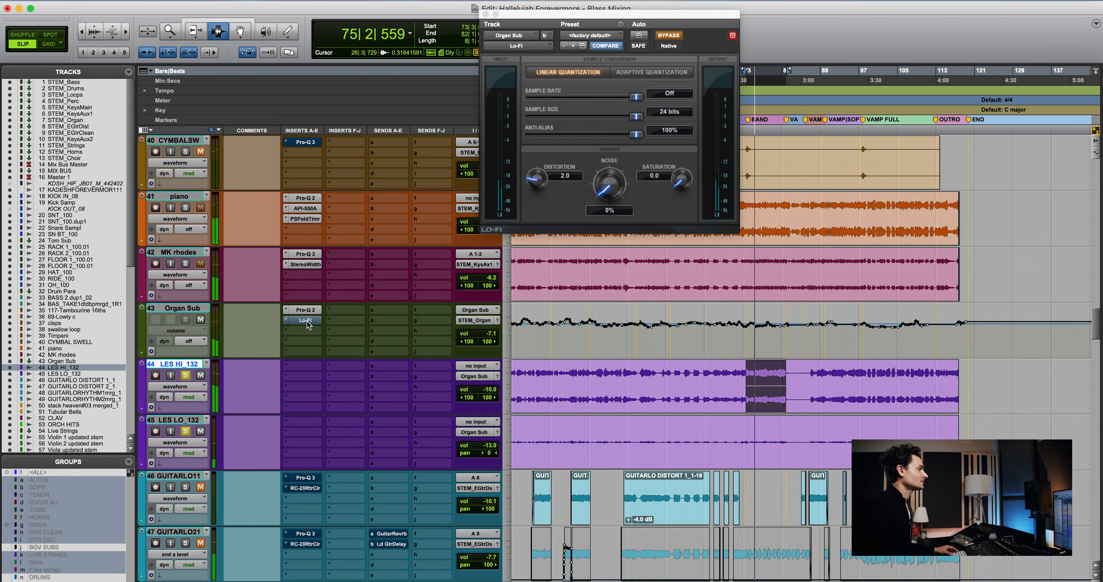
left_click(306, 320, "super")
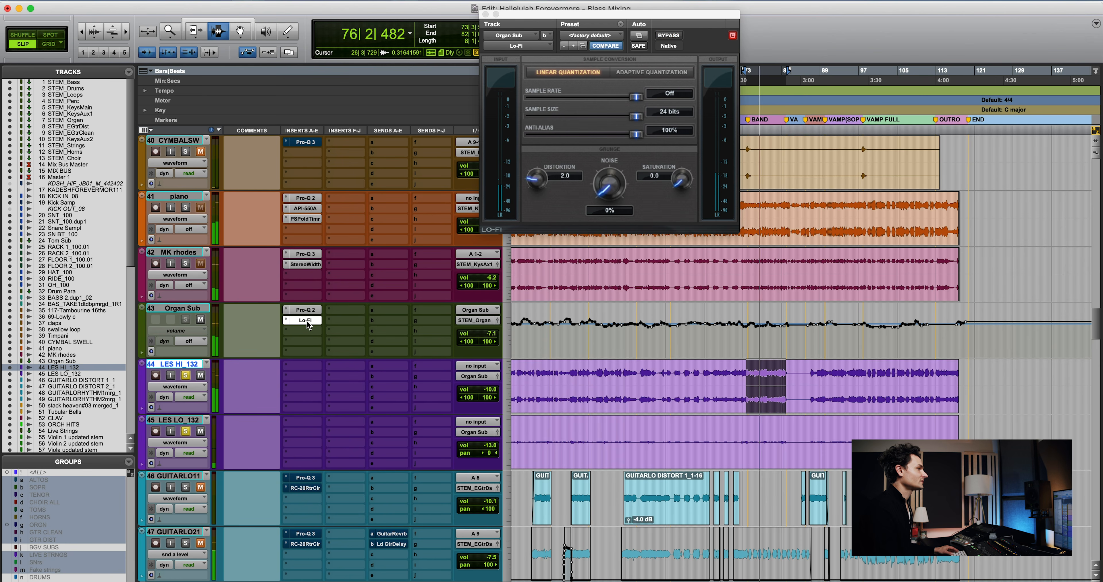
key("space")
Clear the solo on both organ tracks and play the organ in the mix from bar 73
left_click(186, 375)
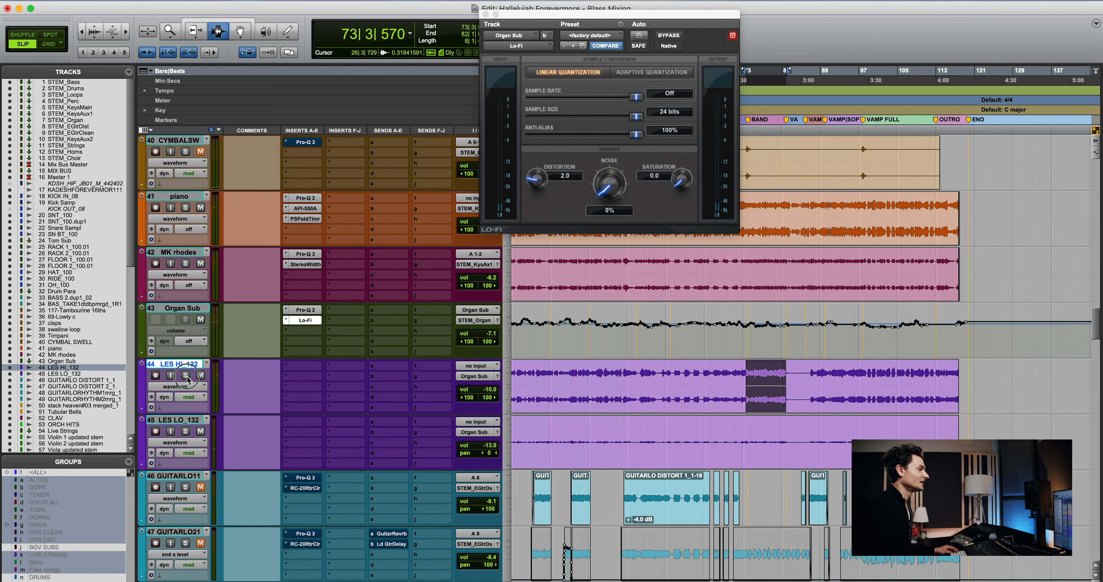
key("super+bracketleft")
left_click(588, 387)
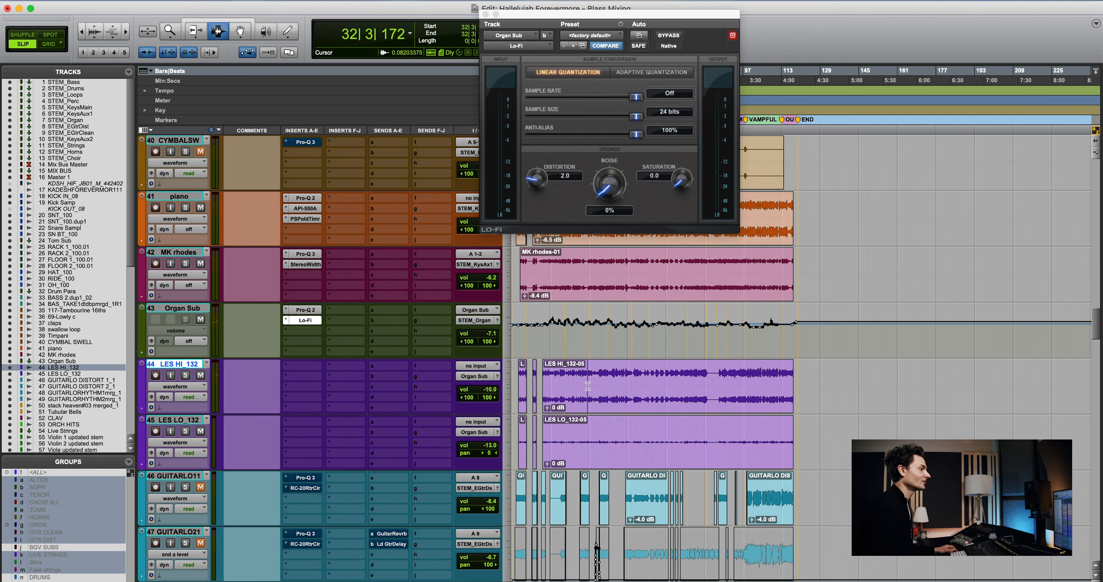
scroll(587, 386, "down", 1)
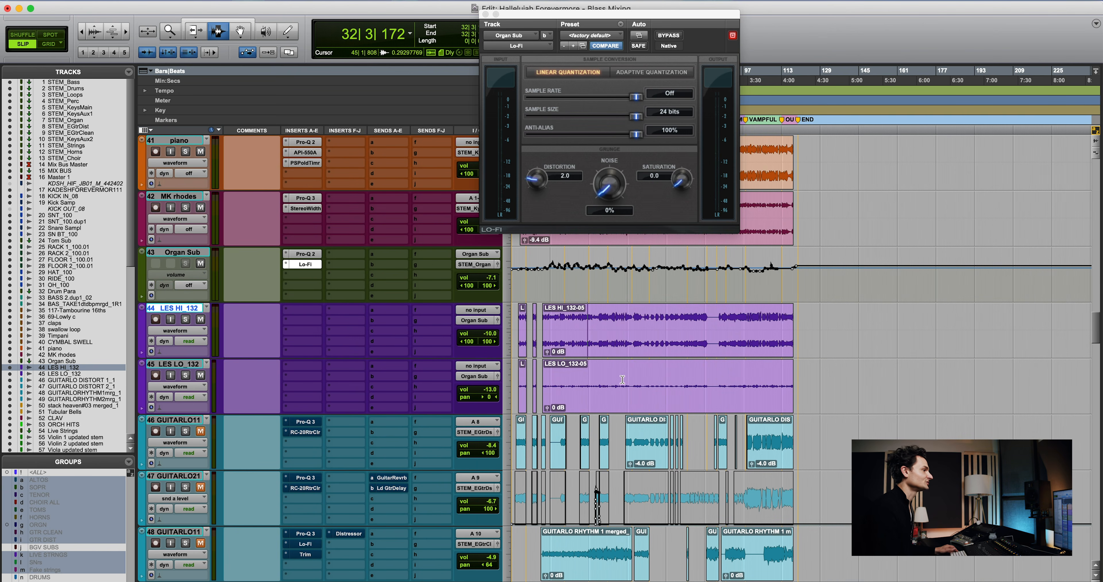
left_click(643, 289)
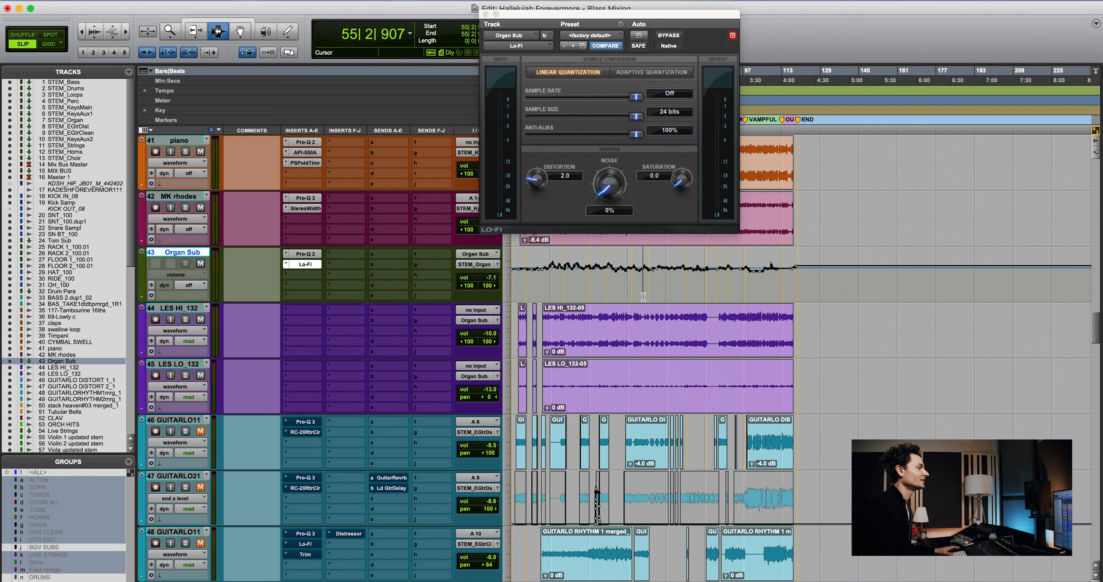
key("space")
left_click(687, 330)
scroll(689, 332, "down", 3)
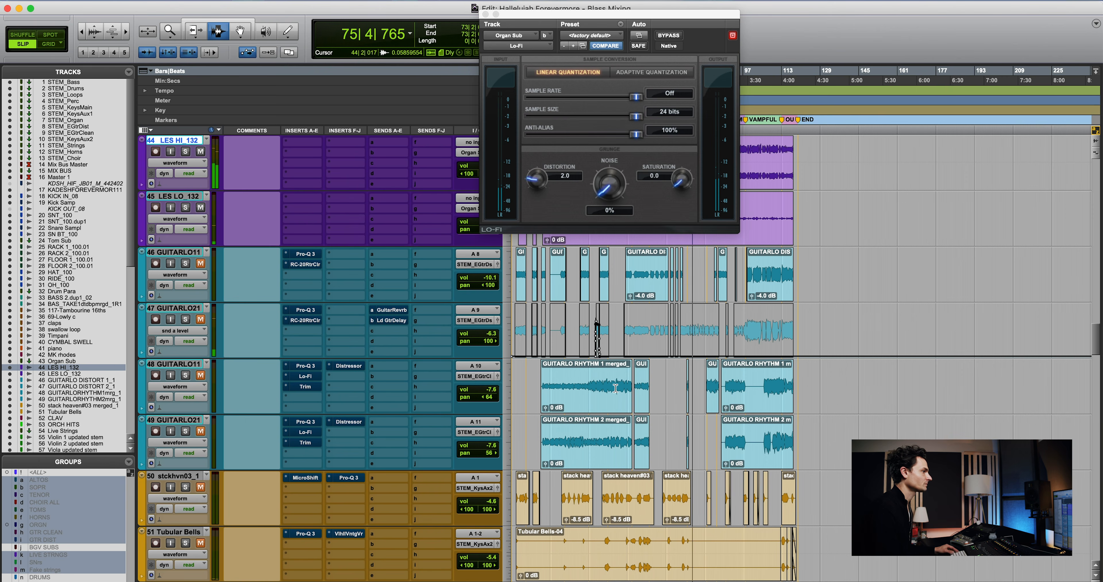
Play from bar 48 and select the passage from about bar 49 to bar 63 across both GUITARLO DISTORT tracks
left_click(627, 286)
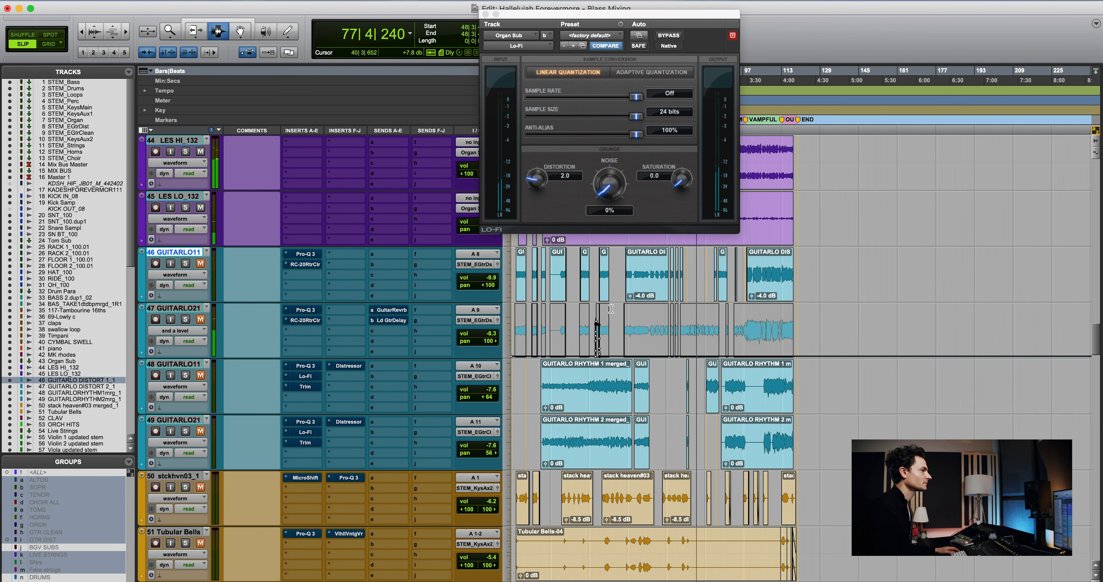
key("space")
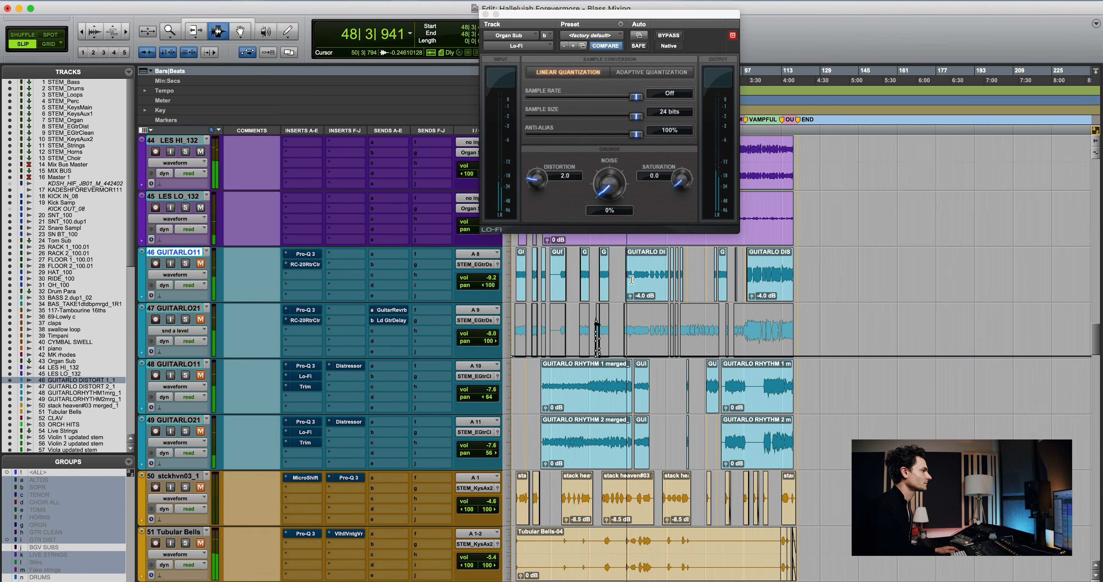
left_click_drag(630, 295, 662, 315)
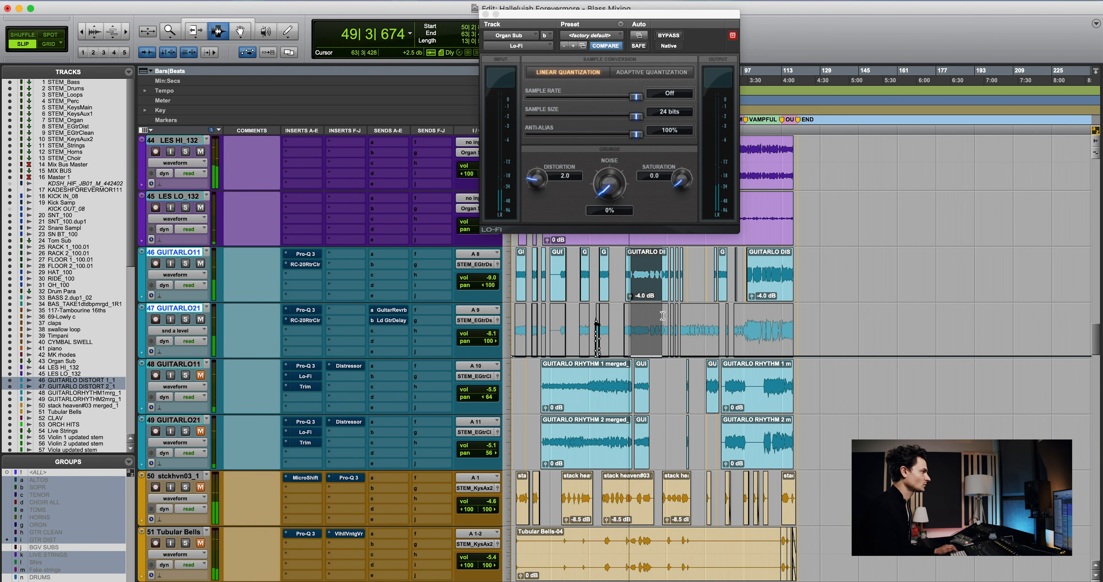
Close the Lo-Fi settings and solo both GUITARLO DISTORT tracks to play them through bars 50 to 53
left_click(485, 14)
left_click(182, 276, "alt+shift")
left_click(183, 276, "alt+shift")
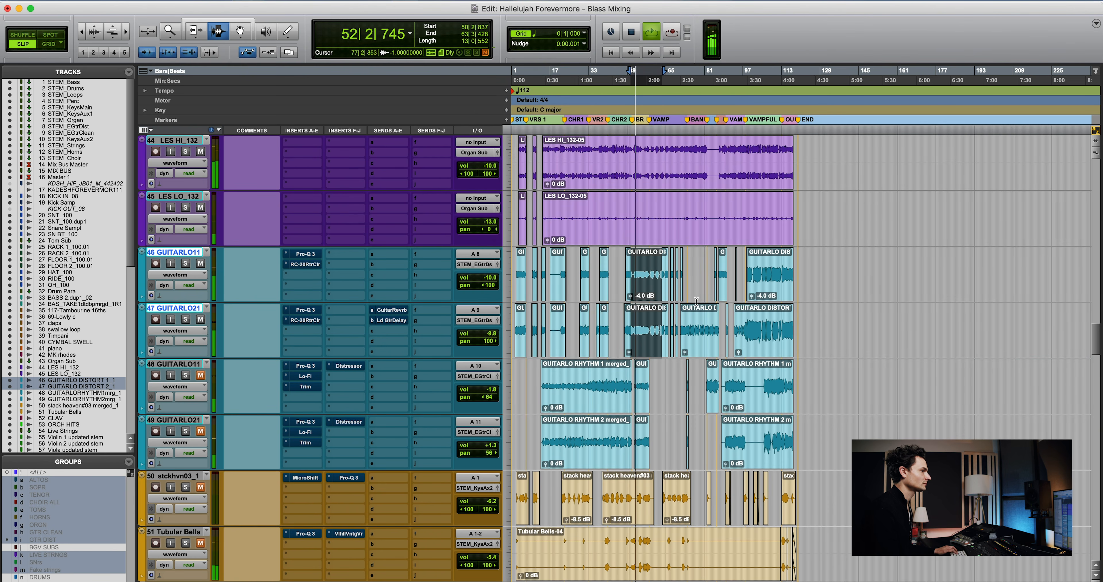
key("shift+s")
key("t")
scroll(727, 308, "right", 2)
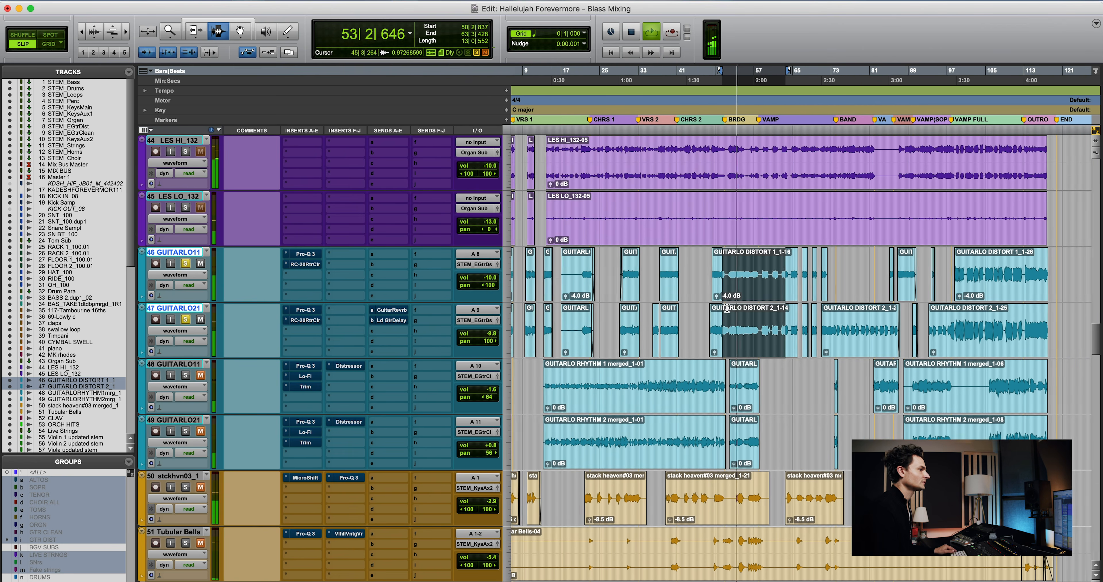
scroll(727, 308, "right", 2)
key("space")
Select the passage from about bar 51 to bar 54 across both GUITARLO DISTORT tracks
left_click(684, 303)
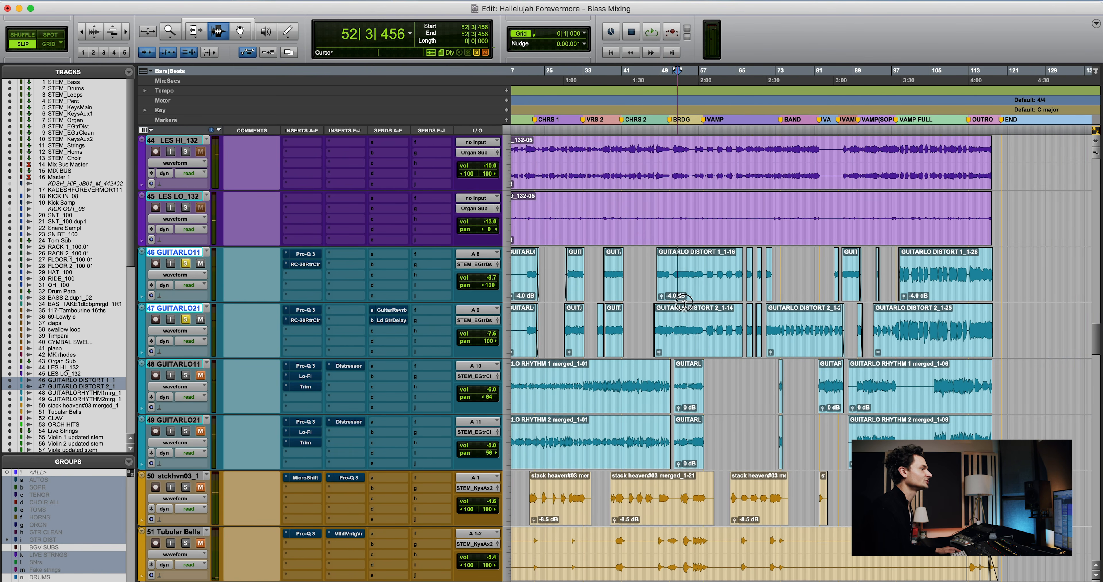
left_click_drag(684, 303, 704, 321)
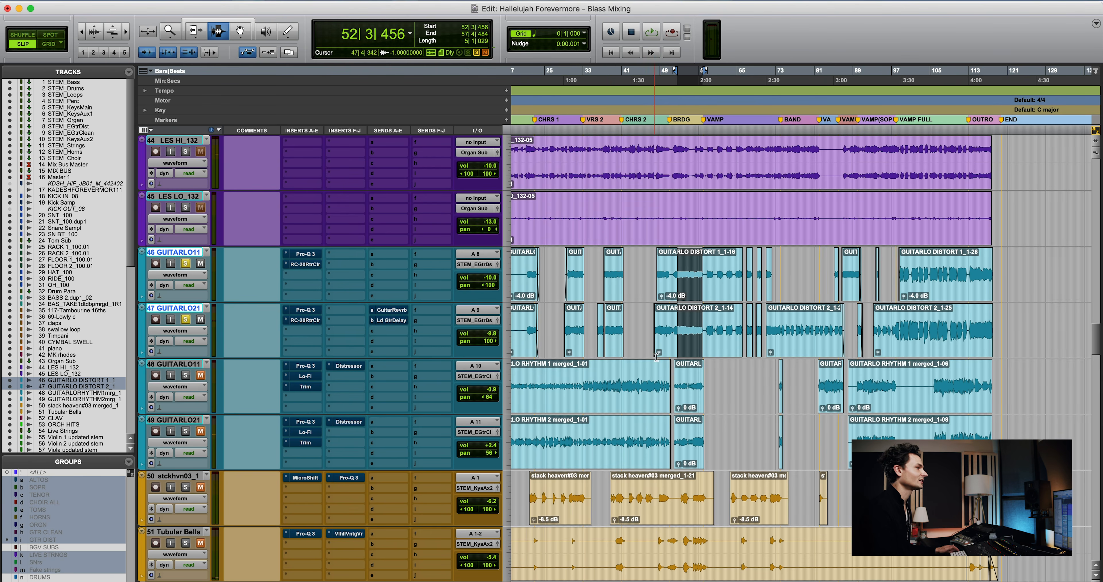
left_click(651, 282)
left_click(654, 281)
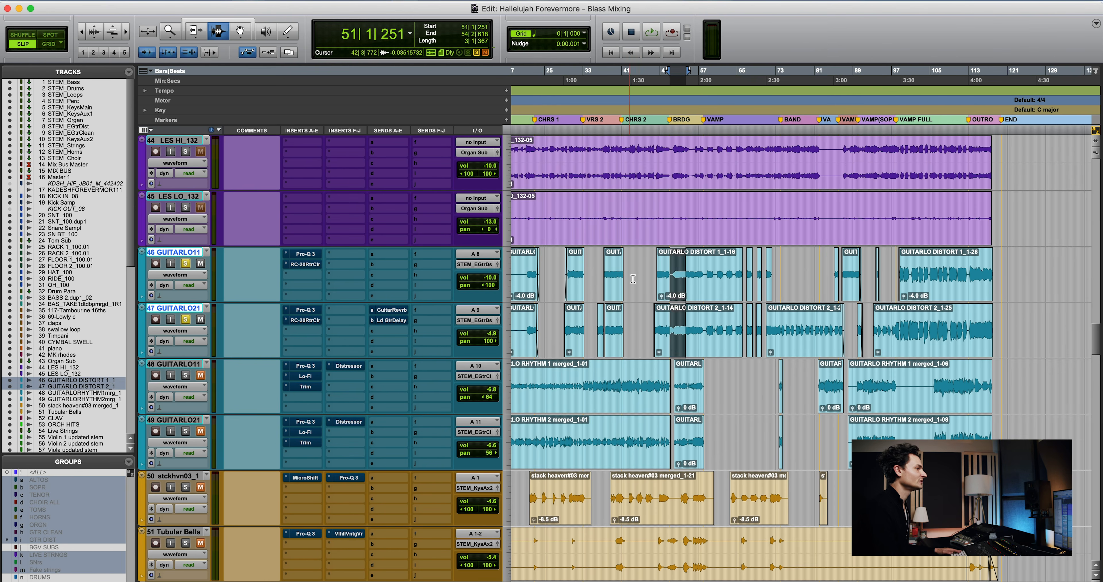
Enable Pro-Q 3 on both GUITARLO DISTORT tracks, open it on the first one, and play from bar 48
left_click(304, 257)
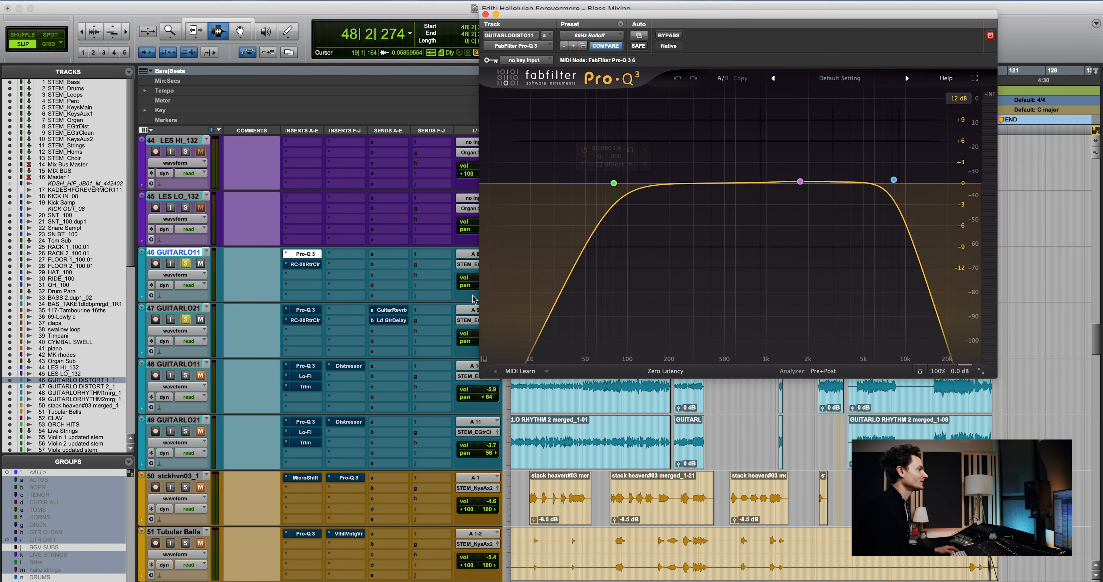
key("space")
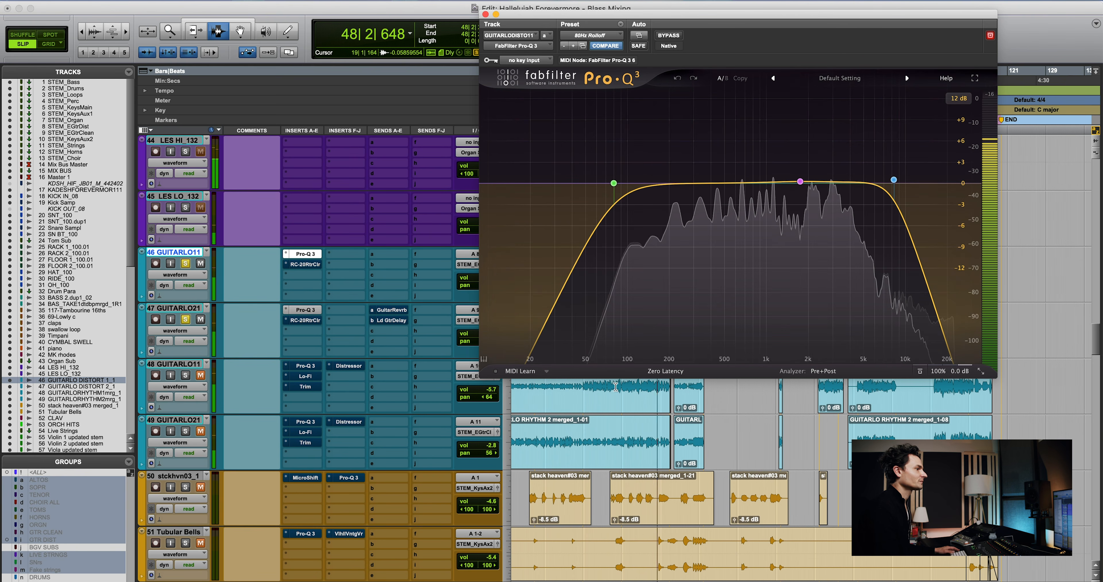
scroll(661, 444, "up", 3)
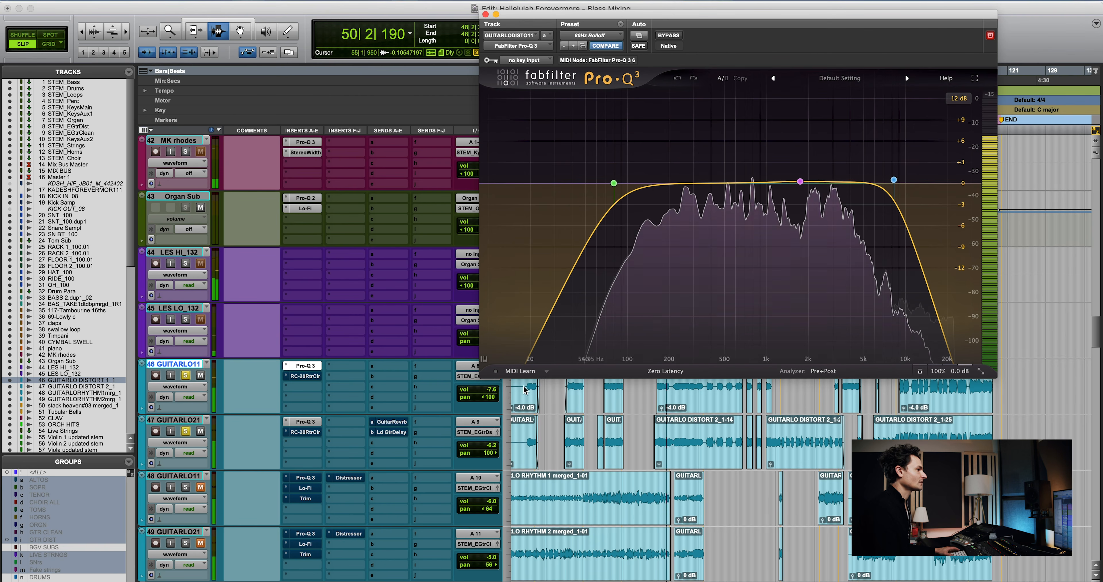
key("space")
Enable RC-20 Retro Color on both GUITARLO DISTORT tracks, open its settings on the first one, and play from bar 47
left_click_drag(673, 392, 704, 391)
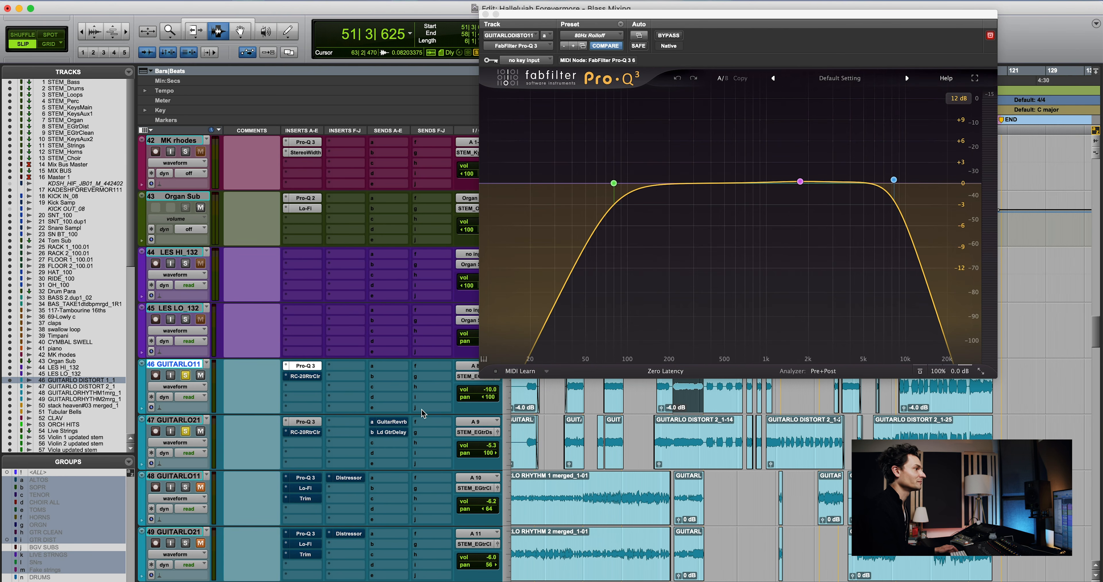
left_click(655, 437)
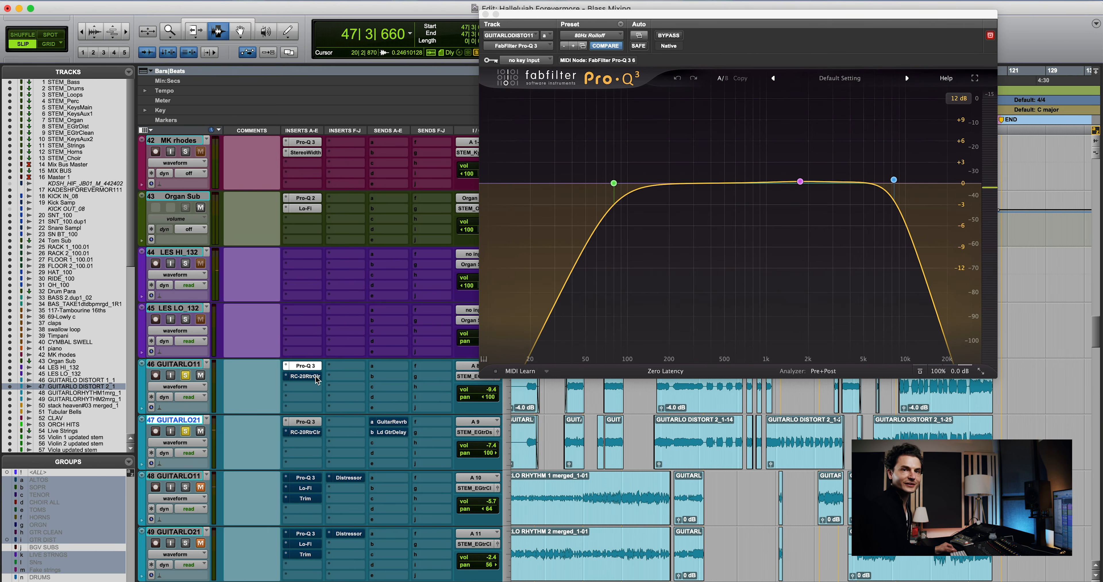
left_click(305, 376, "super")
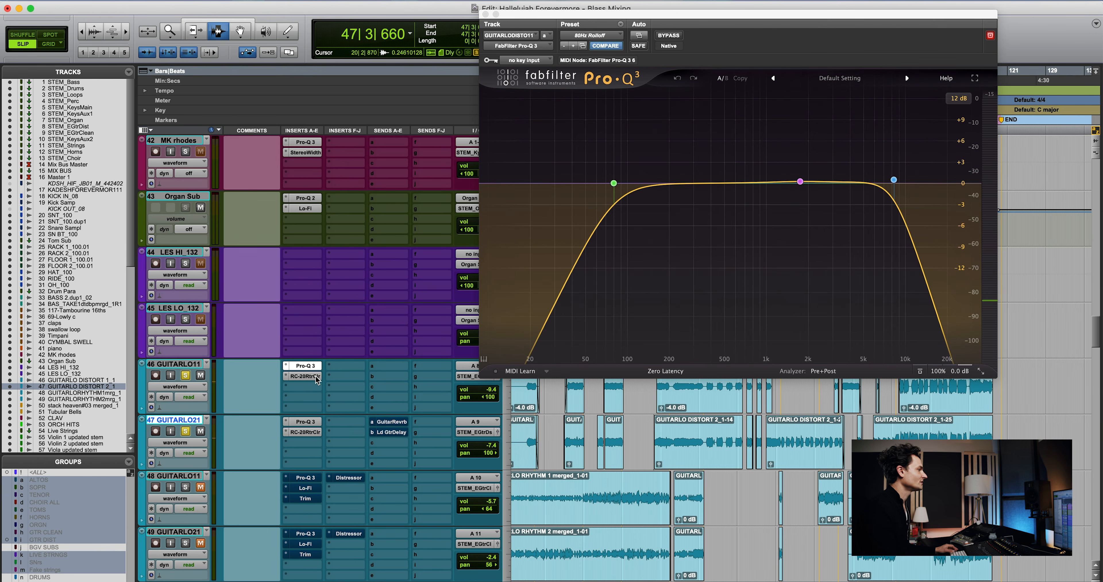
left_click(316, 376)
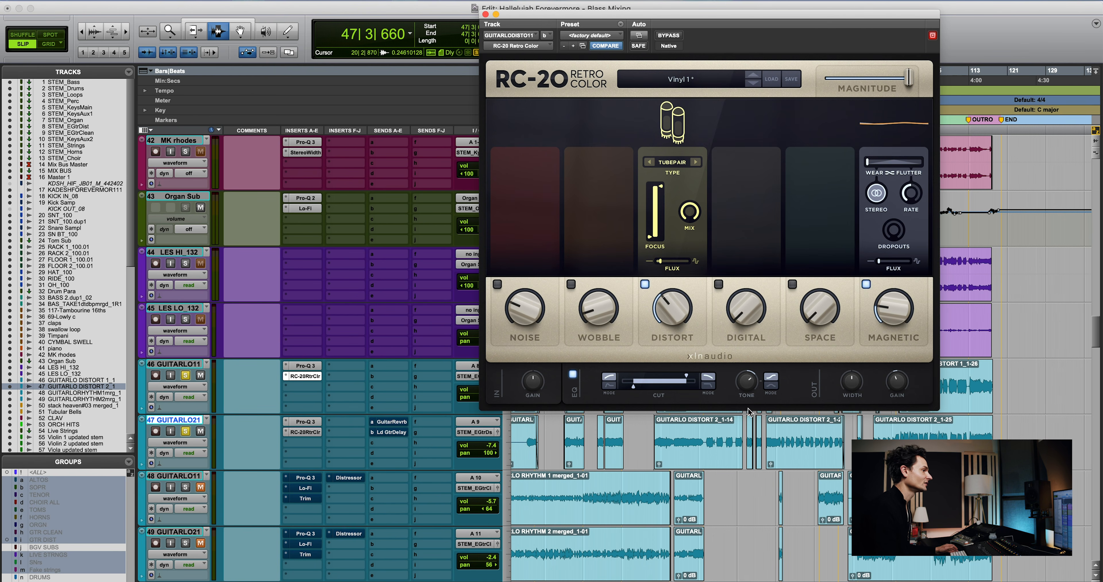
key("space")
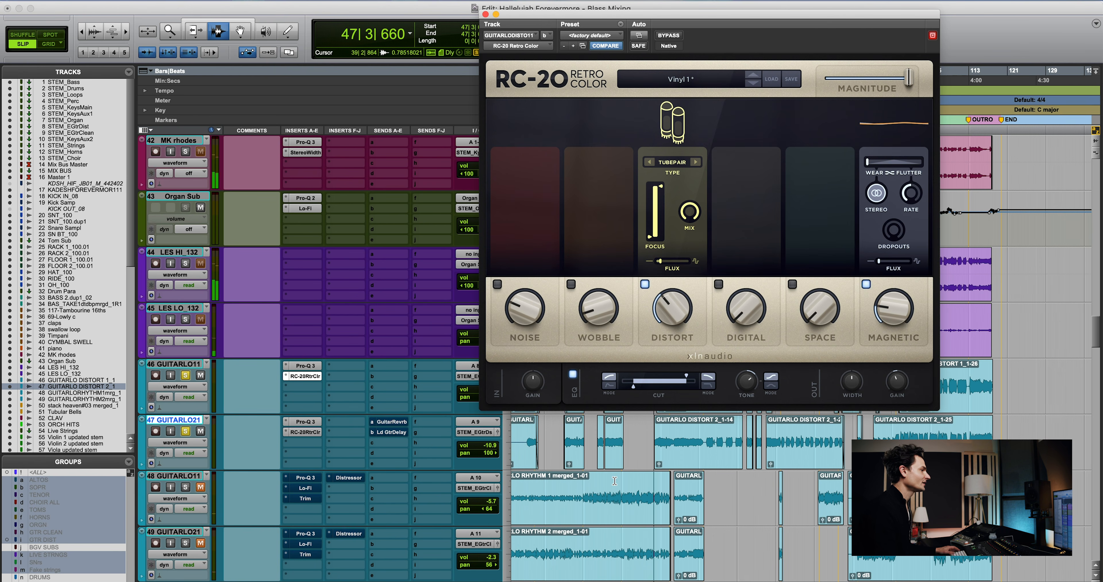
Select about bar 52 to bar 57 on both GUITARLO DISTORT tracks and compare RC-20 bypassed and enabled during playback
left_click_drag(662, 452, 703, 488)
scroll(677, 453, "up", 1)
left_click(671, 454)
key("space")
key("space")
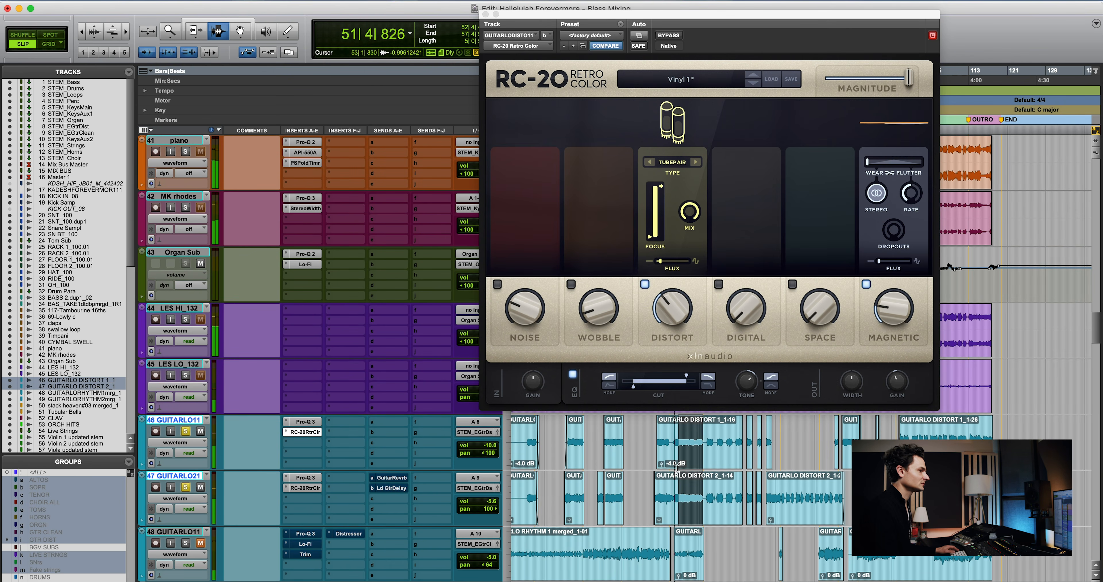
left_click(312, 432, "super")
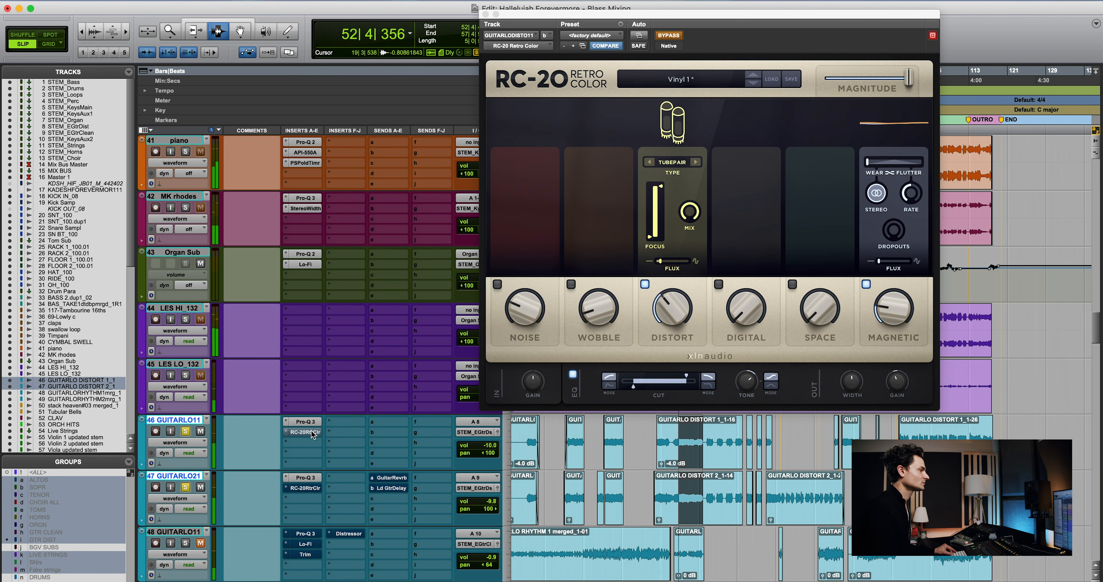
left_click(312, 430, "super")
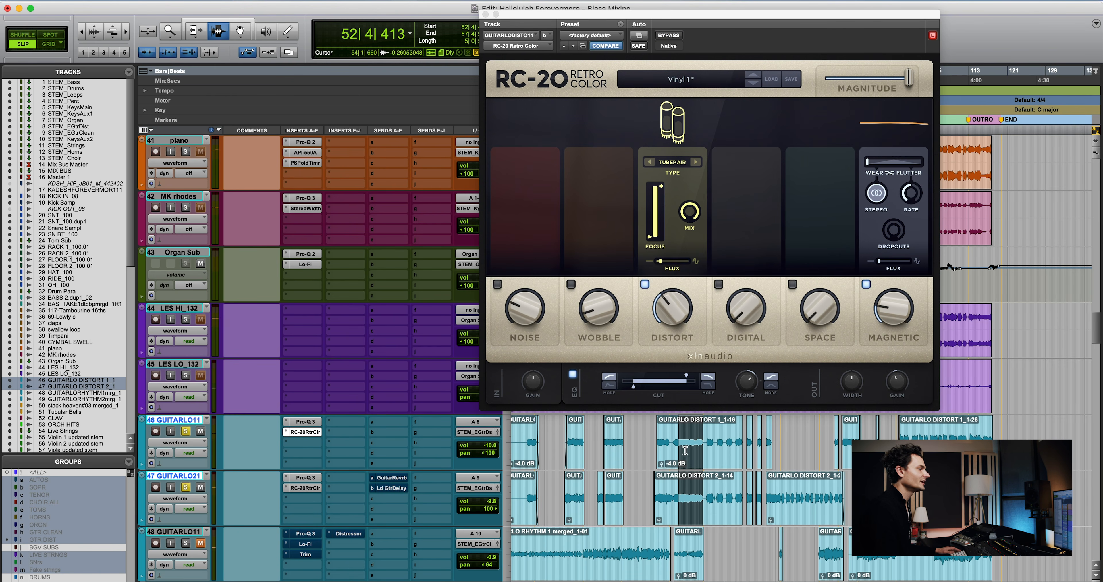
left_click(678, 451)
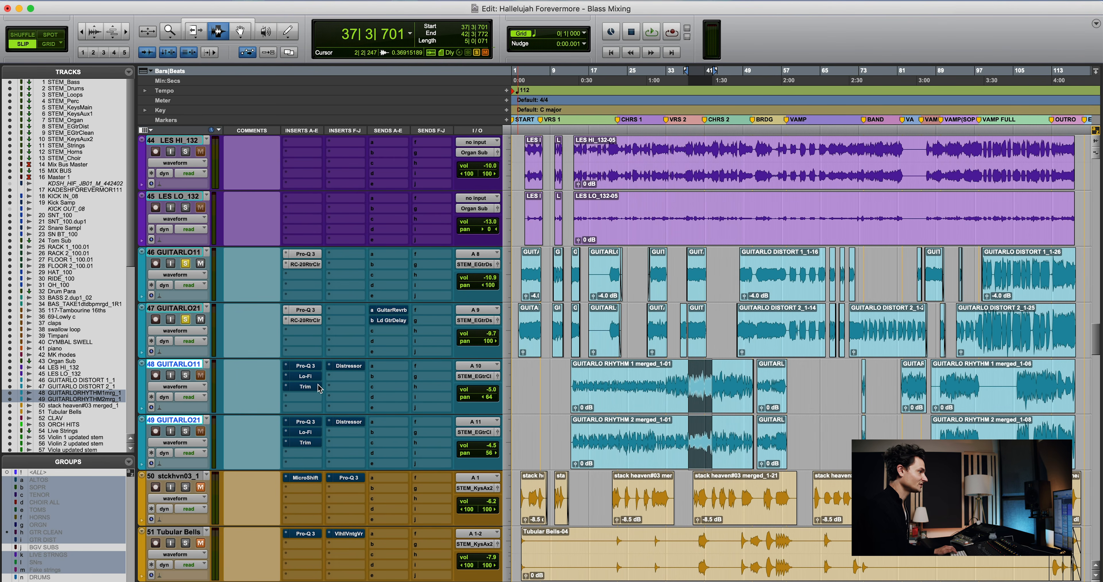
Solo both GUITARLORHYTHM tracks, select the passage from bar 23 to bar 42 across them, and play it
key("shift+s")
left_click_drag(620, 411, 715, 410)
key("space")
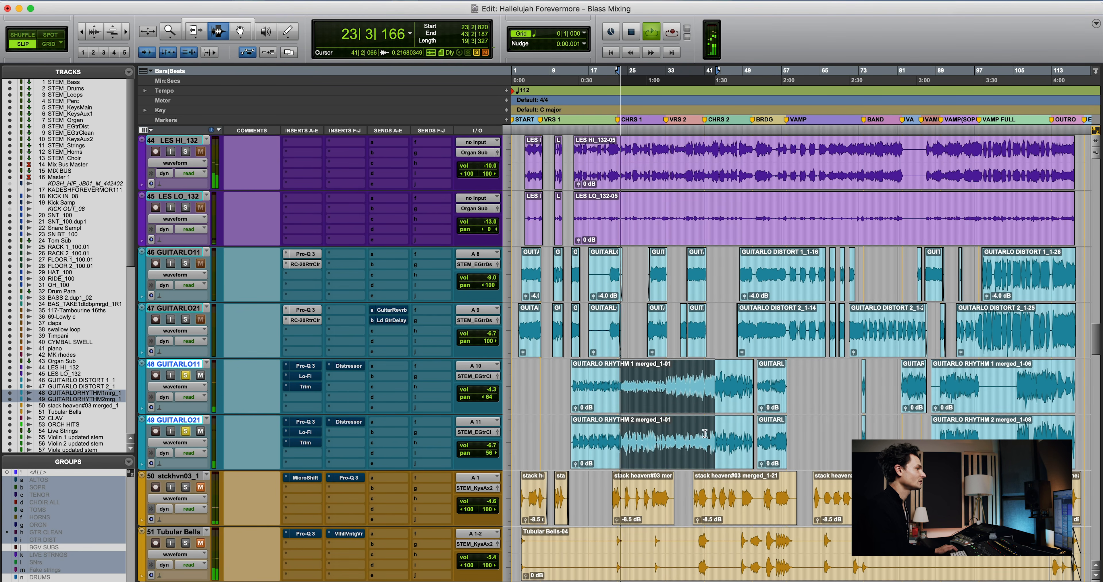
left_click(680, 412)
key("r")
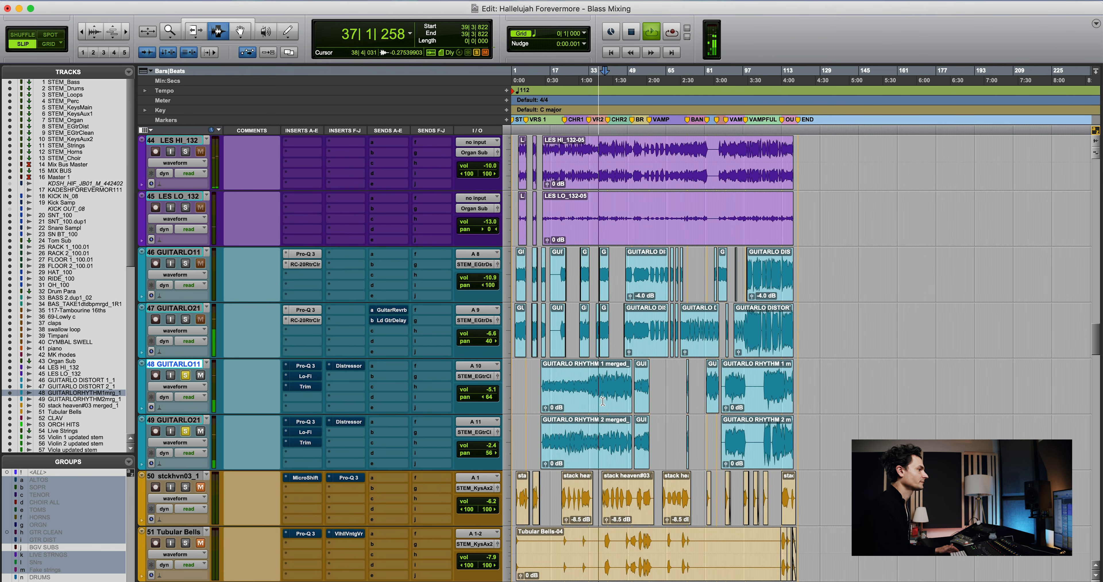
Select bar 41 to bar 46 across both GUITARLORHYTHM tracks and enable Pro-Q 3 on them
left_click_drag(624, 411, 602, 428)
left_click(592, 399)
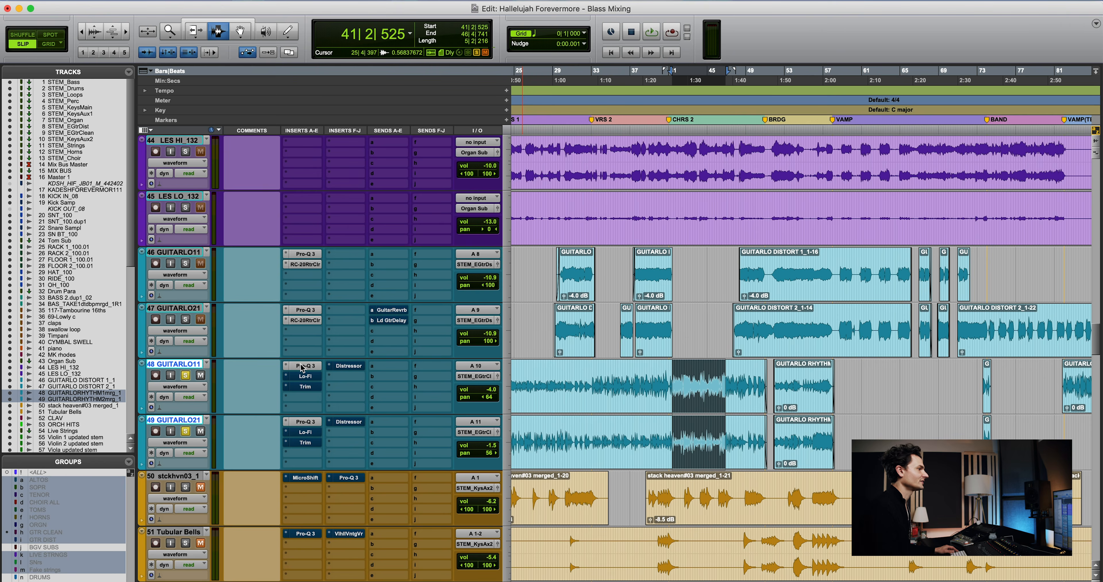
left_click(302, 366)
left_click(302, 366)
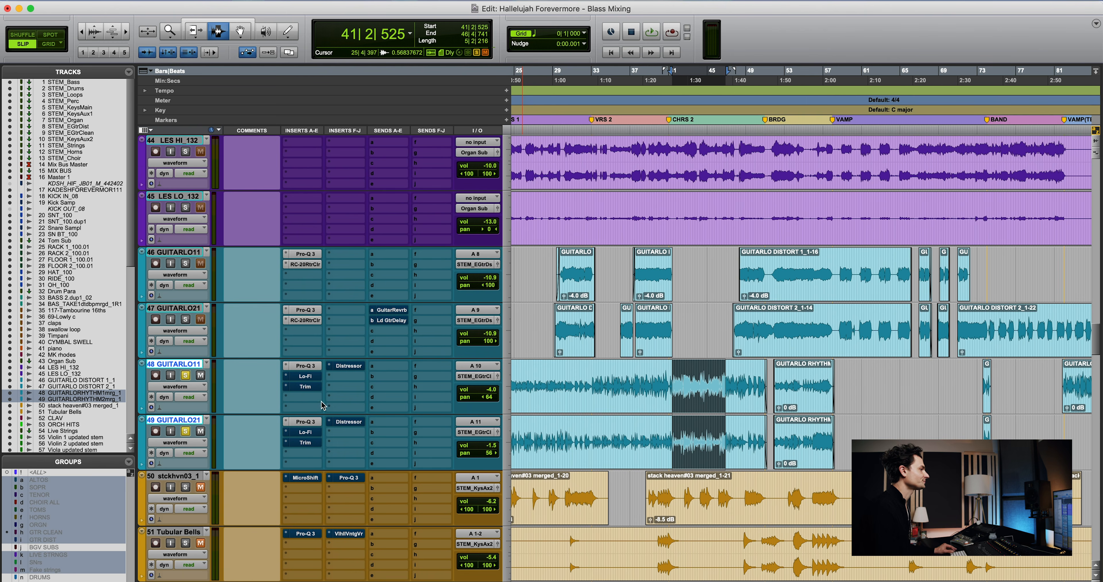
Compare Lo-Fi enabled and bypassed on the GUITARLORHYTHM tracks during playback, and check the Trim settings on the first one
left_click(312, 378)
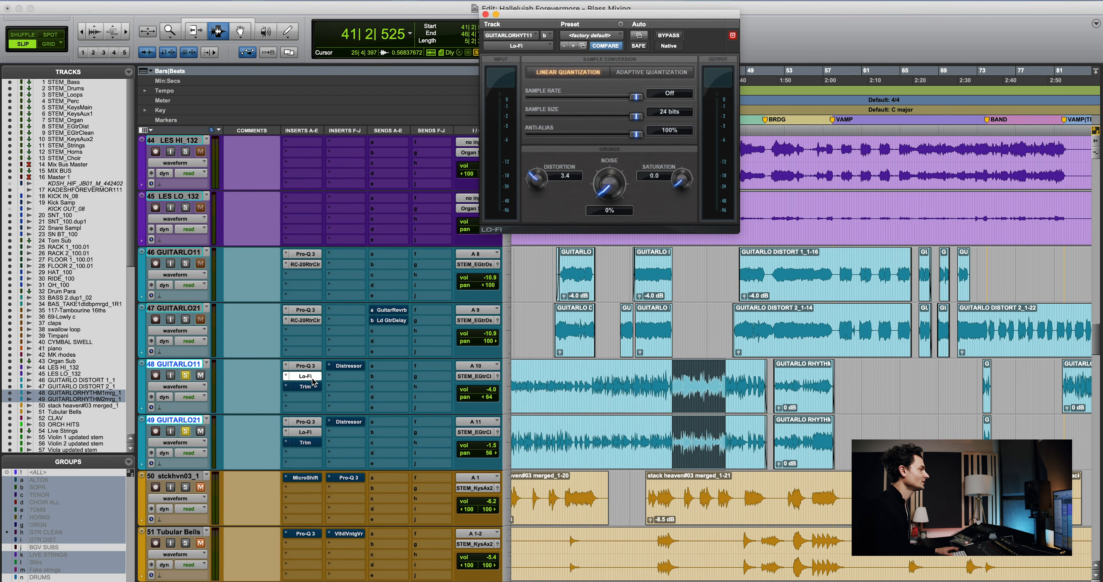
key("space")
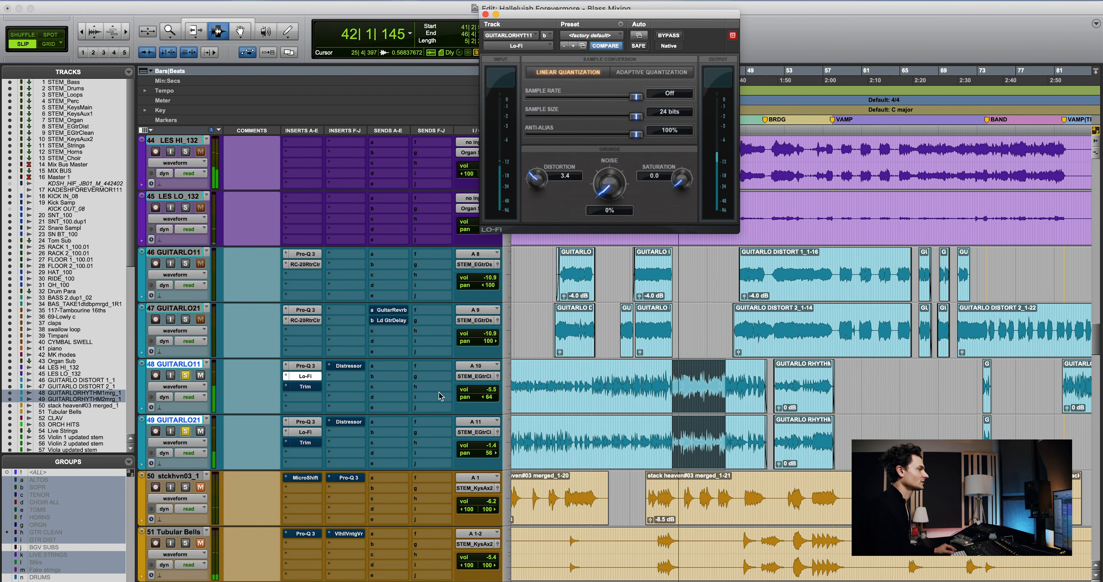
left_click(306, 376, "super")
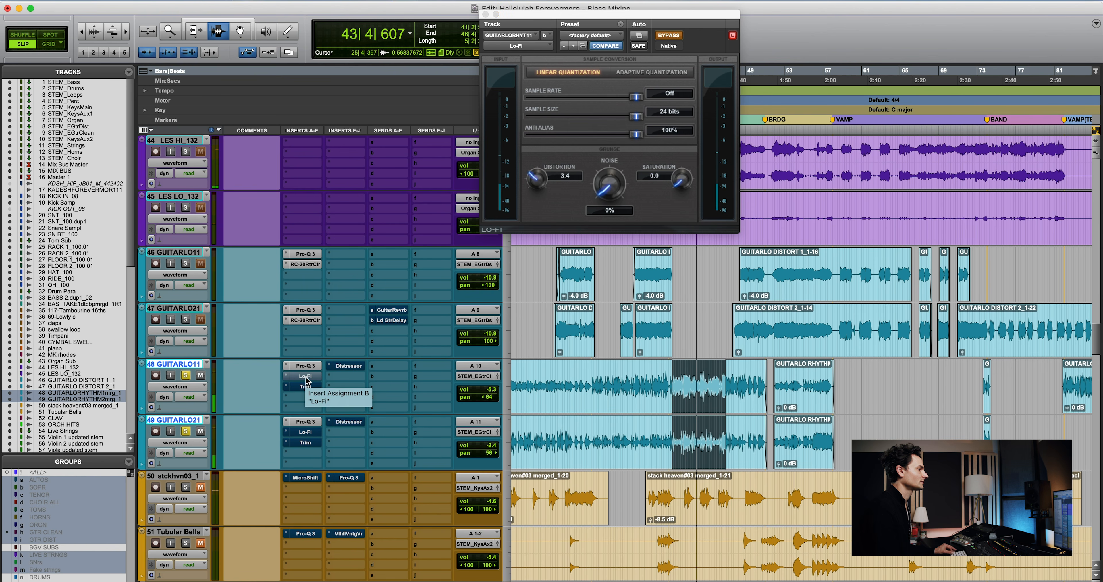
key("space")
left_click(308, 387)
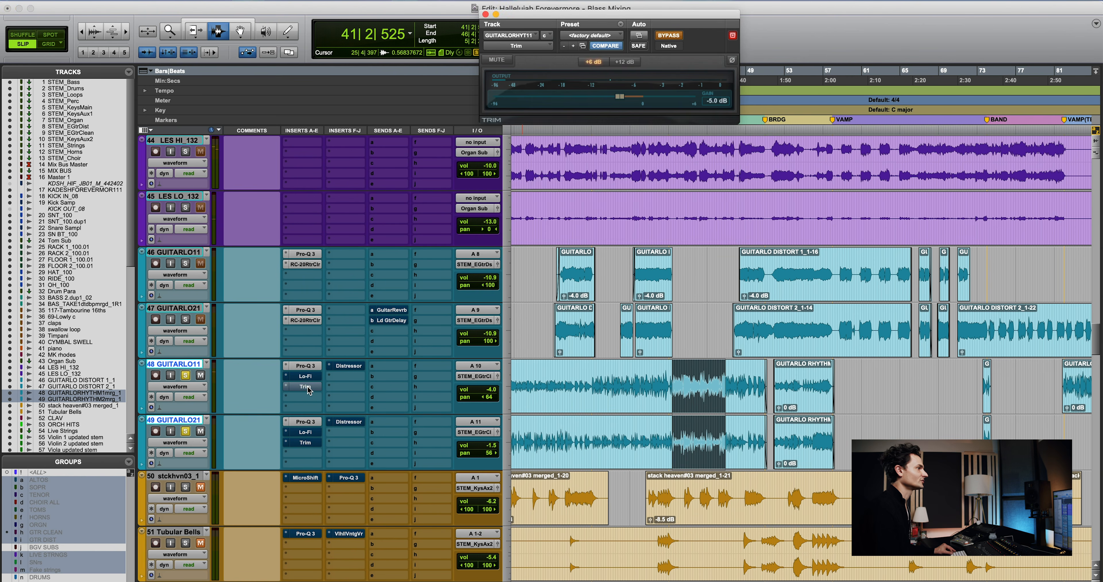
left_click(308, 387)
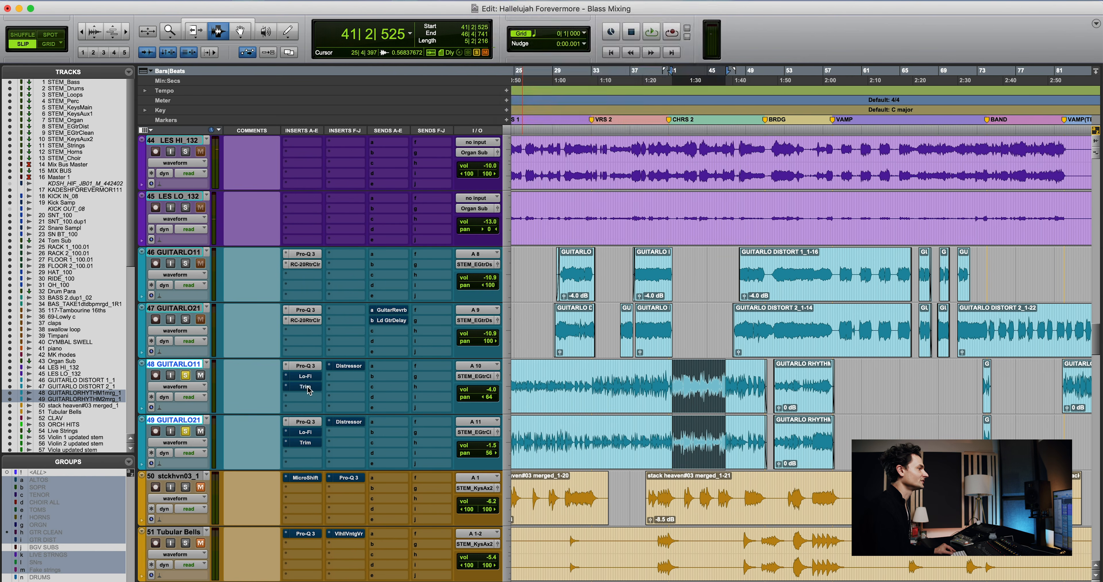
Select bar 41 to bar 47 on both GUITARLORHYTHM tracks, compare Lo-Fi and Trim bypassed and enabled during playback, and leave them enabled
left_click(665, 390)
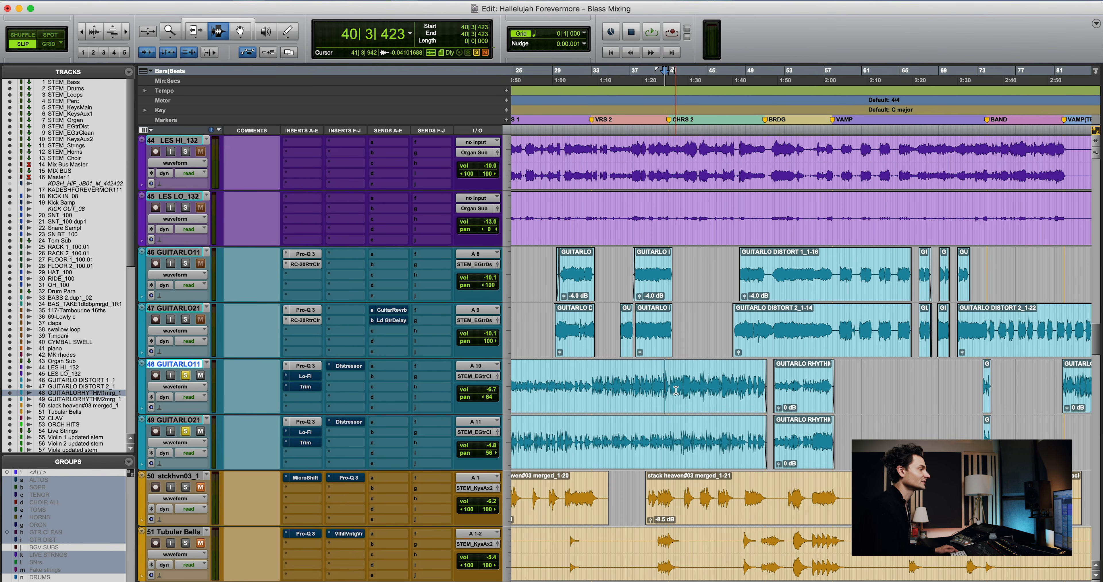
left_click_drag(676, 401, 734, 424)
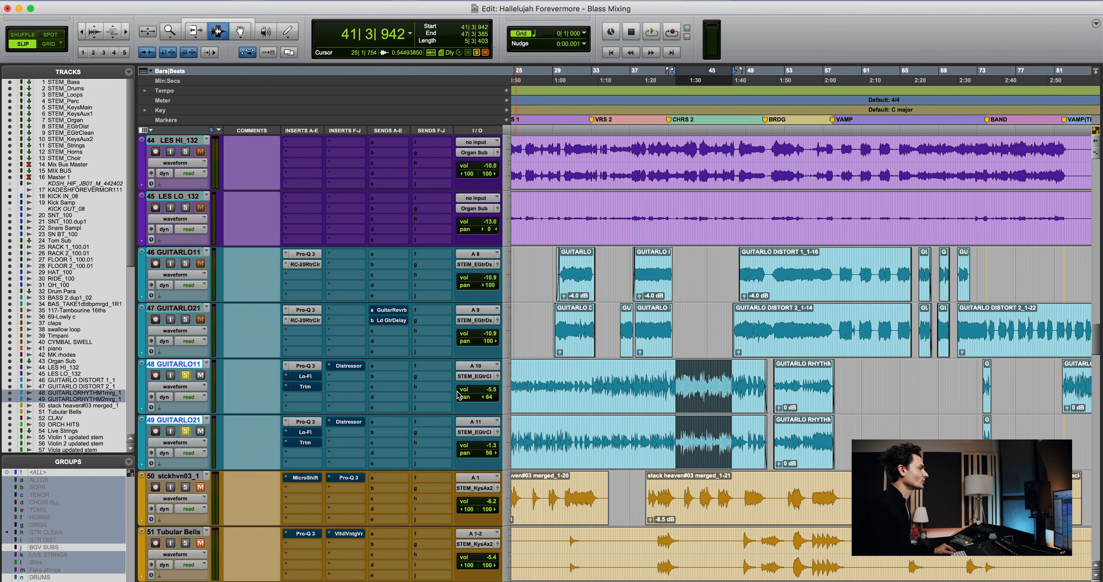
key("space")
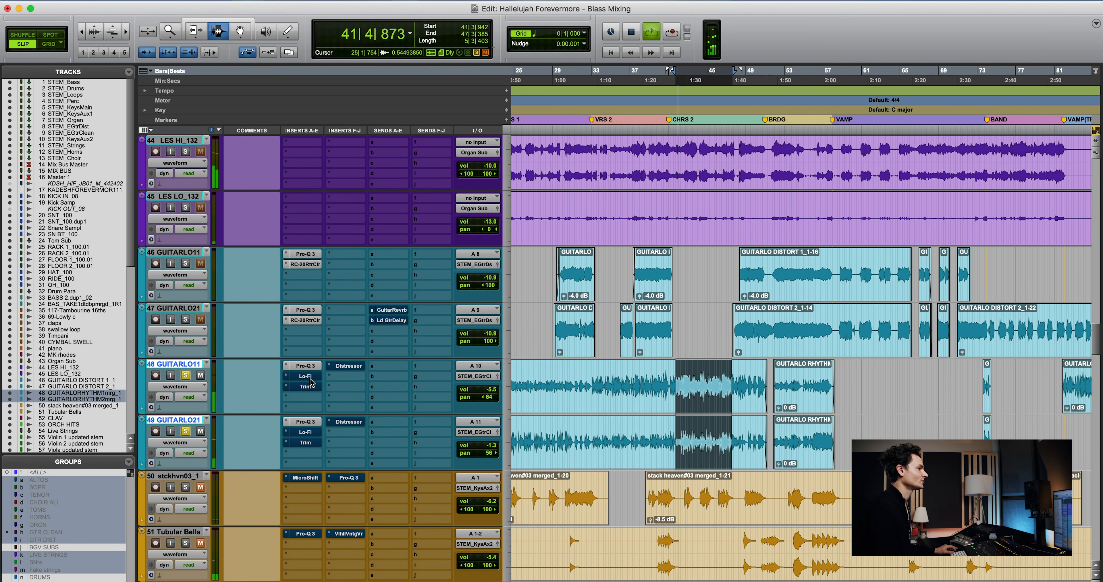
left_click(309, 380)
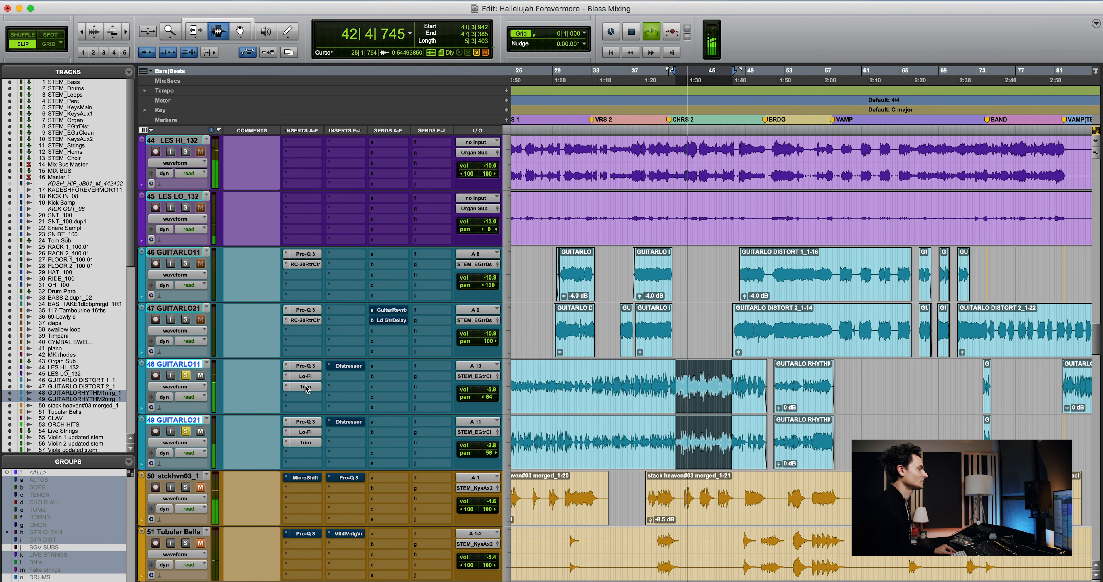
left_click(309, 379, "super")
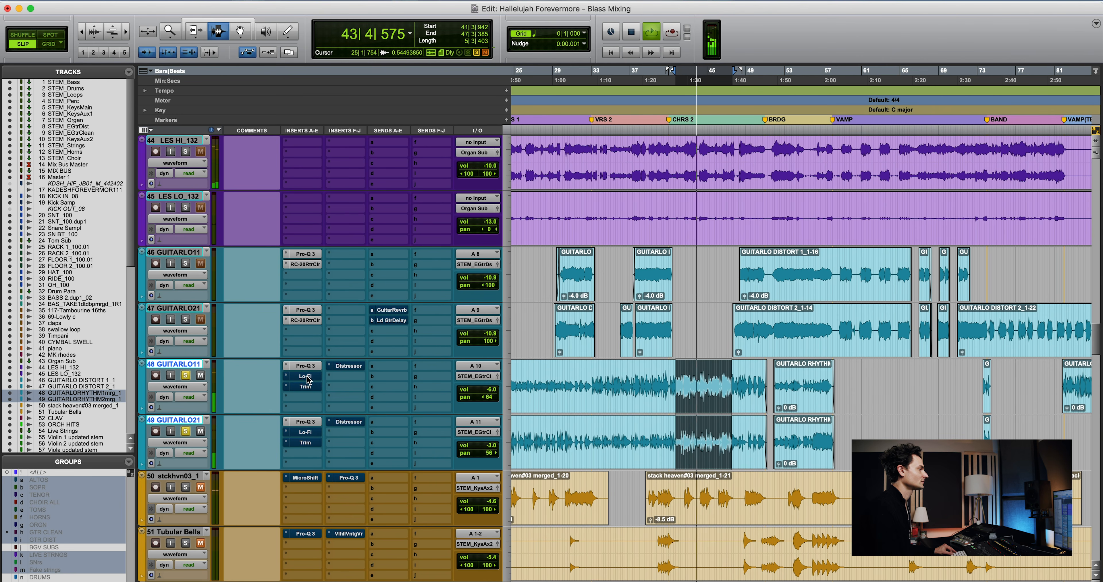
left_click(309, 379, "super")
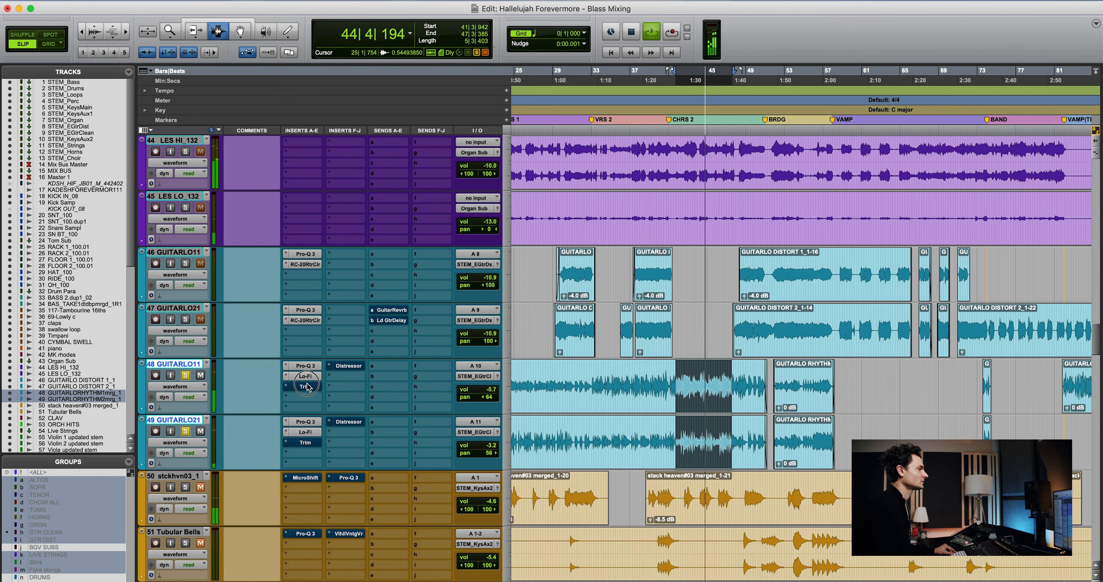
Play both GUITARLORHYTHM tracks with their enabled processing from bar 41
left_click(675, 398)
left_click(675, 398)
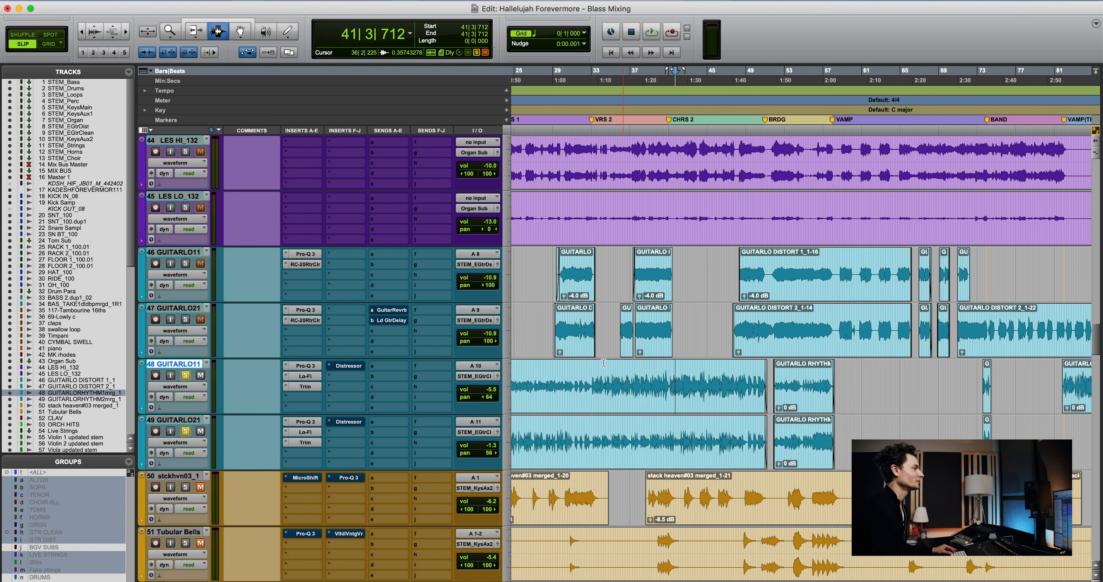
left_click(671, 383)
key("space")
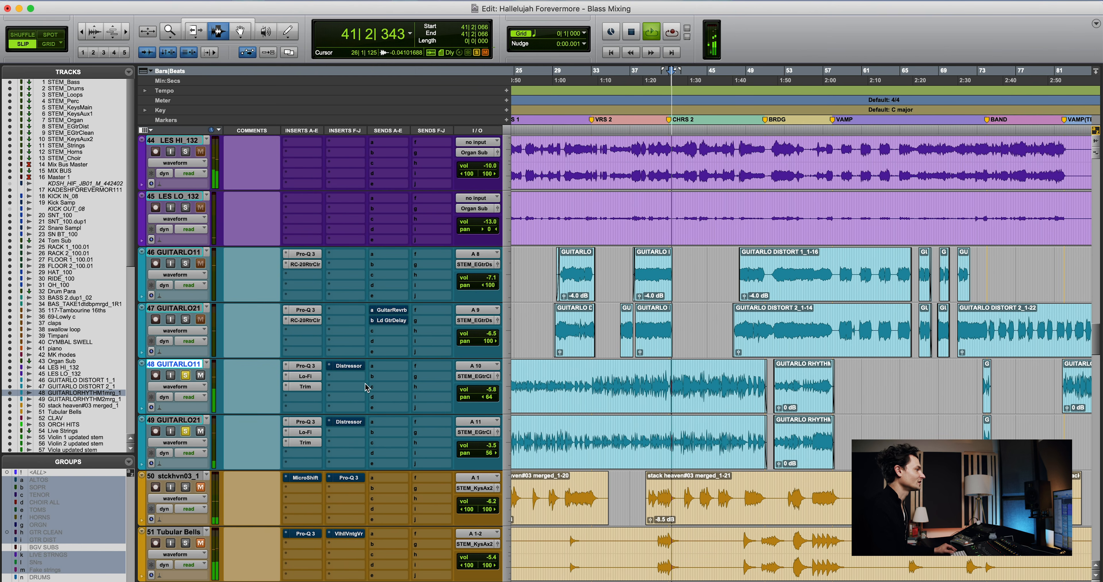
key("space")
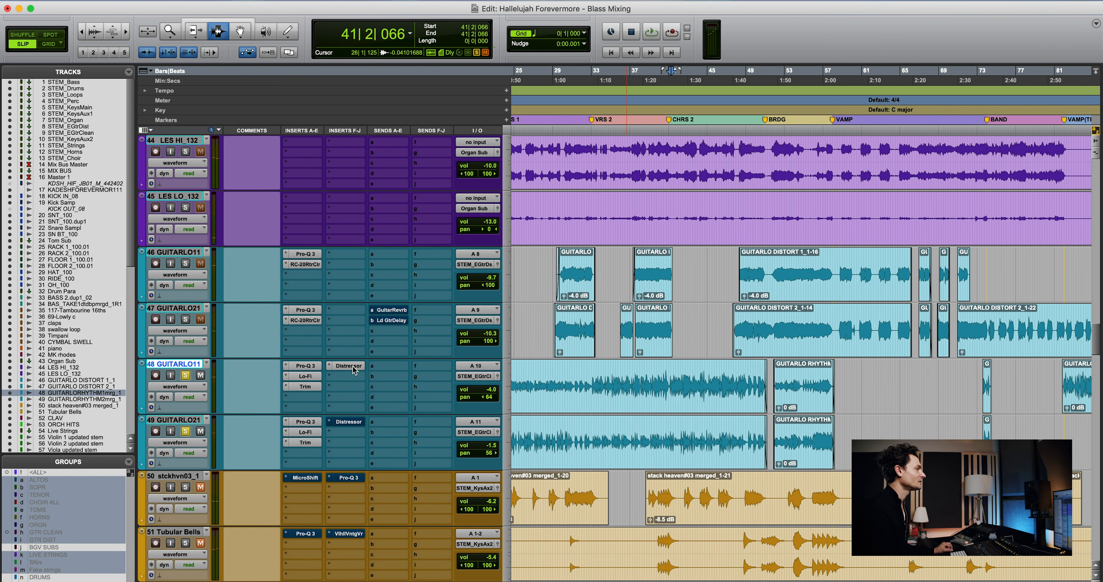
Enable the Distressor on both GUITARLORHYTHM tracks, check its settings during playback, and select bar 34 to bar 43 across them
left_click(353, 365)
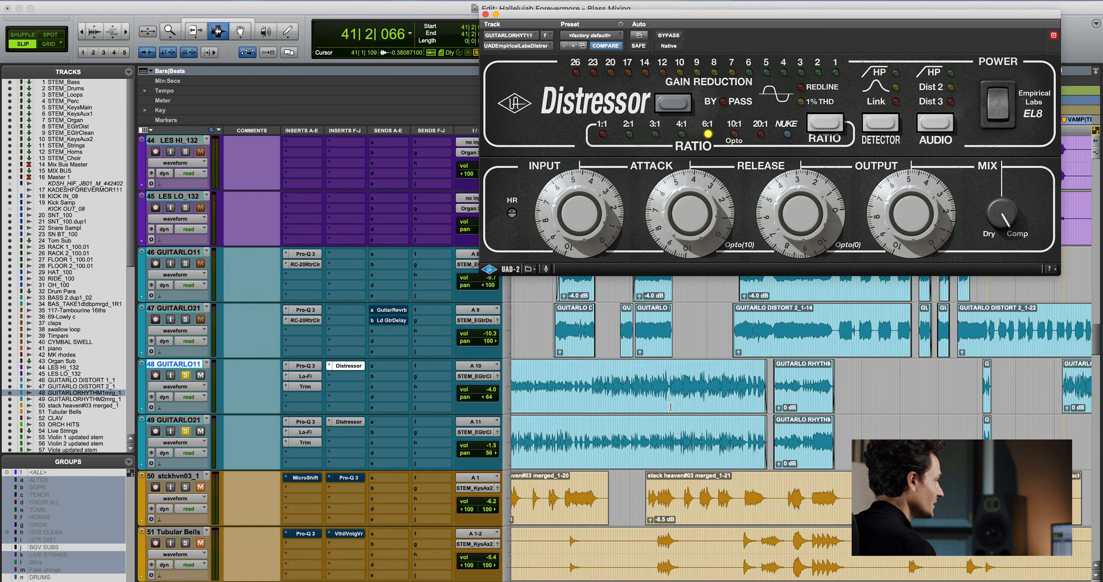
key("space")
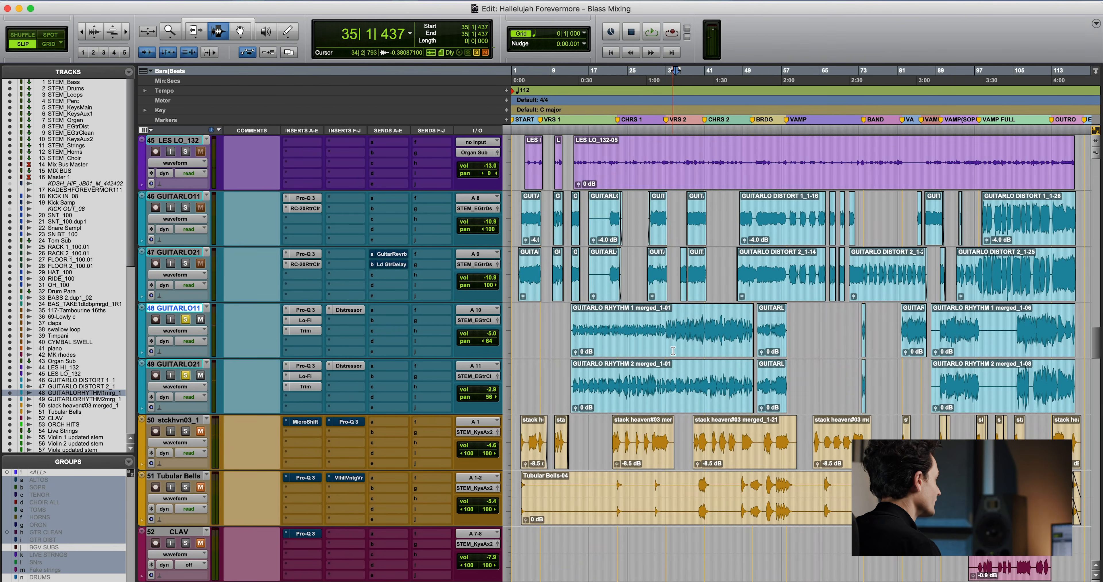
left_click_drag(673, 351, 715, 371)
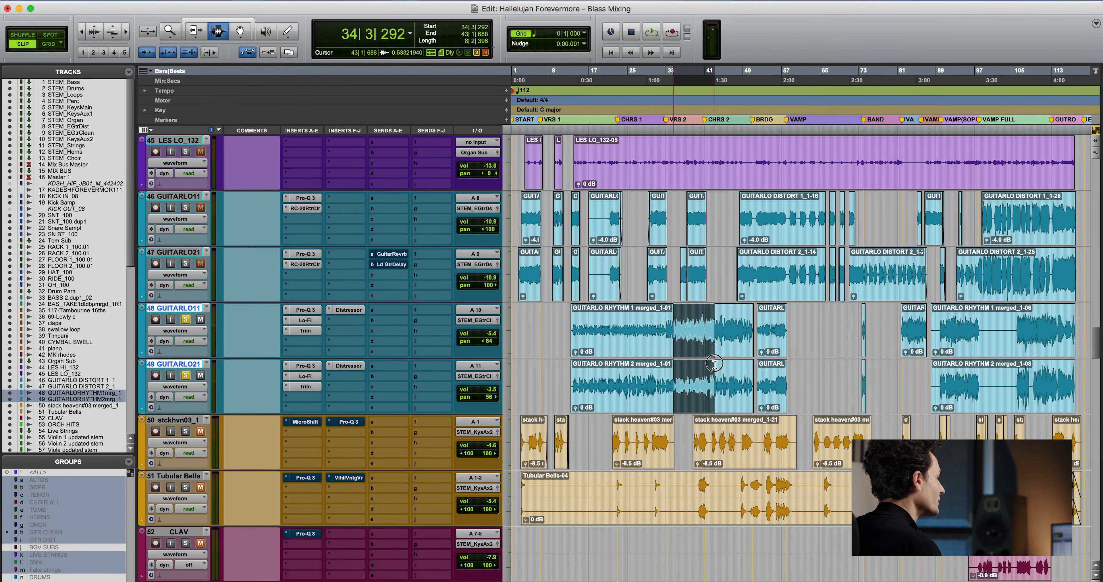
Clear the GUITARLORHYTHM solos, play them in the full mix from bar 38, and select bar 46 to bar 49
left_click(723, 372)
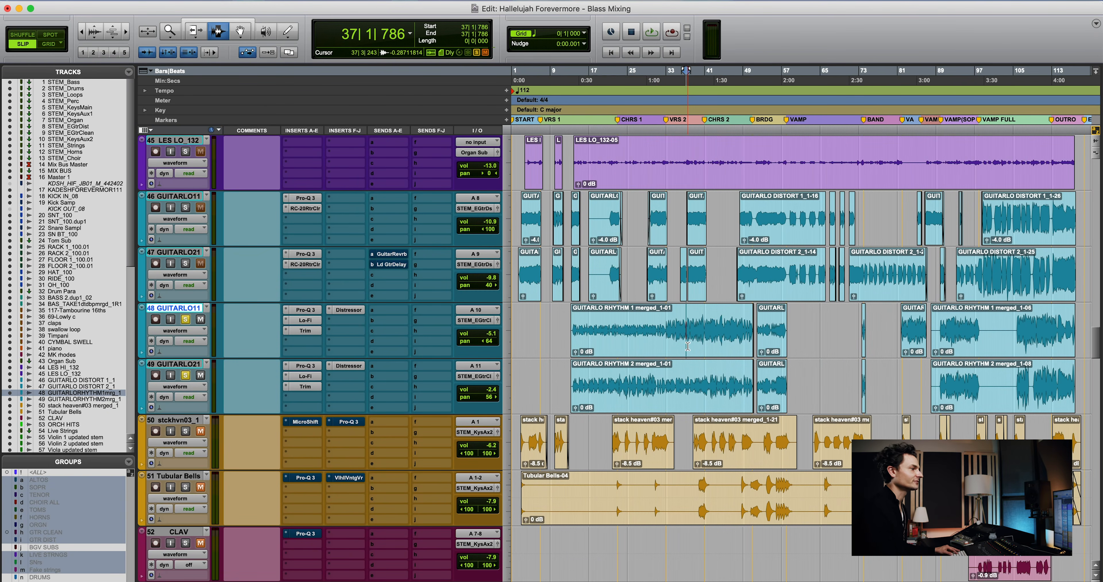
key("space")
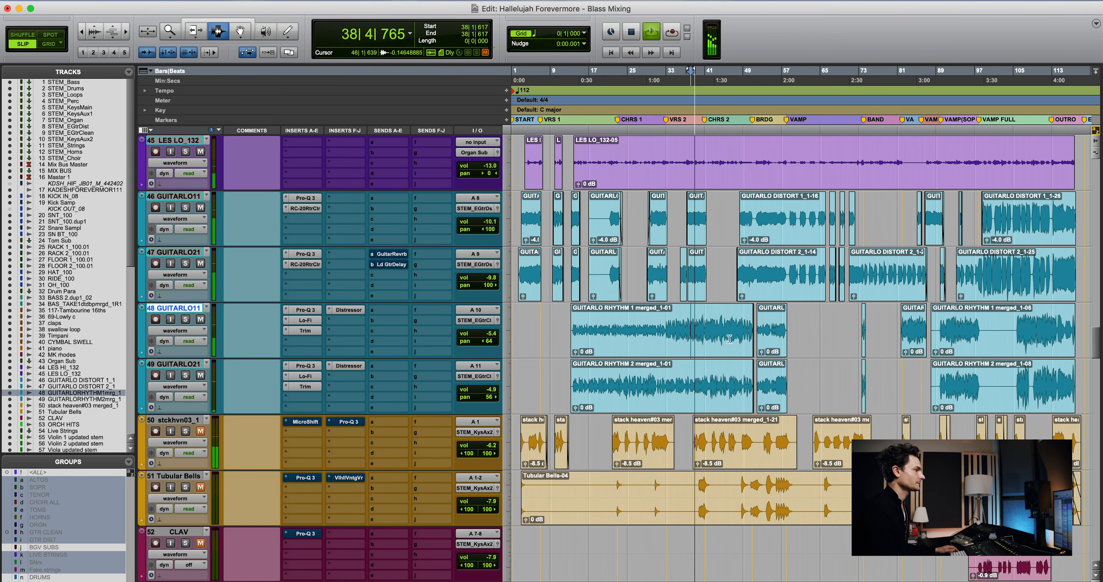
left_click_drag(729, 337, 743, 373)
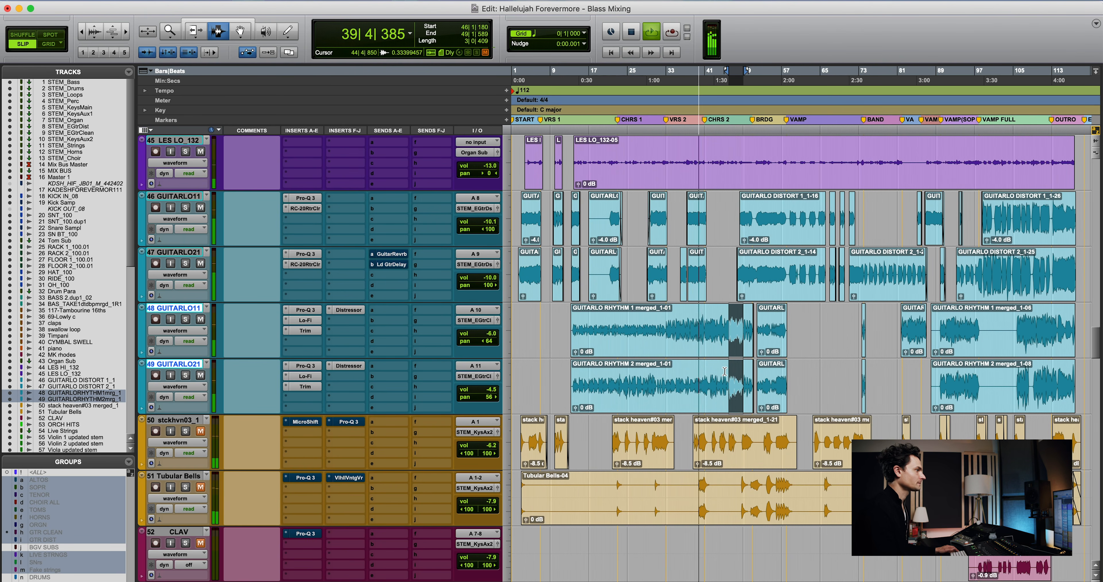
Look through the tracks below the rhythm guitars, from the stack and bells down to the trumpets, and find the live strings
scroll(727, 369, "down", 6)
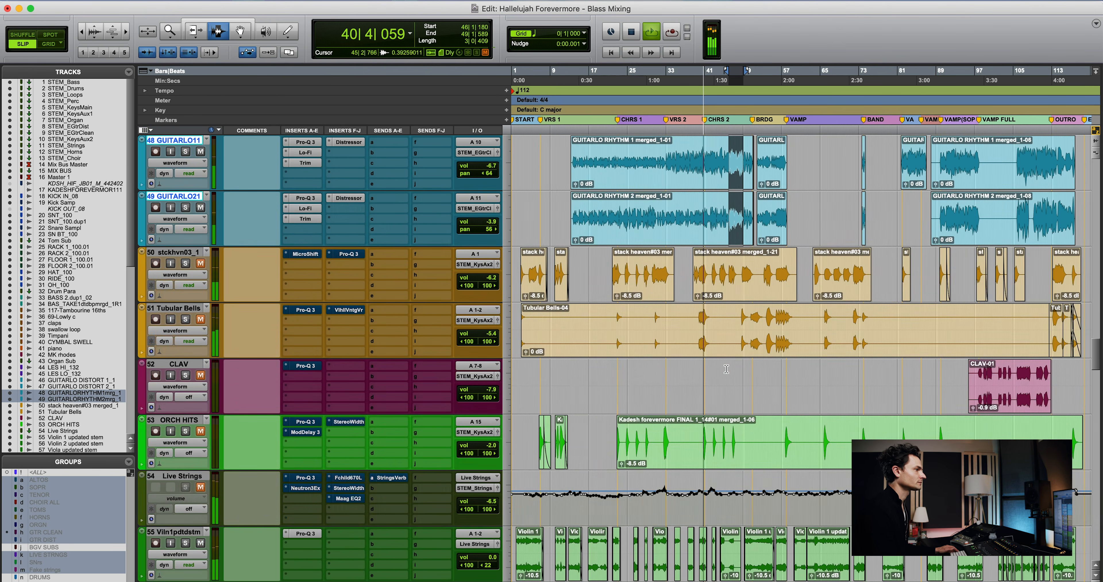
key("super+alt+bracketleft")
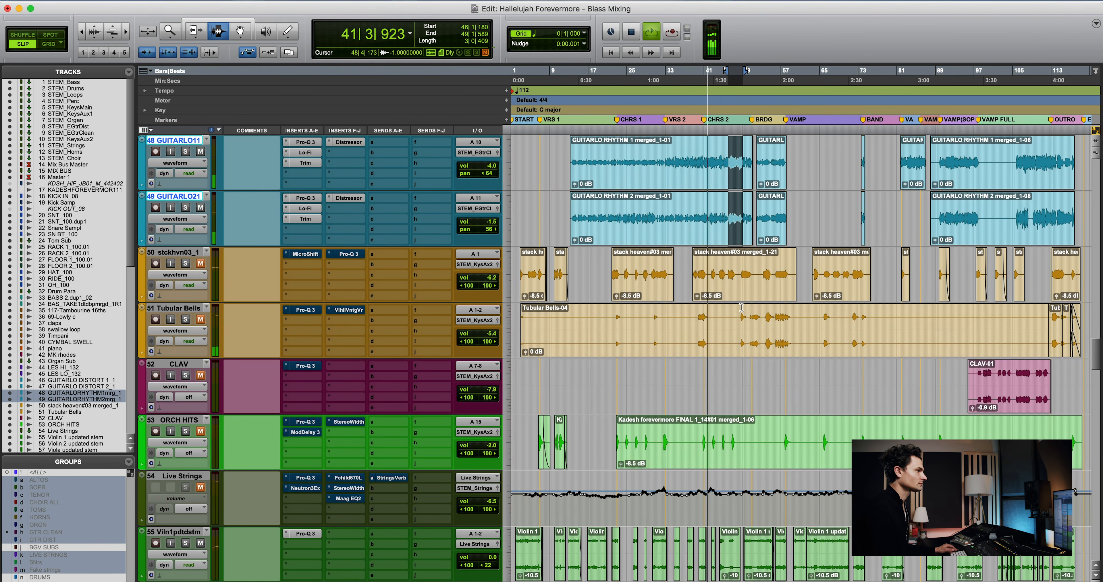
key("super+bracketleft")
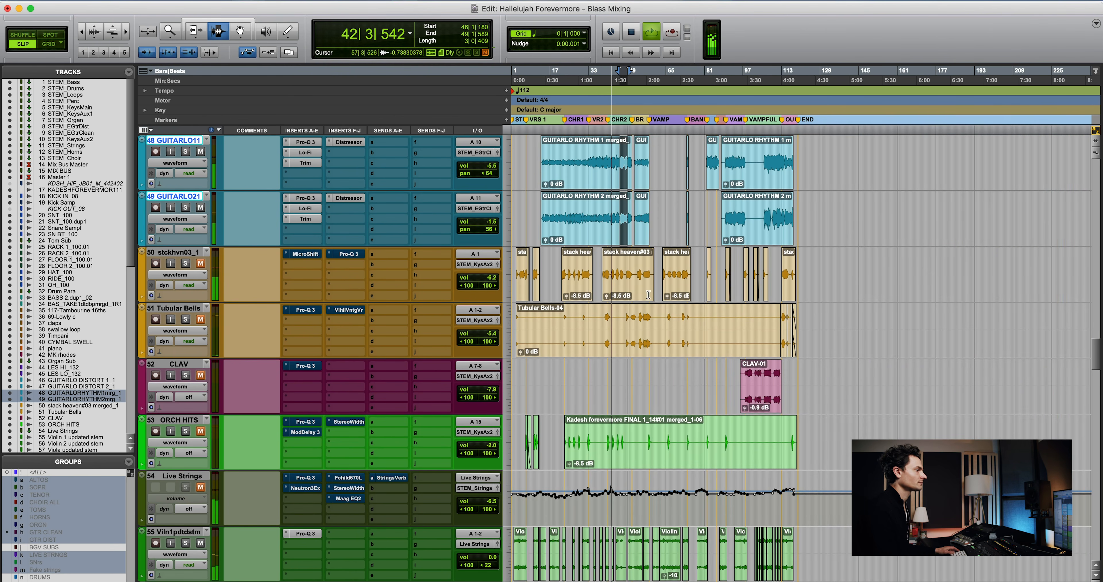
left_click(632, 290)
key("super+bracketright")
scroll(731, 359, "down", 9)
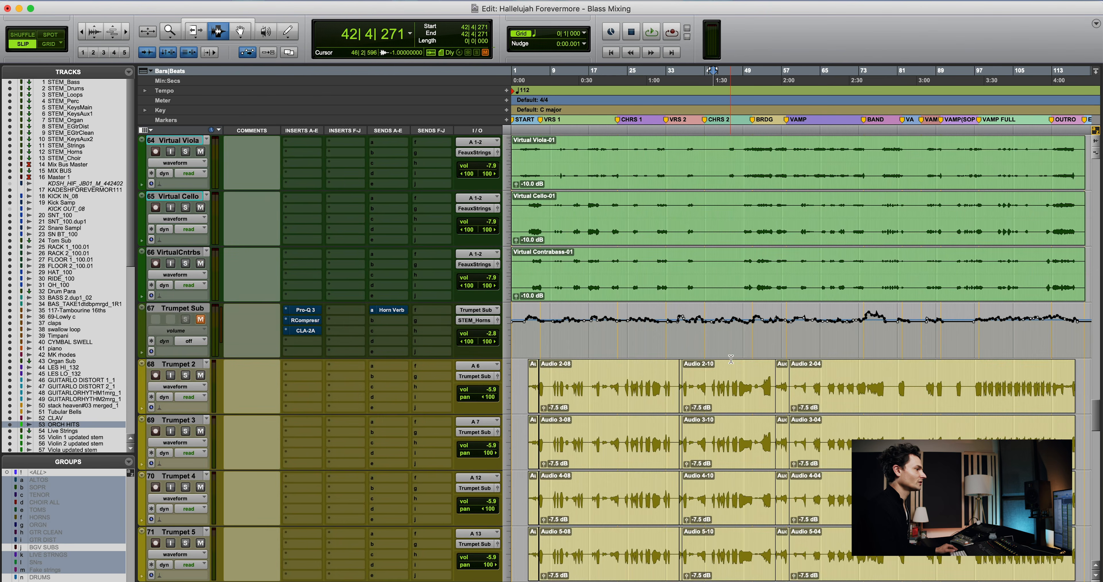
scroll(731, 359, "up", 3)
scroll(731, 359, "up", 10)
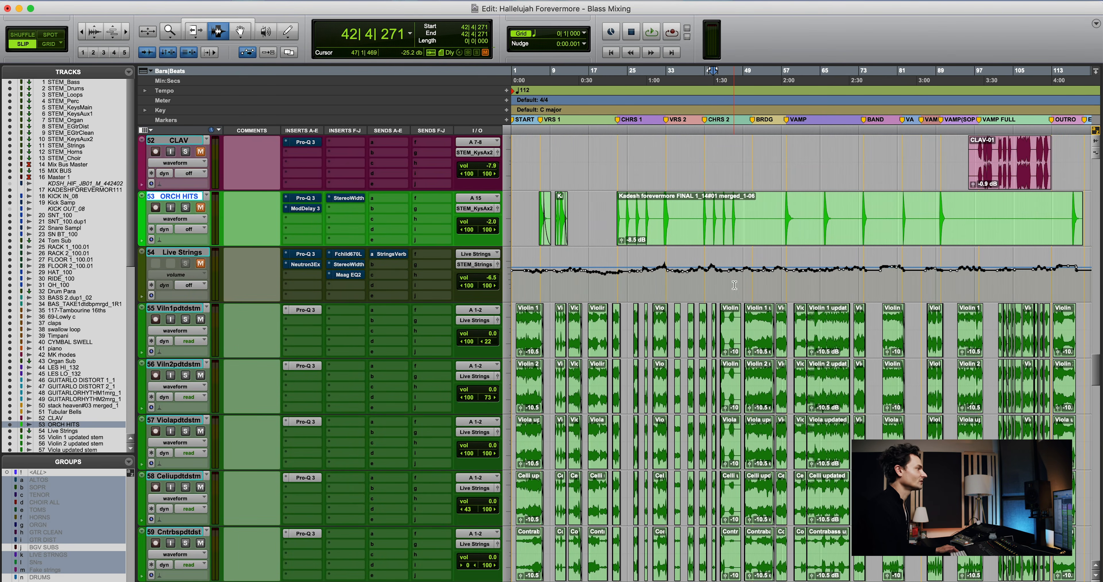
Reactivate the track groups and place the edit cursor at bar 50 across all the live strings tracks
left_click(736, 274)
left_click(750, 328)
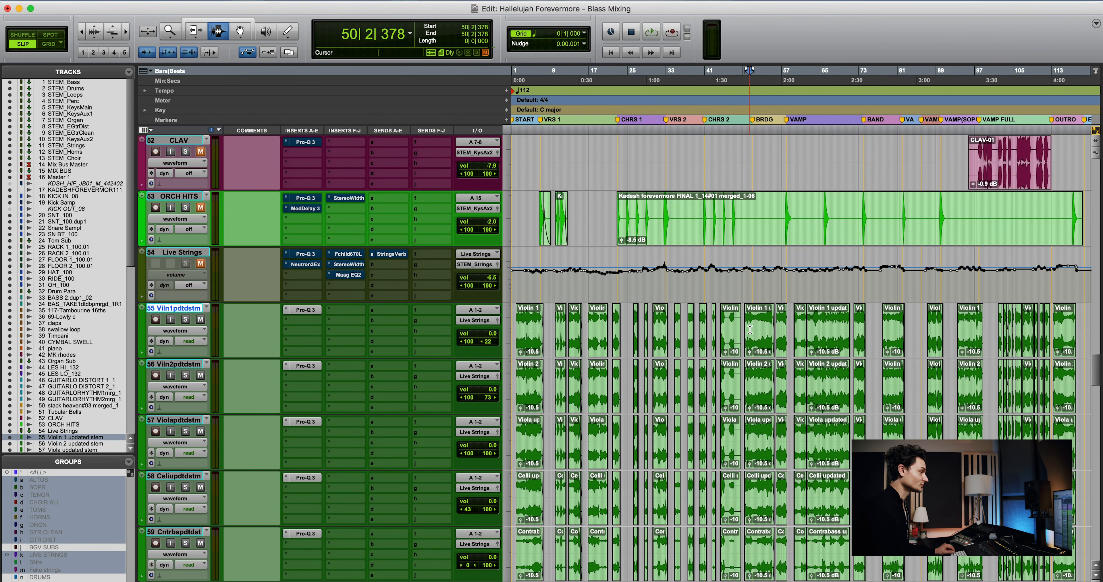
key("super+shift+g")
left_click(750, 330)
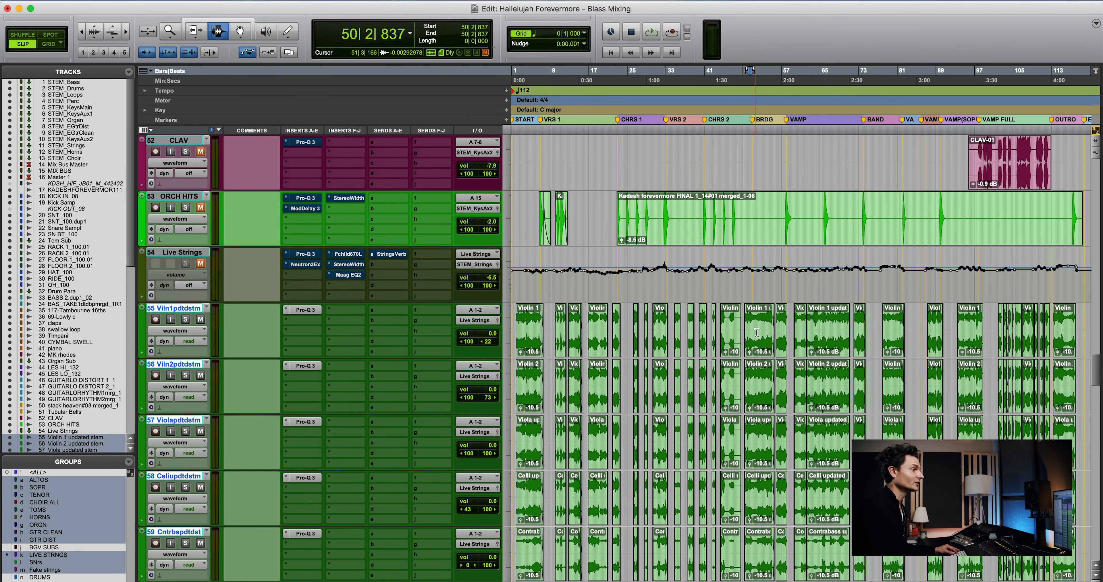
scroll(757, 332, "down", 3)
key("r")
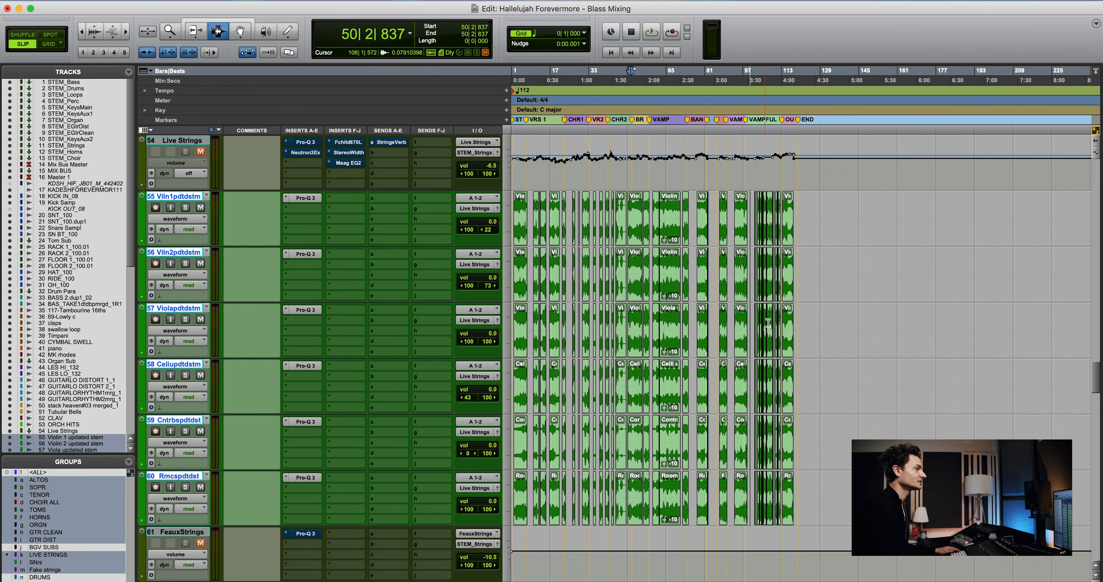
Bypass Pro-Q 3 on all the grouped live strings tracks, from the first violins to the room mics
left_click_drag(811, 313, 575, 315)
scroll(647, 317, "down", 8)
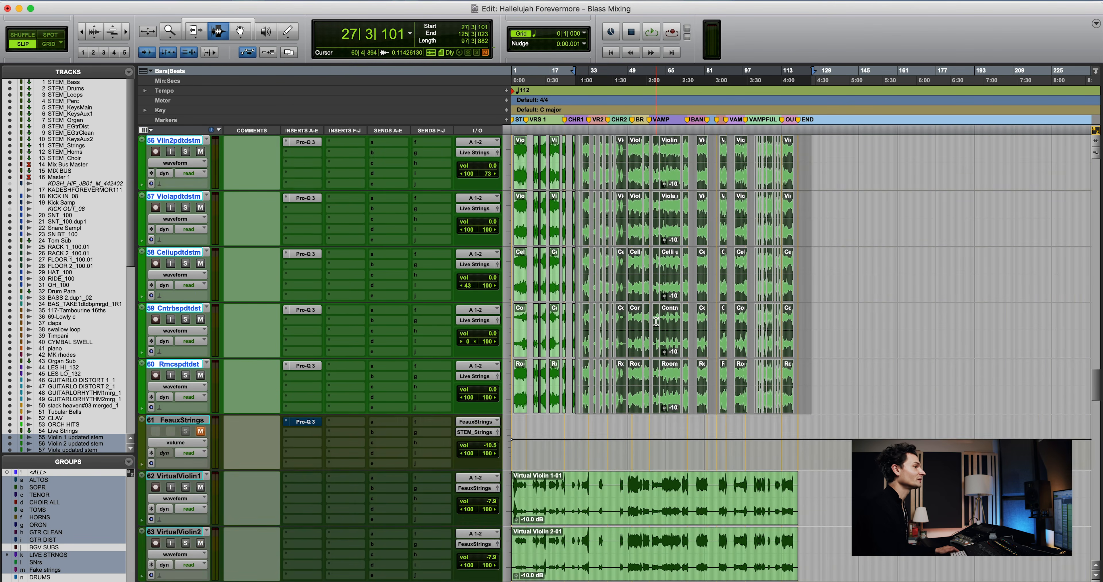
scroll(656, 321, "up", 5)
scroll(657, 322, "up", 9)
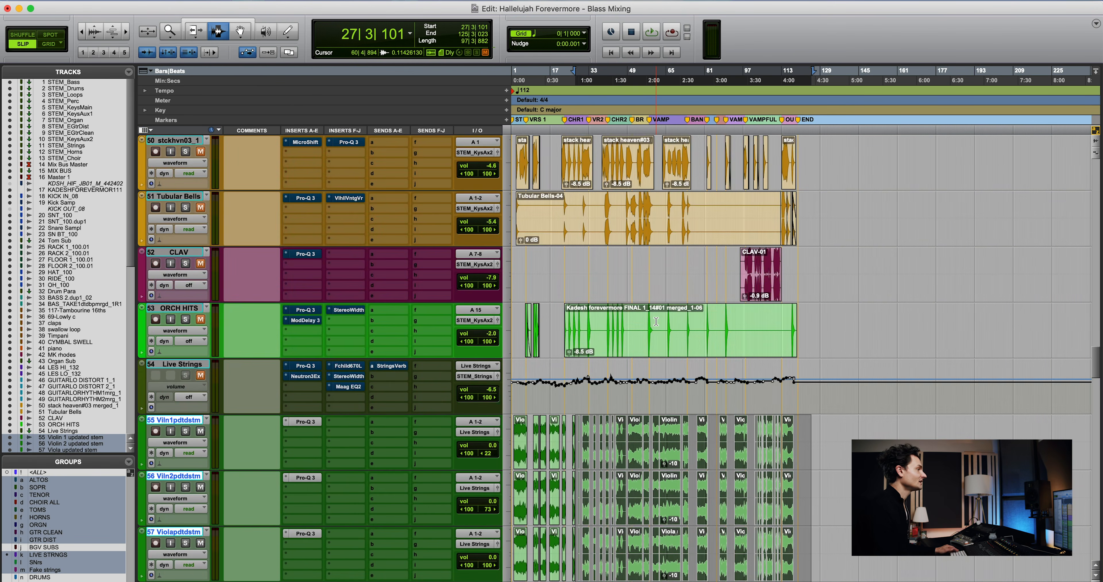
scroll(656, 322, "down", 3)
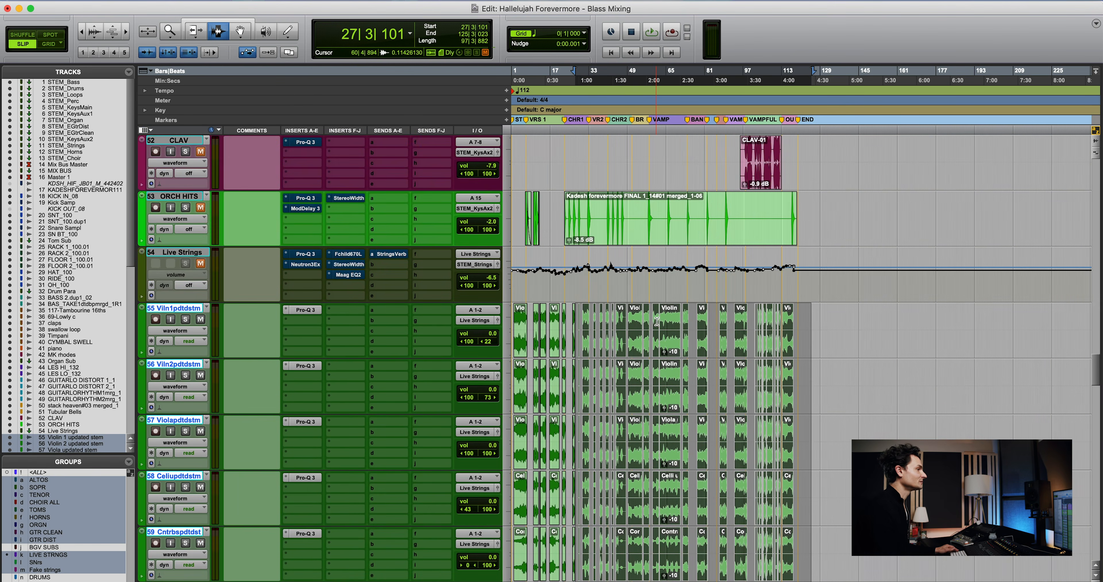
left_click(631, 328)
key("shift+a")
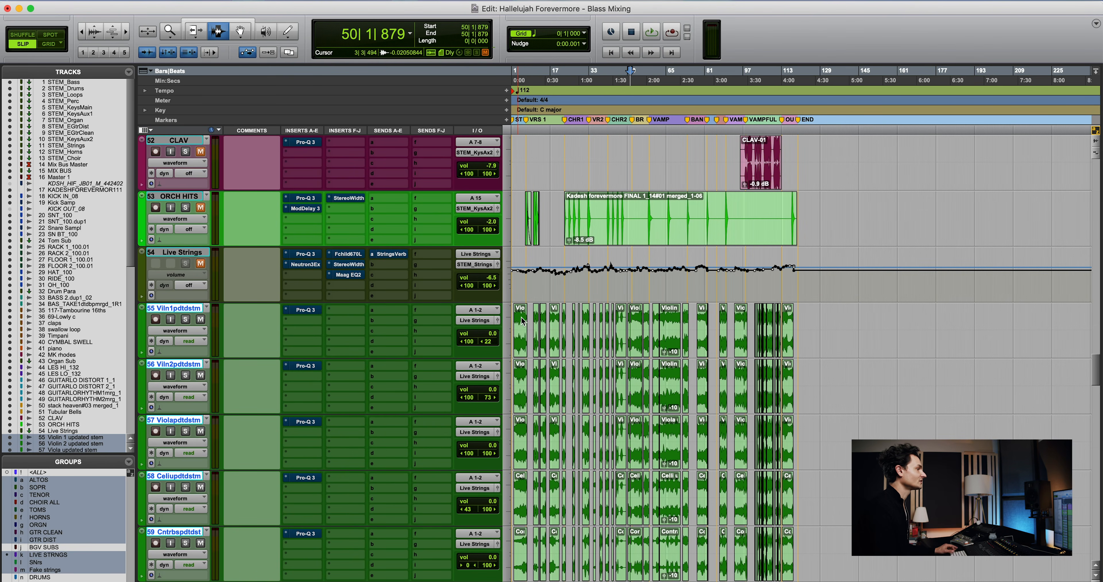
Suspend the track groups, select bar 49 to bar 55 on the Violin 1 track, and unmute Live Strings
key("shift+super+g")
left_click(634, 326)
key("t")
key("t")
left_click(204, 209)
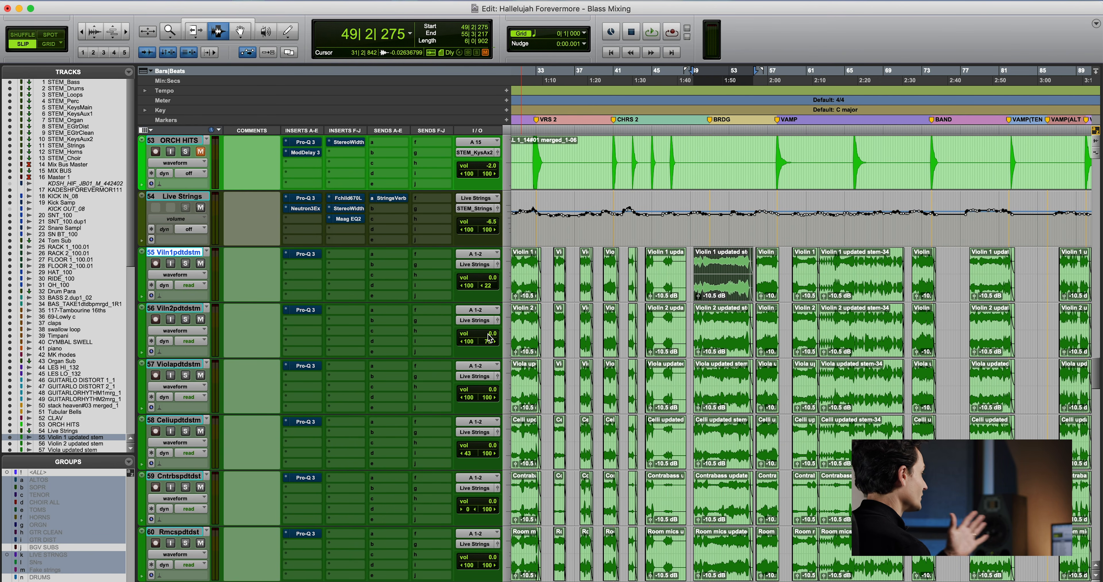
Play the selected passage with only Violin 1 soloed, and again with only Violin 2 soloed
key("space")
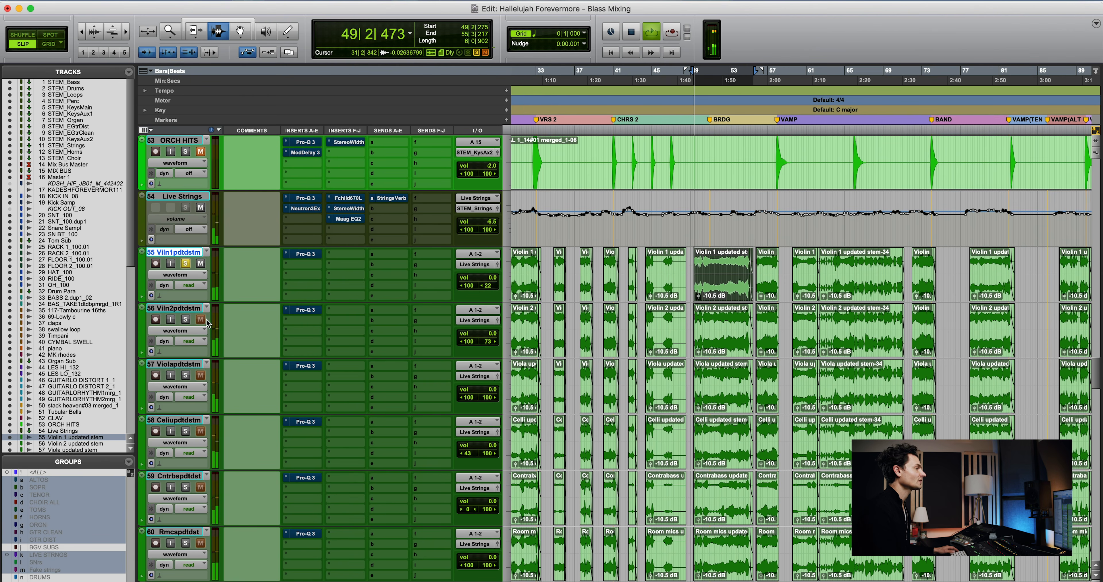
key("shift+s")
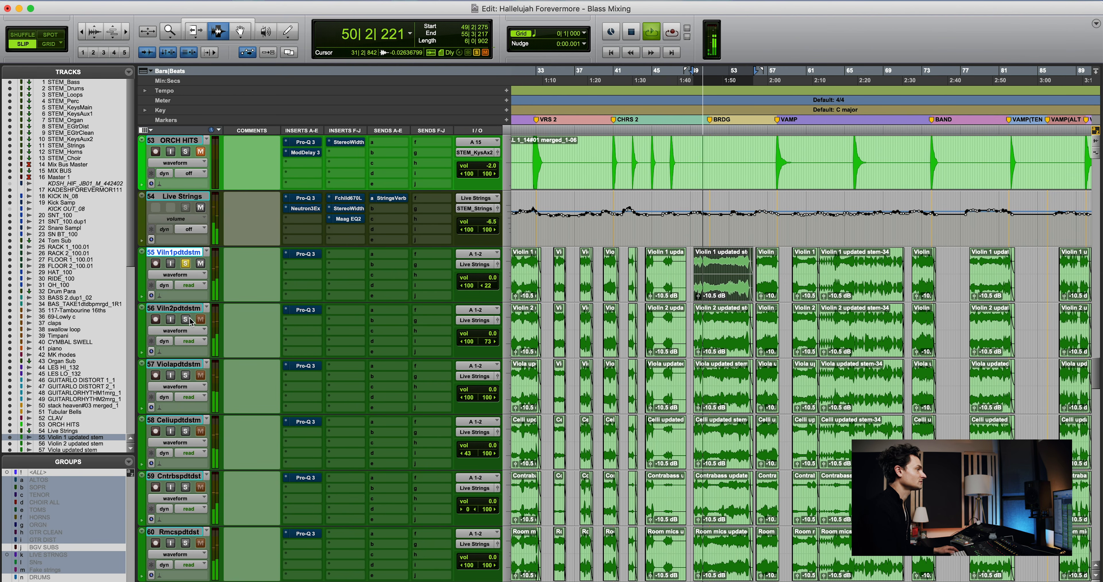
key("space")
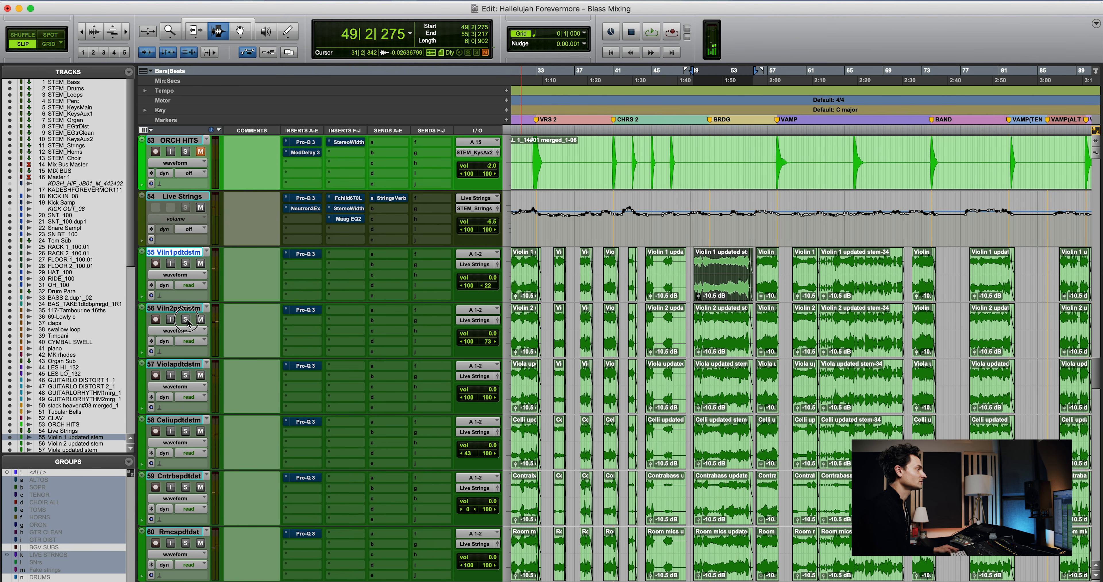
left_click(185, 320)
key("space")
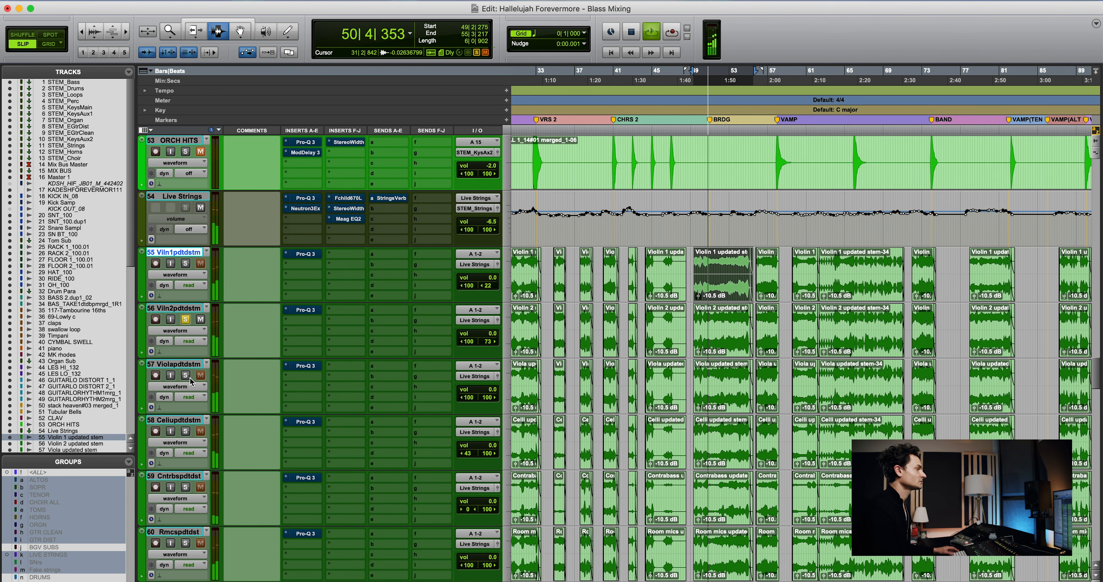
Play the selected passage with only the Viola soloed, and again with only the Celli soloed
key("space")
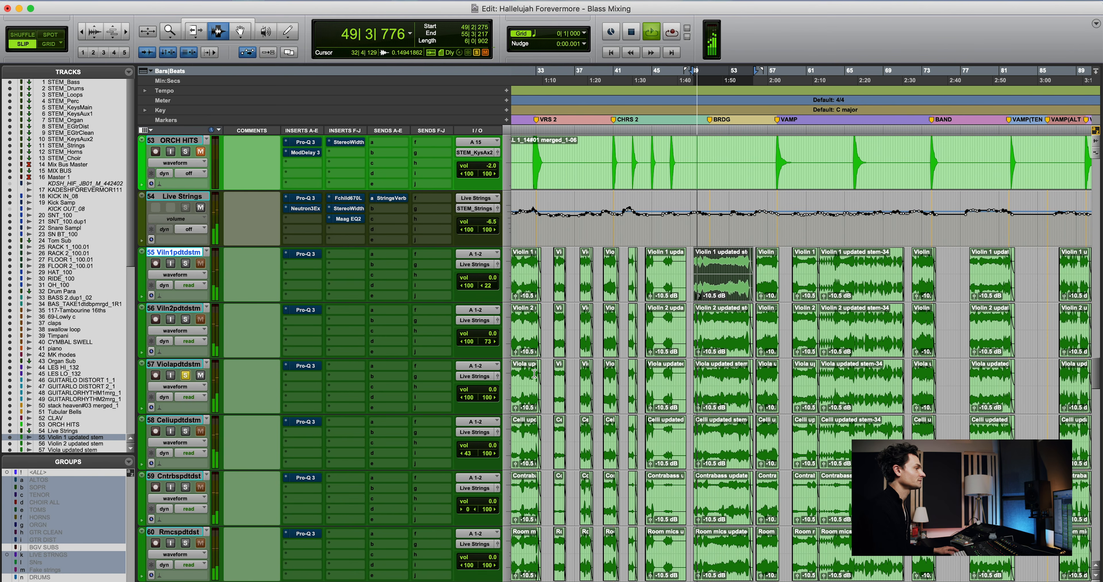
scroll(535, 374, "down", 2)
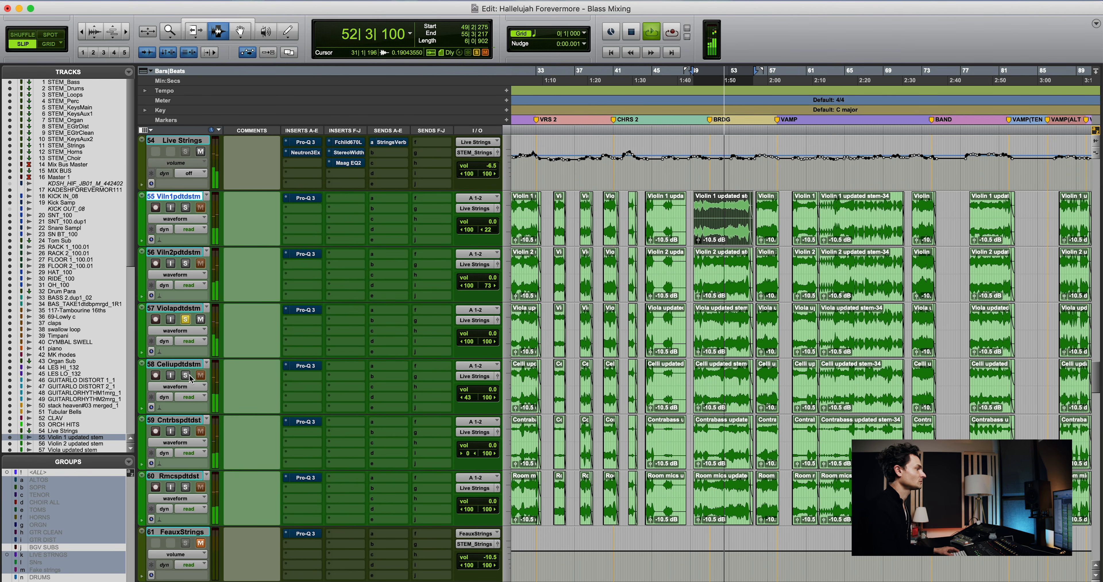
key("space")
key("space")
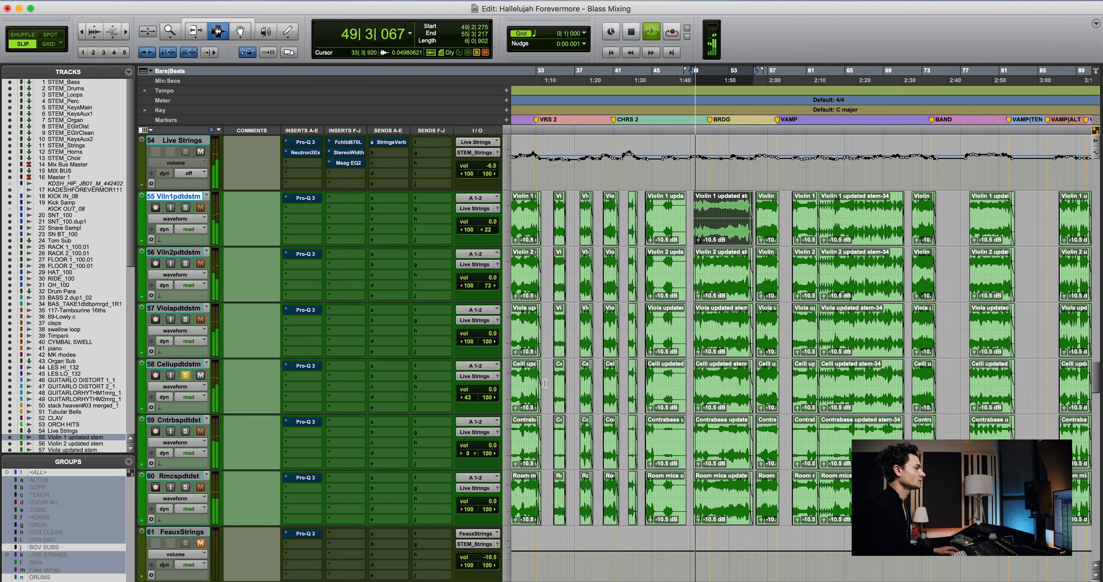
Play the selected passage with only the Contrabass soloed, and again with only the Room mics soloed
scroll(568, 384, "down", 2)
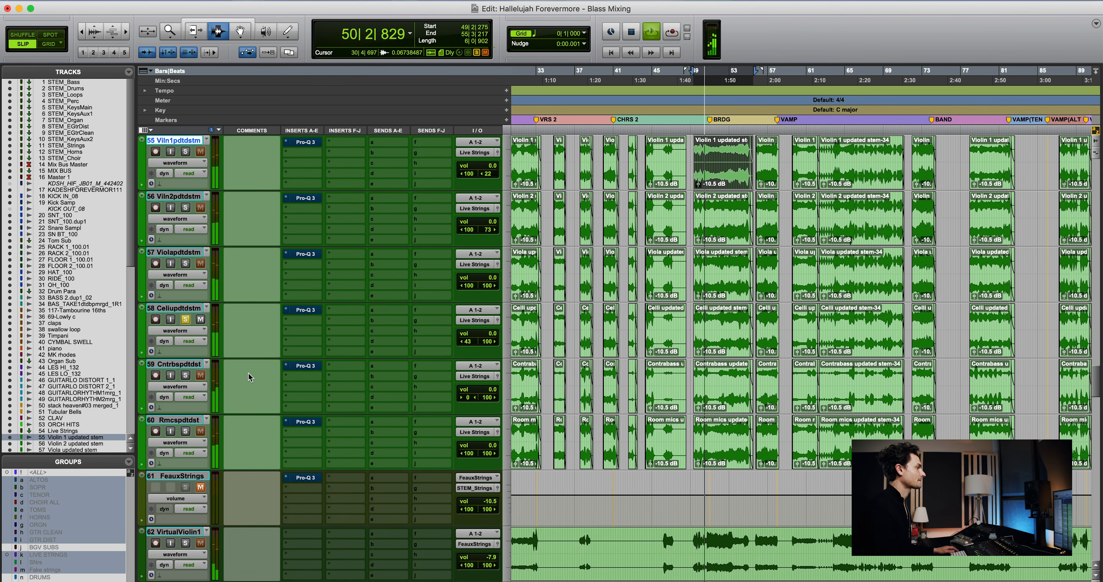
key("space")
left_click(187, 374)
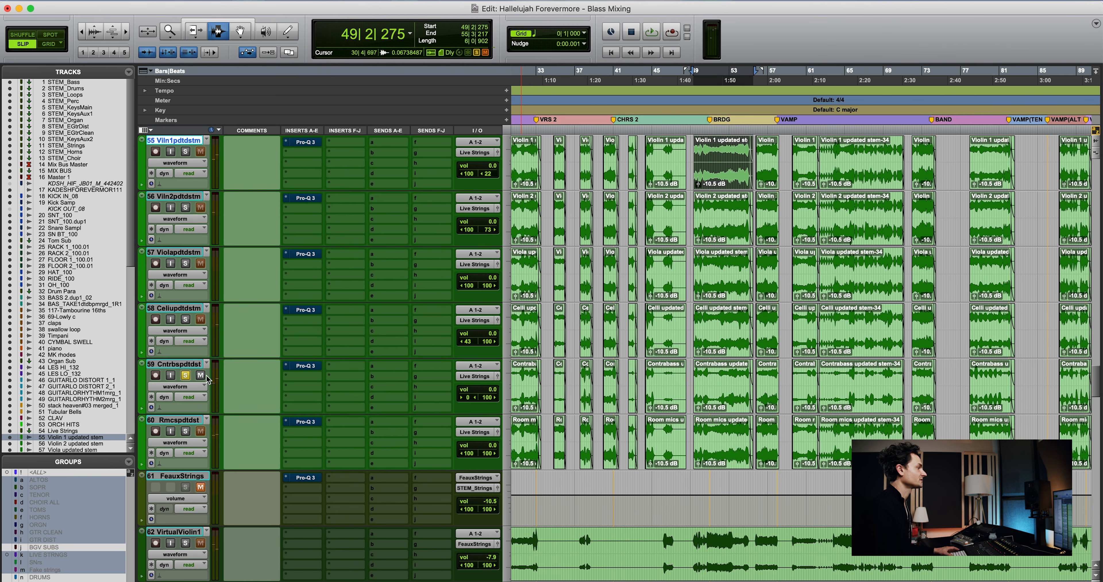
key("space")
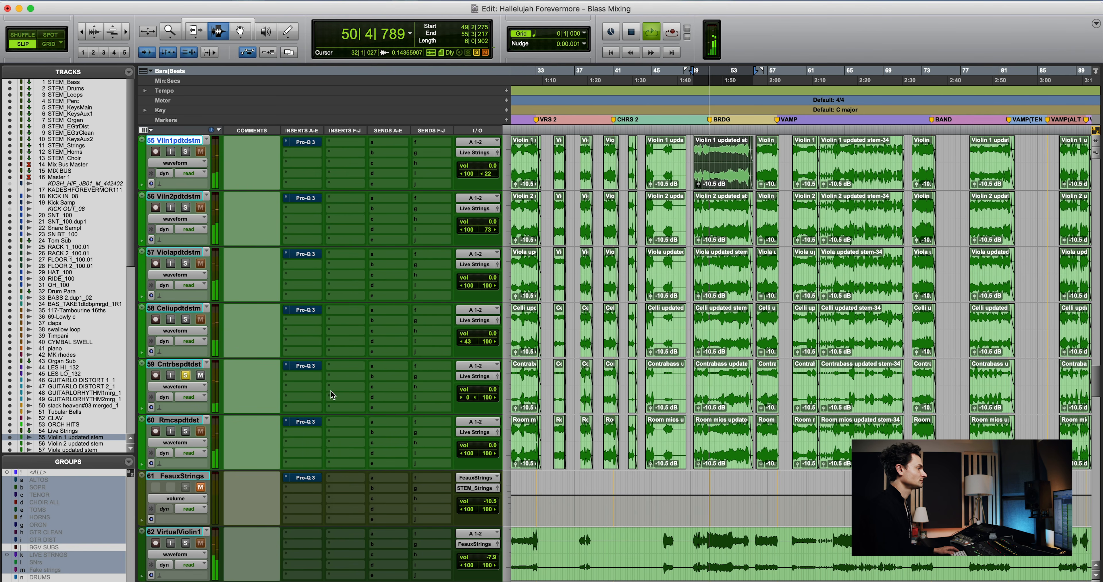
key("space")
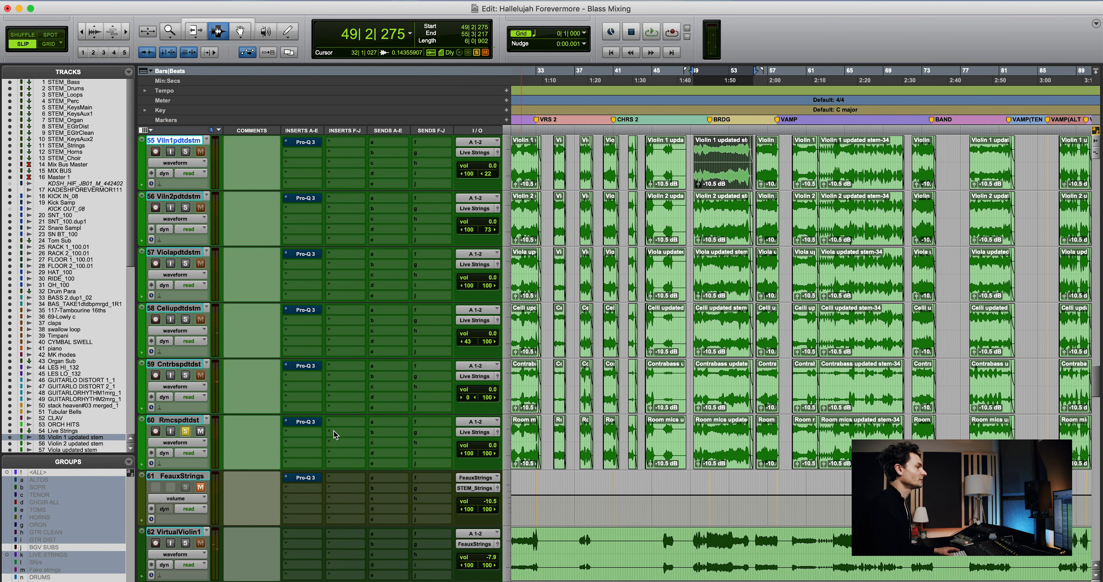
key("space")
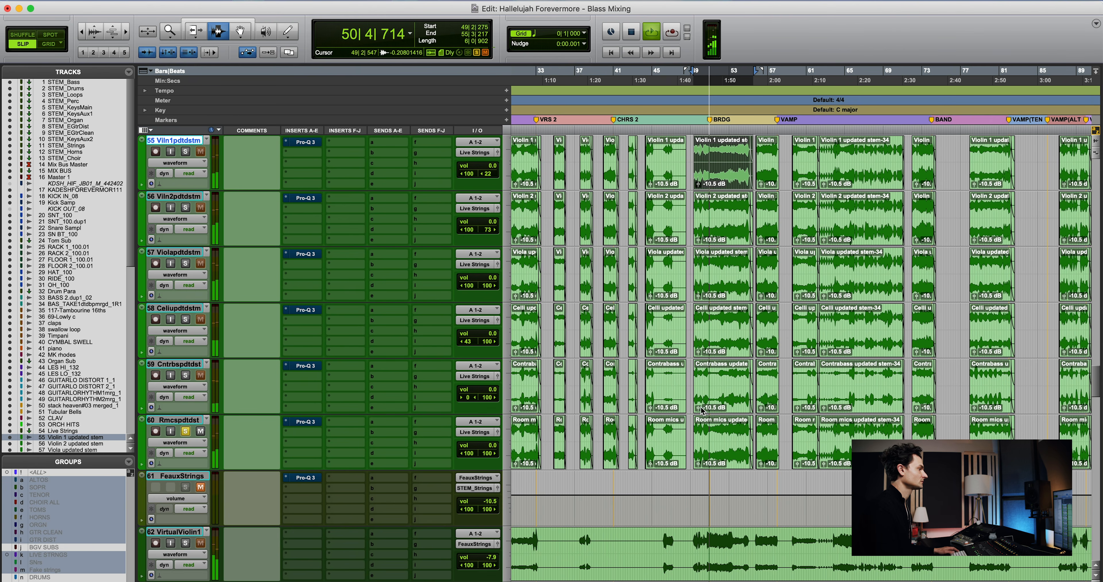
key("space")
Solo Violin 1, open its Pro-Q 3, and examine the low-frequency rolloff while playing from bar 49
scroll(629, 373, "up", 3)
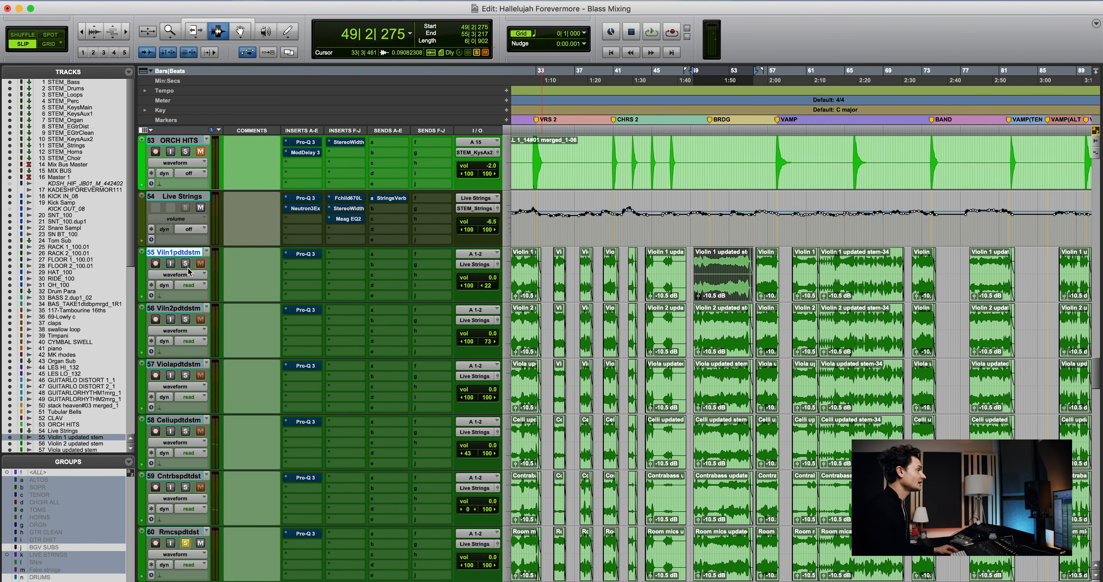
left_click(306, 254)
key("space")
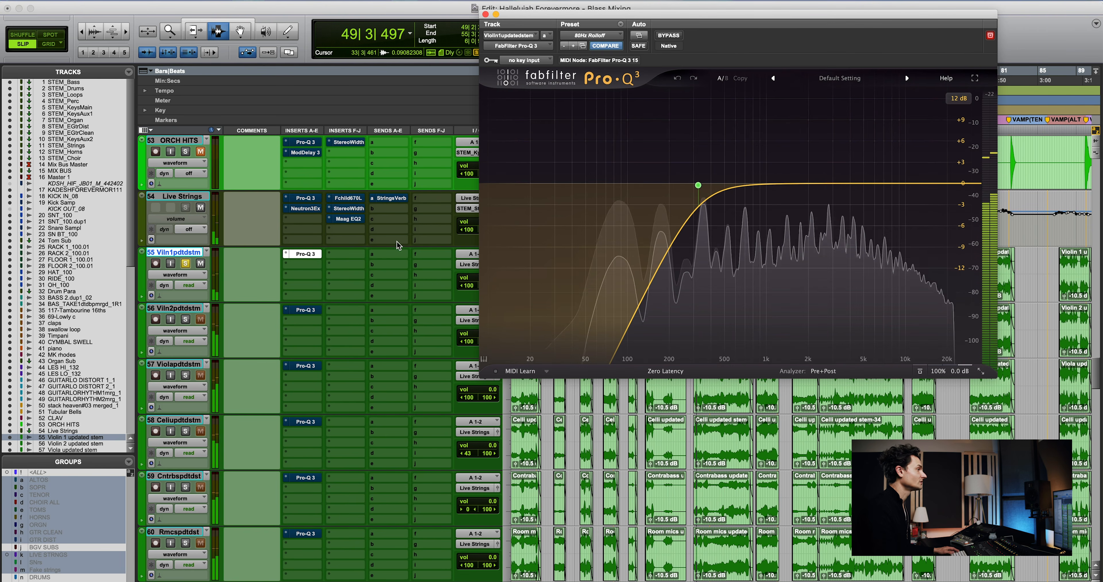
mouse_move(679, 198)
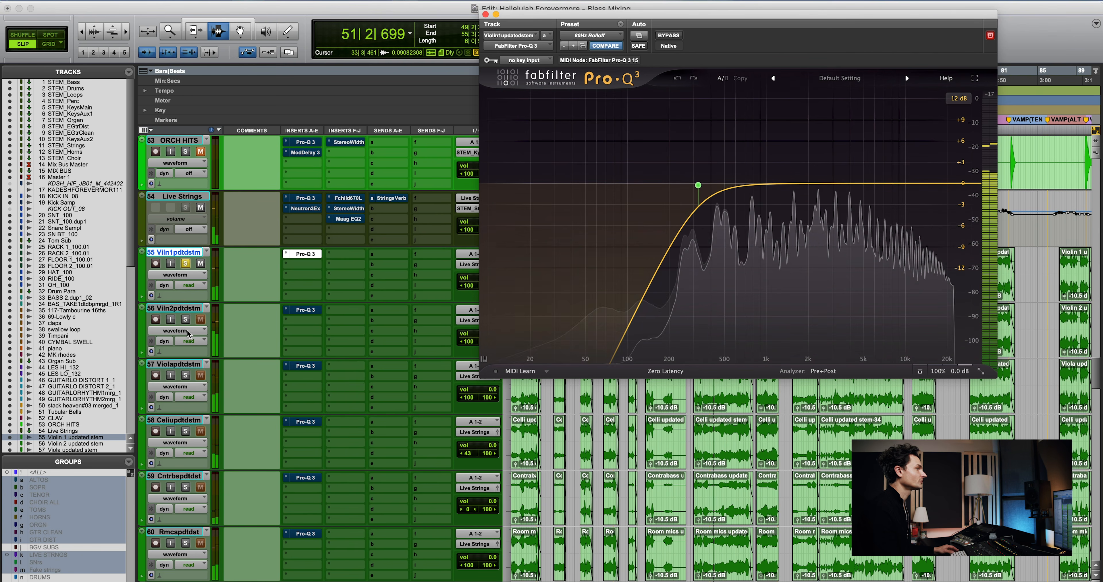
key("space")
Examine the Pro-Q 3 low-frequency rolloffs on Violin 2 and the Viola, playing the passage with each track soloed in turn
left_click(185, 320, "super")
left_click(303, 312)
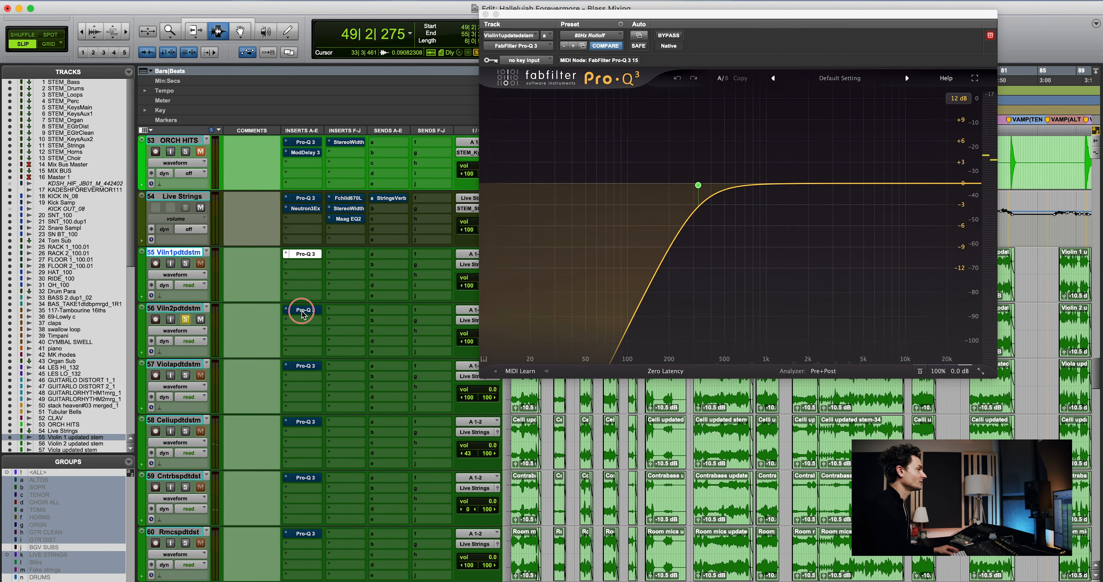
scroll(303, 314, "down", 1)
left_click(185, 319)
key("space")
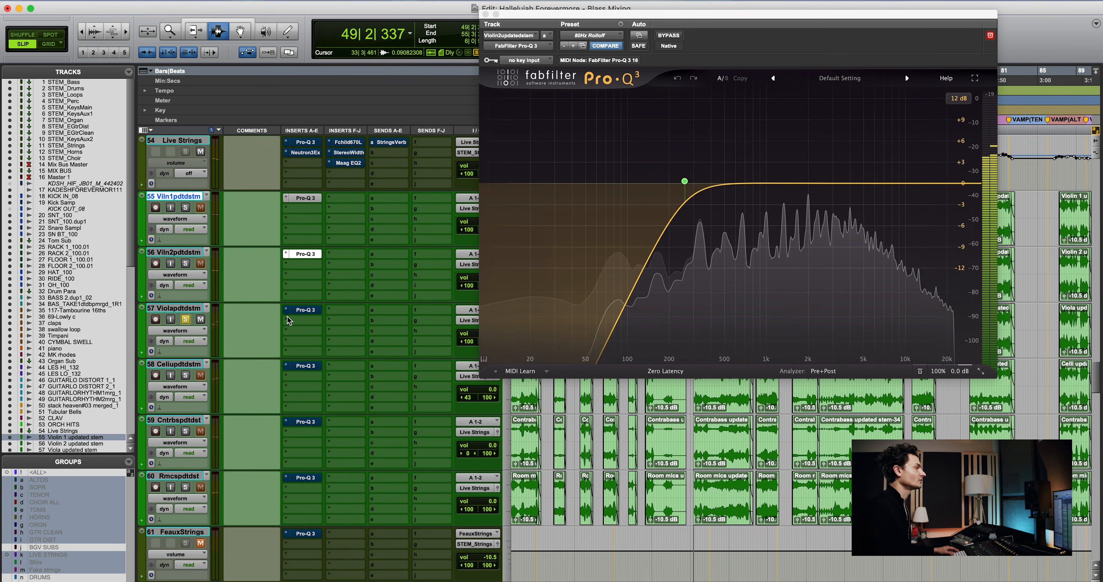
left_click(301, 311)
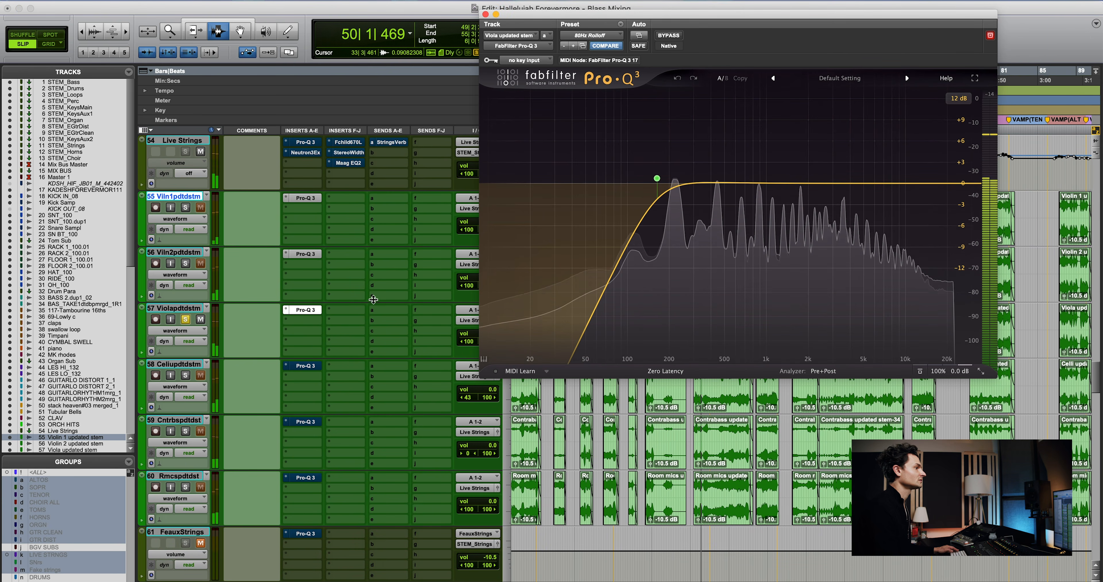
key("space")
Solo the Celli and examine the low cut in their Pro-Q 3 while playing the passage
left_click(185, 375)
key("space")
left_click(305, 366)
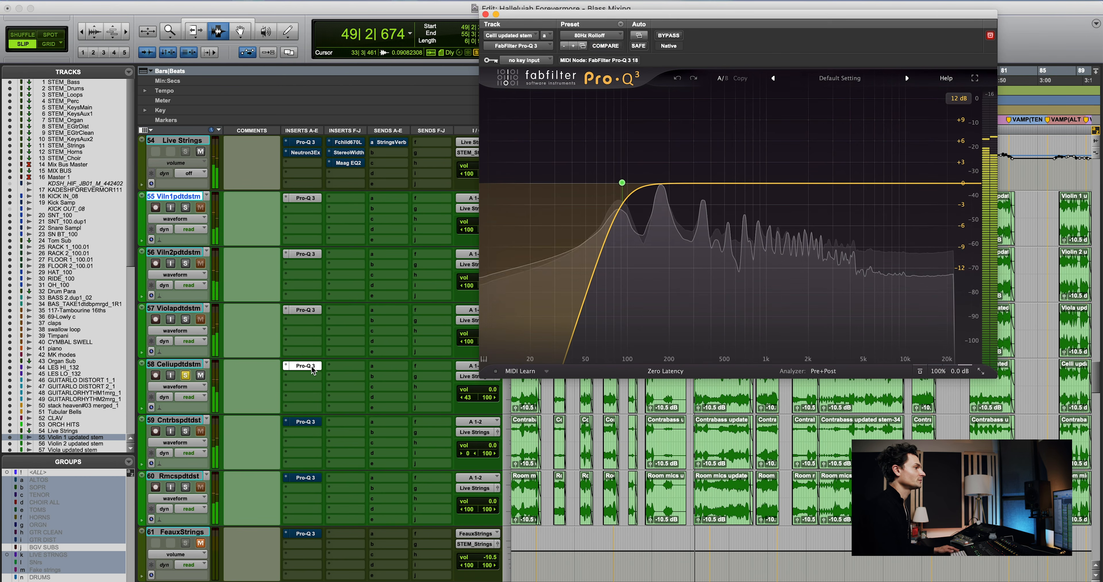
scroll(313, 371, "down", 1)
key("space")
Solo the Contrabass, open its Pro-Q 3, and examine the low cut band's frequency and slope during playback
left_click(185, 375)
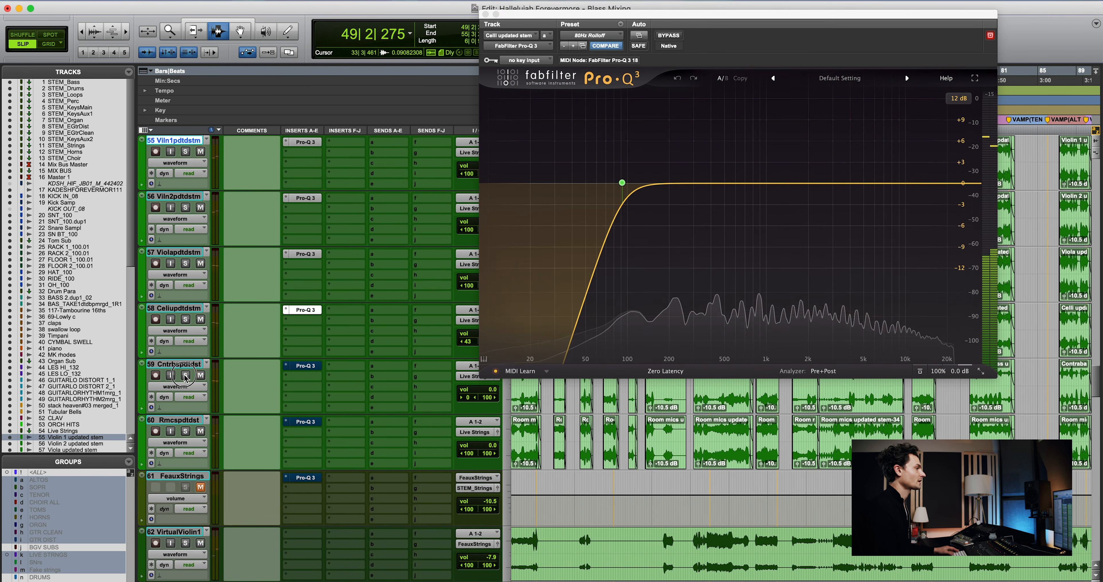
key("space")
left_click(302, 368)
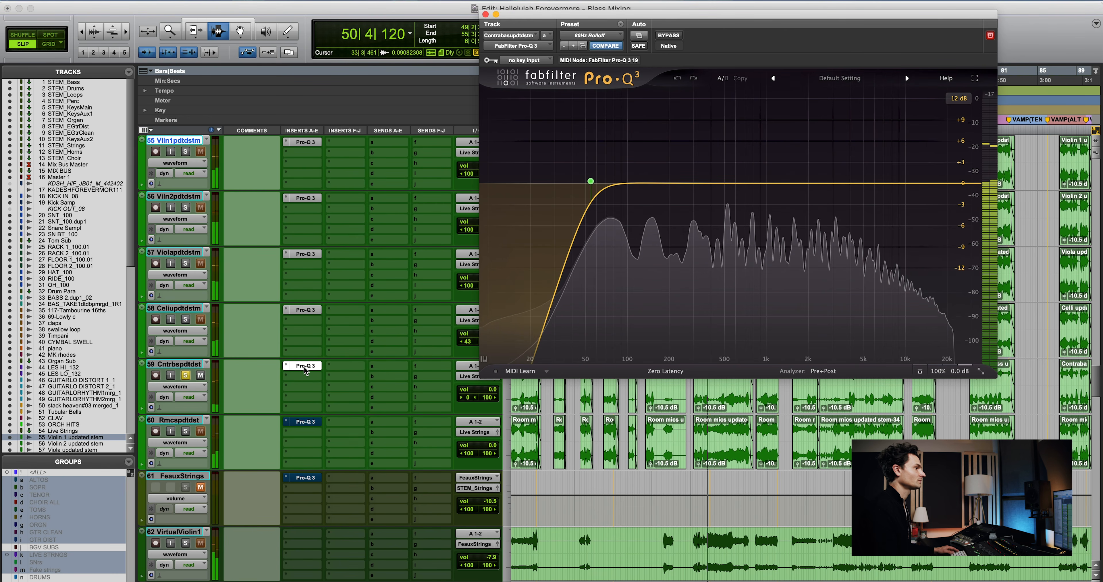
key("space")
mouse_move(591, 183)
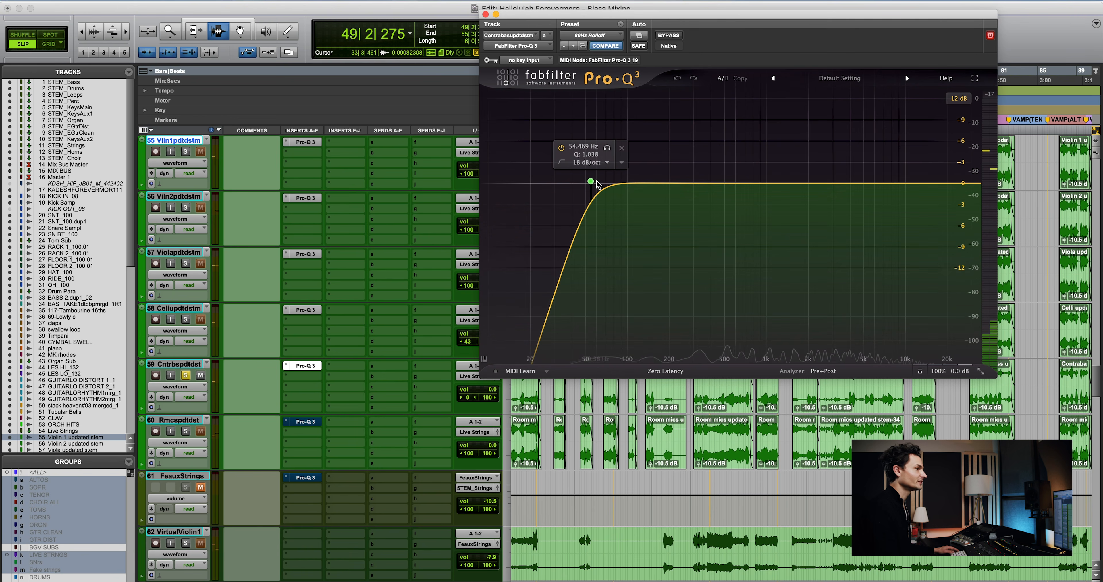
key("space")
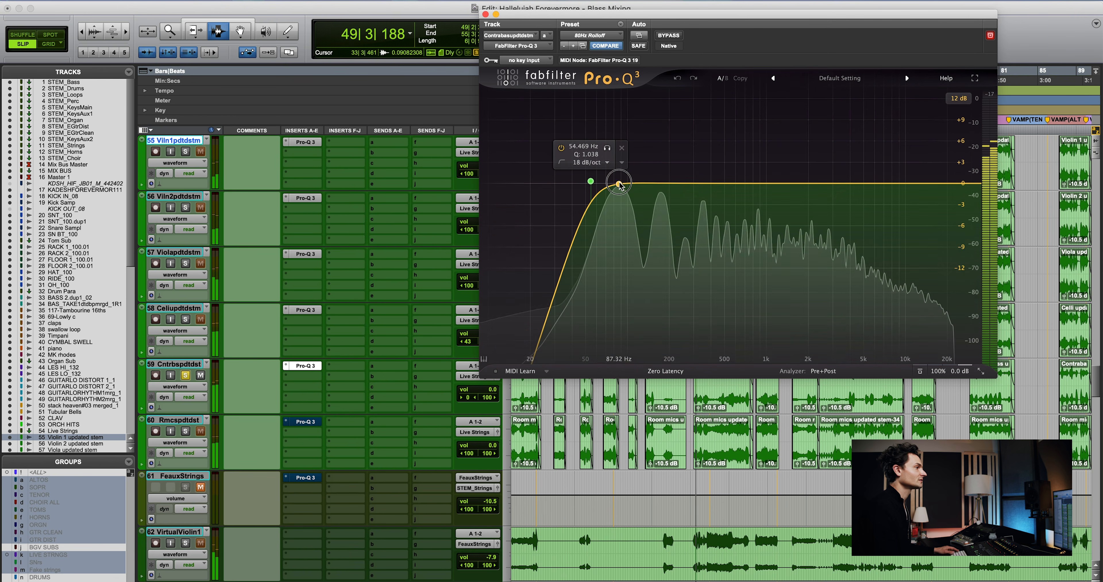
Audition a bell boost of about 5.4 dB near 89 Hz in the Contrabass EQ, return it to about 0 dB, and delete the band
left_click_drag(620, 185, 620, 145)
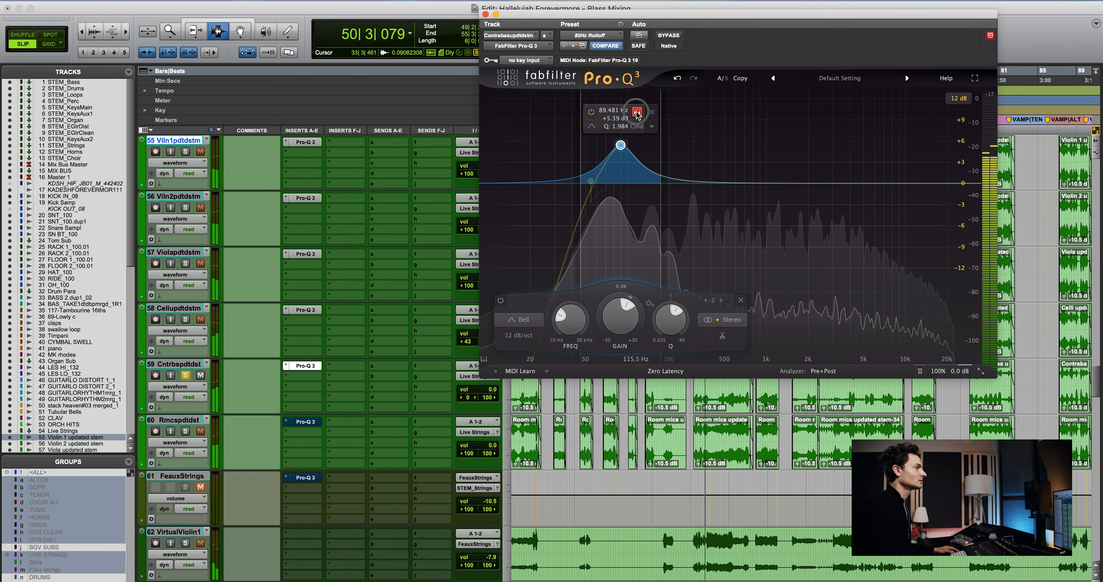
left_click_drag(622, 146, 621, 184)
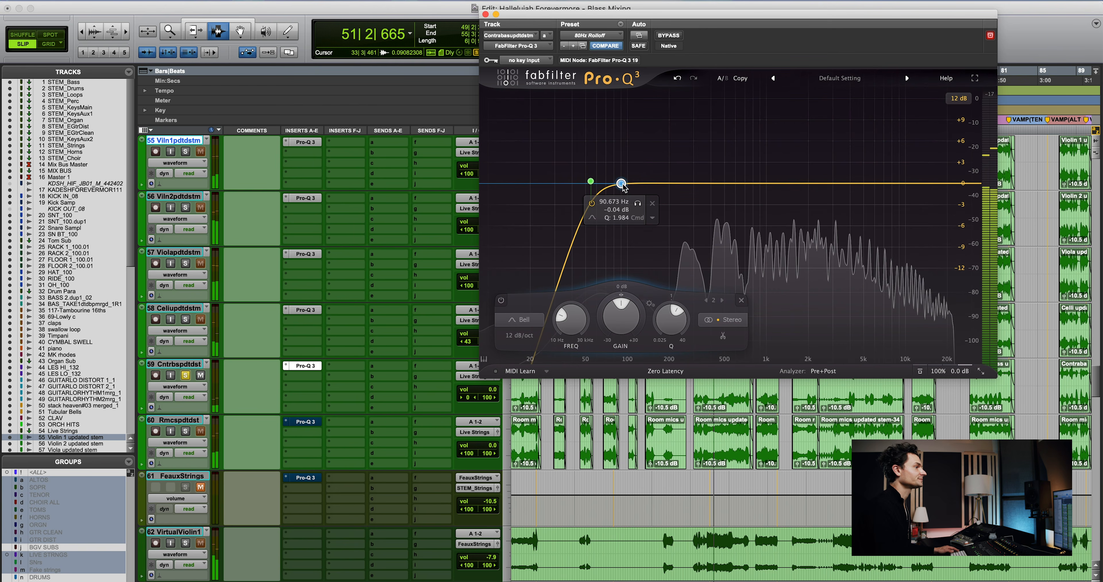
right_click(621, 183)
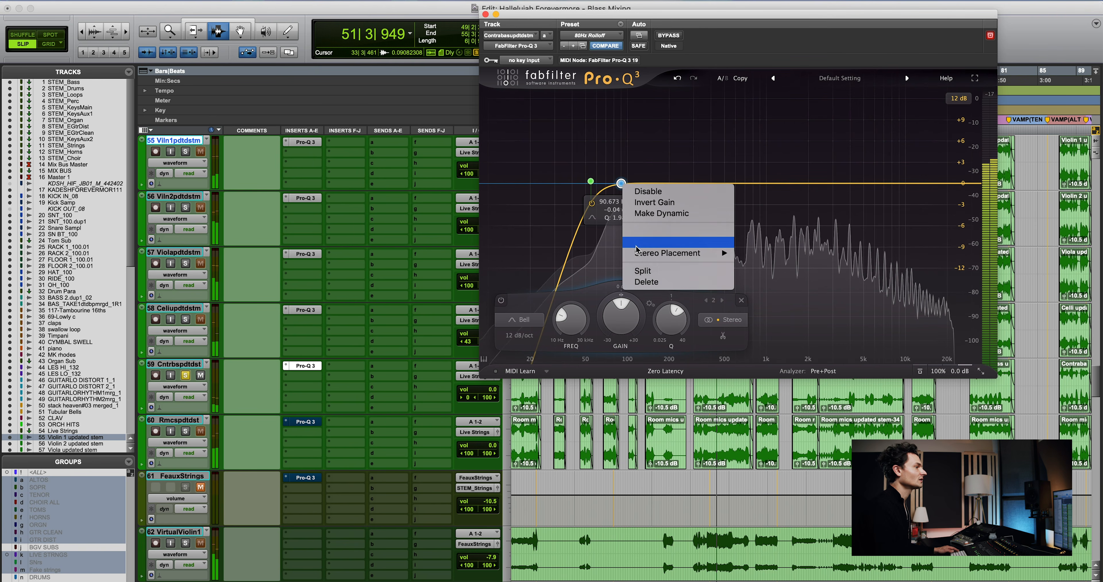
left_click(644, 282)
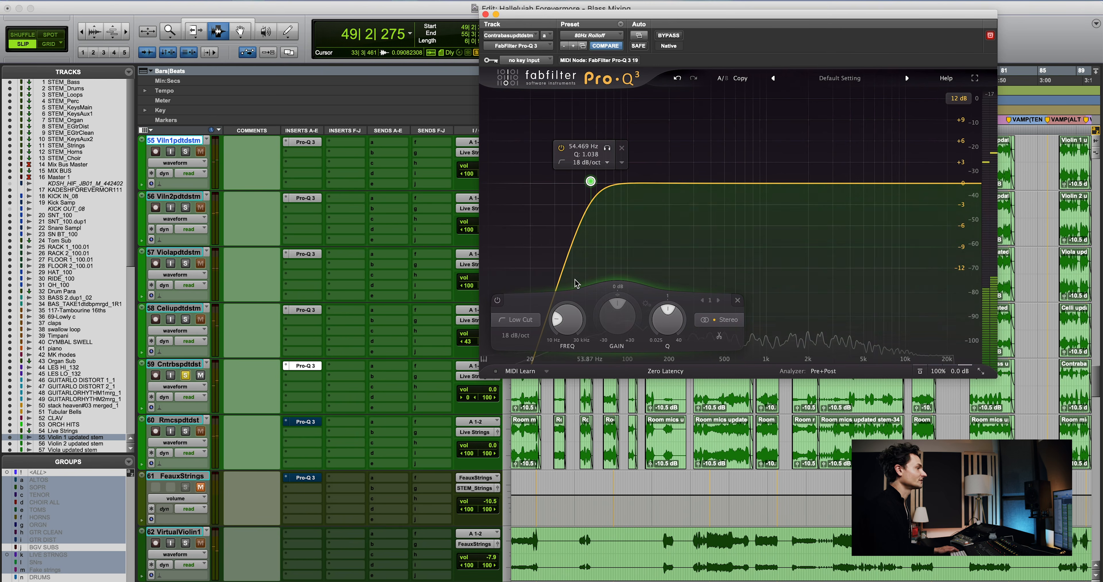
mouse_move(551, 250)
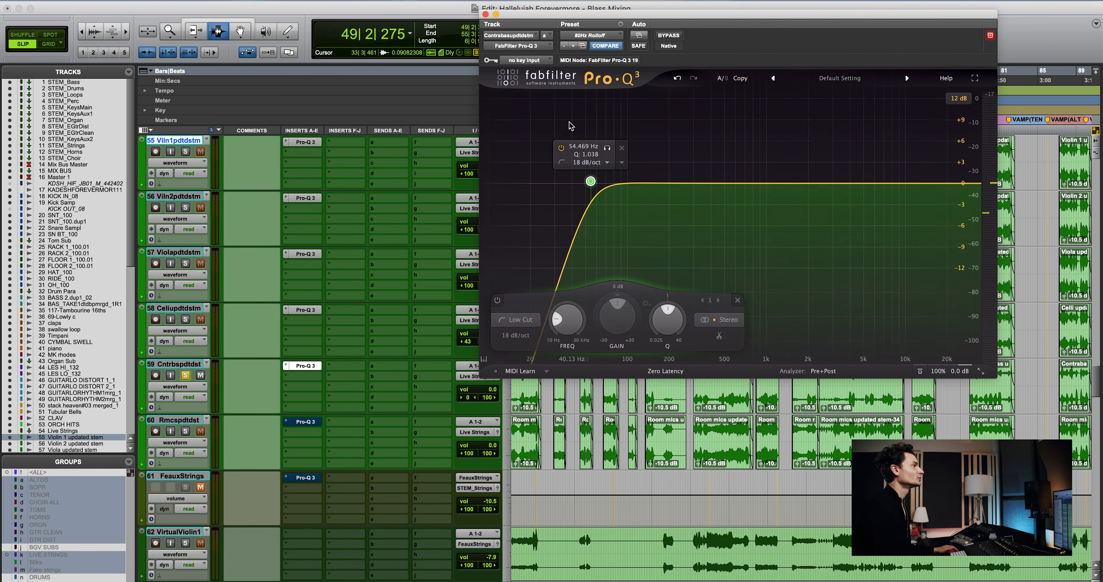
Close the Contrabass EQ and examine the Room mics' Pro-Q 3 rolloff while playing the passage with only that track soloed
left_click_drag(517, 17, 518, 7)
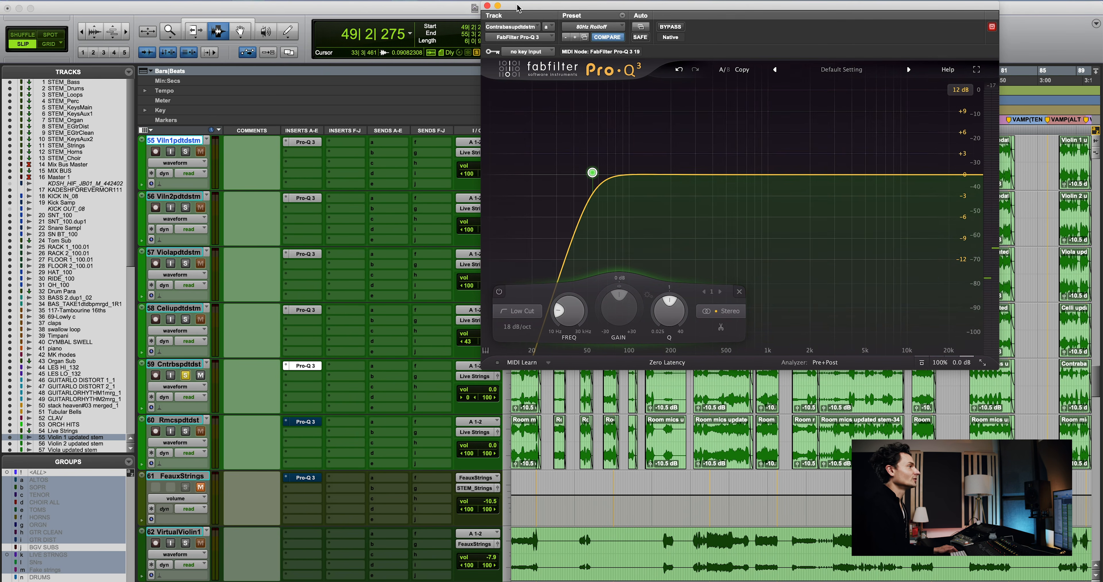
left_click(487, 6)
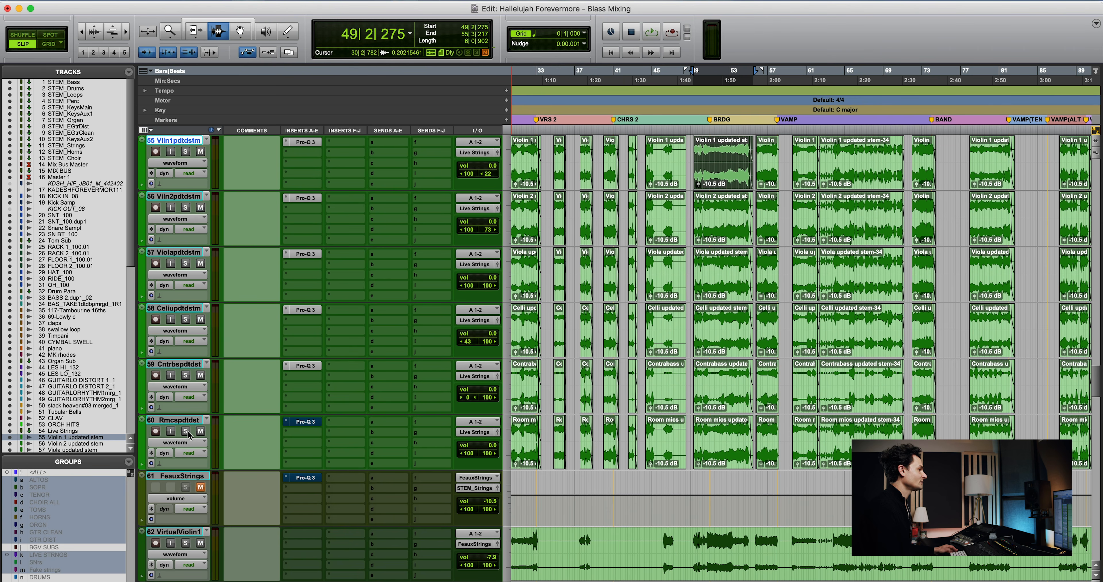
key("space")
key("semicolon")
key("semicolon")
key("semicolon")
key("semicolon")
key("semicolon")
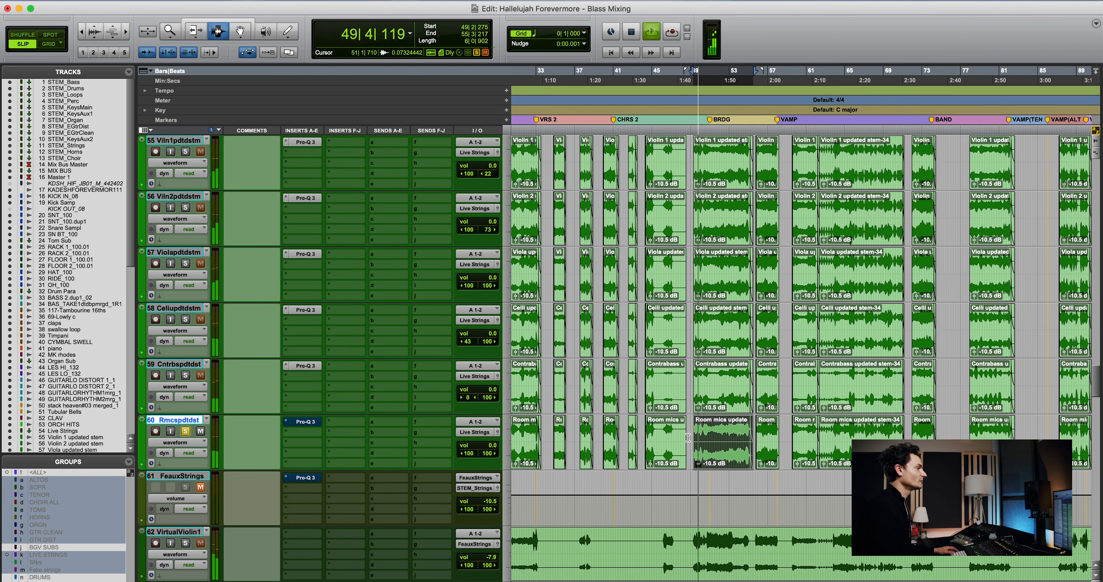
left_click(309, 423)
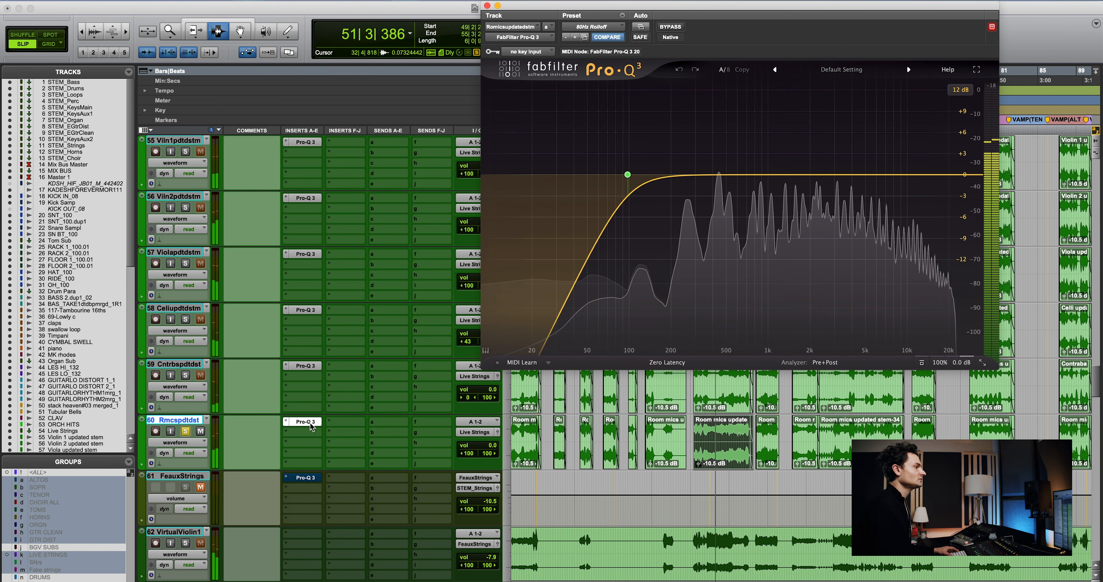
key("space")
left_click(309, 422)
Extend the passage selection from Violin 1 down through the Contrabass and solo these tracks along with the Room mics
scroll(542, 430, "up", 3)
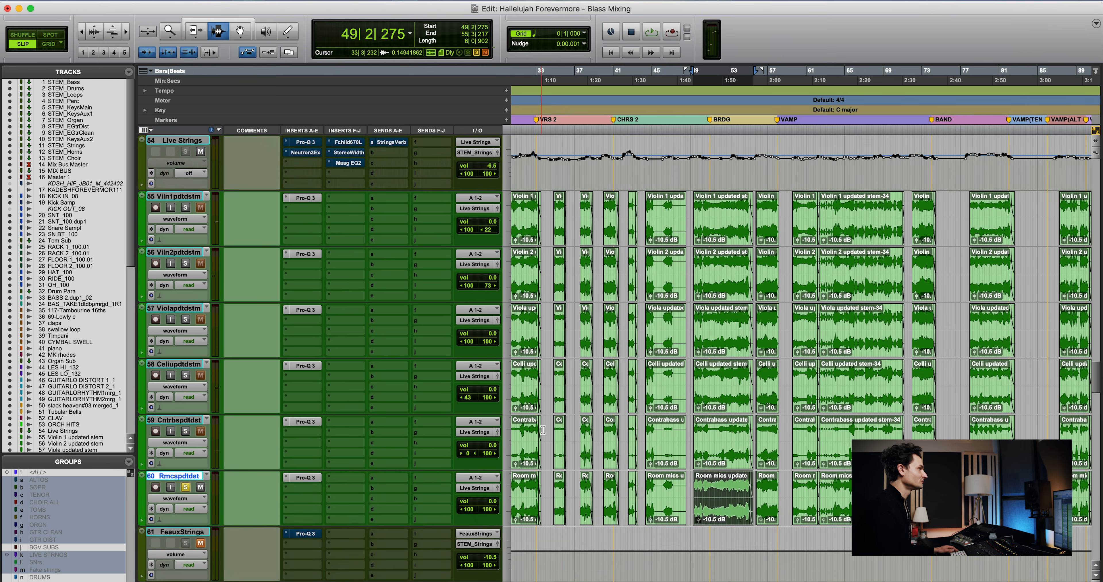
key("p")
key("p")
key("p")
key("p")
key("p")
key("shift+semicolon")
key("shift+semicolon")
key("shift+semicolon")
key("shift+semicolon")
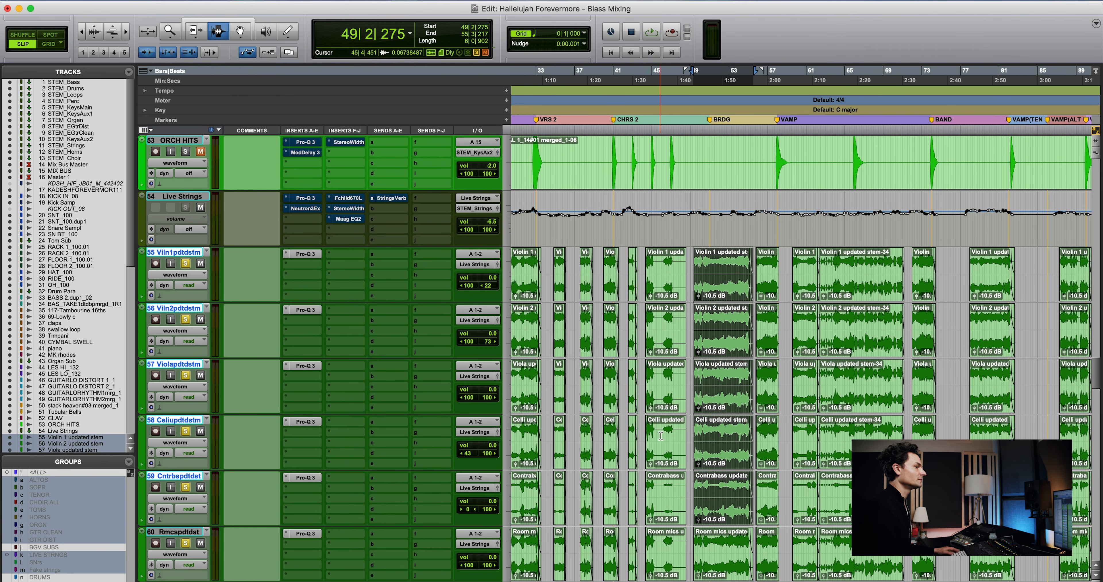
Play all six live string tracks together from bar 49
left_click(694, 432)
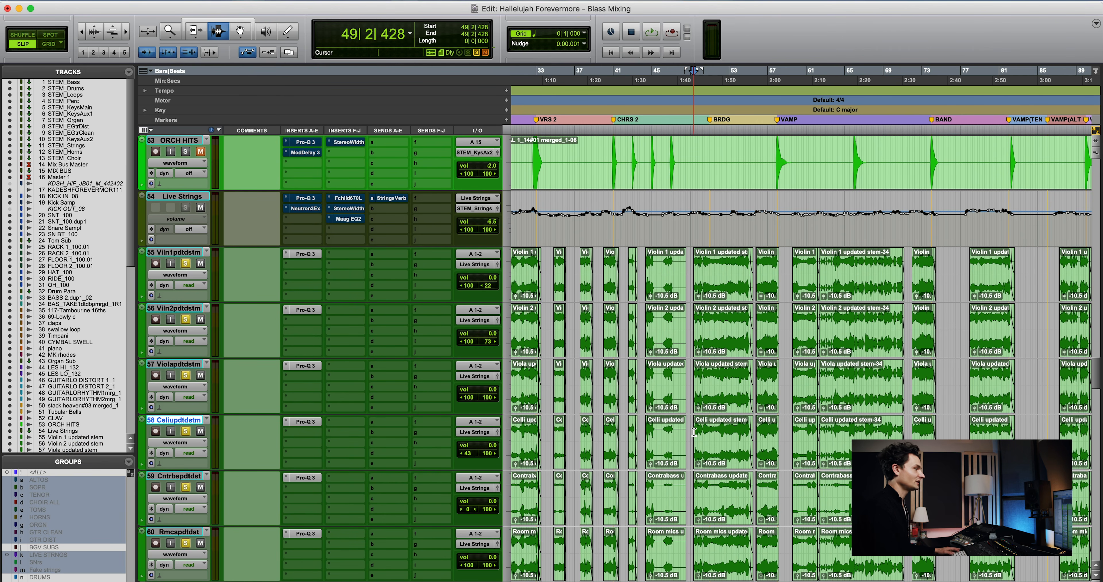
key("space")
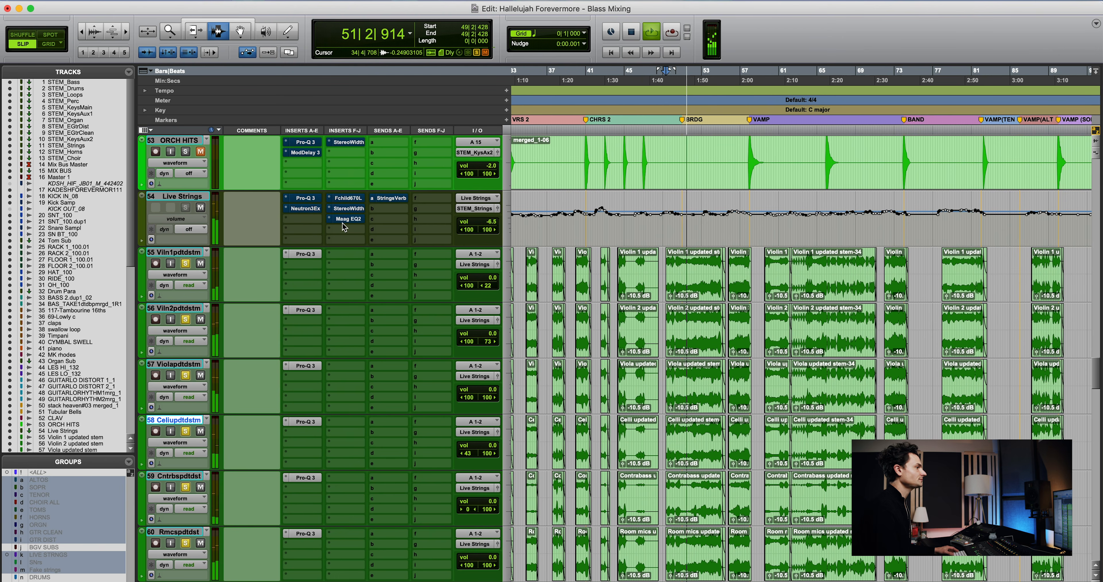
key("space")
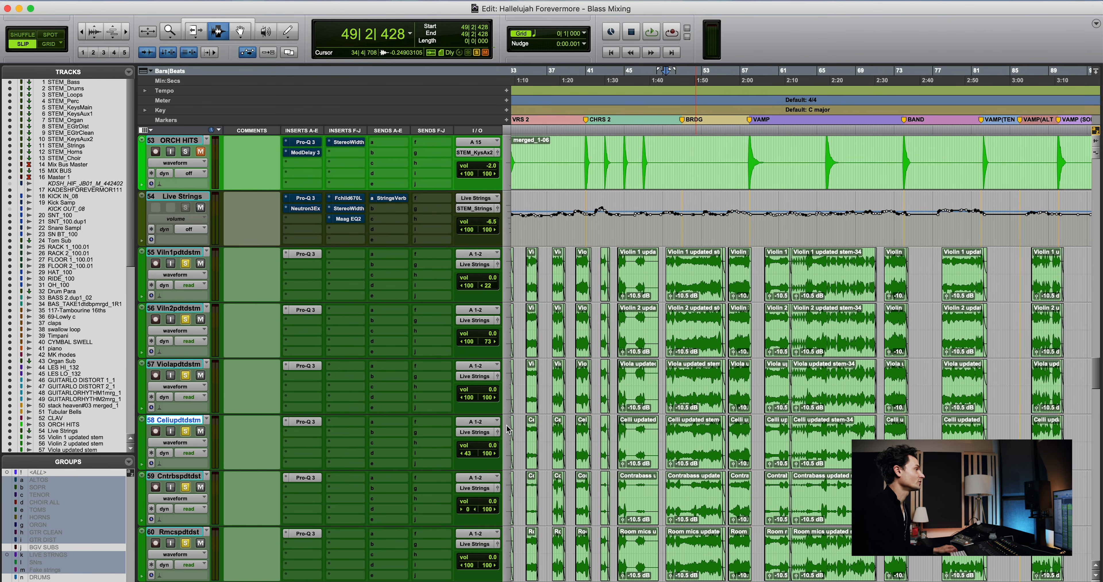
Play the bar 49 passage selected across the string tracks and examine the bands of the Live Strings Pro-Q 3
left_click(177, 198)
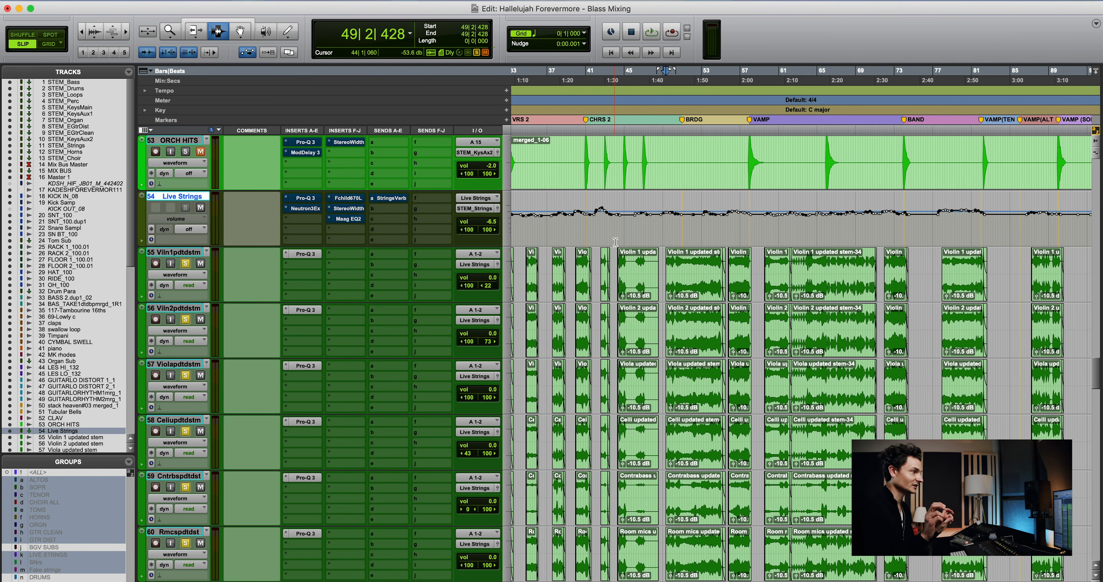
left_click(694, 278)
key("space")
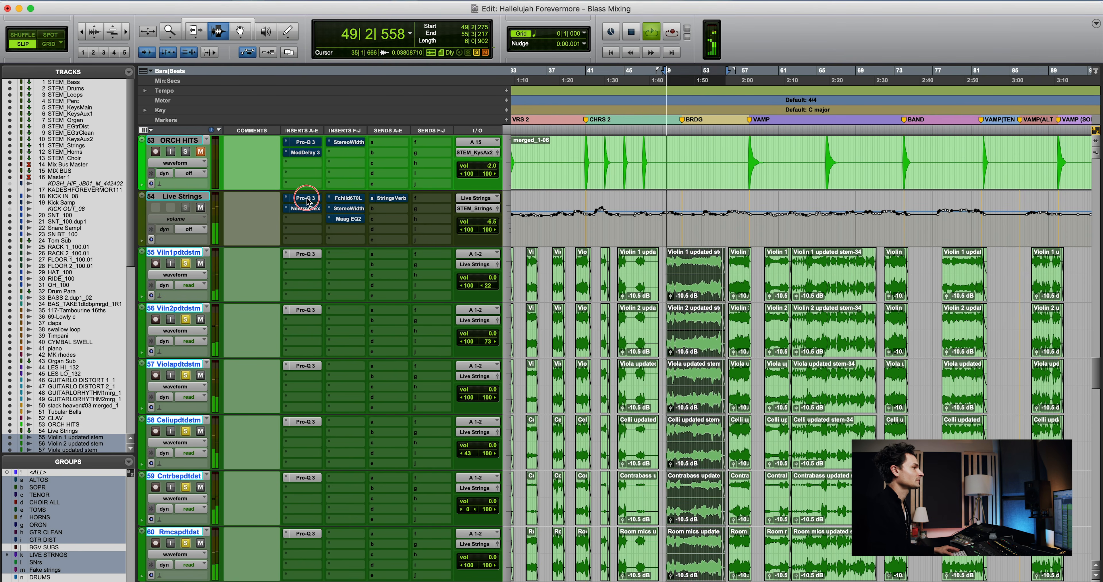
left_click(302, 197)
mouse_move(698, 196)
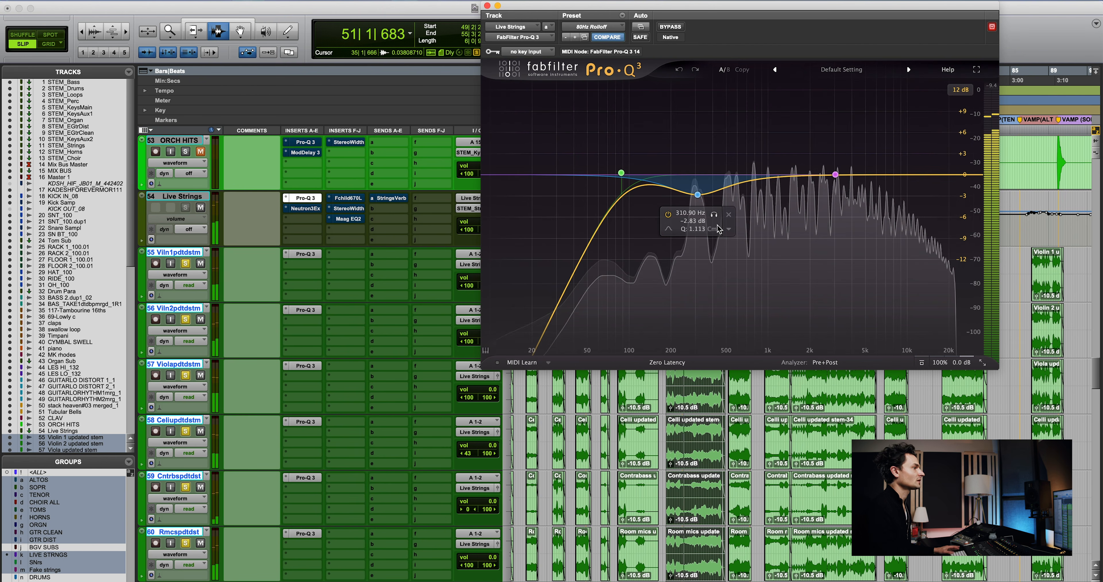
key("space")
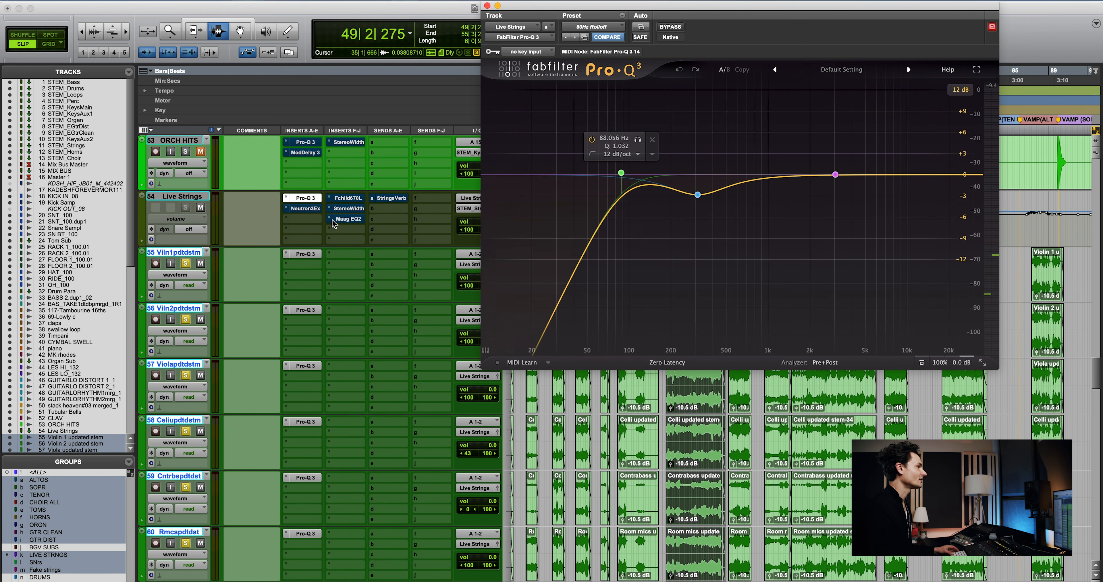
Compare Live Strings with its Neutron 3 Exciter active and bypassed during playback, and examine the exciter's low and high band settings
left_click(303, 208)
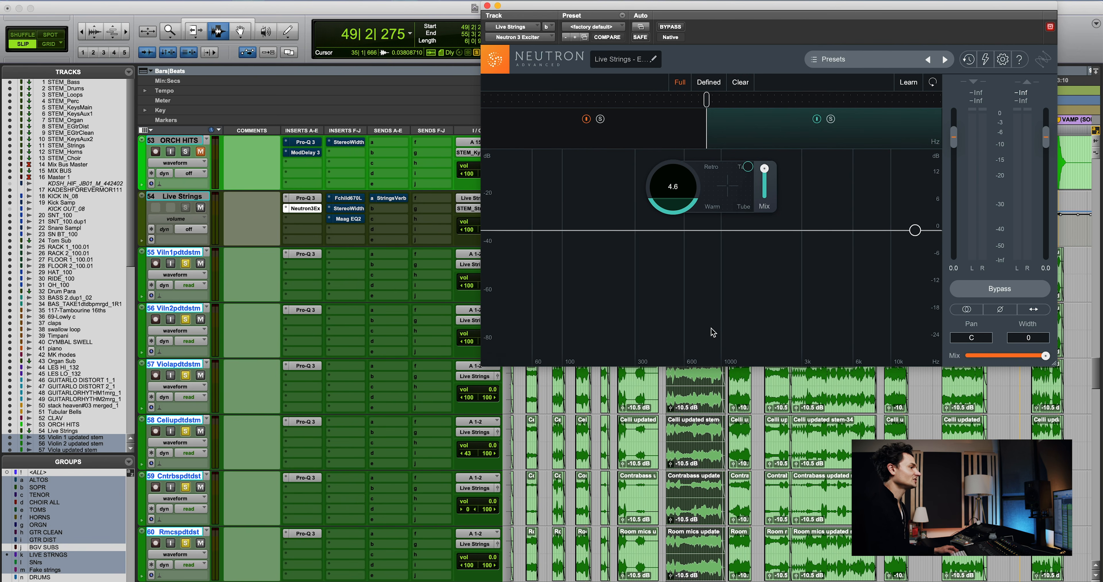
left_click(666, 385)
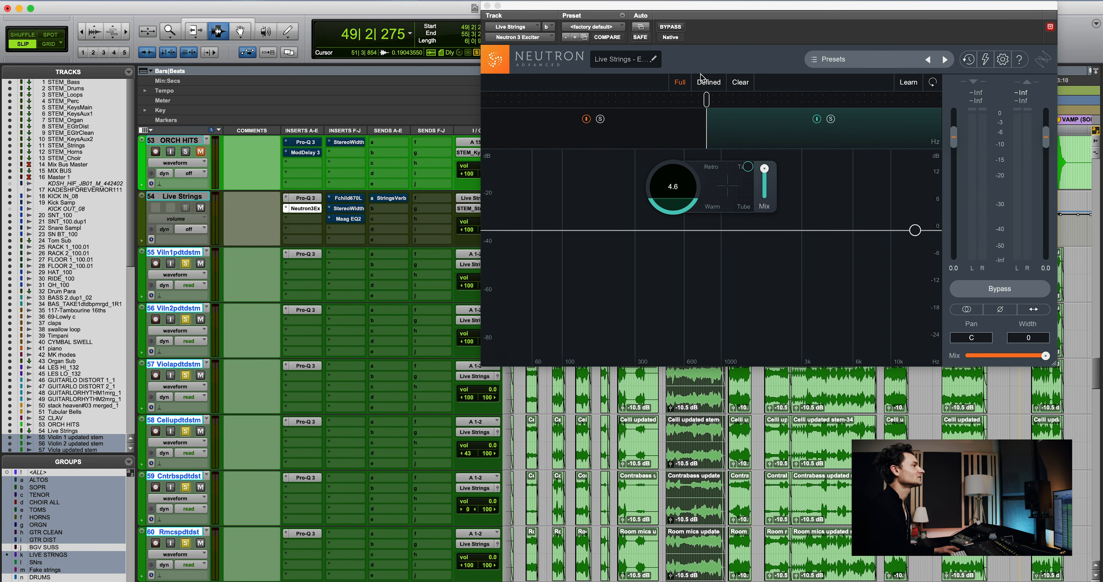
key("space")
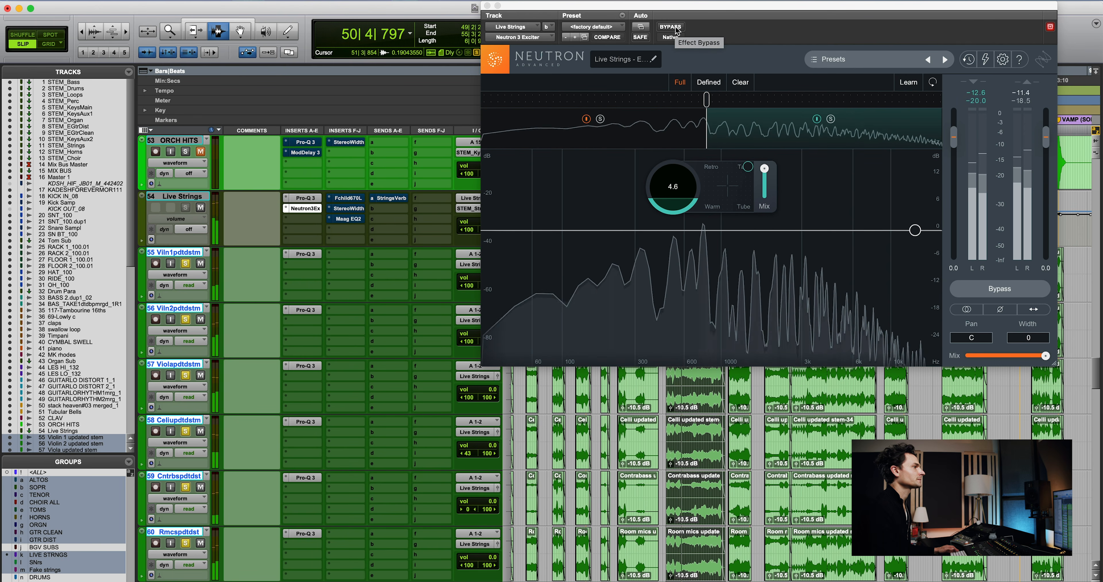
left_click(672, 26)
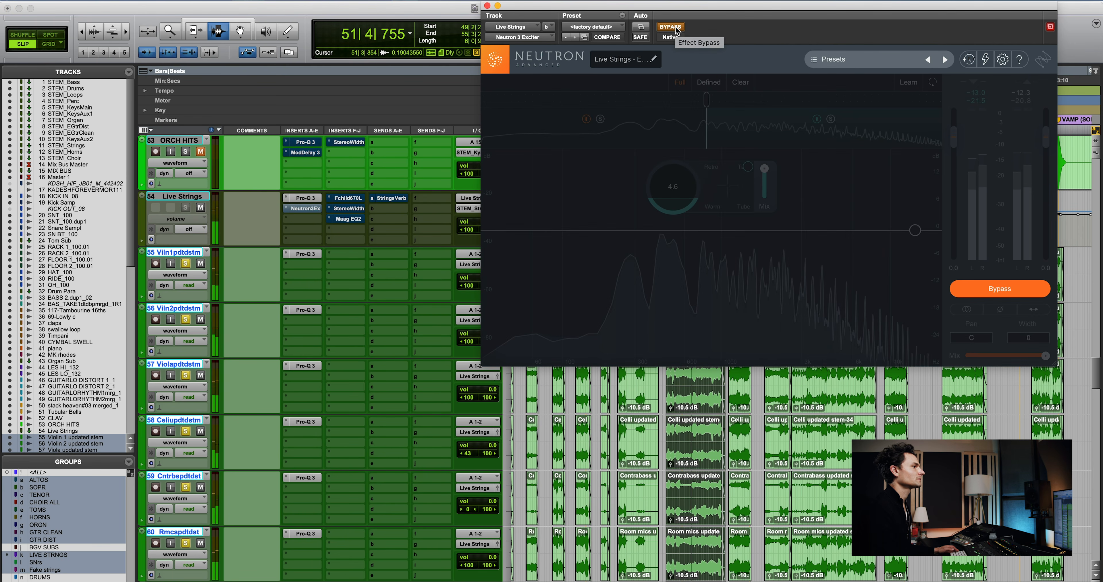
left_click(675, 27)
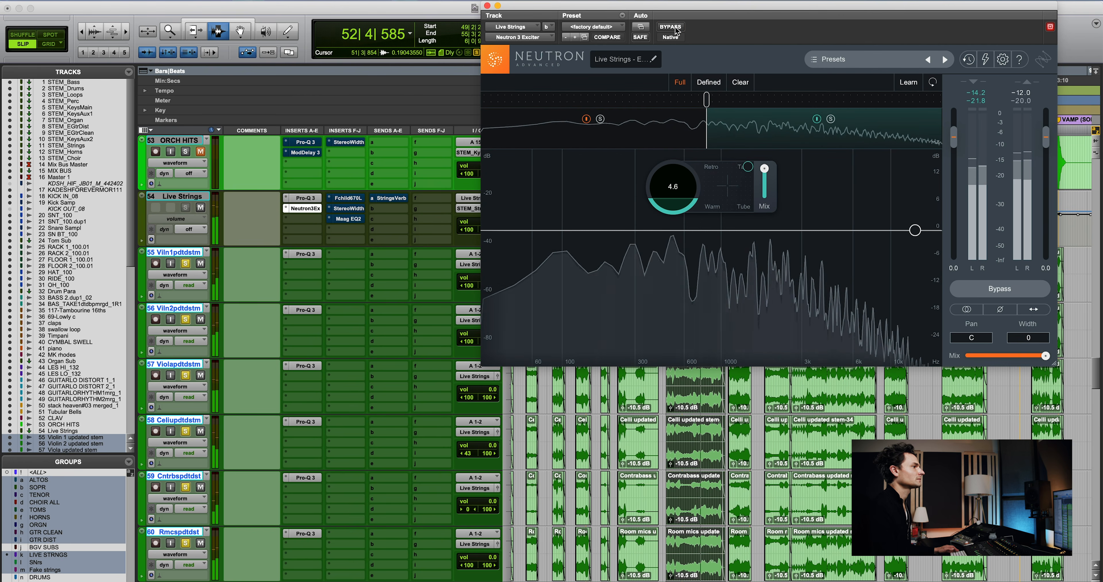
left_click(674, 28)
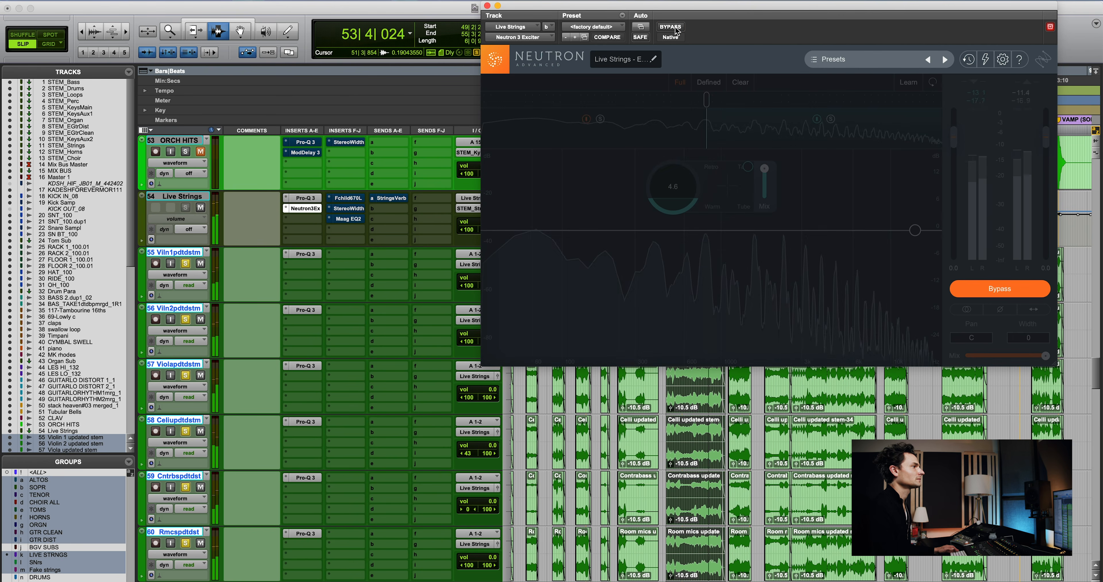
left_click(674, 27)
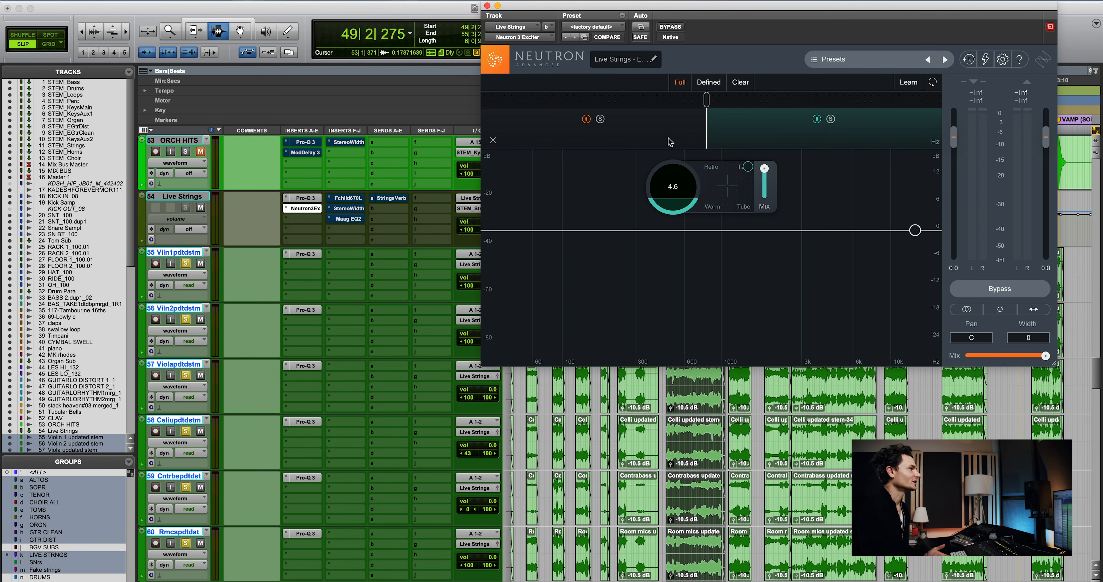
left_click(667, 137)
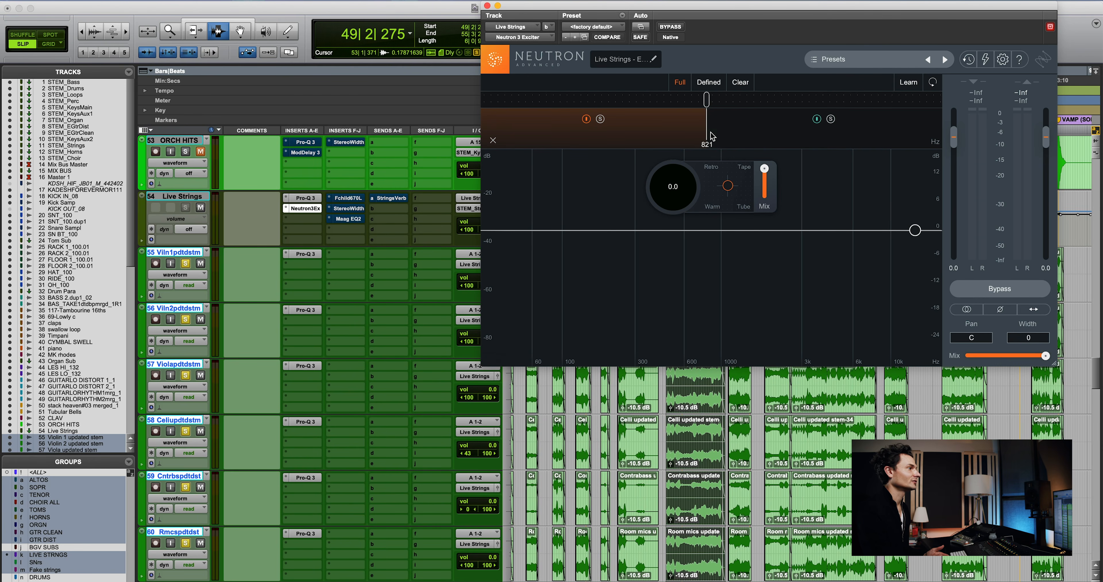
left_click(786, 132)
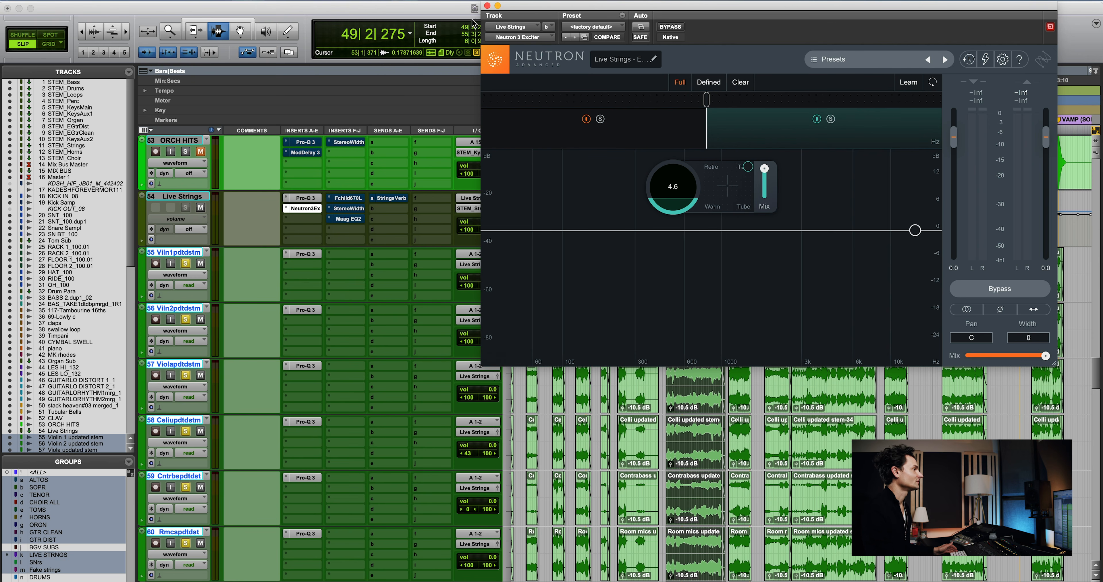
Activate the Fairchild 670 compressor on Live Strings in place of the open exciter view and audition it during playback from bar 49
left_click(487, 6)
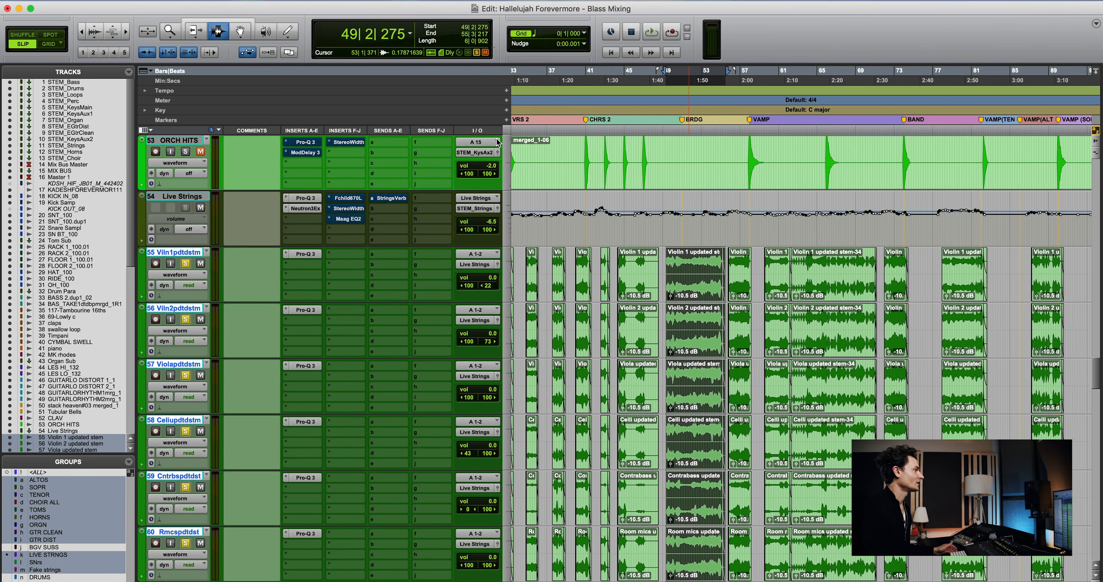
left_click(355, 199)
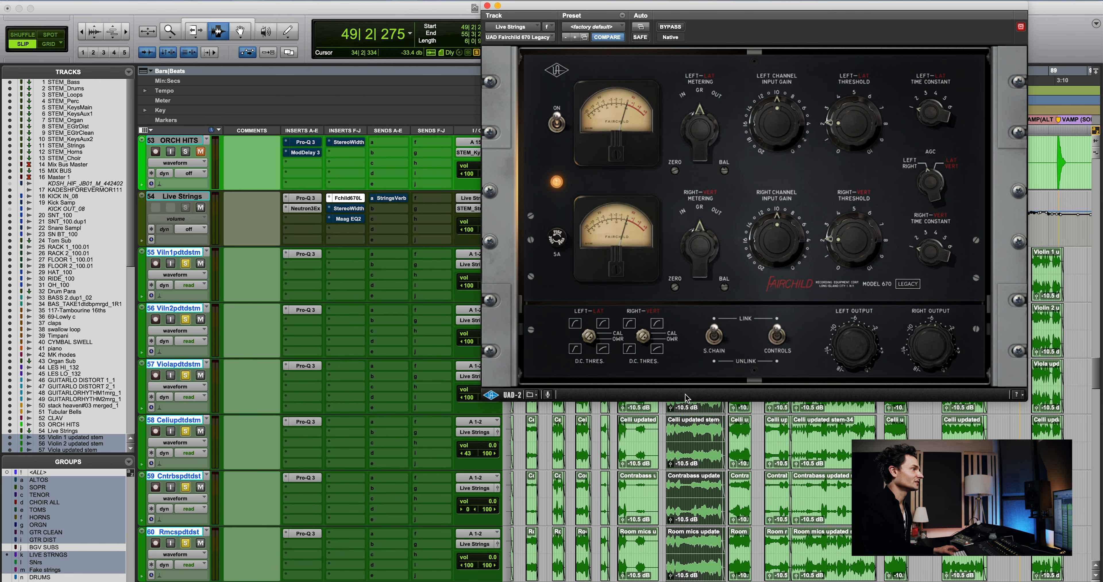
scroll(709, 448, "up", 1)
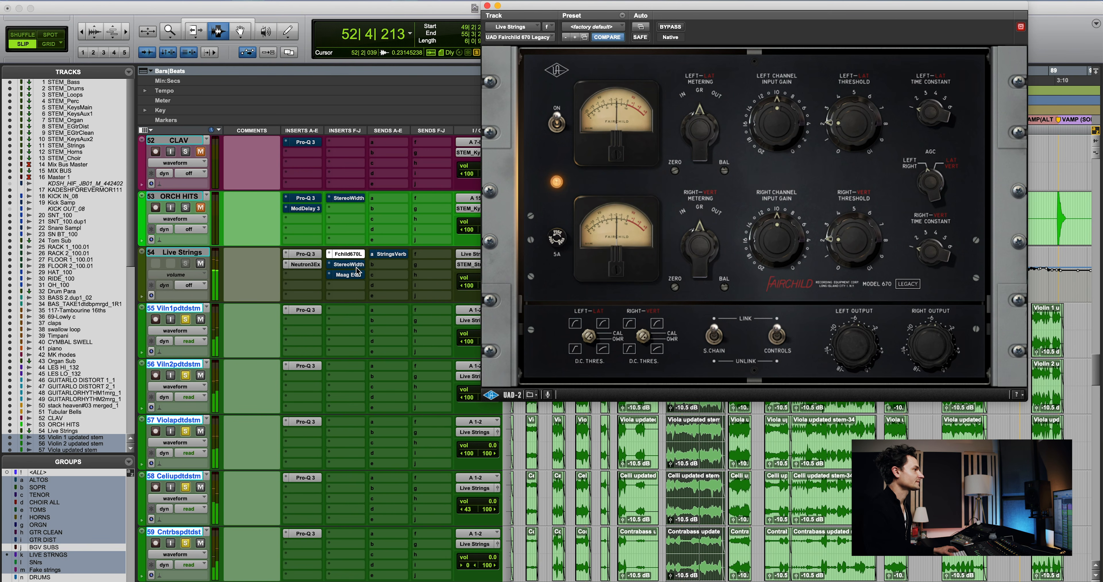
key("space")
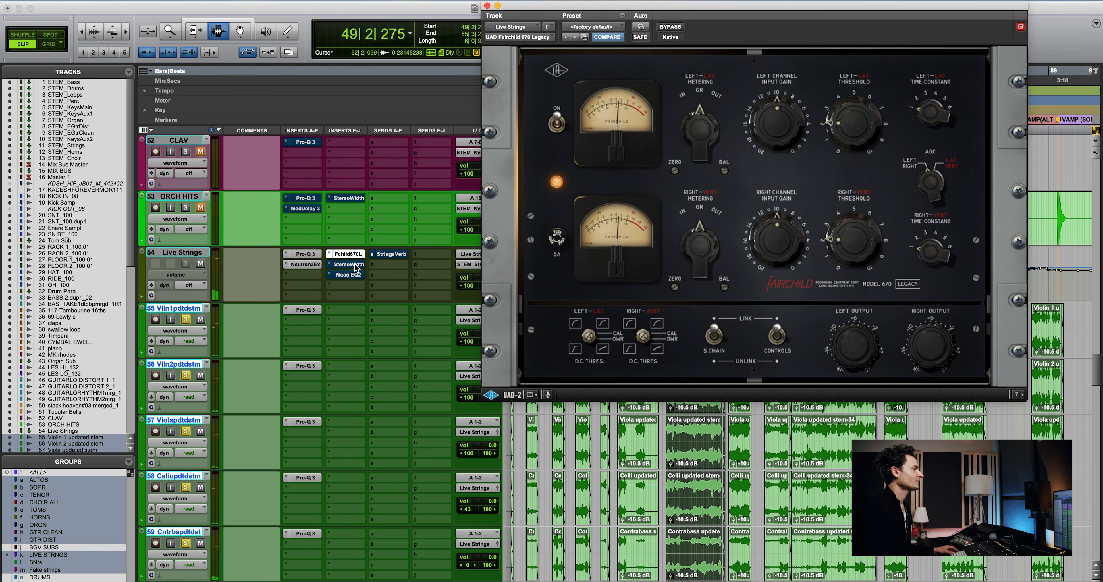
Activate AIR Stereo Width on Live Strings, clear the passage selection and play the strings from bar 49
left_click(356, 264)
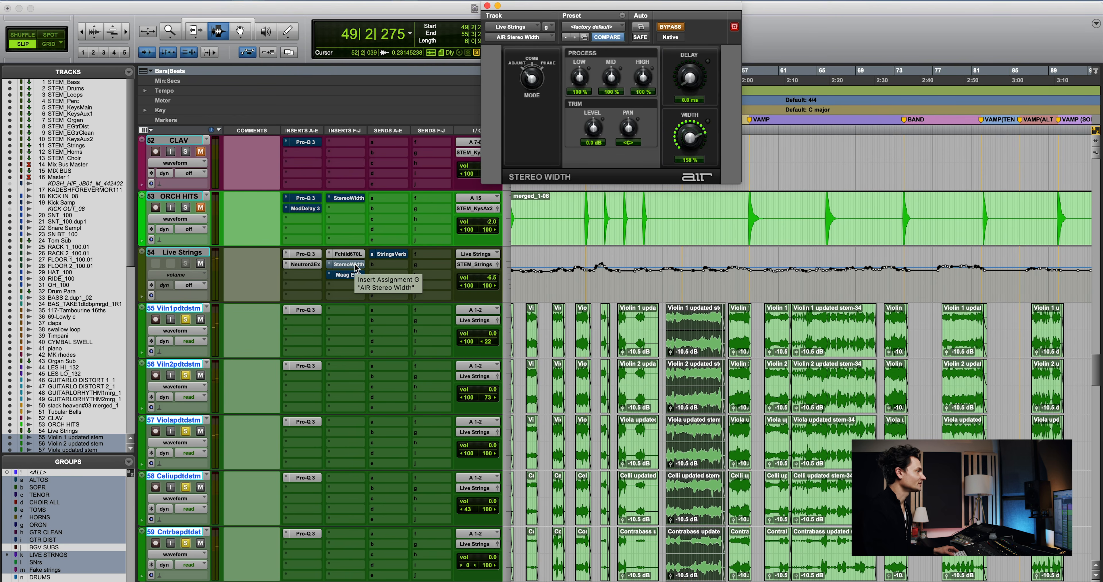
left_click(355, 264, "super")
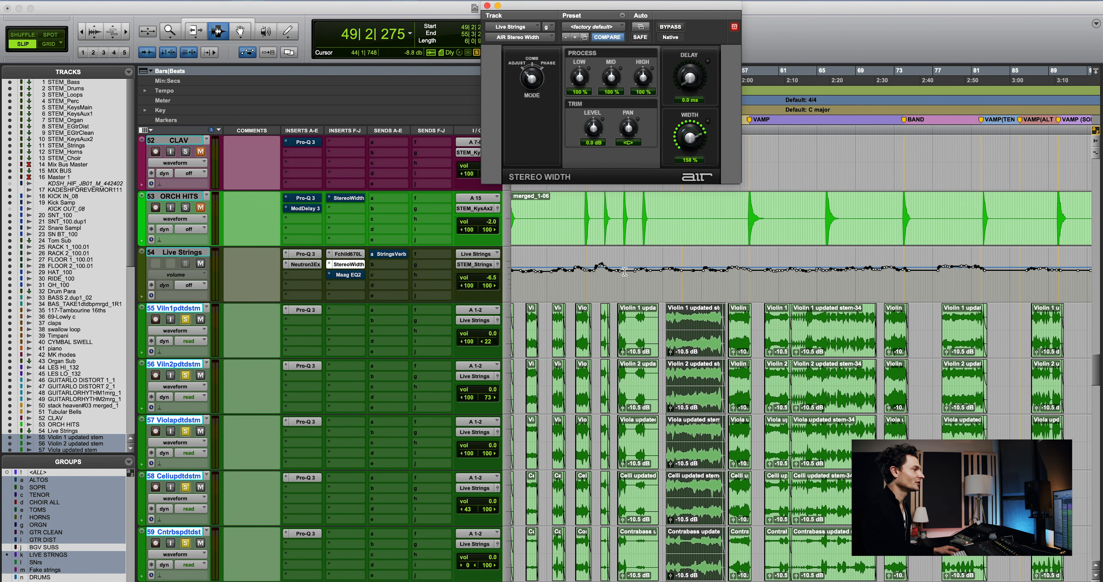
left_click(666, 328)
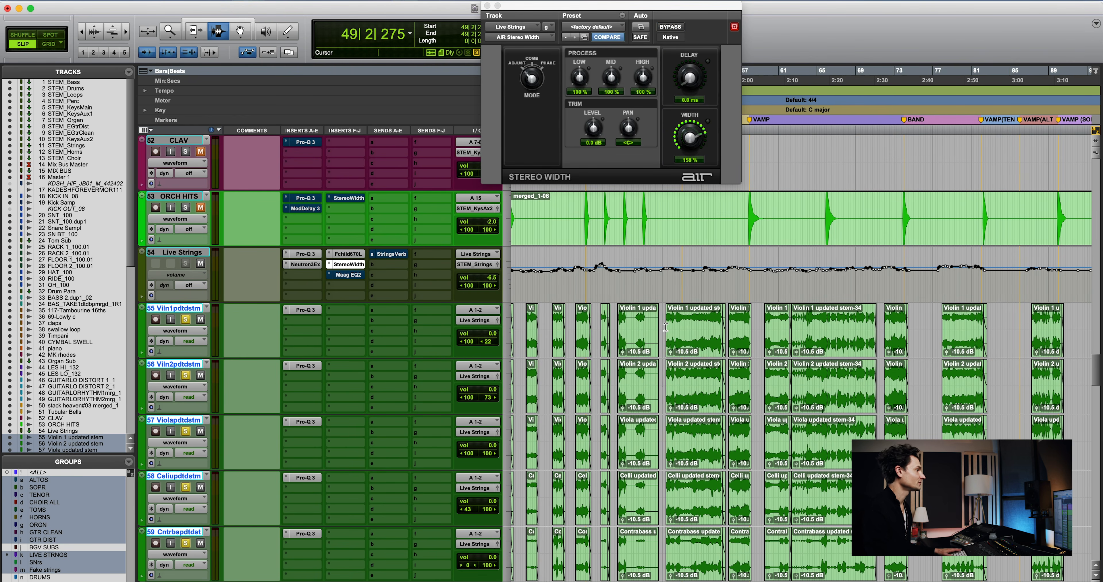
key("space")
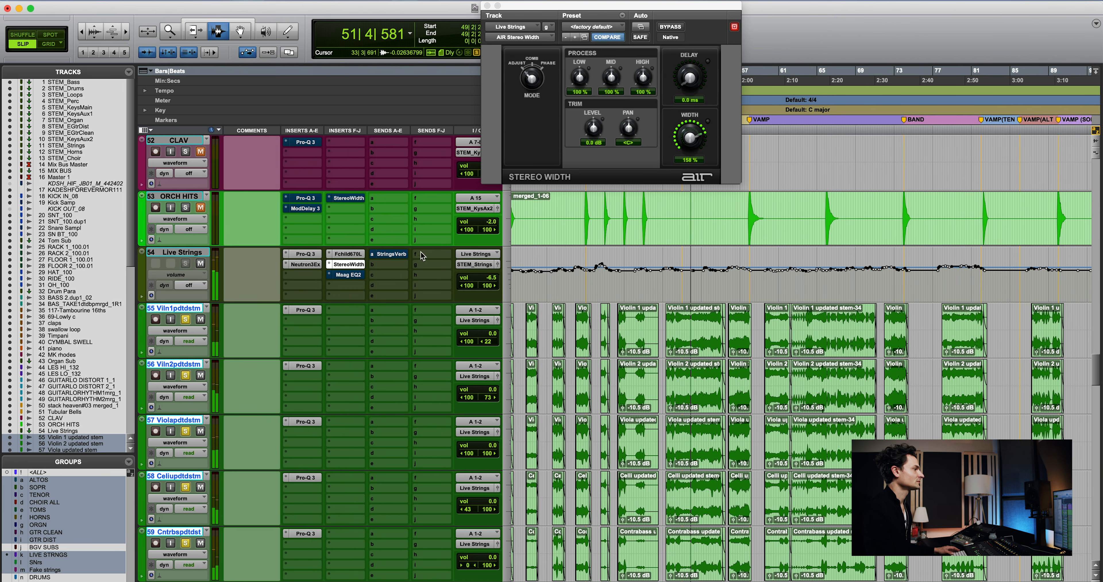
Compare Live Strings with Stereo Width bypassed and active during playback
left_click(352, 266, "super")
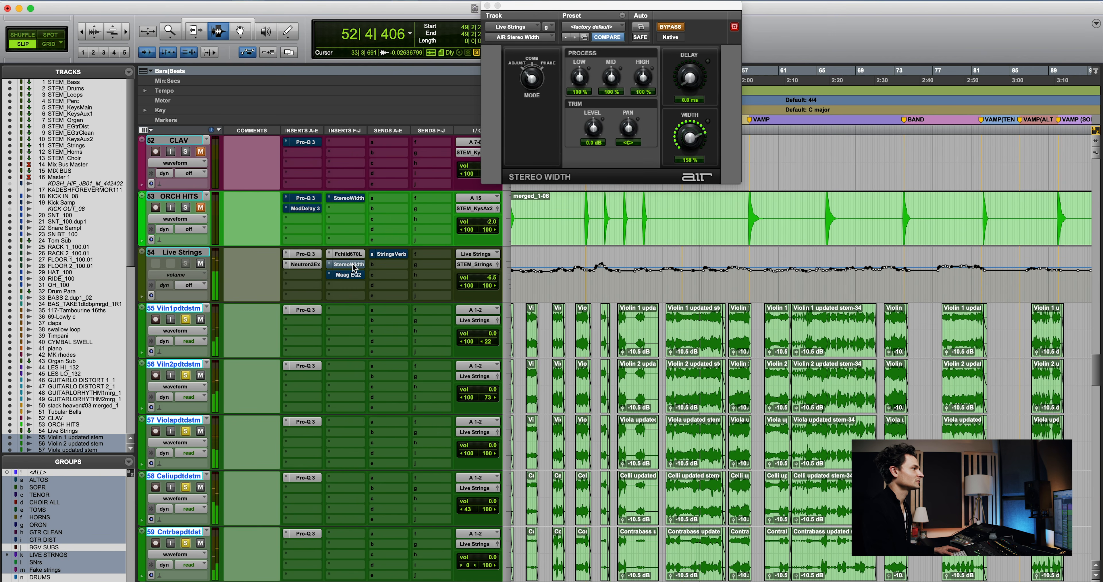
left_click(352, 266, "super")
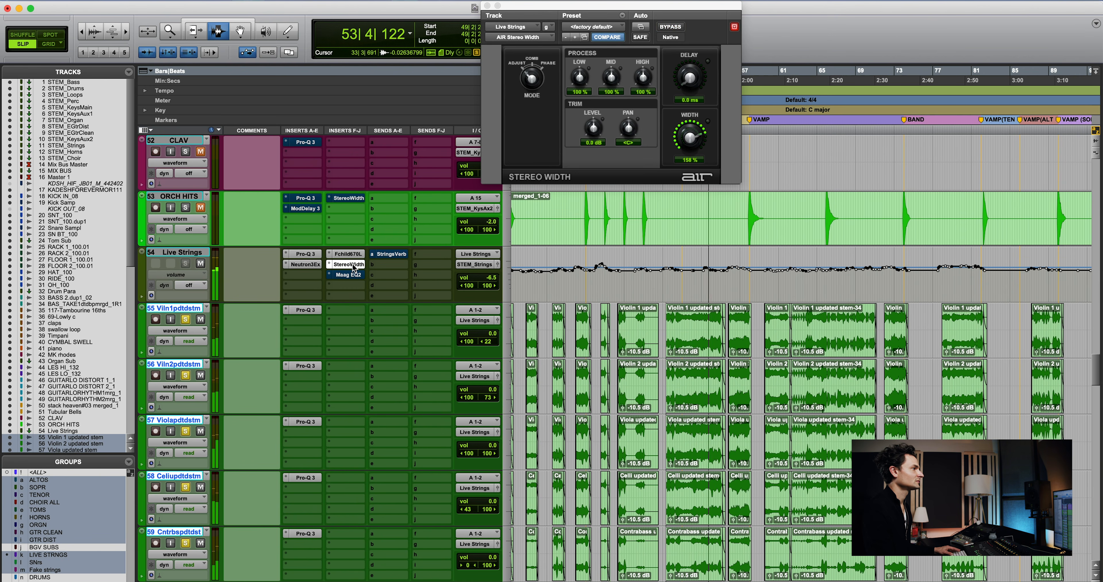
left_click(352, 265, "super")
left_click(352, 265, "super")
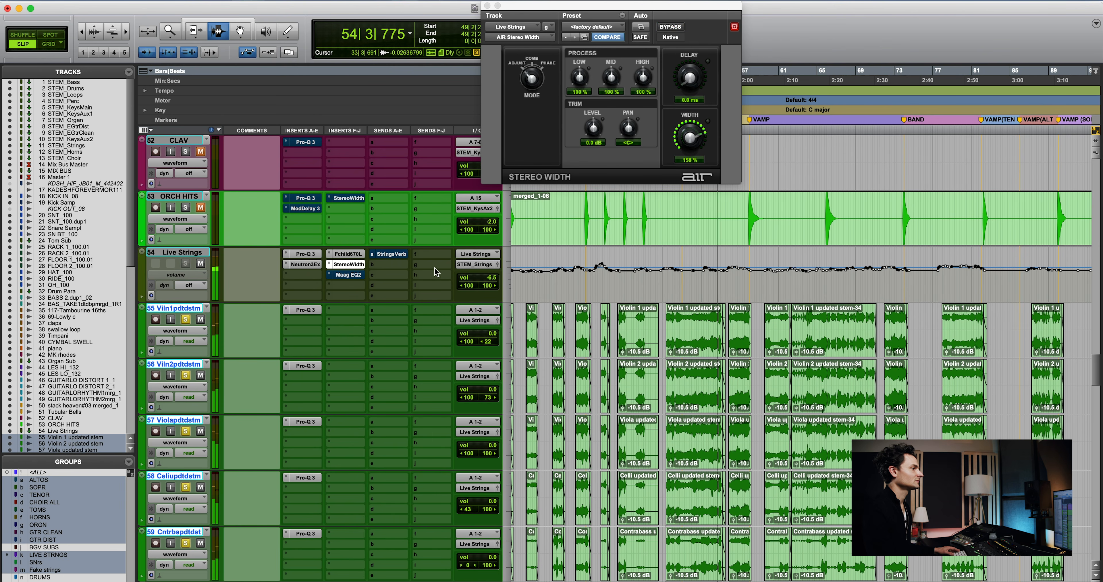
key("space")
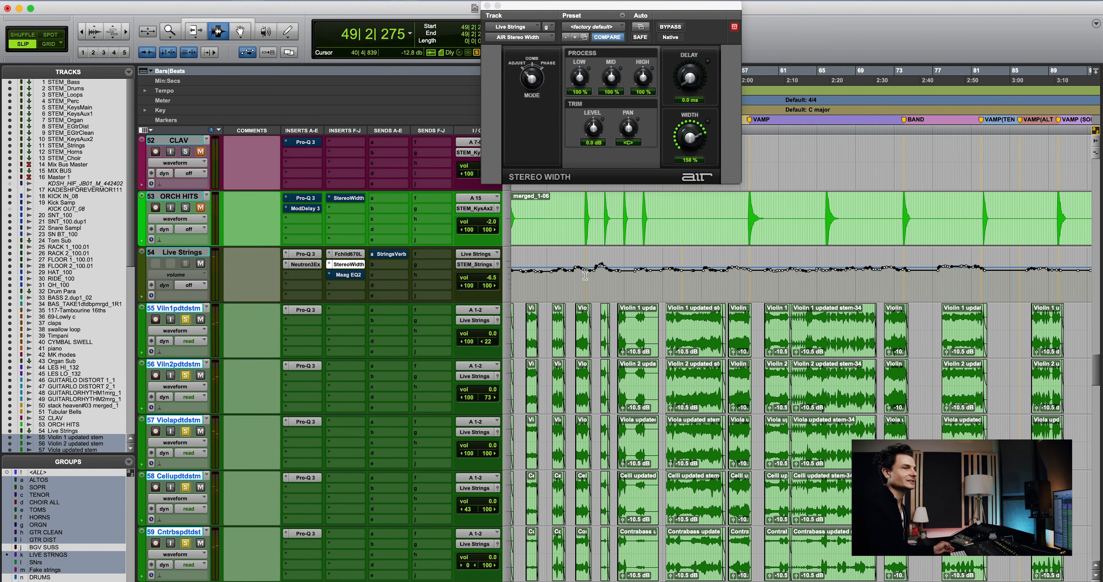
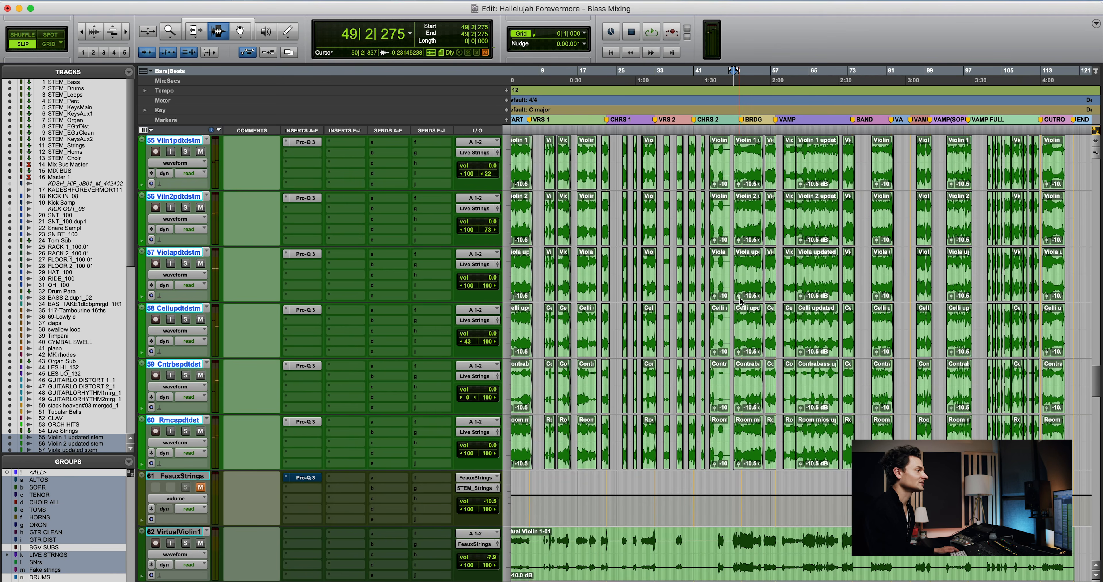
Place the playback position at bar 49 across the virtual string tracks and solo all five of them
left_click(743, 273)
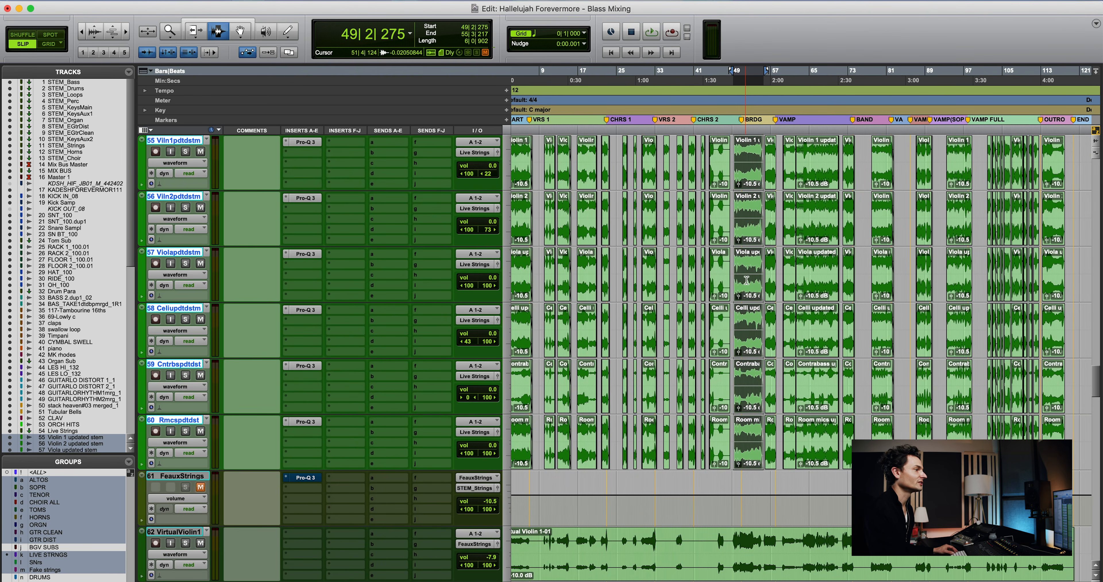
scroll(747, 266, "down", 5)
left_click_drag(747, 267, 849, 317)
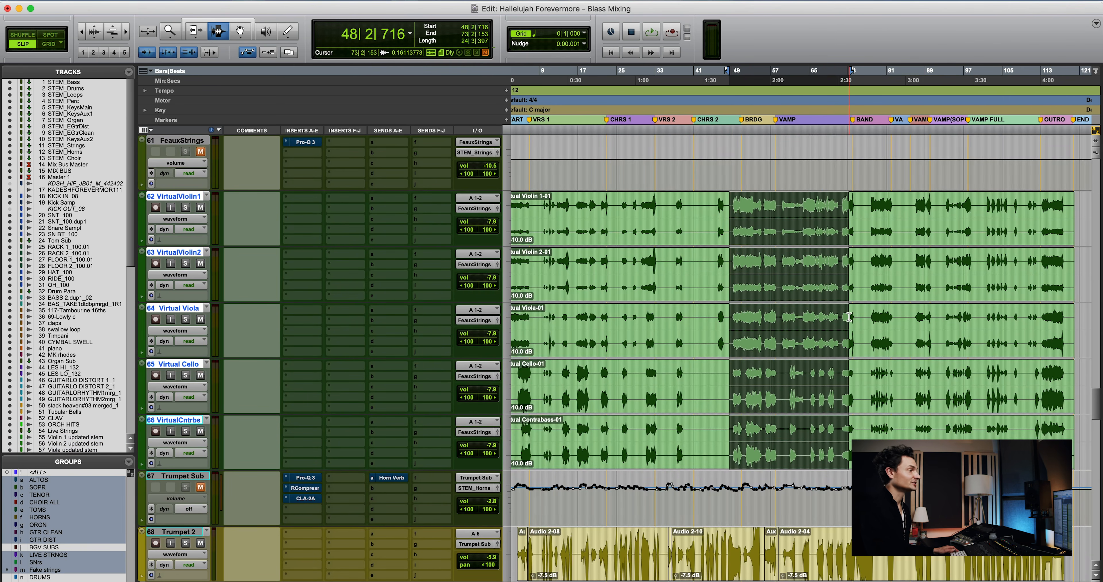
left_click(730, 273)
left_click(732, 273)
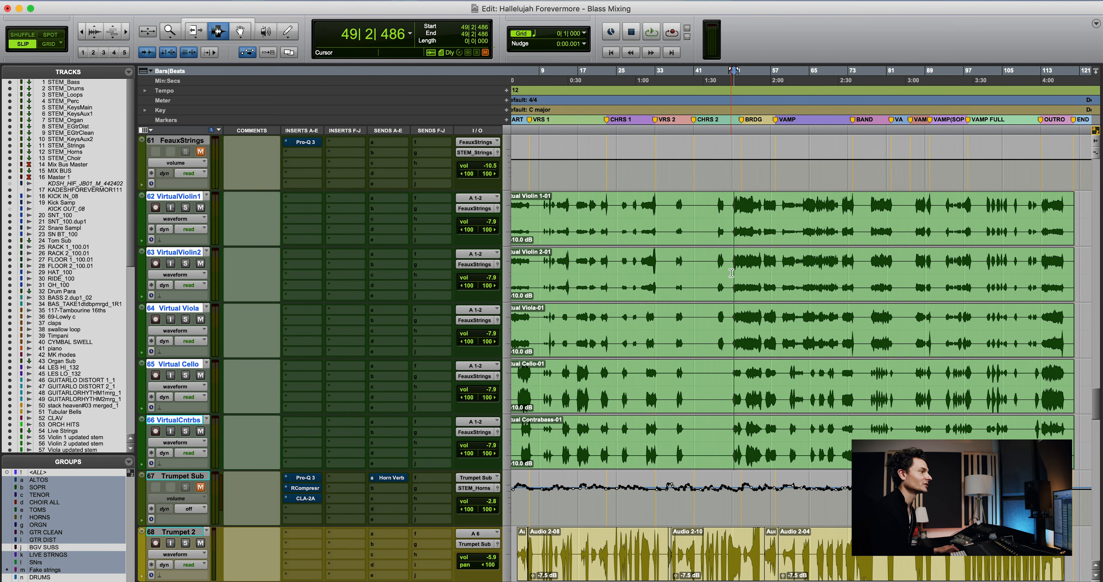
scroll(731, 273, "up", 1)
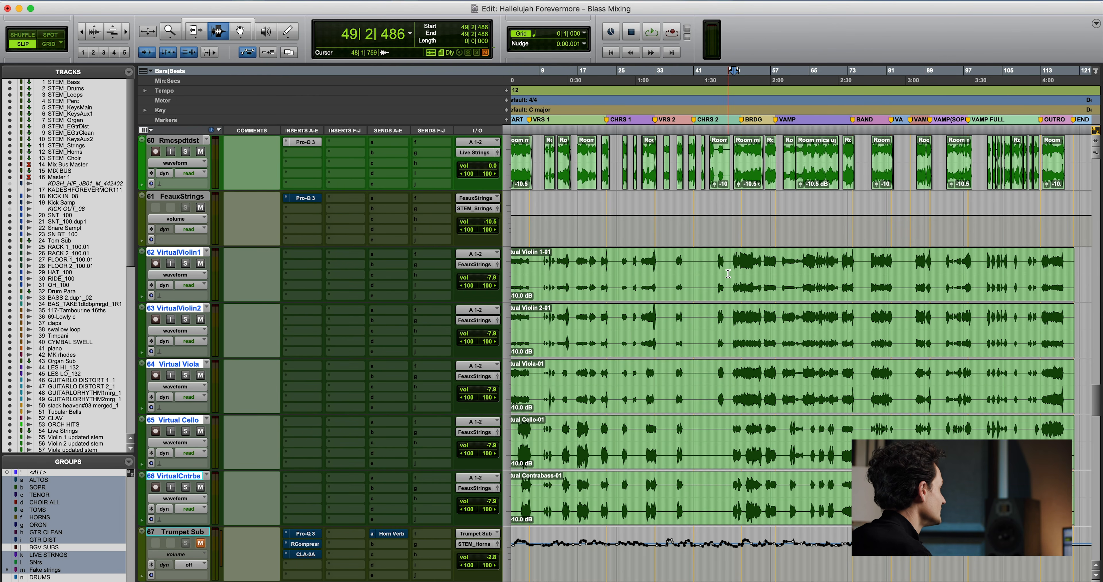
key("shift+s")
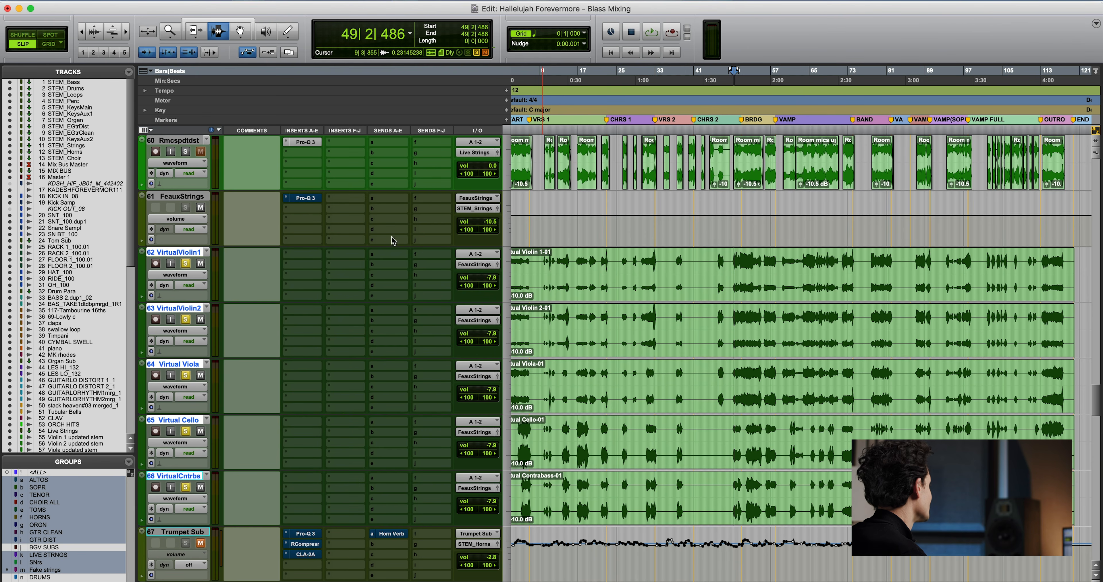
Activate the Pro-Q 3 on FeauxStrings while the virtual strings play, and examine its low-cut curve
key("space")
left_click(307, 199, "super")
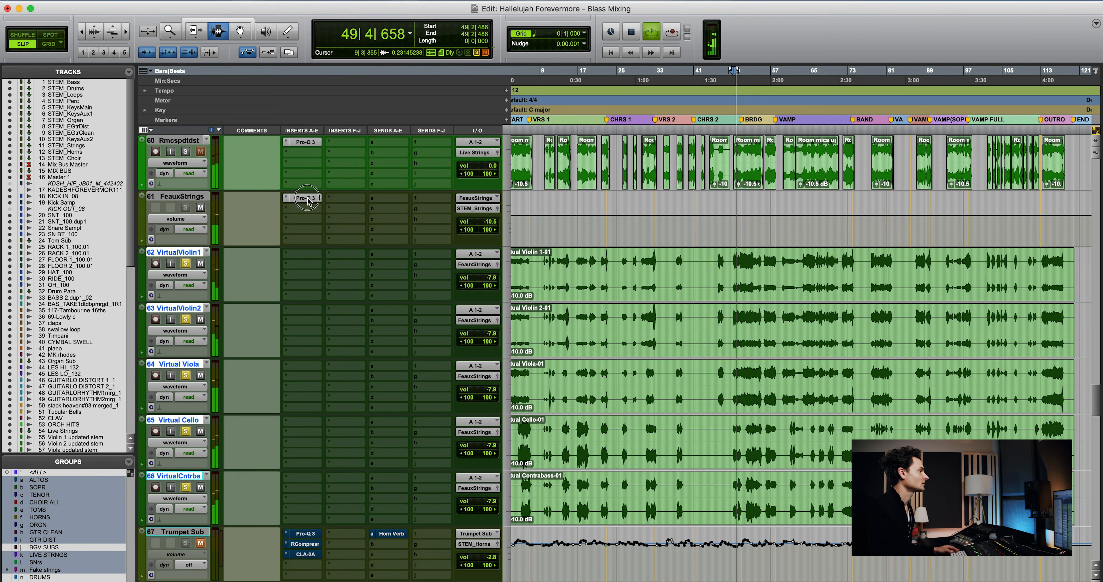
left_click(308, 200)
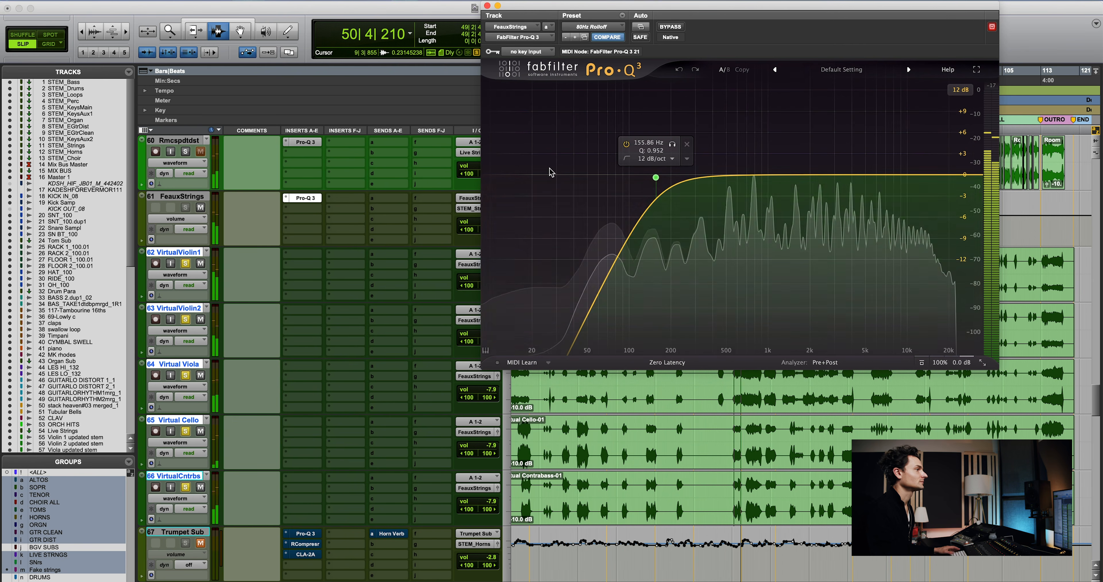
key("space")
key("super+alt+w")
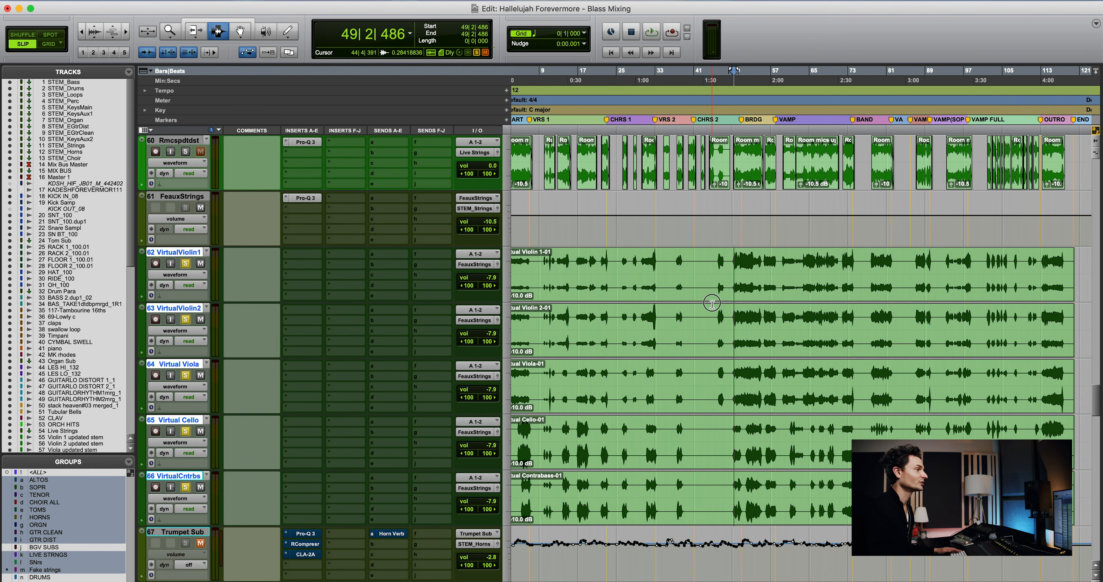
Select the bar 49 passage on the live strings, solo them alongside the virtual strings and play both layers
scroll(712, 303, "up", 2)
left_click(734, 324)
double_click(741, 218)
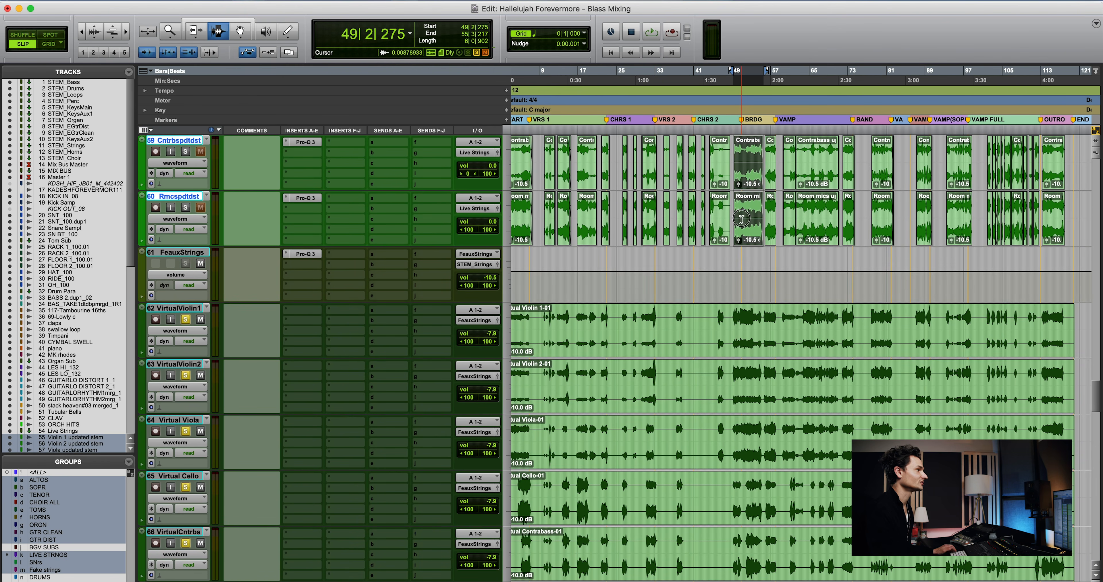
key("space")
Select the FeauxStrings bus and toggle its mute during playback to compare the string blend with and without the virtual layer
left_click(749, 291)
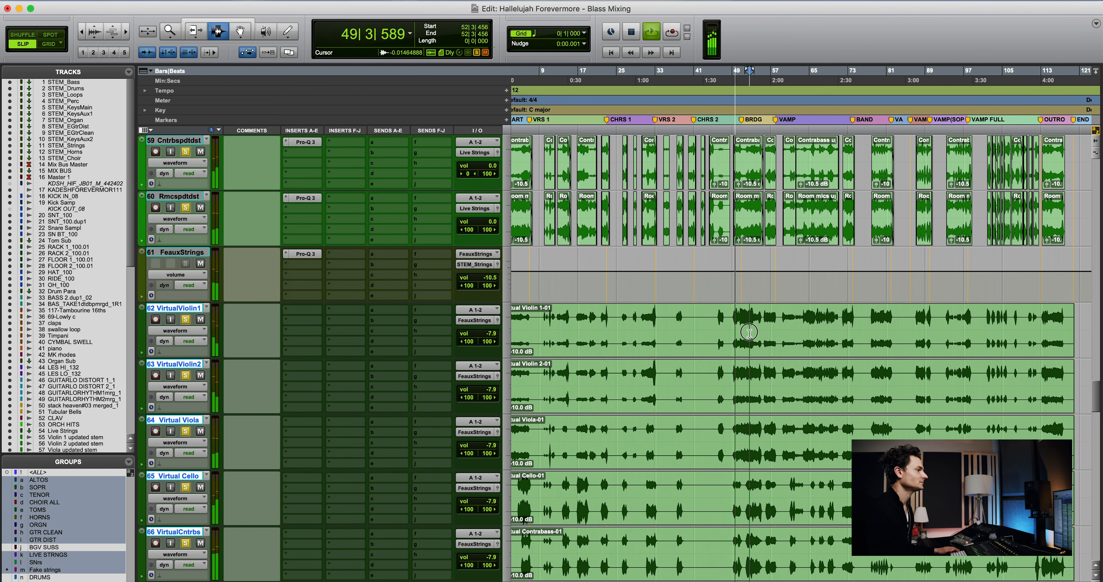
left_click(739, 290)
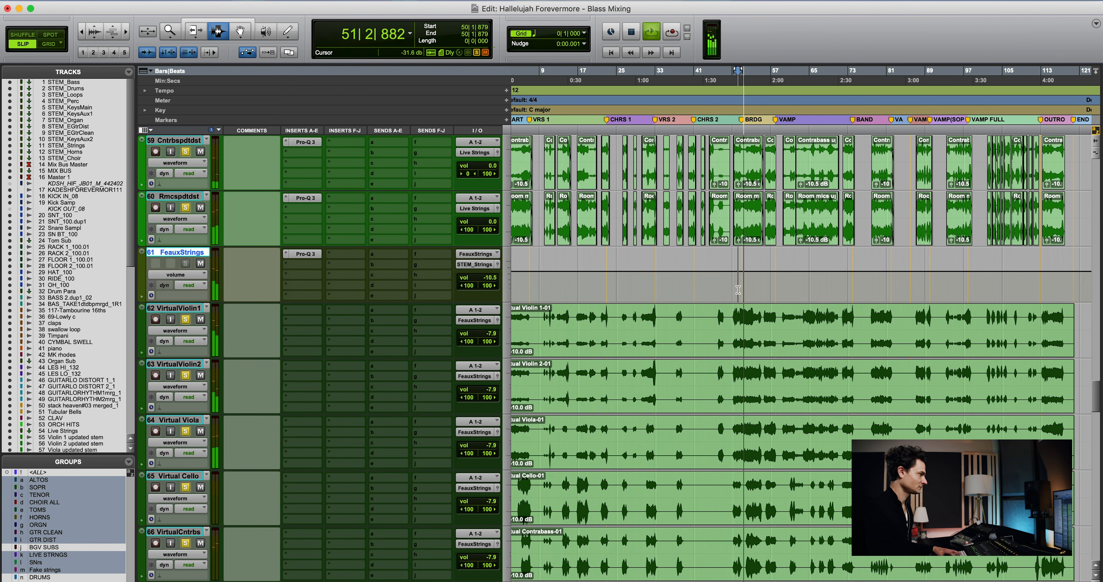
key("shift+m")
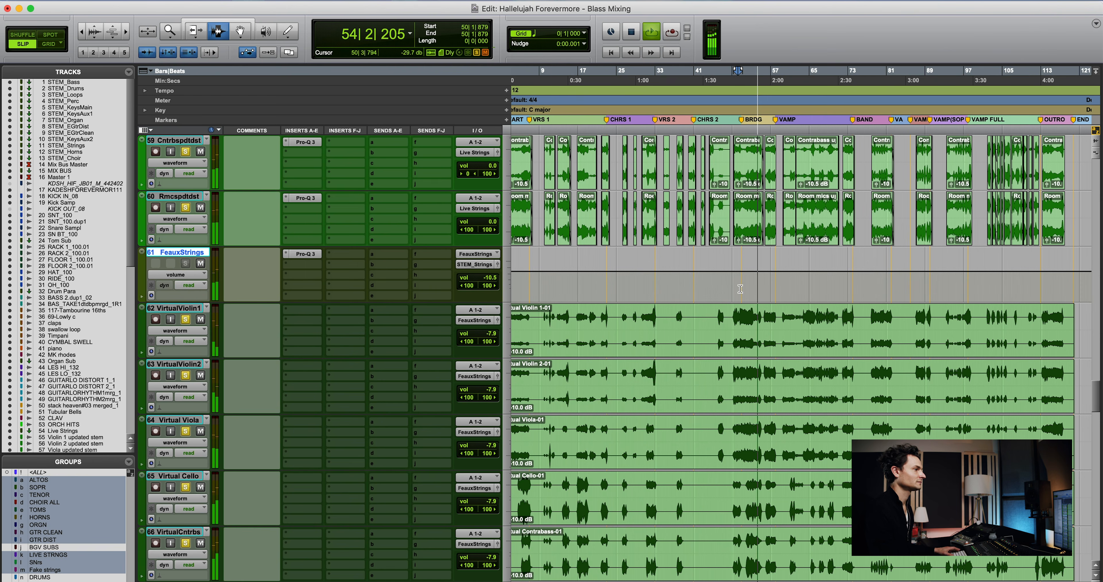
key("space")
Fit the whole session in the timeline and enlarge the audio waveforms
left_click(732, 291)
key("alt+a")
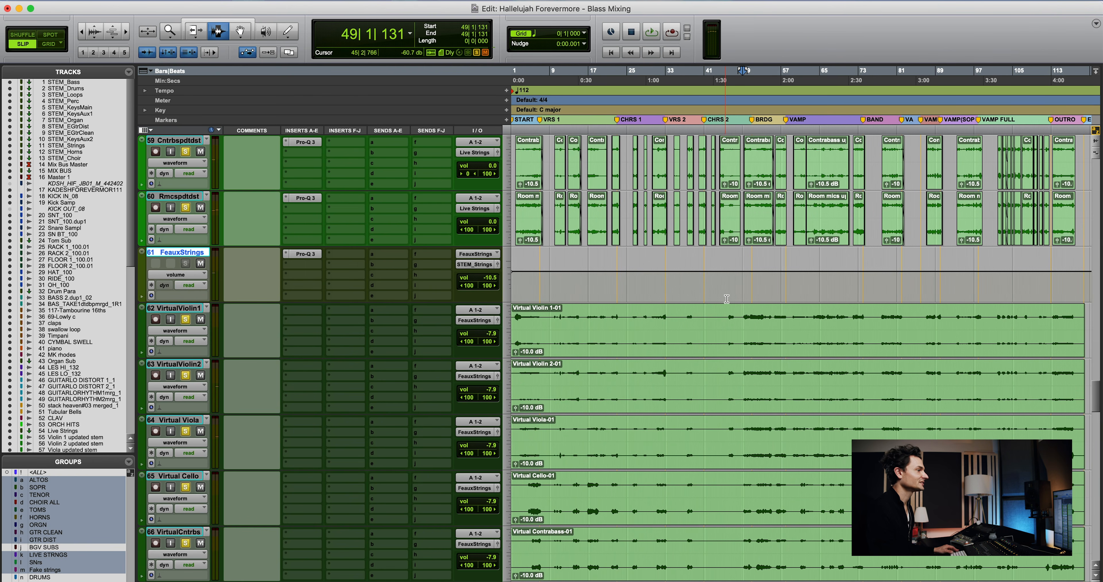
key("super+alt+bracketright")
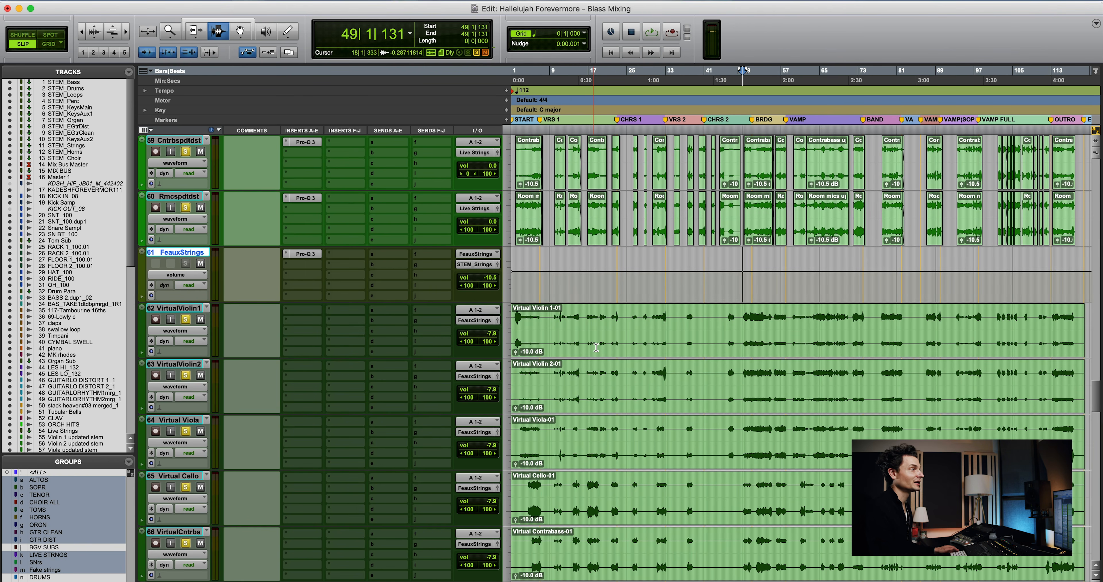
Look over the live and virtual string tracks, and examine the Trumpet Sub and individual trumpet tracks on a wider timeline
scroll(596, 347, "up", 5)
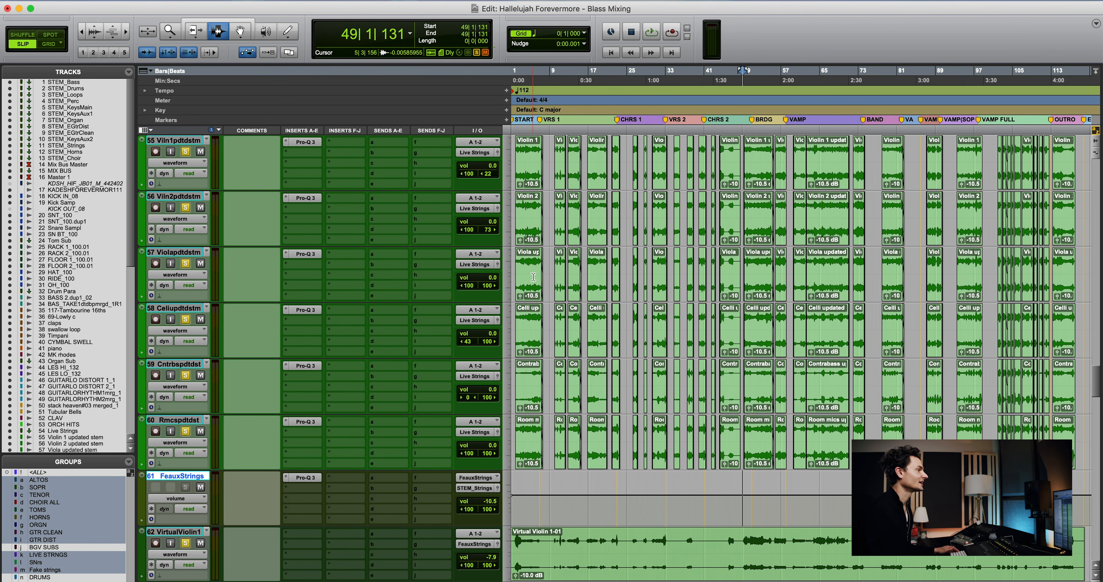
scroll(537, 285, "down", 14)
key("r")
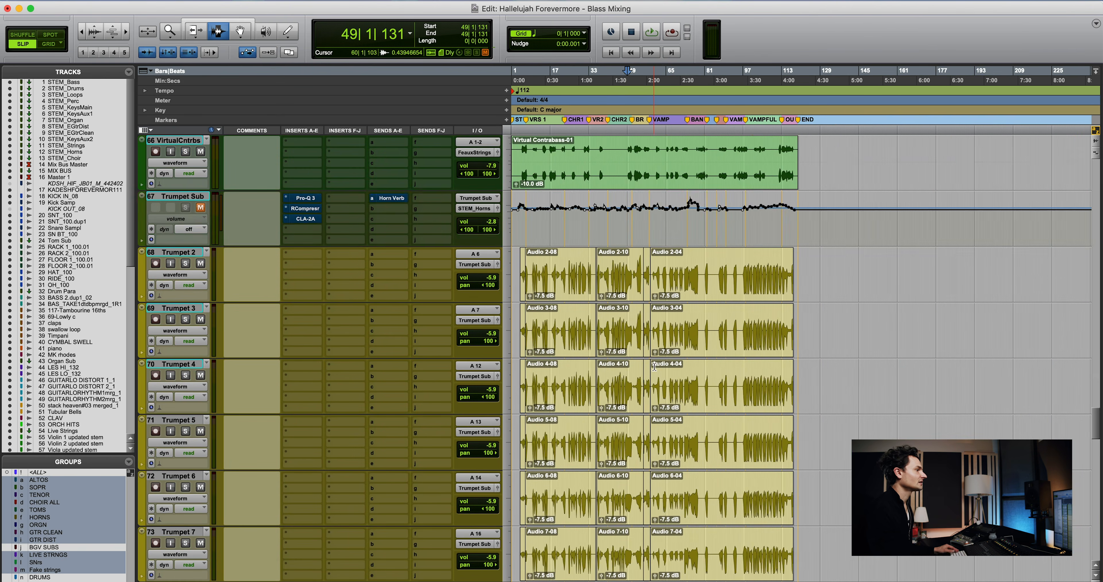
scroll(660, 367, "down", 1)
scroll(659, 366, "down", 8)
scroll(660, 367, "up", 10)
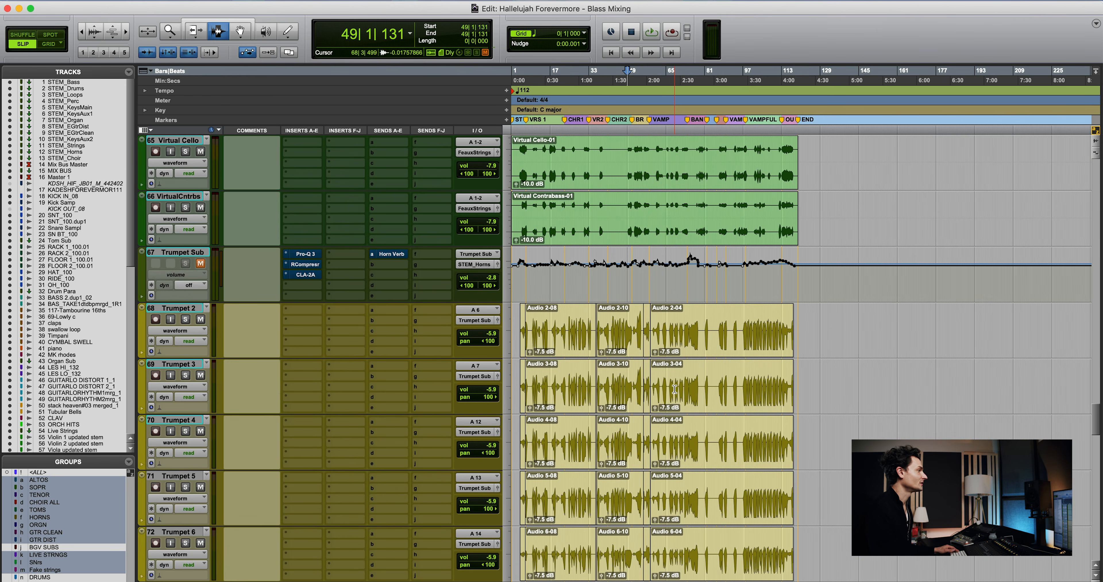
scroll(671, 394, "down", 9)
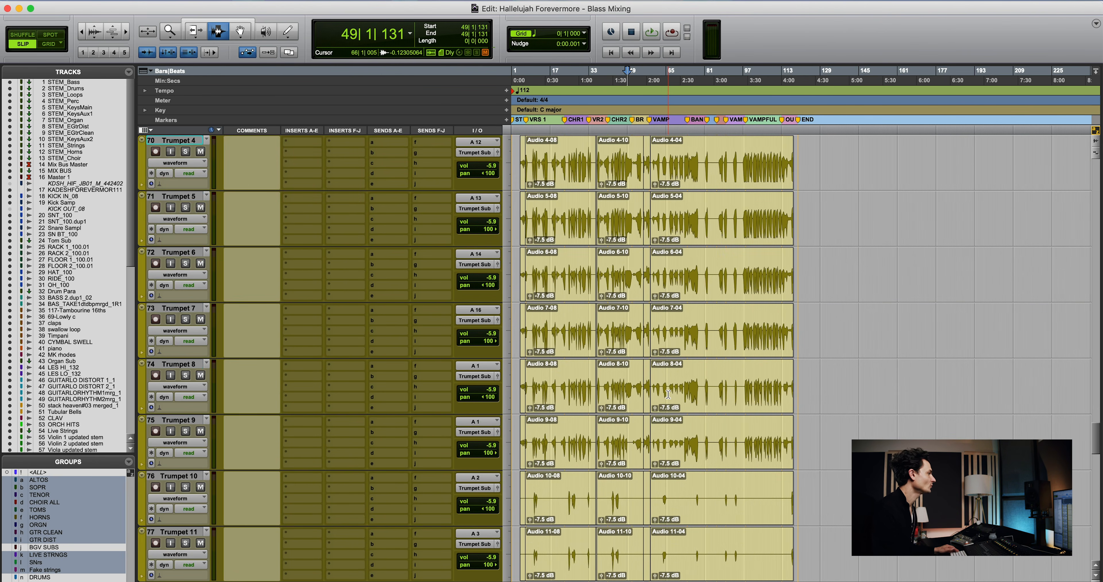
scroll(668, 394, "up", 7)
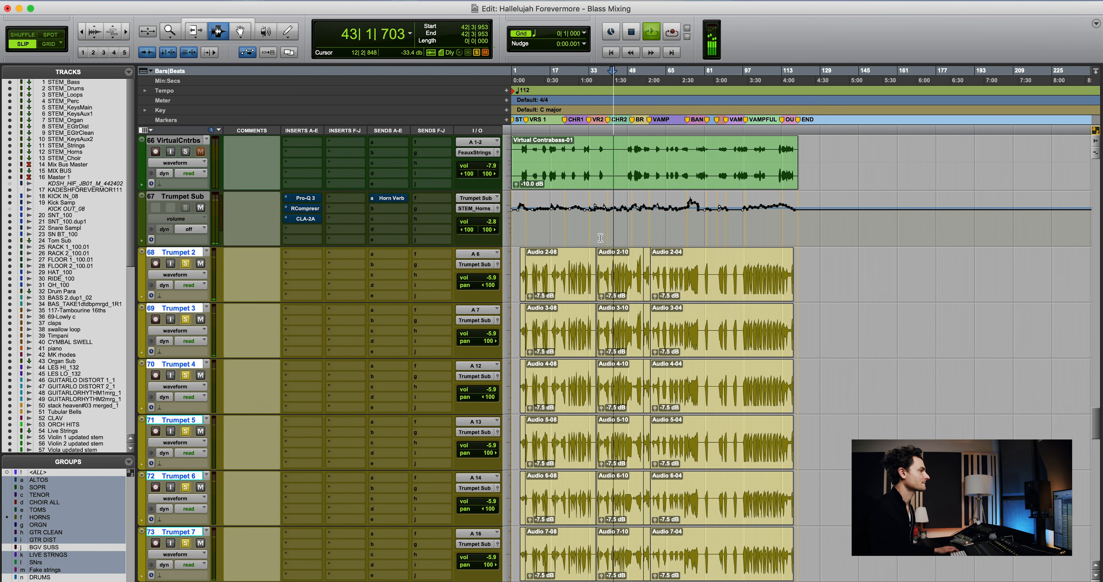
Audition the soloed trumpets through Chorus 2, restarting playback around bars 46 to 48
left_click(626, 281)
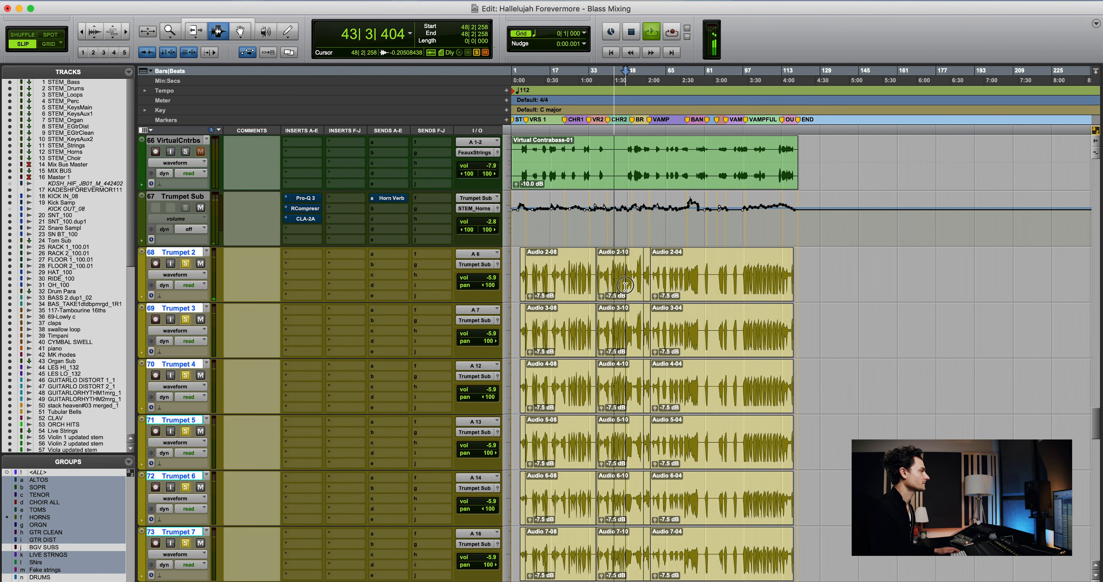
key("t")
key("t")
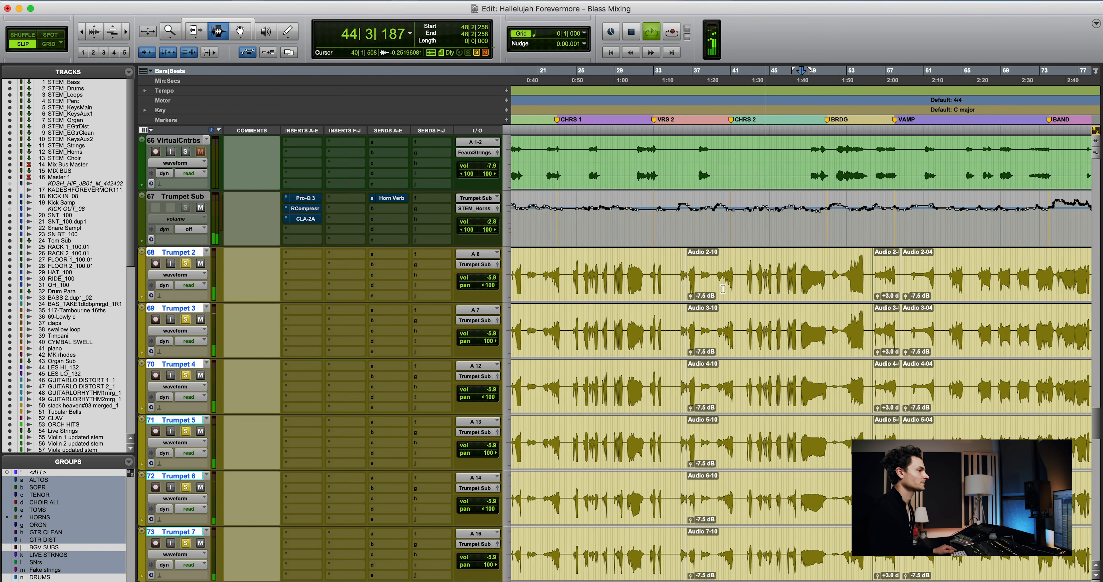
scroll(724, 289, "right", 3)
left_click(705, 281)
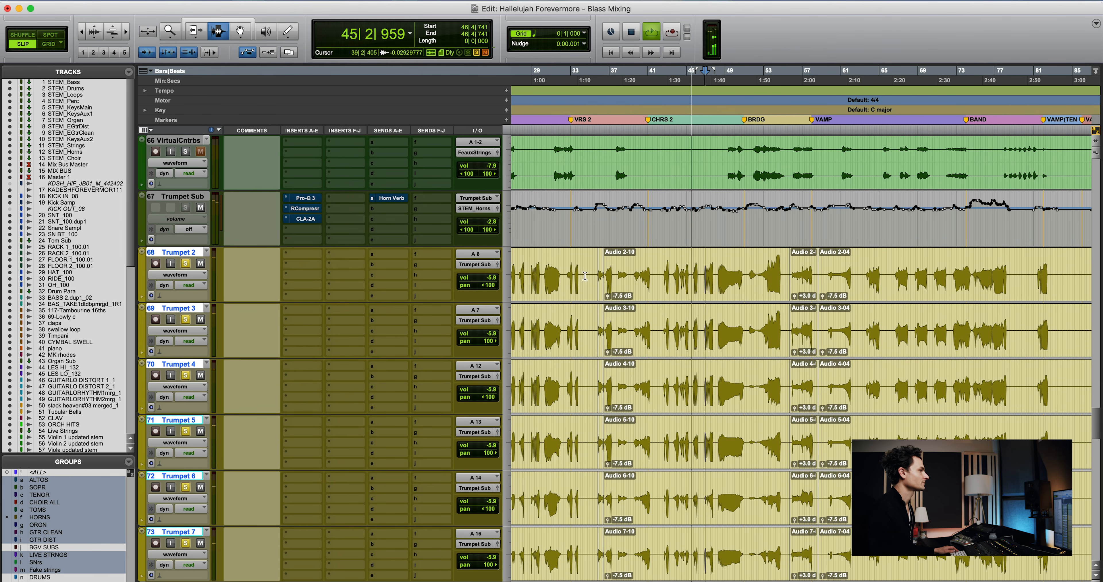
key("r")
key("space")
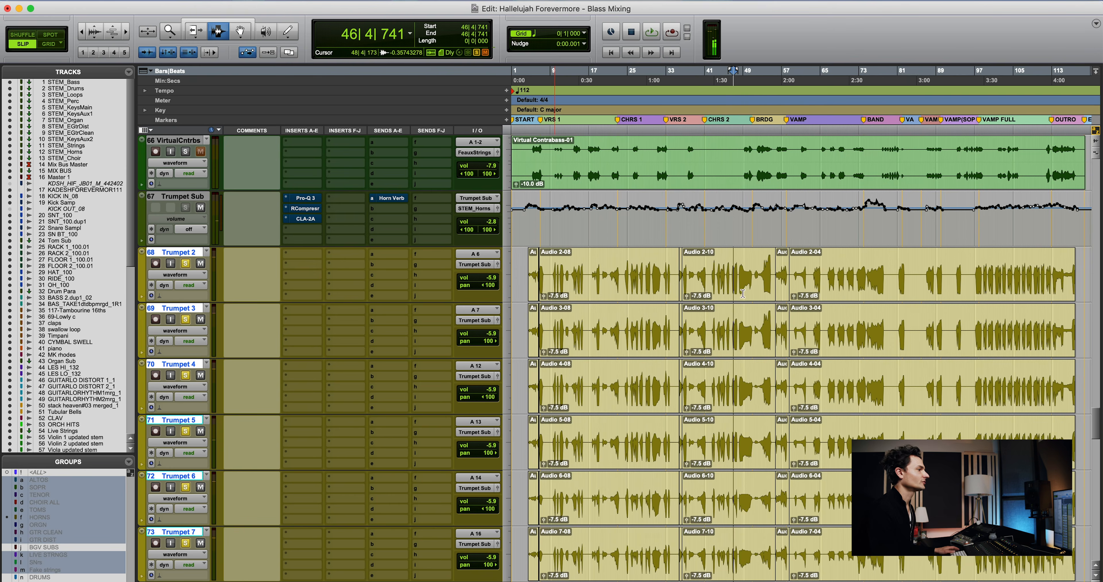
Highlight the passage from about bar 45 to bar 52 on the Trumpet 2 track alone and audition that part
left_click_drag(727, 287, 756, 295)
scroll(745, 318, "down", 2)
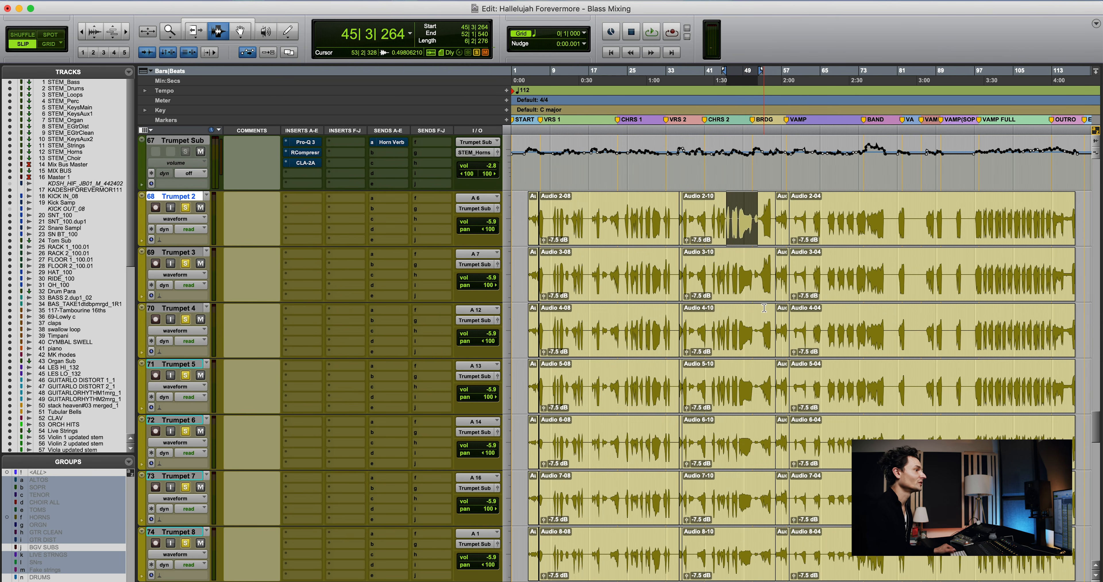
scroll(764, 307, "right", 2)
left_click(696, 231)
left_click_drag(688, 238, 701, 287)
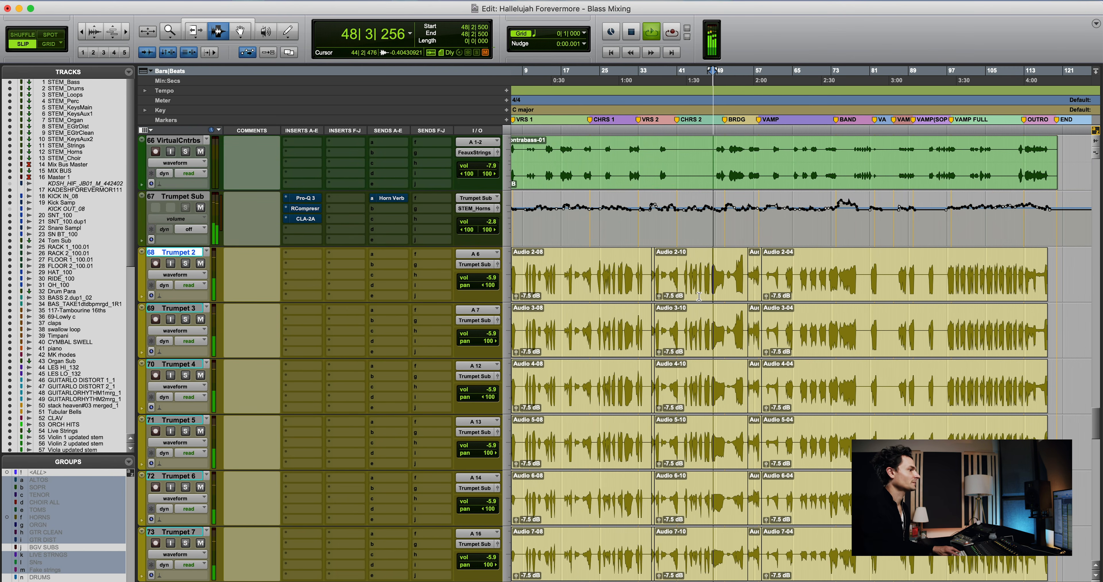
Reactivate the track groups and play the unsoloed trumpets within the full mix from about bar 48
key("super+shift+g")
left_click(713, 298)
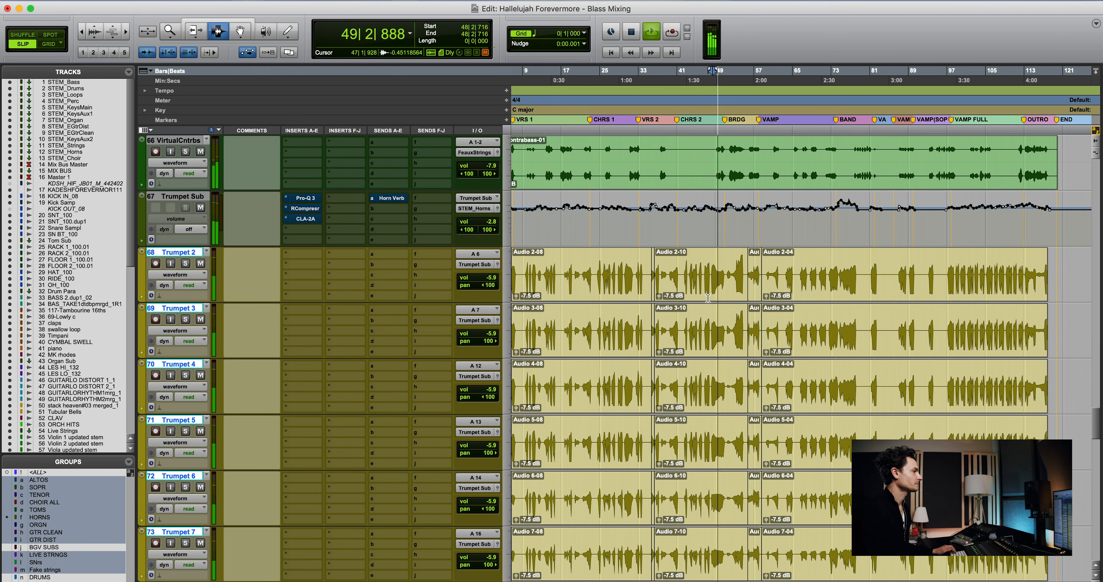
scroll(708, 298, "down", 3)
scroll(723, 302, "up", 5)
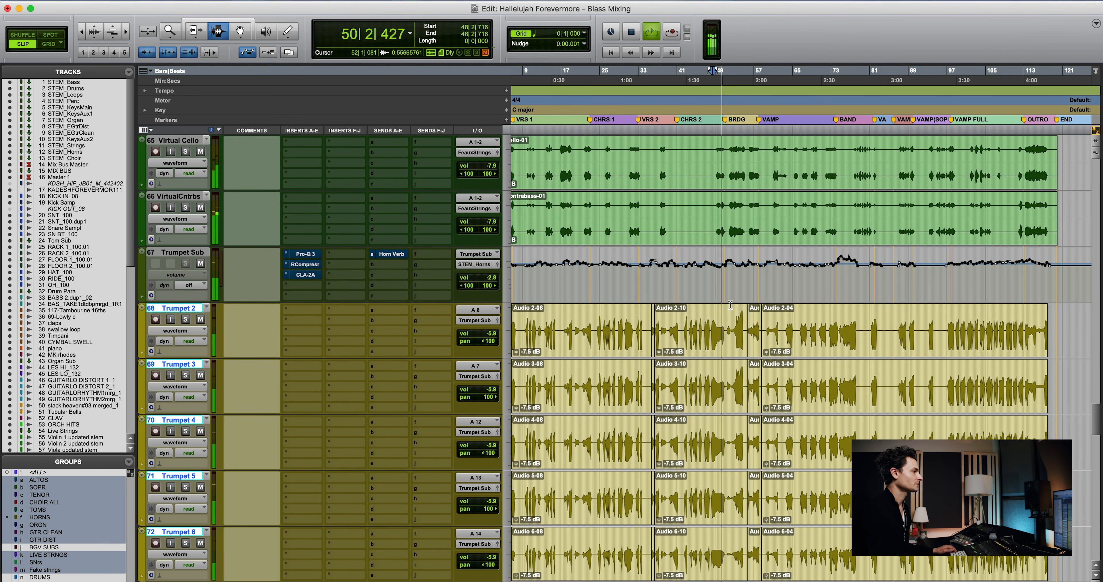
Restart playback in Chorus 1 at about bar 24, solo the trumpet tracks, and stop the transport
left_click(598, 330)
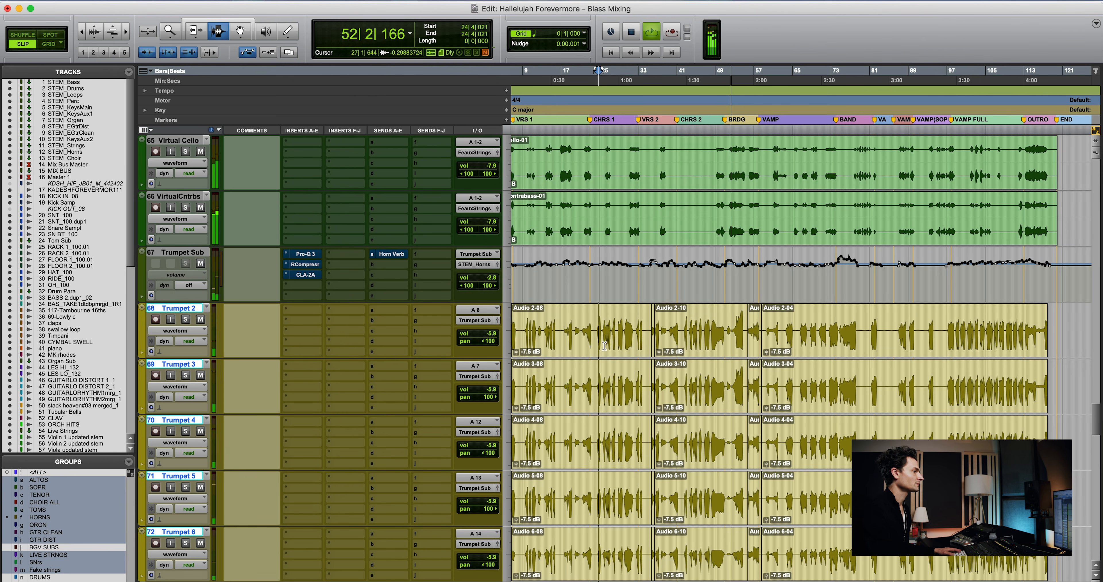
key("shift+s")
key("space")
Open the Pro-Q 3 on Trumpet Sub and examine its low-cut band and high-frequency band
left_click(303, 254)
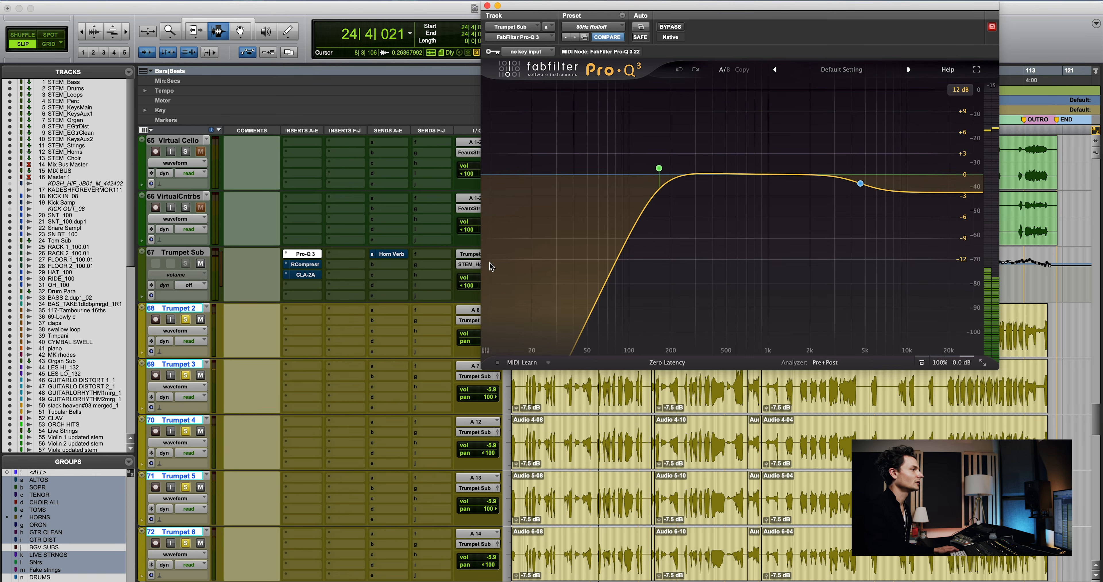
left_click(659, 168)
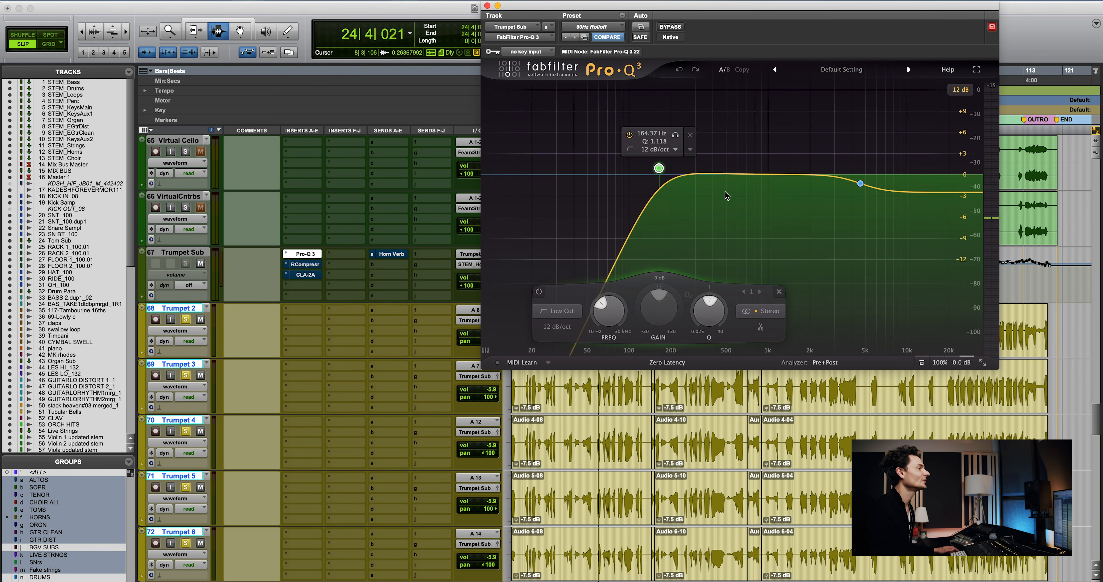
mouse_move(869, 187)
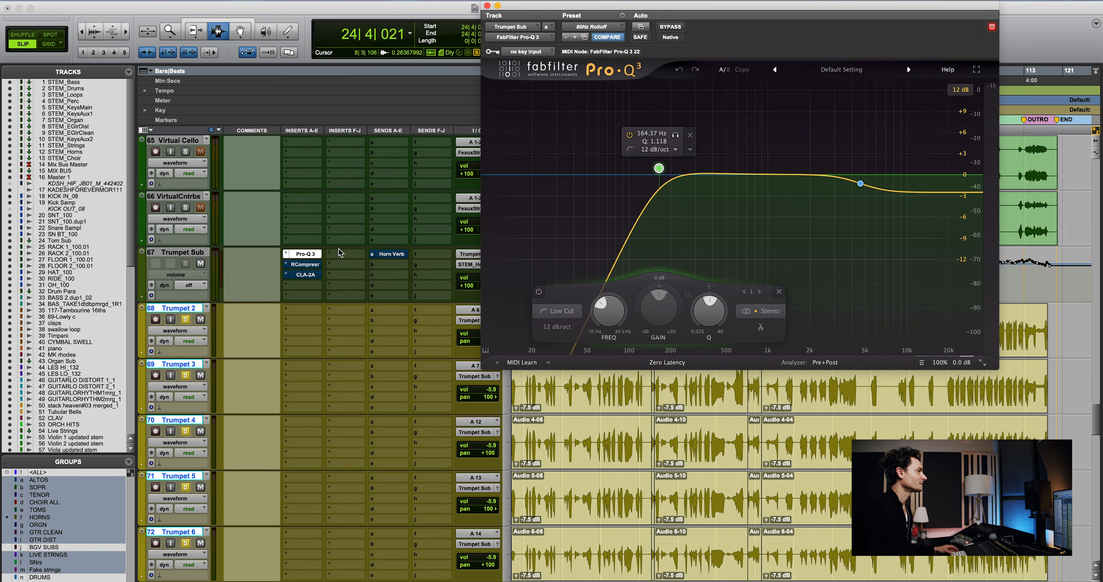
Open the RCompressor on Trumpet Sub and watch its gain reduction while the trumpets play from about bar 24
left_click(310, 265)
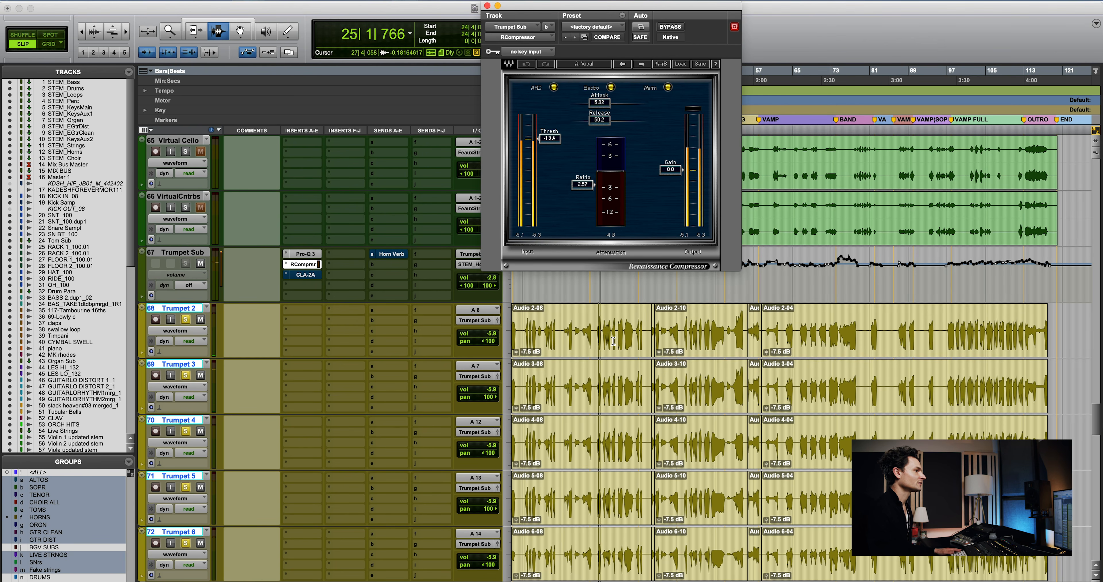
key("t")
key("t")
key("t")
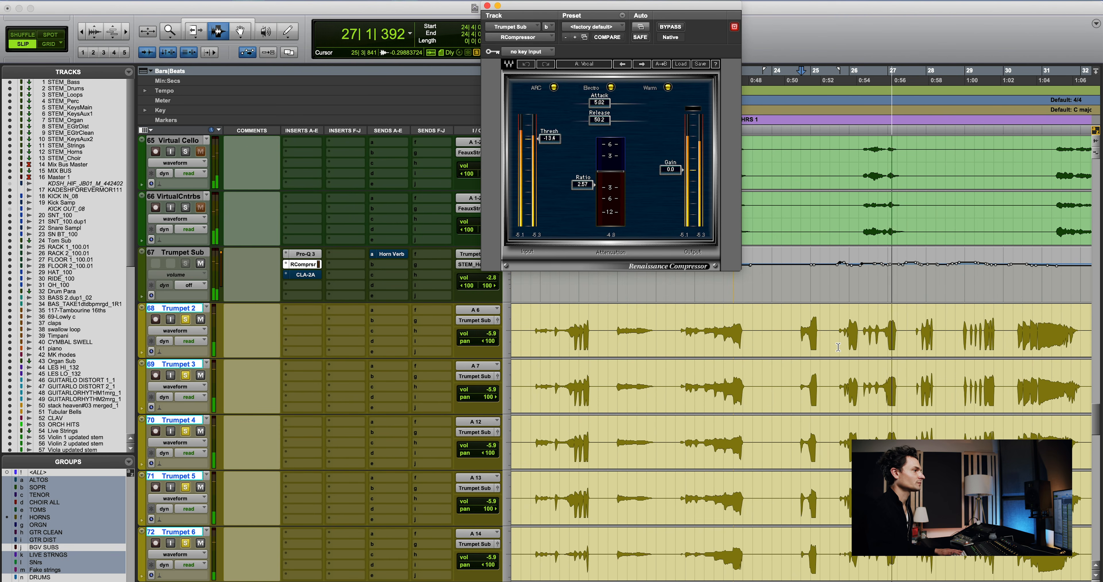
key("r")
key("space")
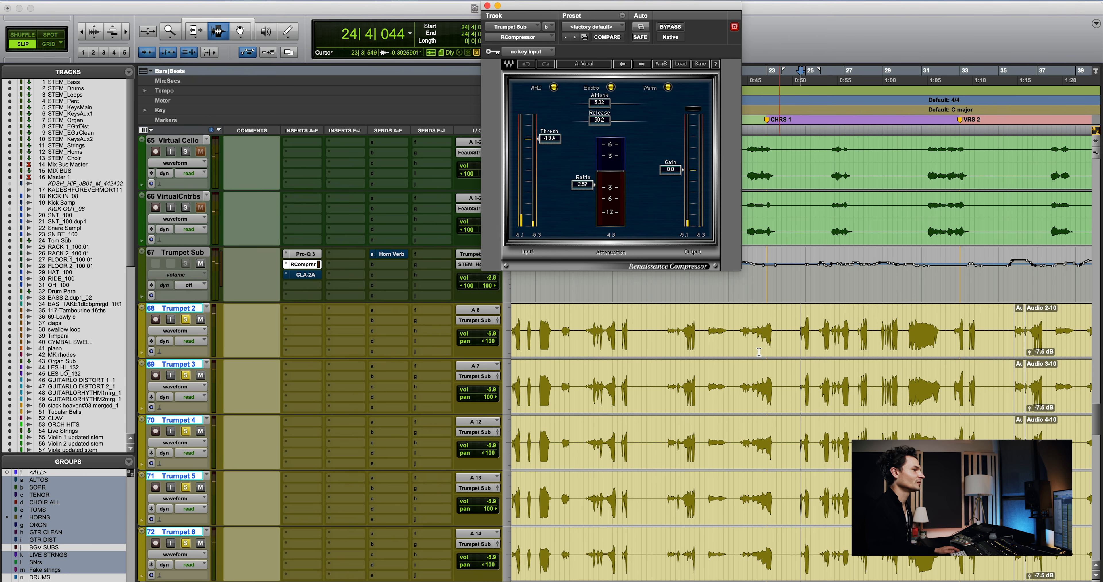
Play the trumpets from about bar 17 through the RCompressor and highlight the short phrase starting at bar 18
left_click(664, 352)
left_click(668, 353)
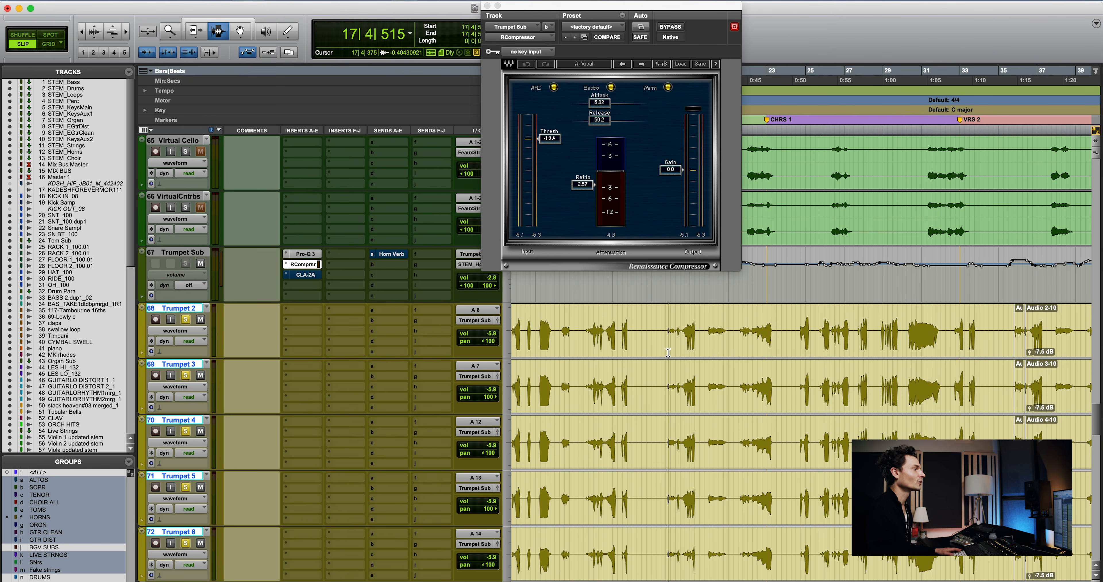
key("space")
key("t")
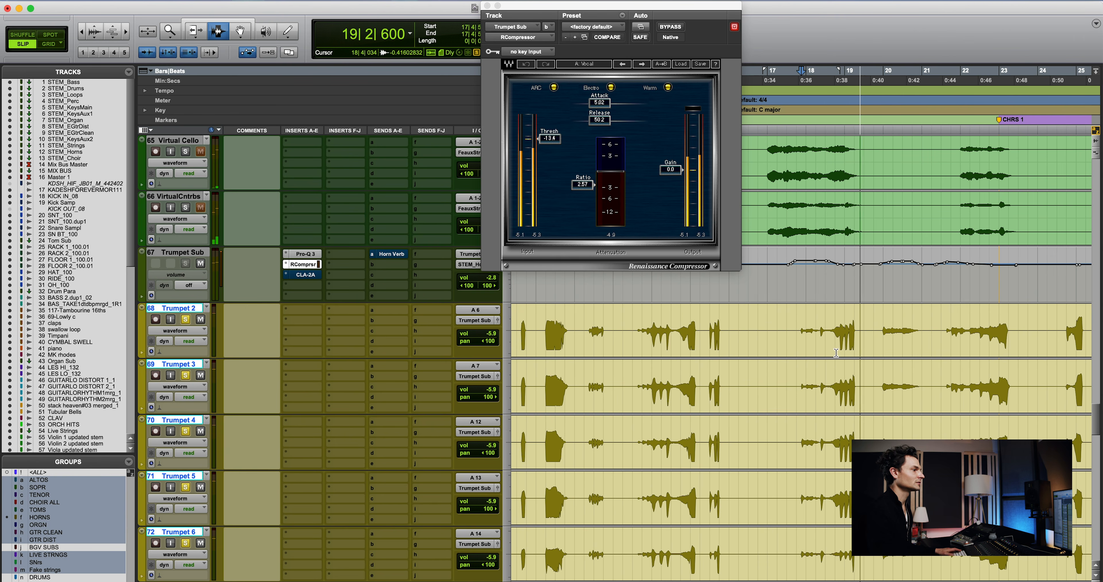
key("space")
left_click_drag(838, 346, 860, 346)
key("r")
key("r")
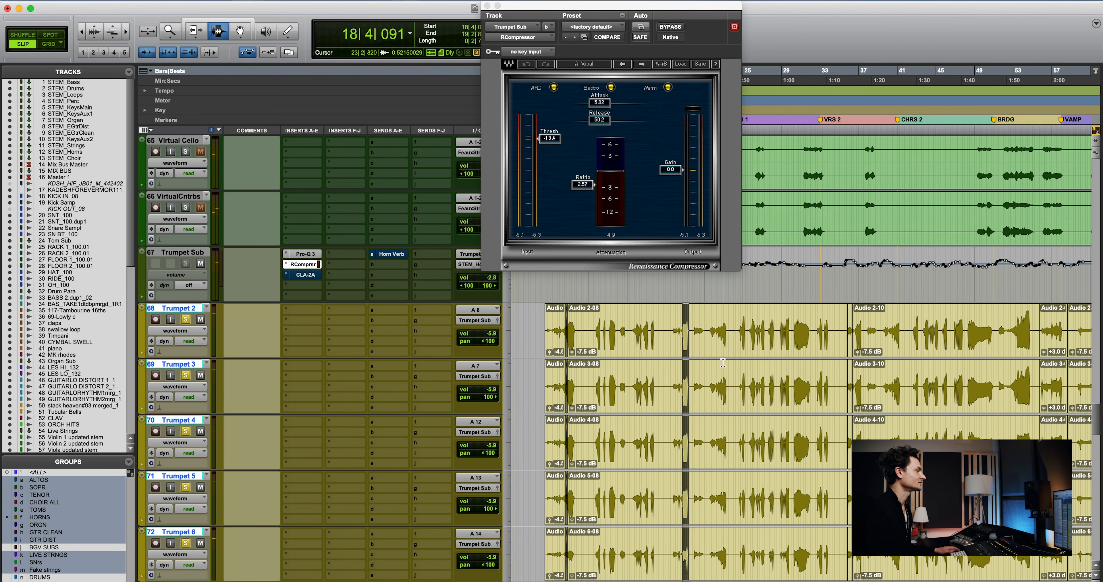
Open the CLA-2A on Trumpet Sub and check its gain reduction while playing phrases from about bar 18 onward
left_click(694, 363)
left_click(303, 274)
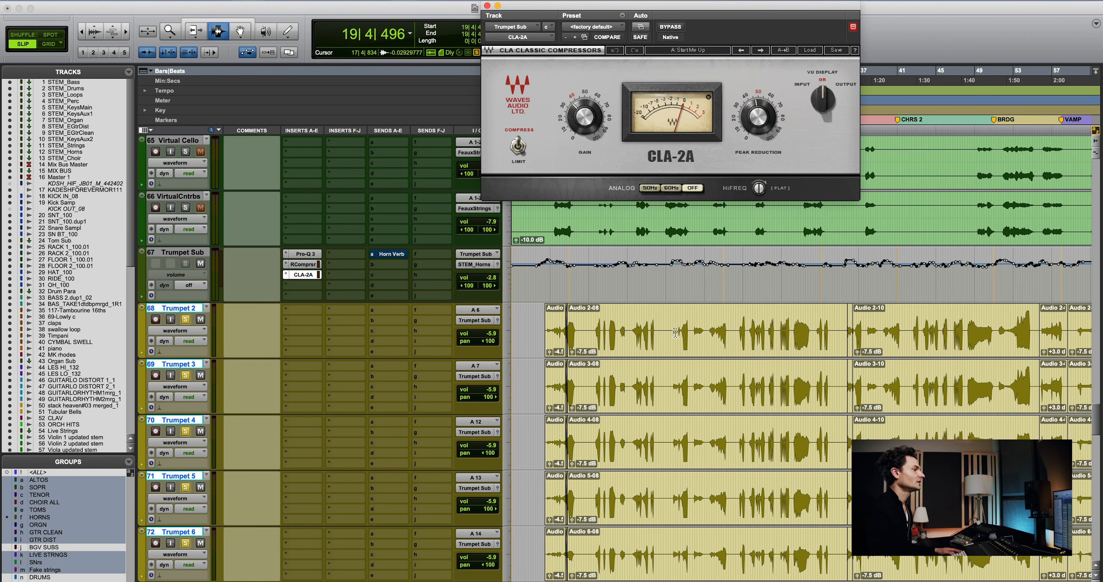
left_click(684, 339)
key("space")
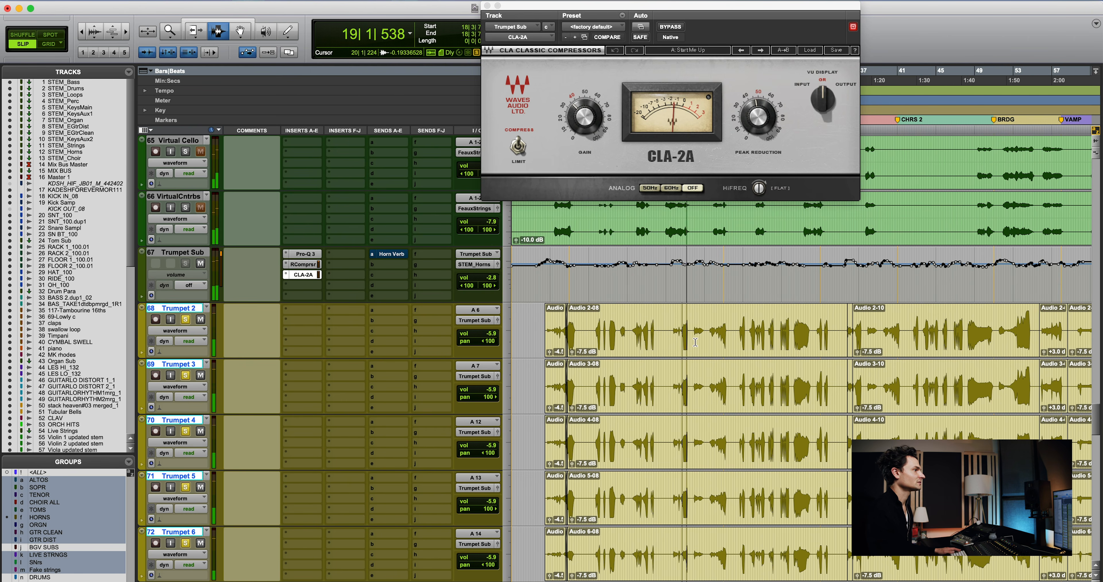
key("space")
left_click(714, 343)
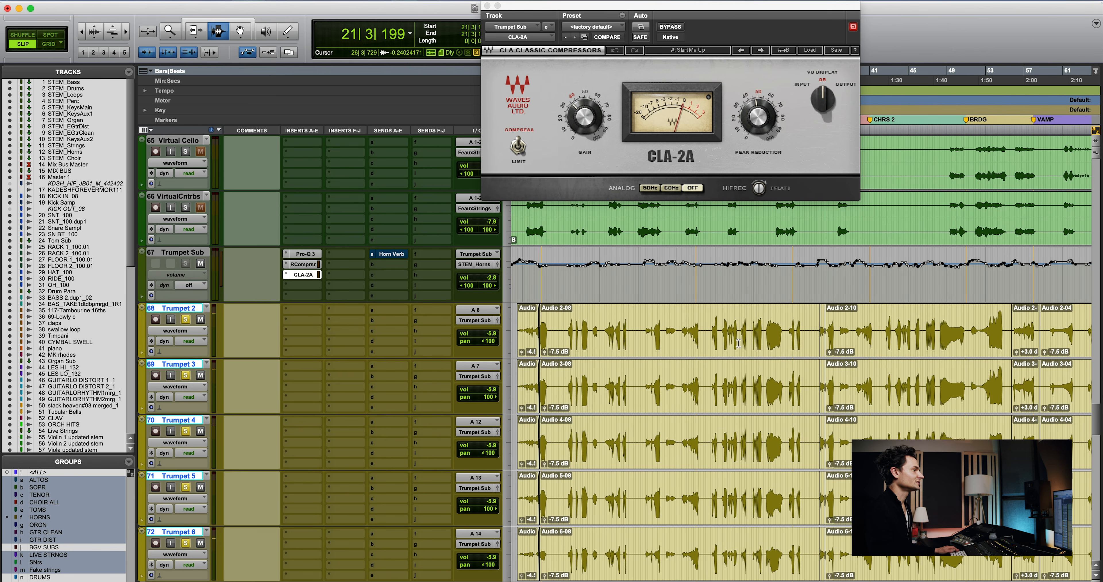
left_click(764, 344)
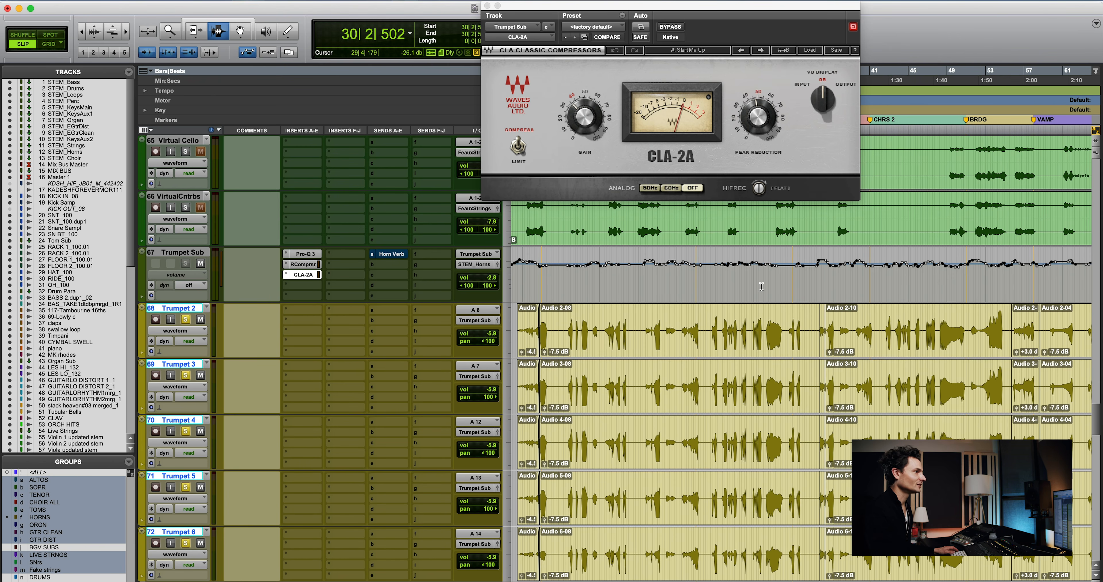
Open Trumpet Sub's Horn Verb send and listen to the trumpets with it from about bar 24
scroll(507, 270, "up", 1)
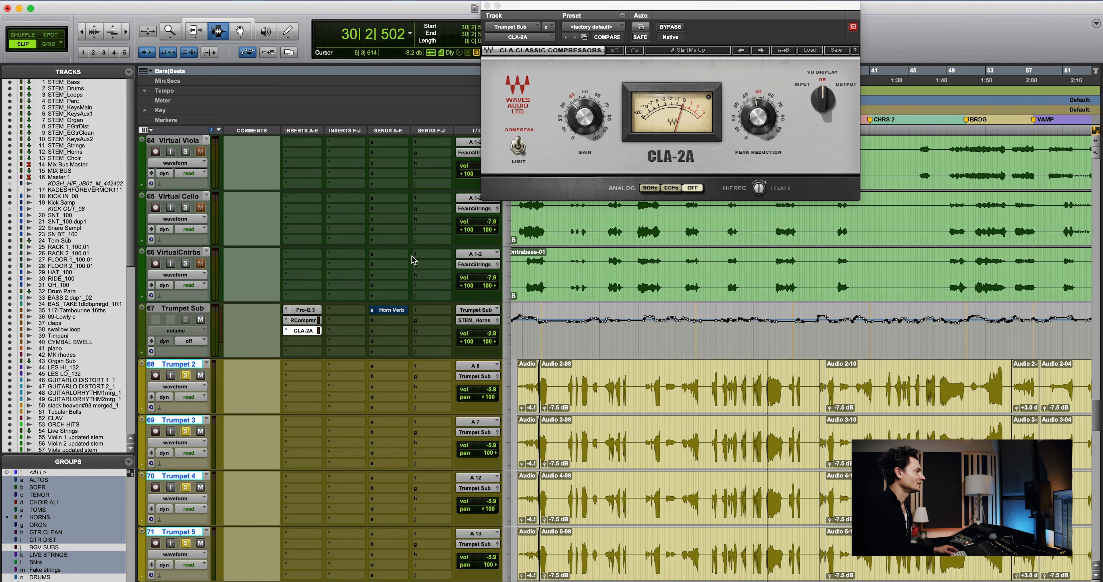
left_click(713, 385)
key("space")
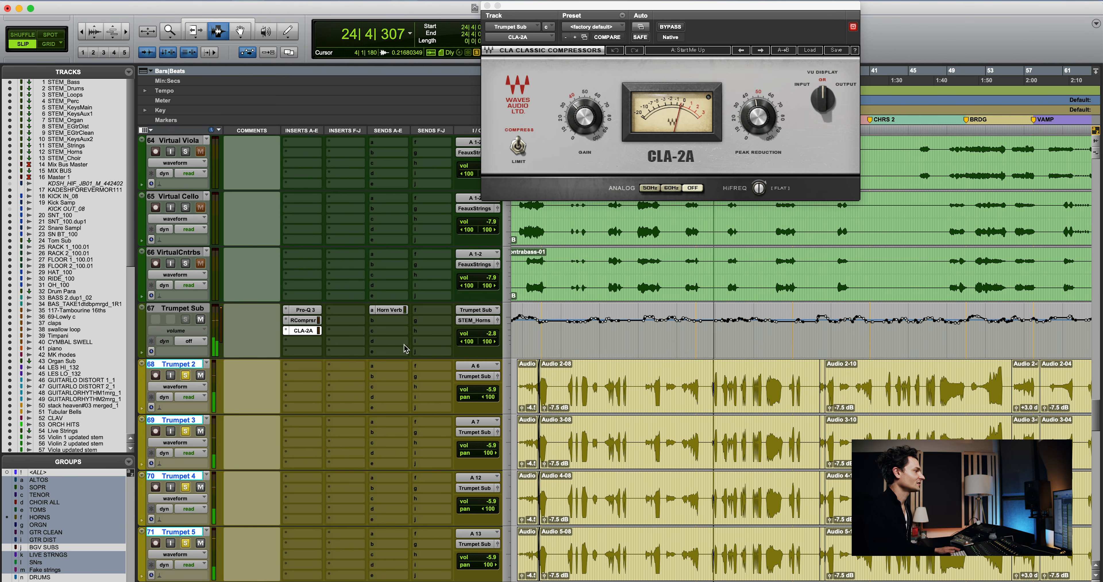
left_click(396, 309)
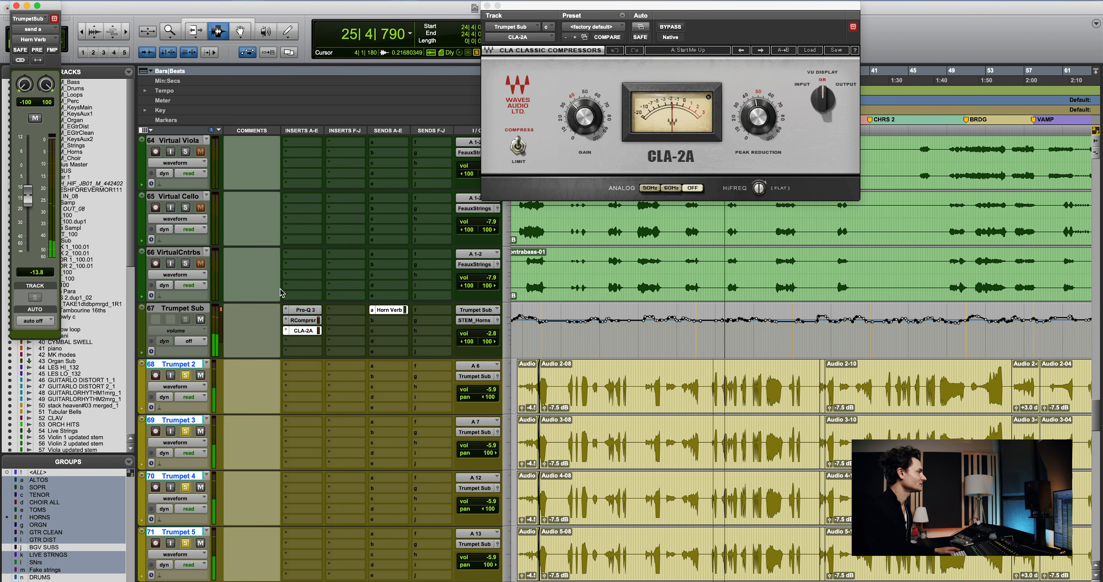
key("space")
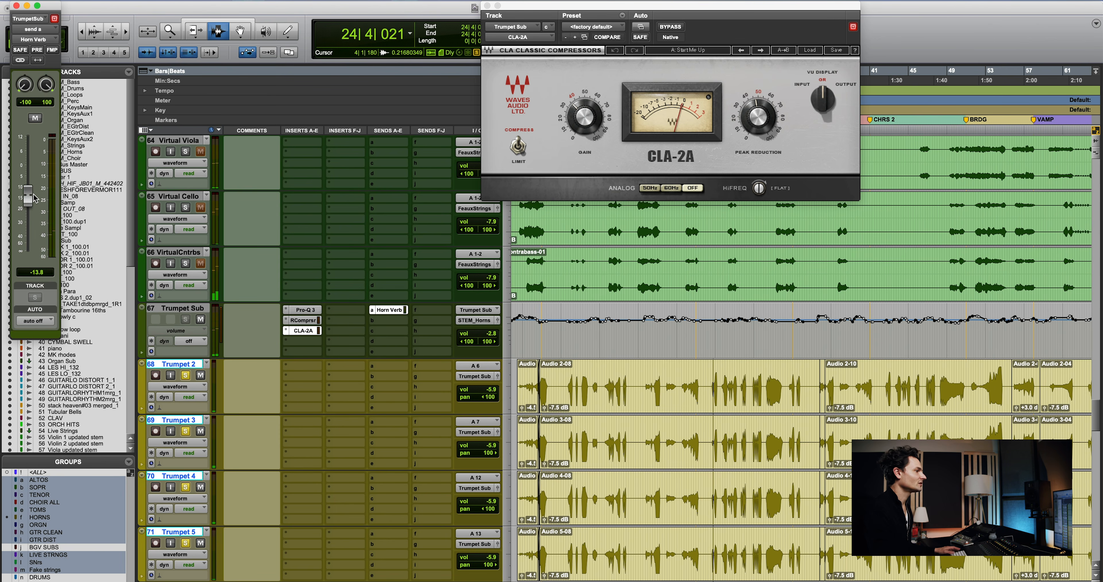
Compare the trumpets from bar 18 with the Horn Verb send muted, unsolo them, and close the CLA-2A window
left_click(655, 391)
key("space")
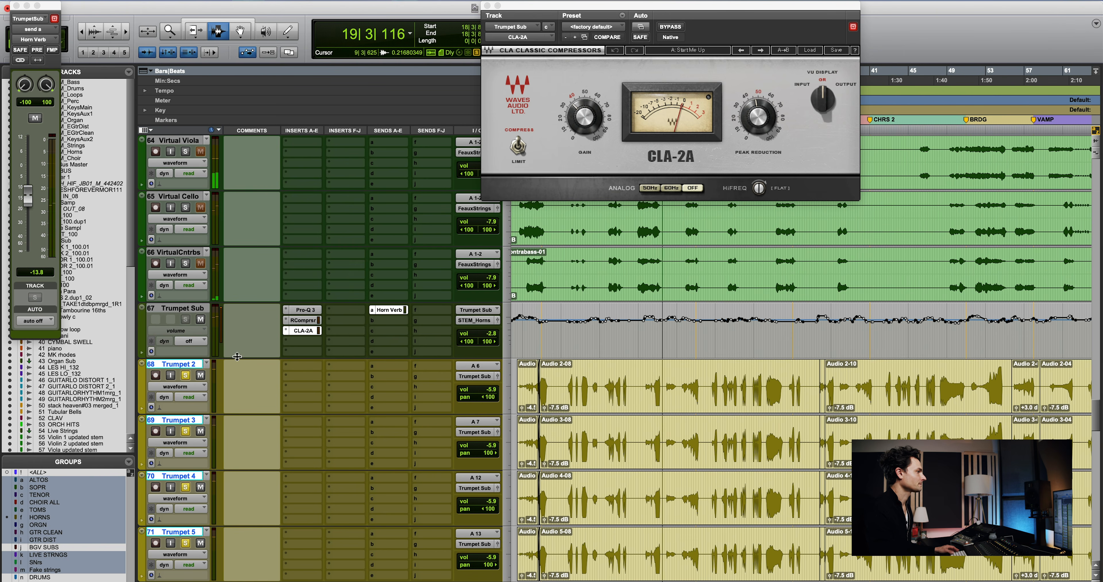
key("space")
key("space")
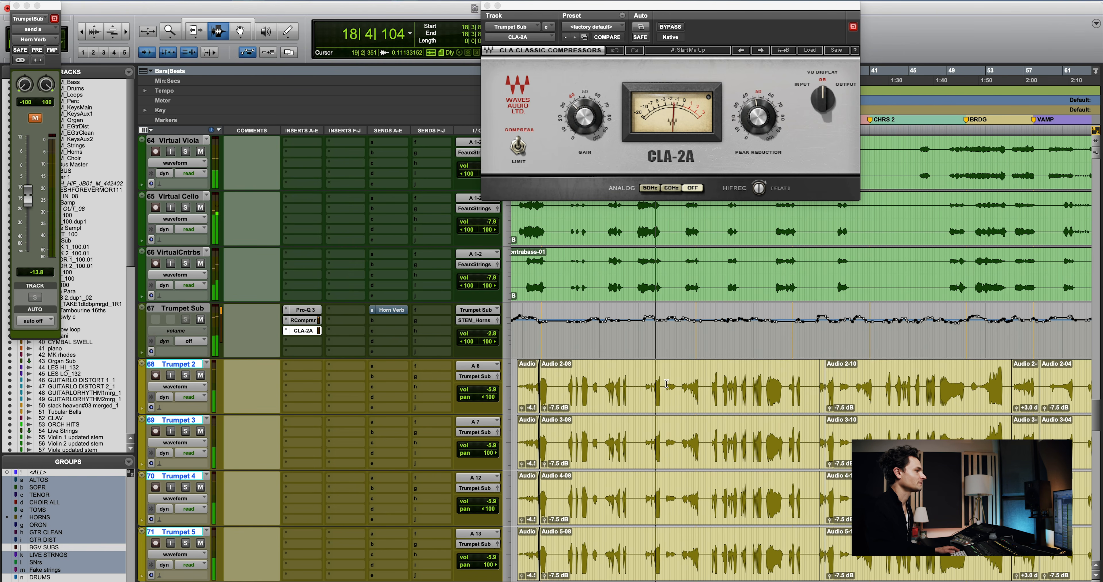
key("super+w")
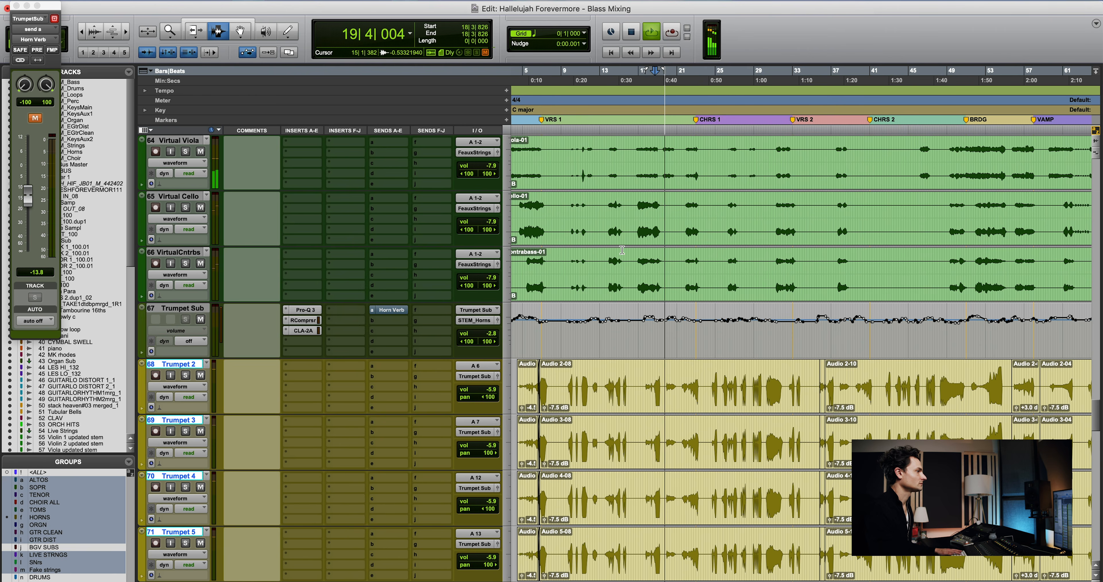
Listen to the trumpets in the full mix with the Horn Verb send unmuted and review the surrounding tracks up to MK rhodes
scroll(674, 414, "up", 5)
left_click(675, 417)
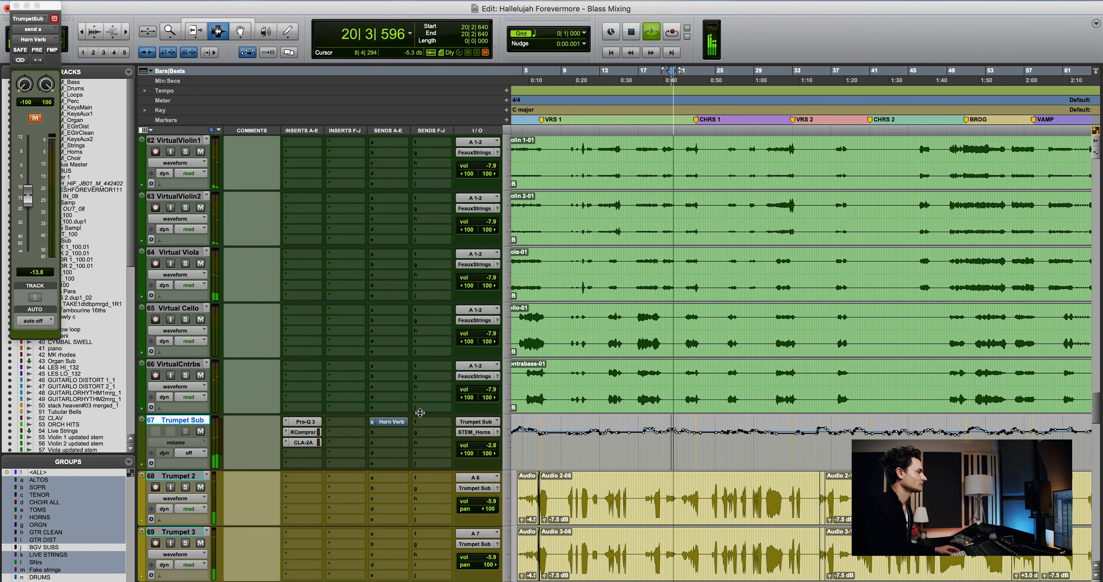
scroll(623, 446, "down", 20)
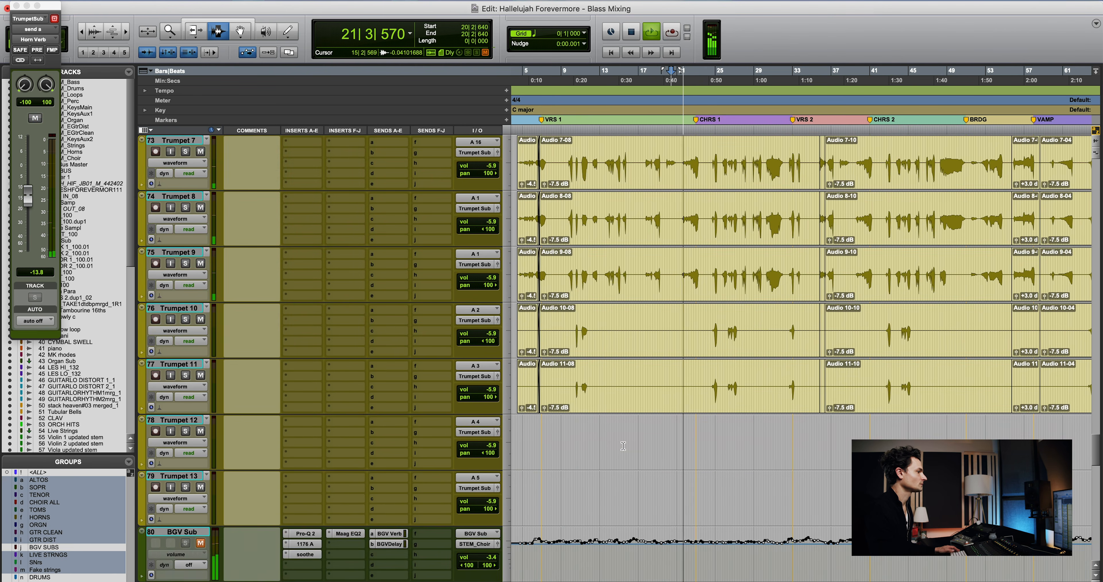
scroll(623, 446, "up", 8)
scroll(623, 445, "up", 20)
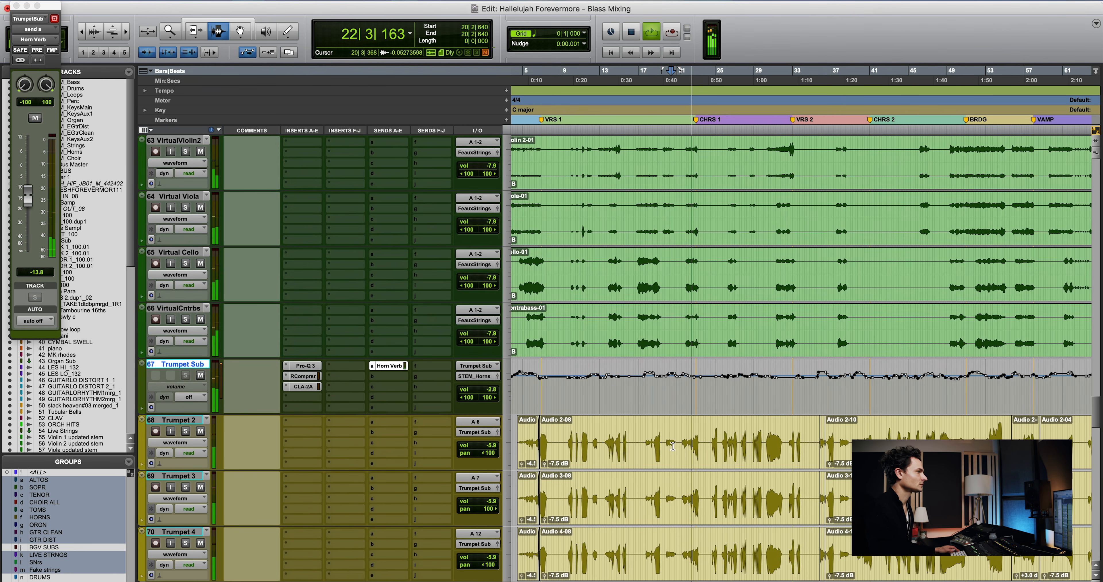
scroll(679, 447, "down", 12)
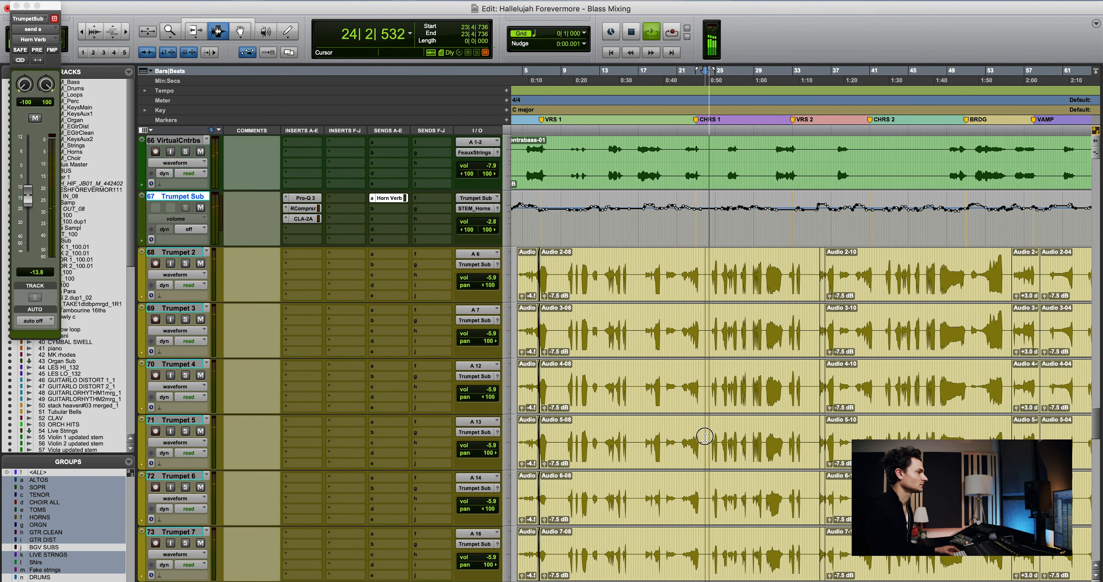
left_click(704, 437)
scroll(705, 437, "up", 20)
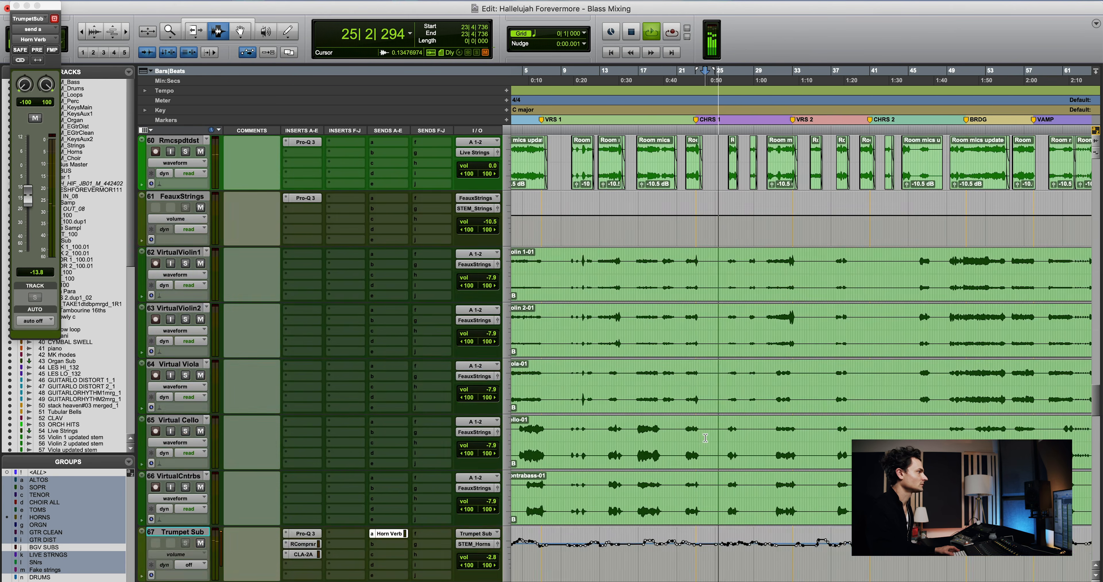
scroll(705, 438, "up", 10)
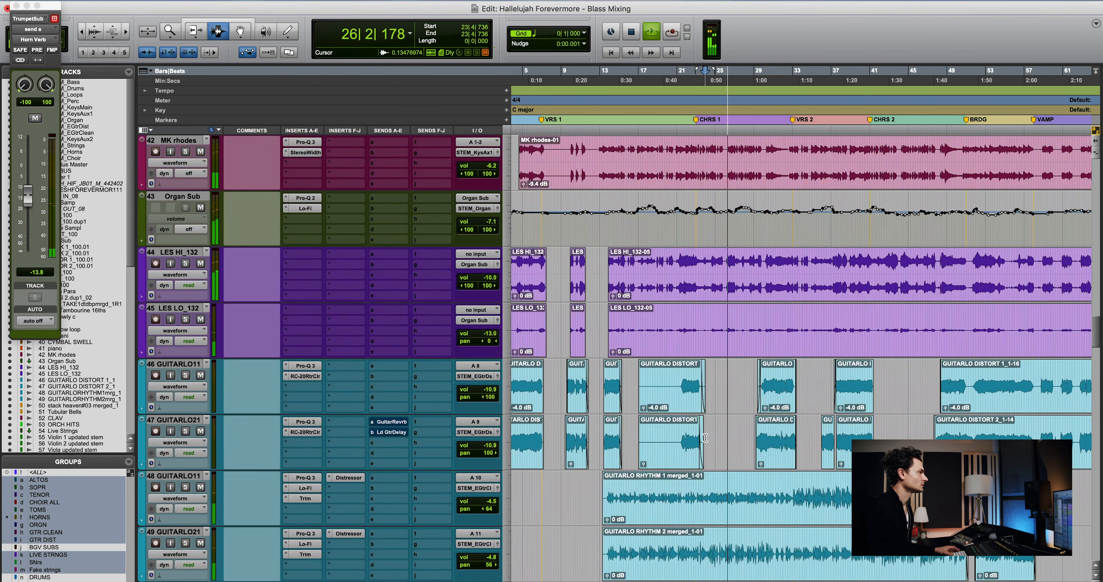
Stop playback and bring the background vocal tracks into view, starting at BGV Sub
key("space")
scroll(705, 437, "up", 13)
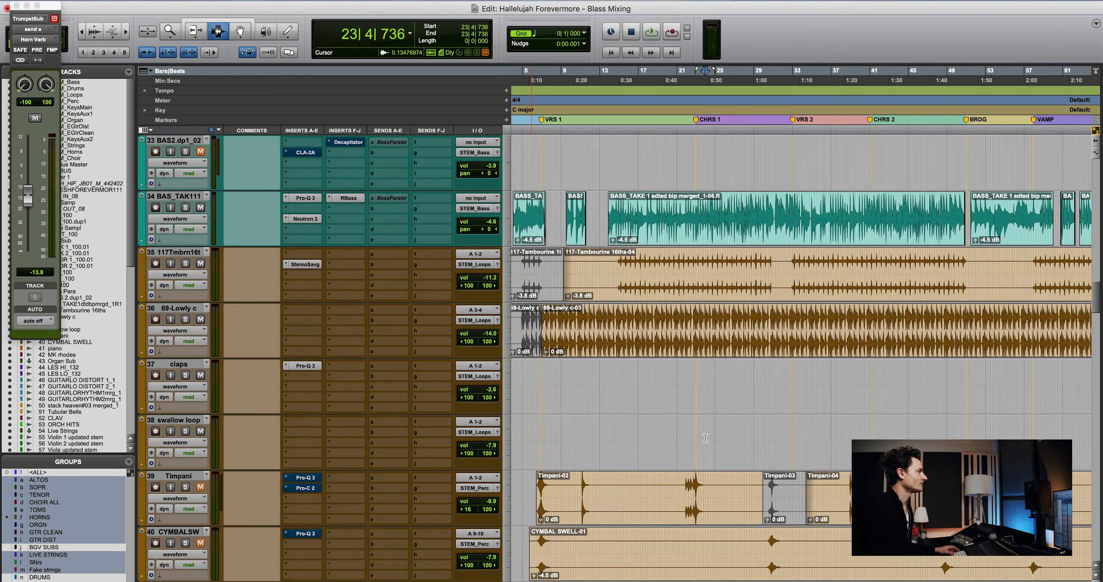
scroll(705, 437, "up", 5)
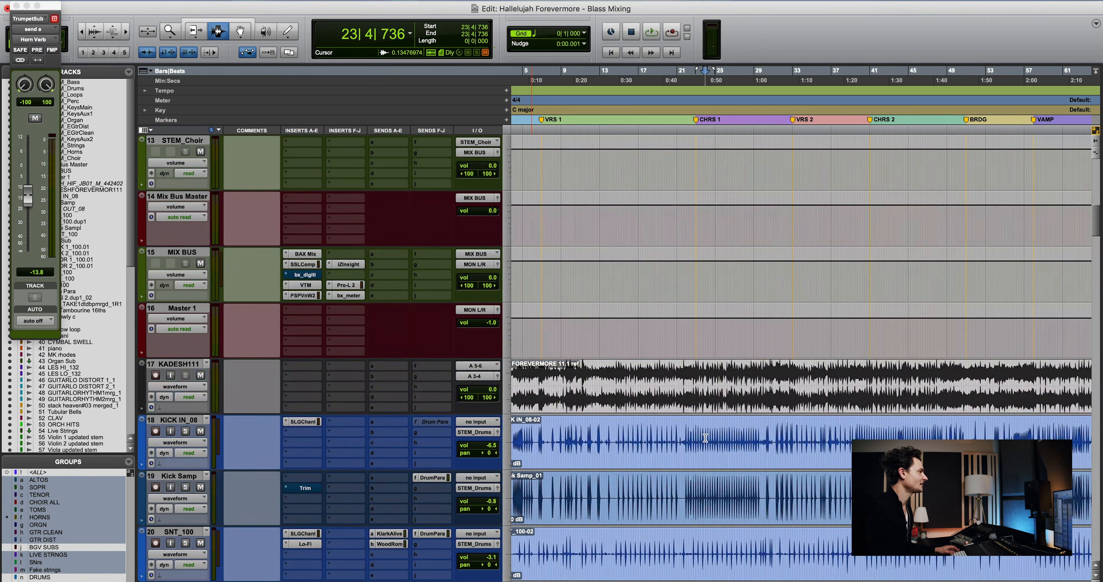
scroll(670, 418, "down", 20)
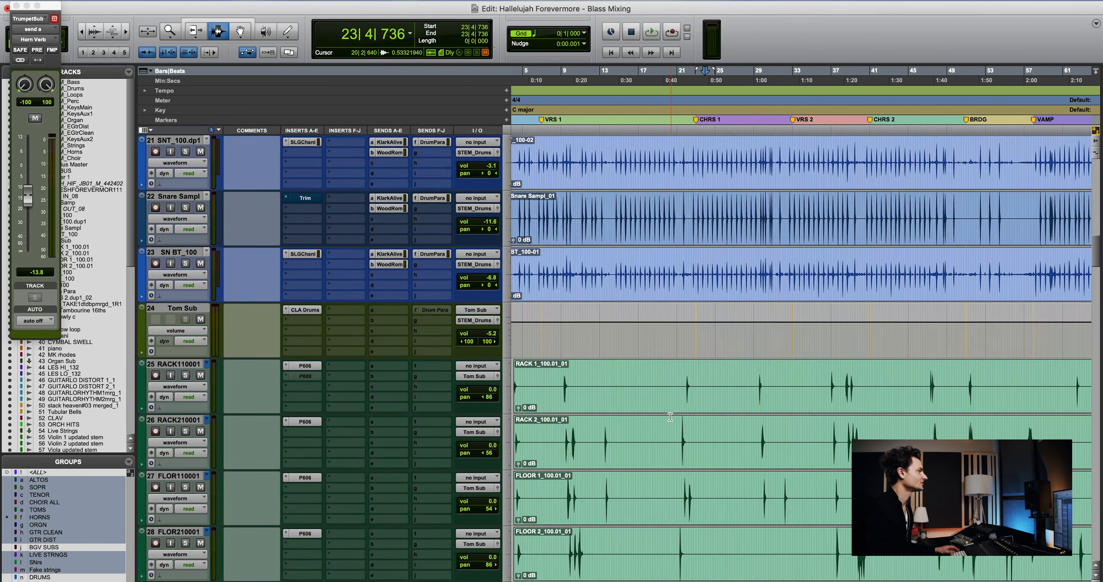
scroll(668, 417, "down", 15)
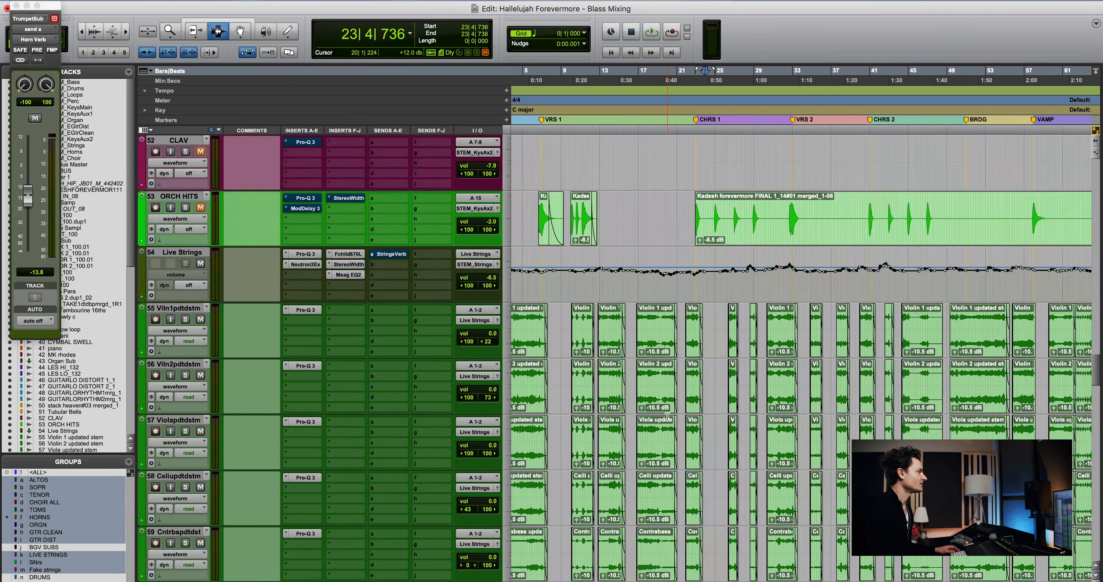
scroll(668, 417, "down", 6)
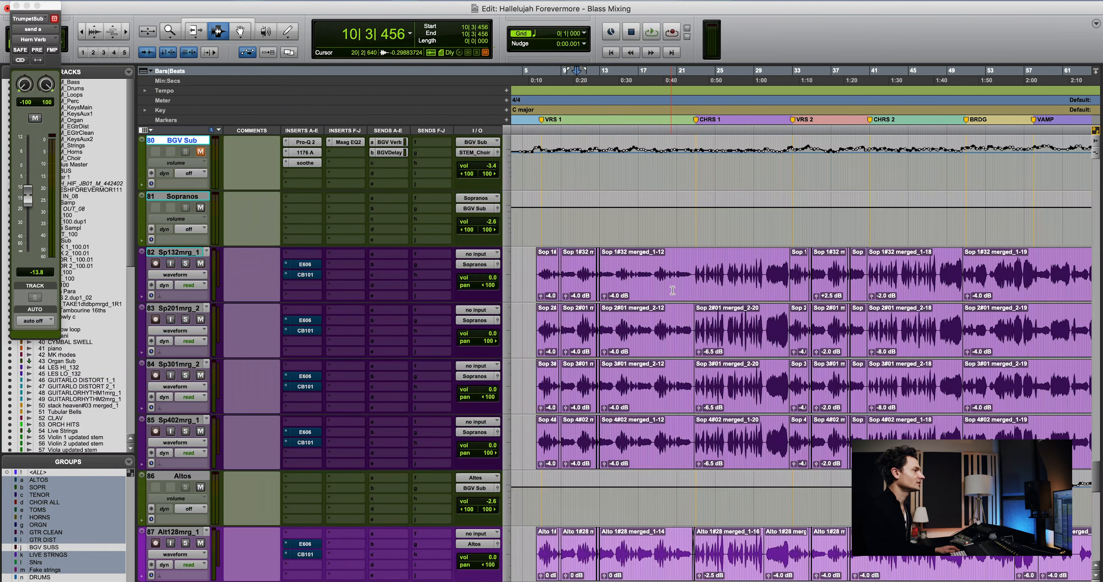
Examine the soprano, alto and tenor tracks grouped under BGV Sub, including their clip gains around CHRS 1
scroll(679, 298, "down", 1)
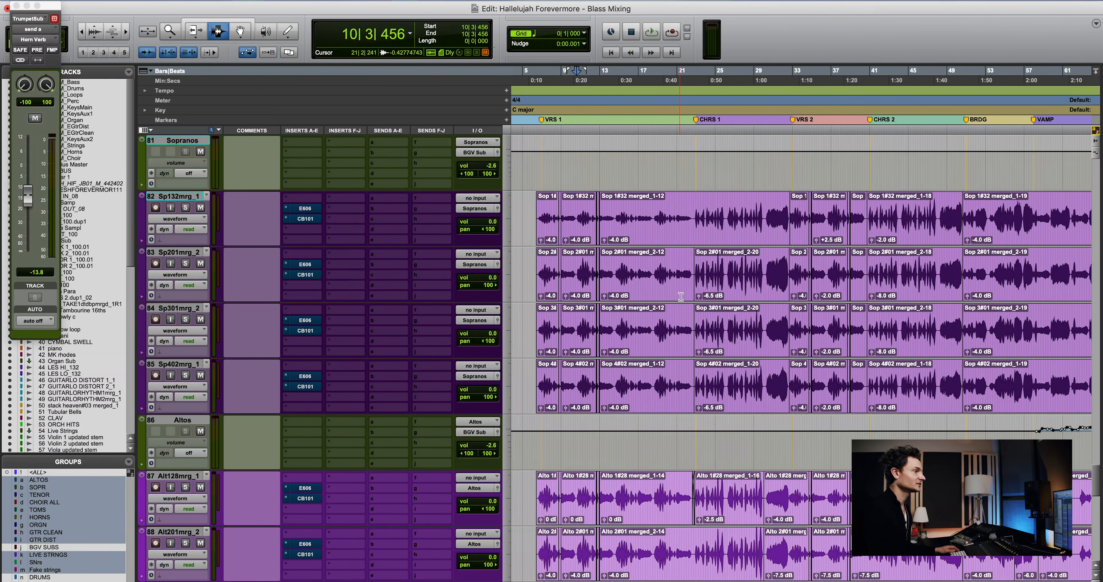
scroll(731, 289, "down", 1)
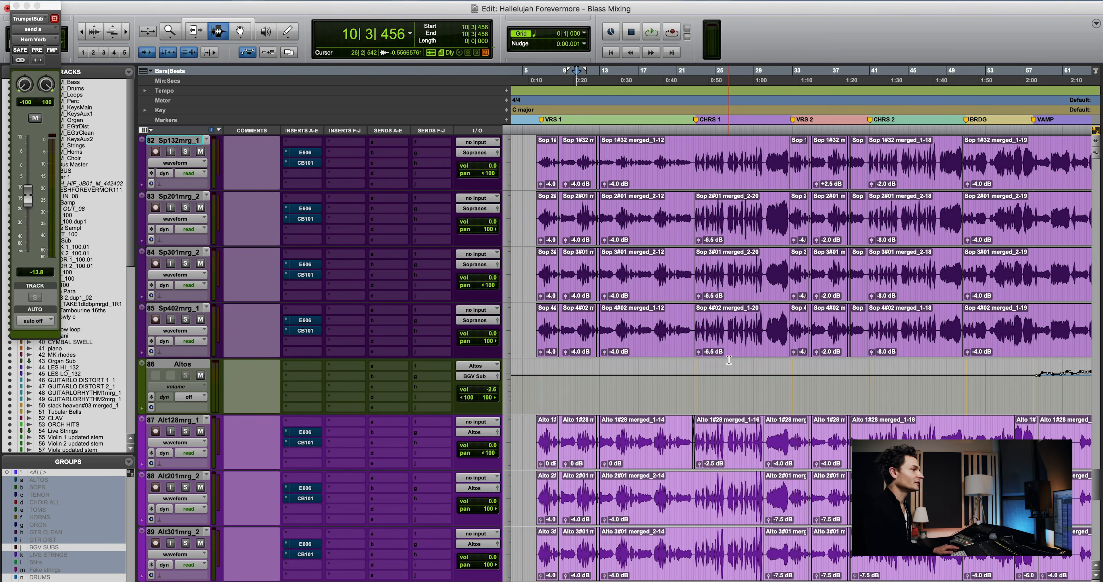
scroll(729, 361, "up", 2)
left_click(694, 326)
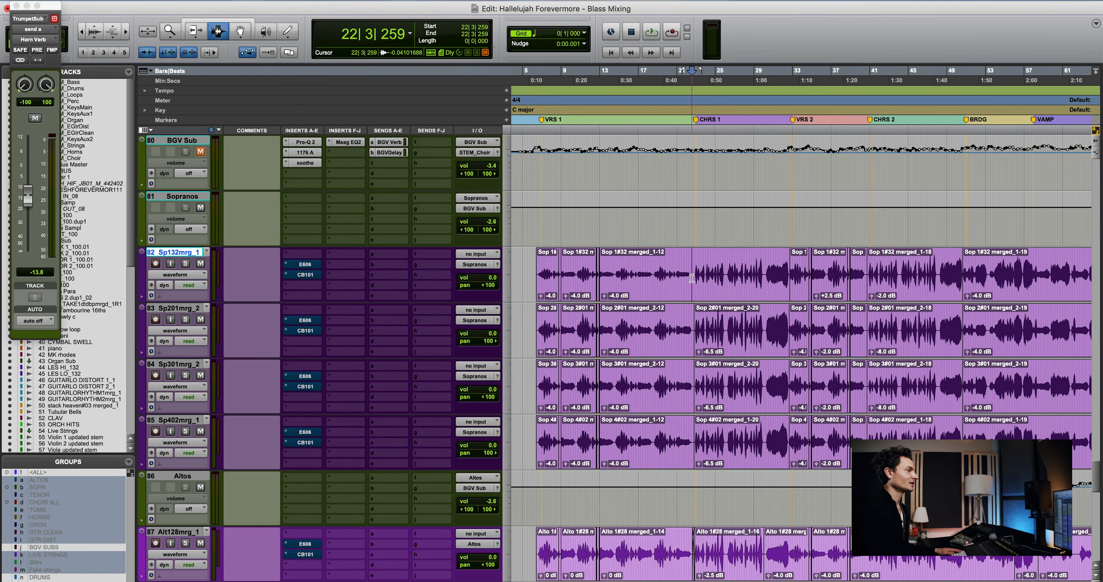
scroll(625, 300, "down", 5)
scroll(633, 312, "down", 4)
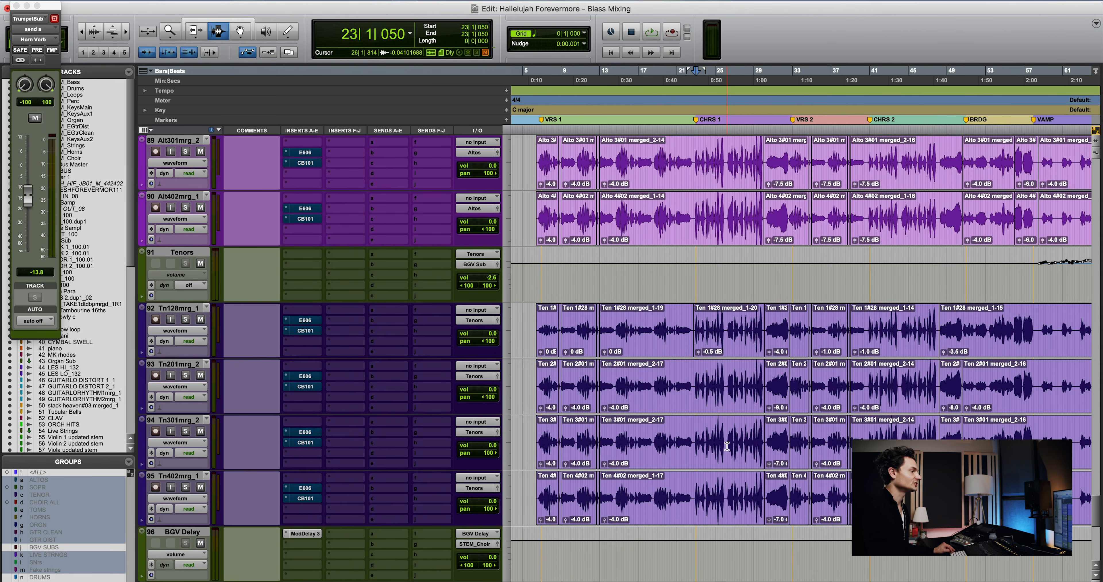
scroll(727, 446, "up", 5)
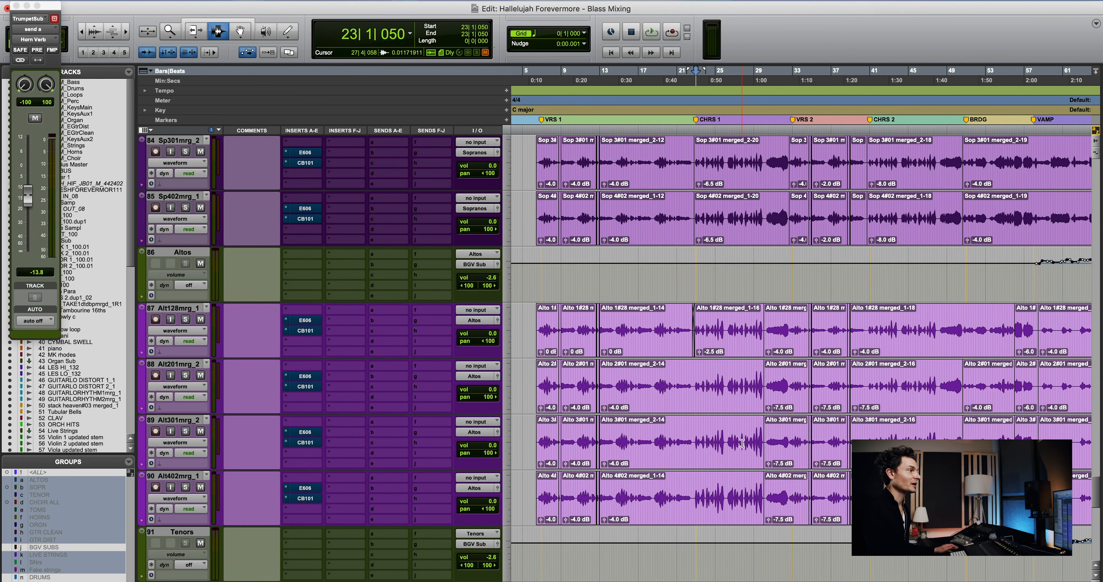
scroll(737, 445, "up", 5)
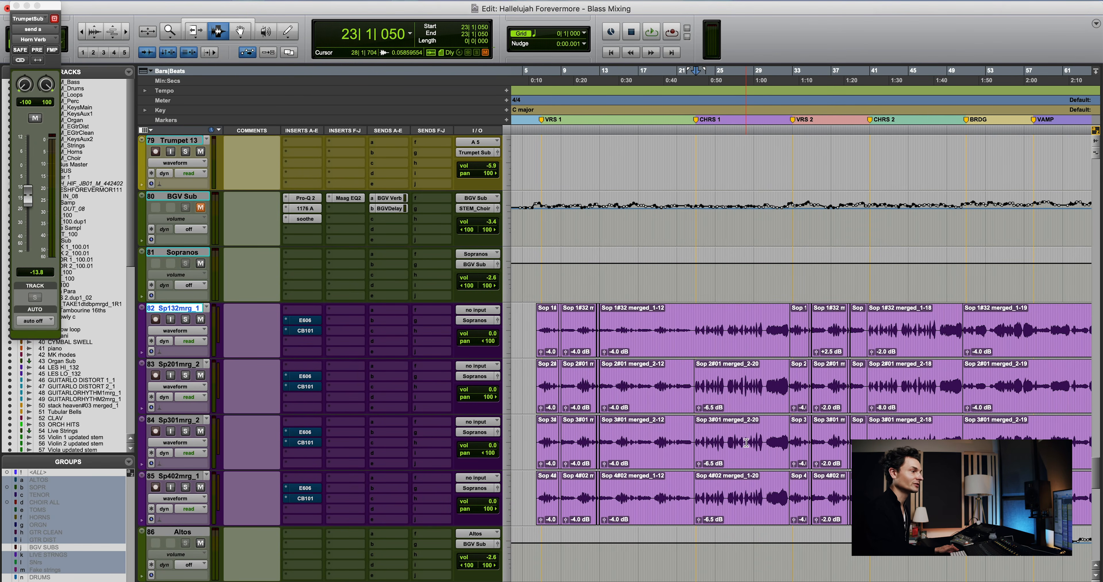
Solo the four soprano tracks and play them from about bar 24
left_click(190, 476, "shift")
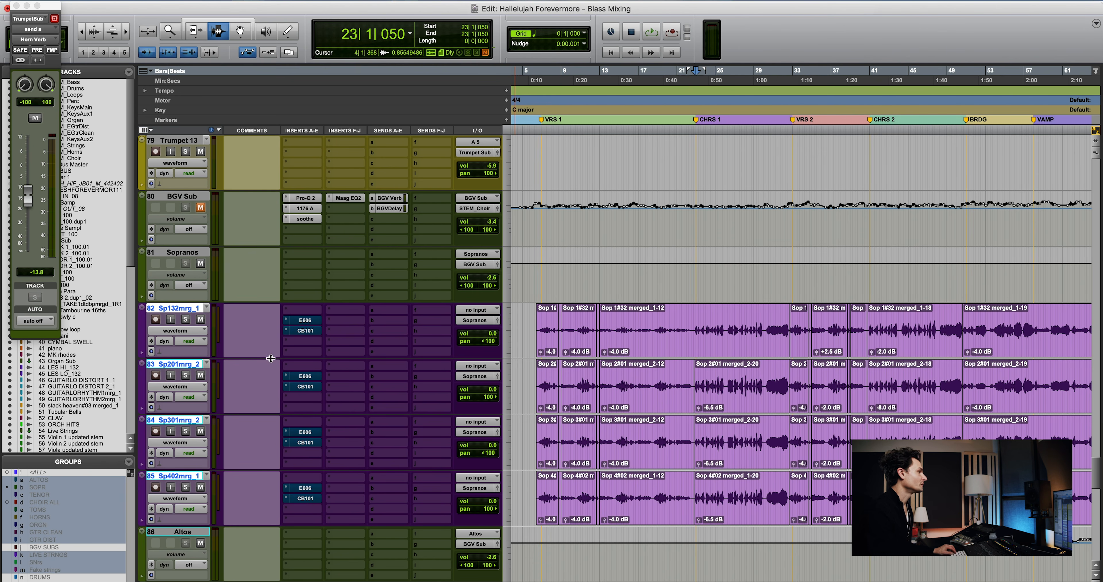
left_click(185, 319)
key("space")
scroll(757, 452, "down", 5)
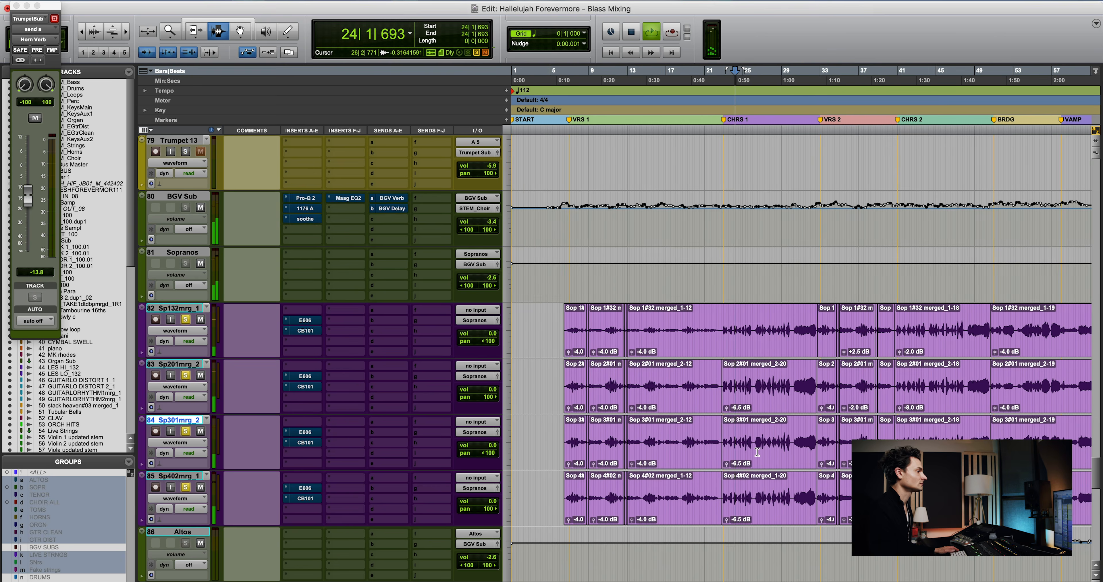
Select about bars 25 to 30 across the four alto tracks and solo them alongside the sopranos
scroll(757, 451, "down", 2)
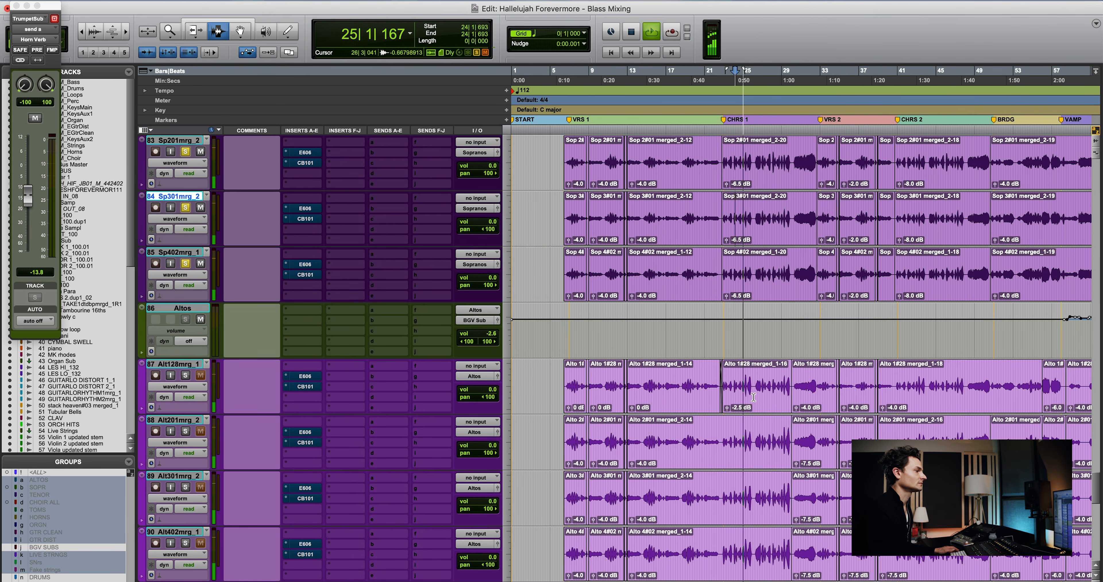
left_click_drag(746, 398, 803, 546)
key("shift+s")
scroll(739, 453, "down", 10)
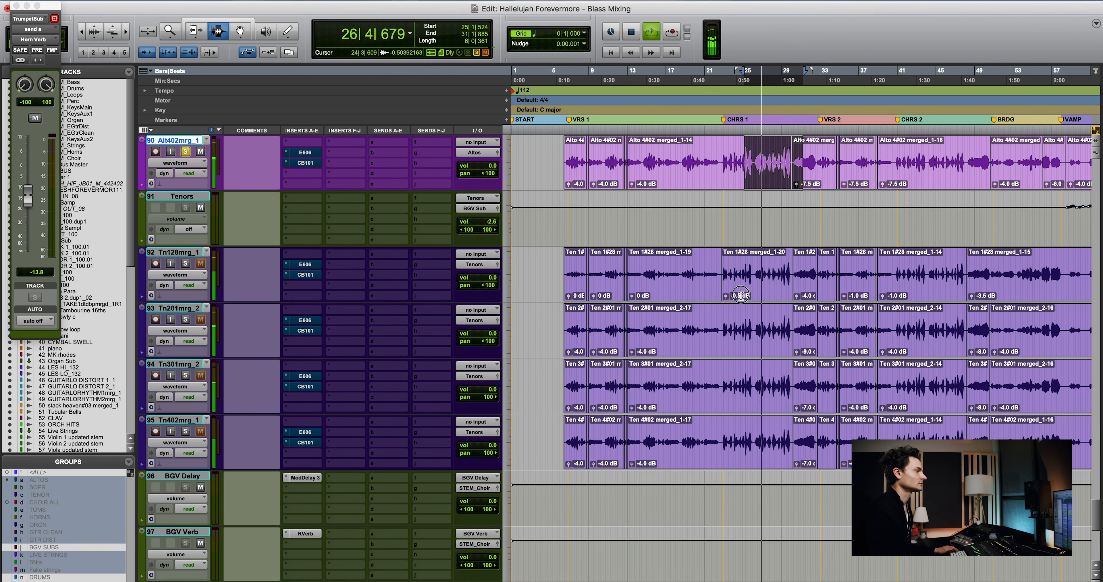
Select bars 24 to 33 across the four tenor tracks and add them to the soloed choir
left_click_drag(739, 453, 825, 428)
key("shift+s")
scroll(782, 399, "up", 3)
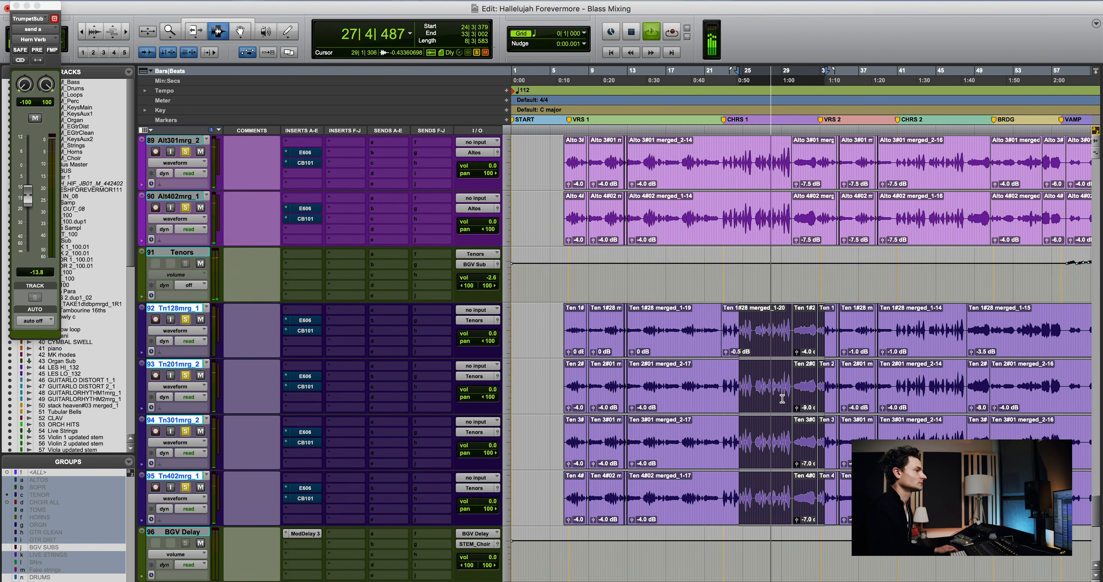
scroll(782, 399, "up", 2)
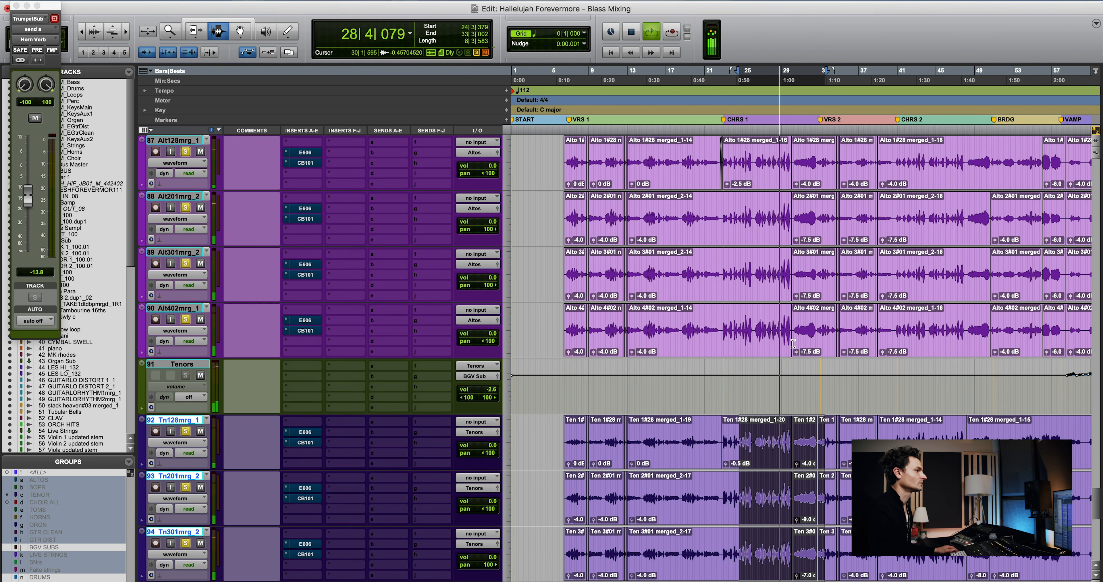
scroll(786, 351, "up", 2)
Play the soloed choir from bar 29, stop it, and mark about bars 23 to 26 across the choir tracks
left_click(788, 330)
scroll(787, 330, "right", 5)
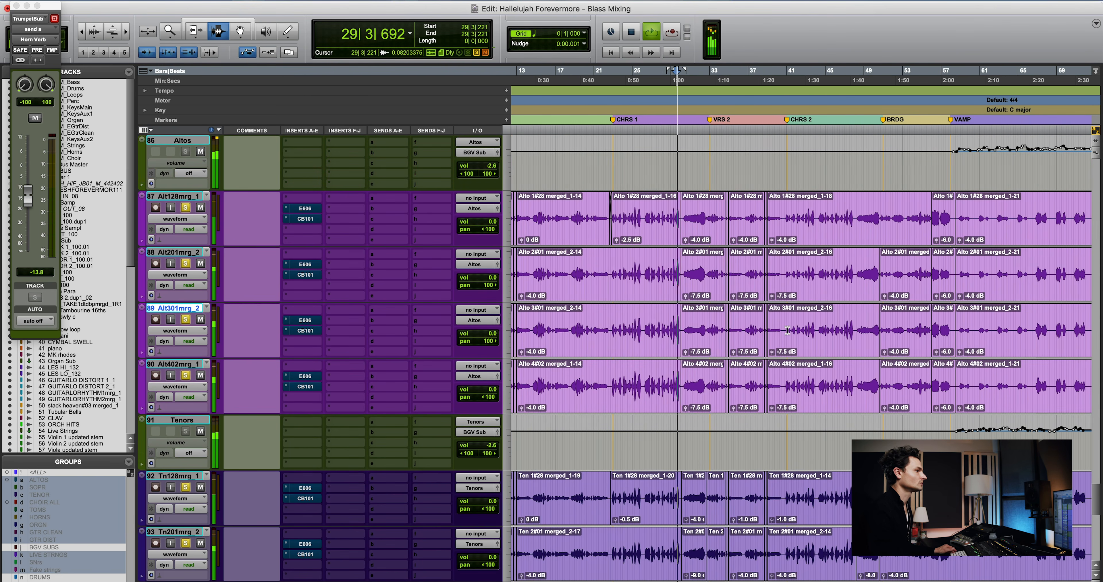
left_click(631, 336)
key("space")
left_click_drag(623, 339, 645, 339)
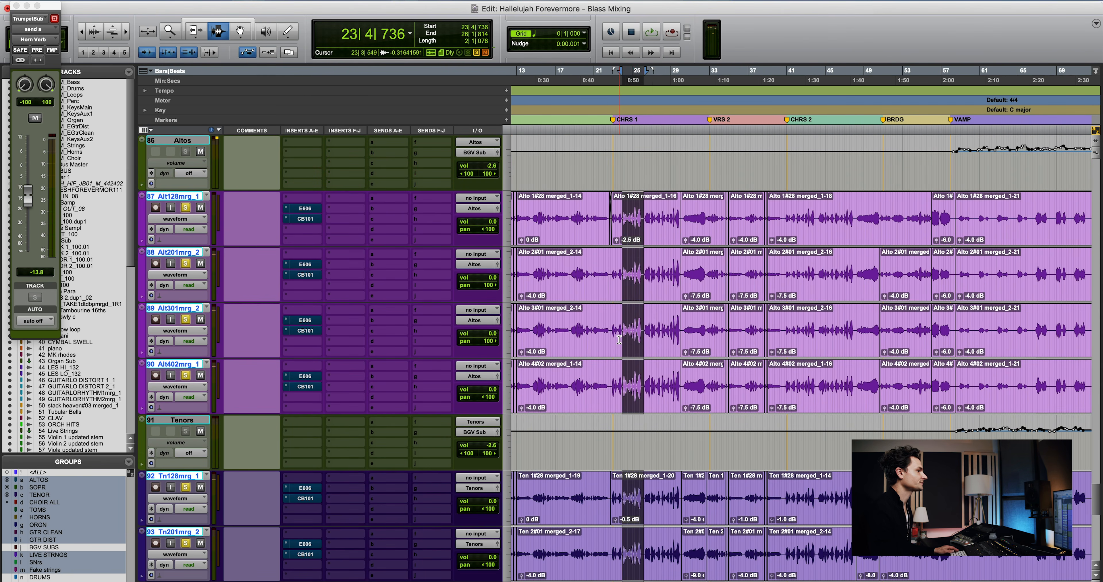
left_click(619, 337)
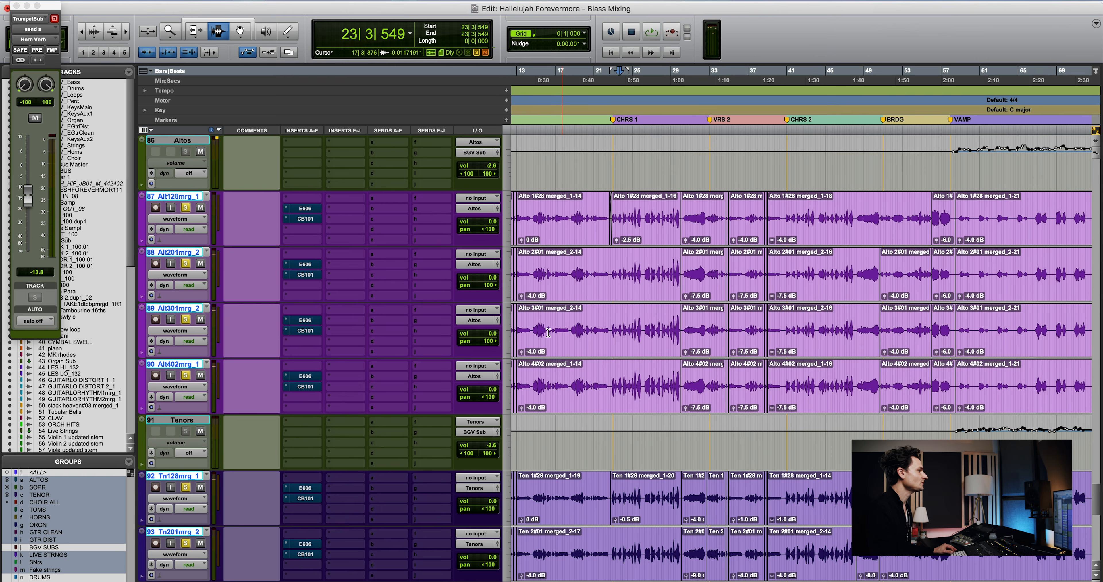
Enable the choir's bypassed E606 and CB101 inserts and check the CB101 on the second alto while playing from bar 25
left_click(305, 265)
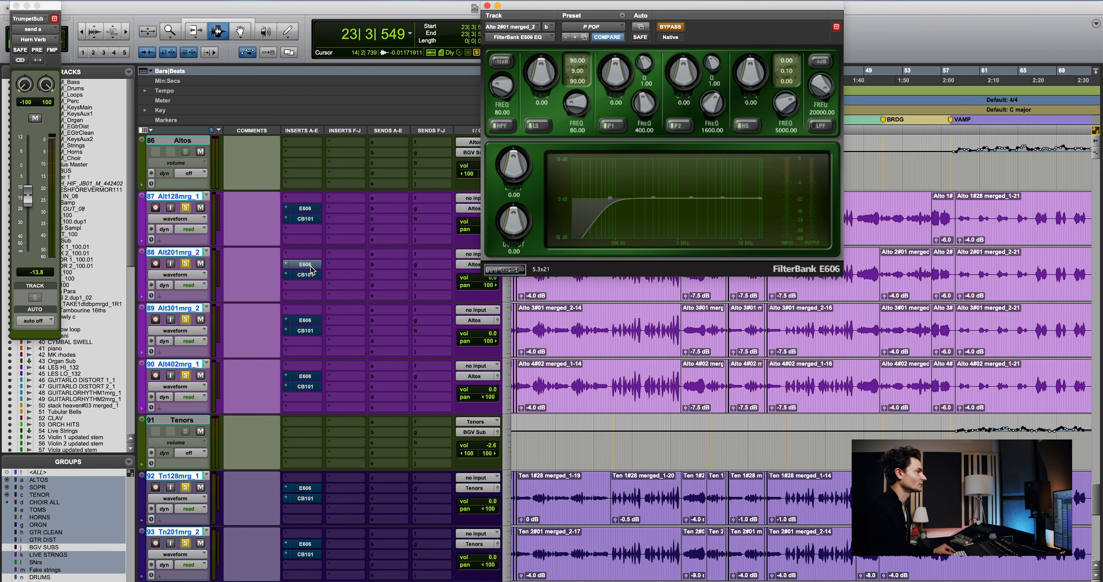
left_click(304, 274)
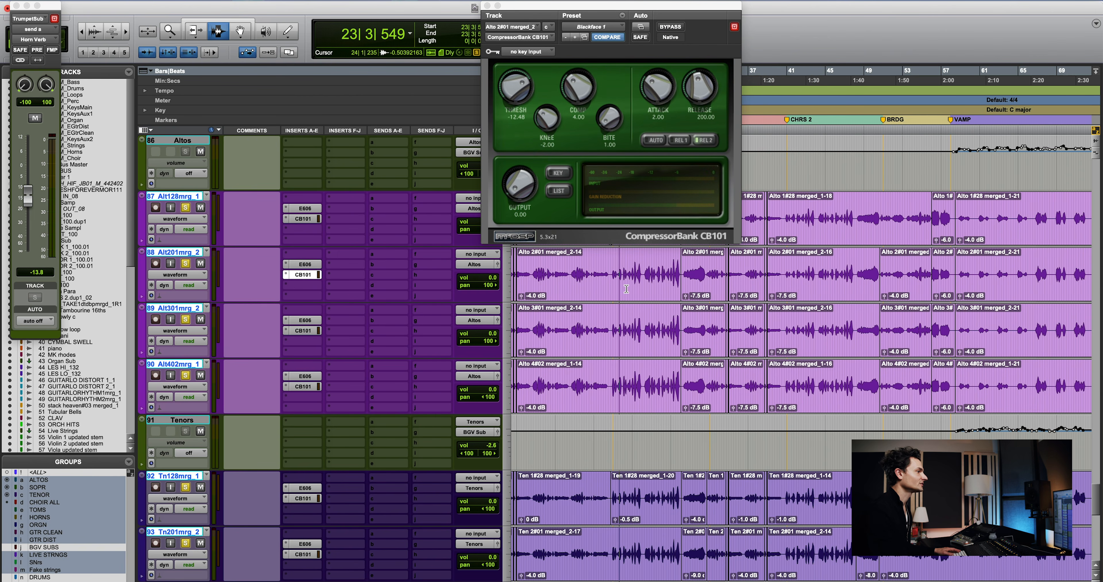
left_click(634, 284)
key("space")
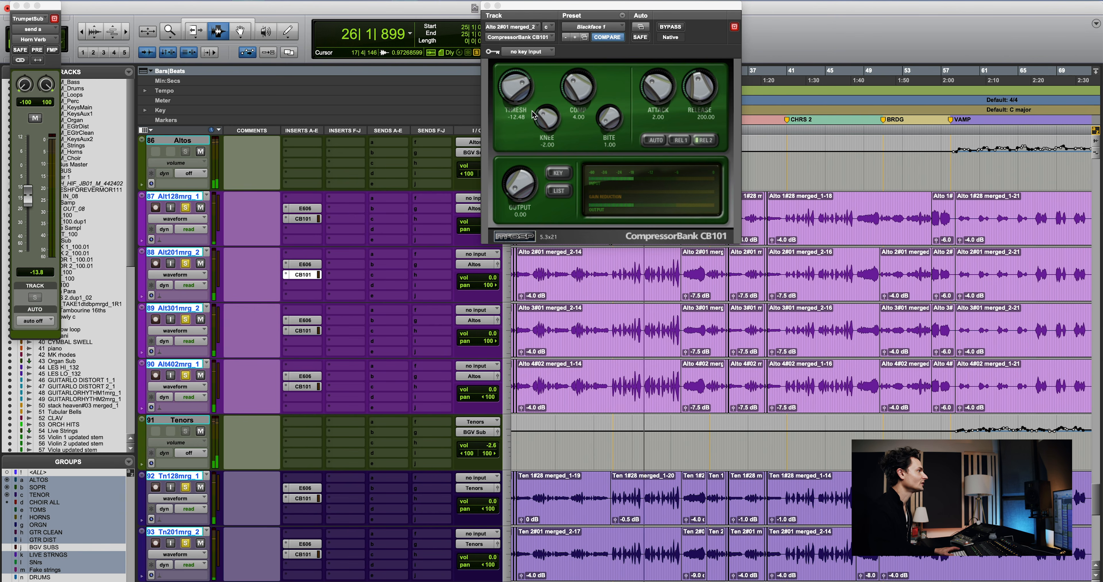
key("space")
left_click(487, 5)
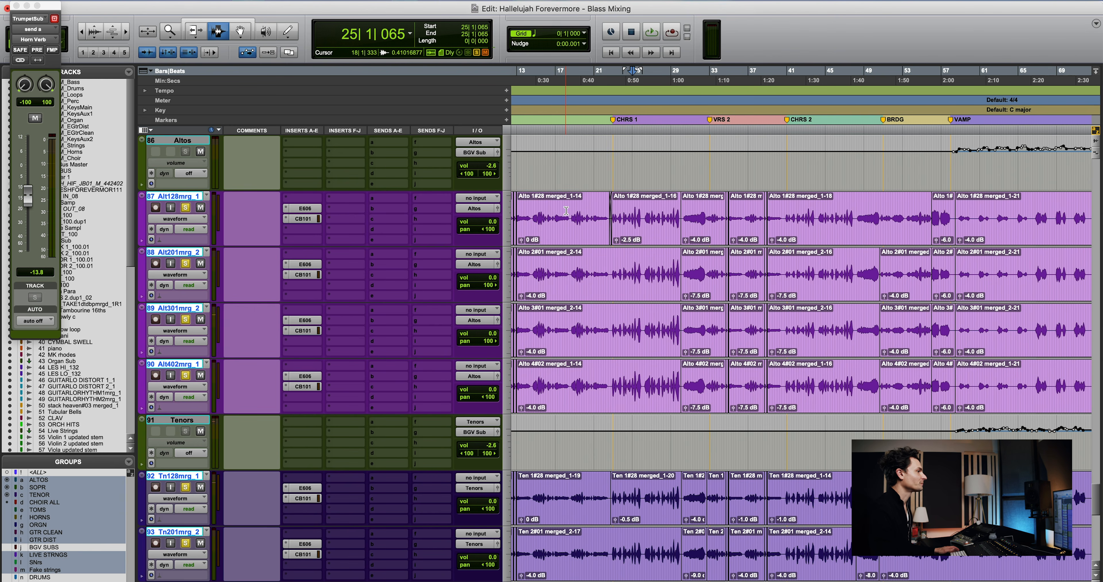
Show the whole song and highlight the Tenors volume lane from about bar 24 to bar 41
key("r")
scroll(615, 293, "down", 3)
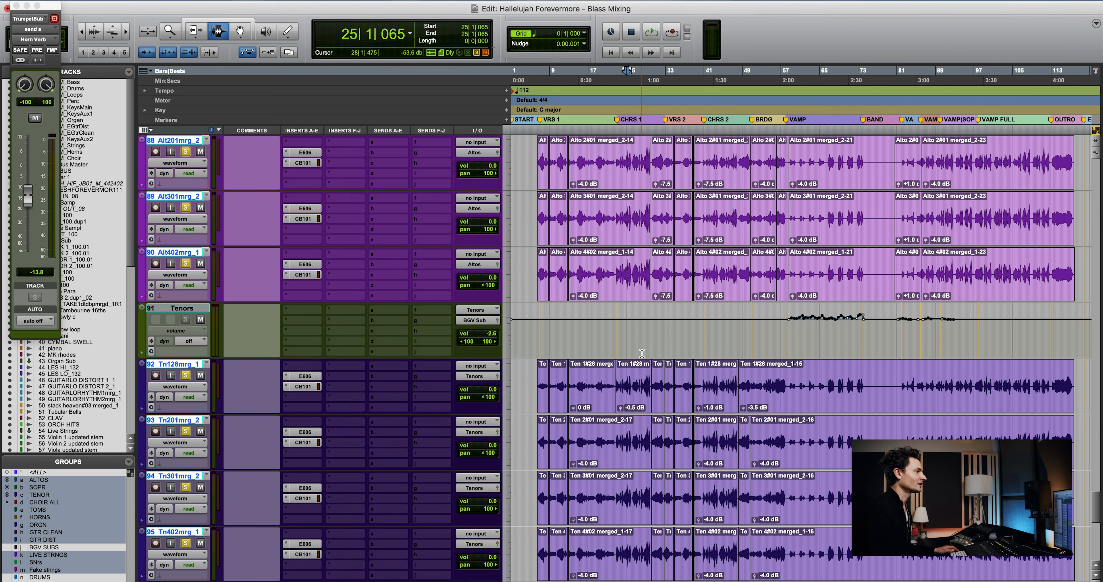
left_click_drag(625, 348, 704, 347)
scroll(705, 348, "down", 3)
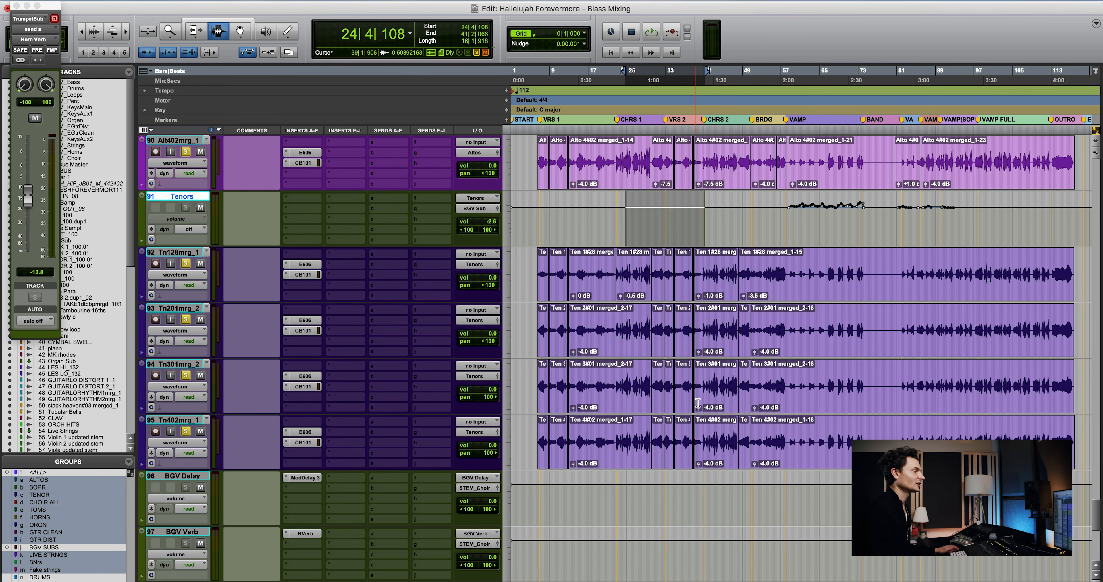
Inspect the tenors' clip splits and clip gains around bars 48 to 49 up close, then return to the full song view
left_click(744, 404)
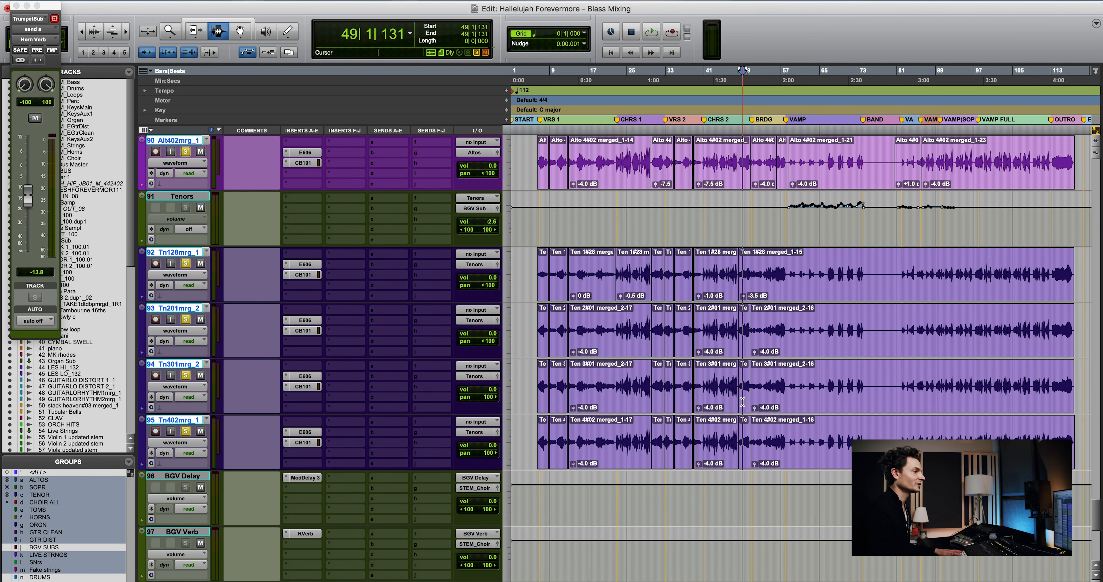
key("t")
key("t")
key("t")
key("t")
left_click(789, 397)
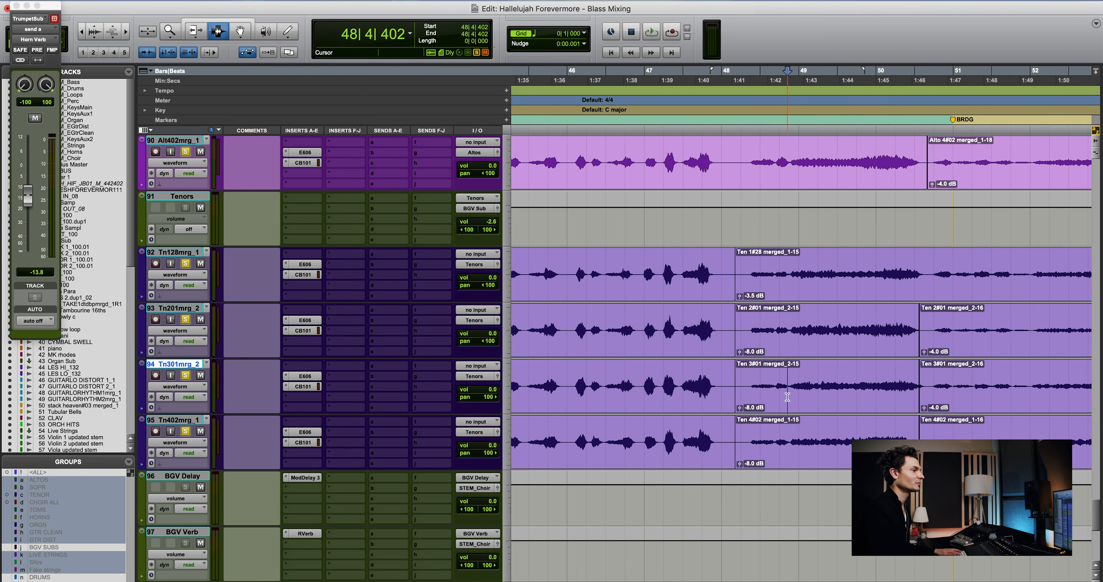
key("r")
key("r")
key("r")
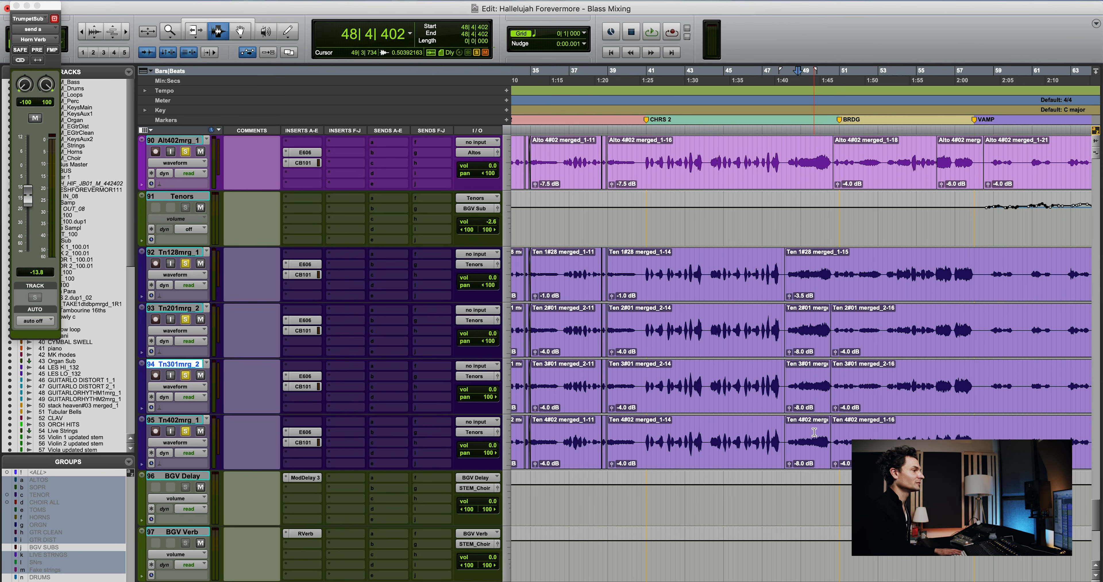
key("r")
key("r")
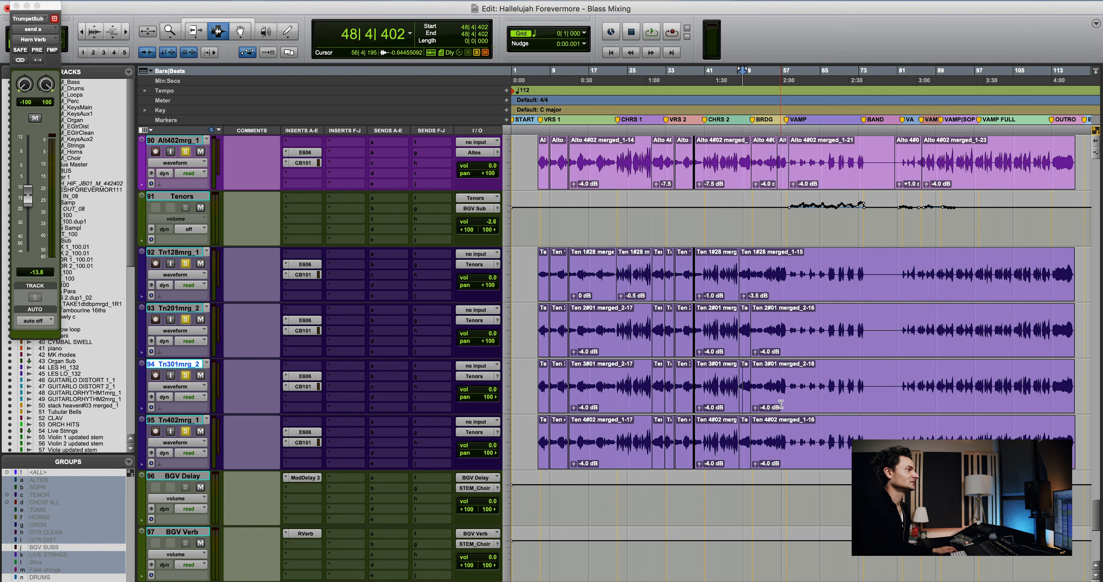
Clear the choir solos and enlarge the waveform display with the tenor clips selected from bar 25 to bar 49
left_click(185, 263, "alt")
left_click_drag(626, 274, 749, 441)
key("super+alt+bracketright")
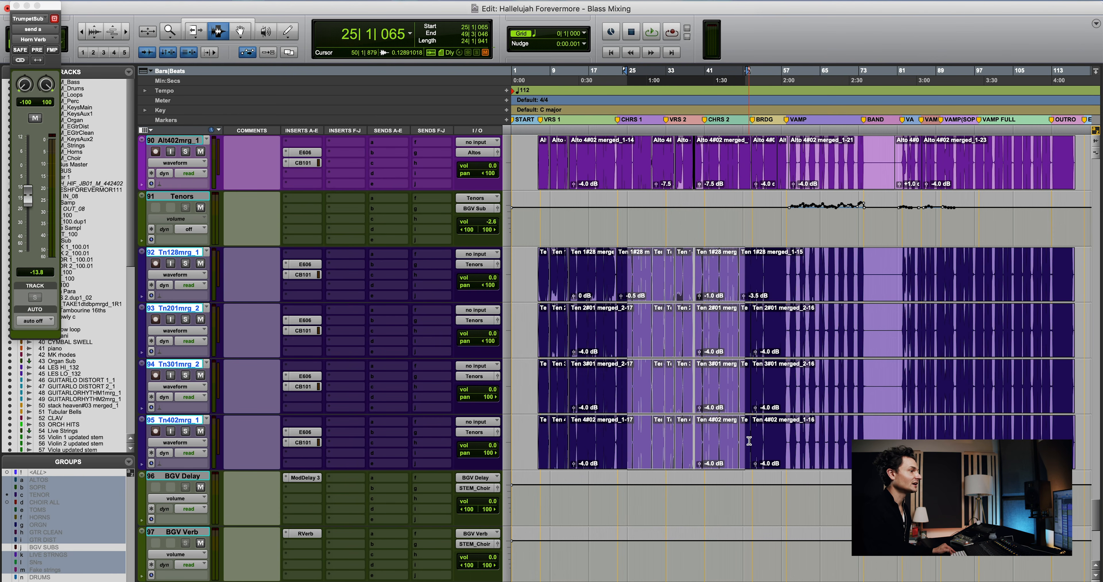
key("super+alt+bracketleft")
Review the alto clips and highlight the Tenors volume lane from about bar 25 to bar 39
scroll(749, 441, "up", 3)
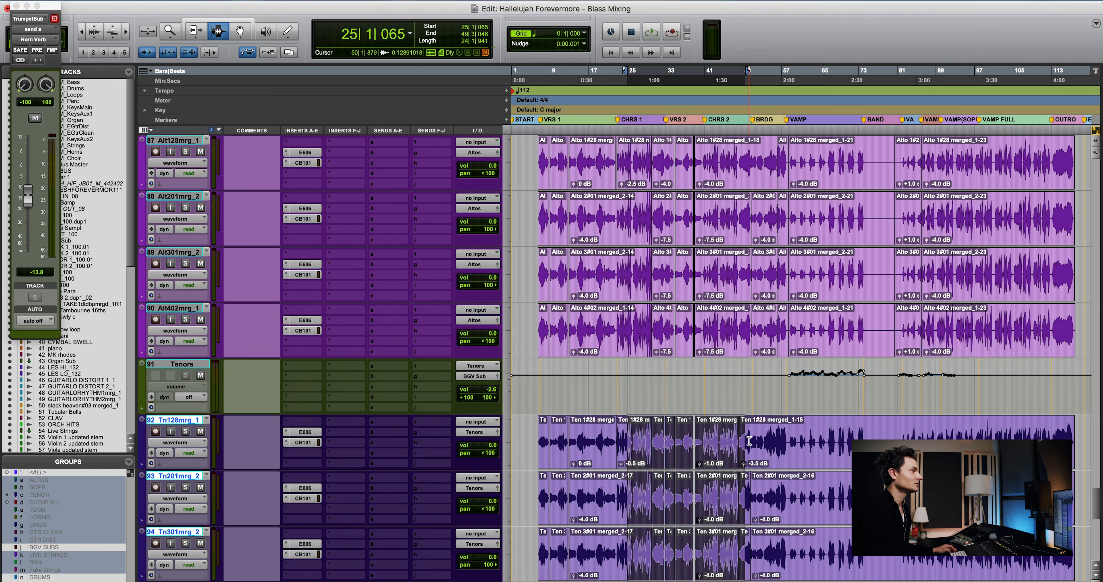
scroll(749, 441, "up", 1)
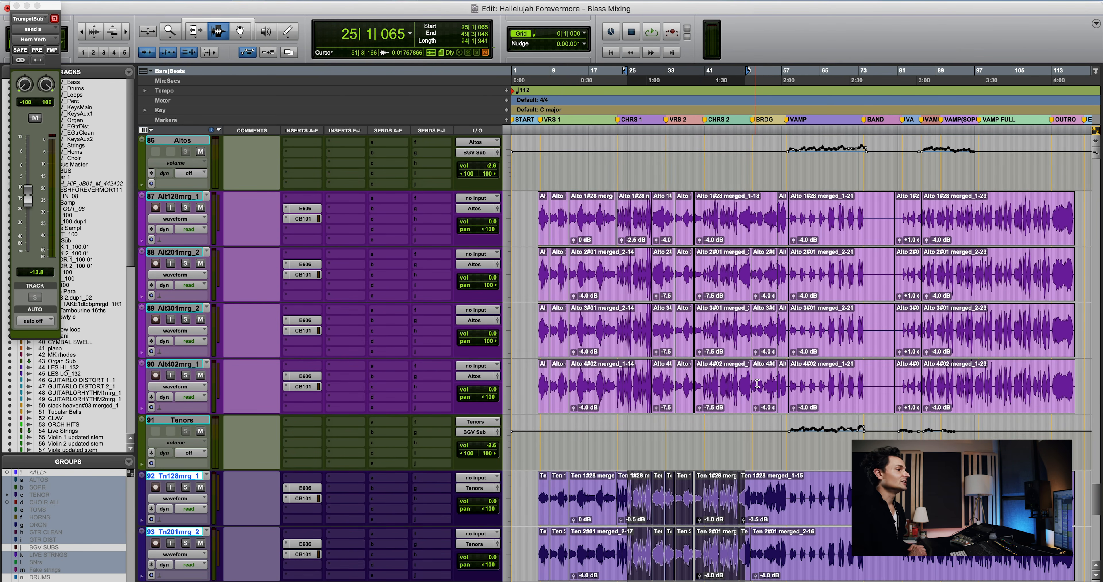
scroll(713, 336, "down", 1)
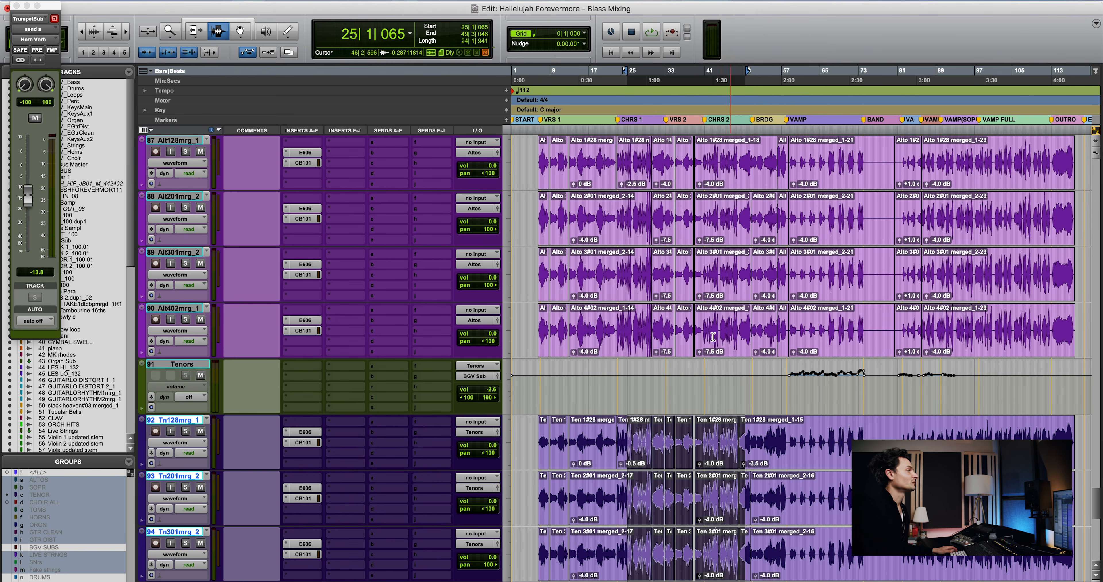
left_click_drag(630, 398, 700, 396)
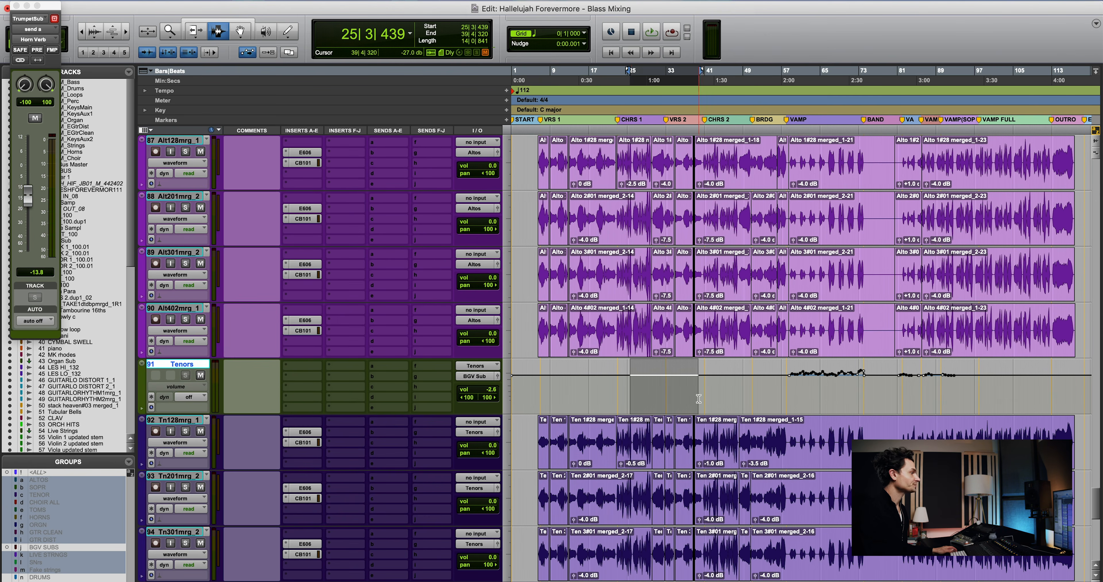
Return to the soprano and alto tracks and close the floating Trumpet Sub send window
scroll(700, 393, "up", 3)
left_click(613, 283)
scroll(648, 307, "up", 3)
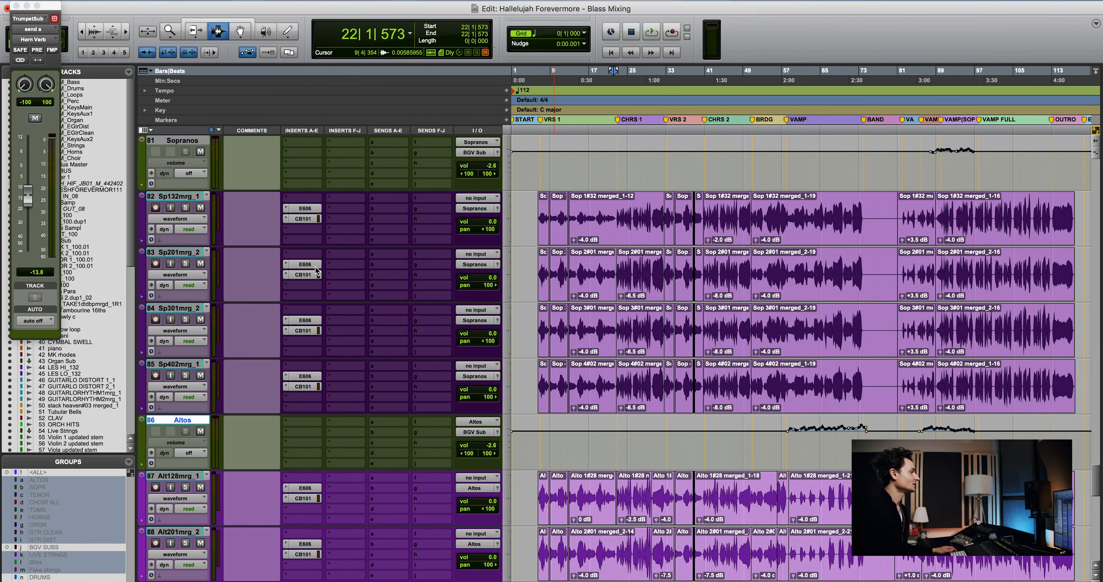
left_click(17, 5)
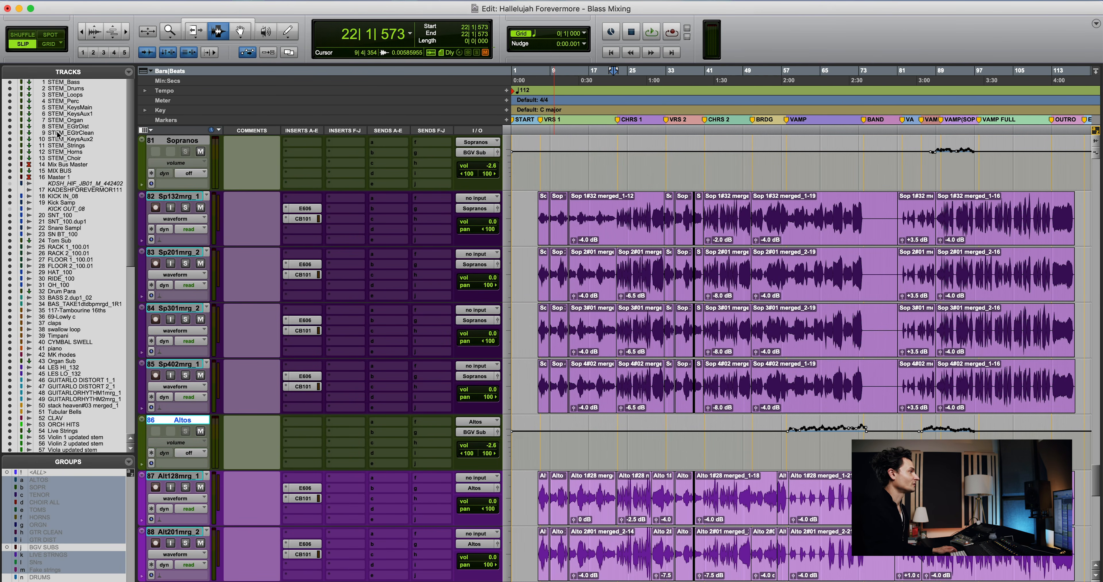
Show and activate the hidden committed choir tracks Sopranos.cm, Altos.cm and Tenors.cm
scroll(78, 290, "down", 10)
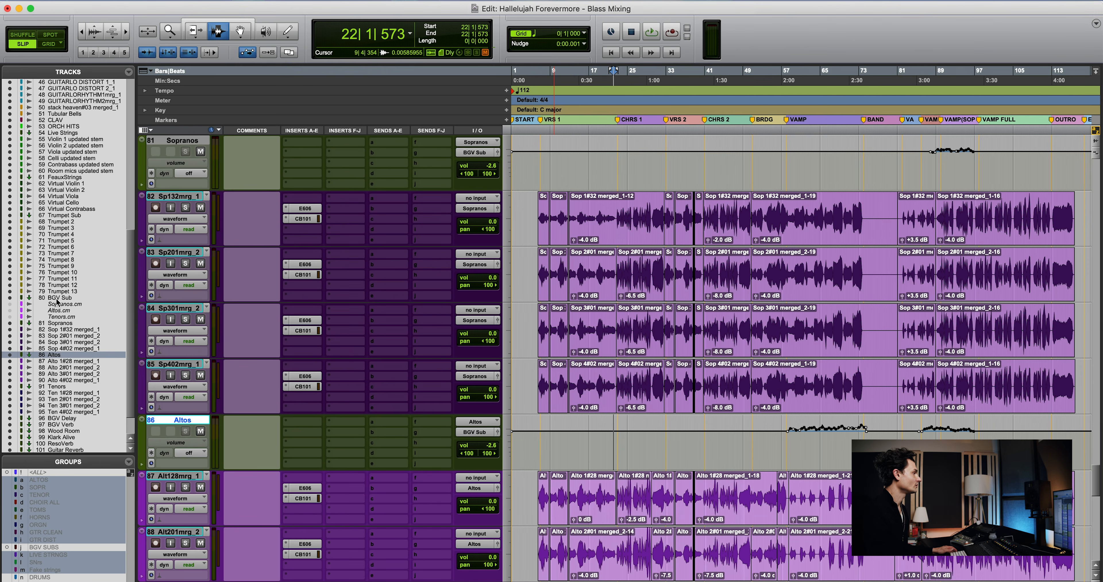
left_click(63, 318)
left_click(63, 304, "shift")
right_click(63, 303)
left_click(77, 309)
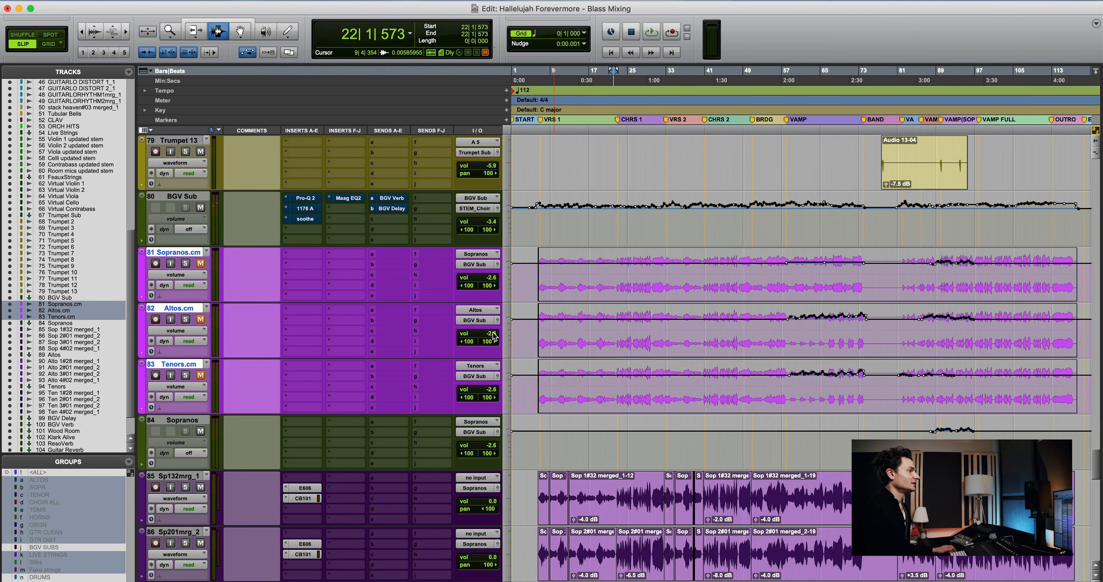
Hide and make inactive the original choir tracks, from the Sopranos sub down to the last tenor track
left_click_drag(579, 344, 598, 372)
scroll(599, 371, "down", 2)
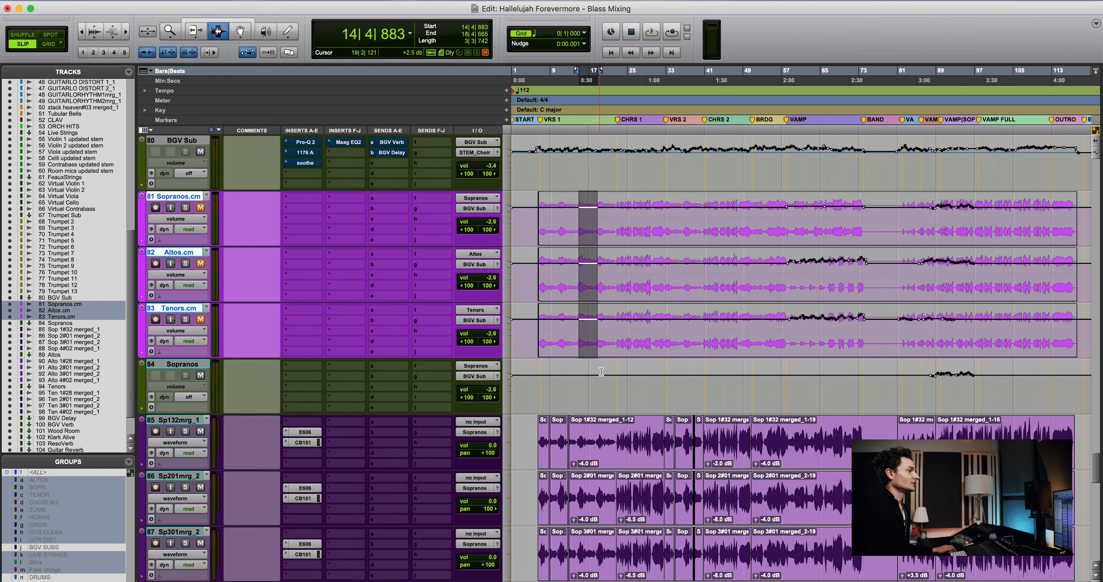
key("semicolon")
scroll(197, 375, "down", 15)
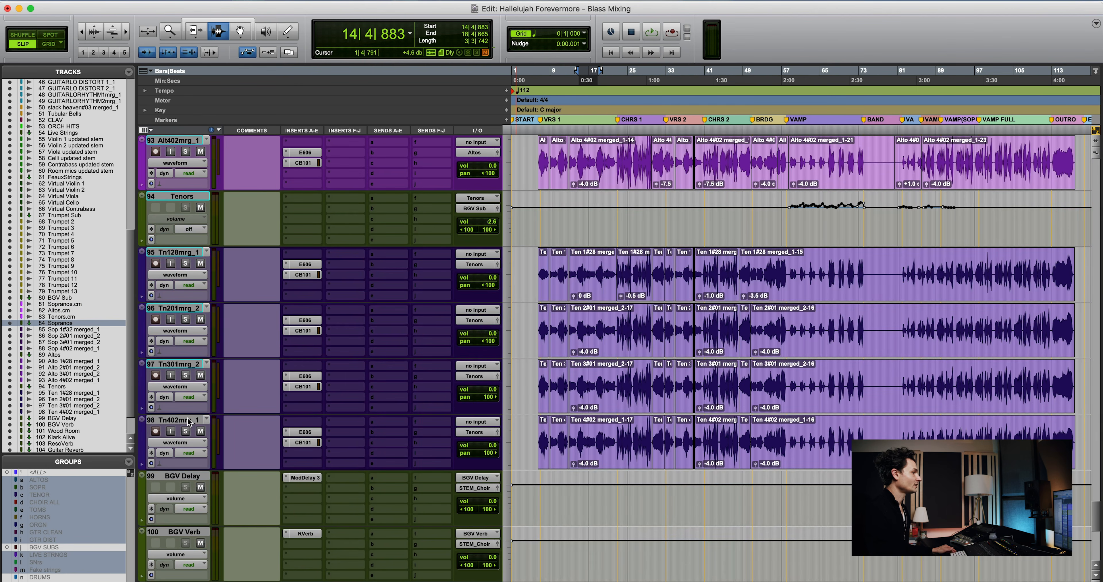
left_click(188, 421, "shift")
right_click(189, 422)
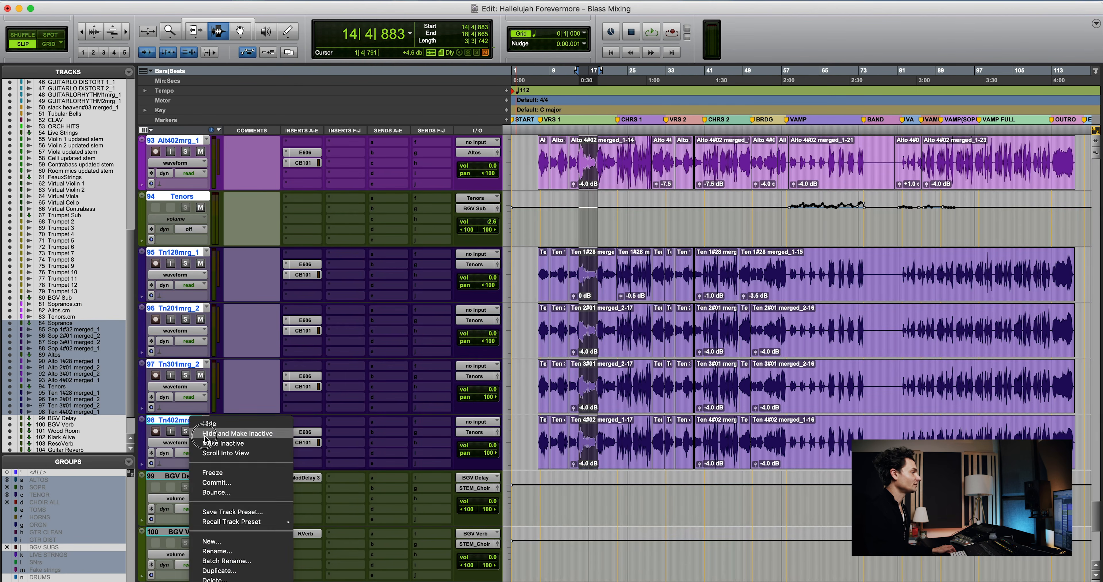
left_click(206, 428)
Highlight the three committed choir tracks from about bar 24 to bar 36
scroll(614, 439, "up", 10)
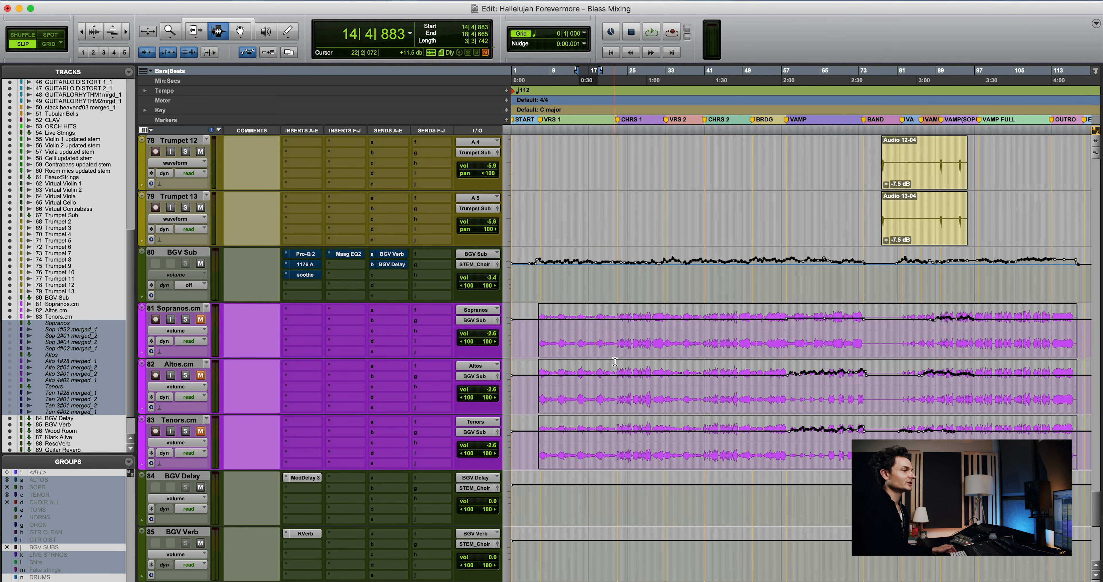
left_click_drag(626, 344, 681, 448)
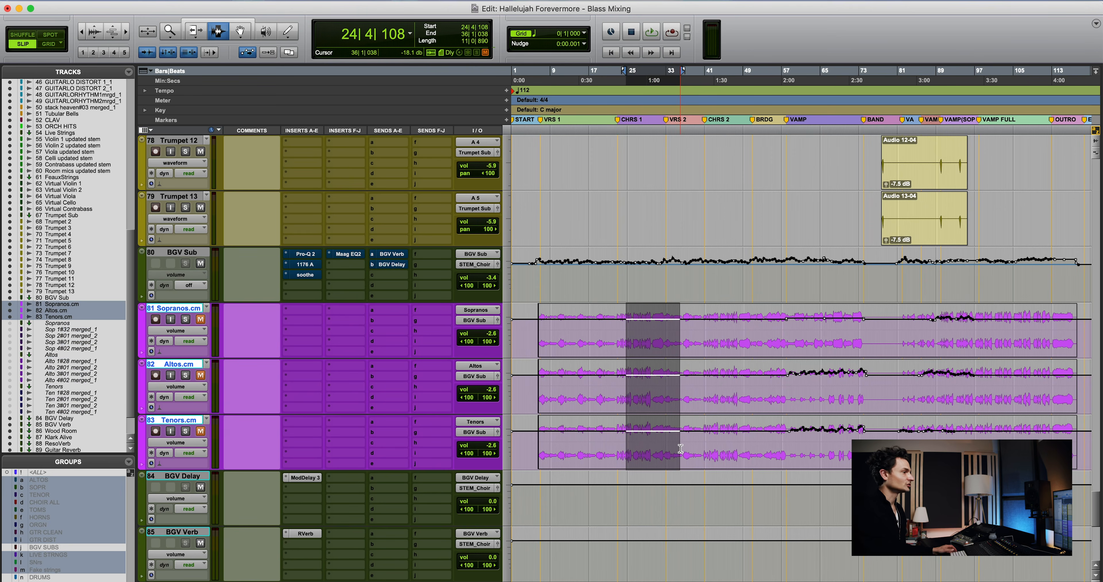
left_click(721, 440)
key("super+z")
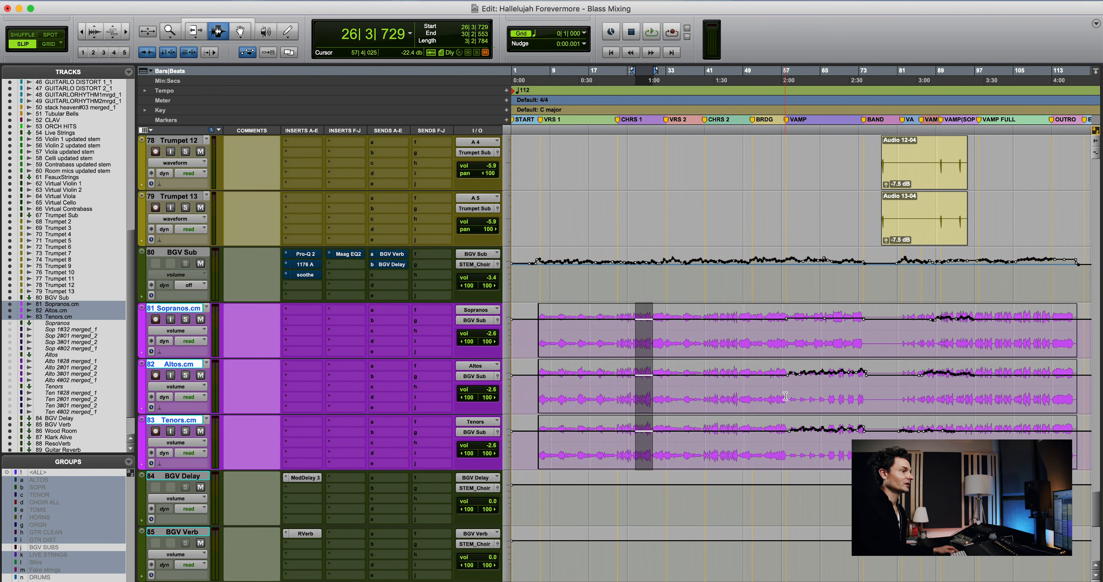
Inspect the Altos.cm volume automation in the vamp, highlighting about bar 58 to bar 65, and return to the full song view
left_click(820, 397)
key("super+bracketright")
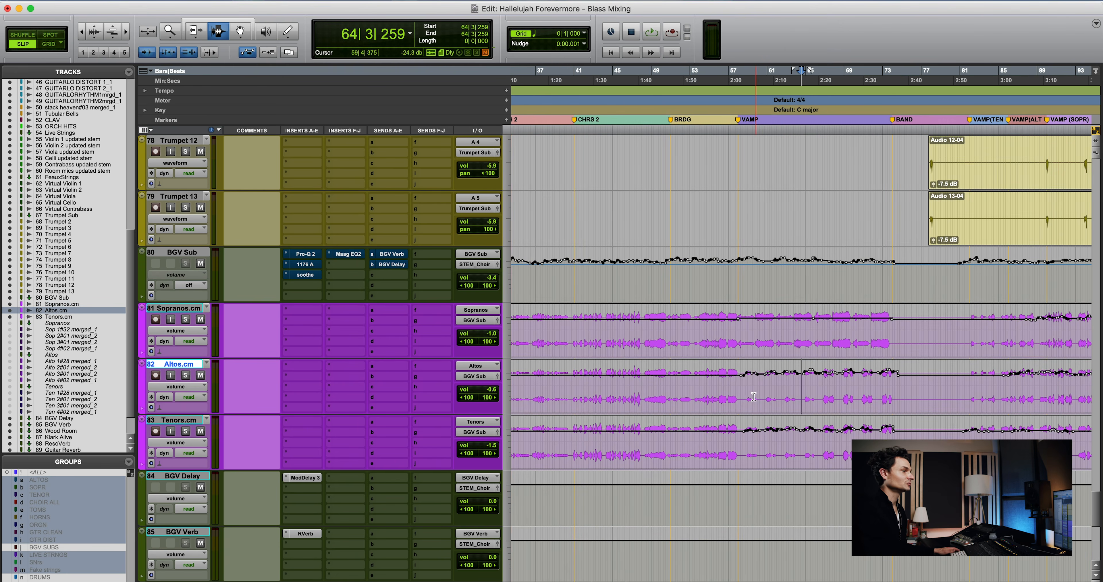
left_click_drag(743, 397, 811, 398)
key("super+bracketleft")
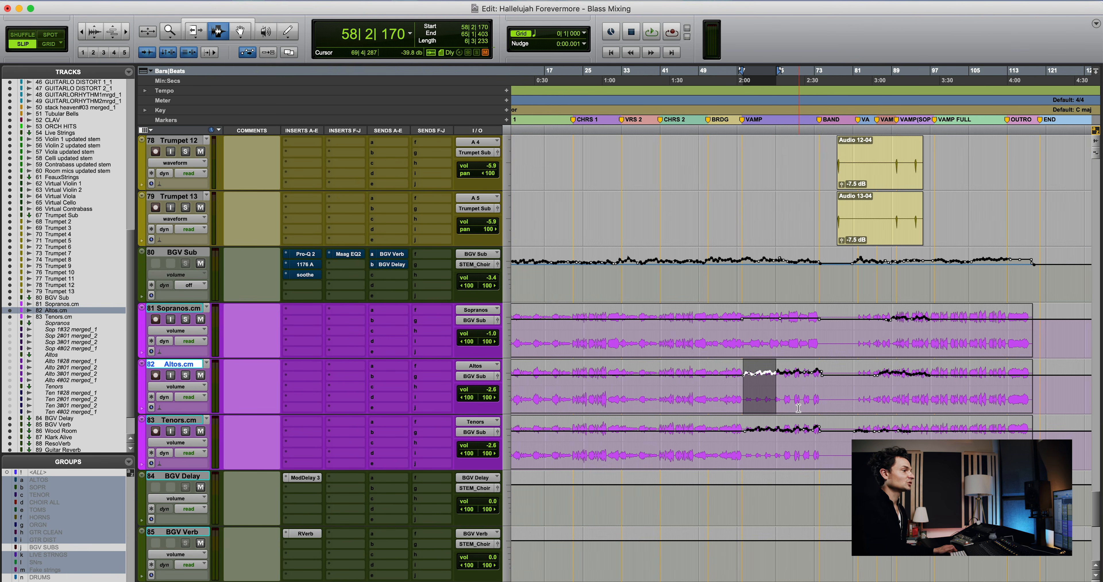
scroll(790, 413, "left", 3)
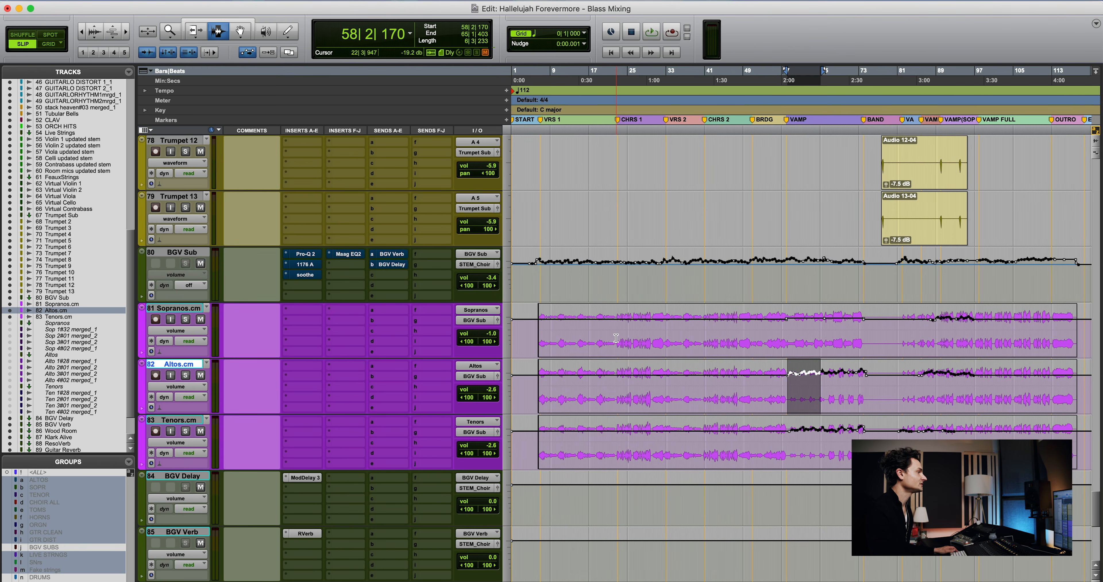
Solo the three committed choir tracks and play them from about bar 6 to bar 24
left_click_drag(616, 338, 646, 343)
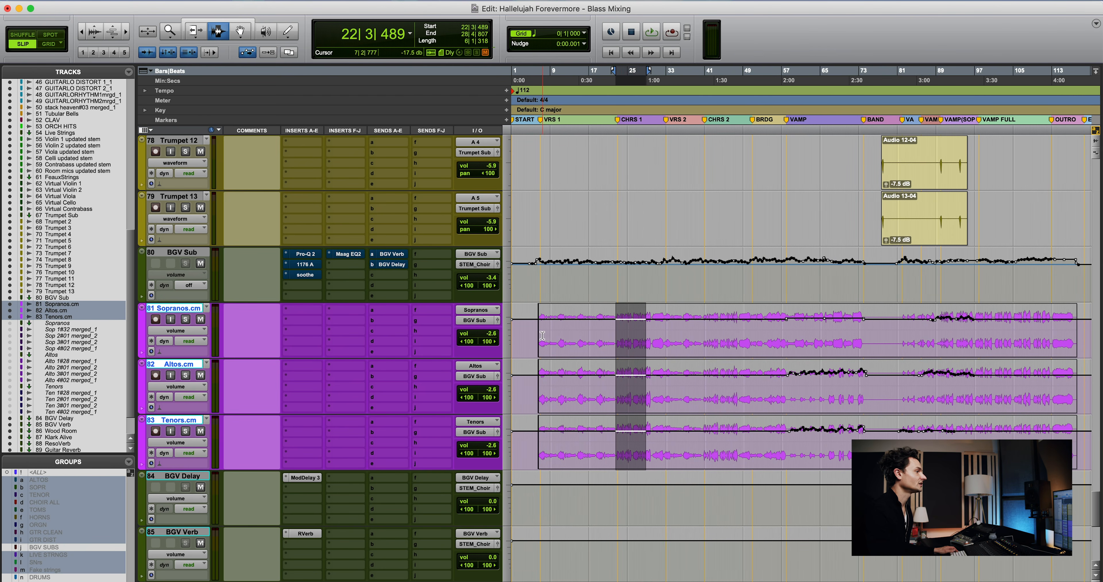
left_click_drag(540, 336, 623, 341)
key("shift+s")
key("space")
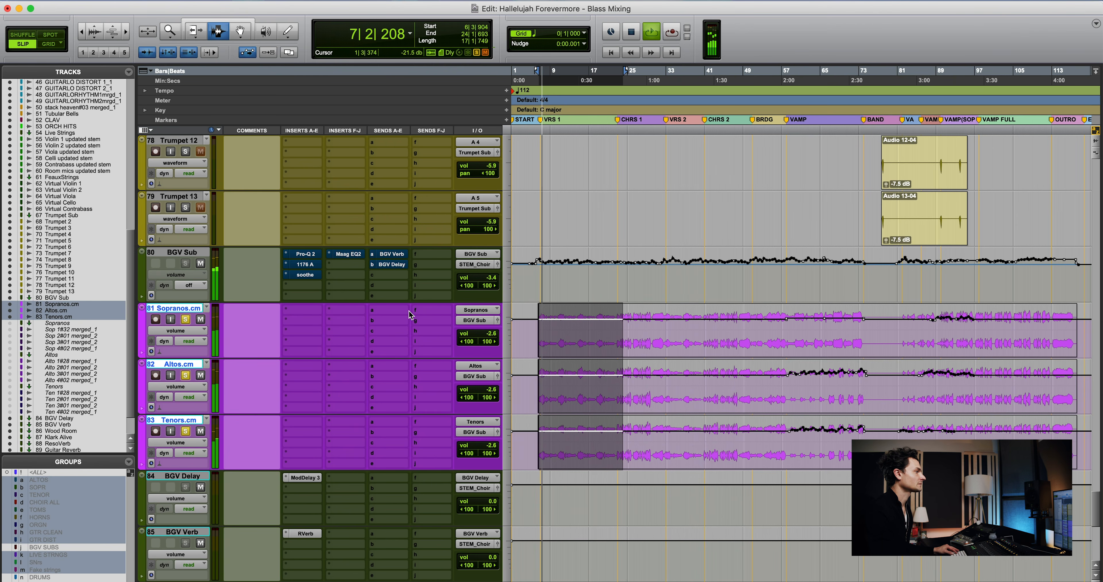
Open the Pro-Q 2 on the BGV Sub and examine its low-cut and high-shelf bands
left_click(304, 254)
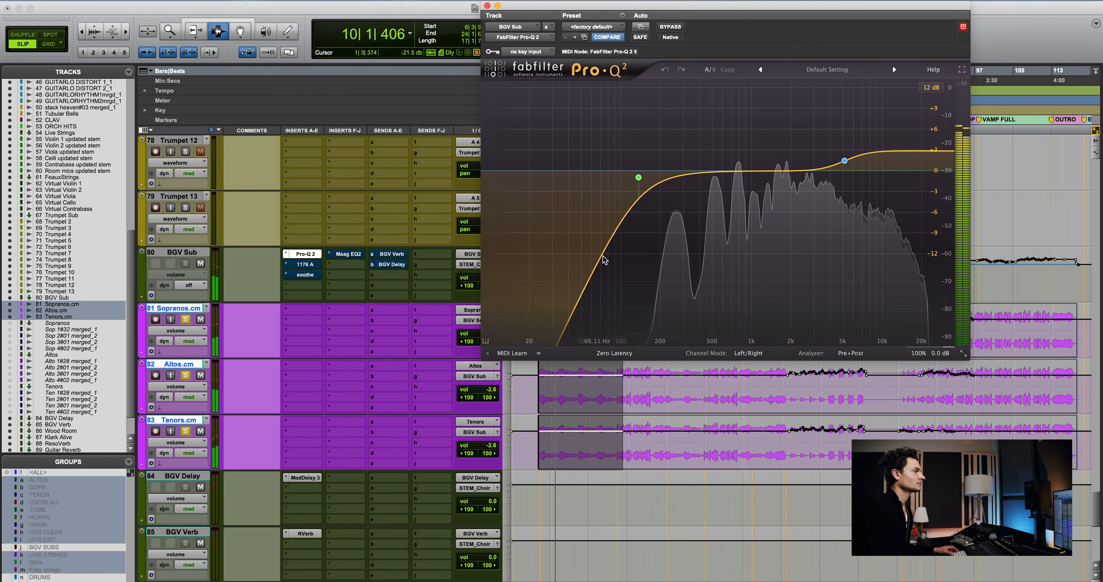
key("space")
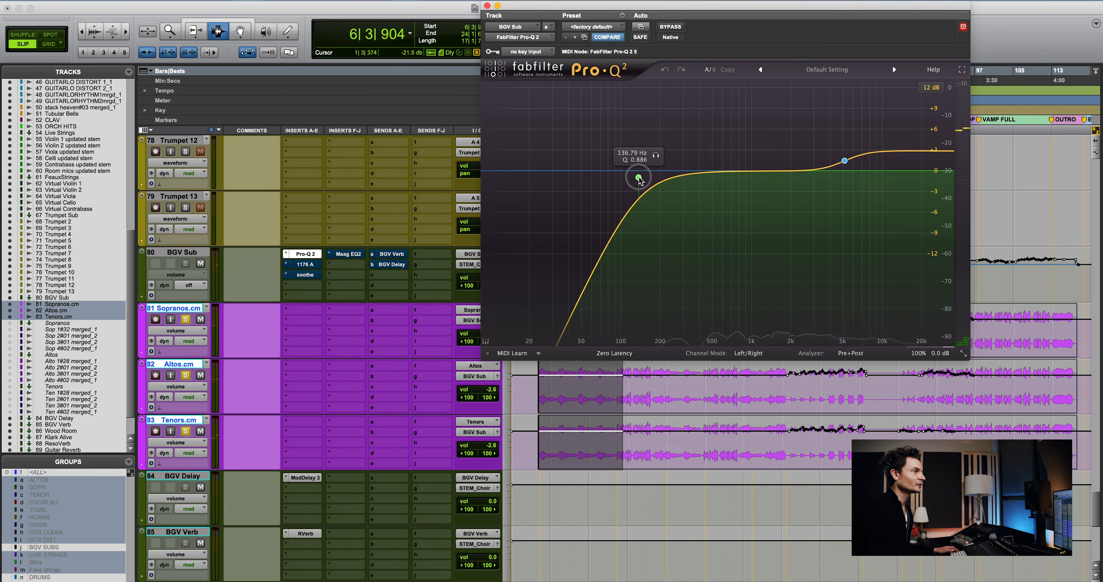
left_click(638, 178)
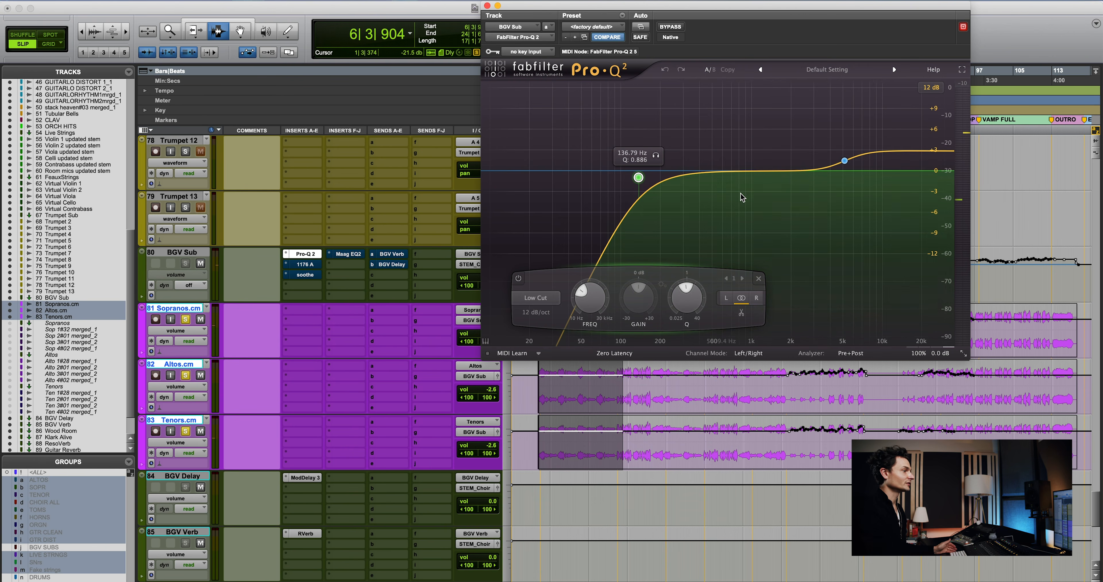
left_click(560, 398)
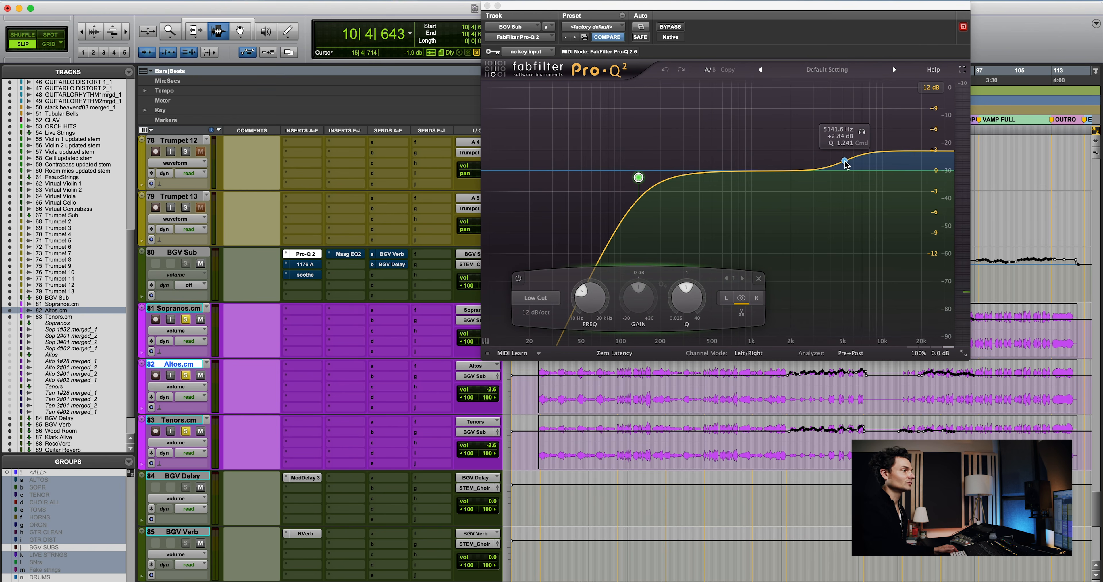
left_click(539, 375)
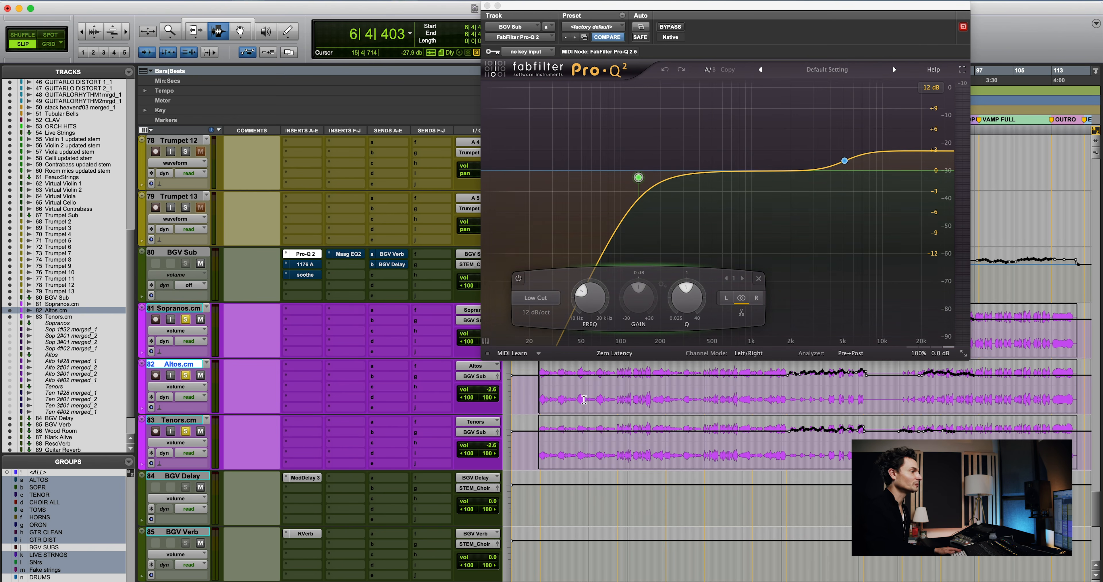
Open the 1176 limiter on the BGV Sub and play the soloed choir through it from about bar 14
scroll(566, 403, "up", 1)
left_click(583, 425)
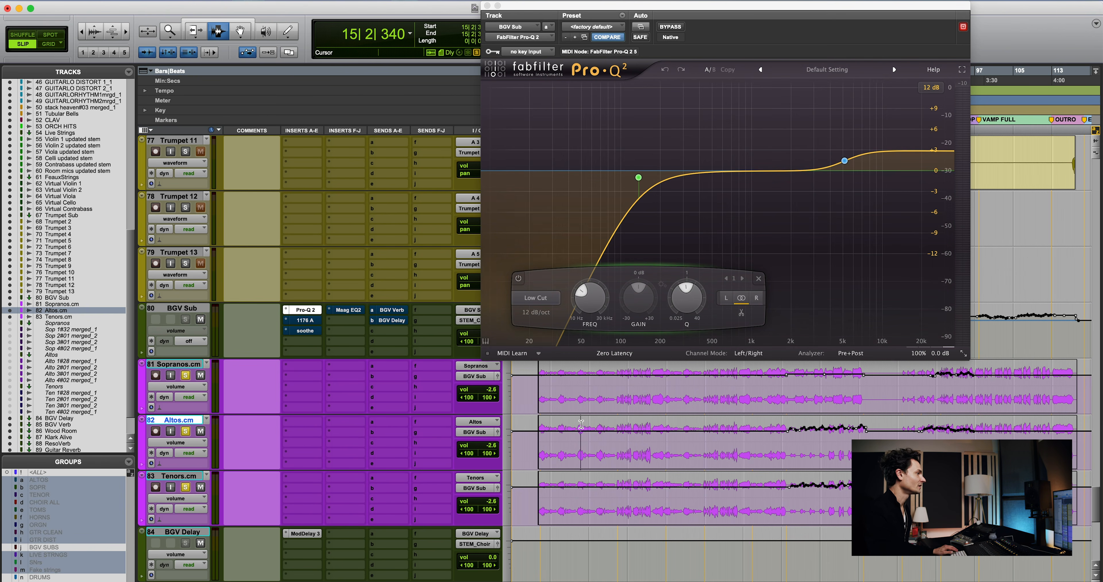
left_click(576, 394)
left_click(305, 320)
key("space")
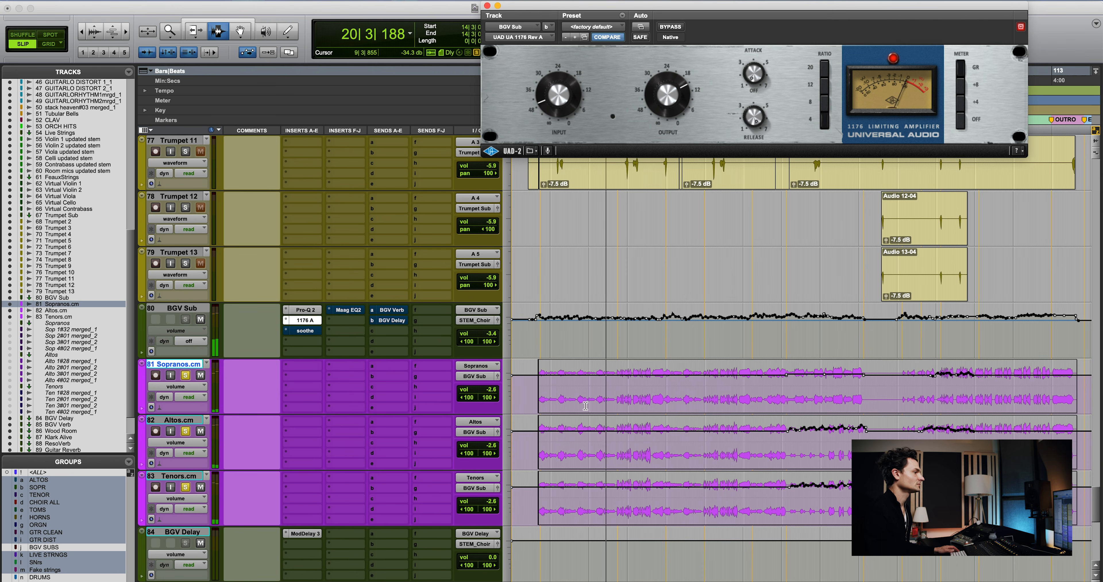
scroll(419, 394, "up", 1)
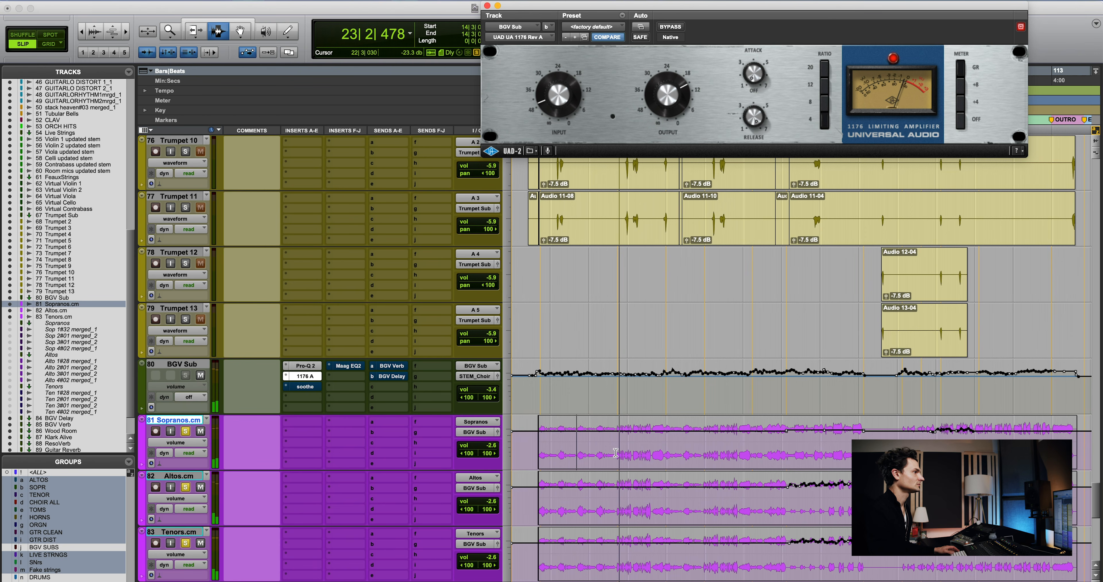
key("space")
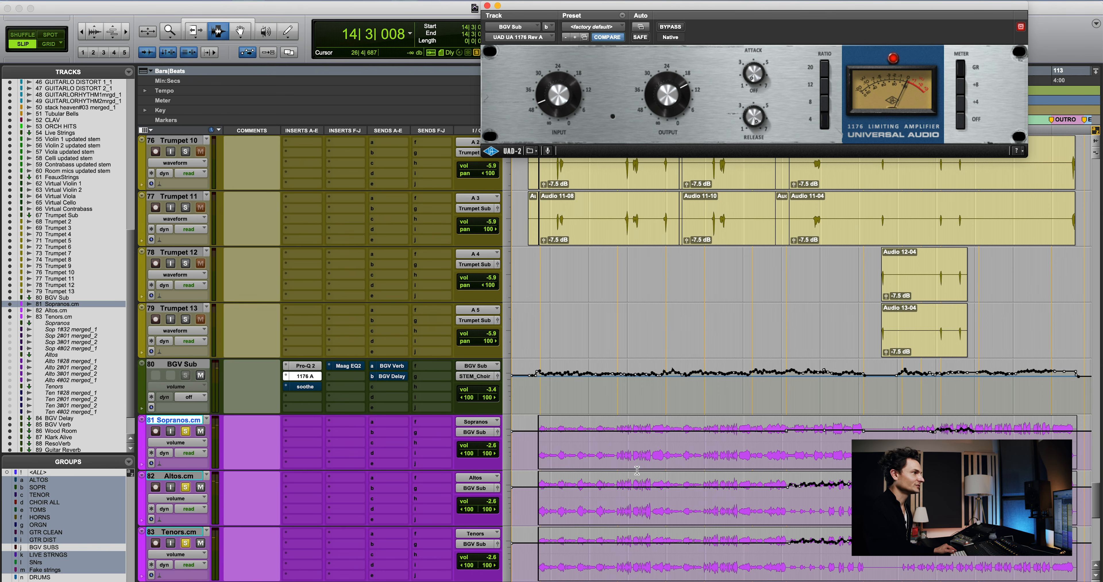
Highlight the committed choir tracks from about bar 22 to bar 33, then enable and open the soothe insert on the BGV Sub
scroll(637, 470, "down", 2)
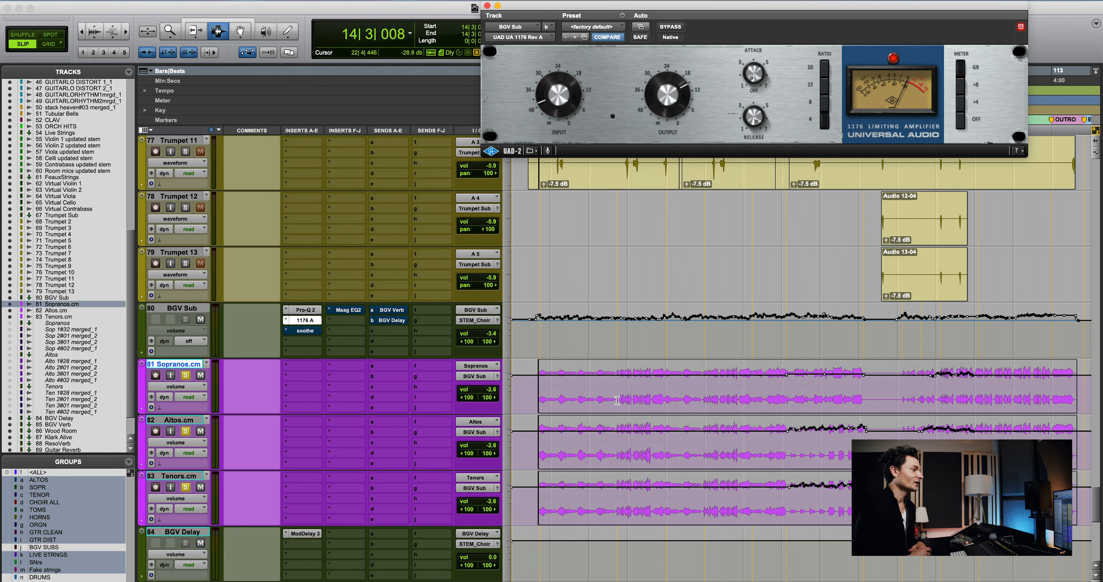
left_click_drag(618, 399, 668, 493)
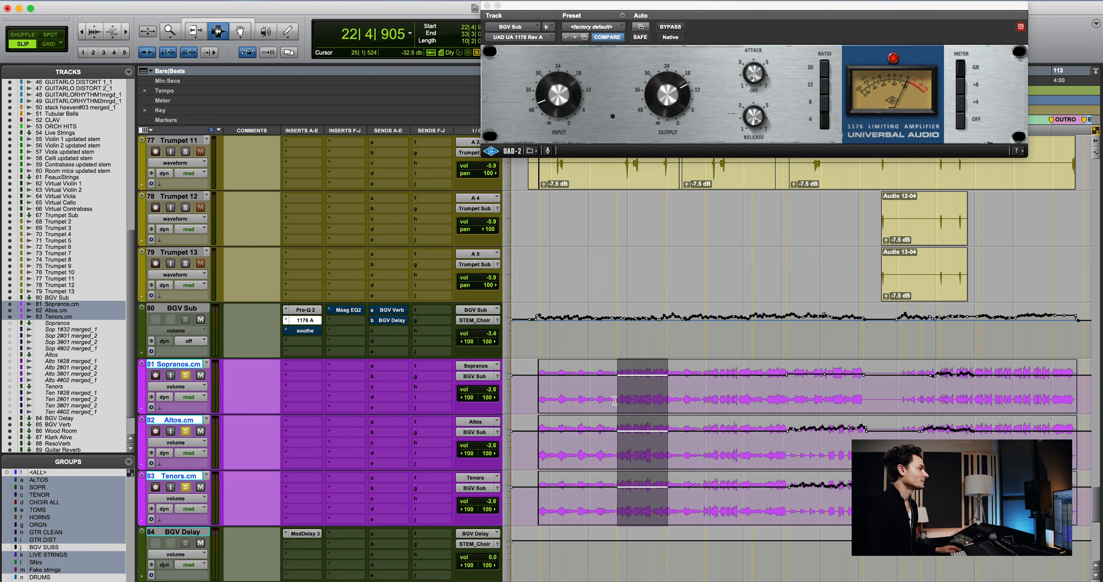
left_click(305, 331, "super")
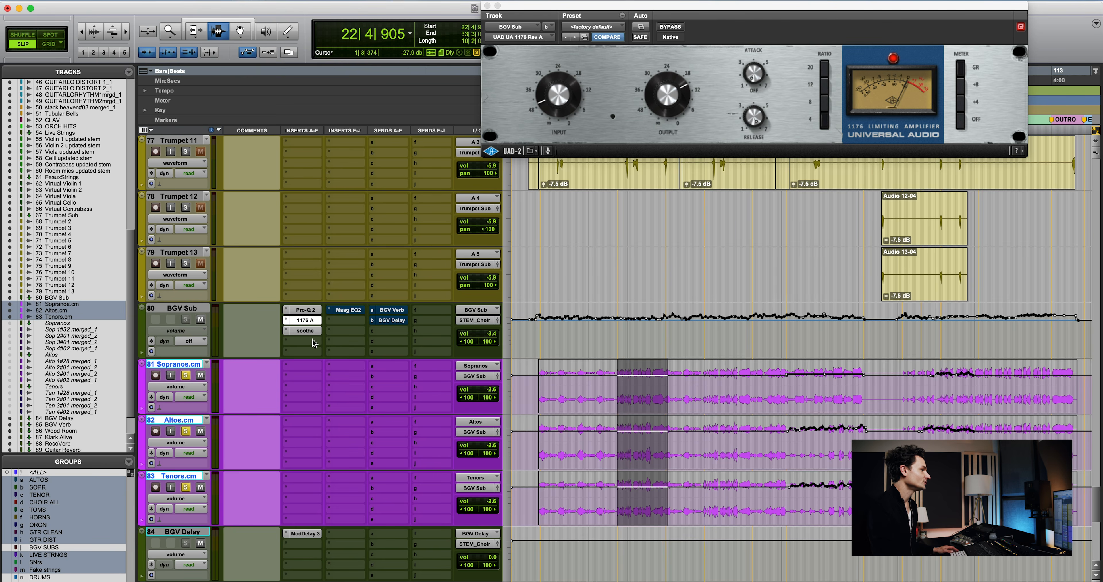
left_click(305, 332)
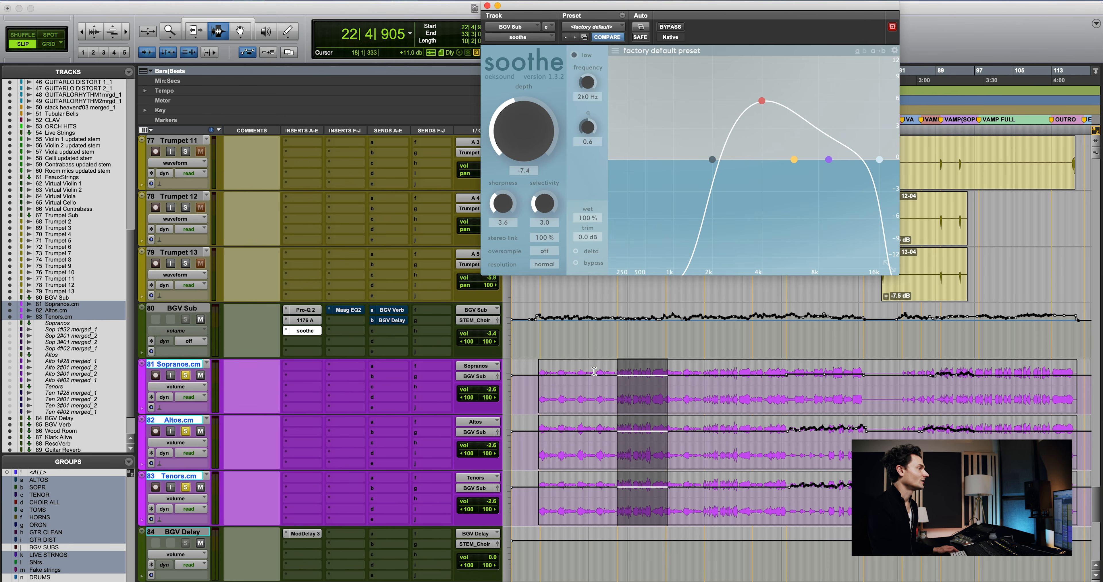
Play the choir from about bar 14 to bar 23 through soothe, auditioning its delta signal before switching delta off
left_click_drag(578, 394, 619, 493)
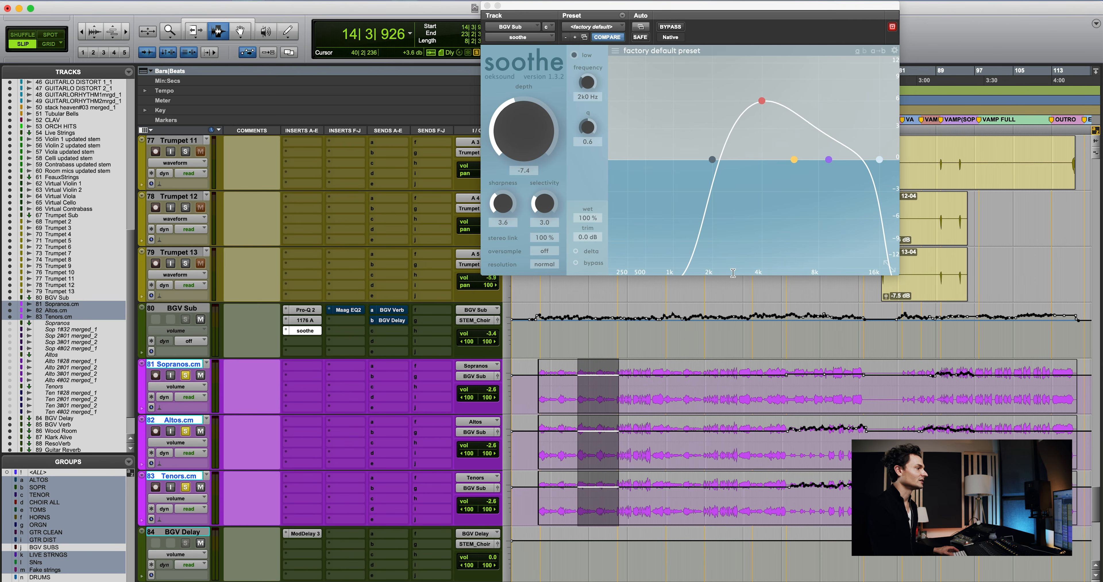
key("space")
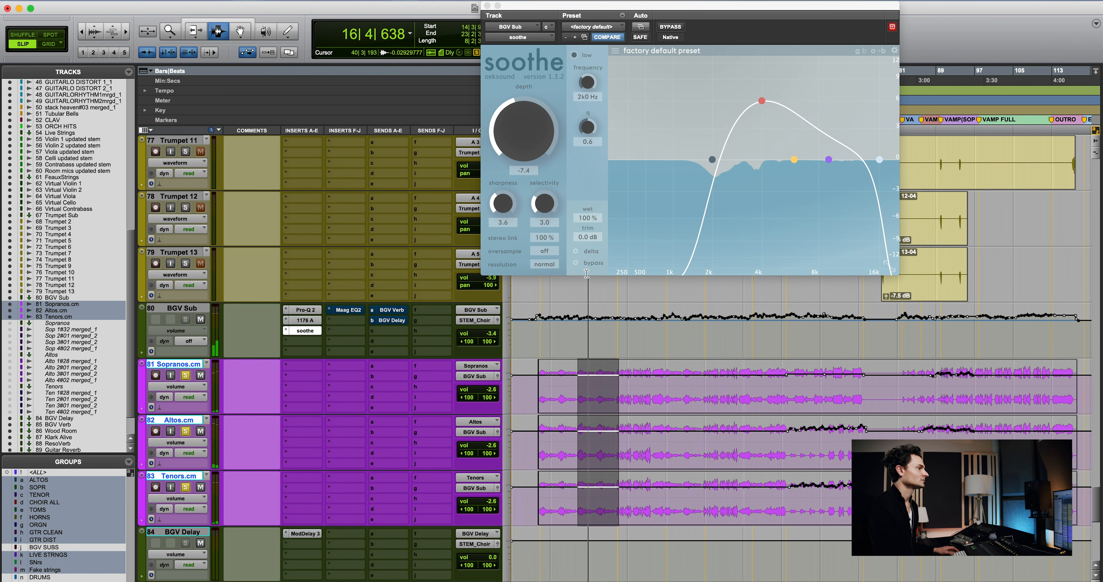
left_click(576, 251)
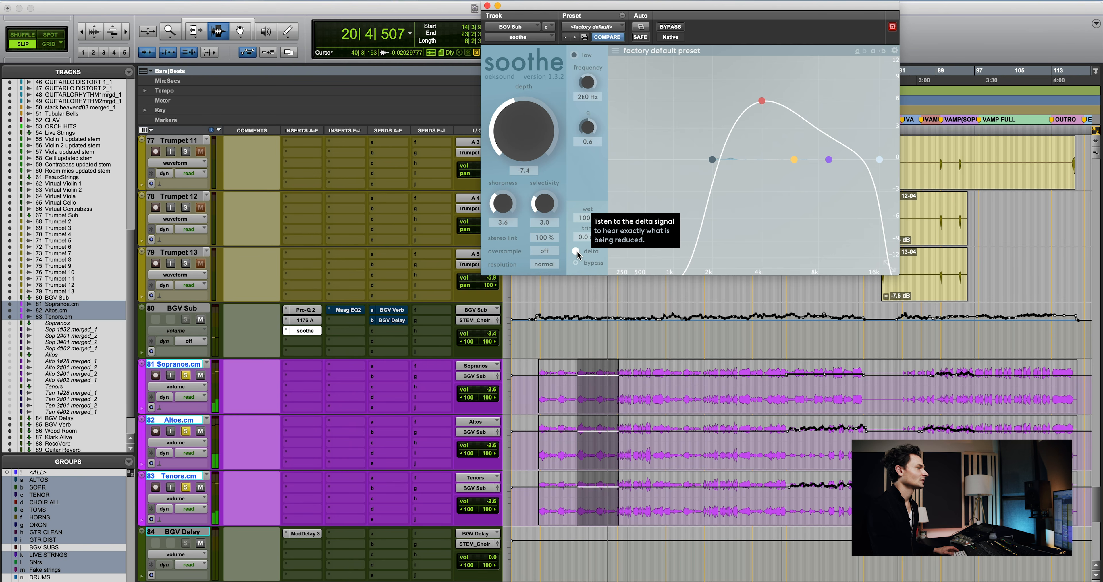
key("space")
left_click(576, 252)
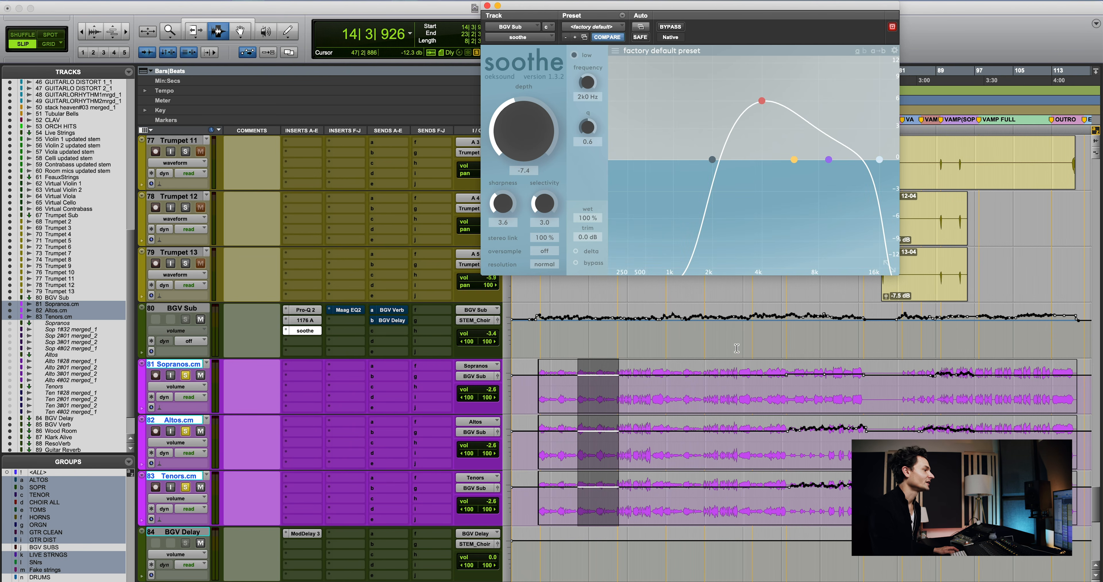
Review the Maag EQ2 on the BGV Sub, then reopen its Pro-Q 2
left_click(743, 400)
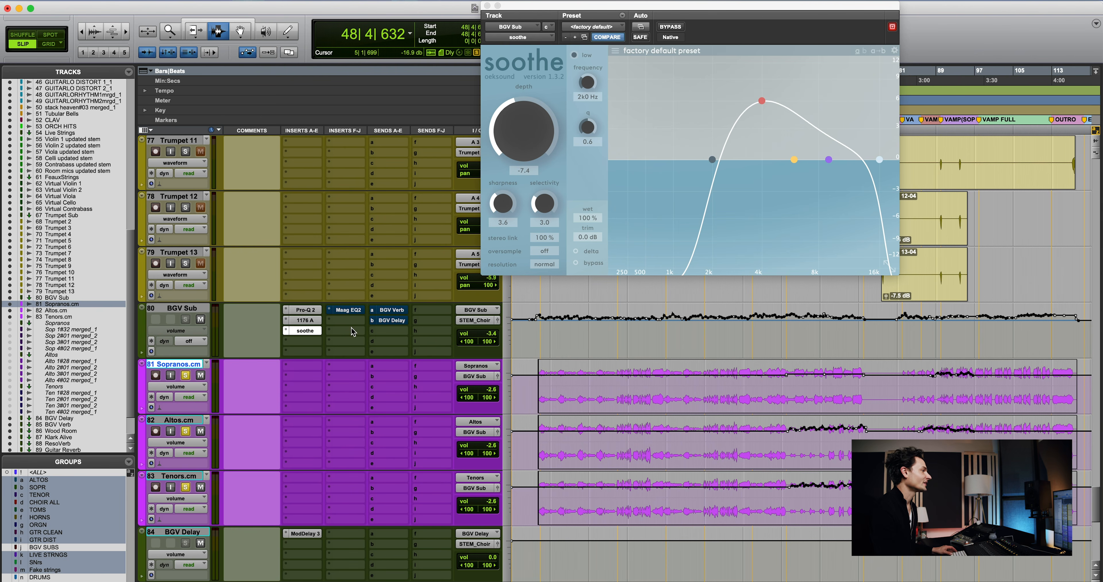
left_click(347, 311)
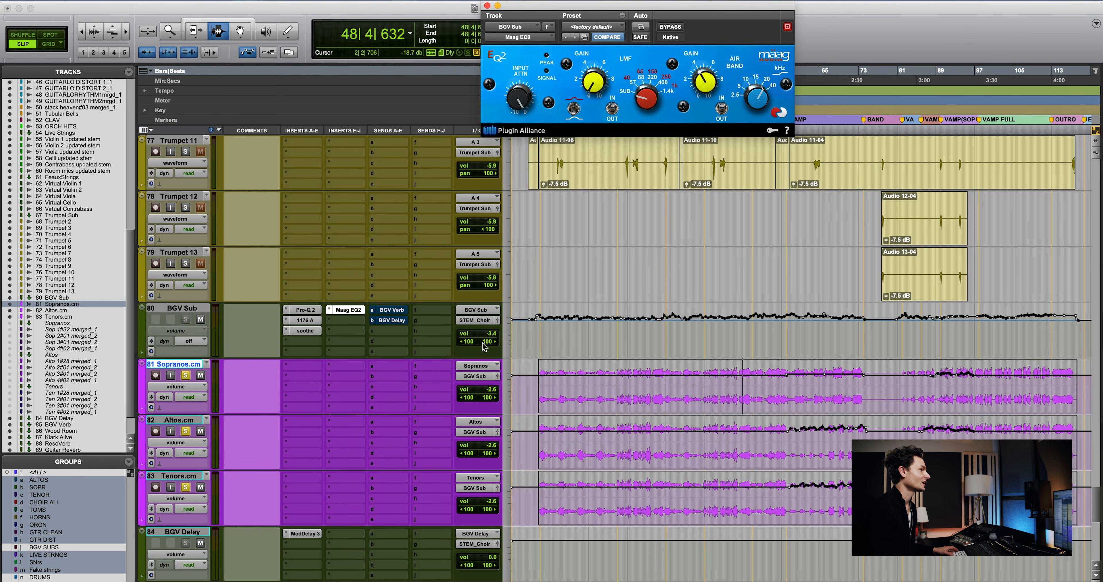
left_click(305, 310)
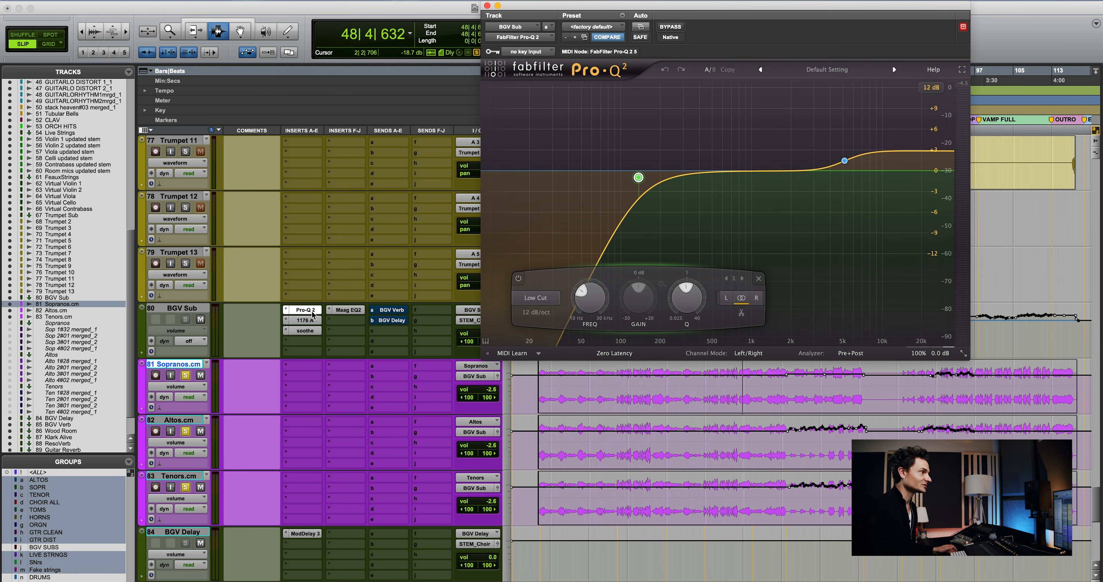
Close the Pro-Q 2 and play the soloed choir from about bar 14
left_click(311, 312)
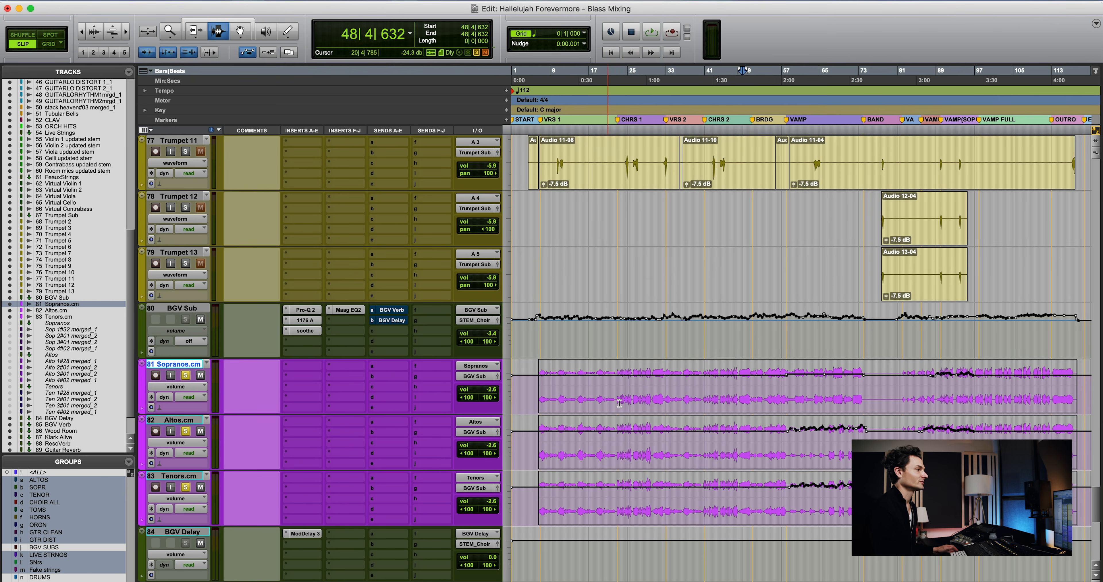
left_click(654, 404)
key("space")
left_click(579, 386)
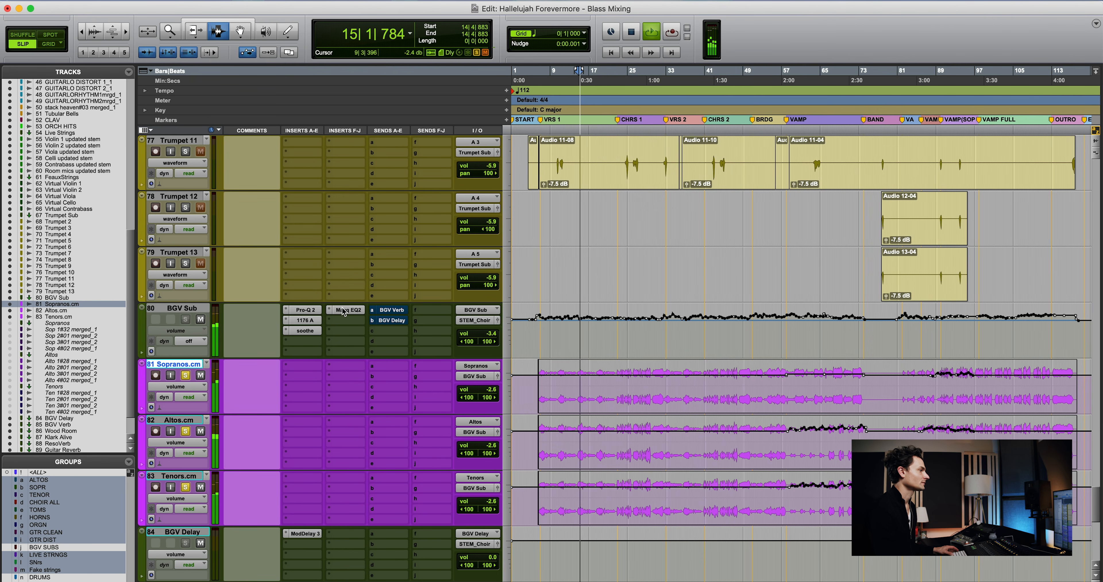
left_click(346, 311)
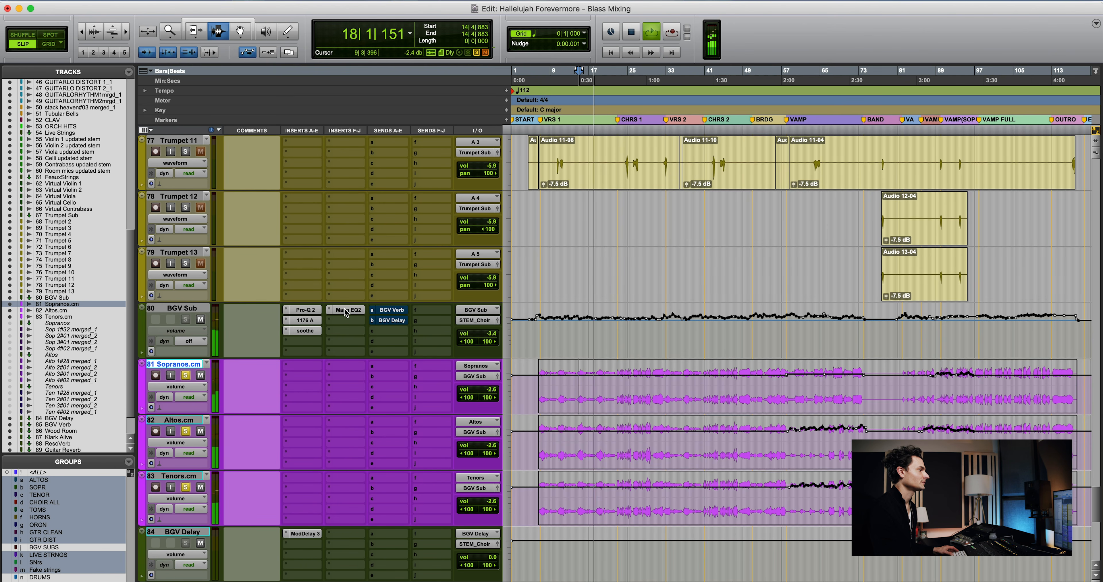
key("space")
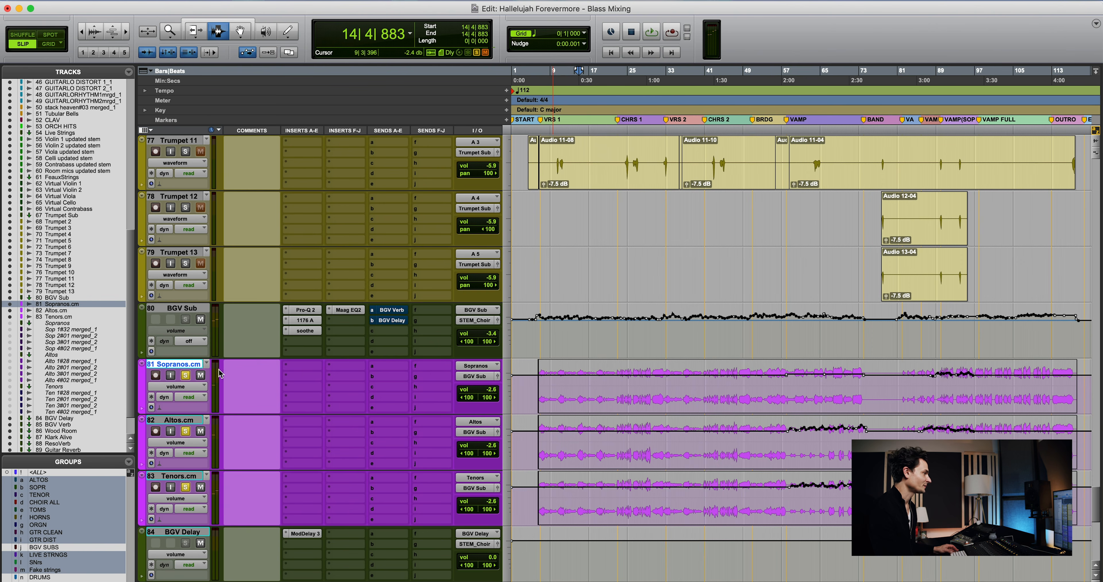
Highlight the committed choir tracks from about bar 14 to bar 23, then play them while enabling the BGV Sub's BGV Verb and BGV Delay sends
left_click(185, 381)
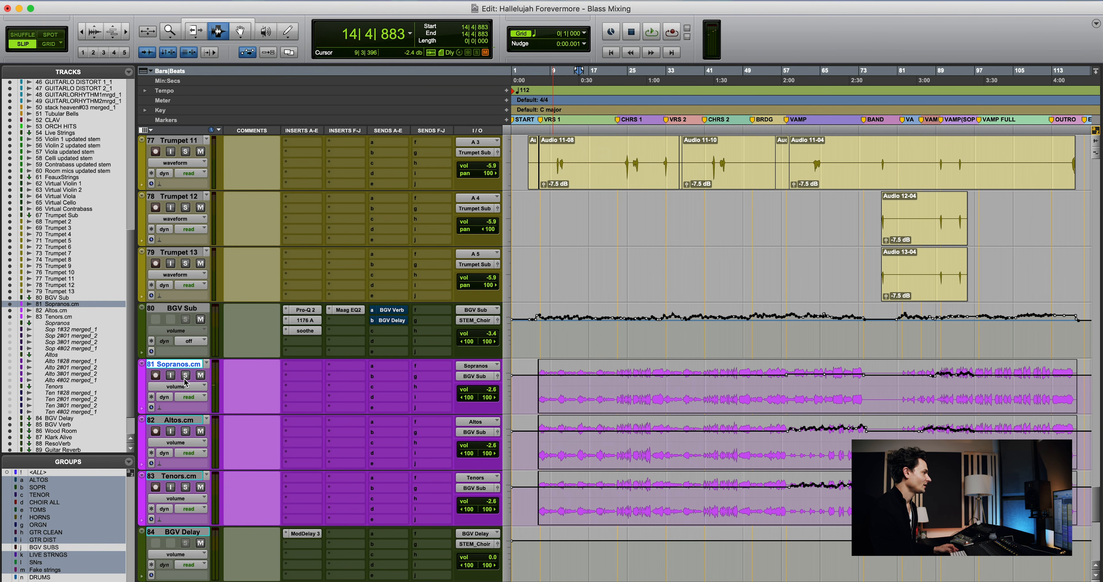
left_click_drag(578, 374, 619, 375)
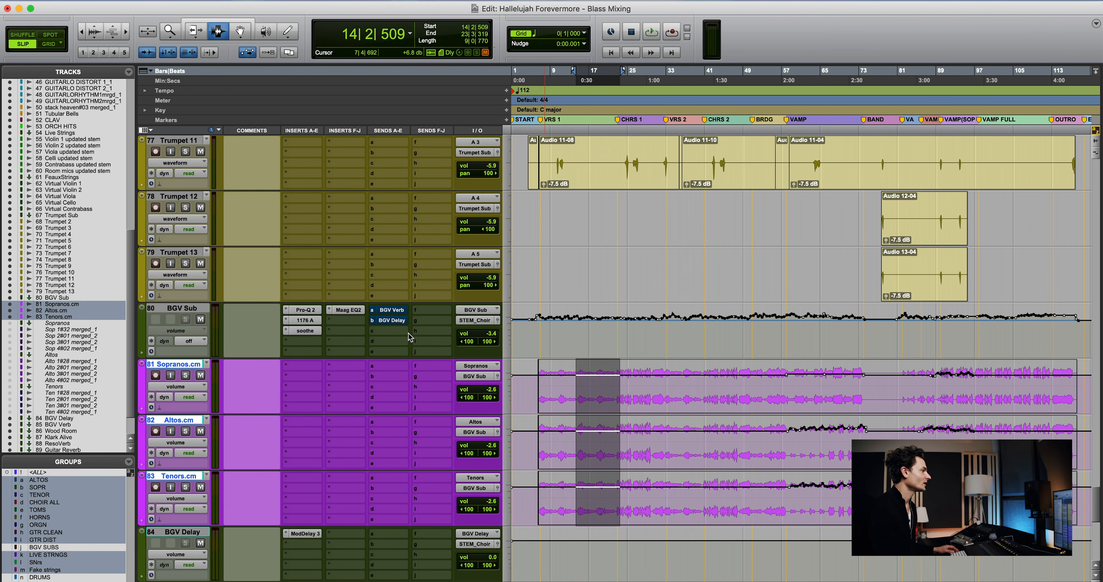
left_click(399, 311)
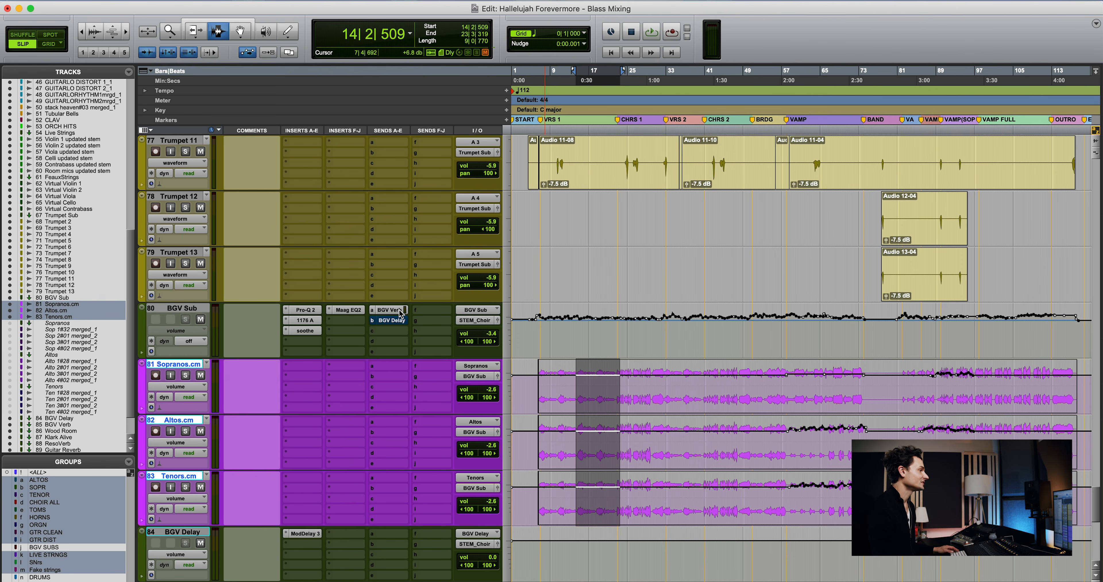
key("space")
left_click_drag(27, 212, 27, 186)
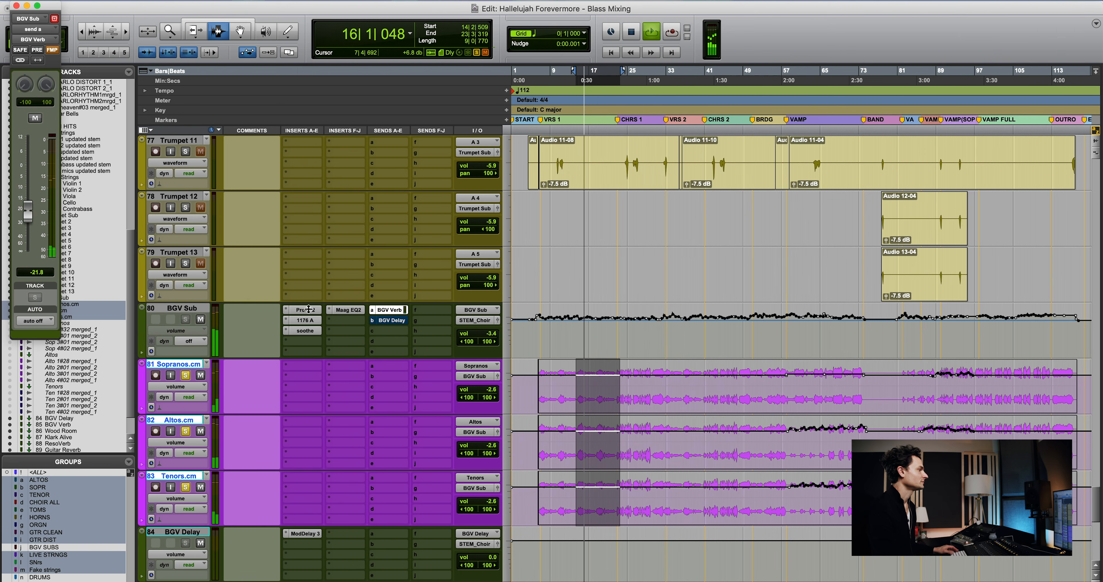
left_click(391, 321)
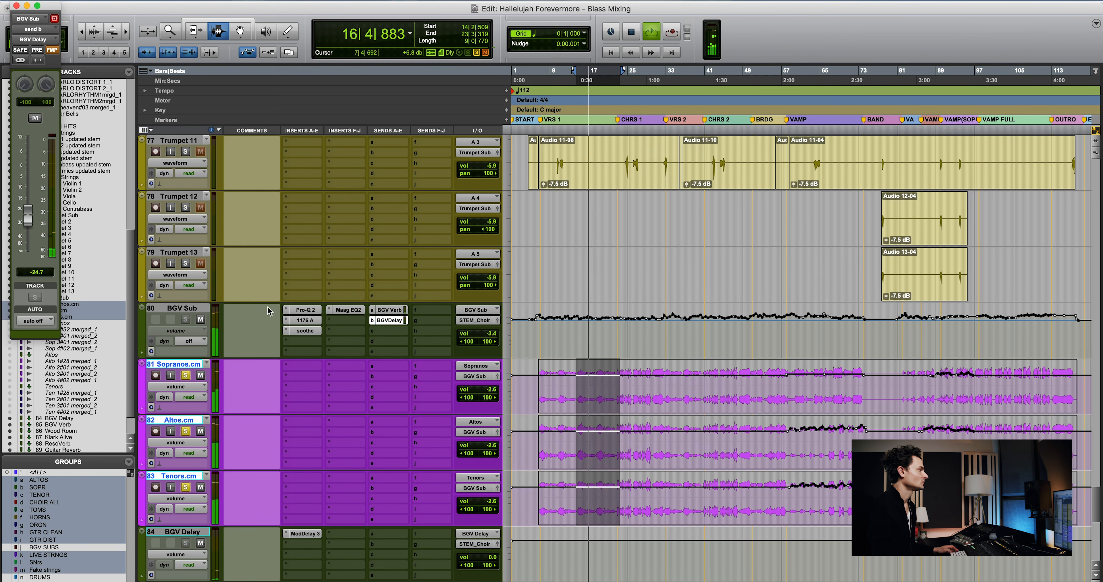
key("space")
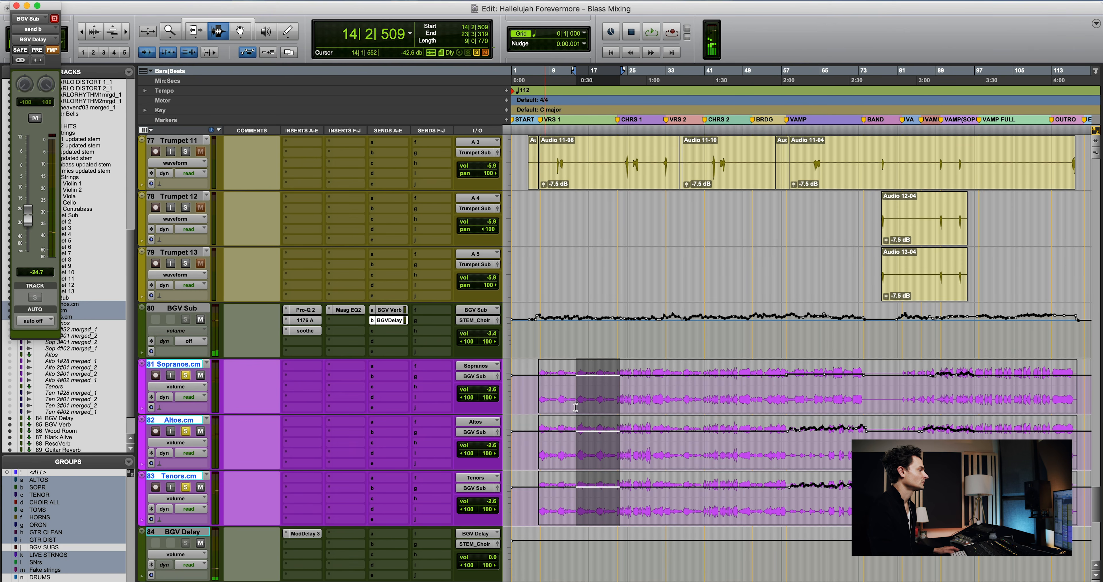
Toggle the BGV Verb send on the BGV Sub and play the soloed choir from about bar 11
left_click(559, 404)
left_click(395, 314)
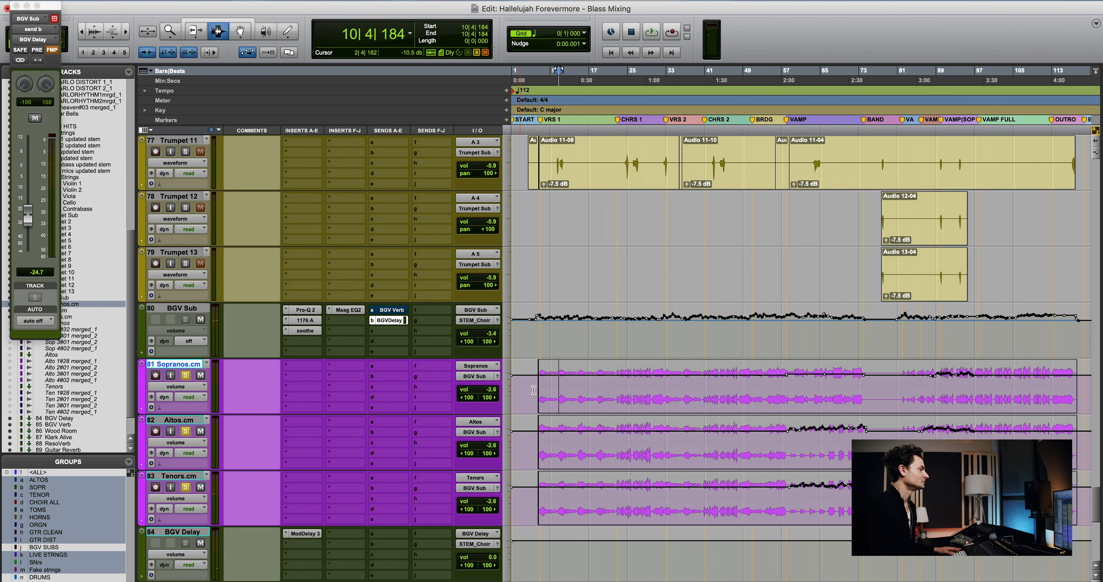
left_click(561, 405)
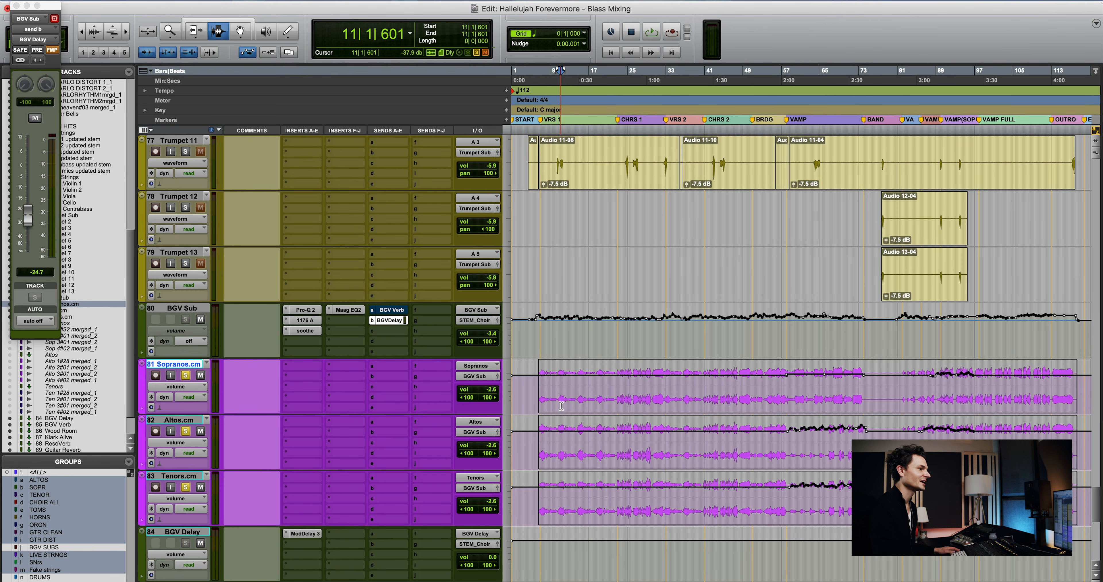
key("space")
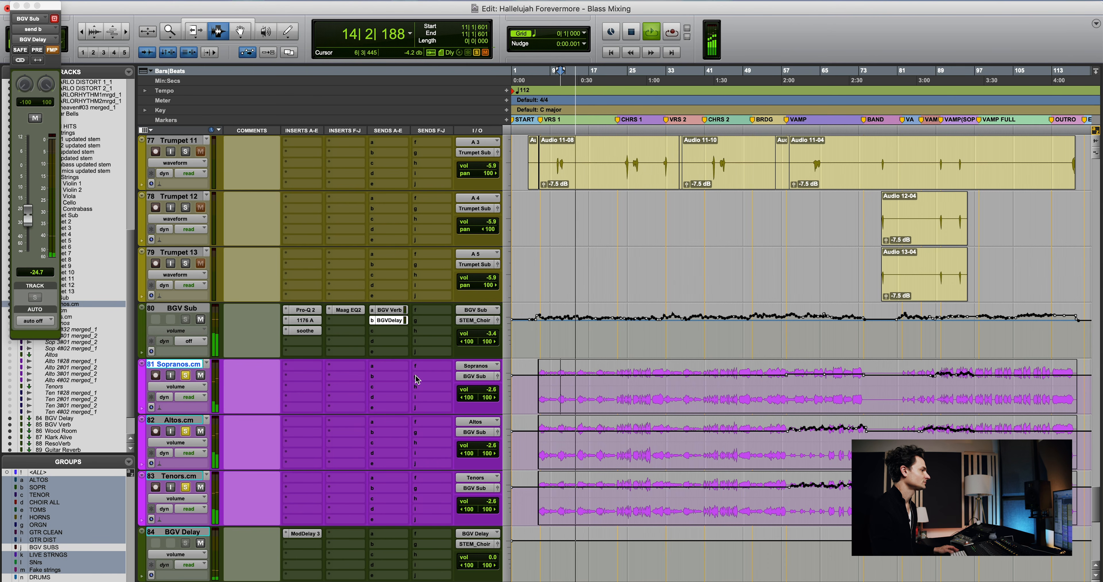
Unsolo the committed choir tracks and play the full mix from about bar 6
left_click(185, 376)
key("space")
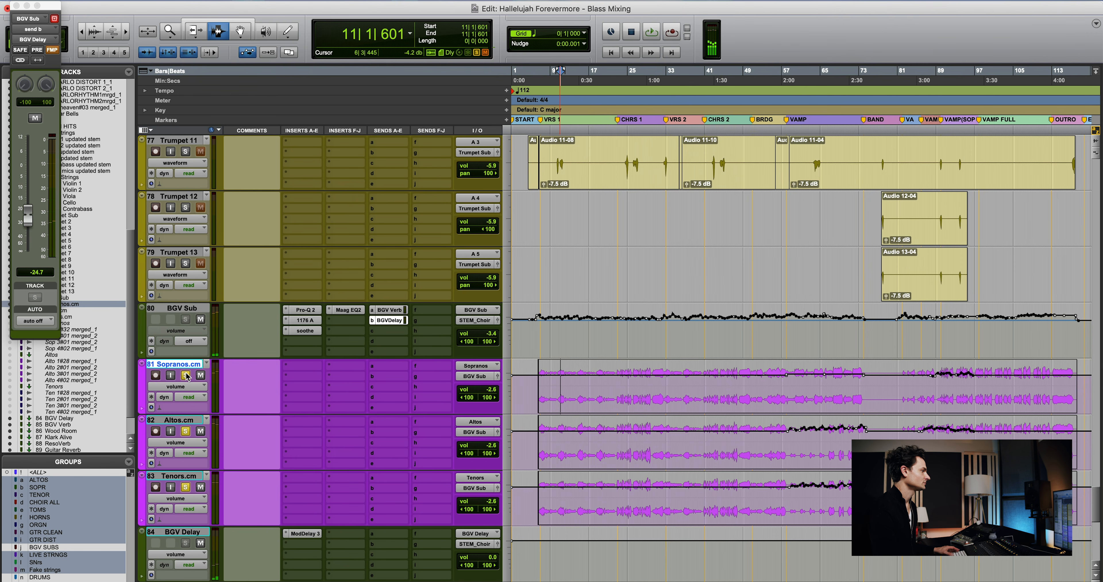
left_click(539, 386)
key("space")
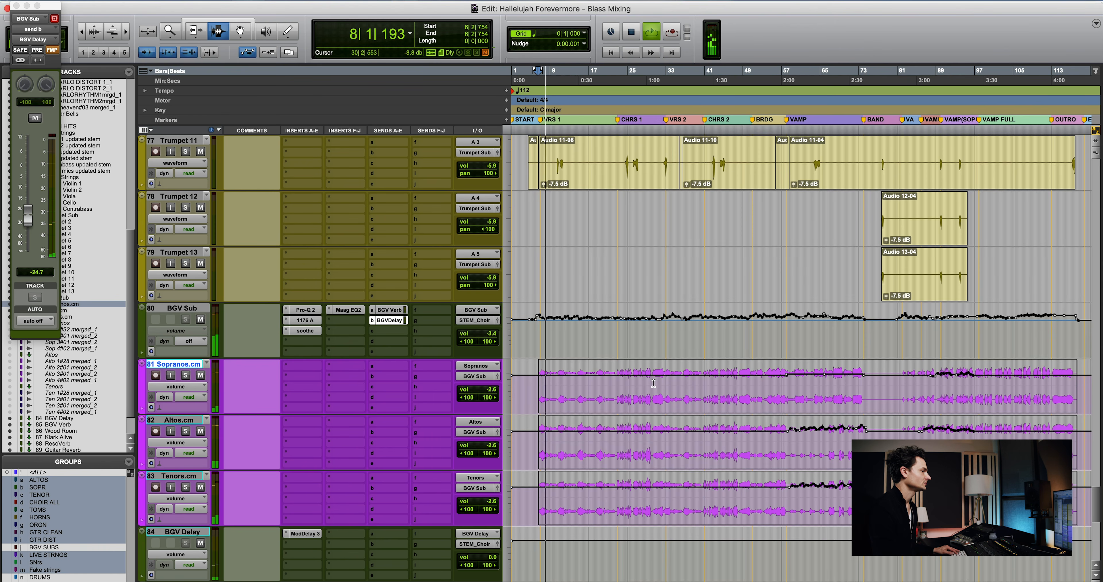
Look over the choir, trumpet and string tracks up to the Live Strings sub while the full mix plays
scroll(653, 383, "down", 5)
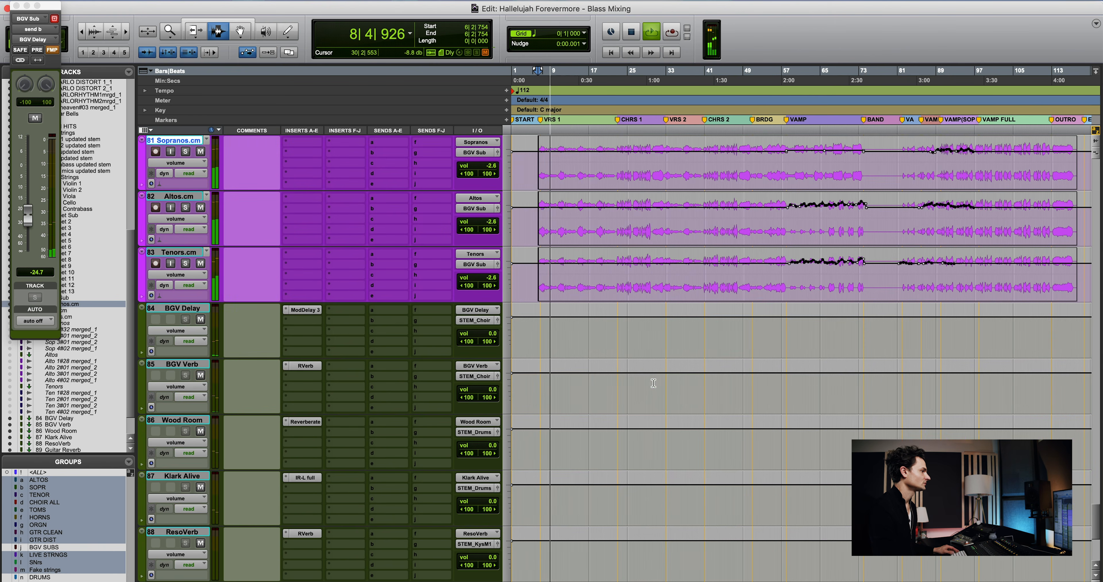
scroll(653, 383, "up", 5)
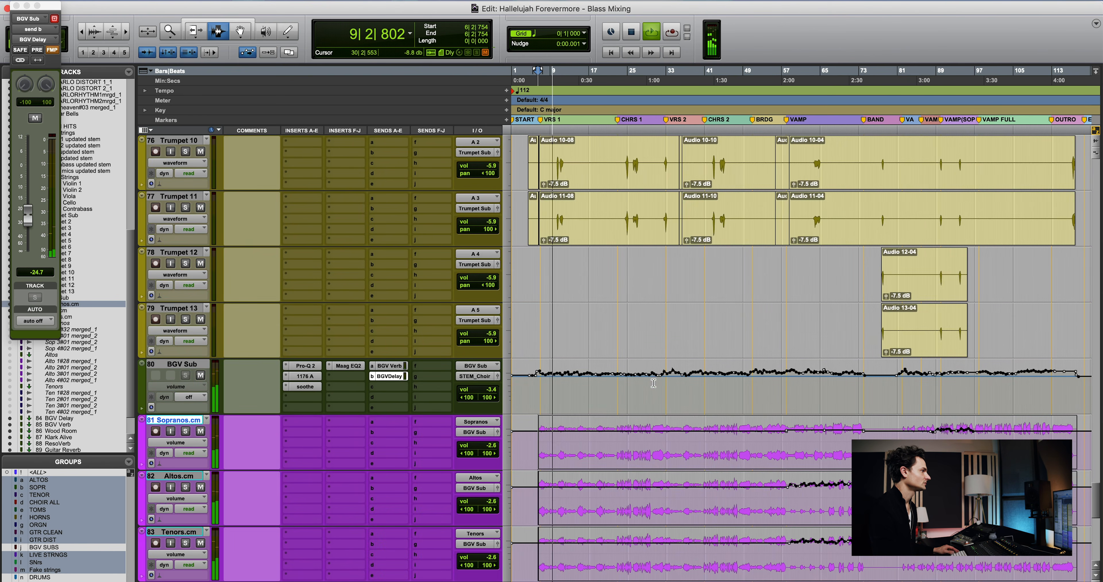
left_click(692, 400)
scroll(692, 401, "up", 6)
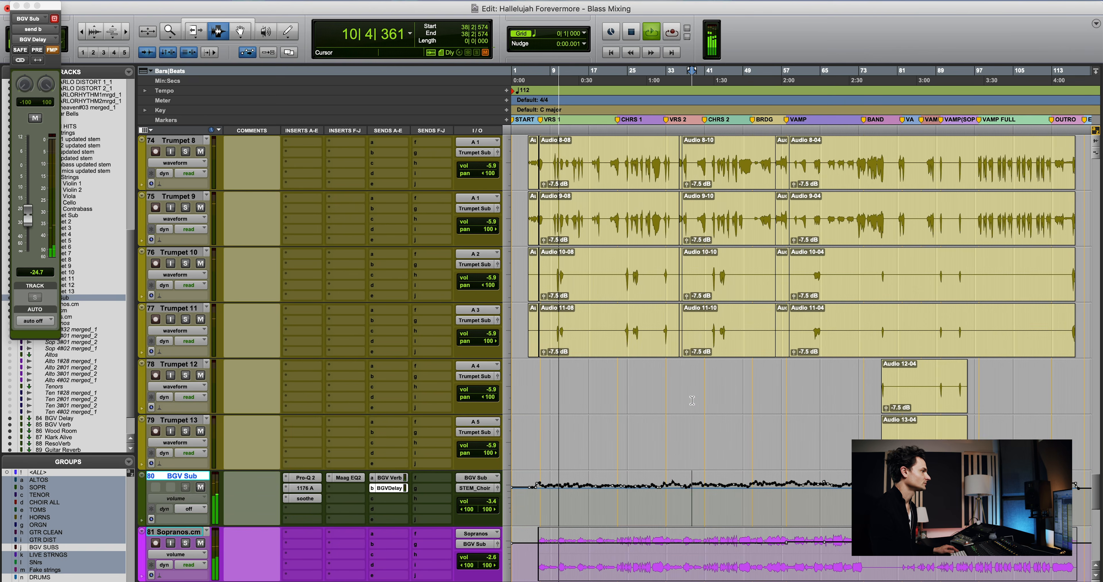
scroll(692, 400, "up", 9)
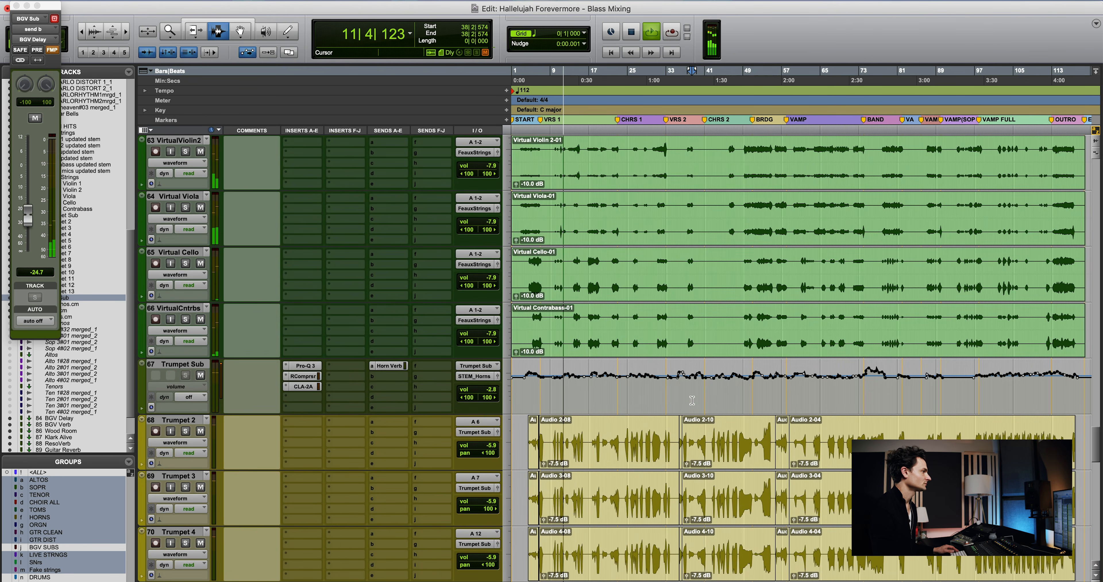
scroll(692, 400, "up", 9)
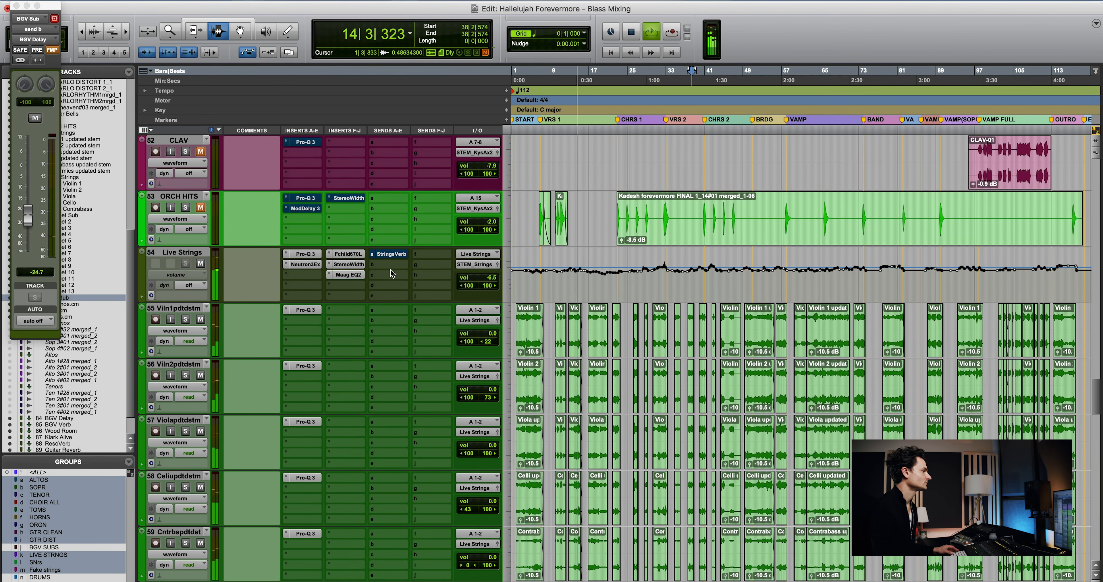
Place the edit cursor at about bar 18 on the live violins and examine the guitar, bell, string and trumpet tracks during playback
left_click(594, 332)
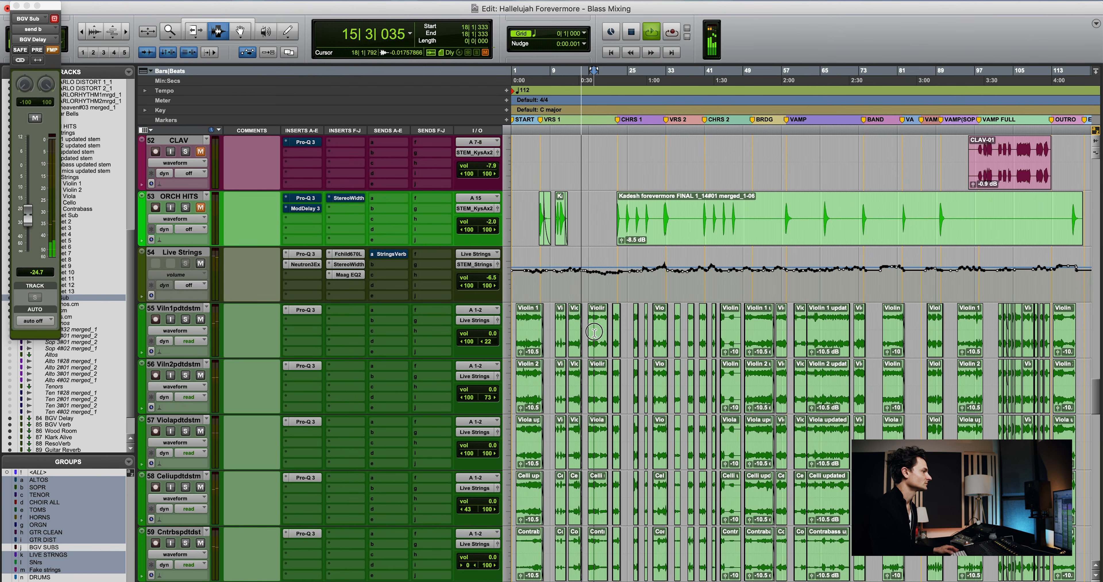
scroll(591, 332, "down", 2)
scroll(589, 333, "up", 1)
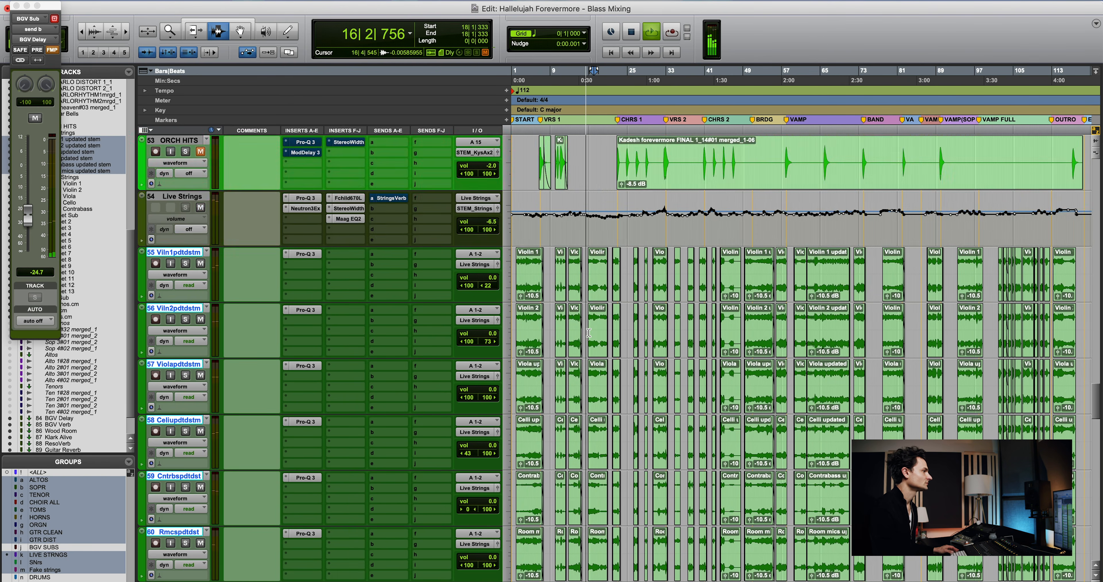
scroll(591, 332, "up", 5)
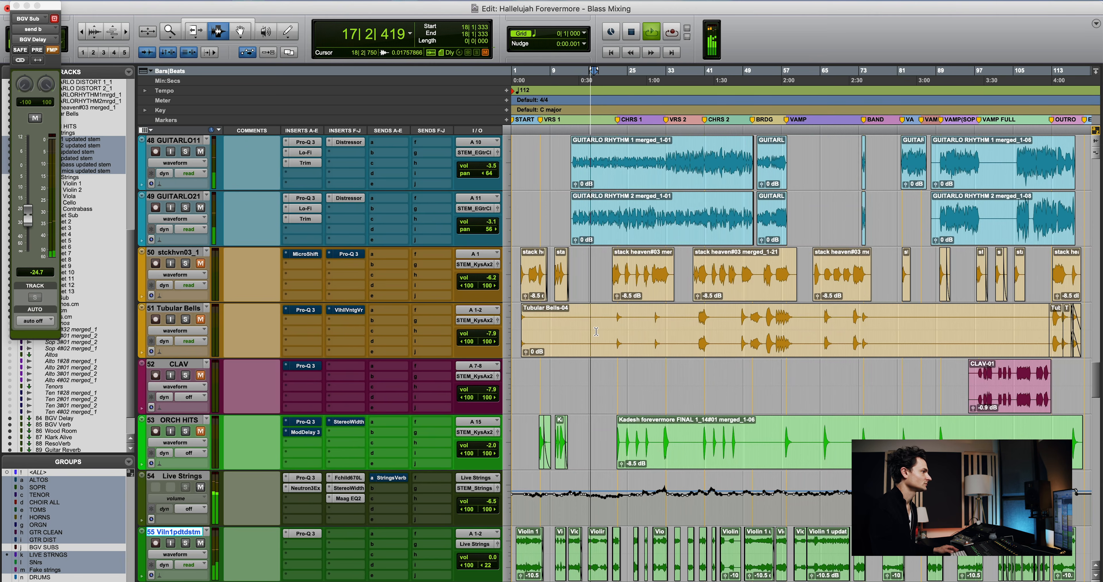
scroll(596, 332, "up", 2)
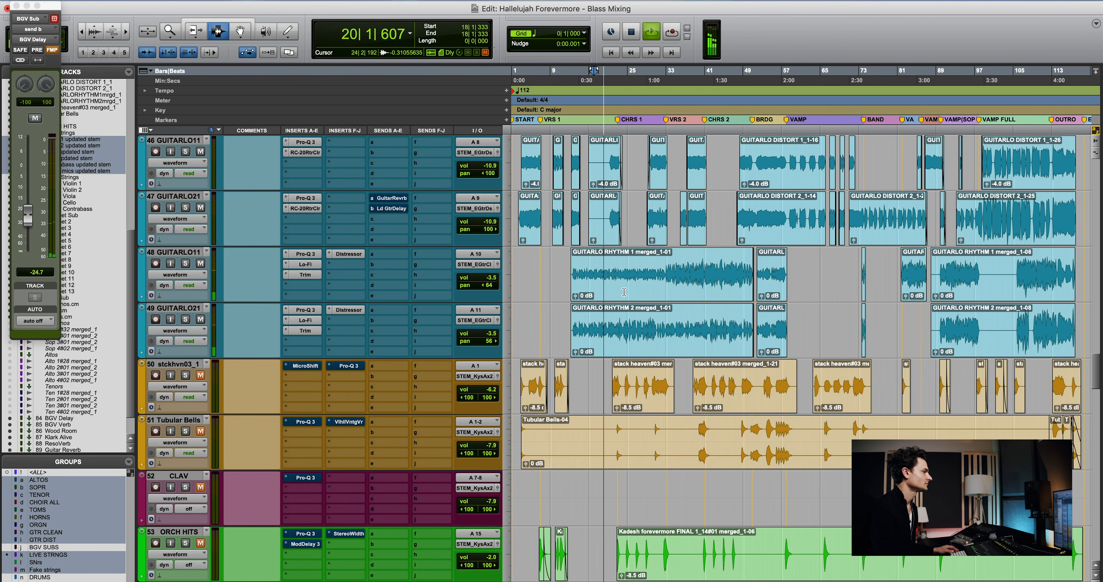
scroll(624, 292, "down", 7)
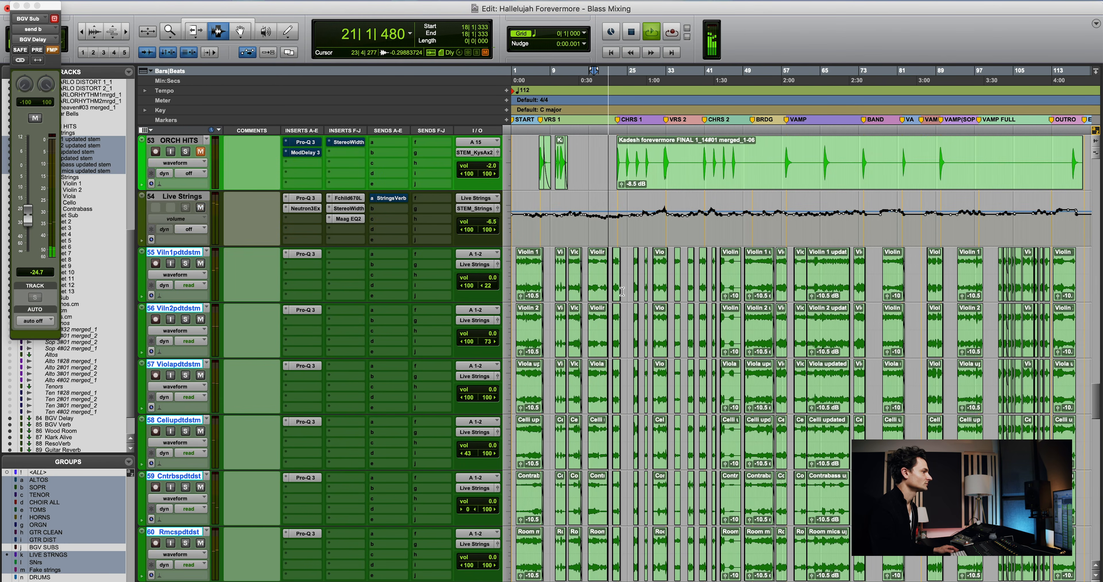
scroll(622, 292, "down", 9)
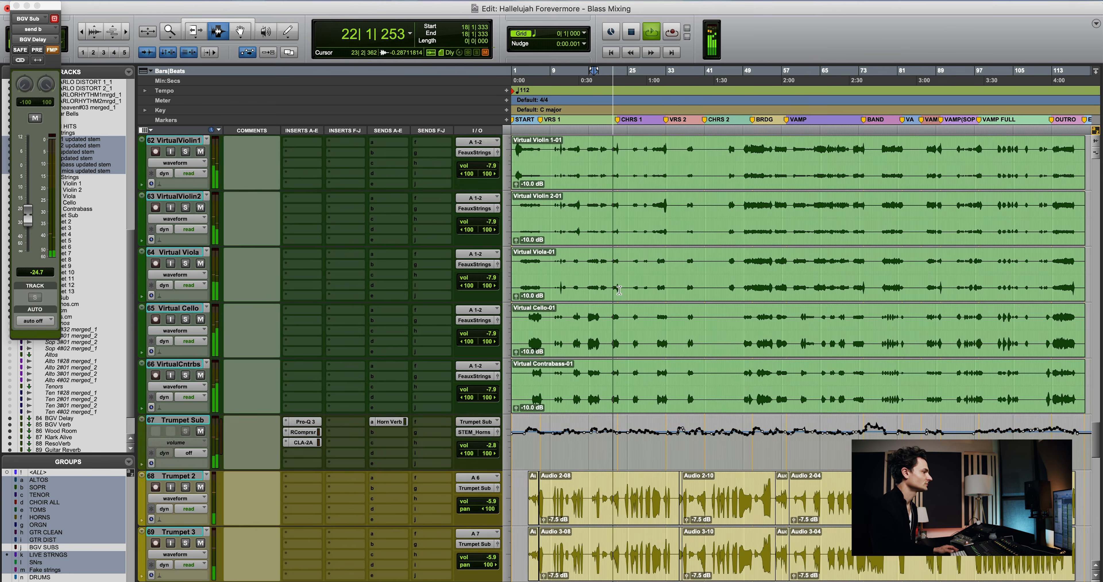
scroll(620, 290, "down", 15)
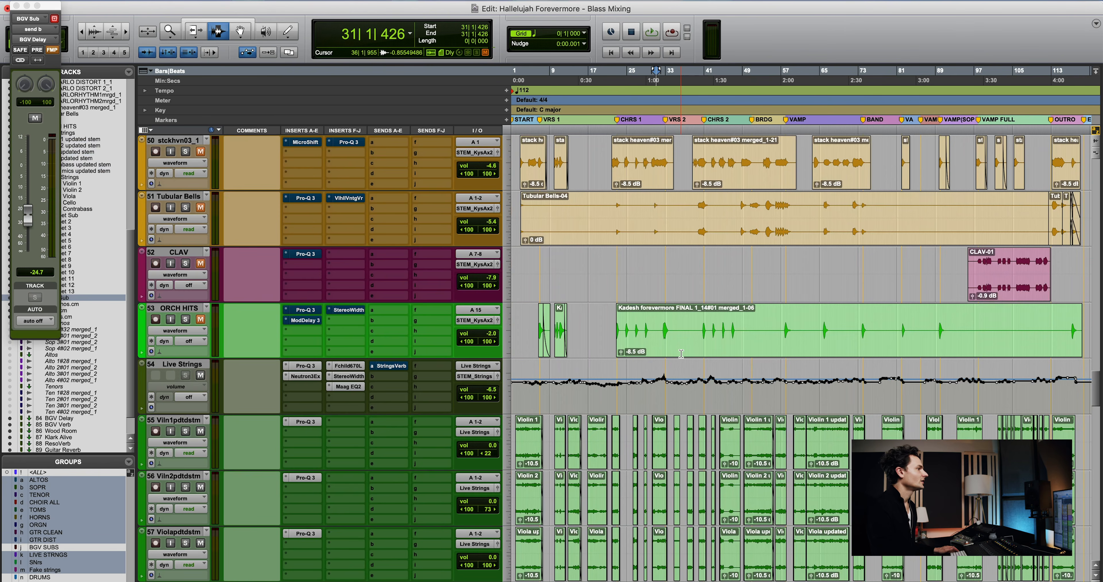
Highlight the stack heaven, Tubular Bells and CLAV tracks from about bar 38 to bar 41, then clear the selection
scroll(681, 354, "up", 2)
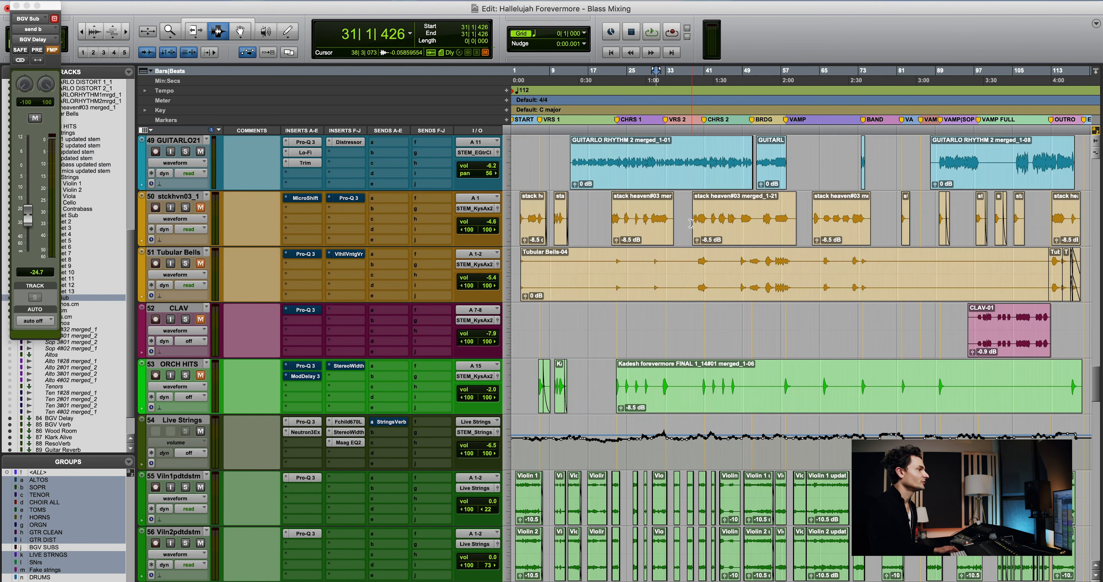
left_click_drag(691, 223, 708, 355)
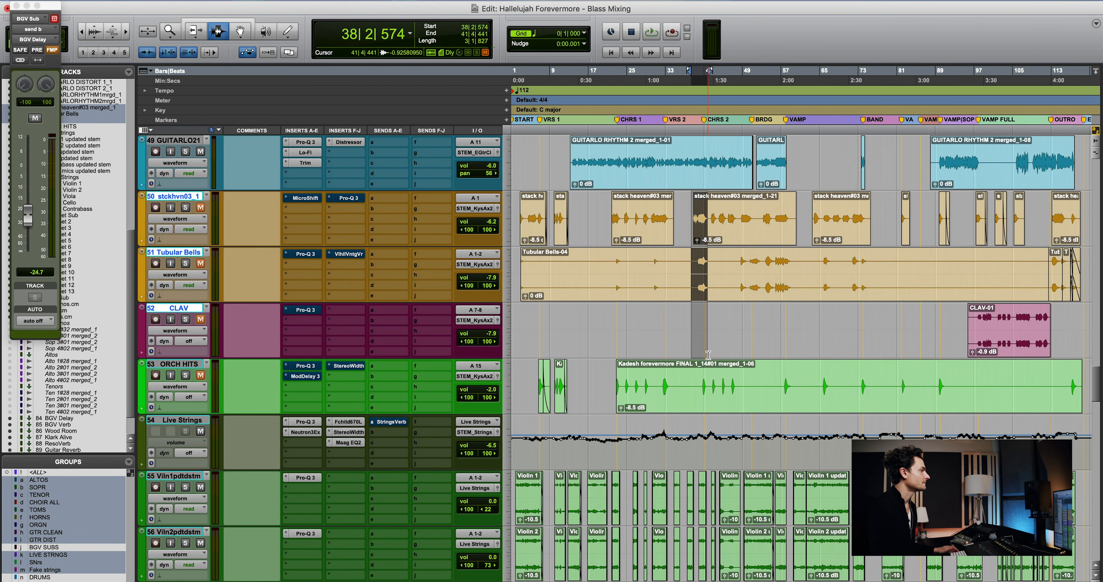
scroll(712, 267, "up", 2)
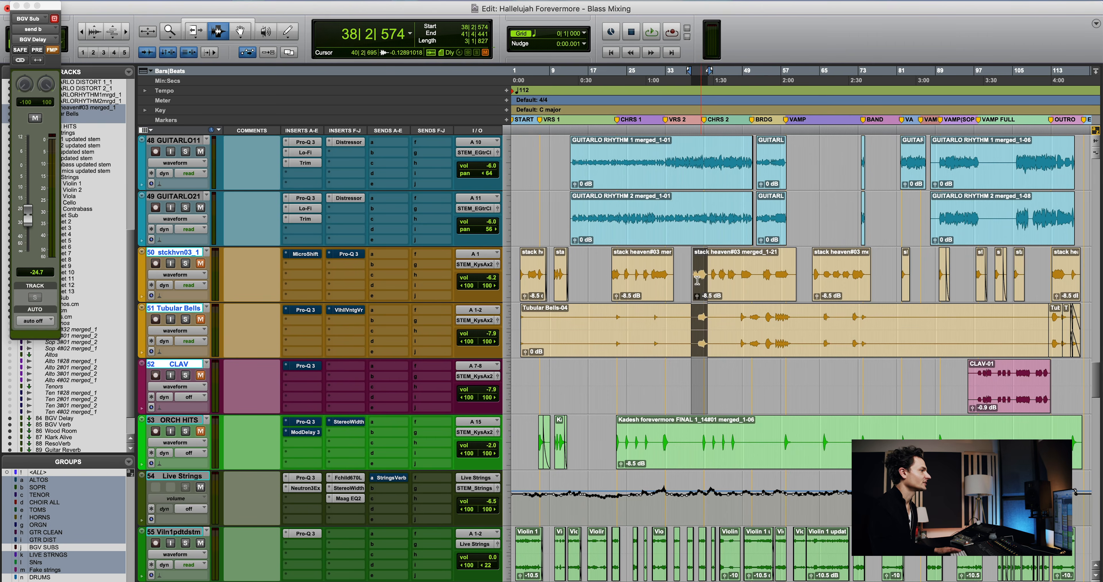
left_click(688, 282)
scroll(695, 304, "down", 5)
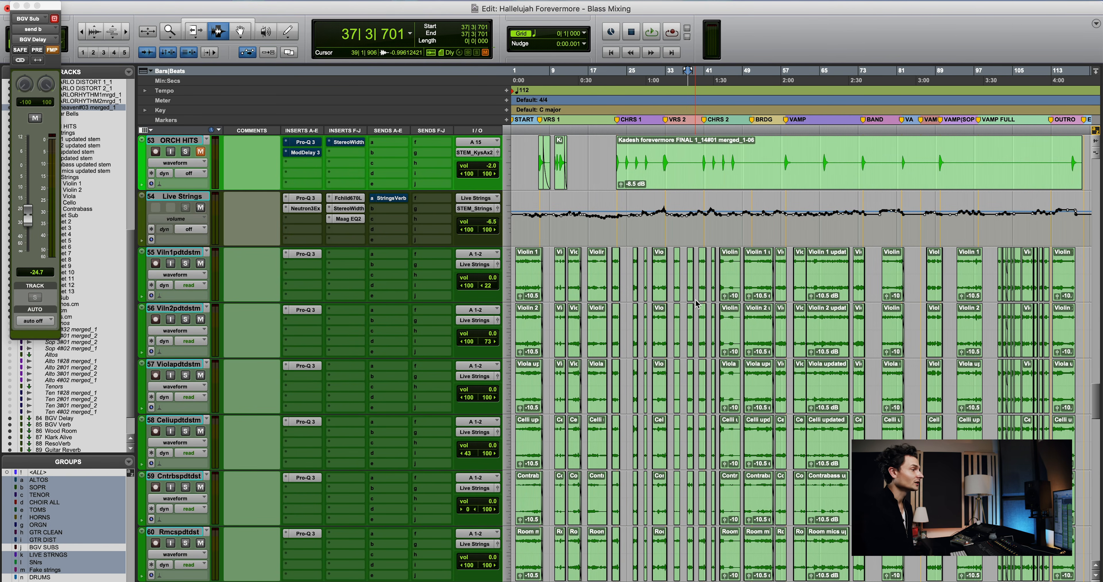
Close the BGV Delay send window, then solo the stack heaven track and play it from about bar 38
scroll(696, 304, "up", 7)
left_click(692, 302)
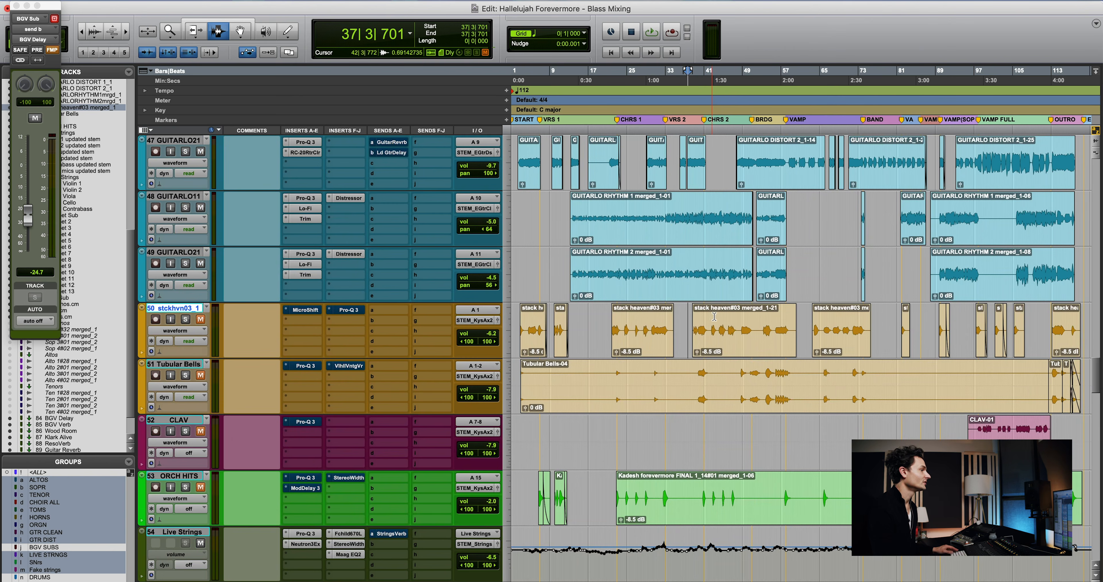
left_click(16, 5)
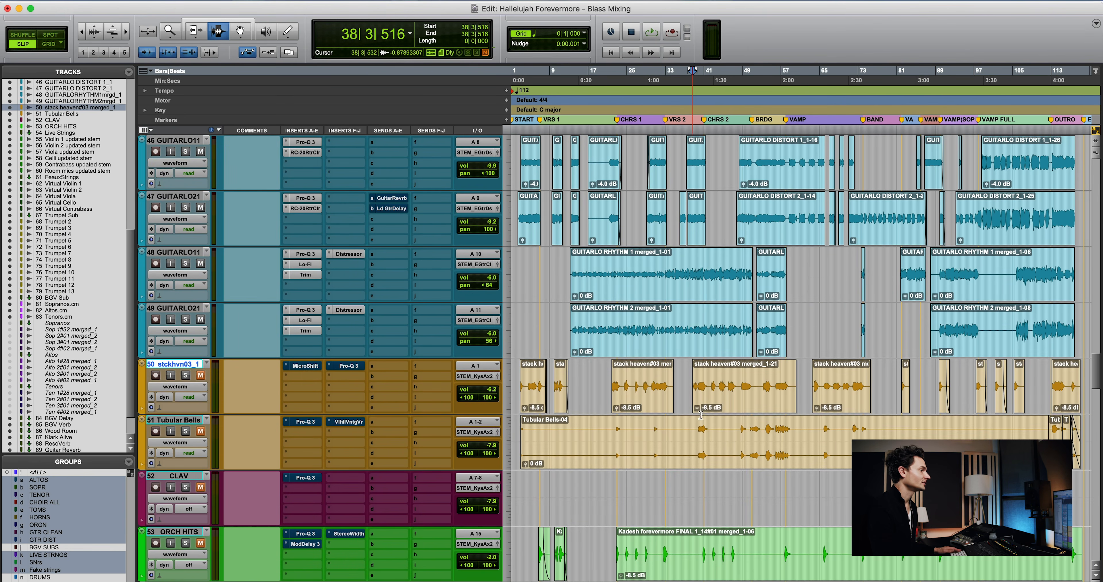
key("shift+s")
key("space")
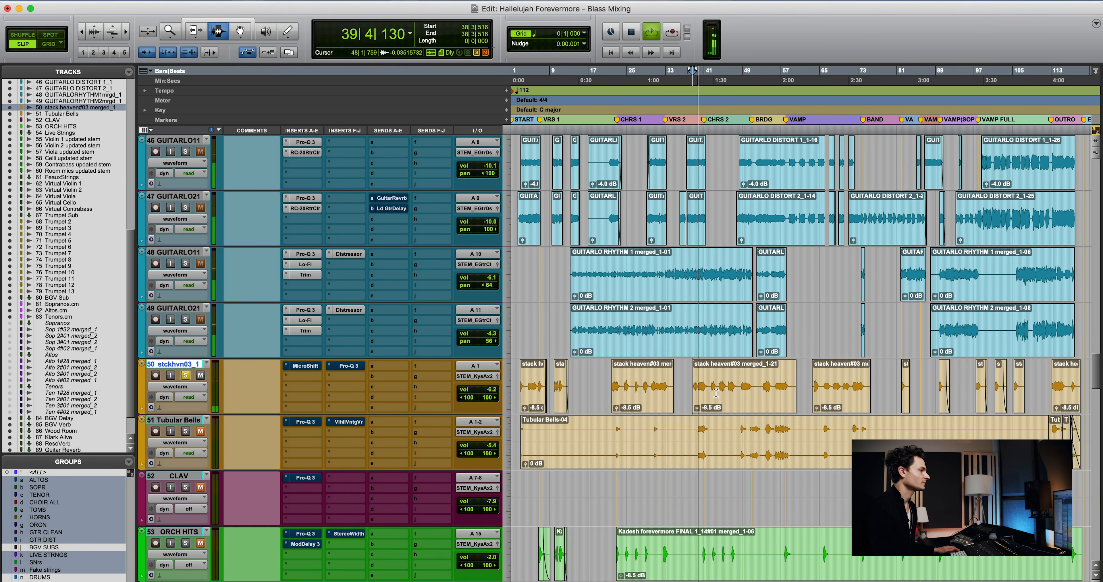
left_click(713, 396)
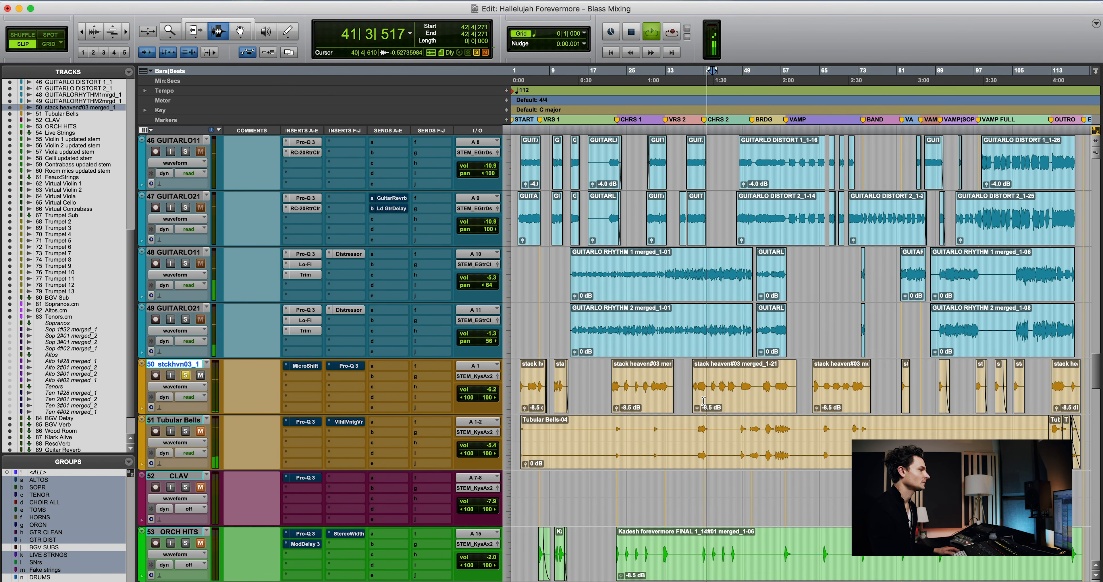
Stop playback, take the MicroShift insert on the stack heaven track out of bypass, and view its settings before closing it
key("space")
key("Tab")
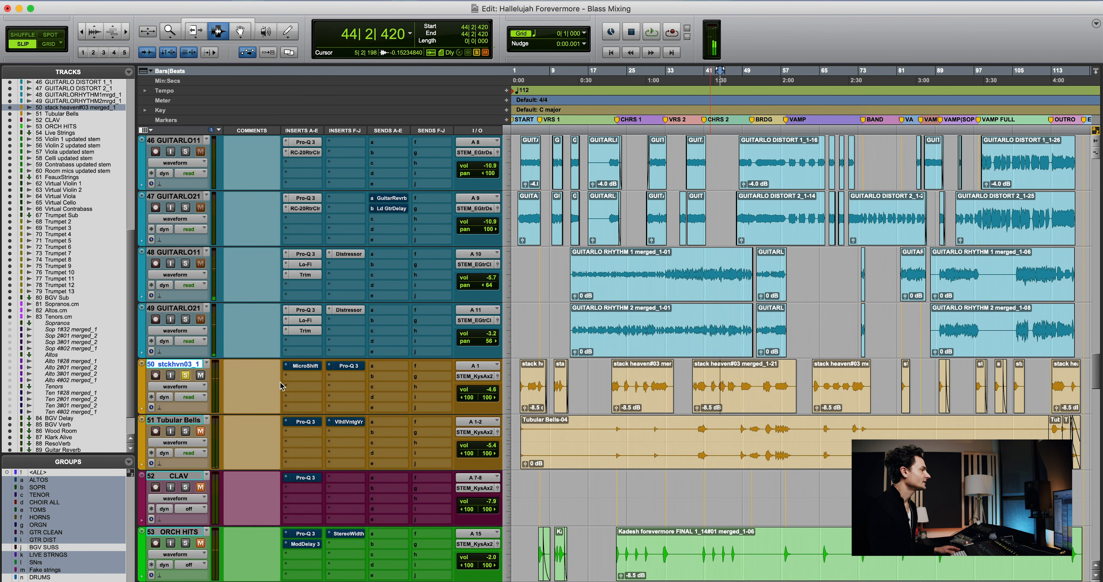
left_click(305, 366, "super")
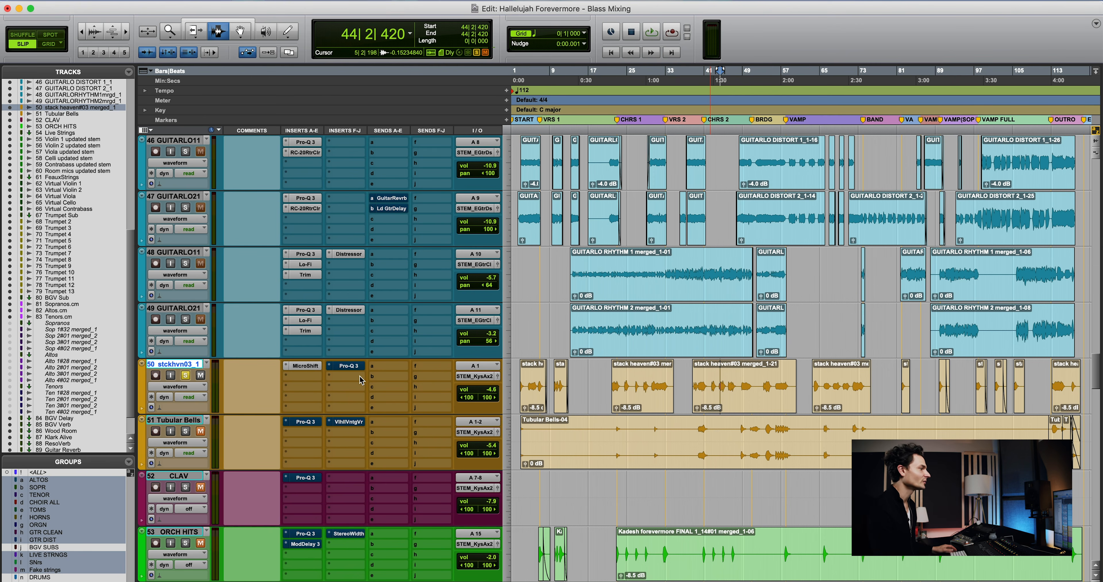
left_click(310, 366)
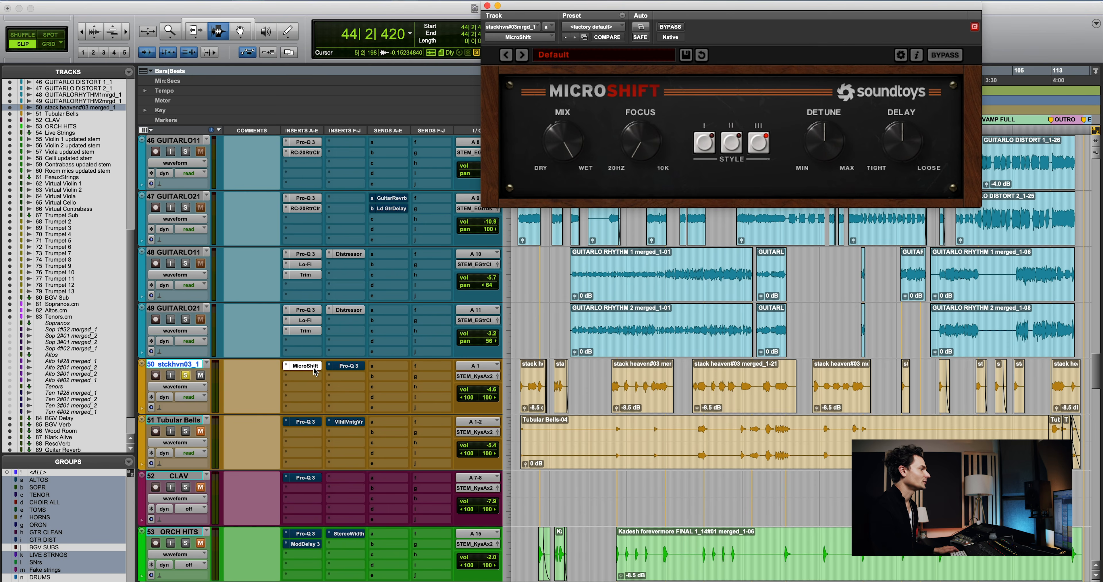
left_click(314, 367)
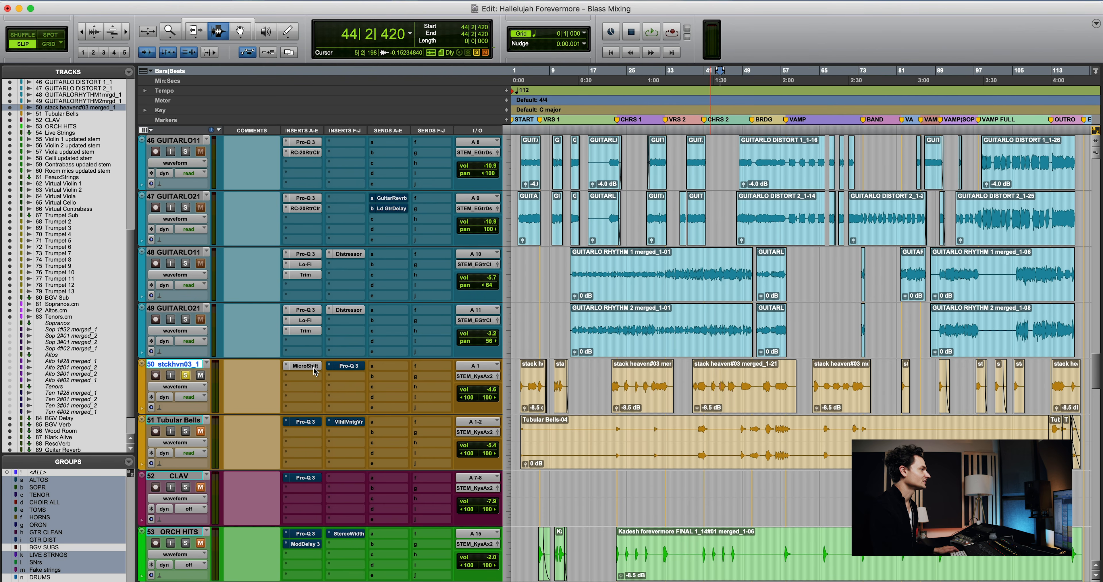
Play the soloed stack heaven track from about bar 40, then highlight a short passage from about bar 39
left_click(699, 388)
key("space")
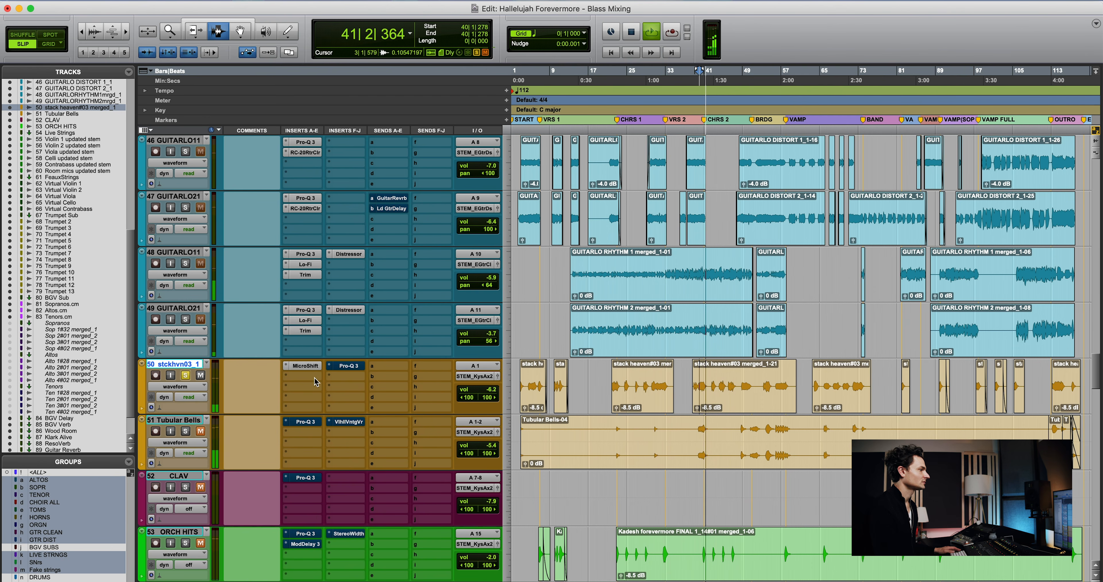
left_click(695, 396)
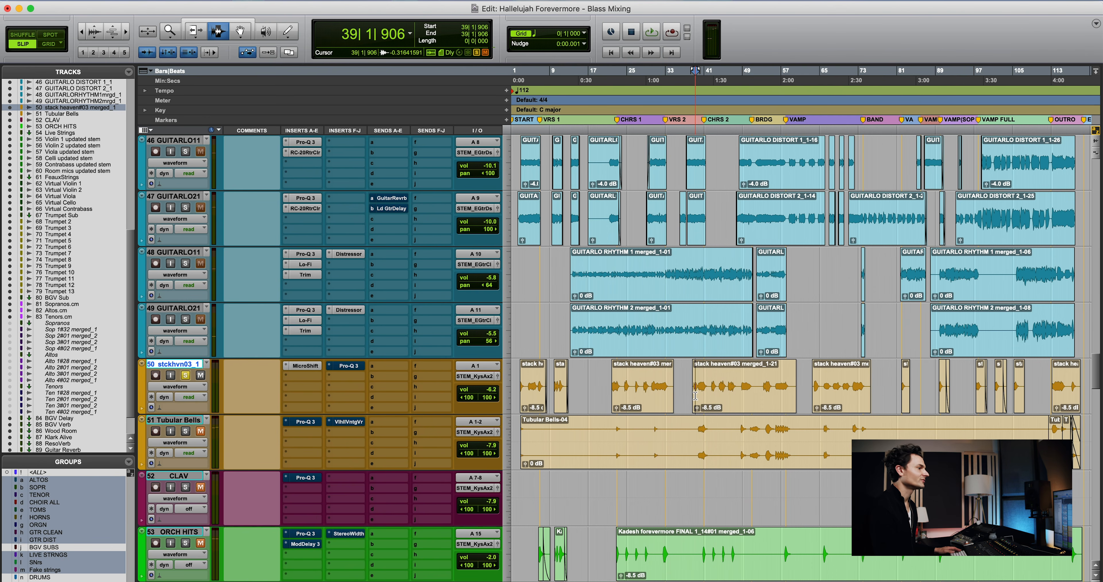
left_click_drag(698, 396, 707, 394)
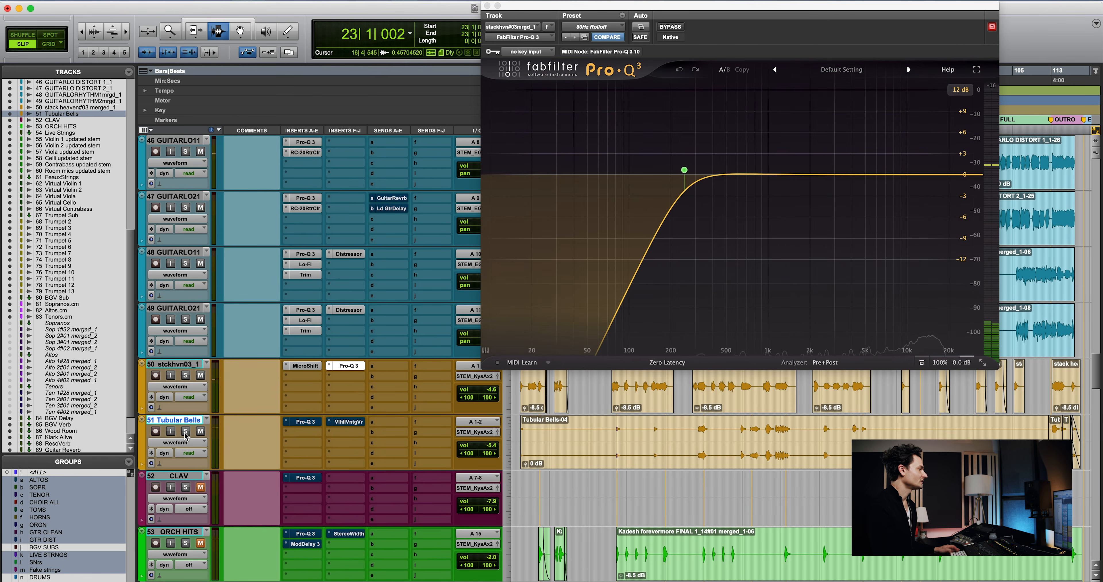
Solo the Tubular Bells track, play it with the Pro-Q 3 insert enabled, and check the EQ's 80 Hz low cut before closing it
left_click(185, 431)
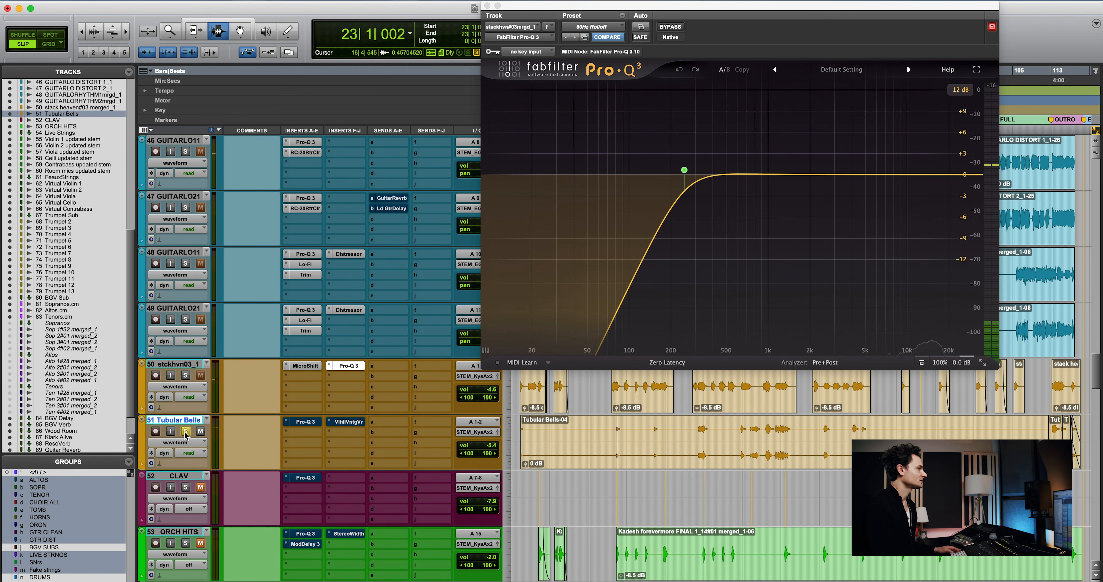
key("space")
left_click(305, 422)
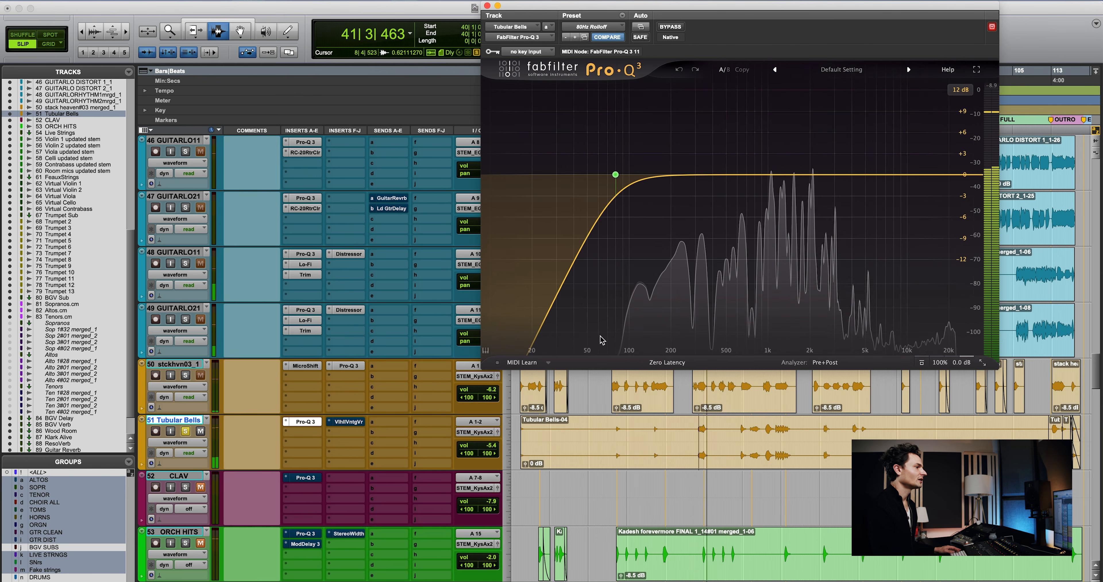
mouse_move(616, 213)
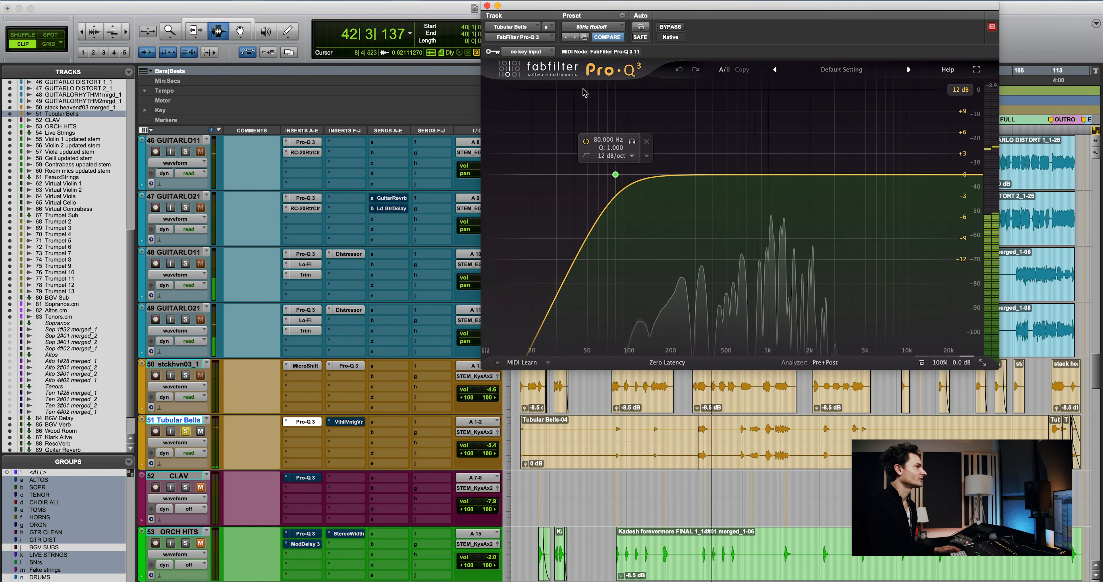
left_click(488, 6)
Clear the solo on the Tubular Bells track and place the edit cursor at about bar 22 on it
scroll(612, 300, "down", 3)
left_click(613, 326)
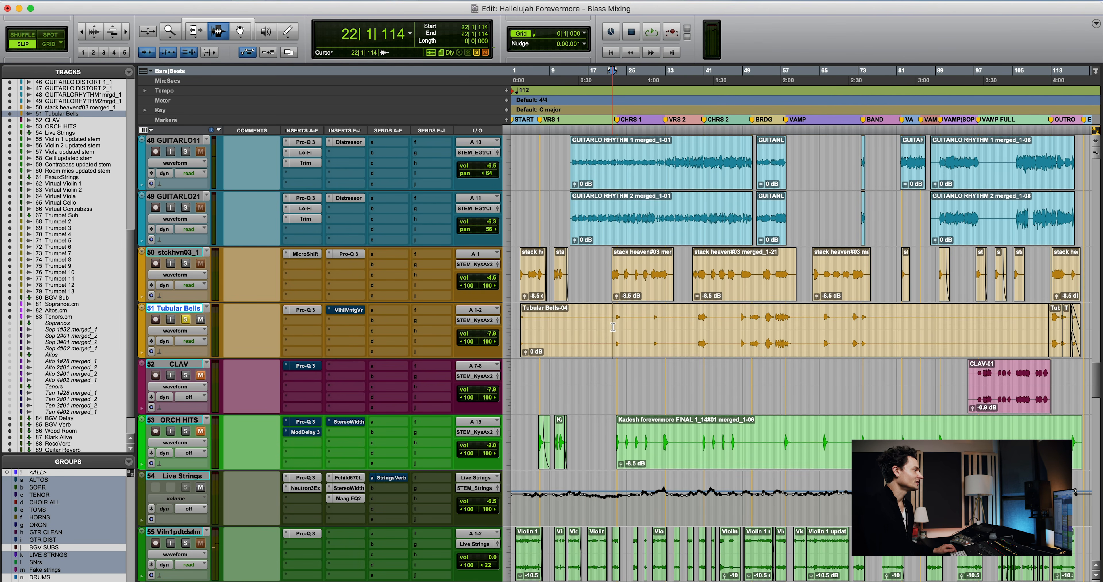
key("shift+s")
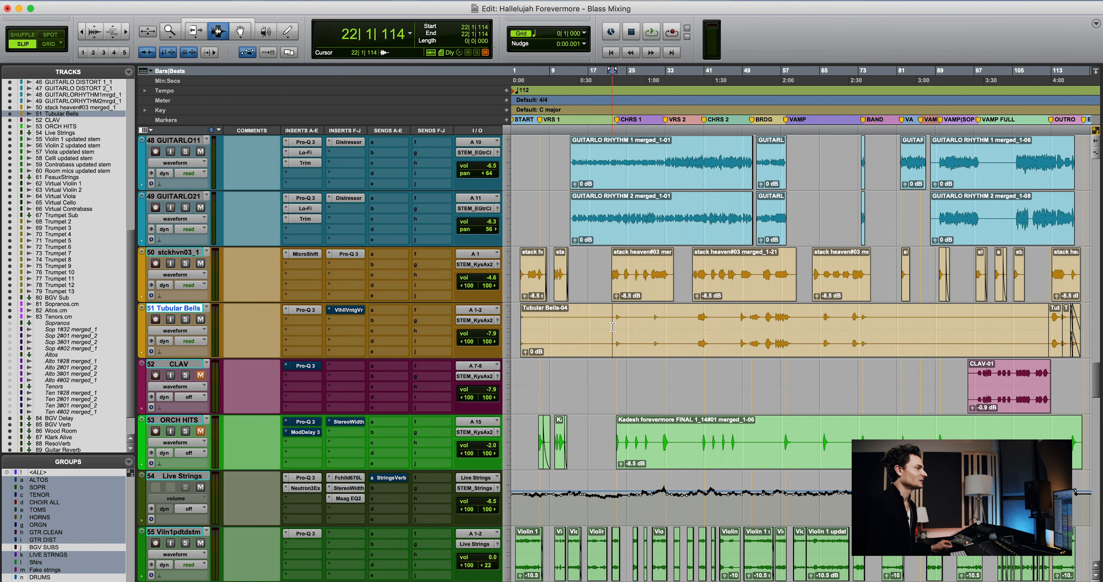
left_click(615, 326)
Solo the ORCH HITS track, play it briefly from about bar 22, and move the edit cursor to the hit at about bar 32
scroll(616, 328, "down", 1)
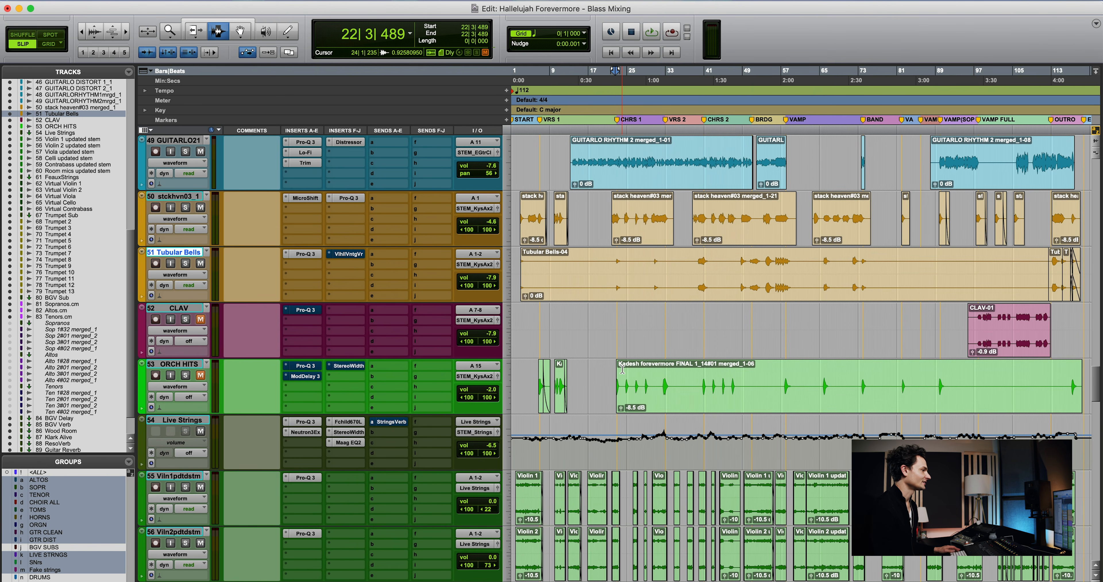
left_click(617, 399)
left_click(188, 377)
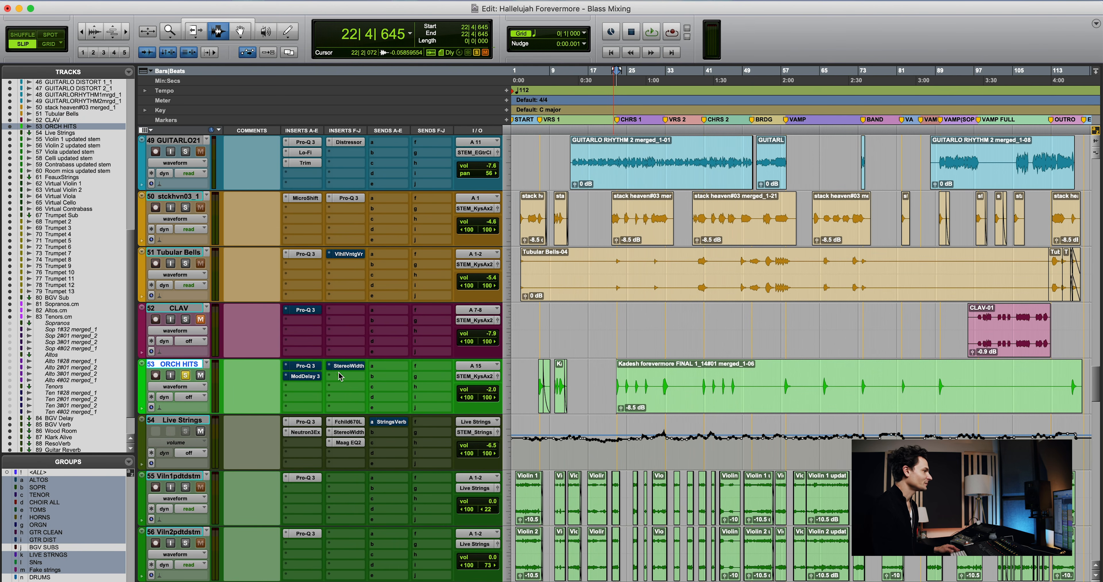
key("space")
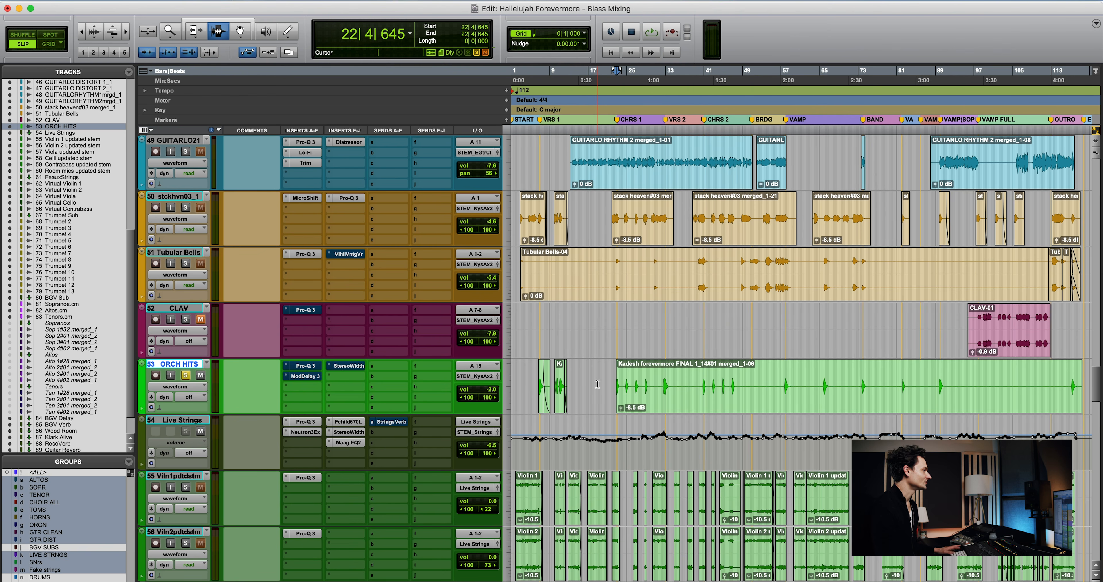
key("space")
left_click(656, 396)
key("Tab")
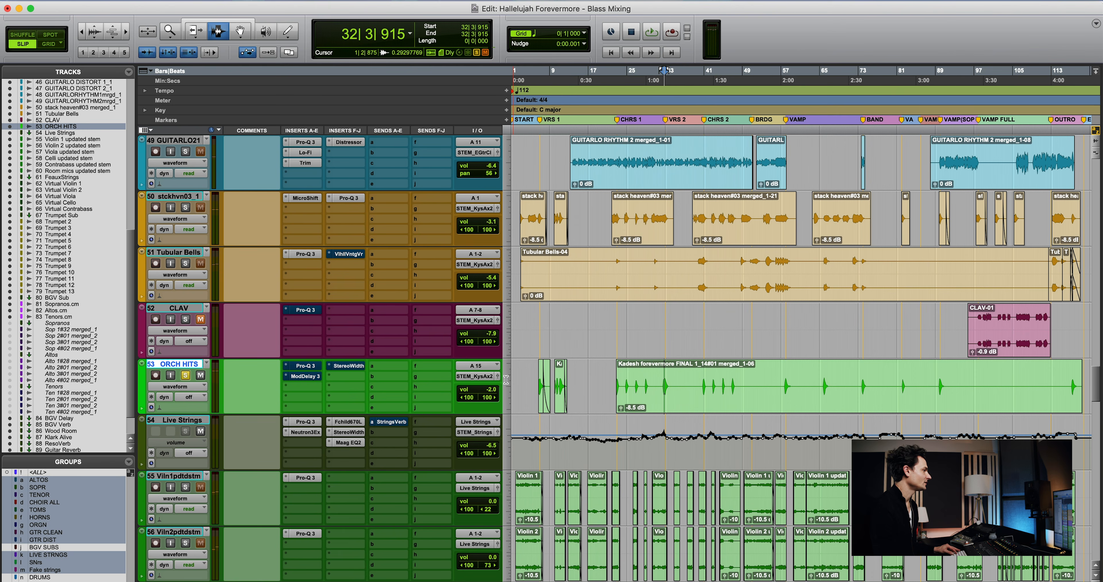
Enable the Pro-Q 3 and ModDelay 3 inserts on the ORCH HITS track, viewing each plug-in's settings and playing the hit through the EQ
left_click(305, 367)
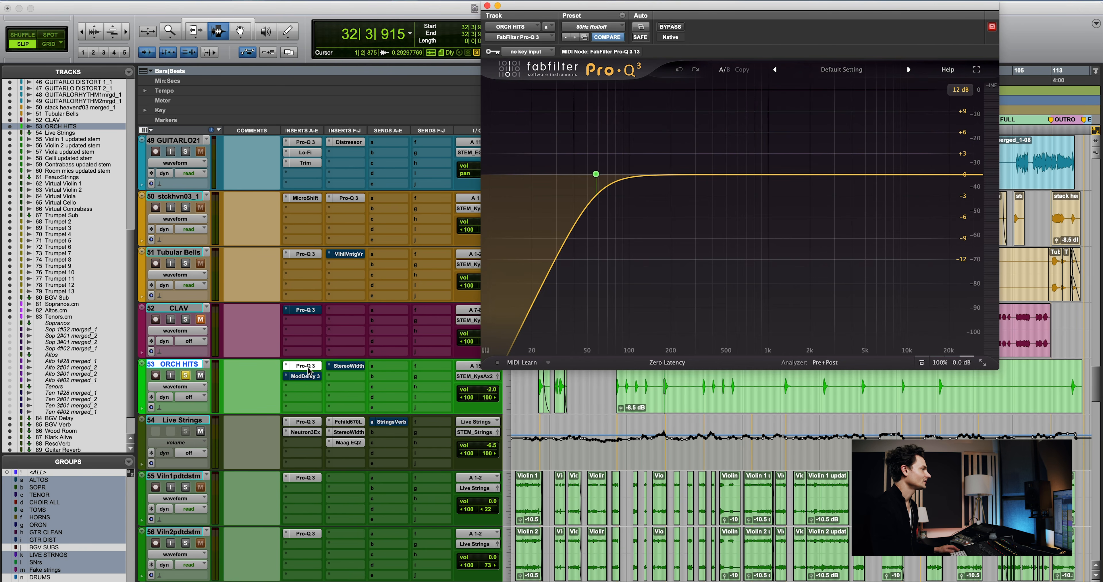
key("space")
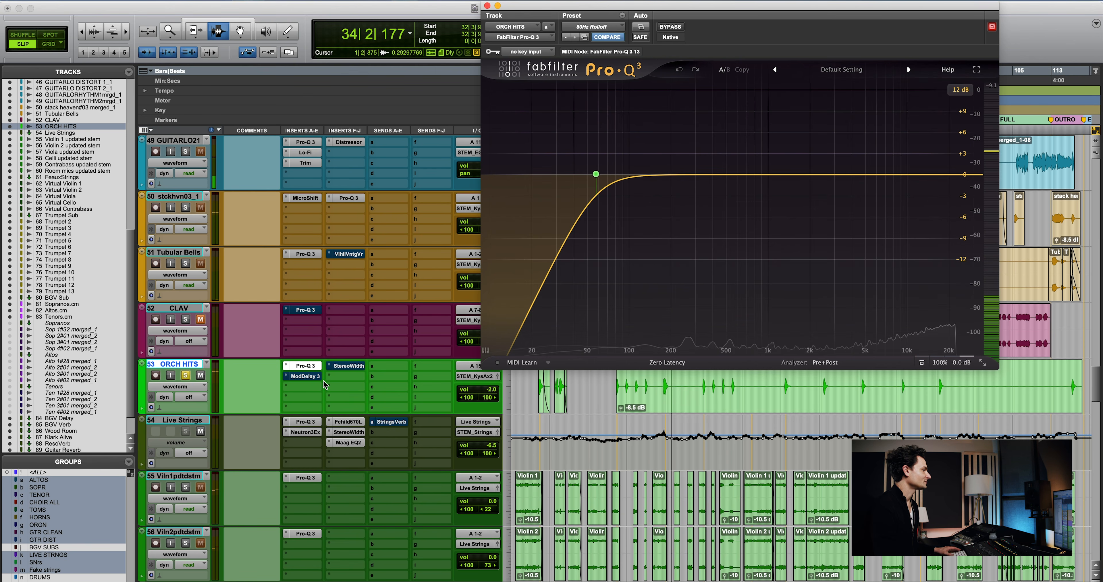
key("space")
left_click(313, 376)
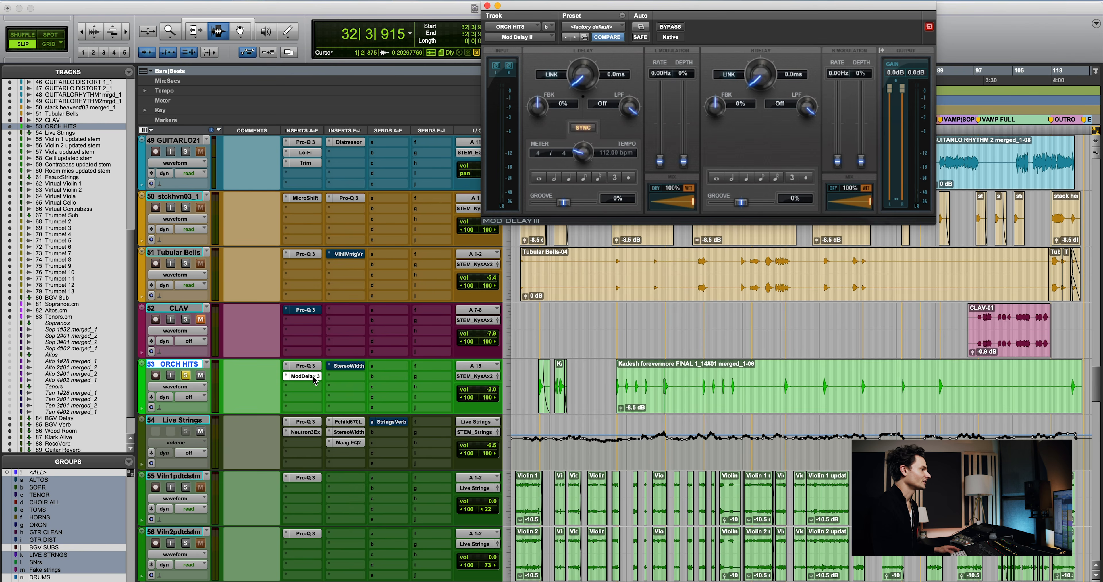
left_click(313, 377)
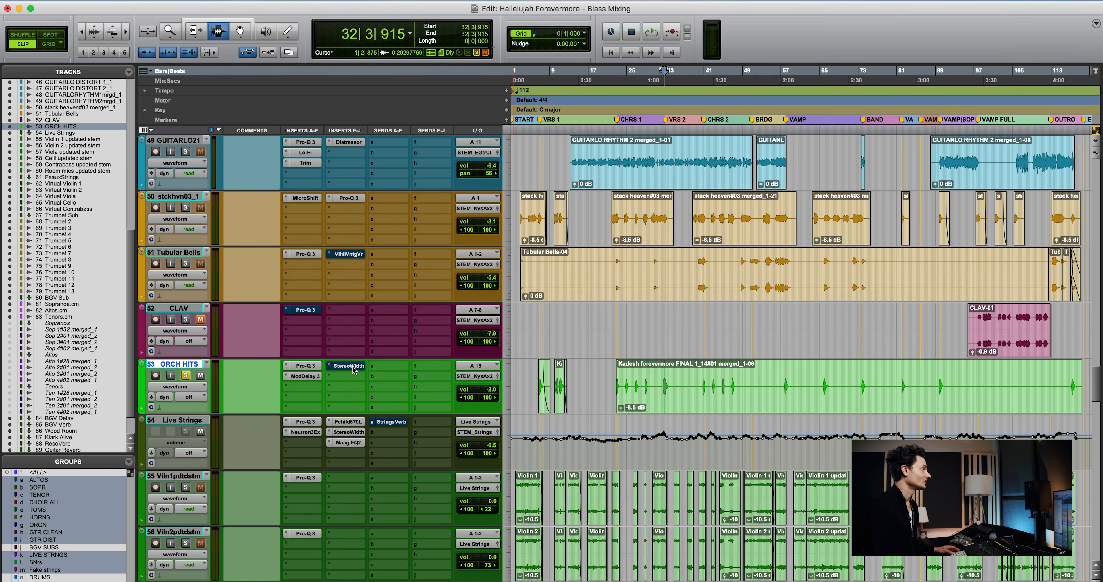
Enable the StereoWidth insert on the ORCH HITS track, open it, and play the hit at about bar 32 through it
left_click(353, 370, "super")
left_click(354, 369)
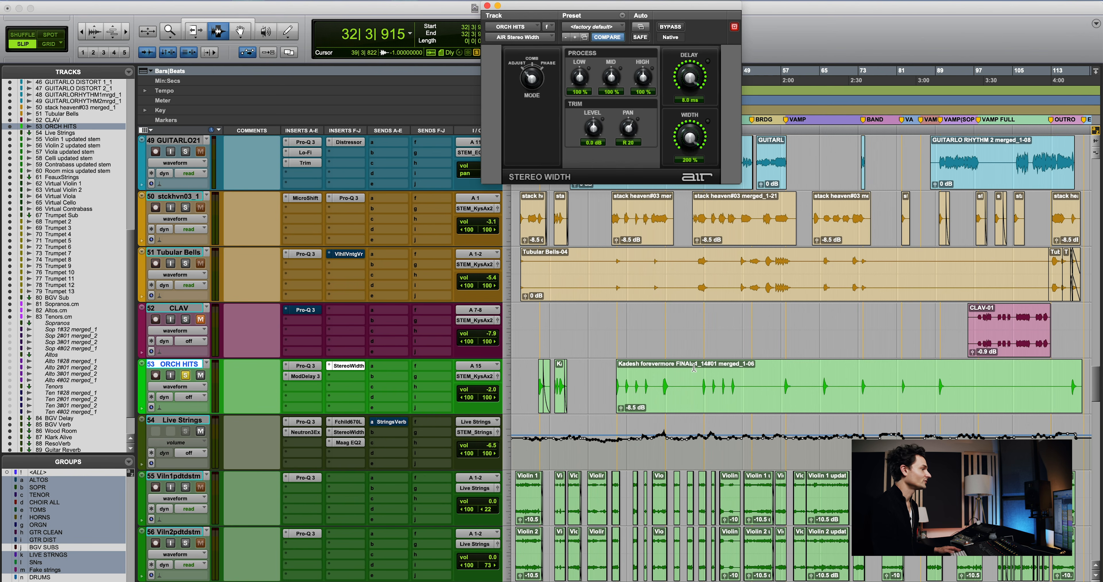
left_click_drag(666, 394, 666, 393)
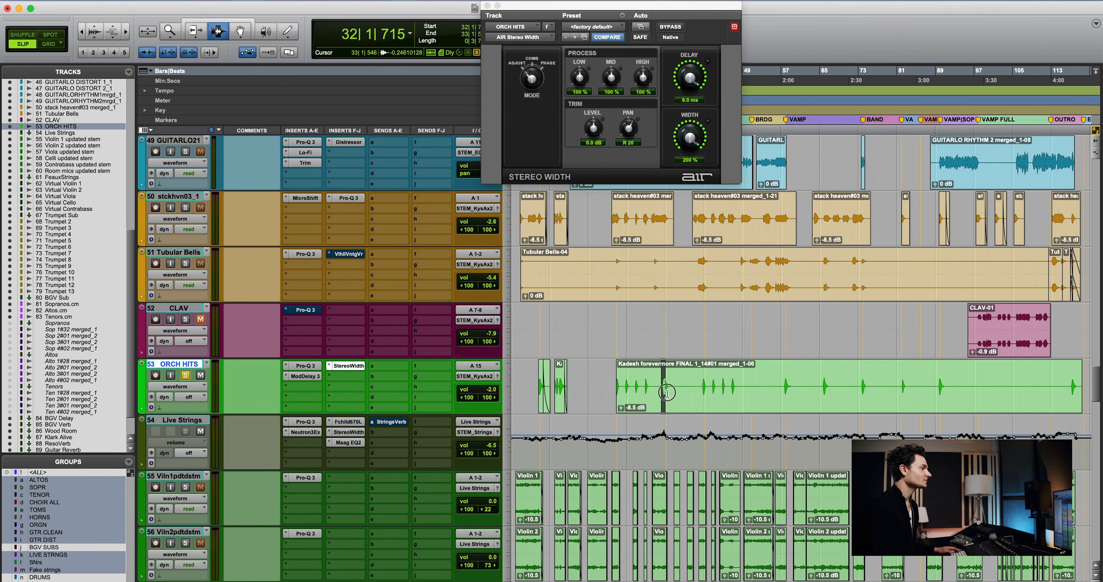
left_click(660, 395)
key("space")
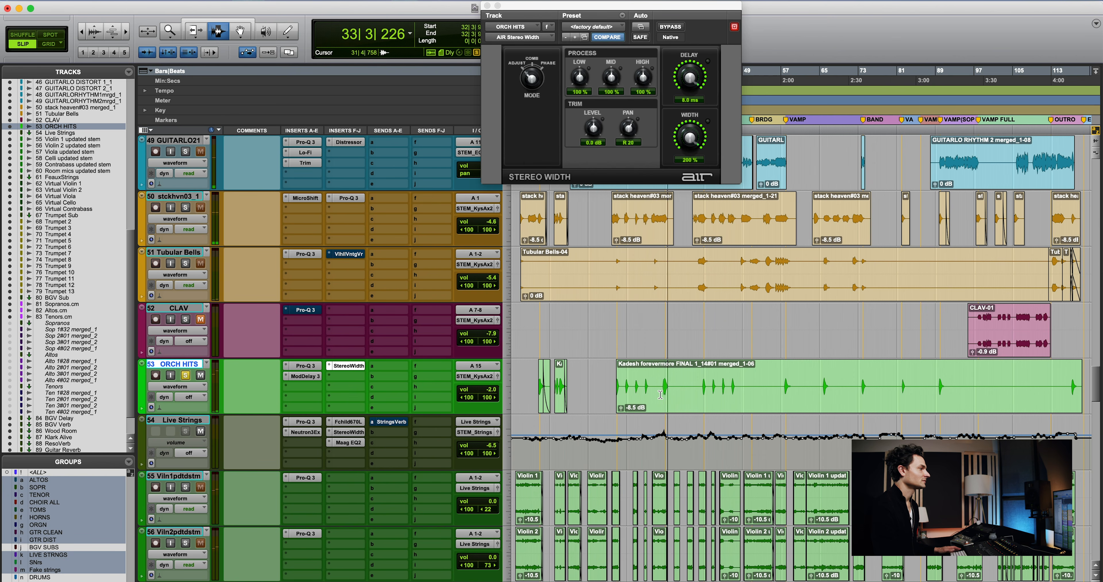
key("space")
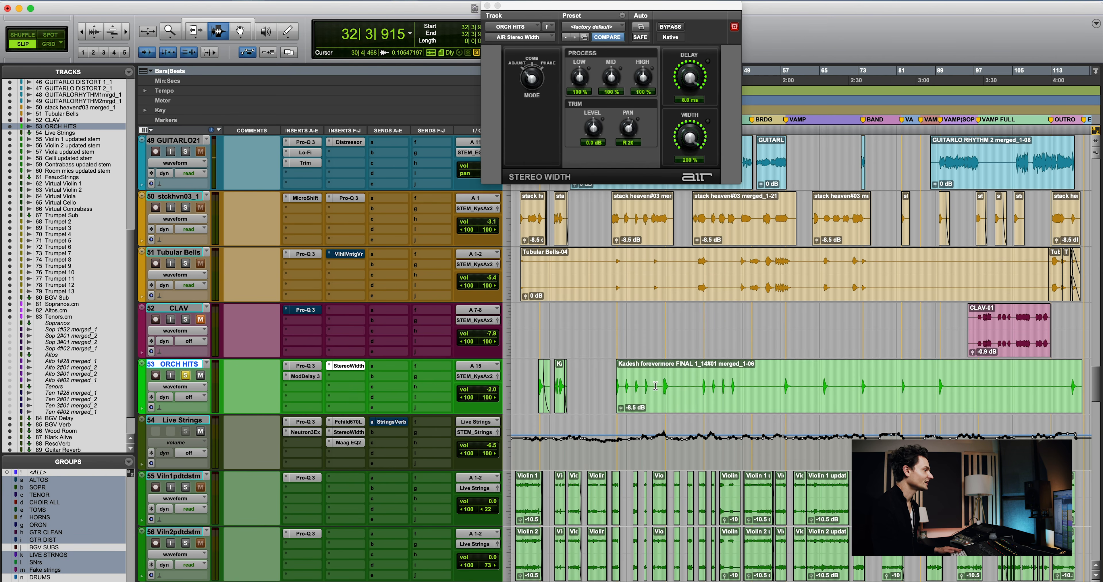
Unsolo the ORCH HITS track, play its hits in the full mix around bars 40 to 47, and place the cursor at the bar 46 hit
left_click(187, 376)
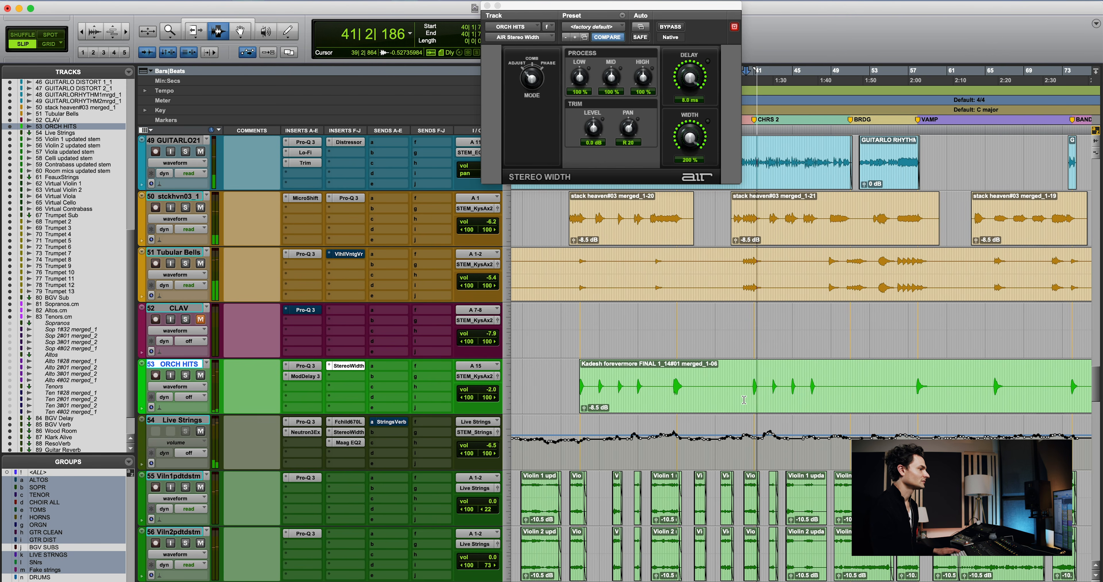
left_click(770, 396)
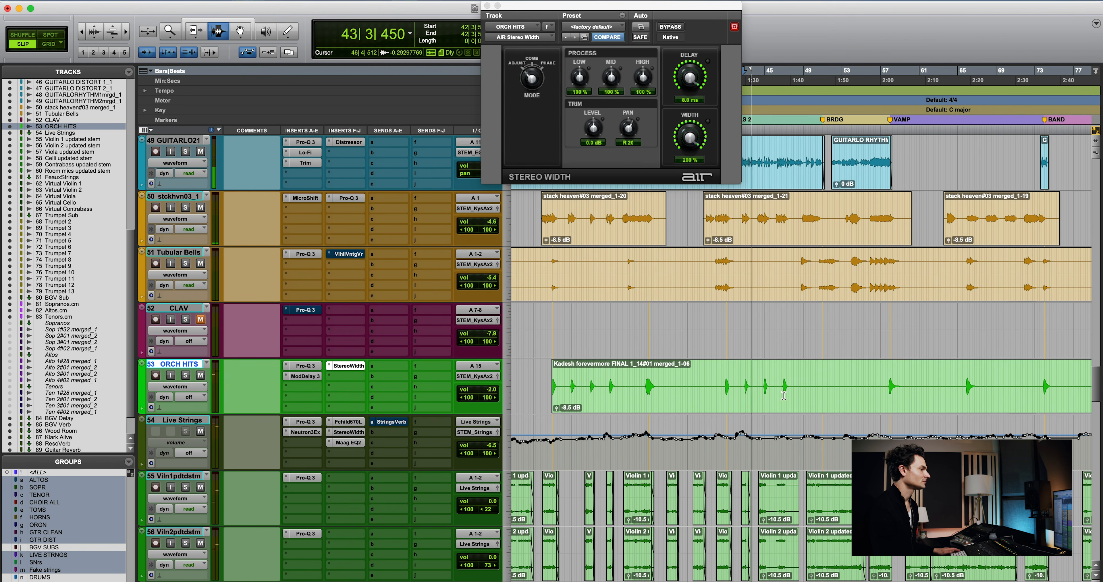
left_click(784, 395)
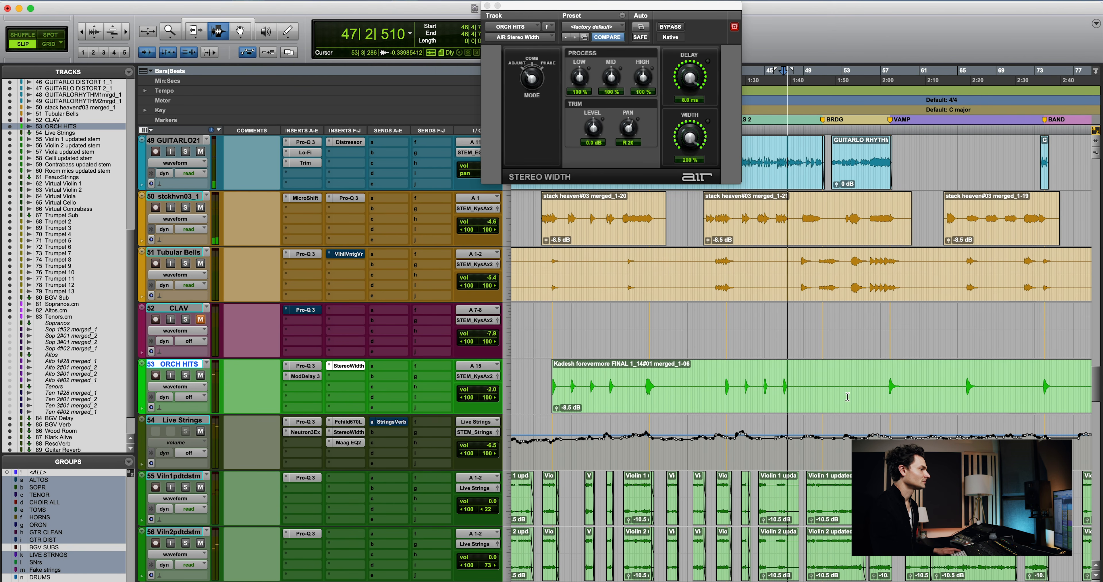
key("space")
left_click_drag(780, 397, 802, 397)
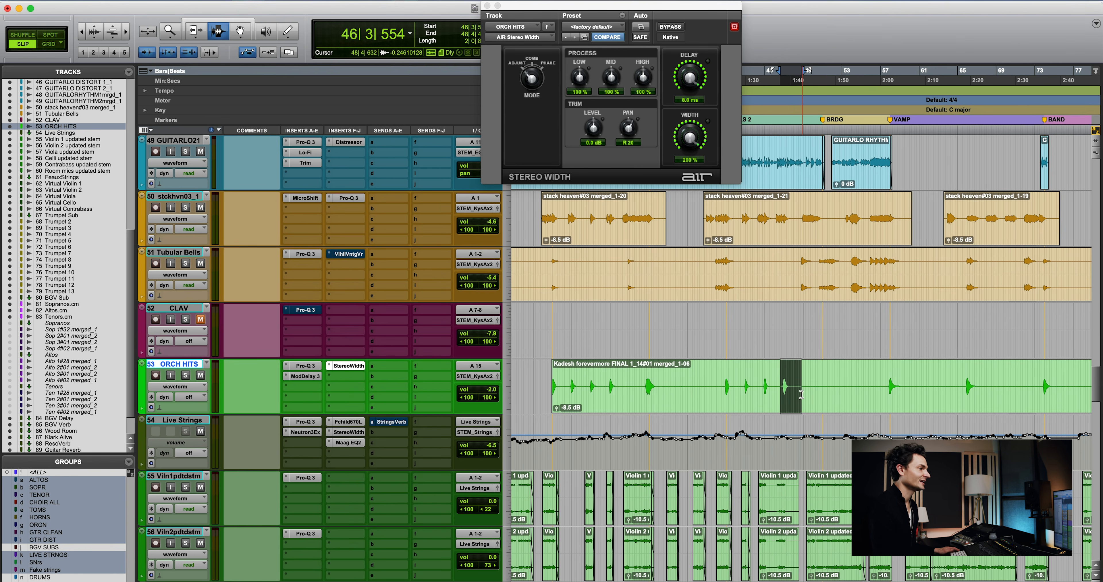
left_click(782, 398)
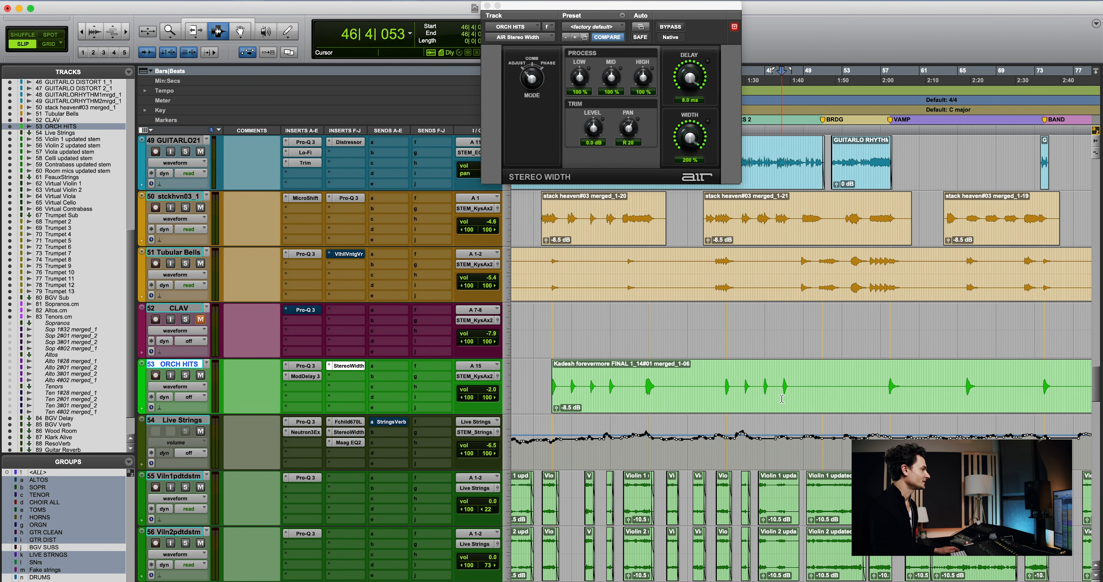
Solo the Timpani track, play it from about bar 38, and examine its hits around the start of the second chorus
scroll(781, 399, "right", 3)
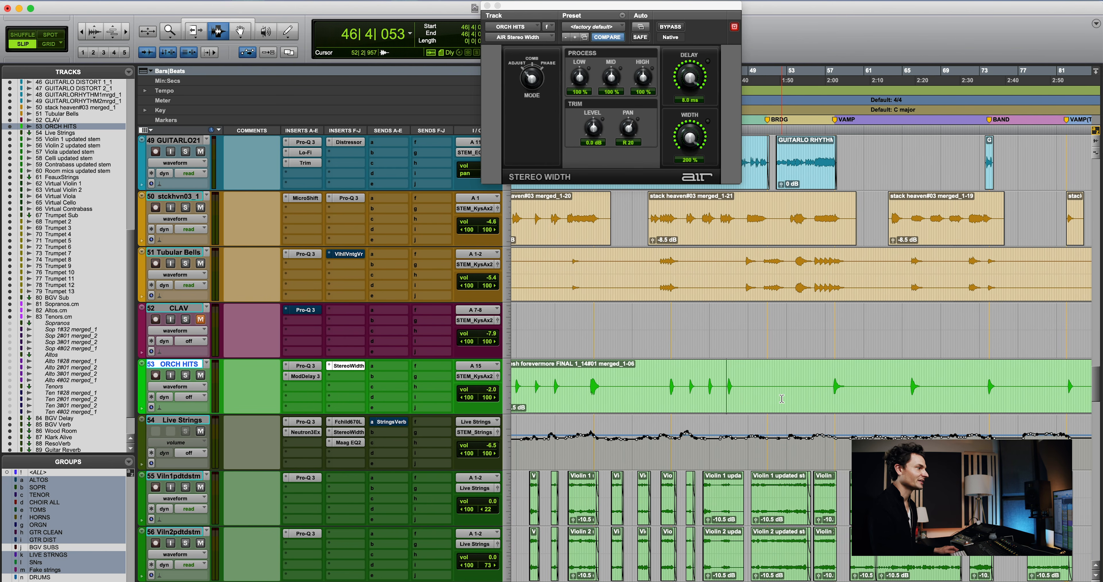
key("r")
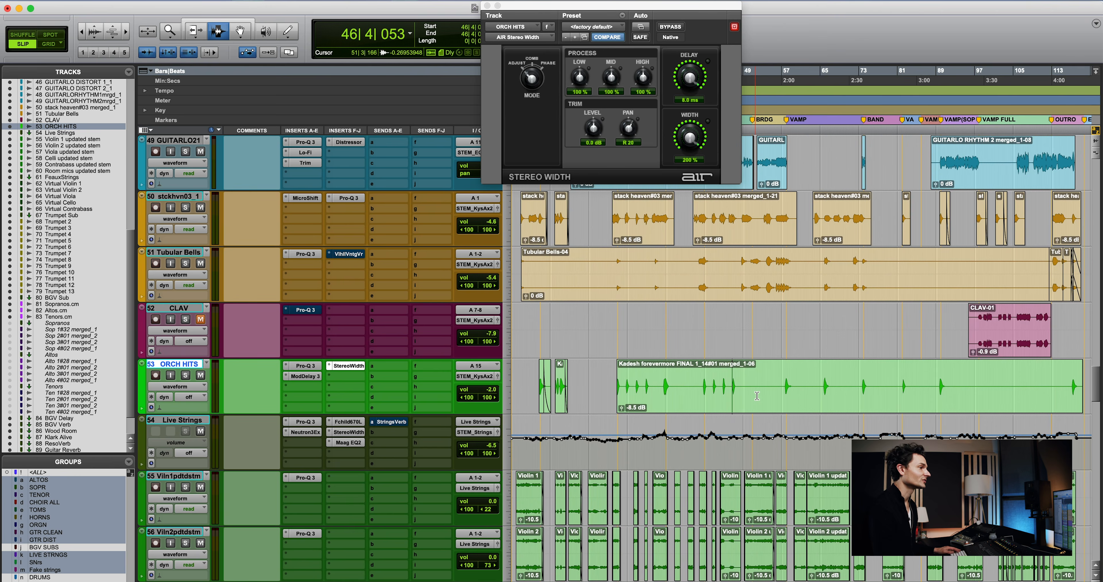
scroll(757, 396, "up", 15)
scroll(762, 390, "right", 1)
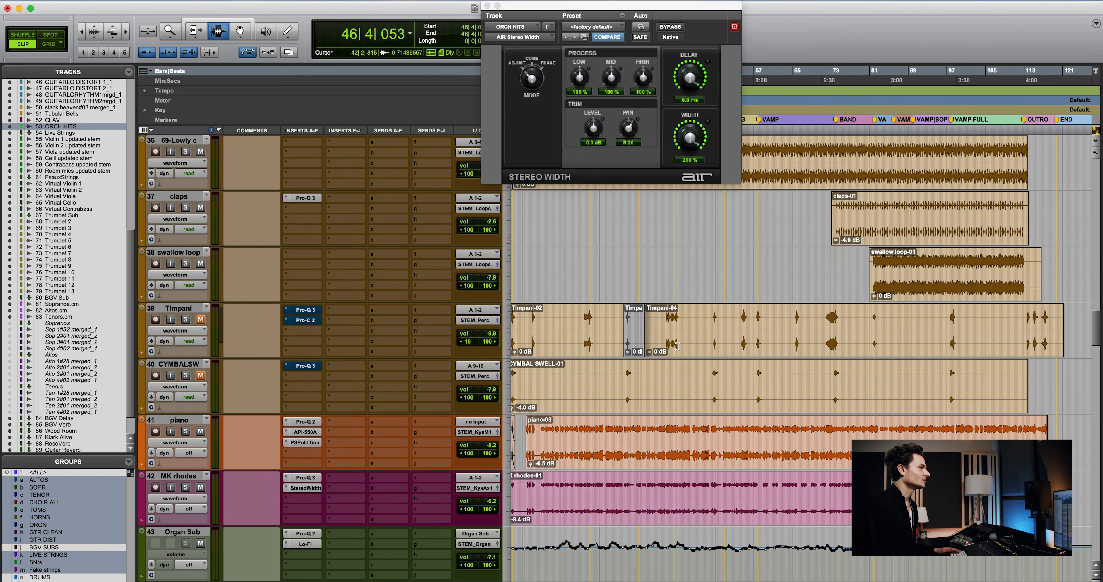
left_click(663, 345)
key("Tab")
key("space")
left_click(186, 320)
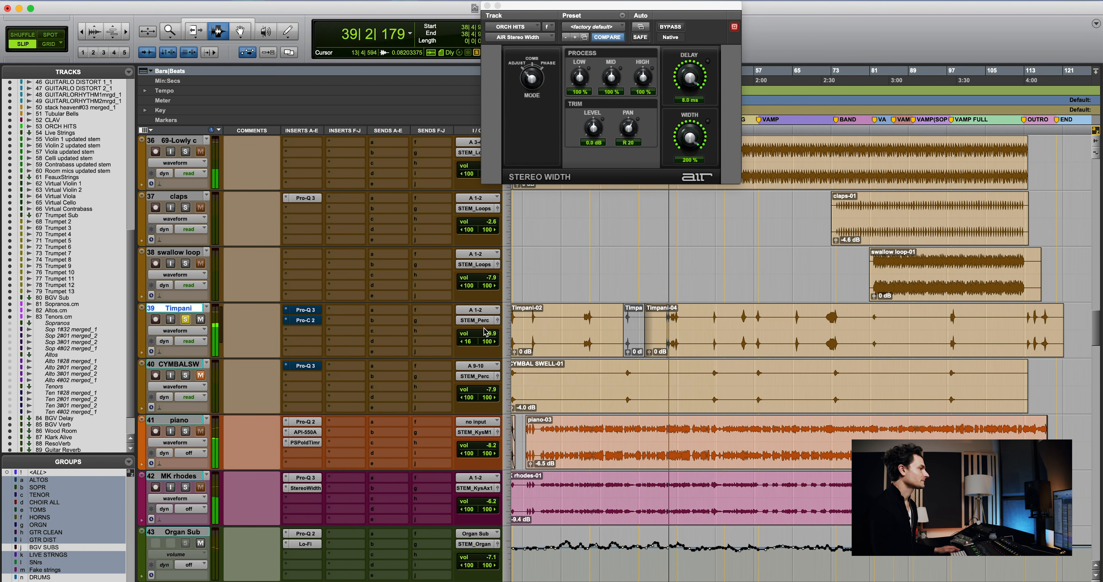
key("t")
key("t")
key("t")
scroll(752, 334, "right", 3)
key("r")
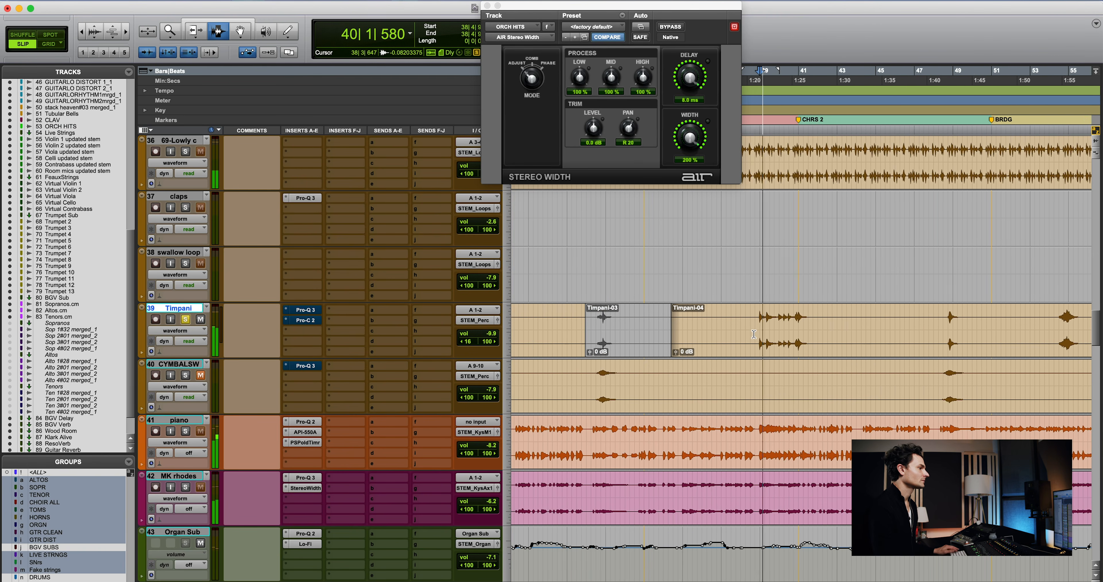
scroll(754, 334, "right", 3)
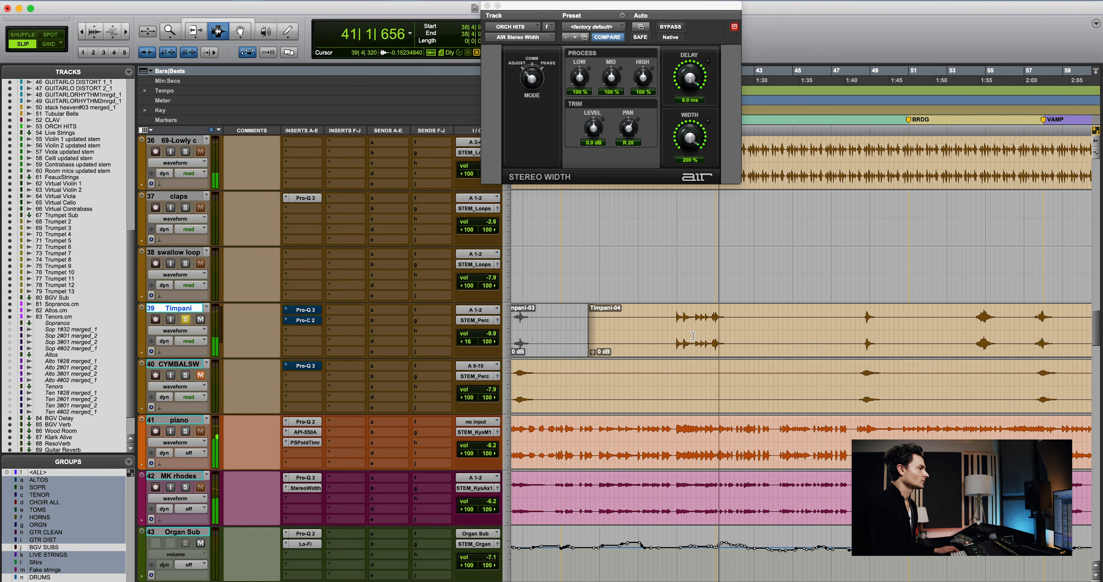
Select the Timpani hits from about bar 38, enable and open the track's Pro-Q 3 insert, and play them through the EQ
key("space")
left_click_drag(673, 330, 750, 330)
left_click(300, 311)
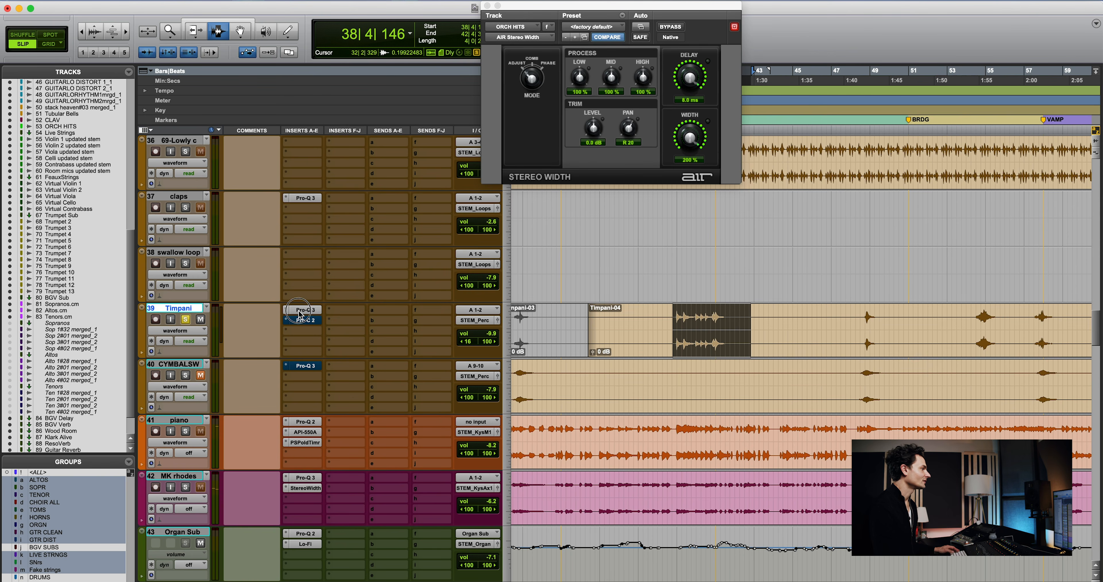
mouse_move(640, 210)
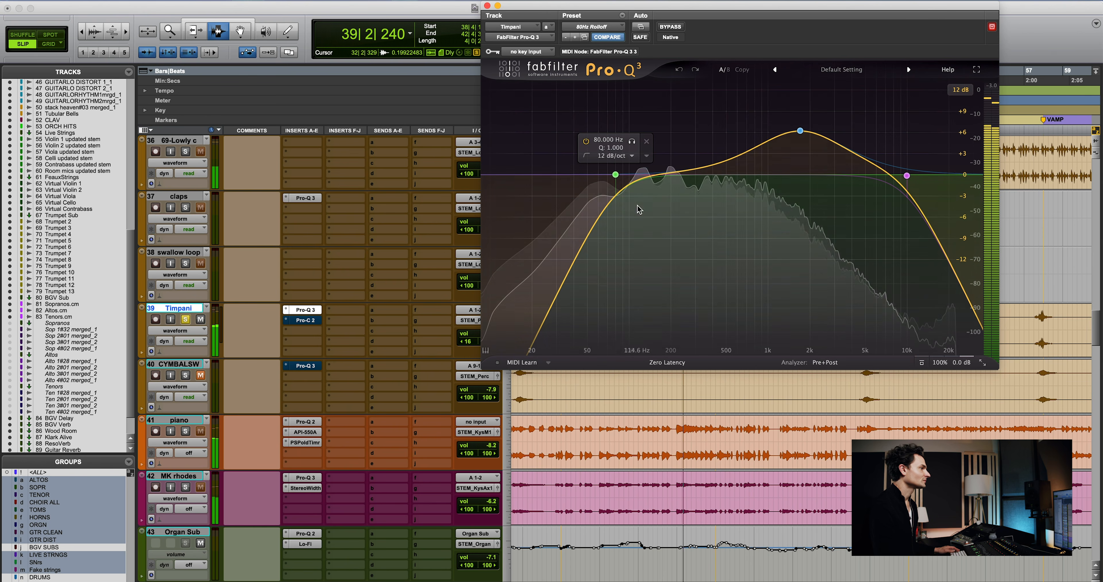
mouse_move(693, 173)
left_mouse_down()
mouse_move(740, 102)
mouse_move(714, 176)
left_mouse_up()
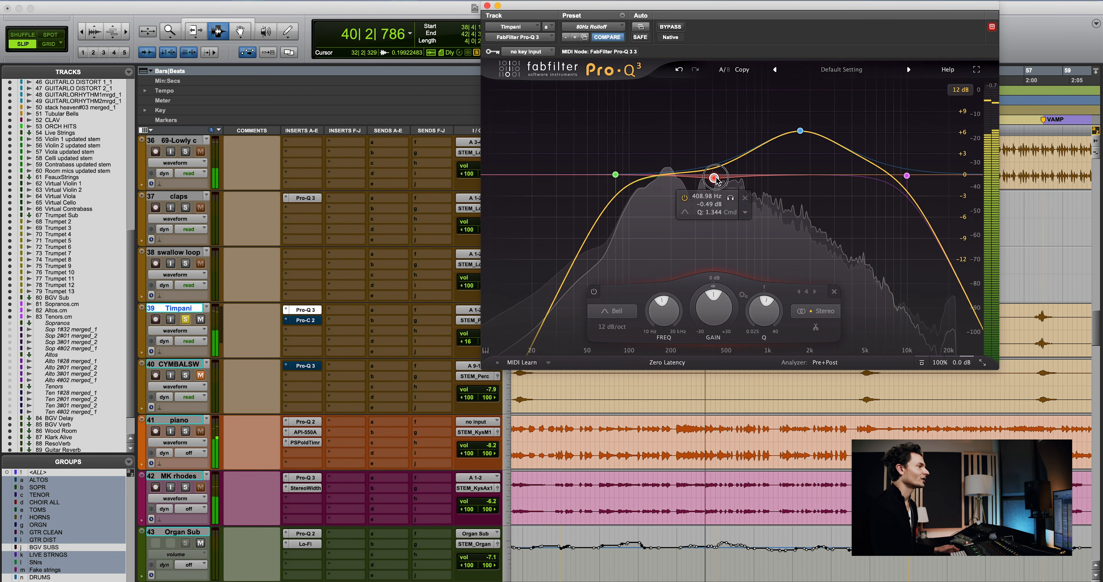
right_click(715, 176)
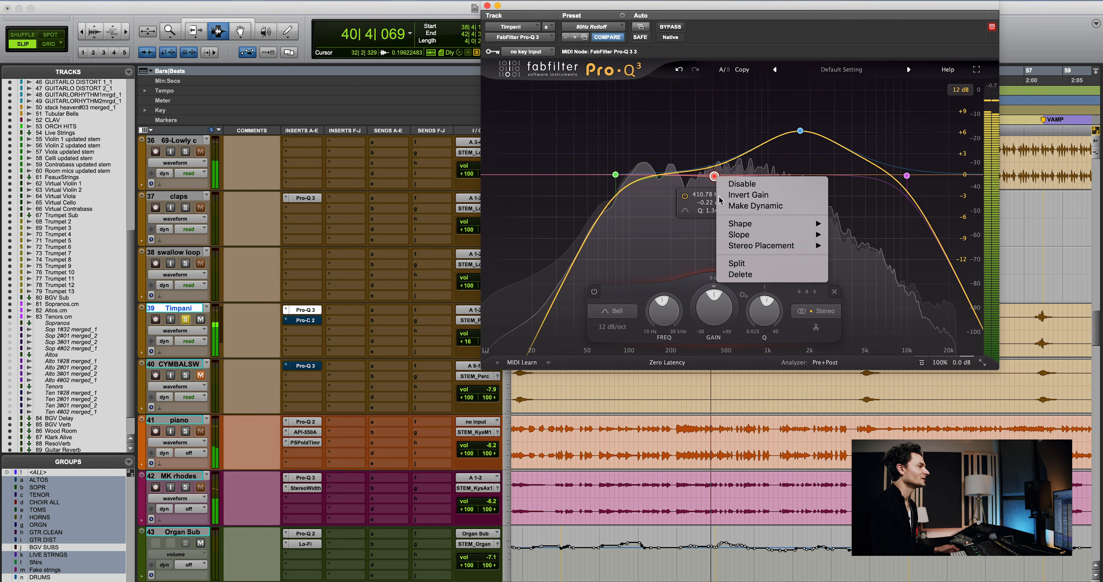
left_click(740, 274)
Examine the Timpani EQ bands, enable the track's Pro-C 2 insert, play the hits through it, and open the compressor's settings
left_click_drag(817, 102, 817, 102)
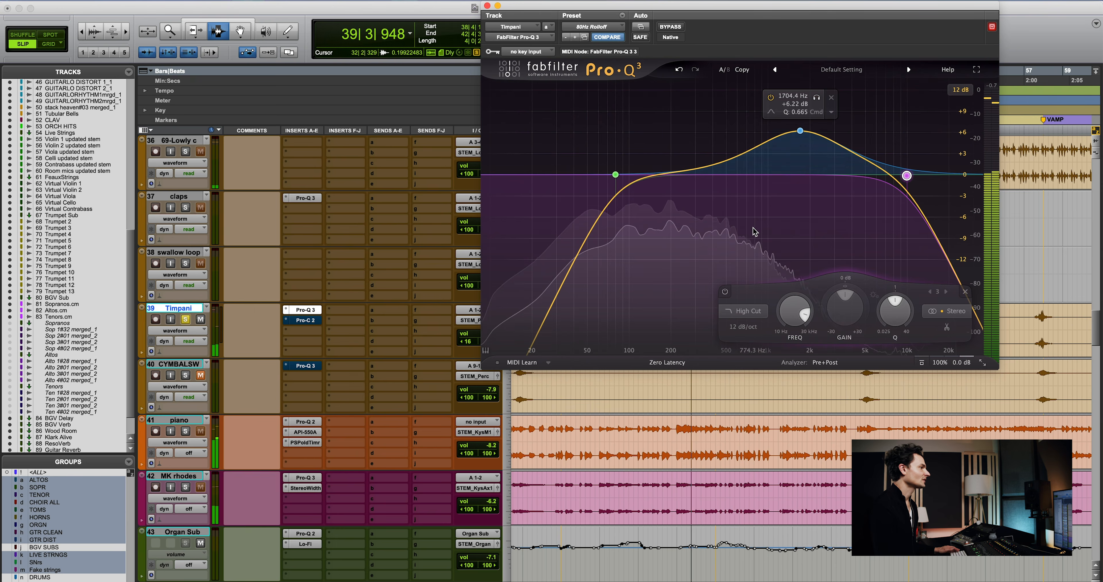
scroll(709, 430, "up", 5)
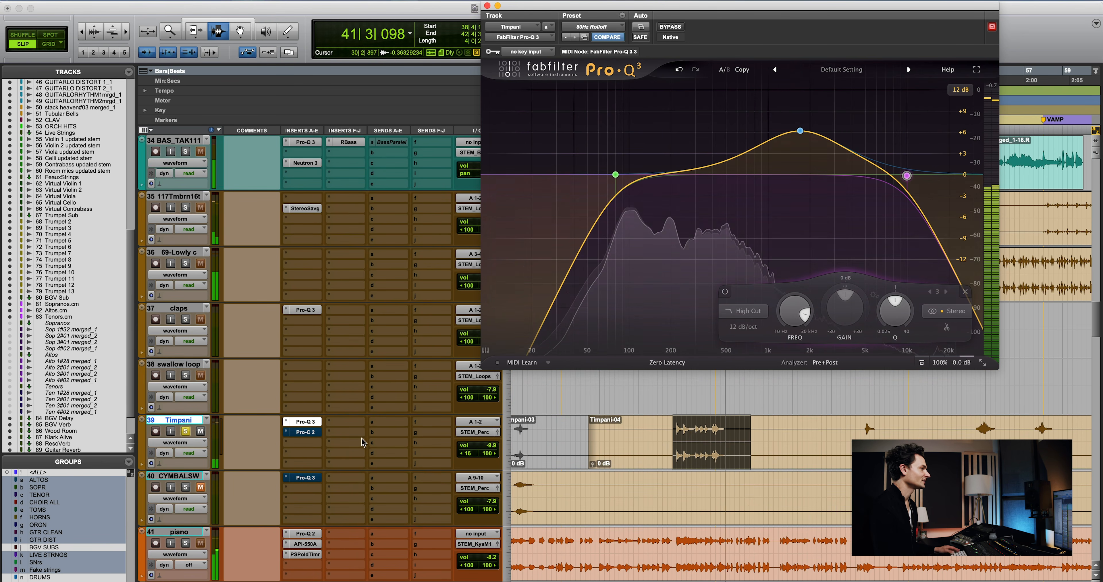
left_click(673, 448)
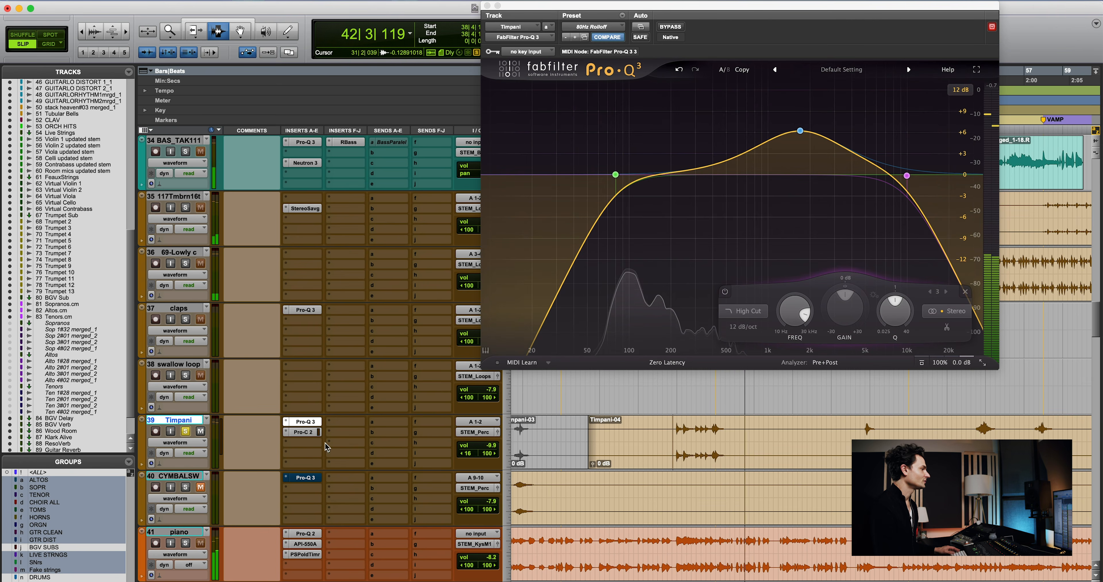
key("space")
key("space")
left_click(303, 432)
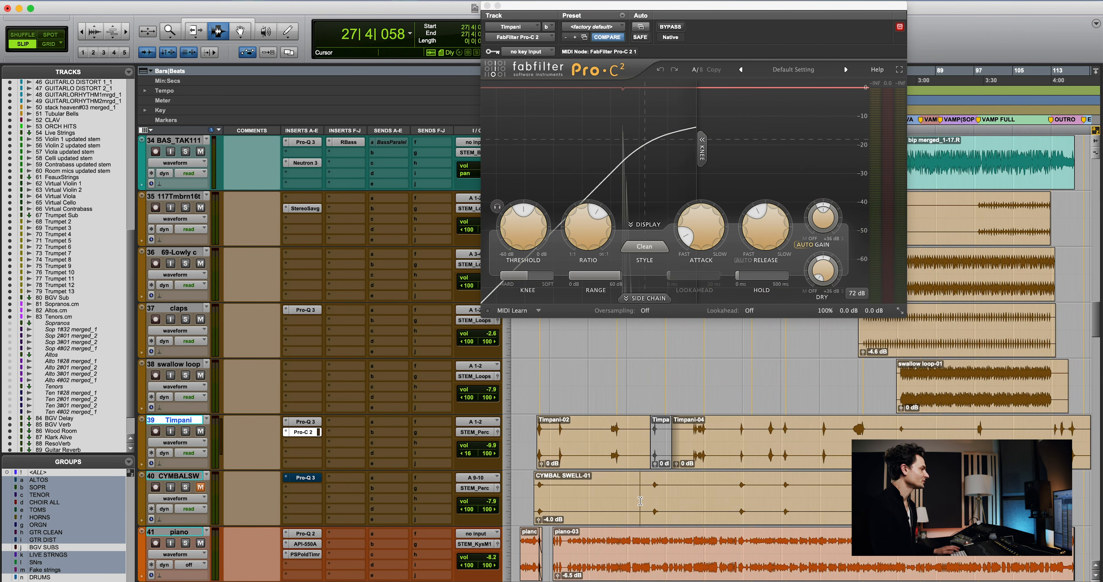
Solo the cymbal swell track, enable its Pro-Q 3 insert, and play the swell through it
left_click(531, 504)
key("shift+s")
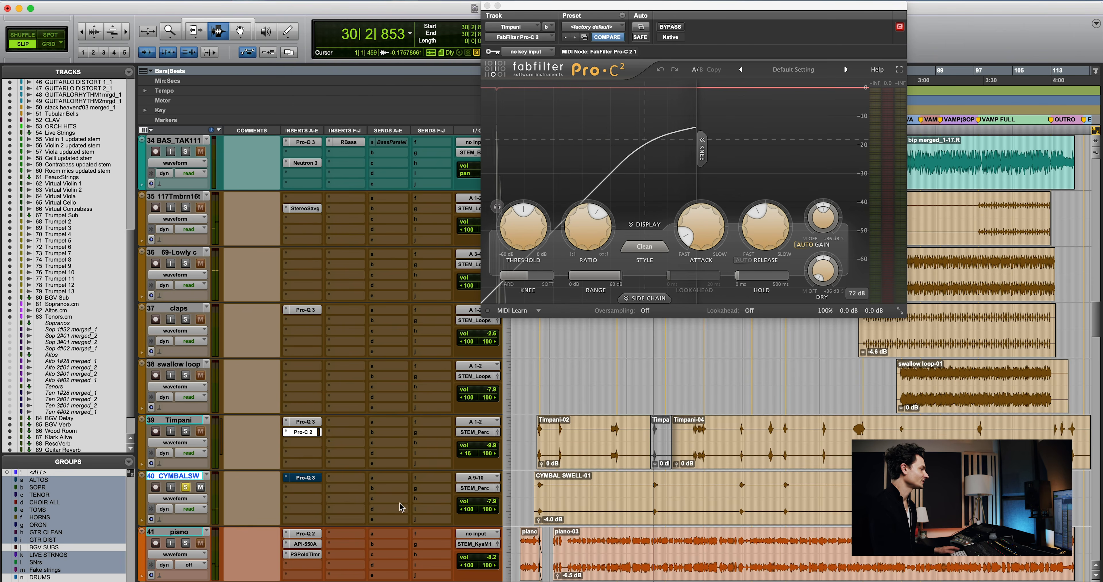
key("space")
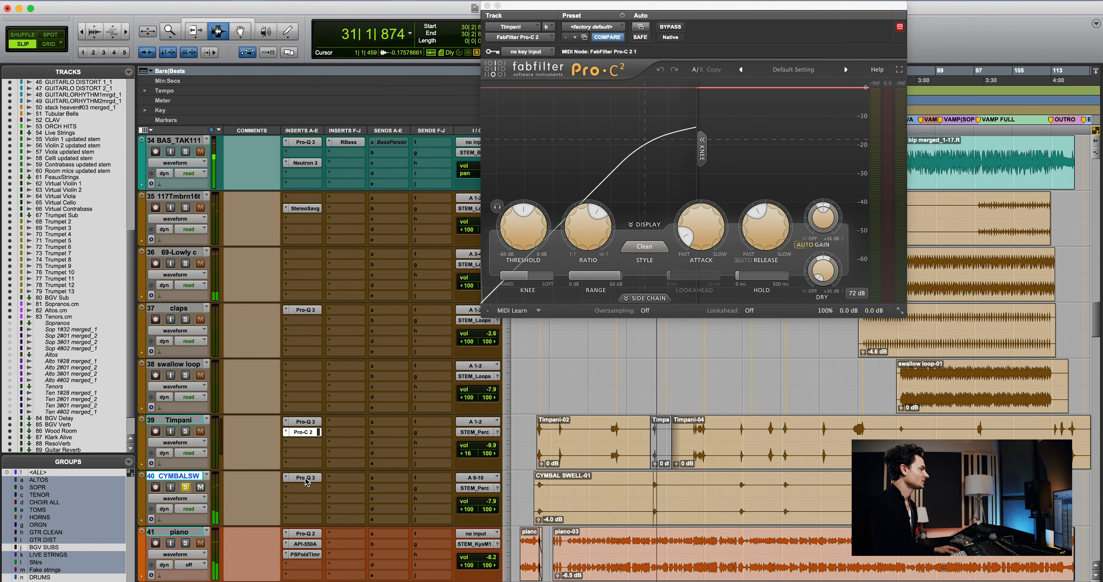
left_click(305, 477)
key("space")
key("space")
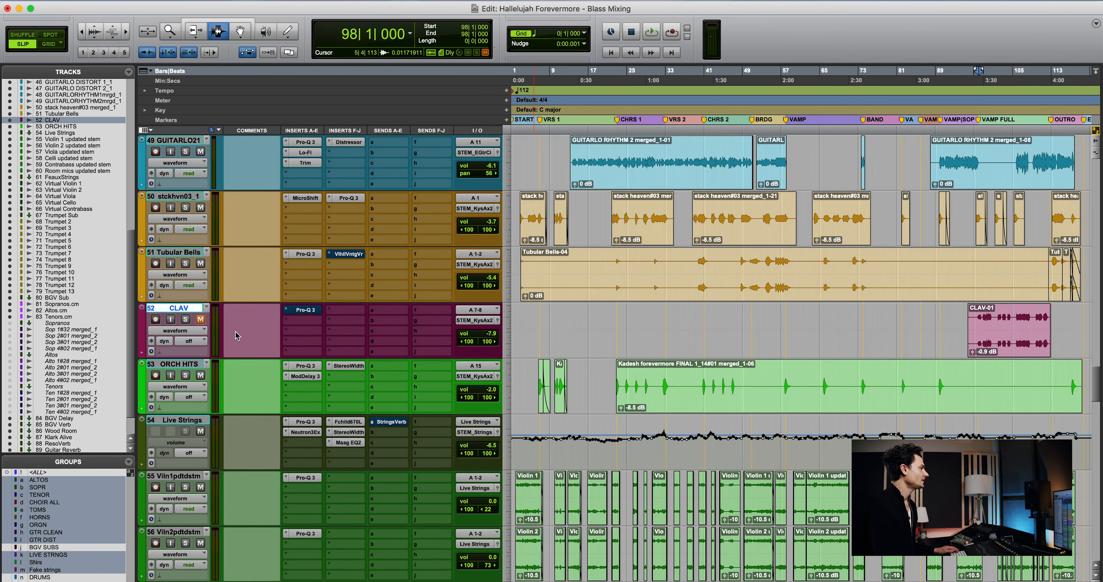
Solo the CLAV track, play its part from about bar 98, and place the cursor near the start of the clip
key("shift+s")
key("space")
key("t")
key("t")
scroll(452, 334, "right", 4)
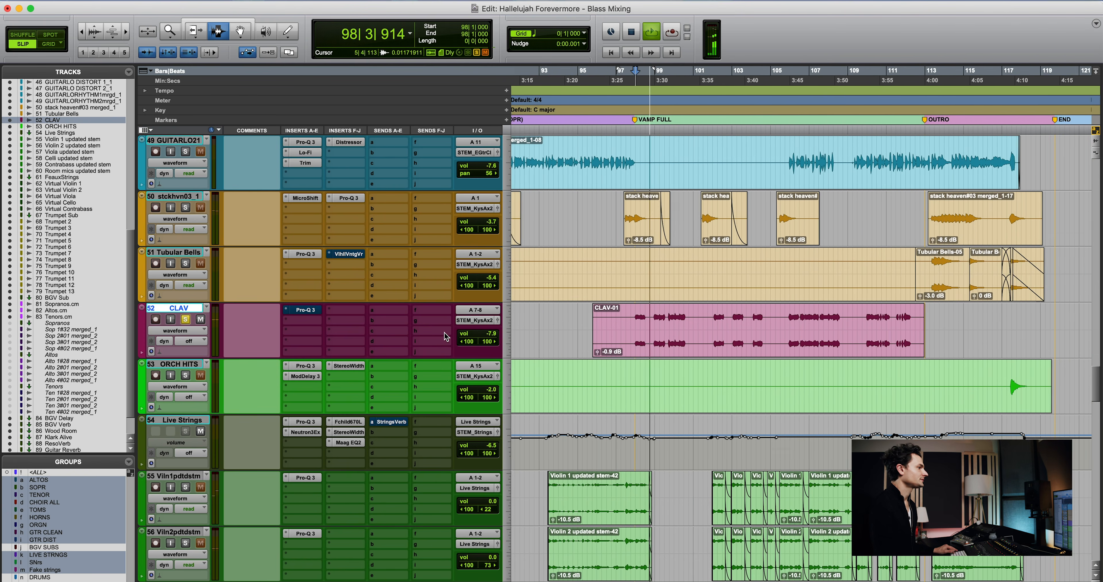
scroll(446, 337, "right", 1)
left_click(591, 342)
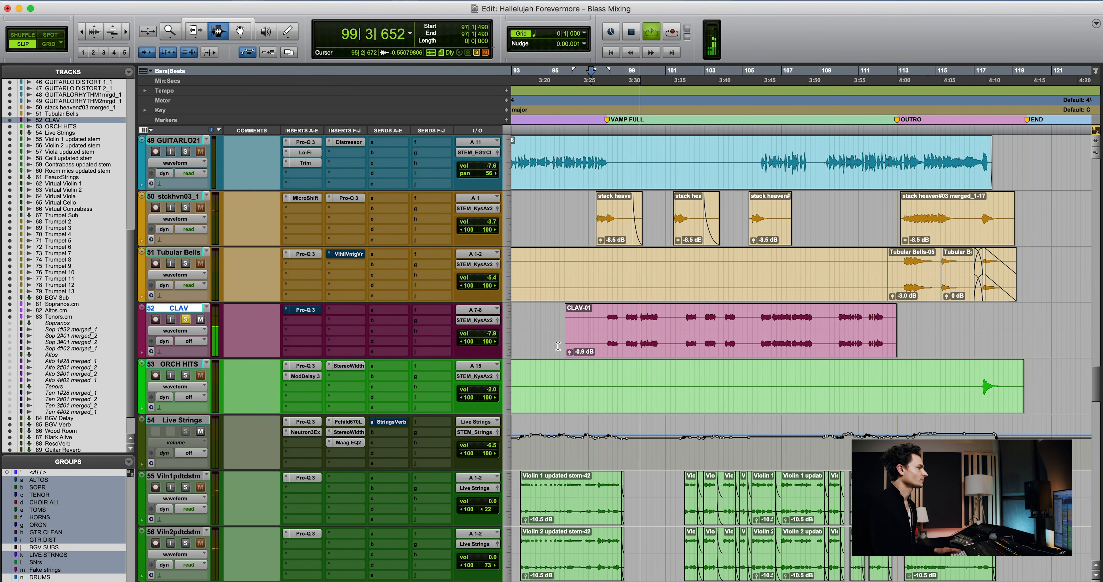
Enable the Pro-Q 3 insert on the CLAV track, view its EQ curve, close it, and unsolo the track
left_click(305, 310)
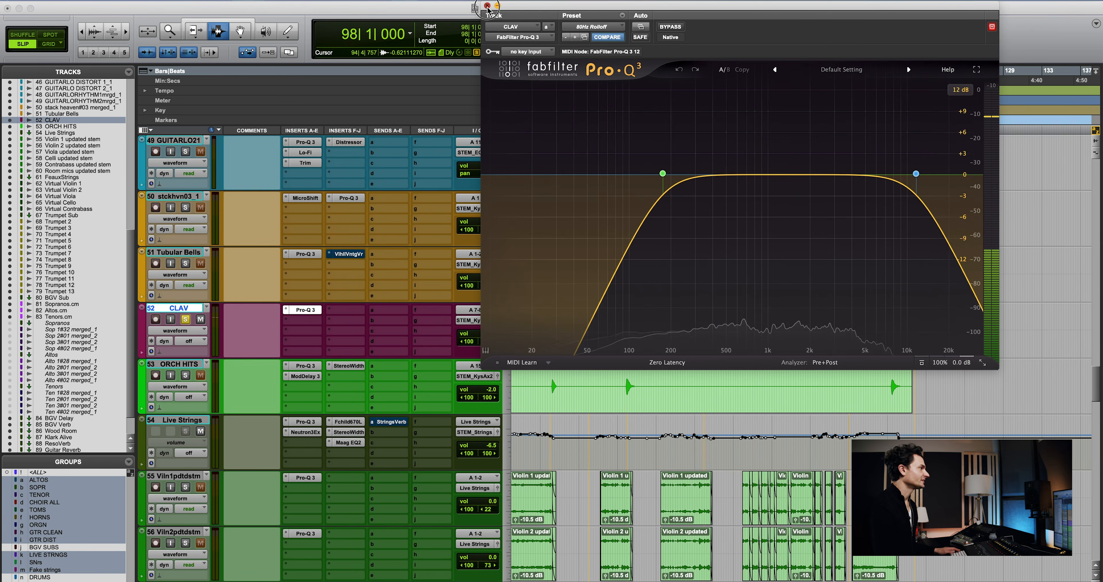
left_click(488, 8)
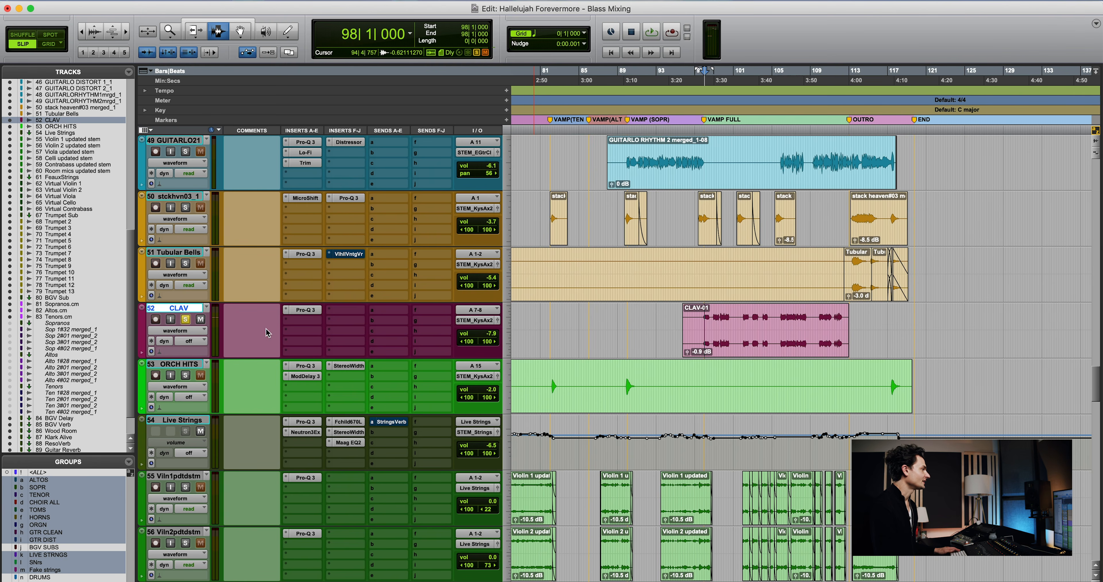
left_click(187, 319)
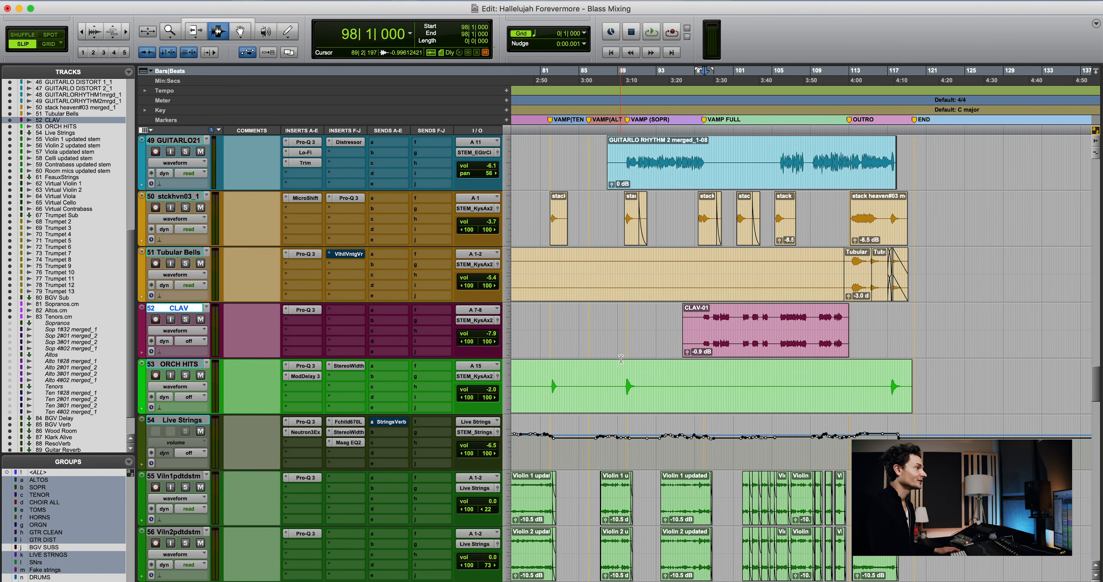
Look over the guitar, live and virtual string, trumpet and choir tracks, returning the playback position to the session start
scroll(620, 358, "up", 3)
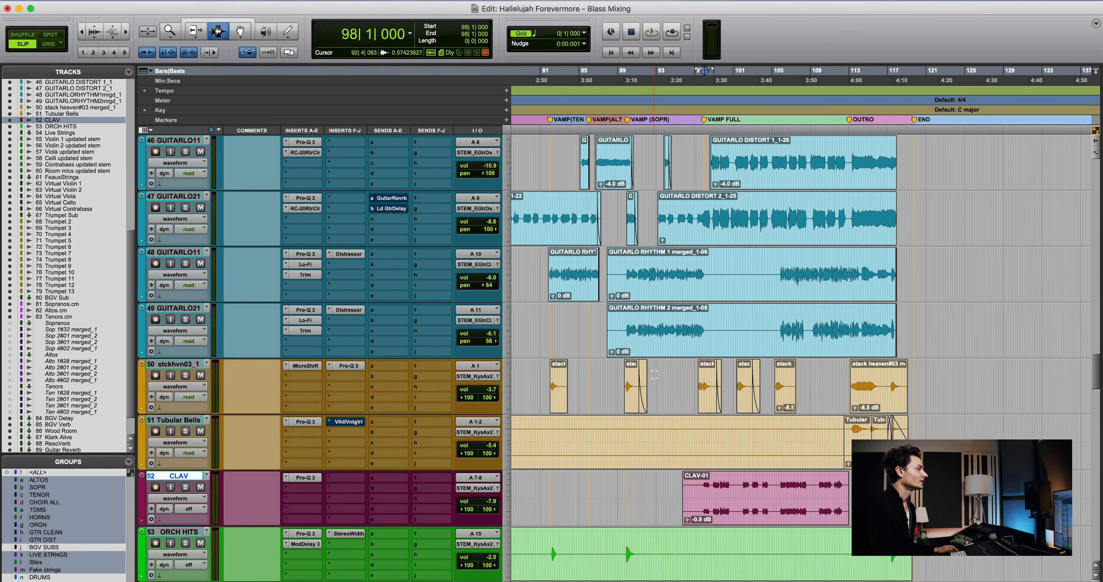
scroll(654, 374, "down", 1)
scroll(652, 374, "down", 2)
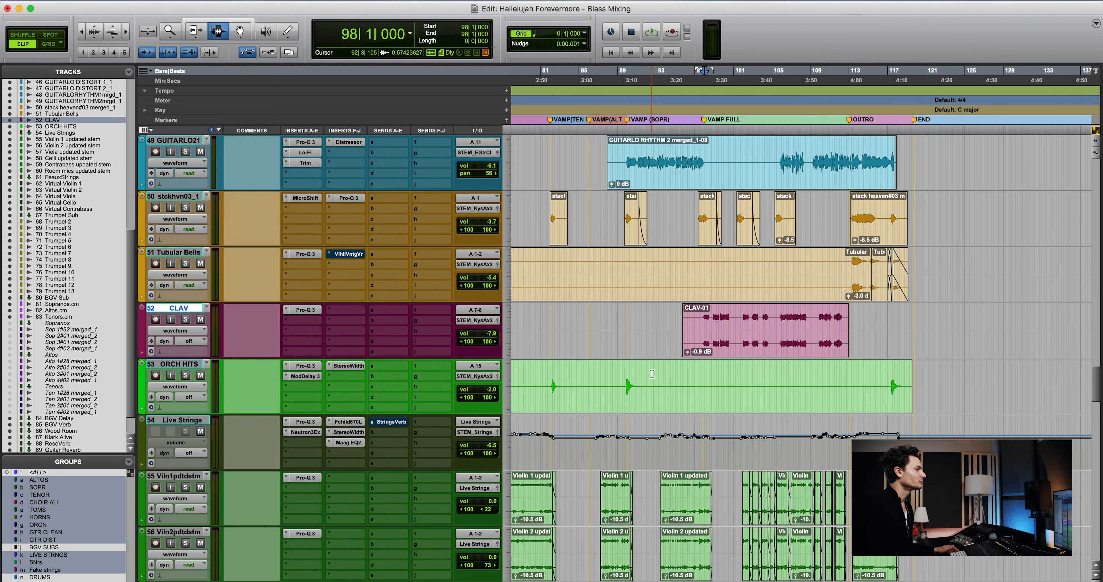
scroll(652, 404, "down", 3)
scroll(686, 386, "down", 1)
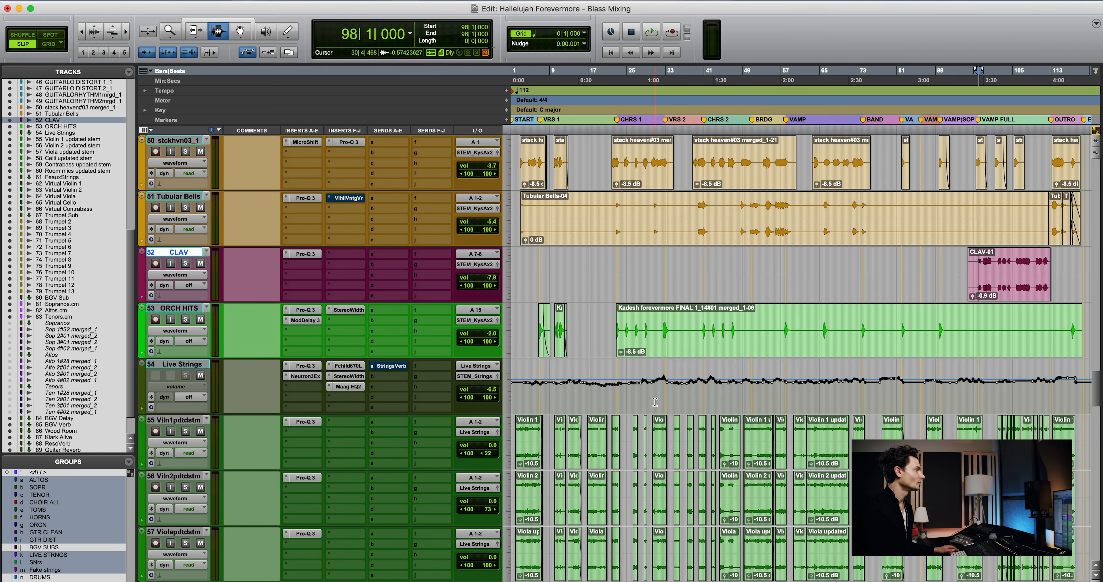
scroll(728, 343, "up", 6)
scroll(760, 323, "down", 13)
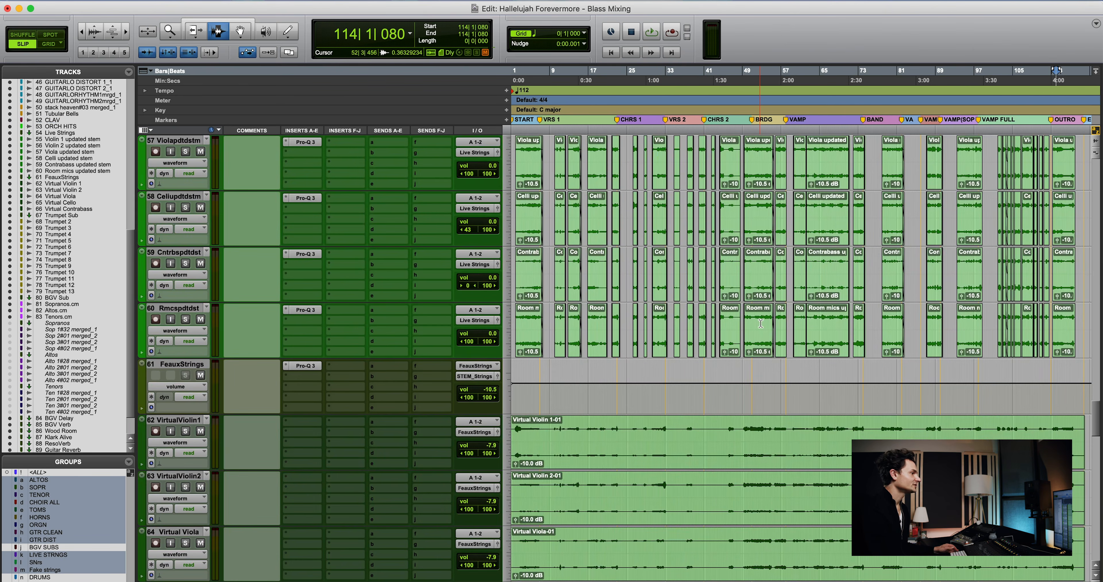
key("Return")
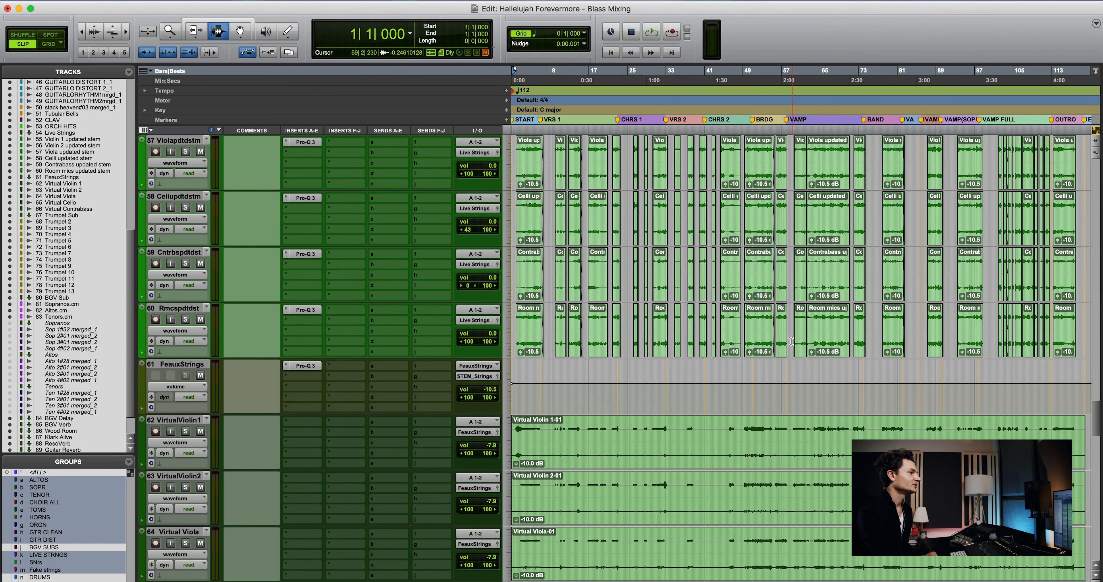
scroll(773, 374, "down", 8)
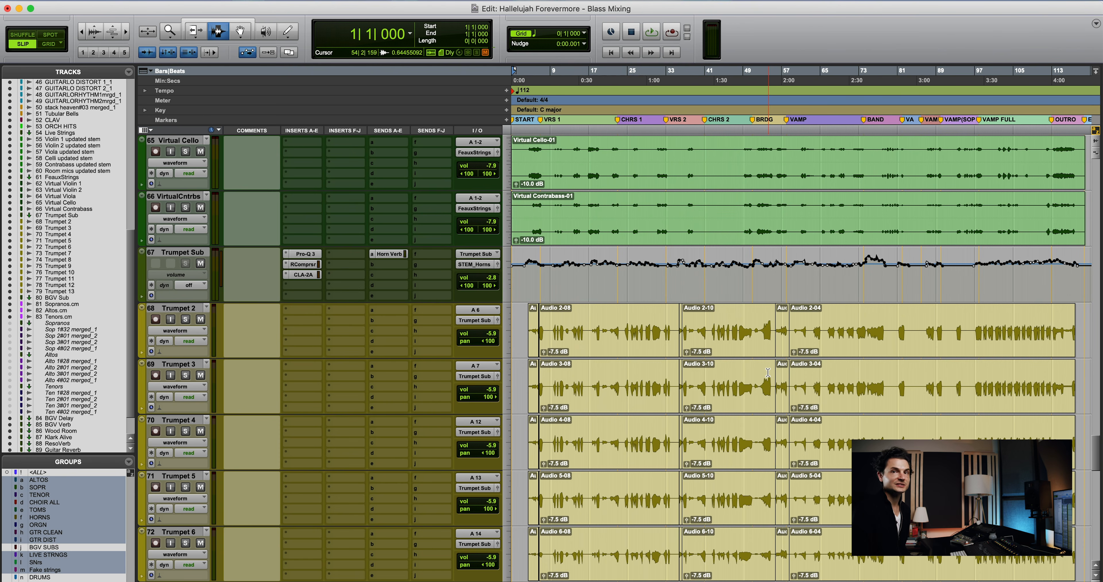
scroll(768, 372, "down", 8)
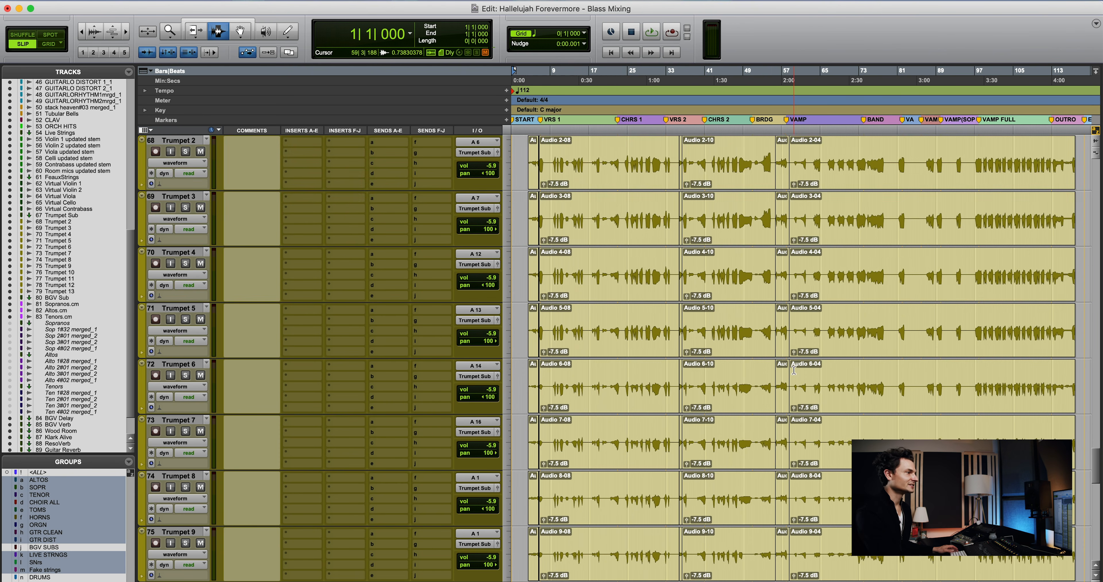
scroll(784, 390, "down", 2)
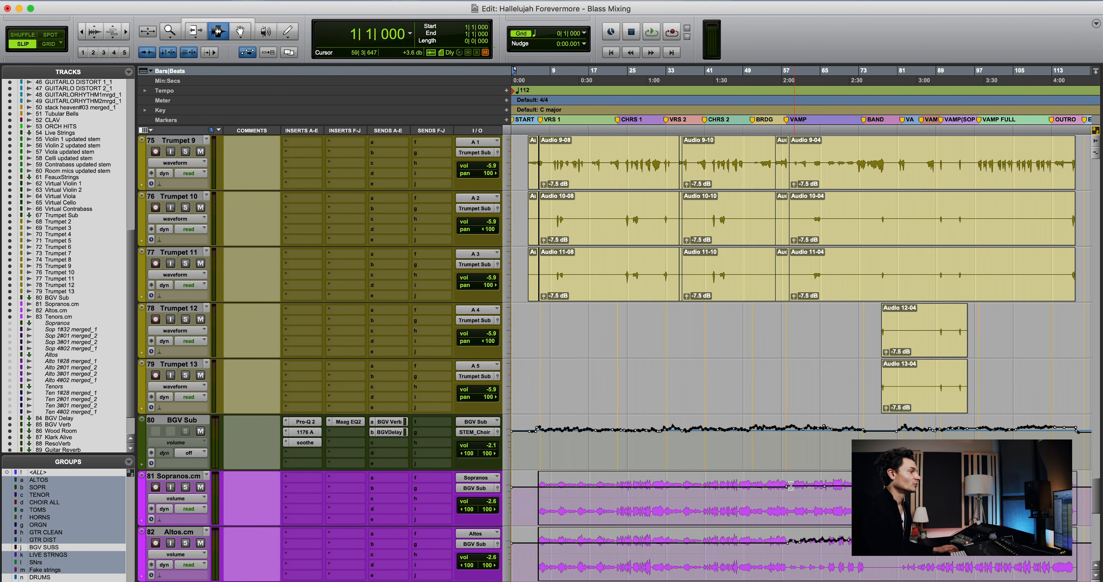
scroll(704, 569, "down", 3)
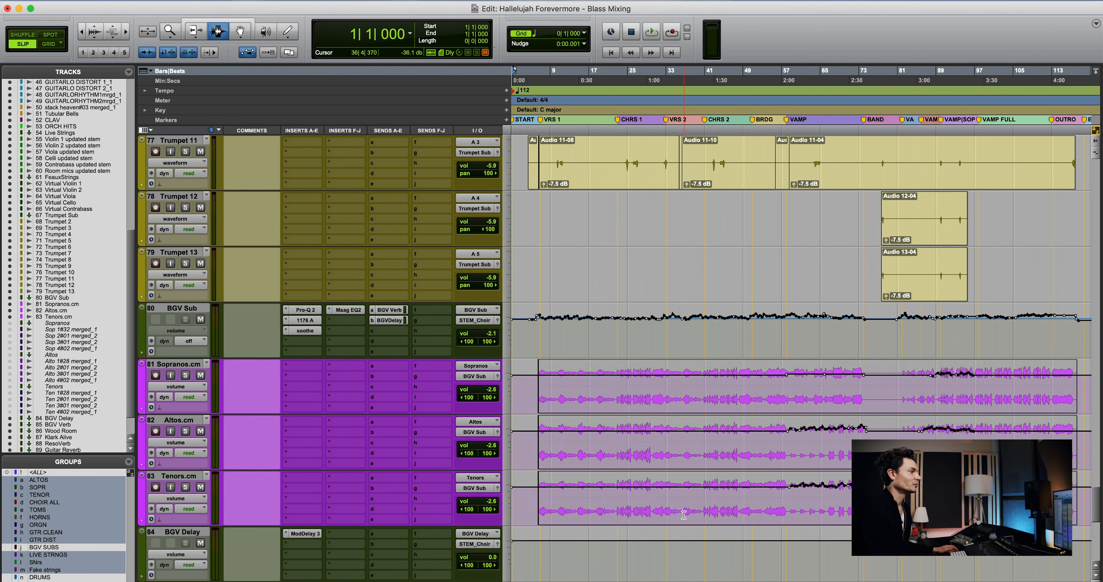
Set the BGV Sub track's automation to read and play the choir section from about bar 47 in a closer timeline view
left_click(719, 447)
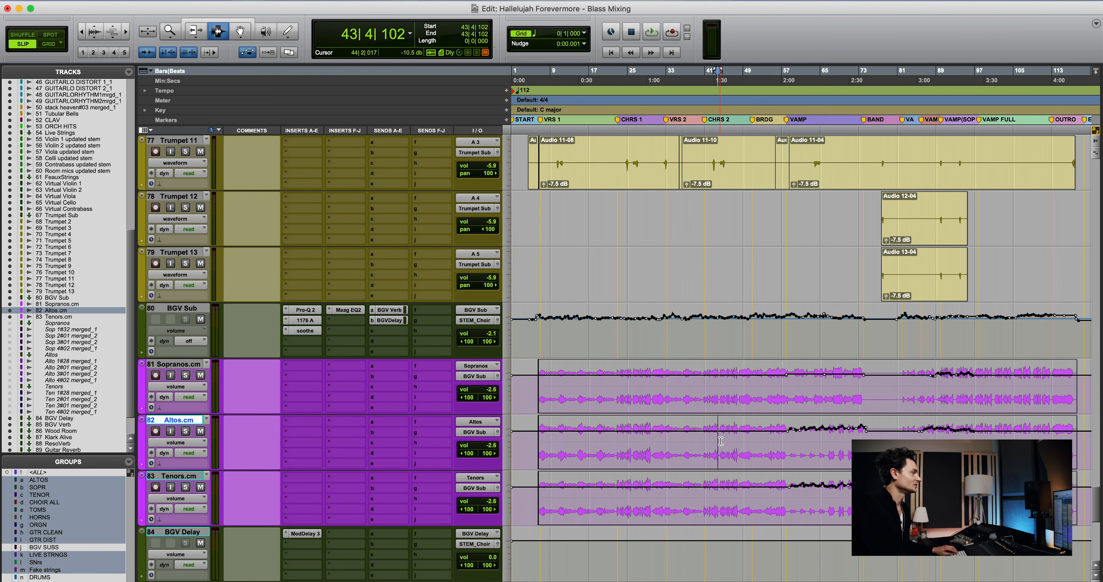
left_click(734, 354)
key("space")
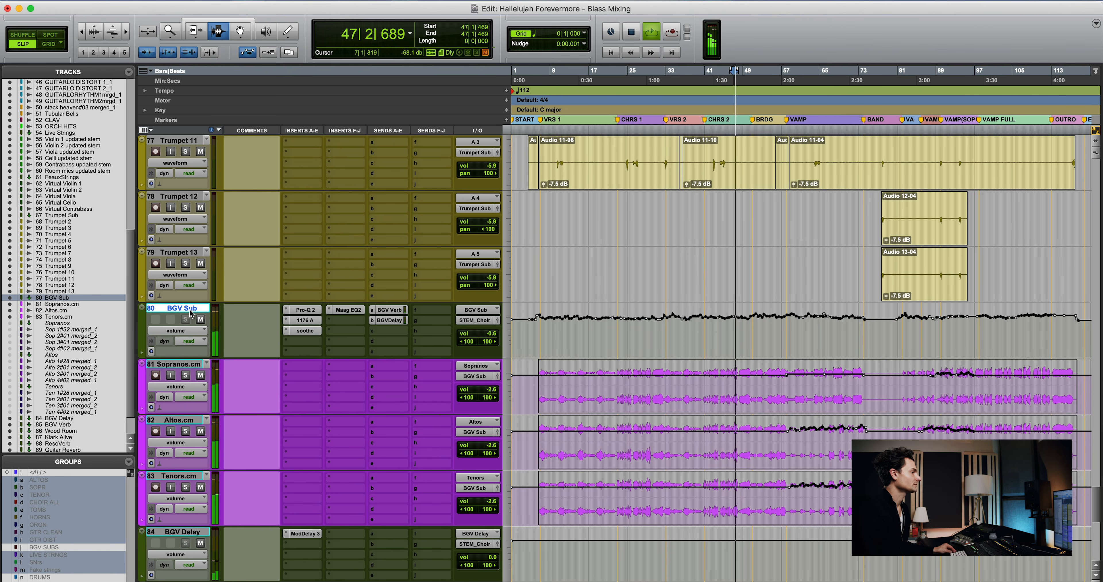
key("super+bracketright")
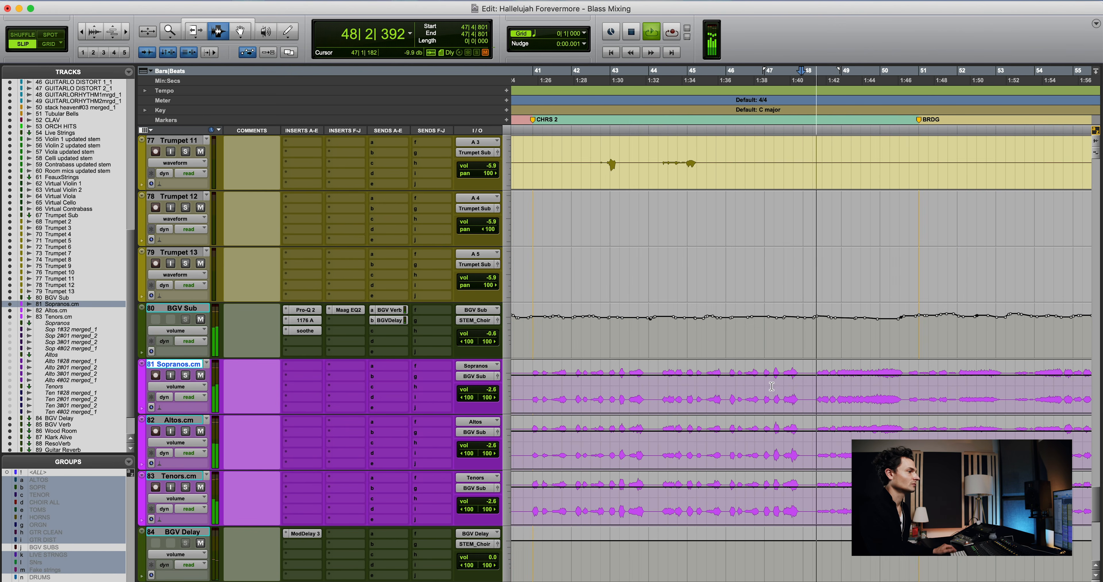
key("super+bracketright")
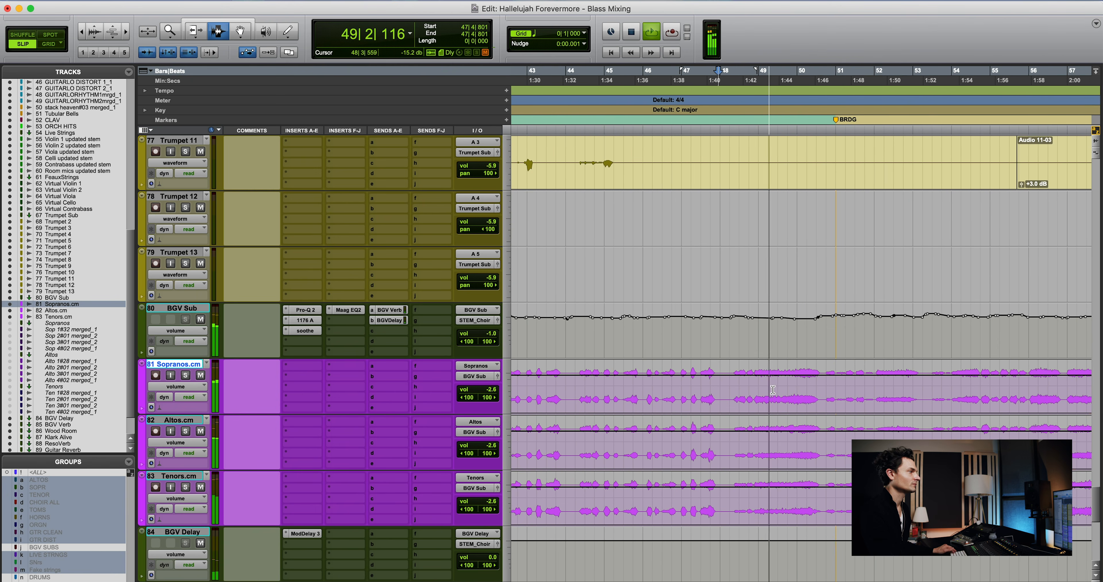
Play the choir into the bridge with the BGV Sub volume automation active, and place the cursor at about bar 50
left_click(769, 393)
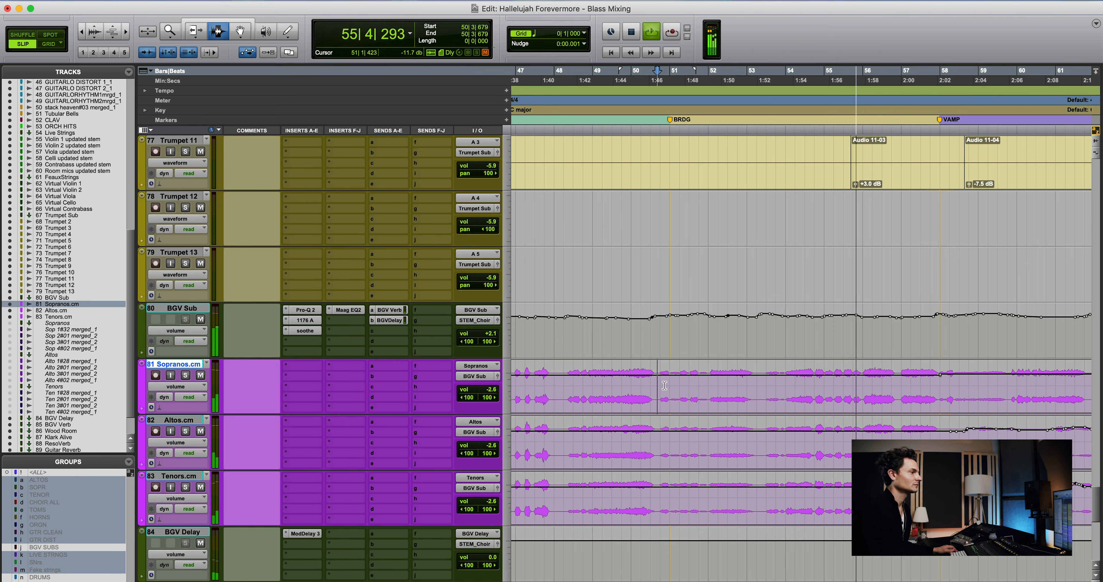
left_click(645, 351)
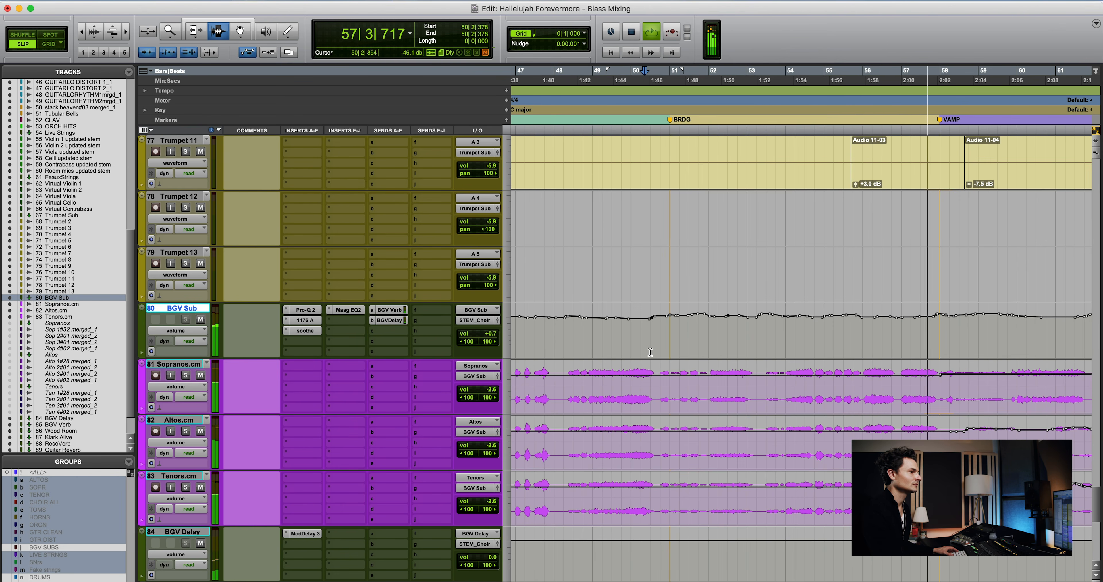
key("space")
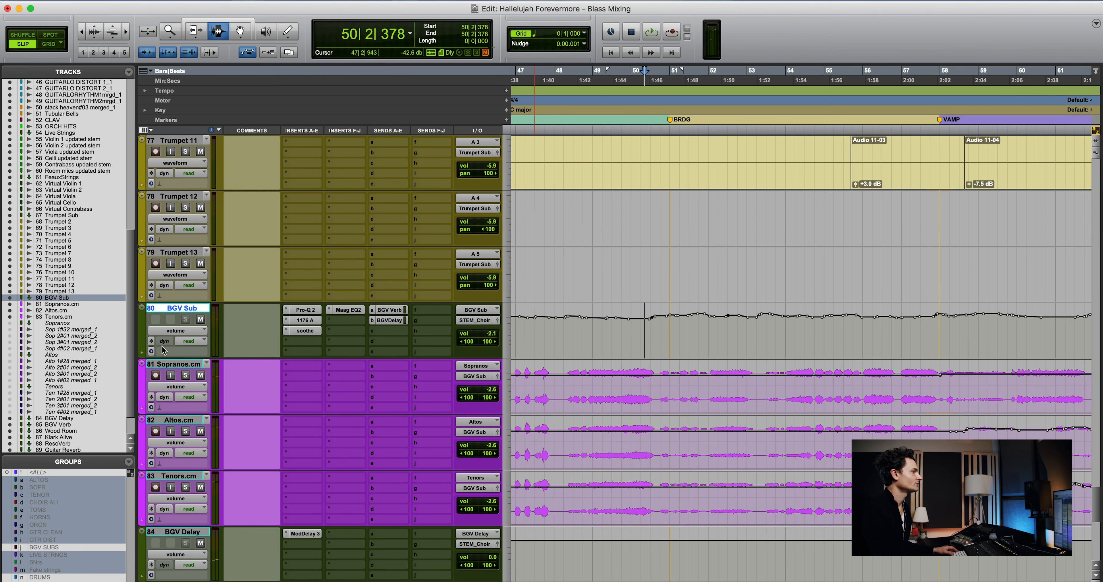
Turn off the BGV Sub track's automation and play the bridge from about bar 50 without the volume rides
left_click(196, 343)
left_click(196, 333)
key("space")
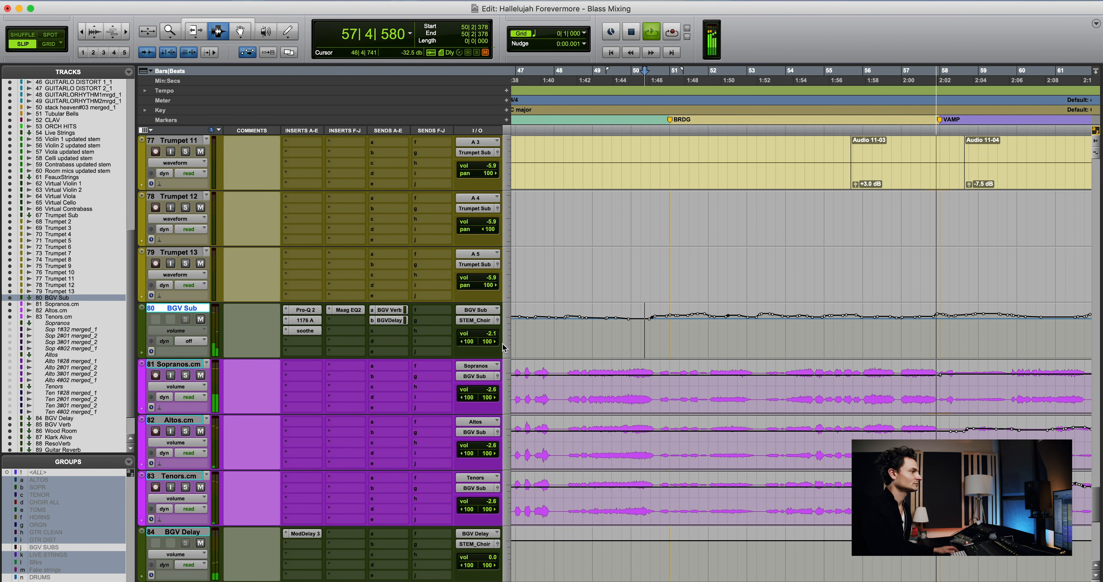
key("space")
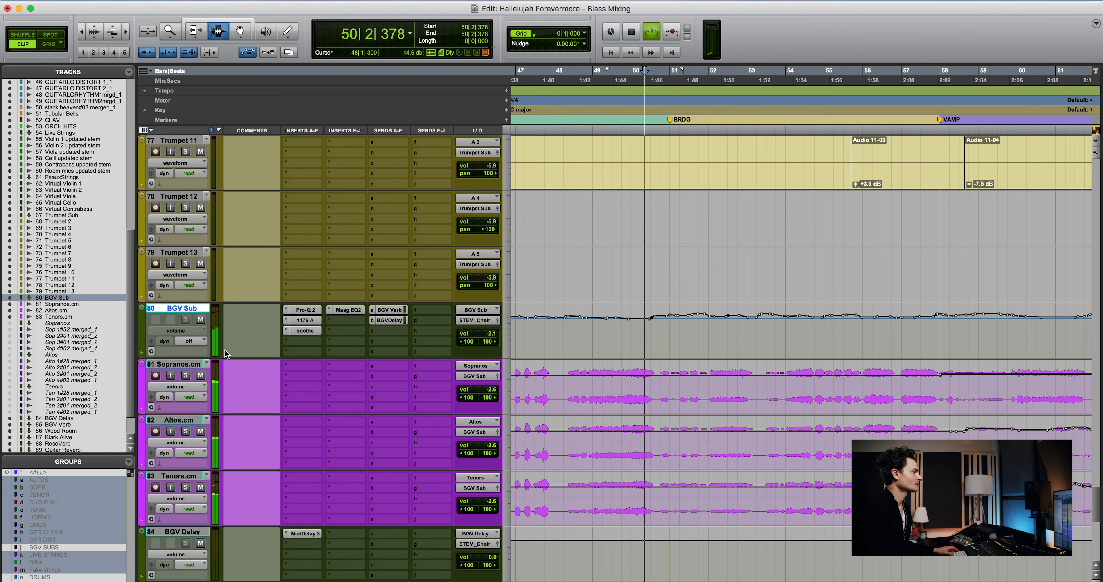
Set the BGV Sub track's automation back to read and play the bridge from about bar 50 again
key("space")
left_click(200, 345)
left_click(190, 351)
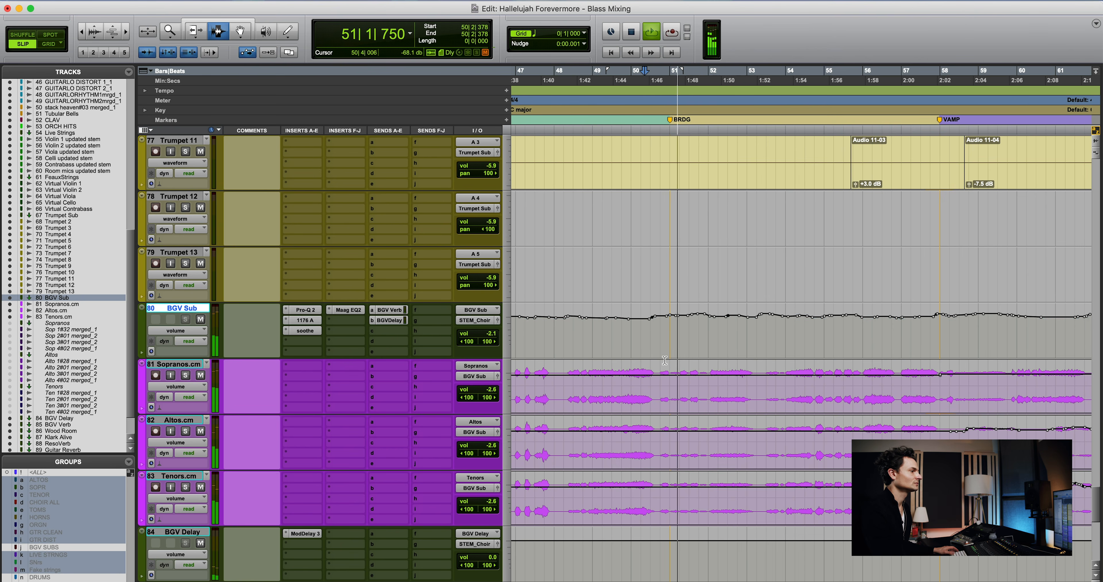
Enlarge the choir waveforms around bar 50 and play the soloed Sopranos.cm track into the bridge
key("space")
left_click(661, 384)
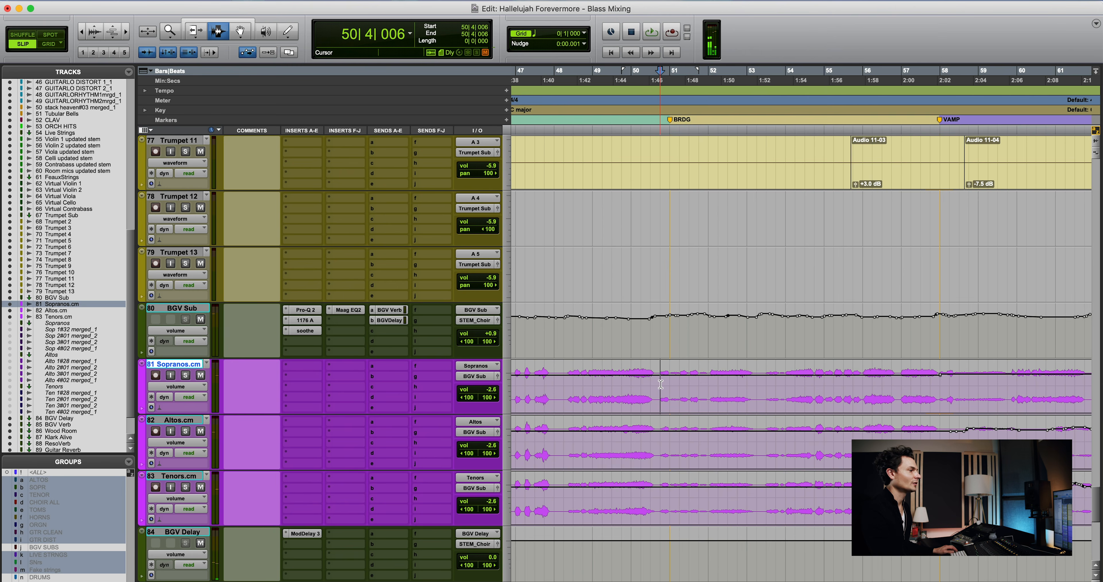
key("t")
key("super+alt+]")
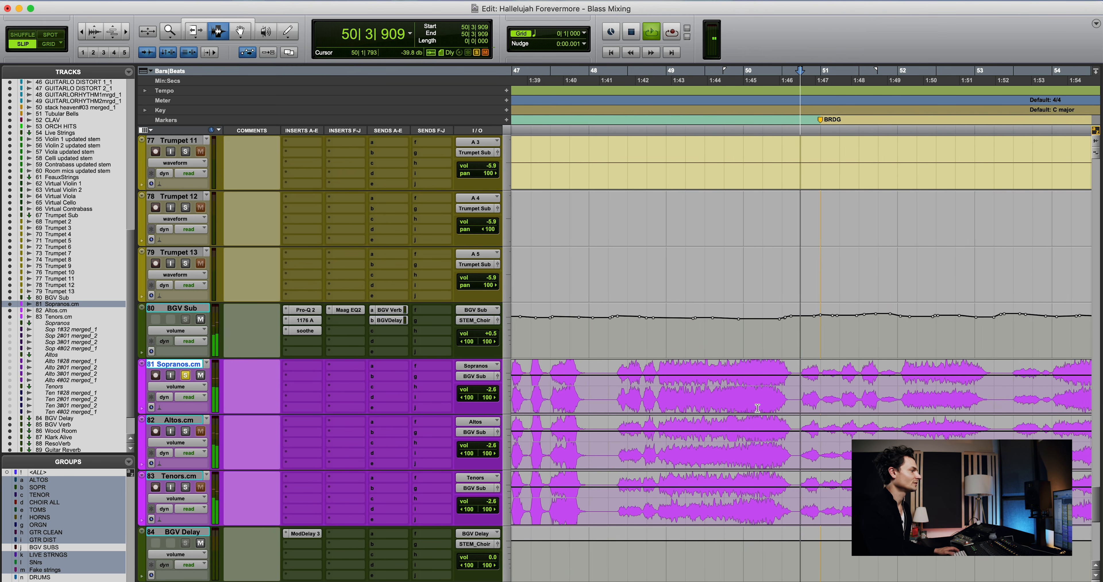
key("space")
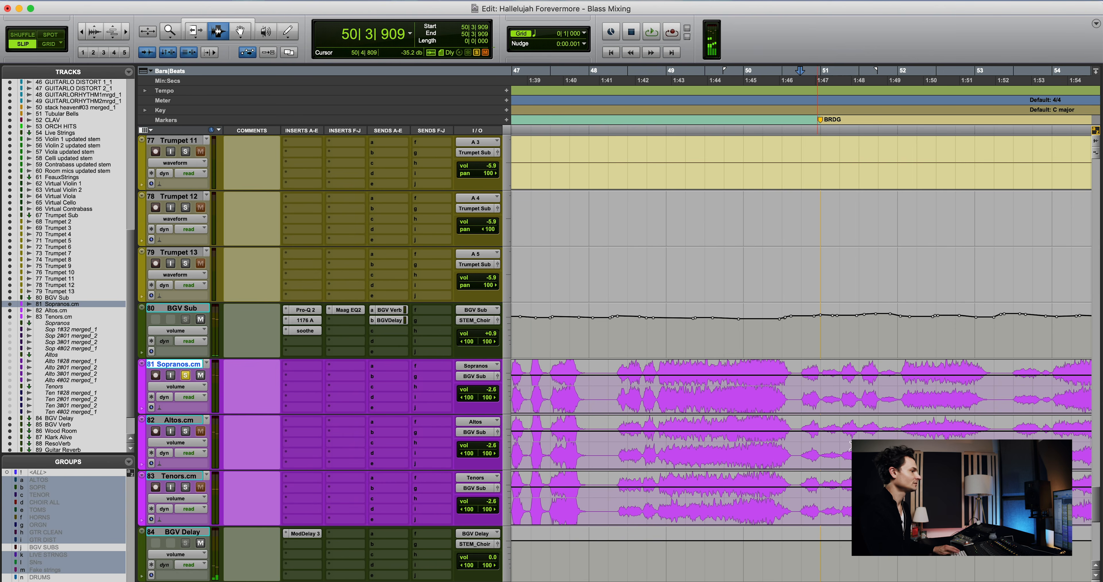
Solo the Sopranos.cm, Altos.cm and Tenors.cm tracks together and play them from about bar 50 into the bridge
left_click(866, 430)
left_click_drag(810, 494, 810, 407)
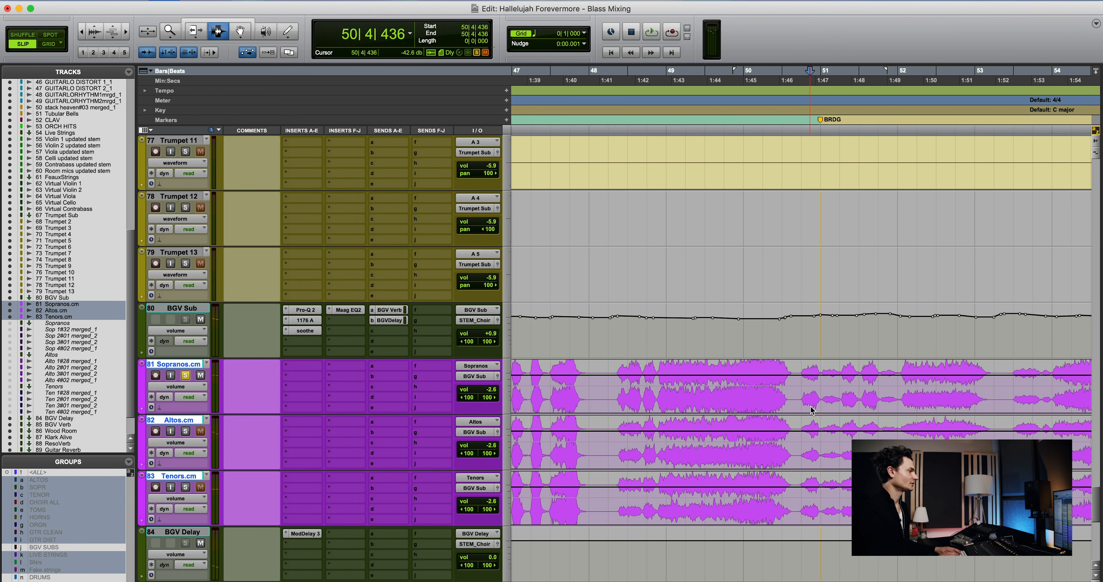
key("super+g")
key("Return")
left_click(783, 397)
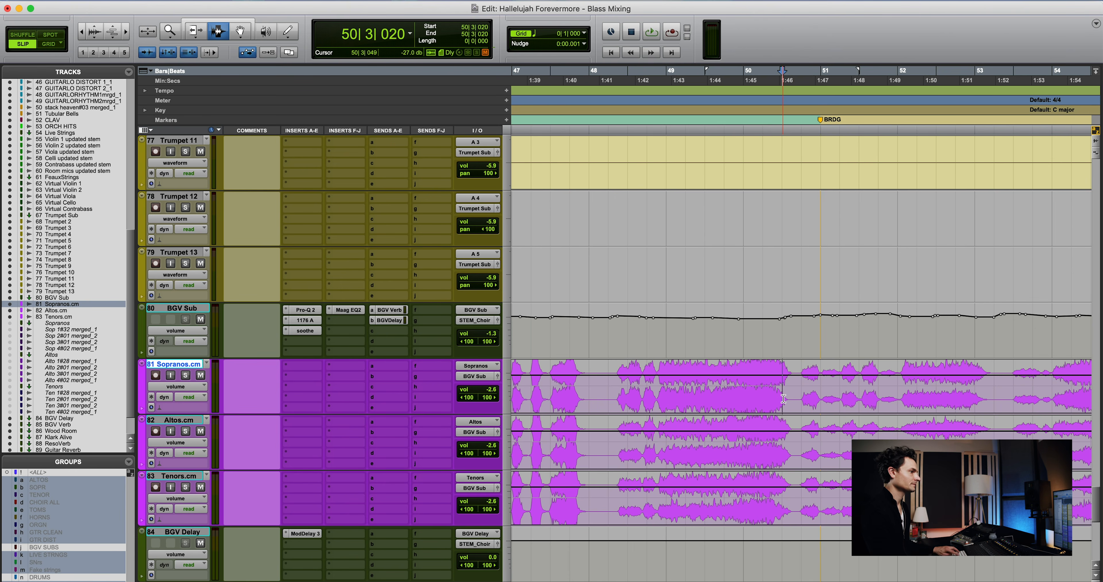
key("super+shift+g")
key("shift+s")
key("space")
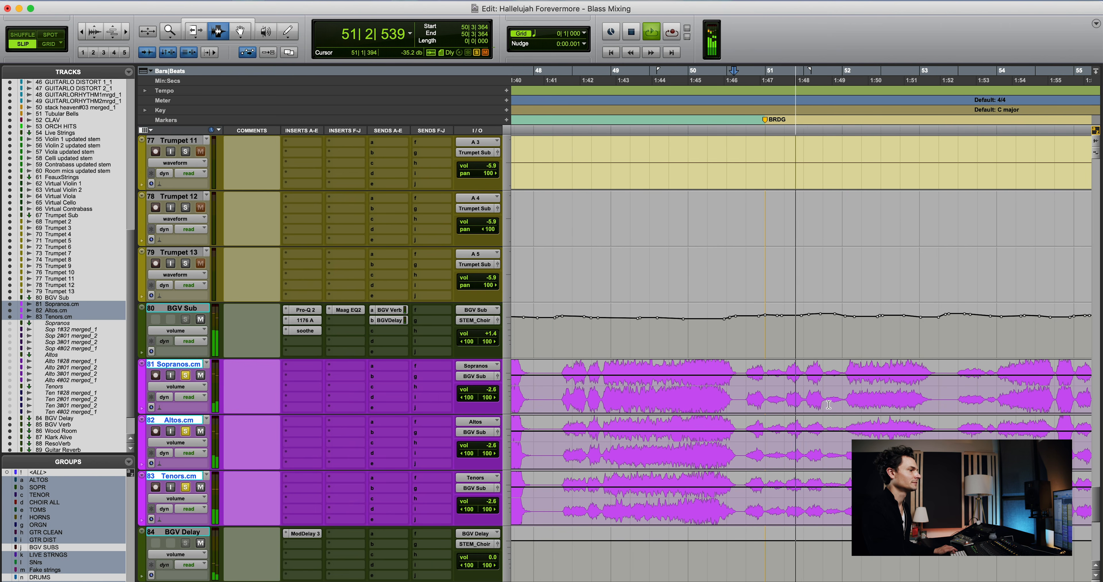
Turn off the BGV Sub track's automation and play the soloed choir tracks from about bar 50 without the volume rides
left_click(742, 398)
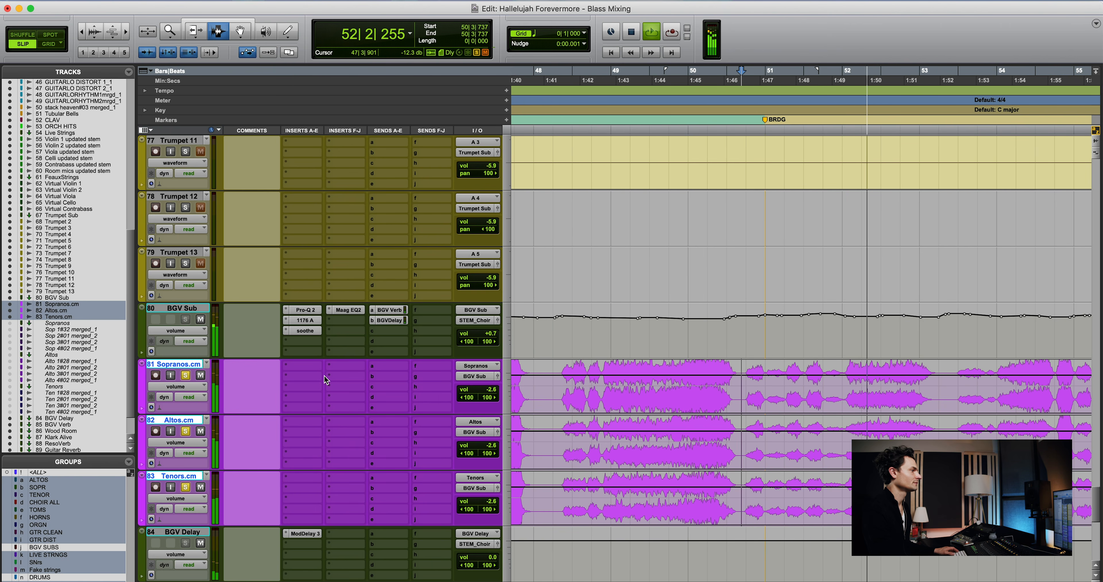
key("space")
left_click(189, 341)
left_click(190, 331)
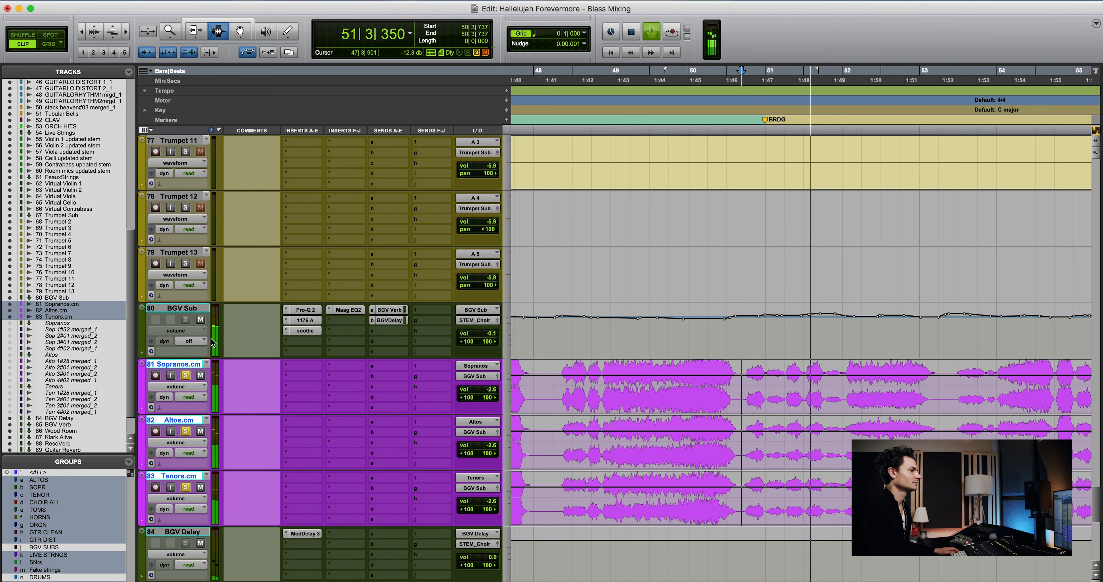
key("space")
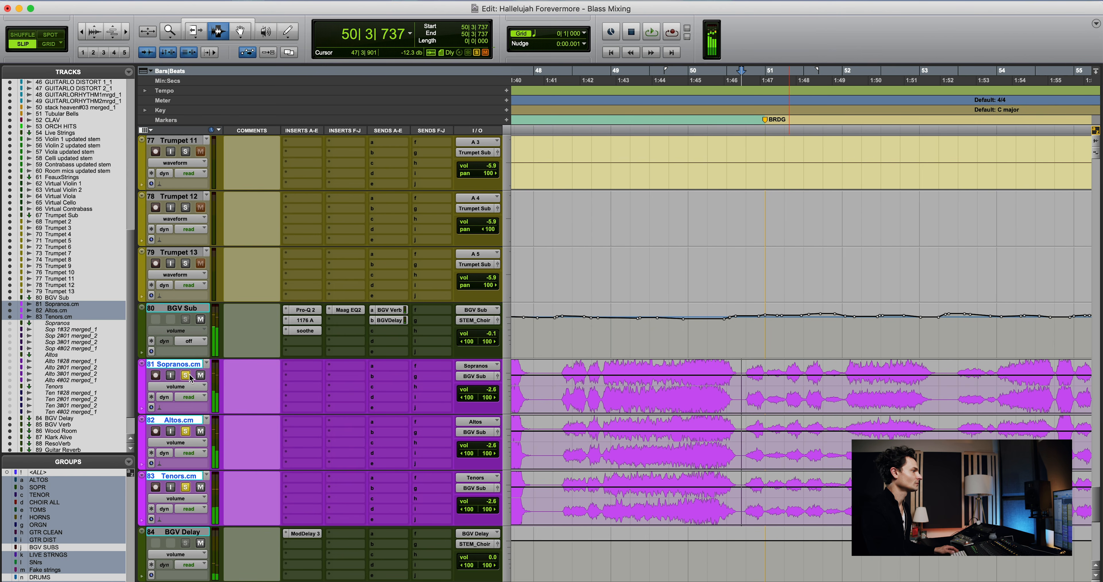
Unsolo the three choir tracks and set the BGV Sub track's automation back to read
left_click(187, 374)
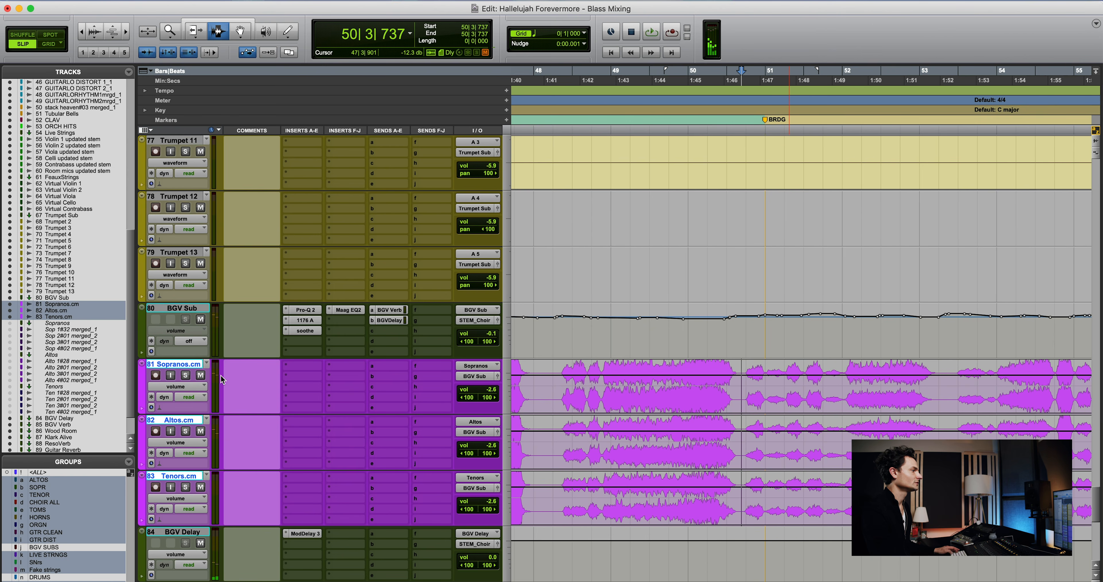
left_click(731, 352)
key("r")
key("r")
left_click(189, 341)
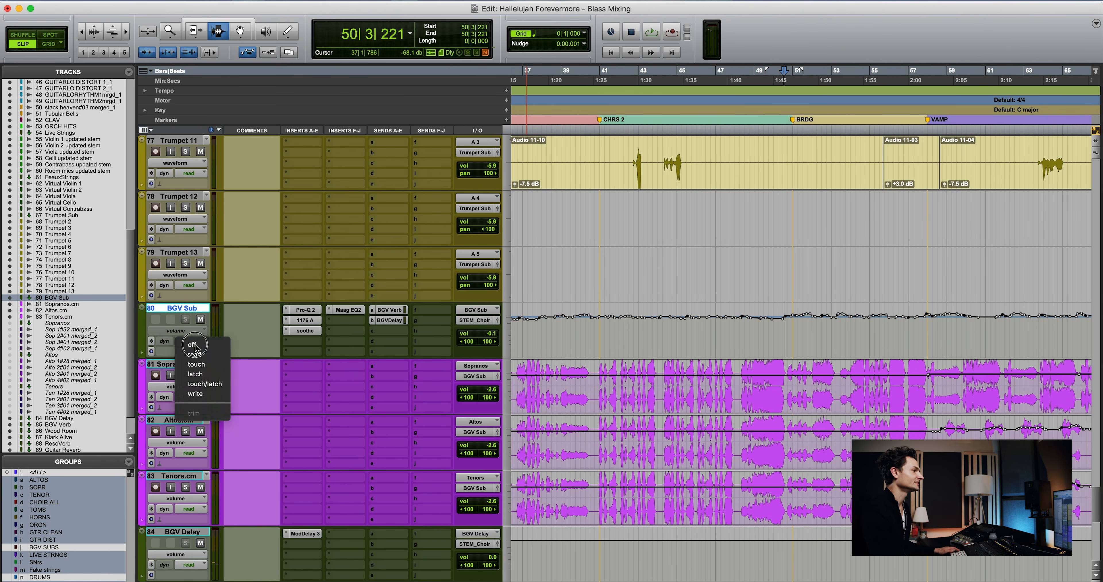
left_click(197, 346)
Place the cursor on the three choir tracks at the VAMP (TENR) marker near bar 82 in a closer timeline view
scroll(584, 357, "right", 3)
scroll(585, 356, "right", 2)
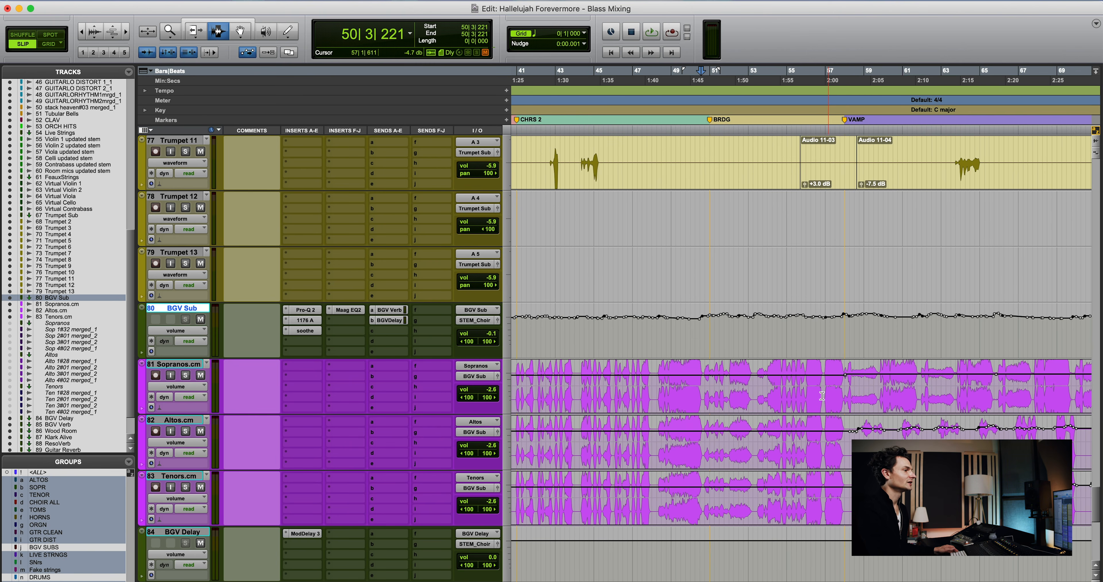
left_click(837, 411)
scroll(838, 411, "right", 10)
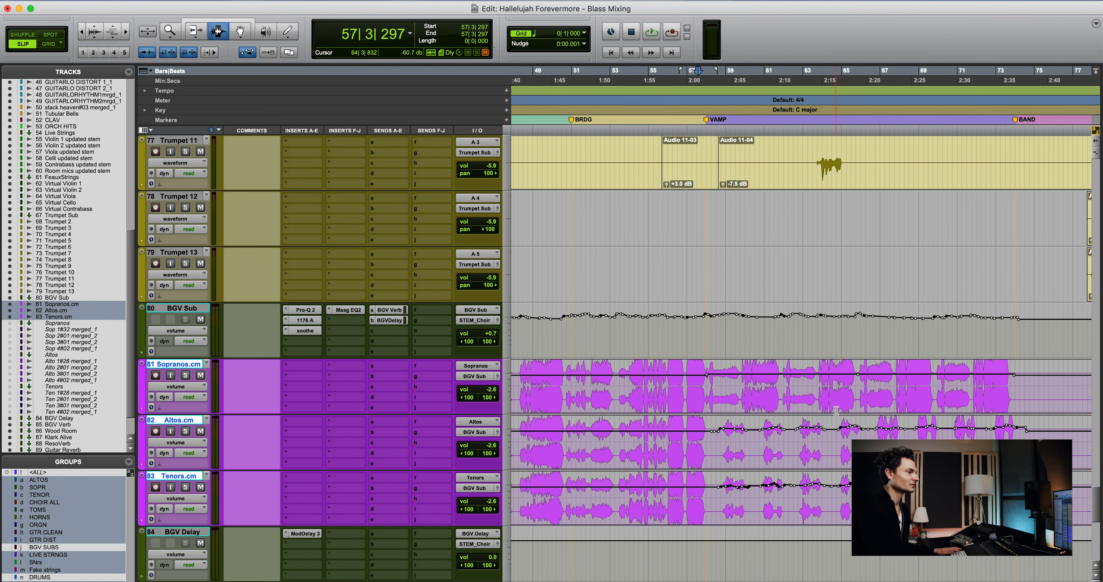
key("r")
key("r")
left_click(924, 443)
key("t")
key("t")
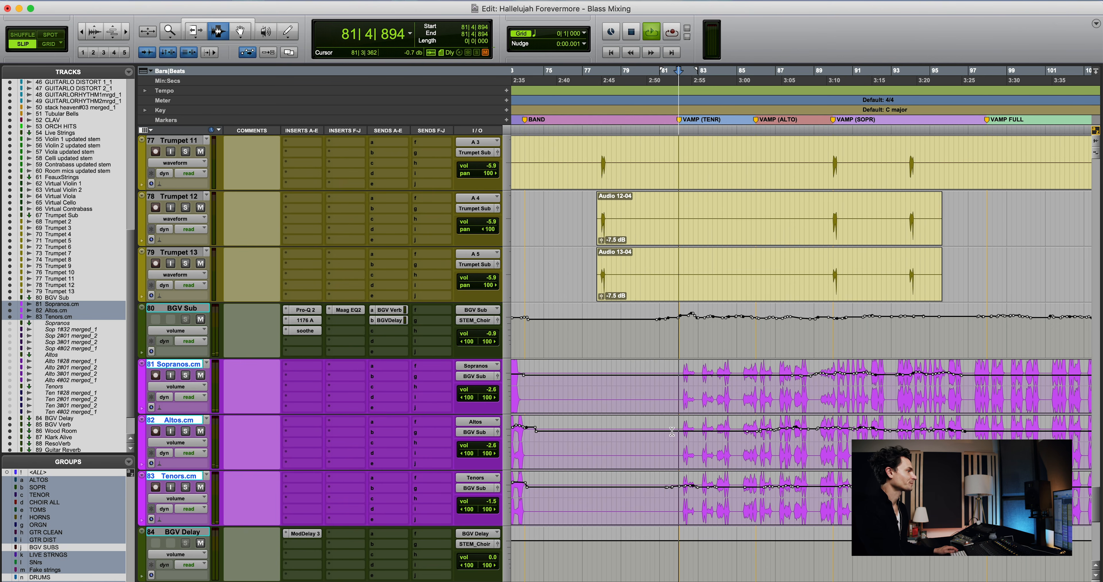
key("t")
Play the mix through VAMP (TENR) and VAMP (ALTO), following the volume automation on the Sopranos, Altos and Tenors tracks
scroll(750, 442, "right", 4)
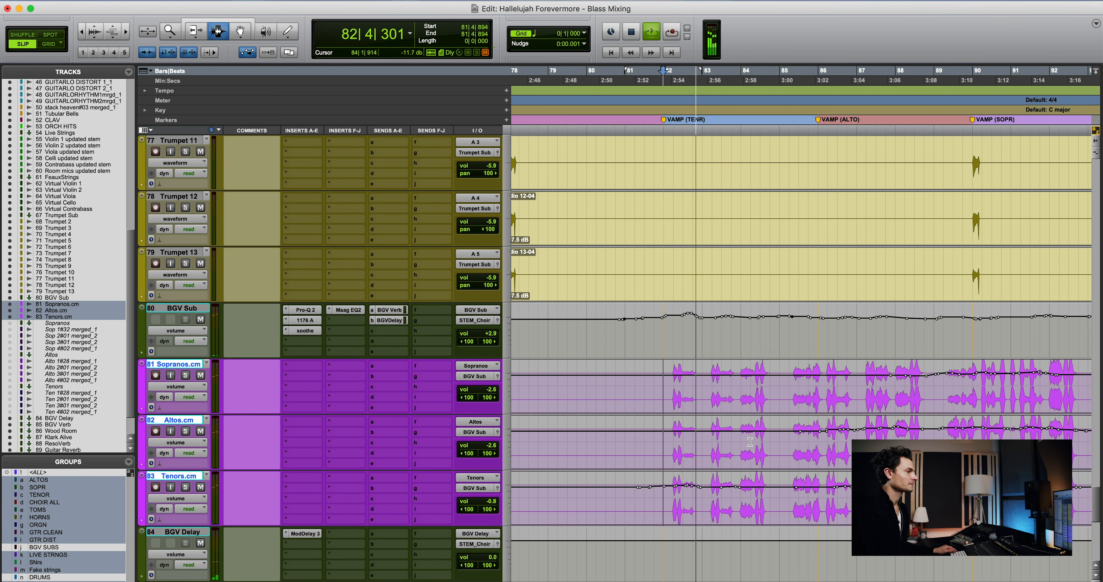
scroll(750, 442, "right", 2)
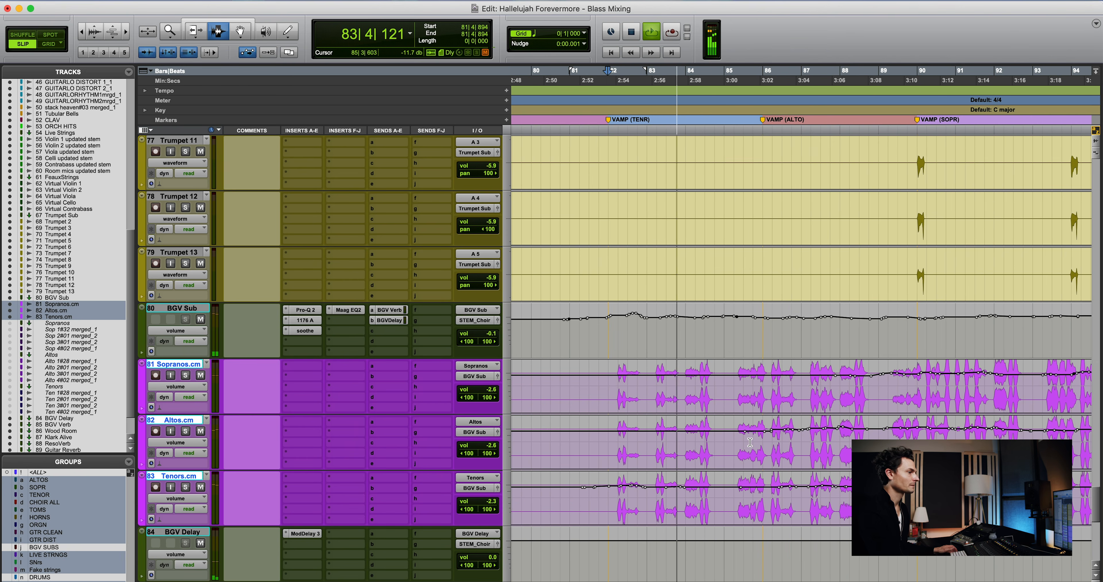
left_click(750, 442)
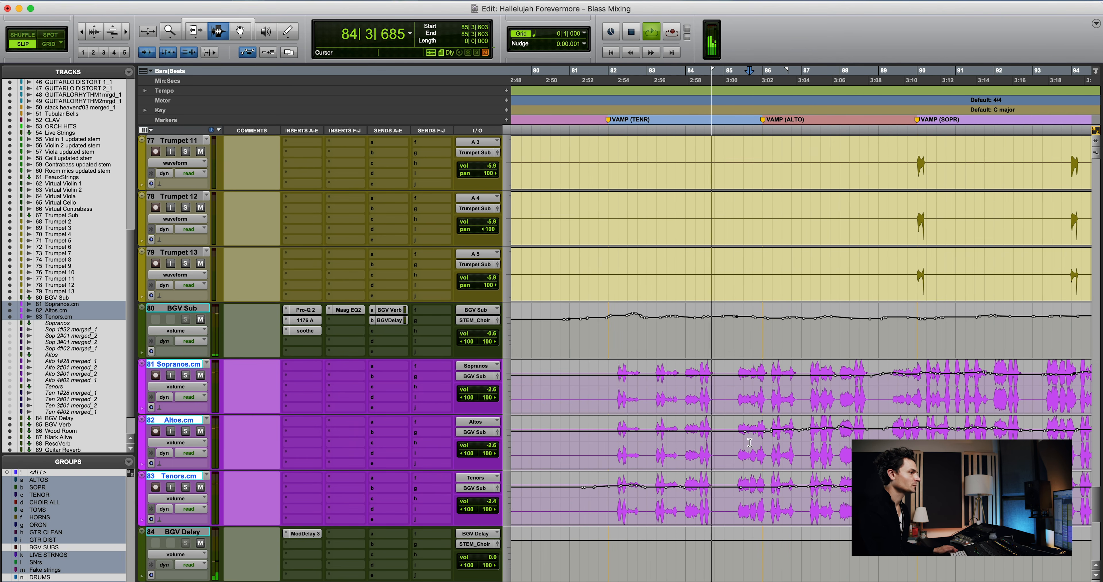
scroll(750, 443, "right", 2)
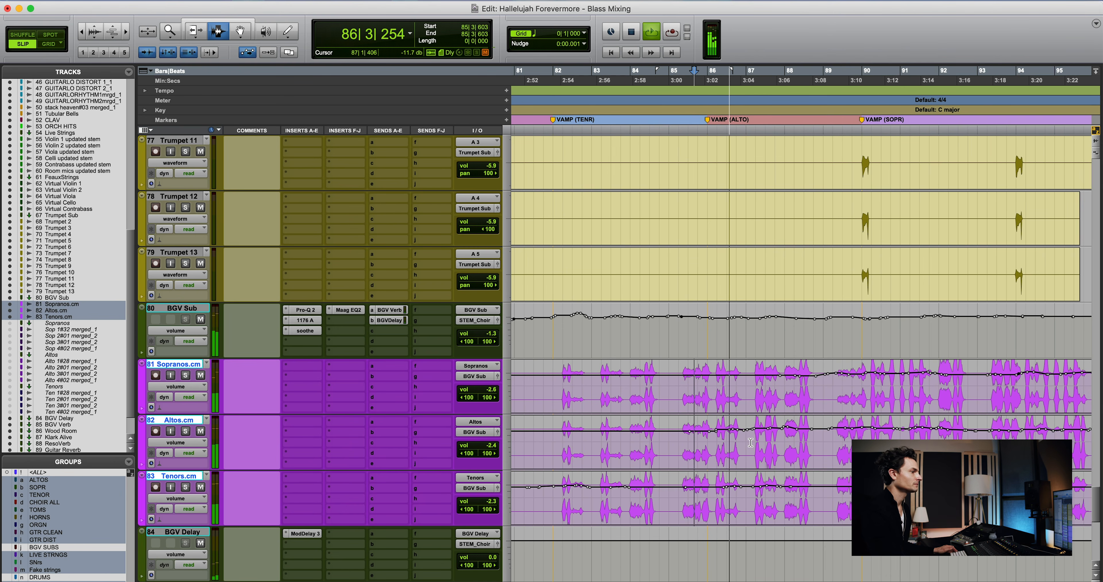
scroll(751, 443, "down", 2)
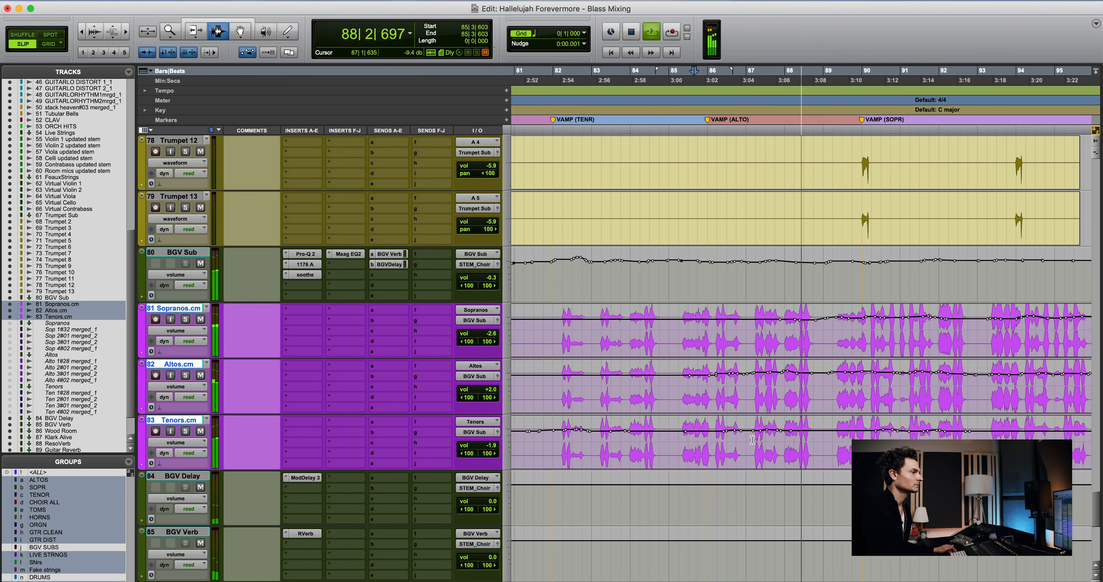
scroll(754, 437, "right", 3)
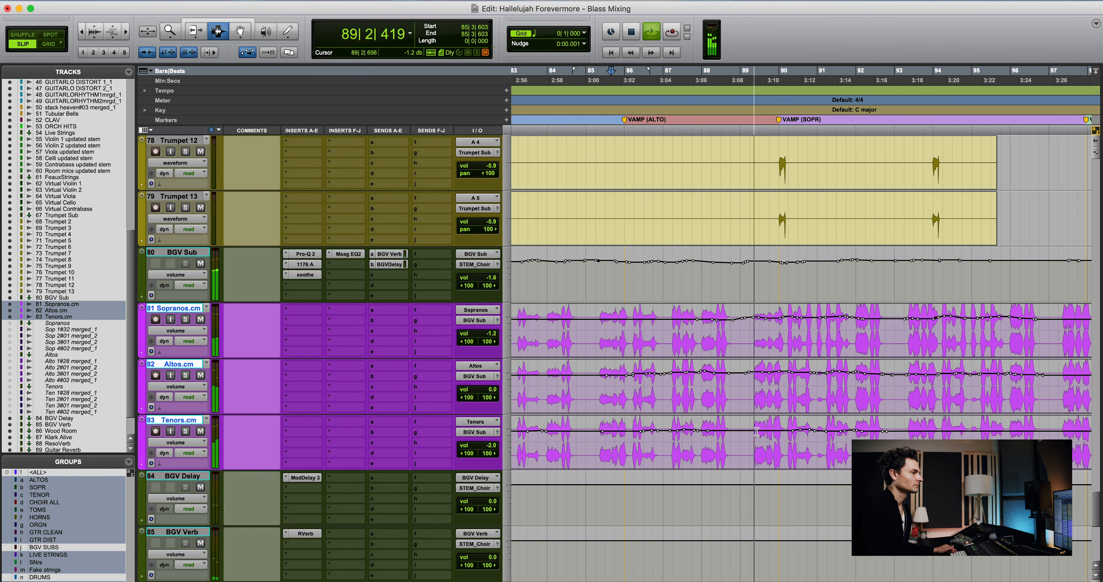
scroll(757, 432, "right", 2)
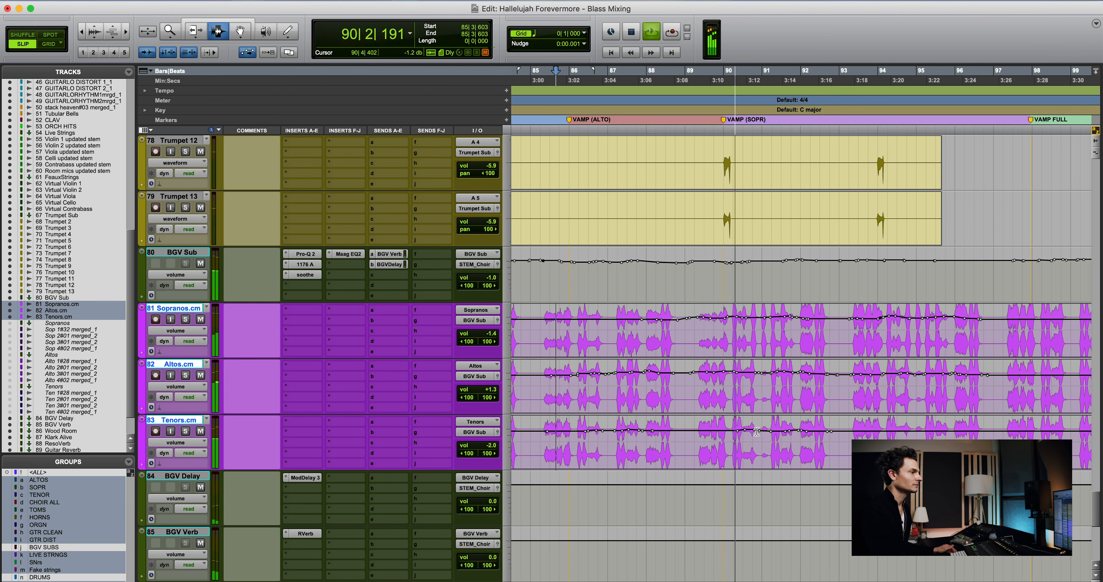
Follow the choir tracks' volume automation through VAMP (SOPR), play into VAMP FULL in a wider view and stop playback
scroll(756, 431, "right", 2)
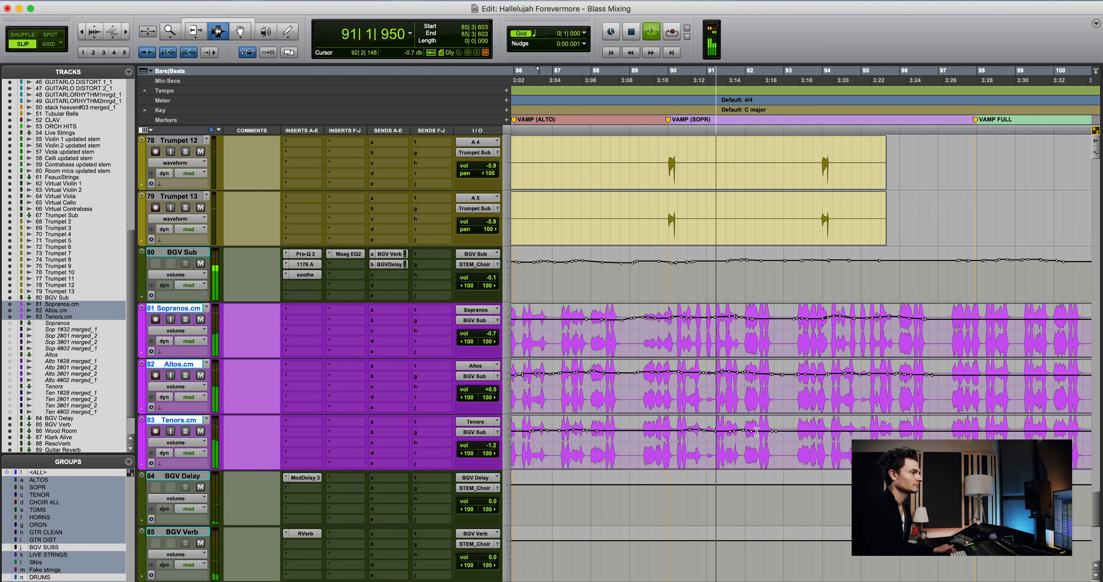
scroll(757, 432, "right", 1)
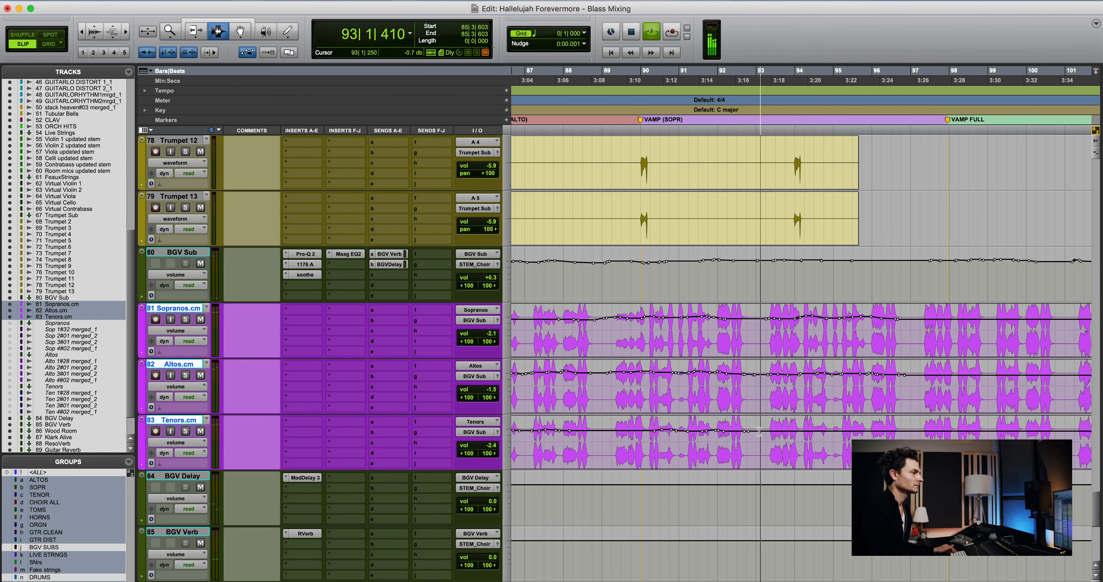
scroll(757, 431, "right", 2)
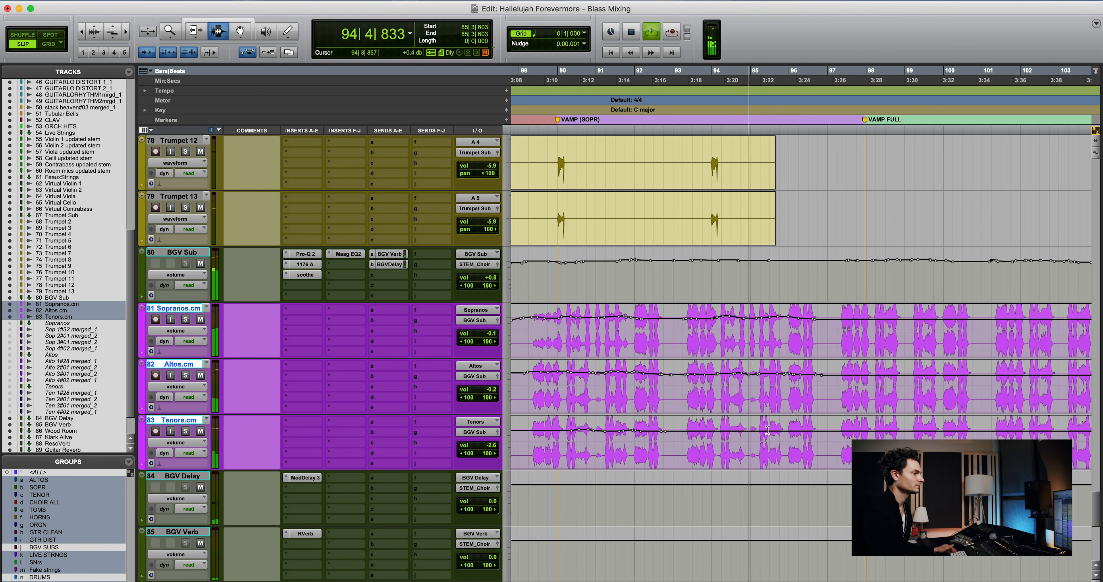
scroll(764, 431, "right", 1)
scroll(767, 431, "right", 1)
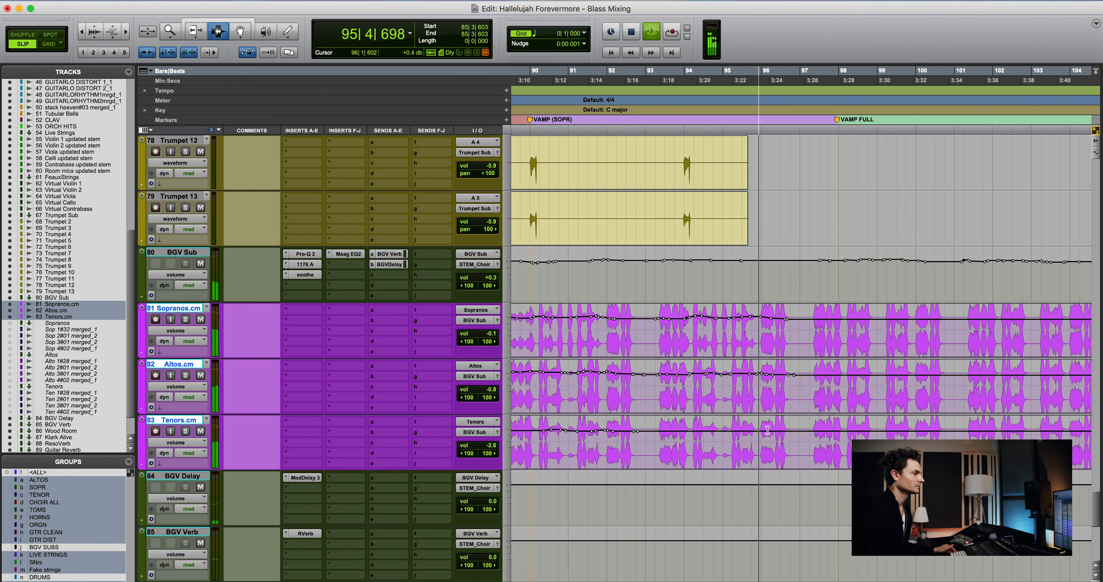
scroll(769, 429, "right", 1)
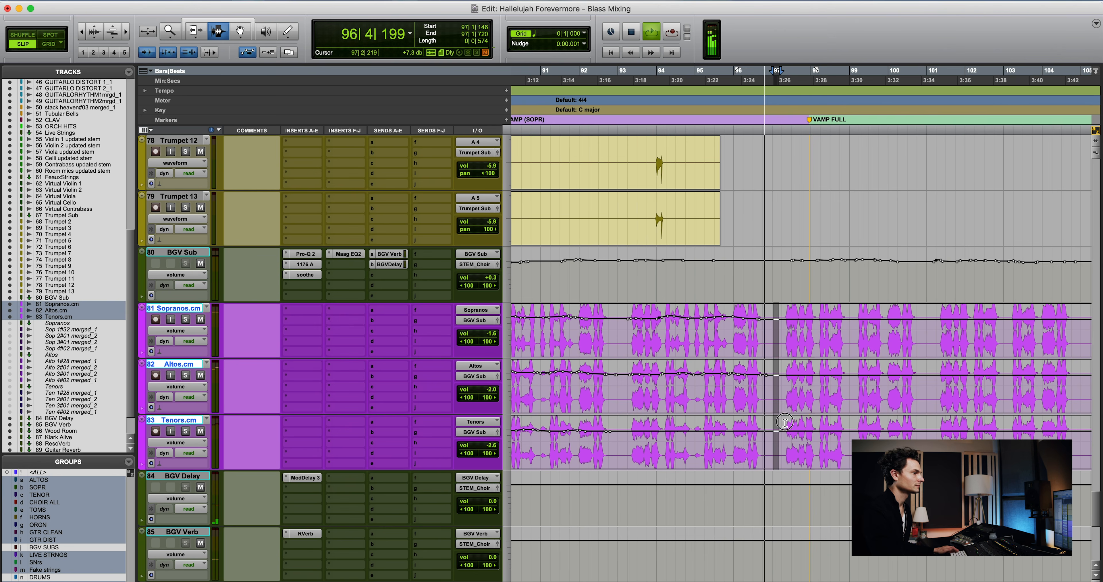
scroll(784, 424, "right", 1)
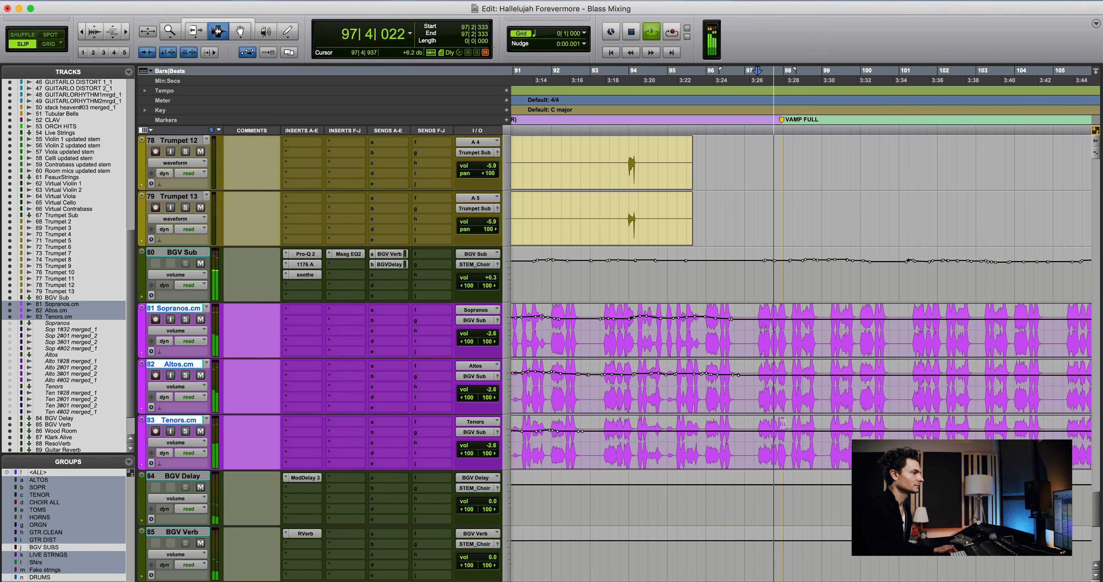
left_click(778, 423)
left_click(784, 420)
key("super+bracketleft")
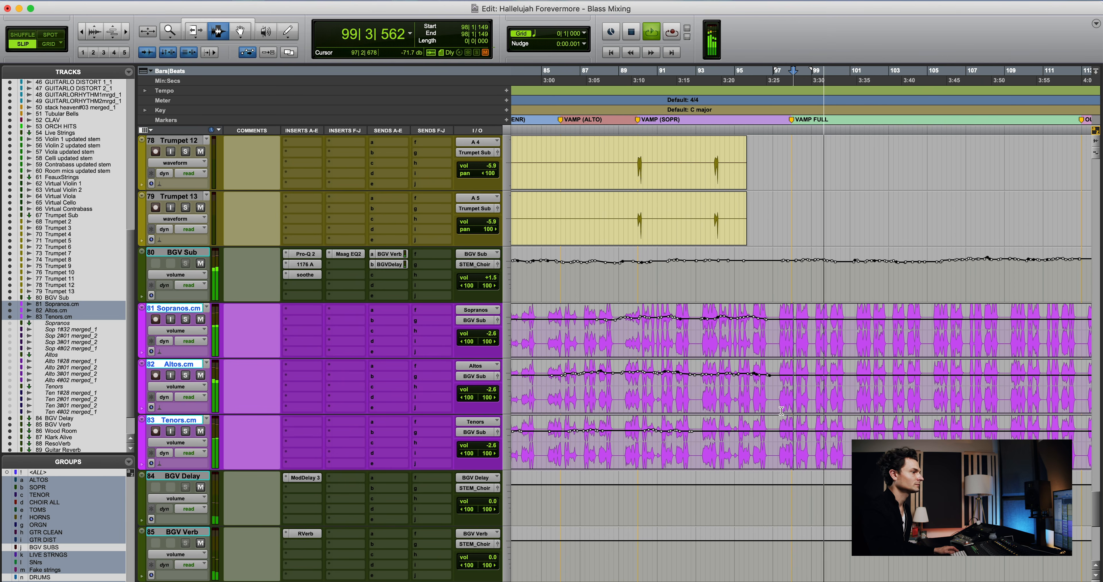
key("space")
Highlight bars 97 to 106 of VAMP FULL and the staggered vamp passage from bar 82 to 97 on the choir tracks
left_click_drag(773, 408, 953, 406)
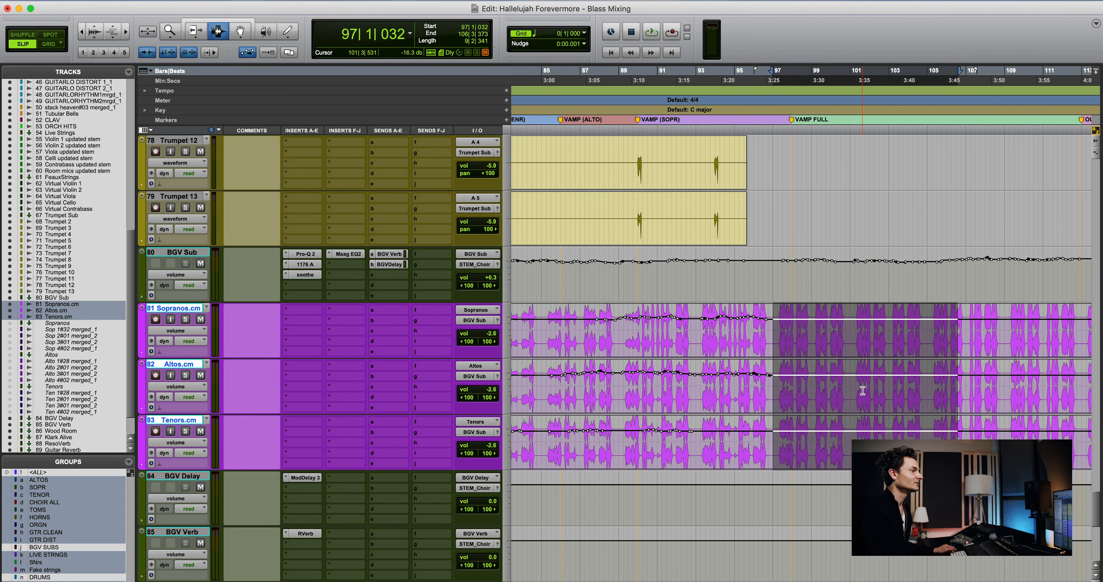
scroll(862, 391, "left", 3)
left_click_drag(832, 290, 949, 291)
left_click_drag(834, 335, 964, 421)
left_click_drag(829, 408, 540, 394)
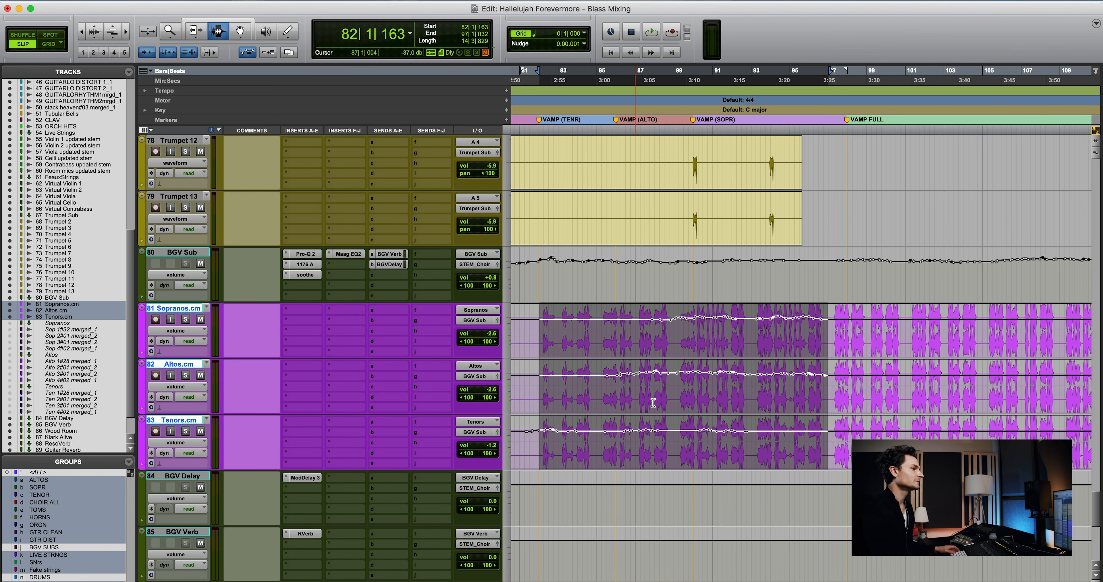
Examine the choir volume automation across the whole song, checking the VAMP at bar 58 and highlighting about bars 41 to 55
left_click(677, 397)
key("super+bracketleft")
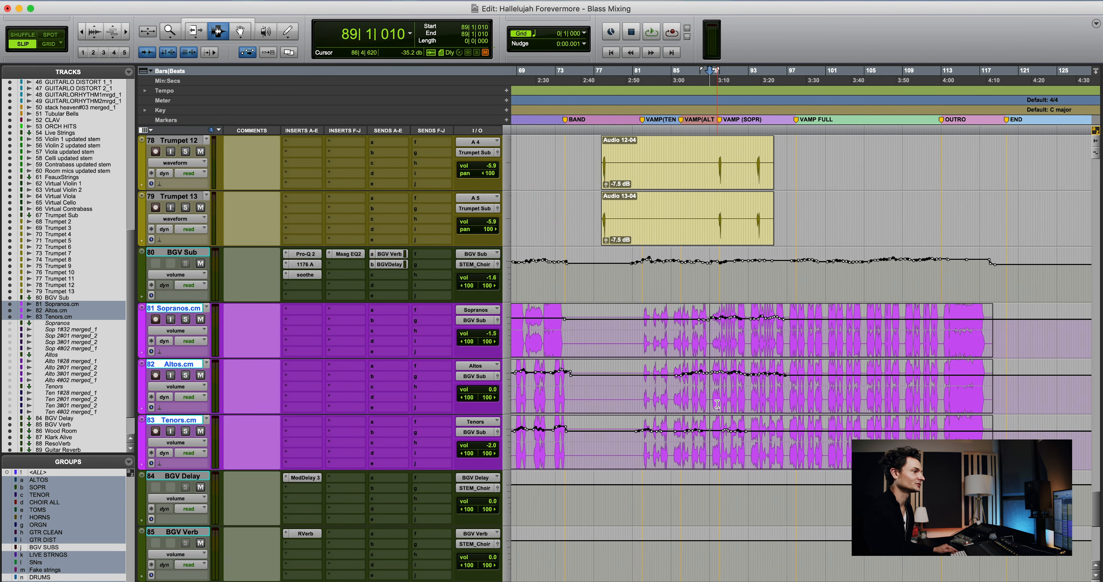
key("super+bracketleft")
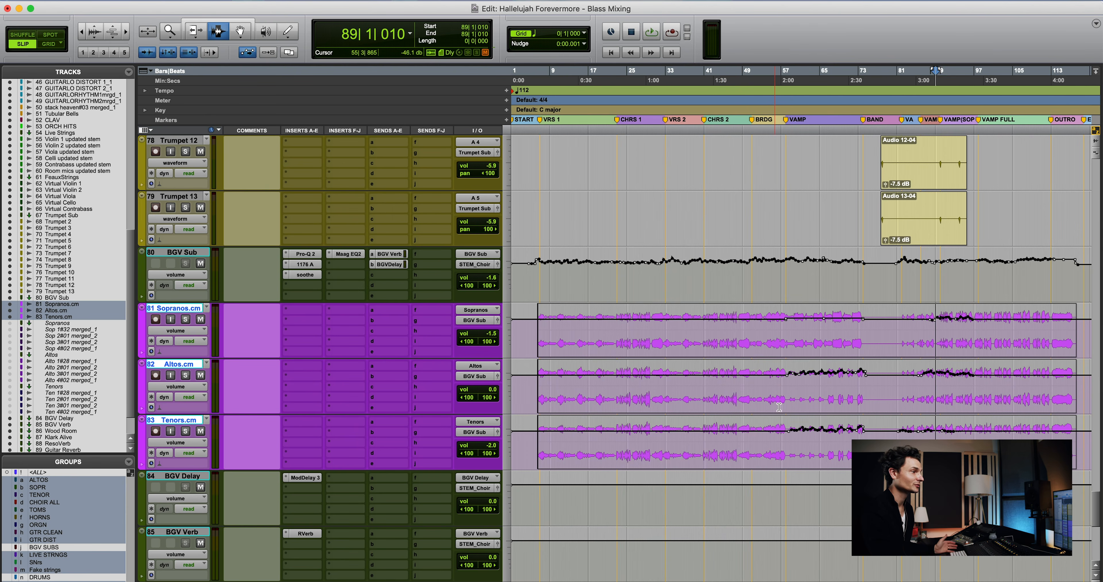
left_click(800, 403)
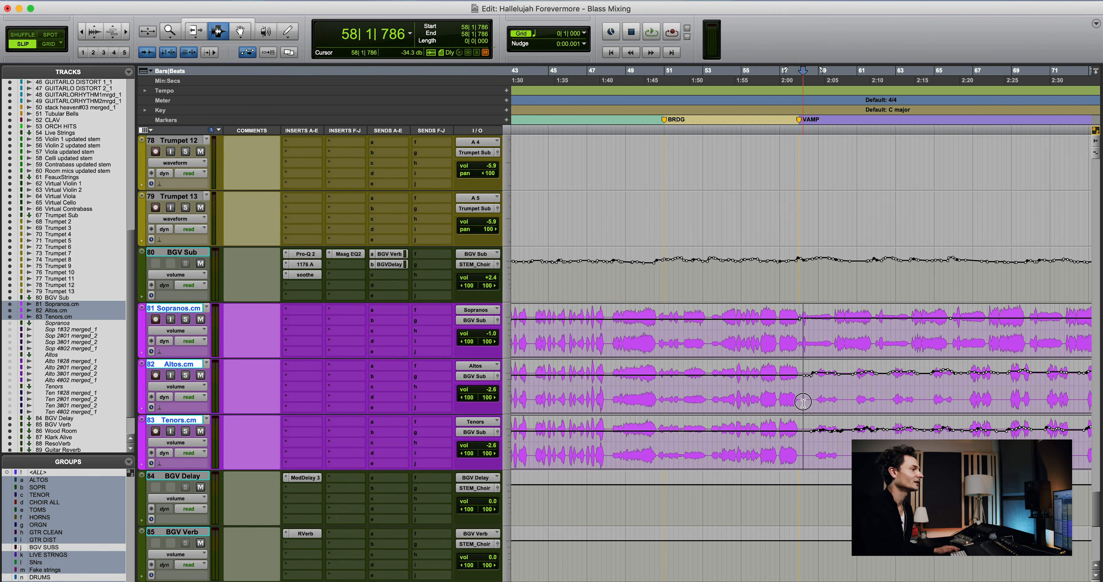
left_click_drag(707, 342, 776, 341)
Survey the tracks from the choir up to the KADESH FOREVERMORE reference track and highlight about bars 22 to 31 on it
scroll(775, 342, "up", 1)
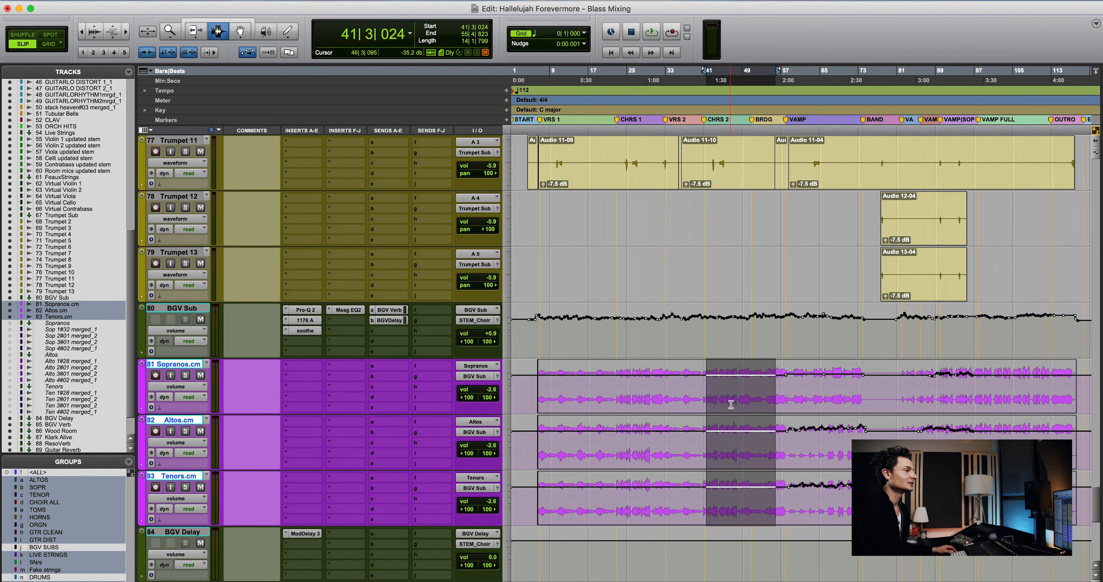
scroll(731, 404, "up", 10)
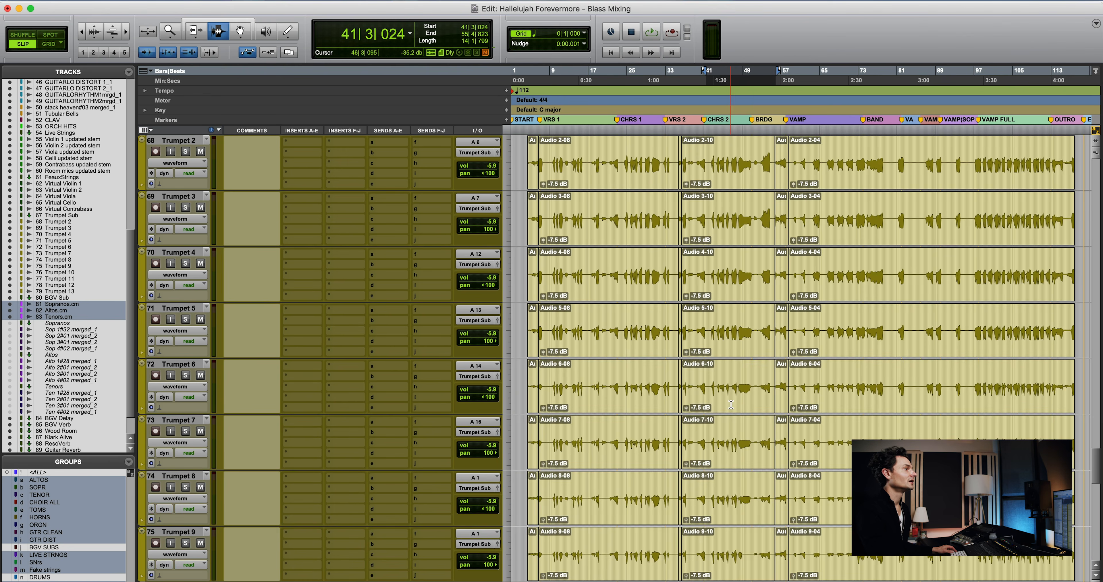
scroll(731, 404, "up", 20)
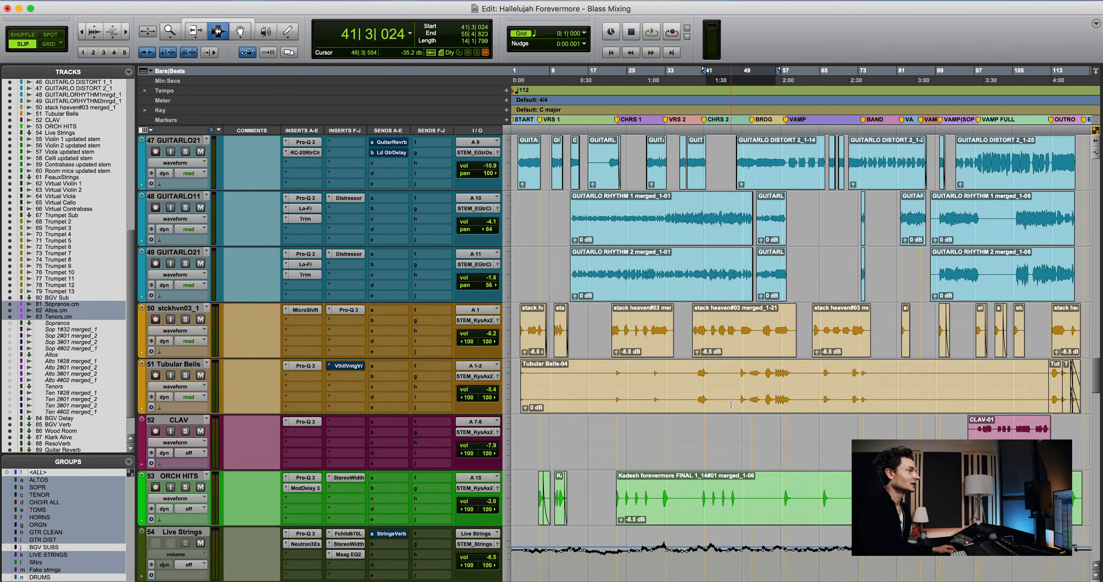
scroll(731, 404, "up", 10)
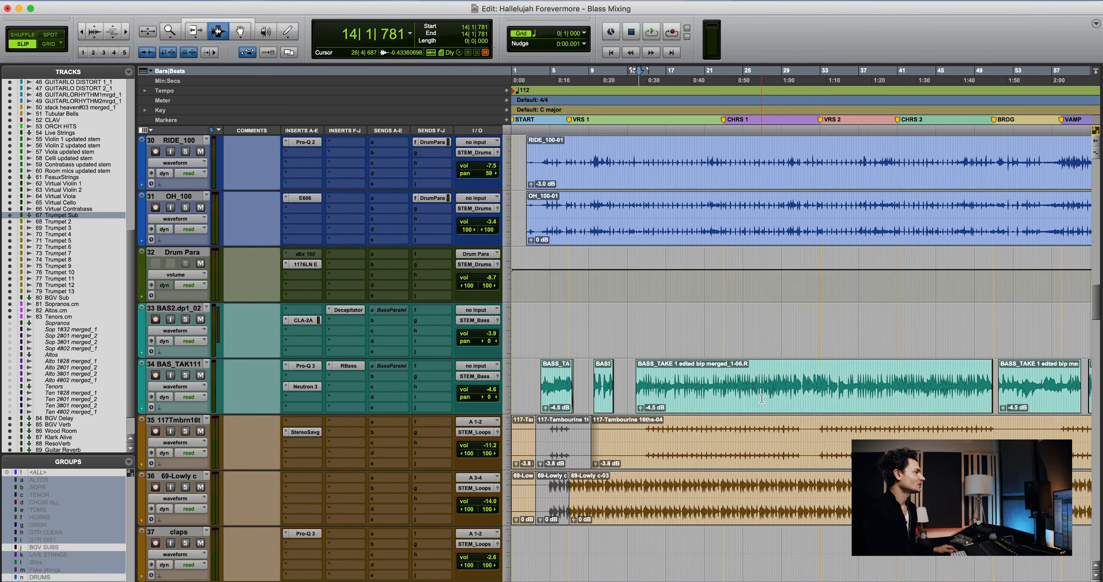
scroll(762, 399, "up", 9)
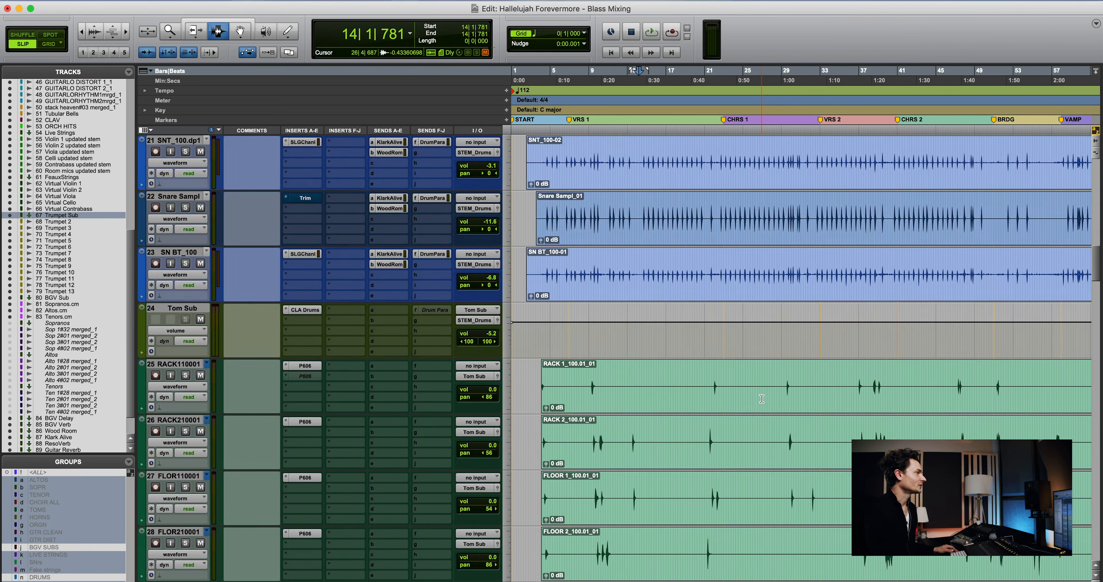
scroll(762, 399, "up", 3)
scroll(759, 401, "up", 2)
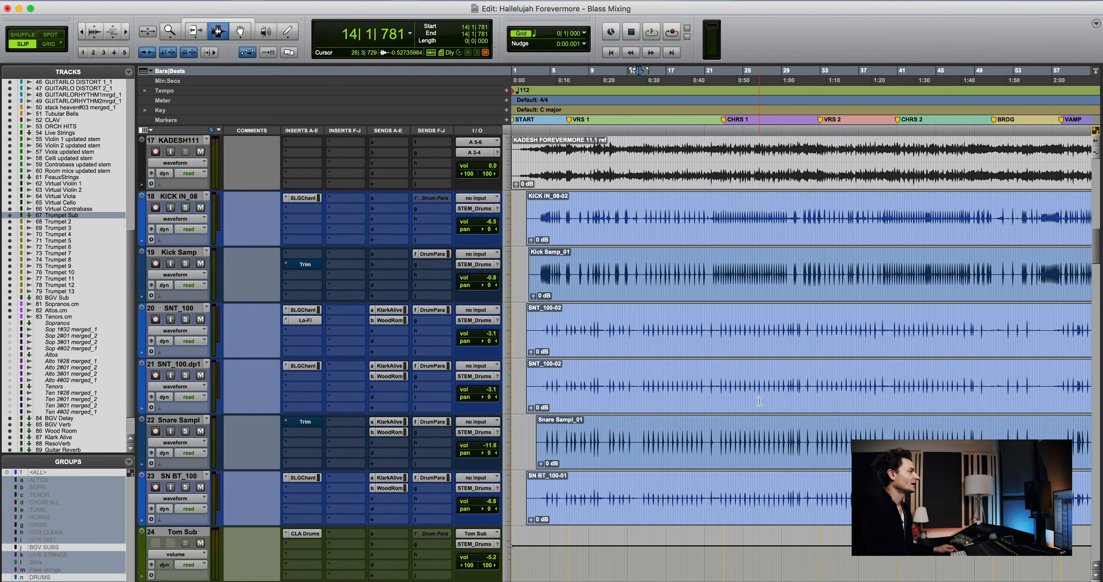
scroll(759, 402, "down", 1)
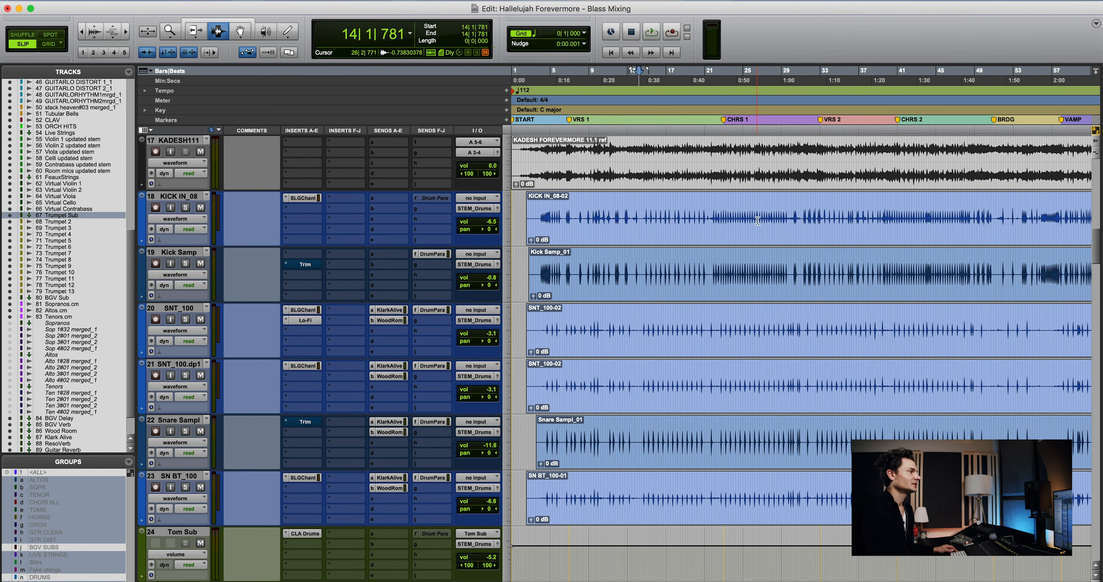
double_click(755, 169)
left_click_drag(718, 166, 806, 165)
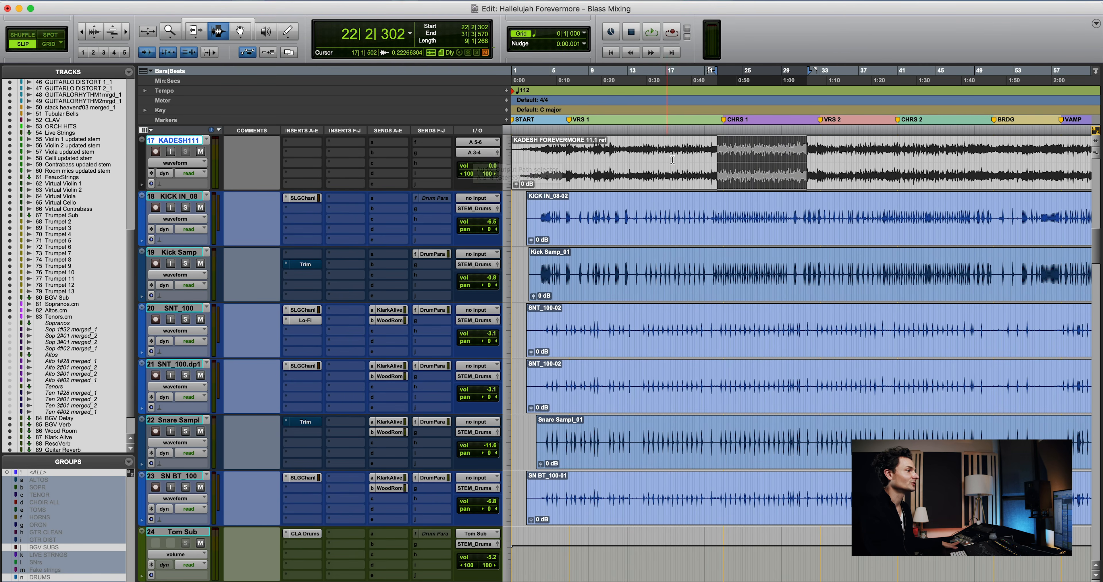
left_click(733, 169)
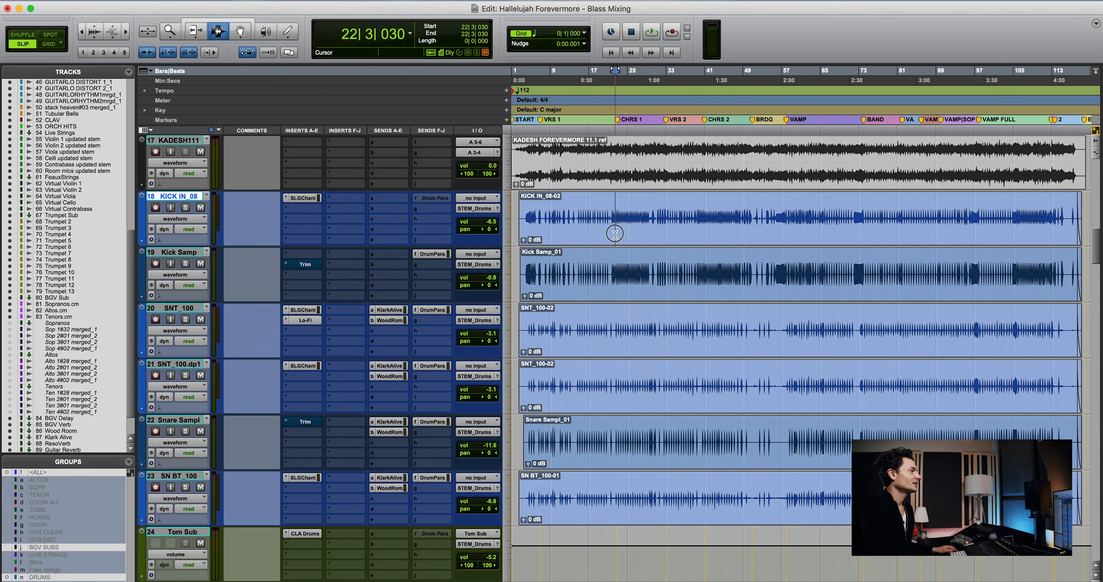
Highlight about bars 22 to 28 on the kick and SNT tracks and bars 19 to 23 on the loop and percussion tracks
left_click_drag(615, 234, 644, 407)
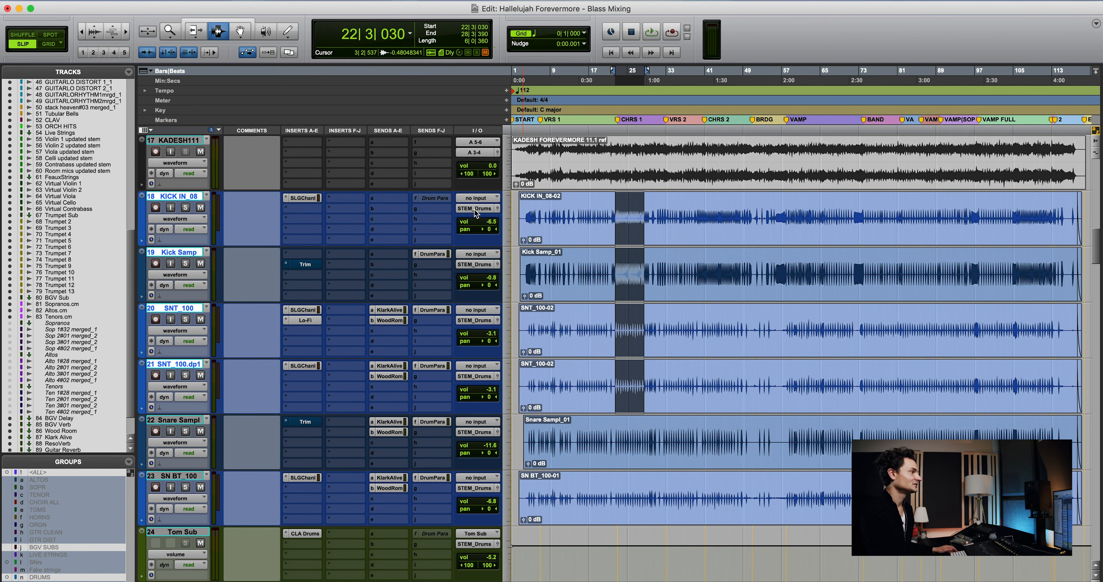
scroll(593, 231, "down", 7)
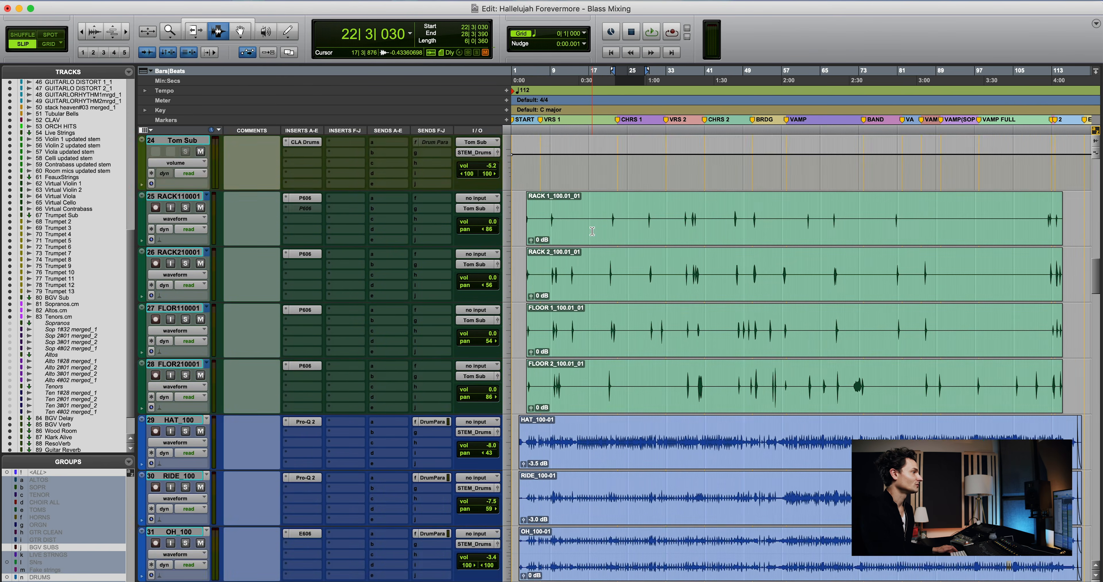
scroll(592, 231, "down", 5)
left_click_drag(603, 340, 643, 352)
left_click_drag(577, 382, 618, 476)
Survey the remaining instrument tracks down to the effect returns and highlight about bars 18 to 26 on Strings Verb
scroll(589, 429, "down", 2)
scroll(592, 458, "down", 3)
scroll(621, 453, "down", 3)
scroll(620, 434, "down", 1)
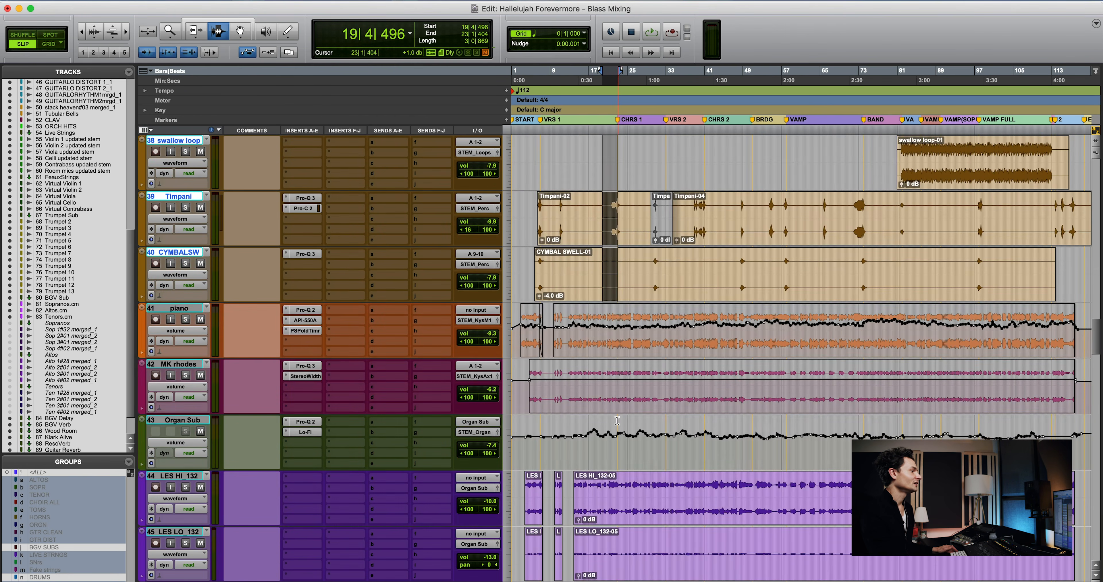
scroll(628, 407, "down", 20)
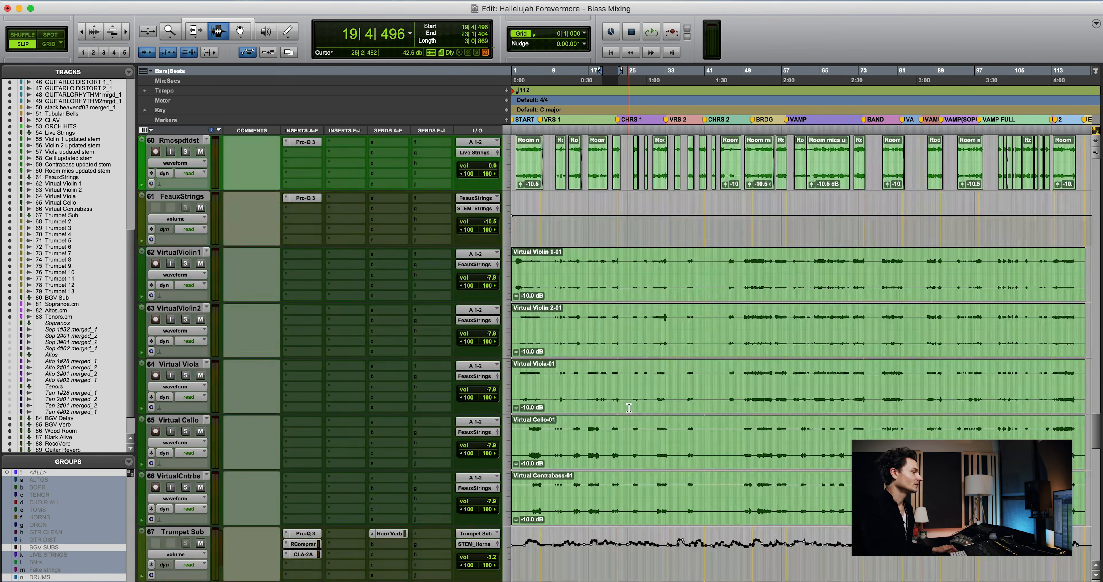
scroll(629, 407, "down", 12)
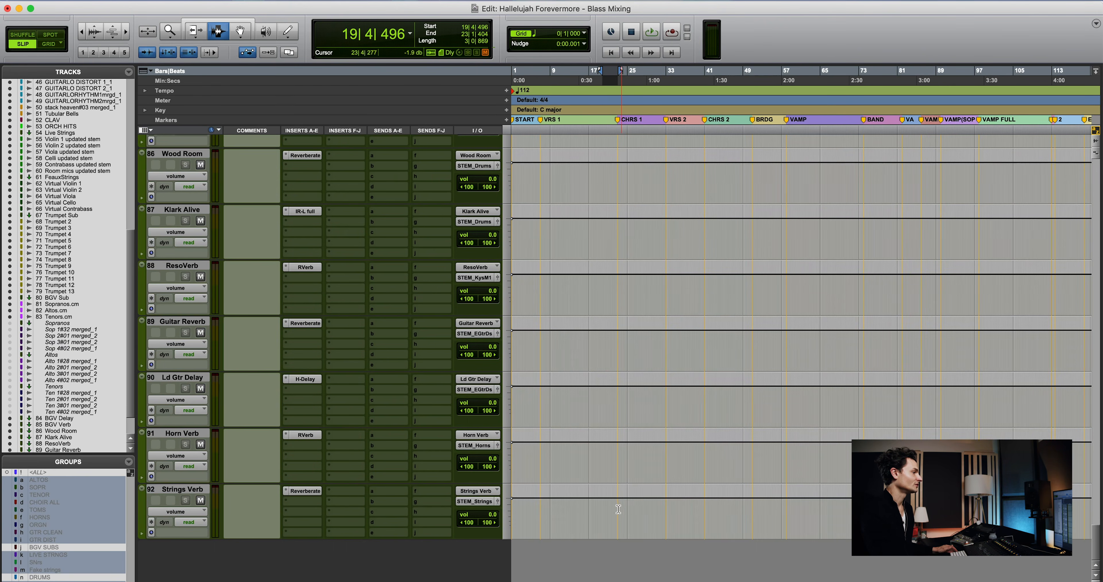
left_click_drag(597, 517, 634, 518)
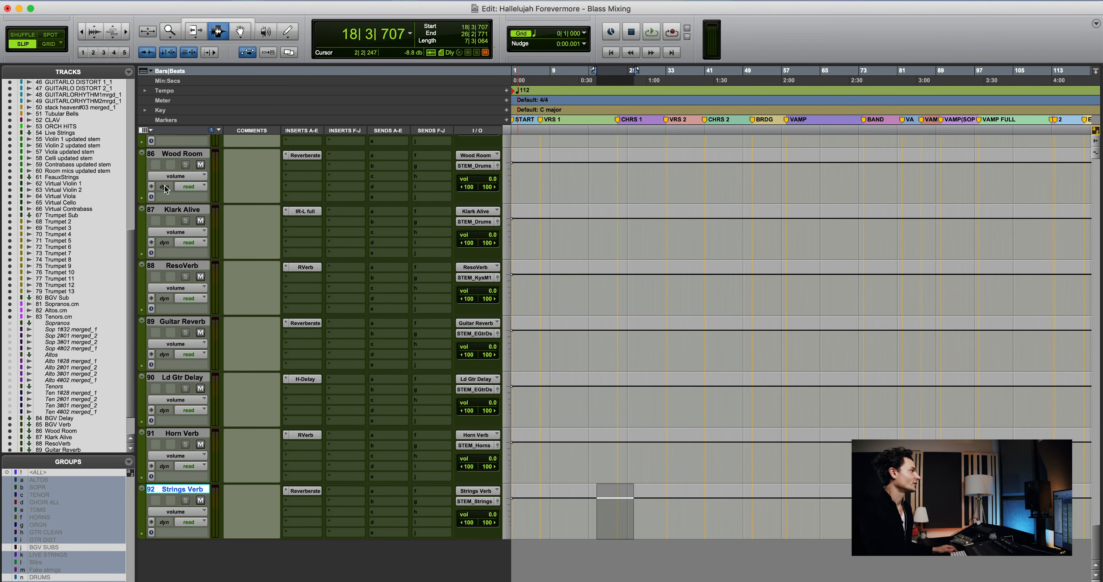
Go to the STEM tracks via STEM_Organ, continue to MIX BUS and highlight about bars 4 to 18 on it
scroll(77, 148, "up", 15)
left_click(77, 121)
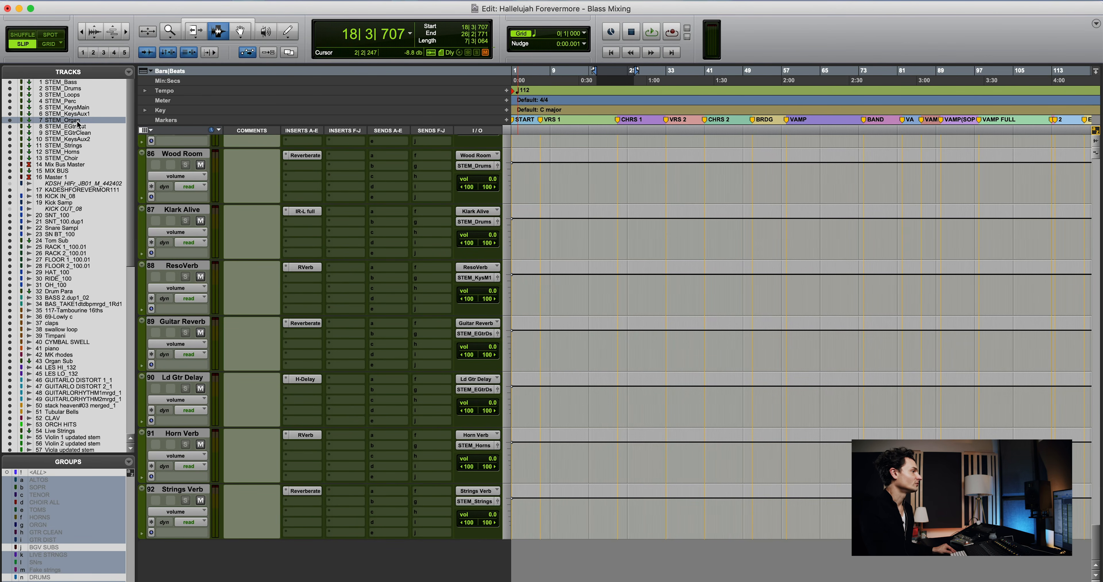
scroll(479, 247, "up", 4)
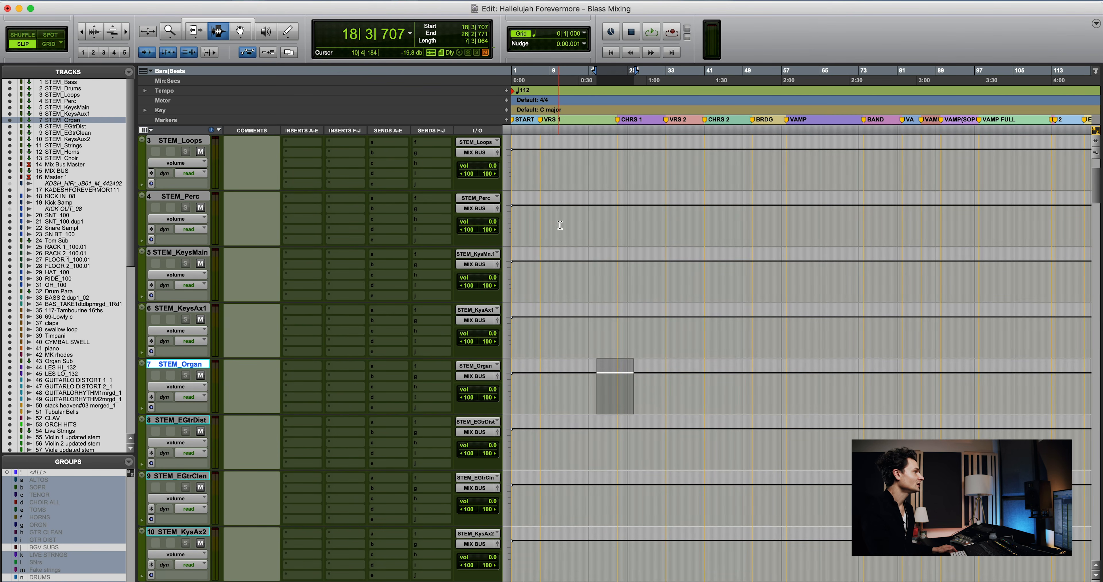
scroll(560, 225, "down", 8)
left_click_drag(531, 385, 595, 384)
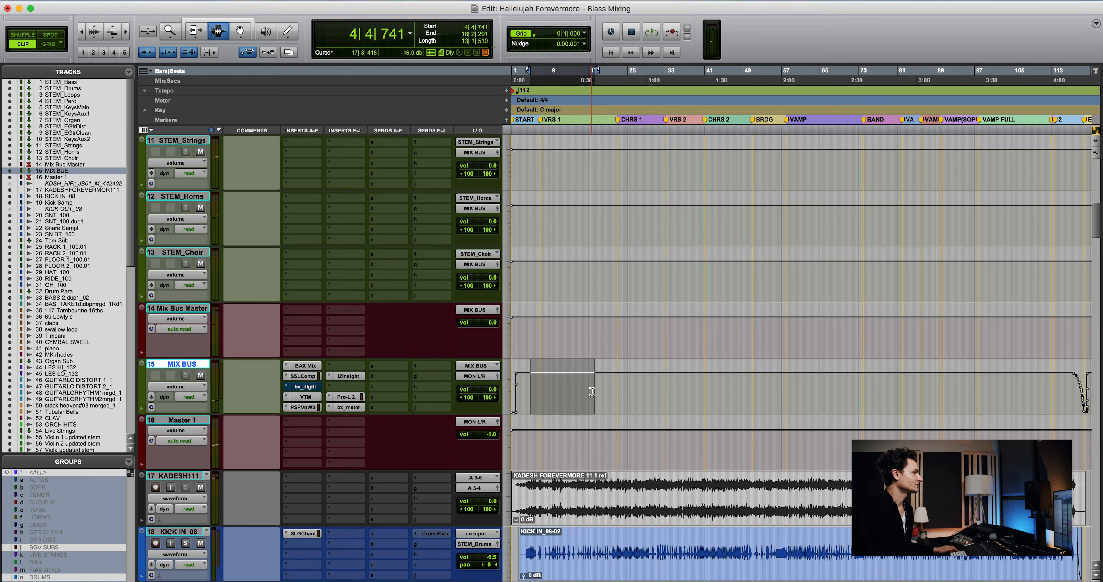
scroll(599, 377, "down", 1)
scroll(629, 349, "down", 1)
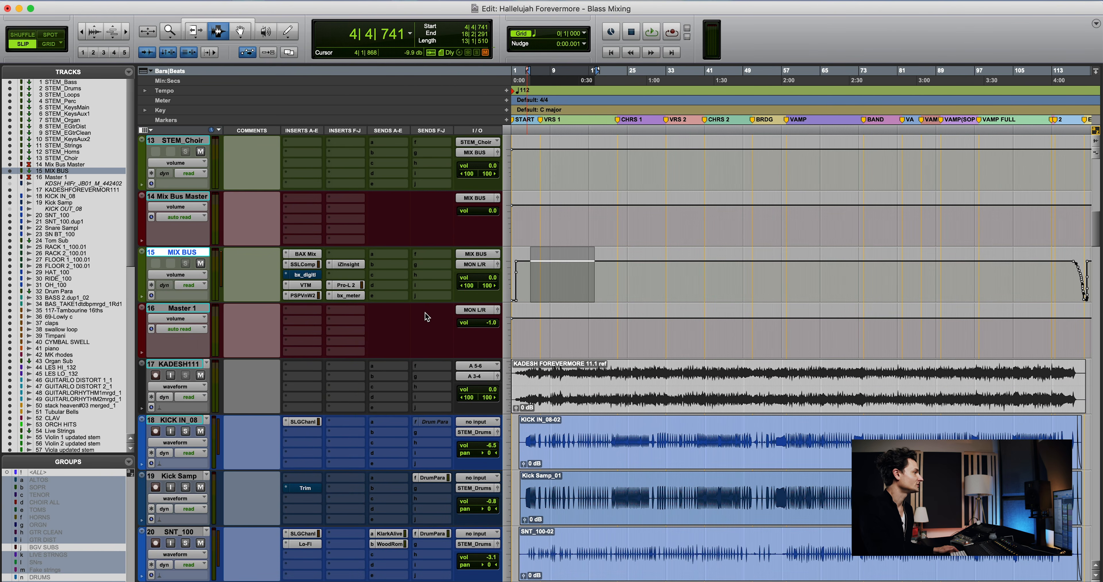
Make the Insight, bx_digital and bx_meter inserts on MIX BUS inactive and view the BAX EQ settings
left_click(350, 296)
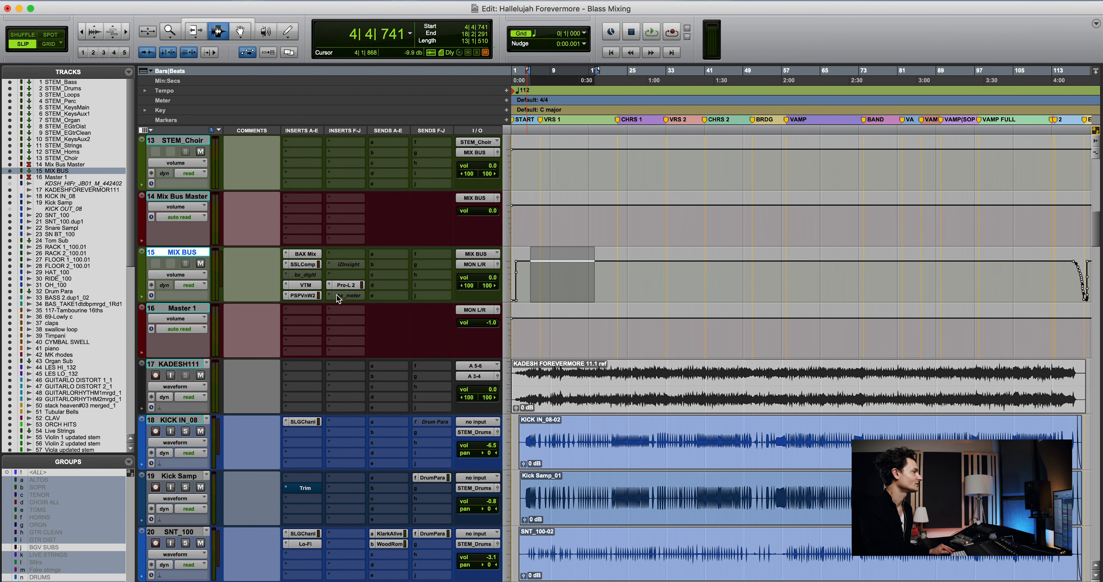
left_click(314, 254)
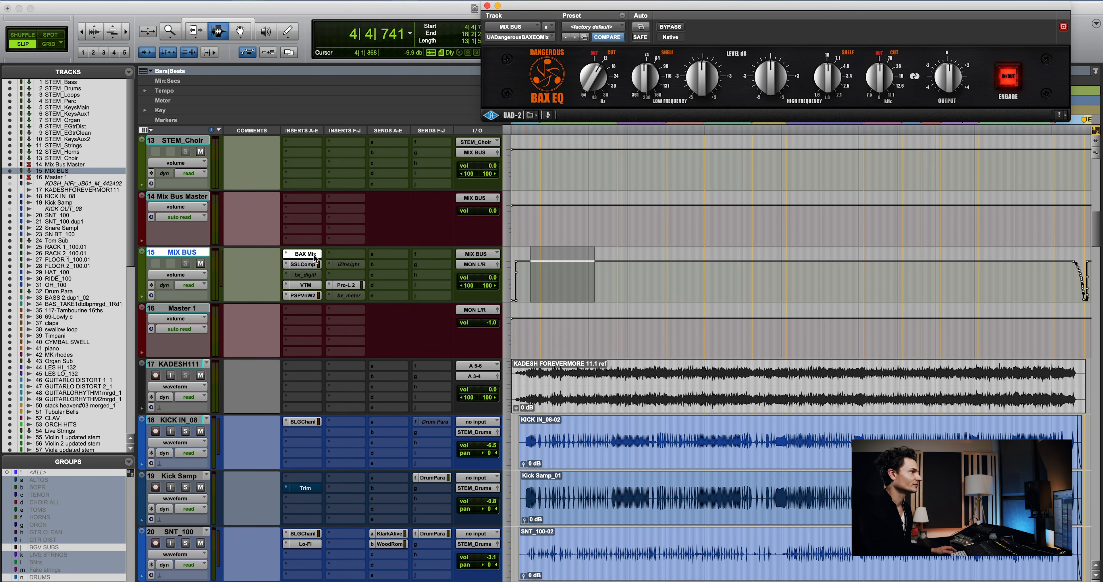
left_click(314, 255)
Open the SSLComp insert on MIX BUS and play briefly from about bar 42 to check its compression
left_click(313, 263)
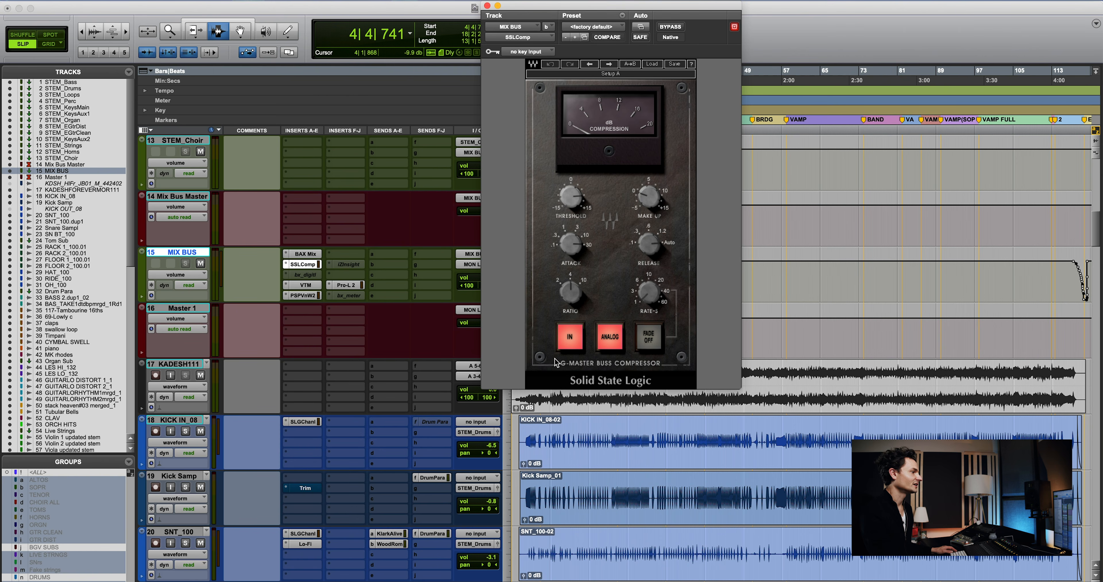
left_click(710, 446)
key("space")
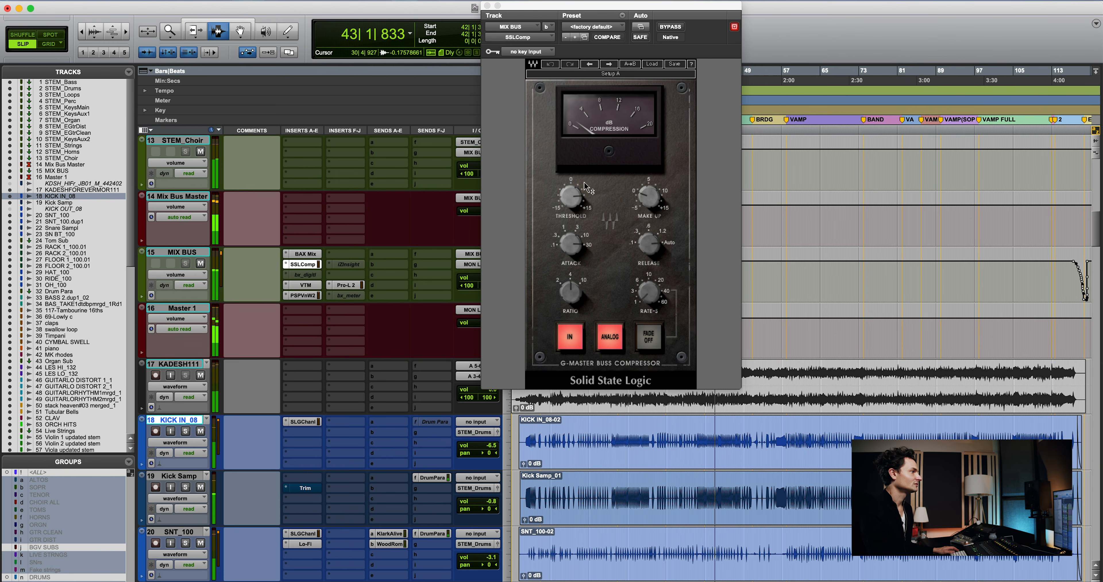
key("space")
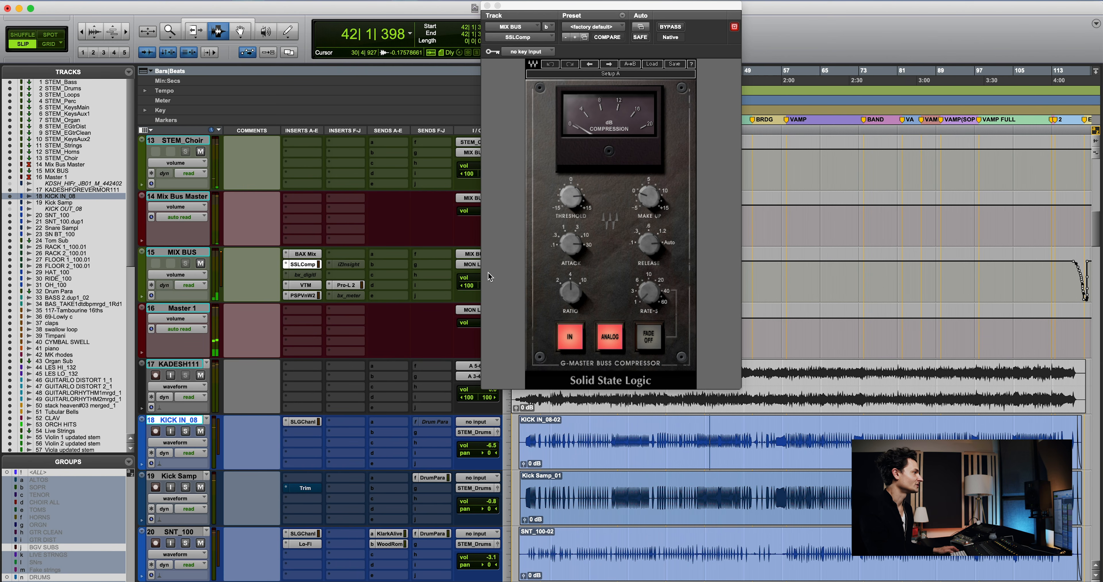
Open the Virtual Tape Machines insert on MIX BUS and play briefly from bar 42 to check its VU meters
left_click(306, 285)
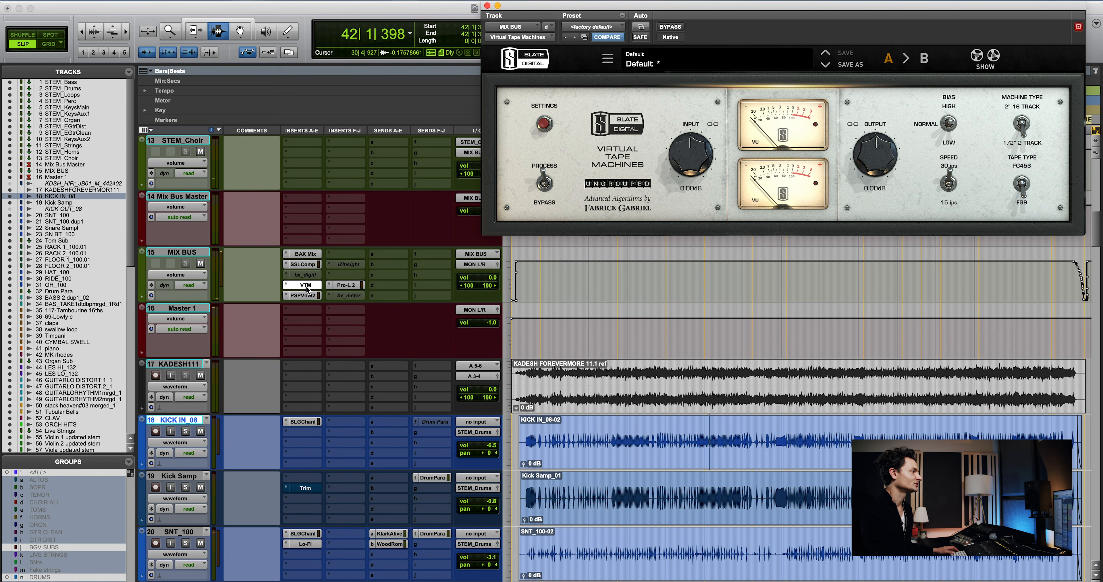
key("space")
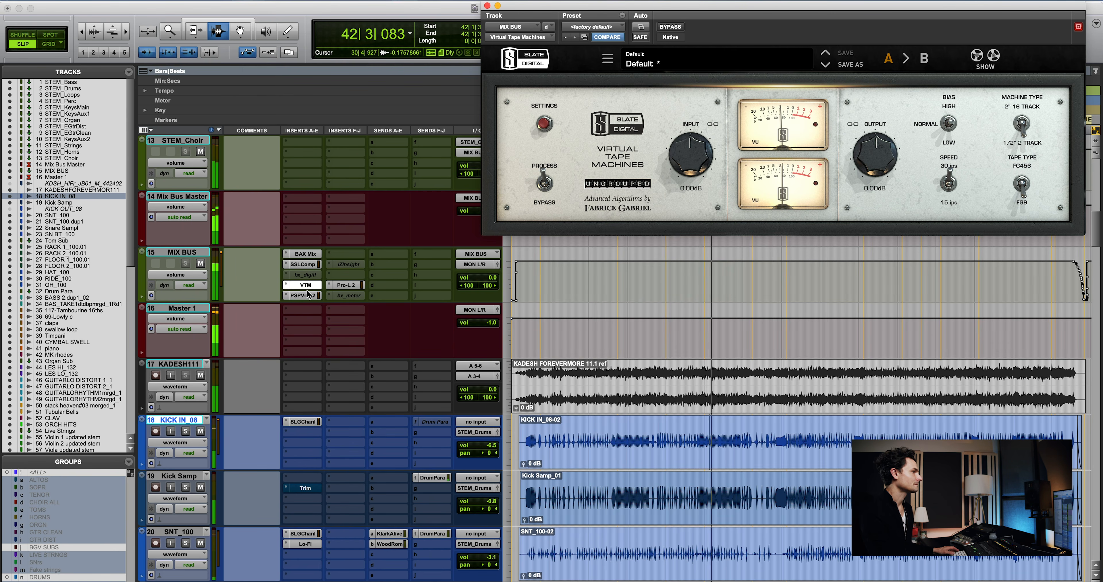
key("space")
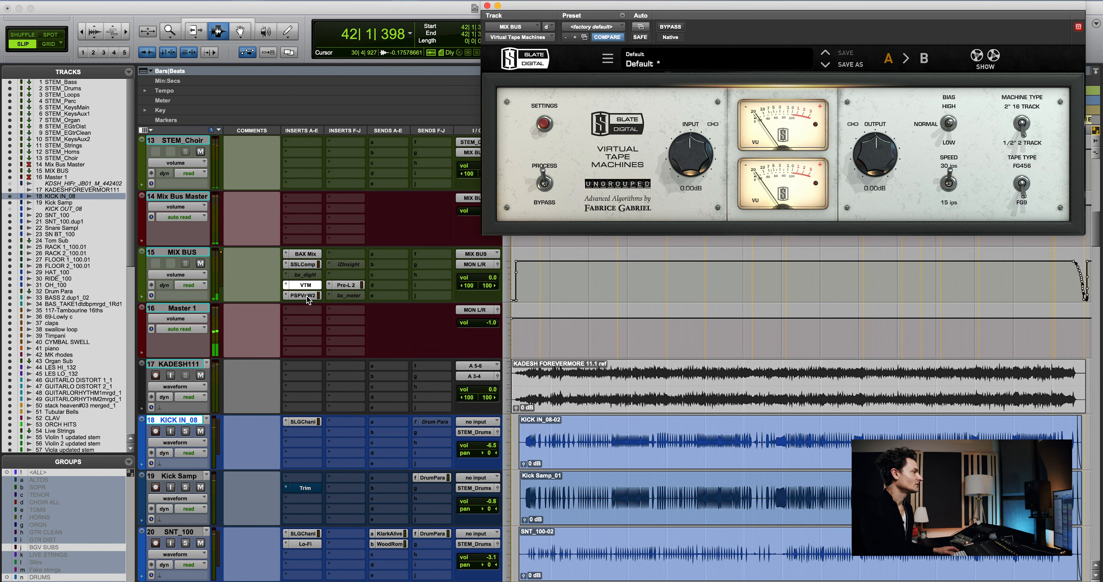
Inspect the PSP VintageWarmer2 and FabFilter Pro-L 2 inserts on MIX BUS and close the plug-in window
left_click(304, 295)
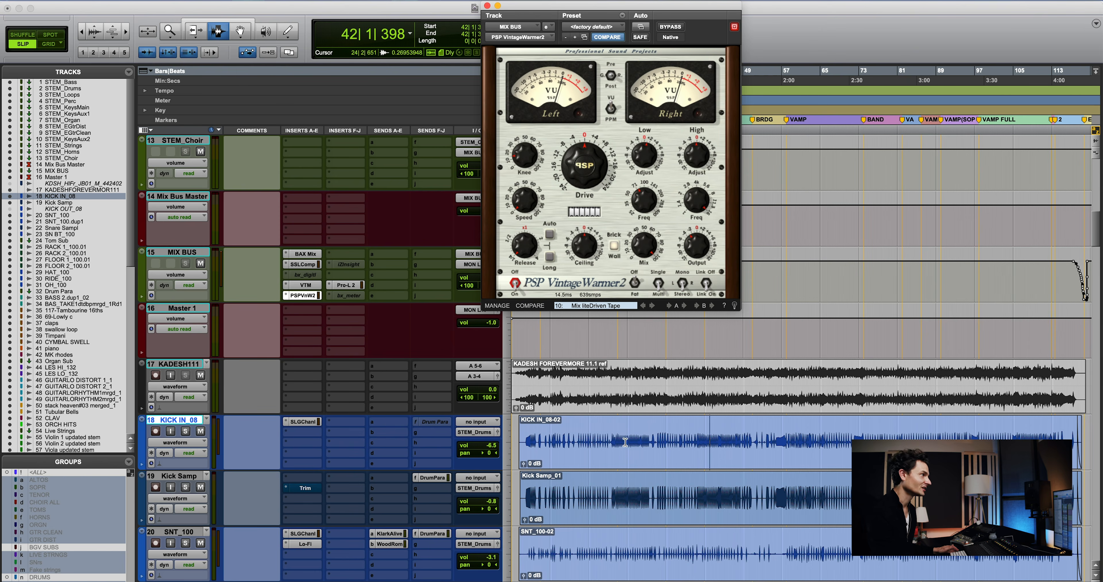
scroll(627, 409, "up", 2)
left_click(625, 408)
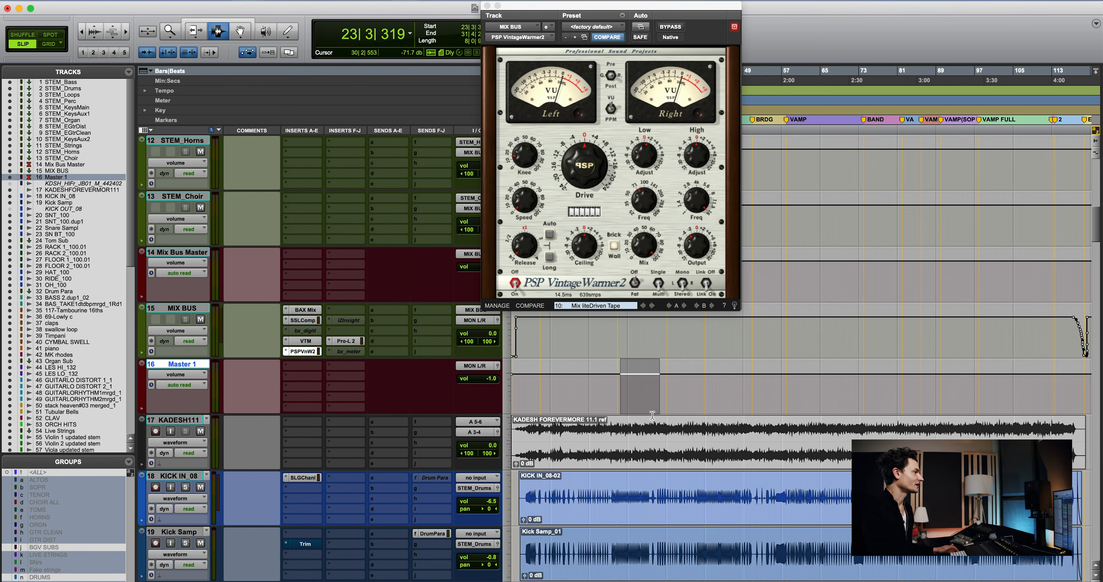
left_click(641, 441)
scroll(642, 441, "down", 1)
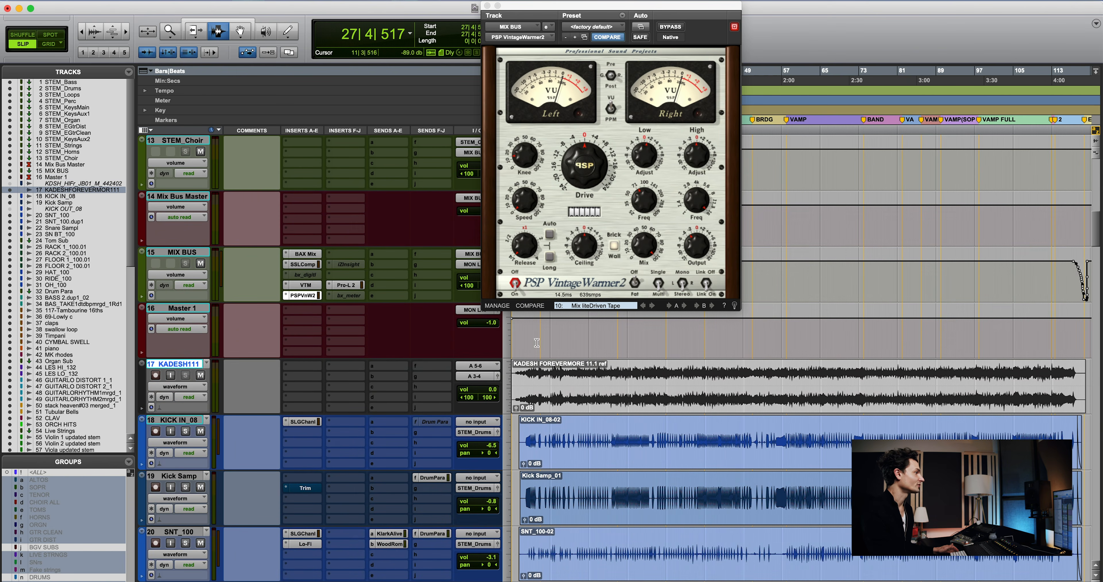
left_click(348, 286)
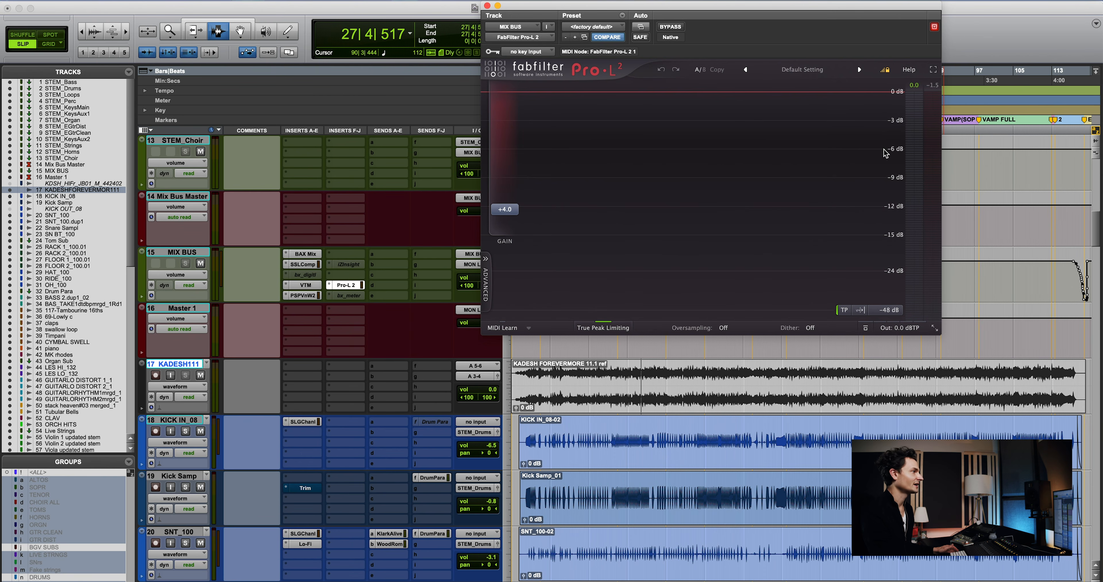
left_click(487, 6)
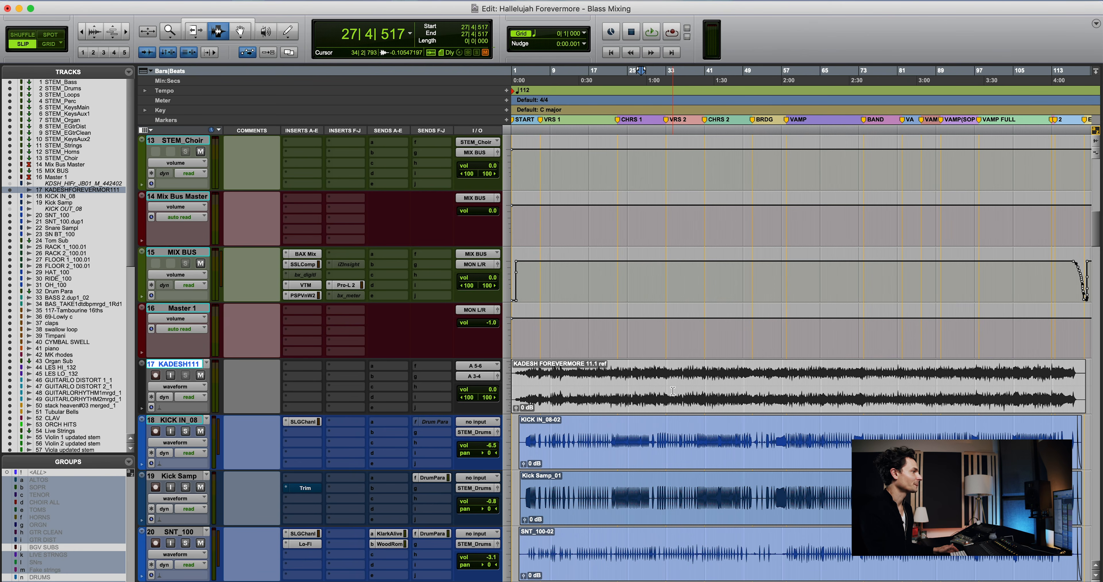